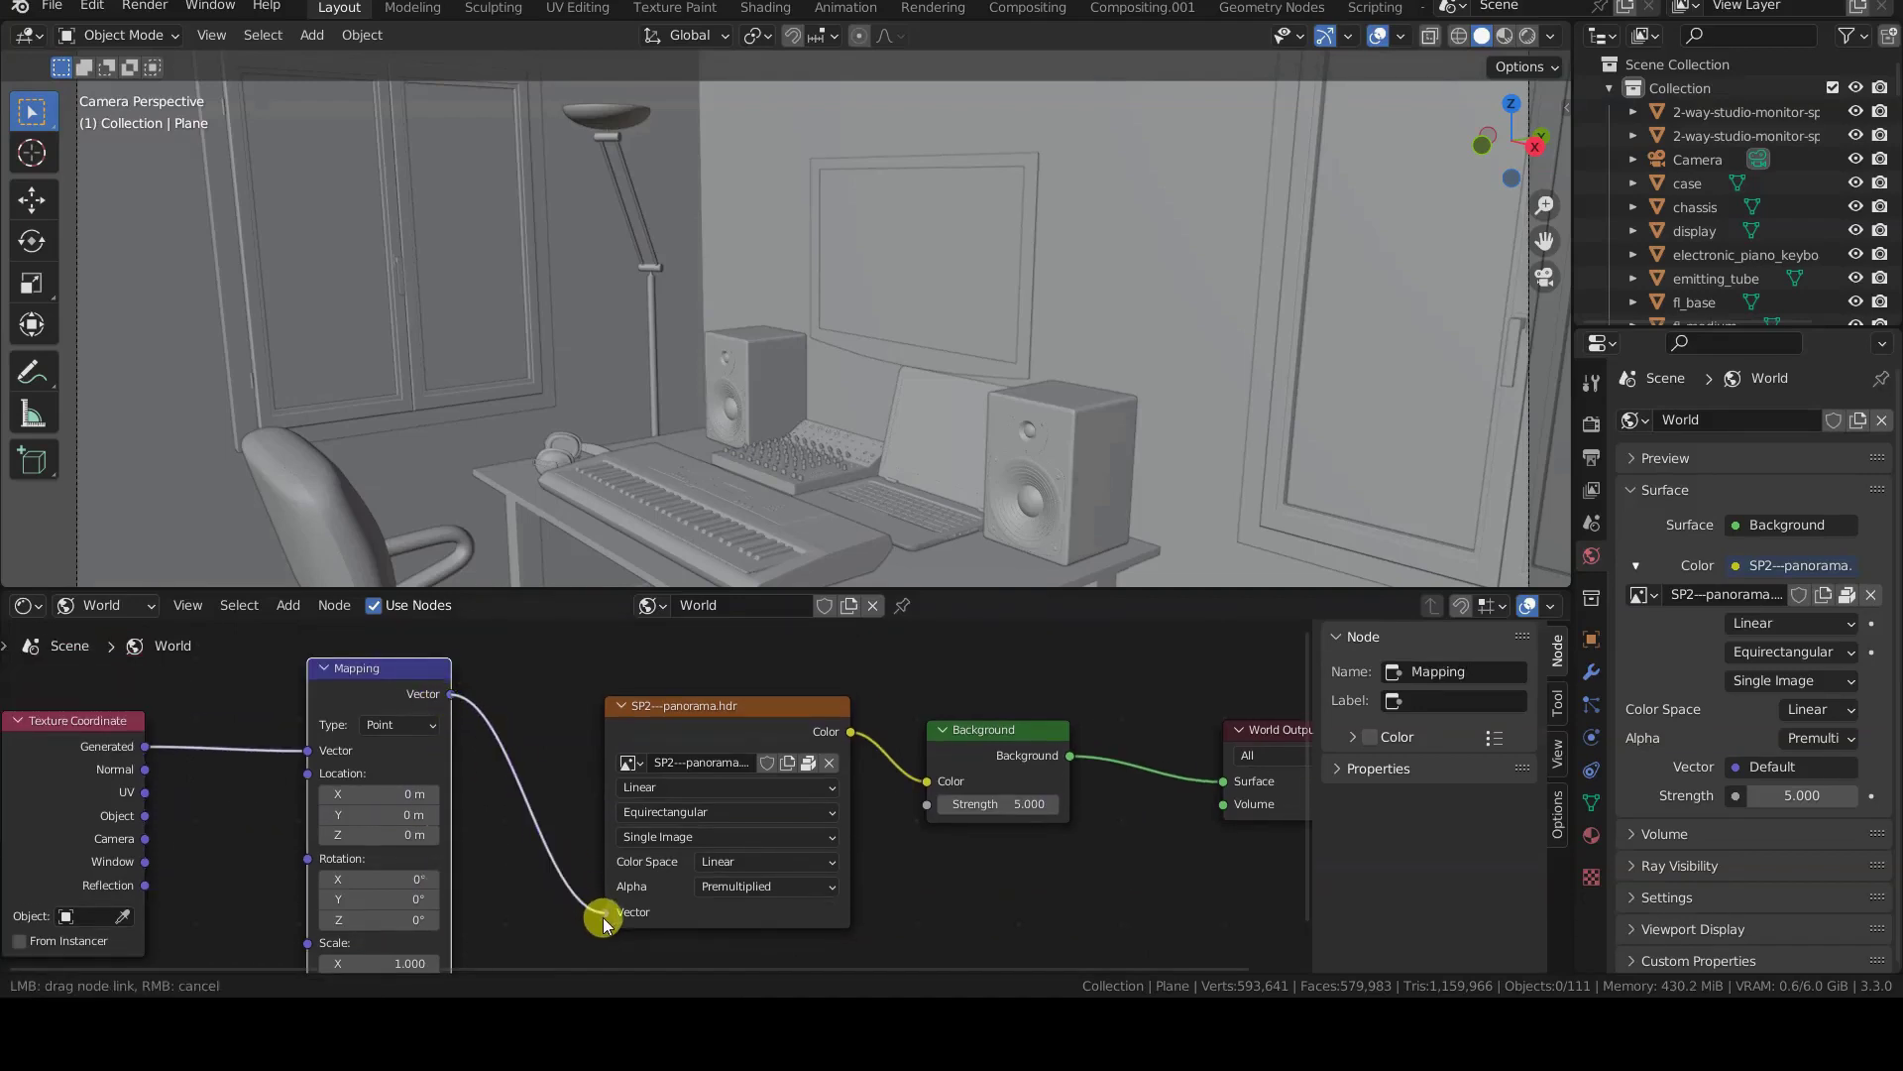
- Switch the viewport to Rendered shading and set the Mapping Z rotation to 50°
{"action": "key", "text": "z"}
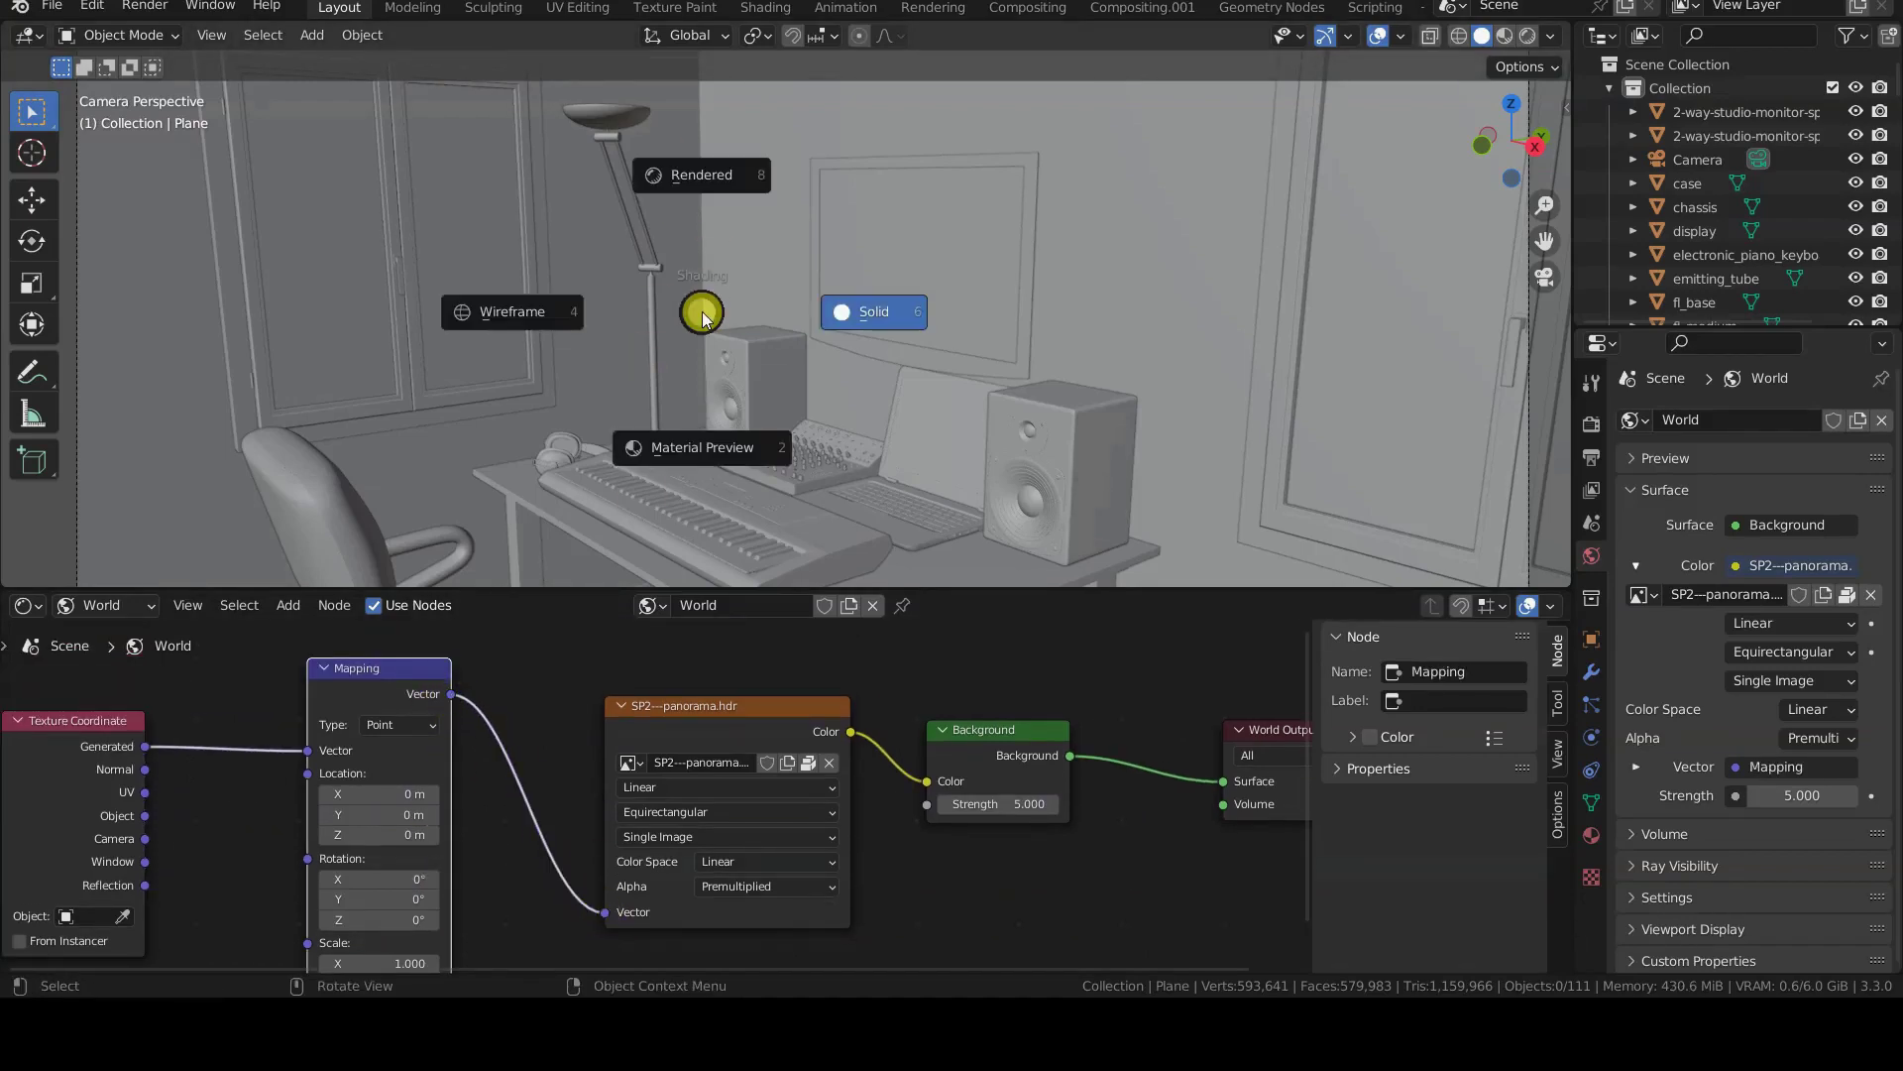
{"action": "left_click", "coordinate": [727, 176]}
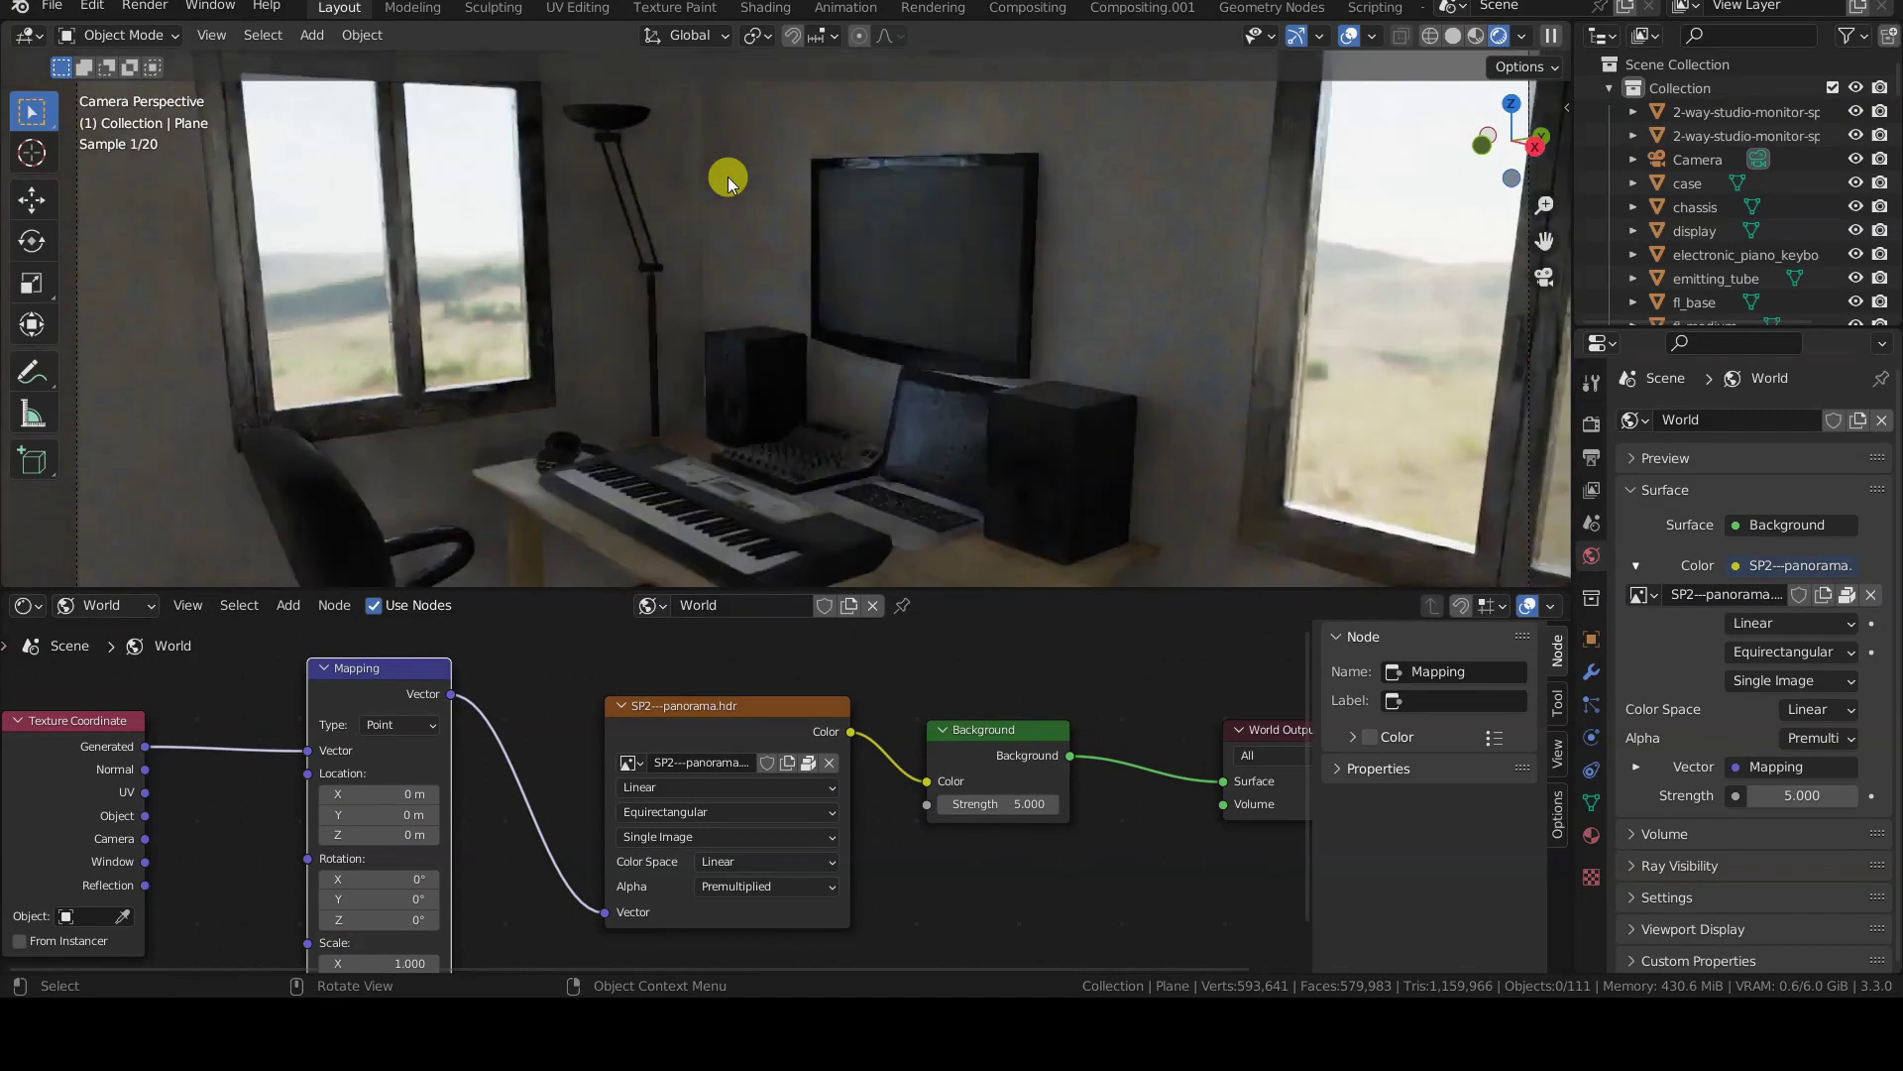
{"action": "left_click", "coordinate": [397, 919]}
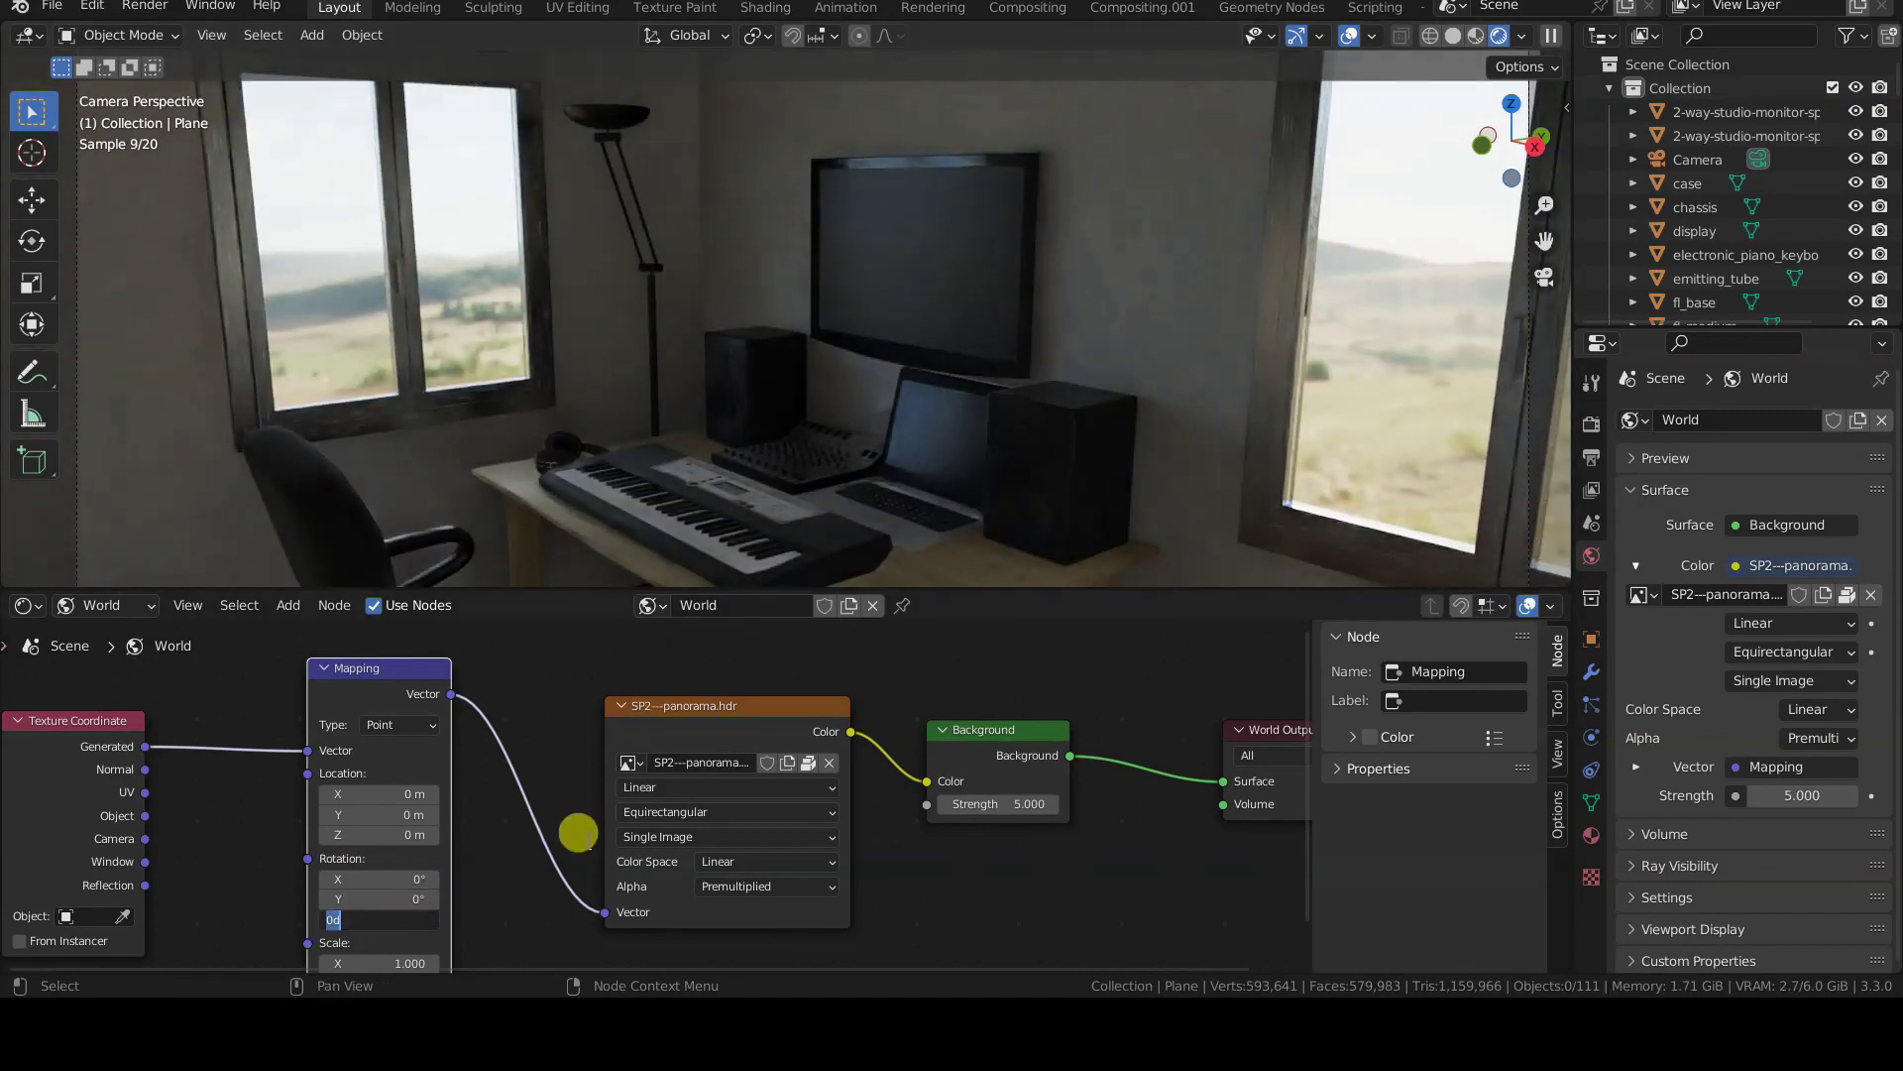
{"action": "type", "text": "50"}
{"action": "key", "text": "Return"}
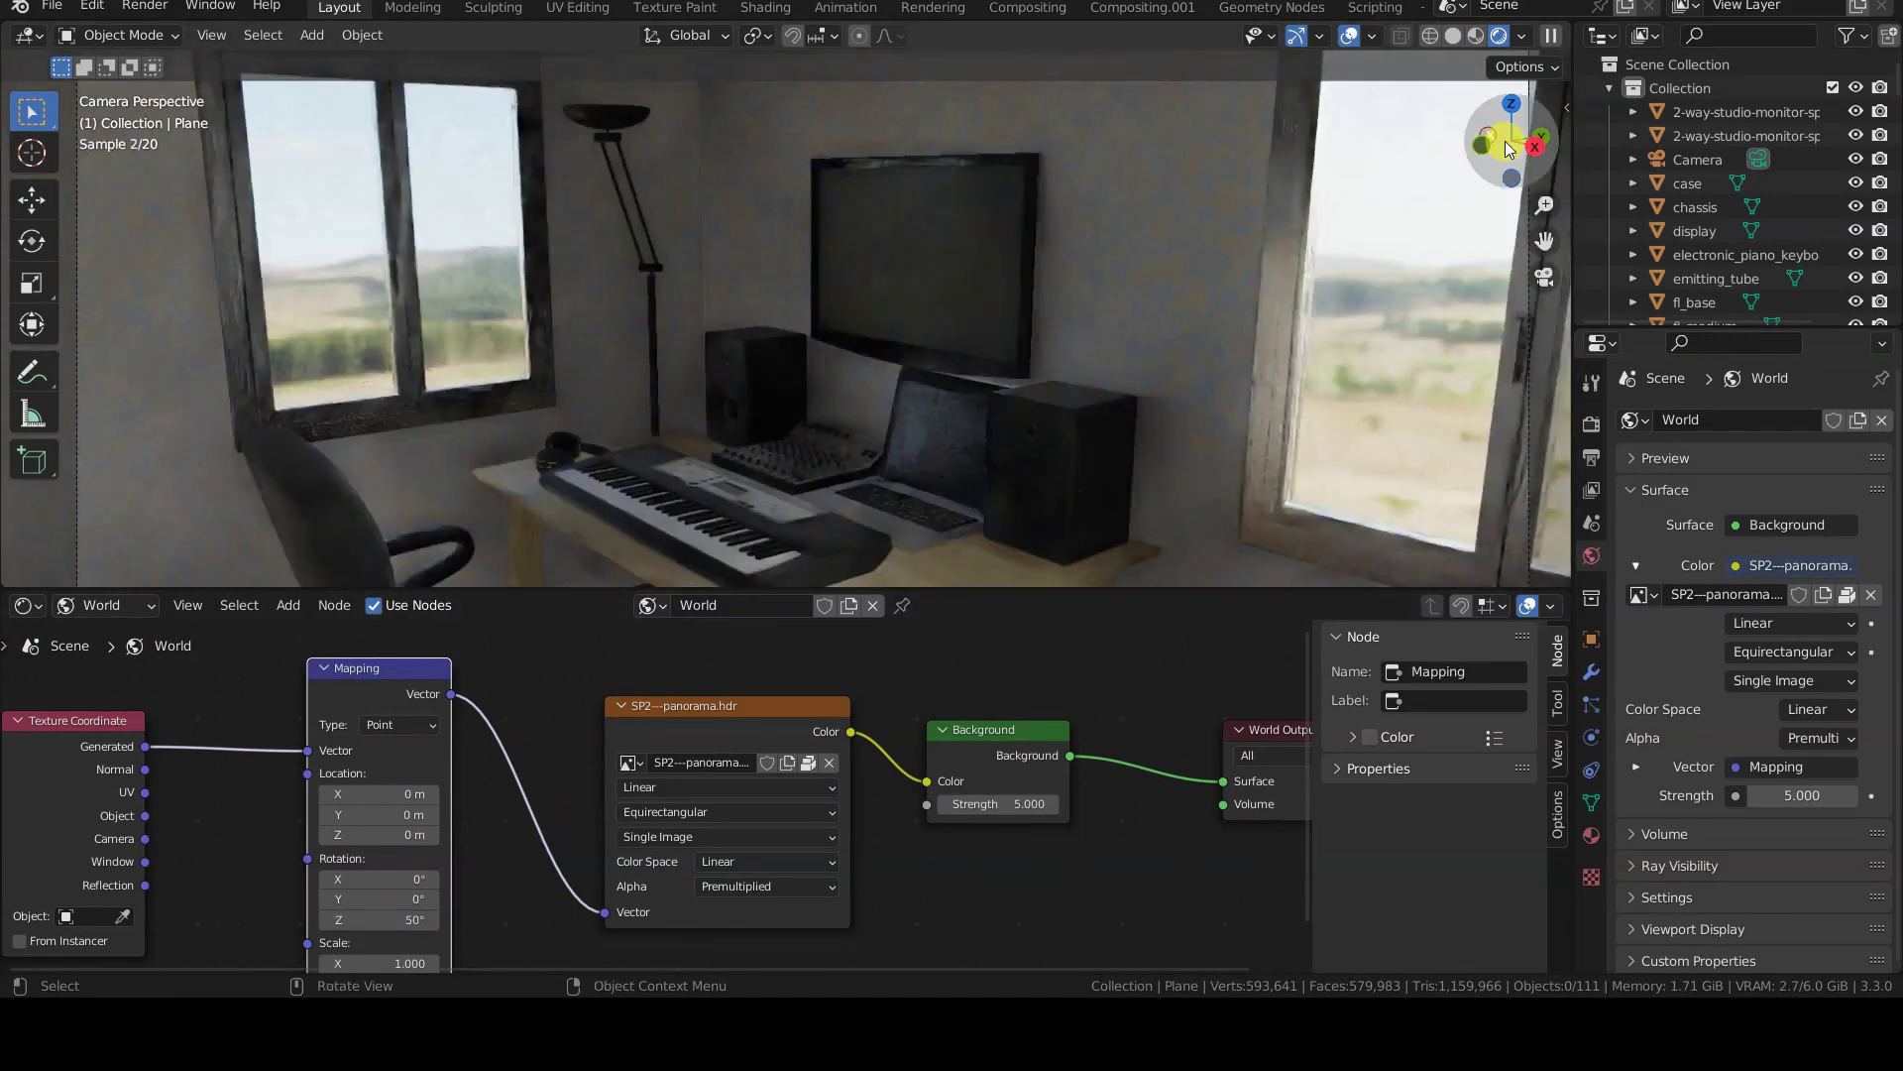
- Raise the Mapping Z rotation to 100°, then 250°, so trees show through the windows
{"action": "left_click", "coordinate": [1564, 105]}
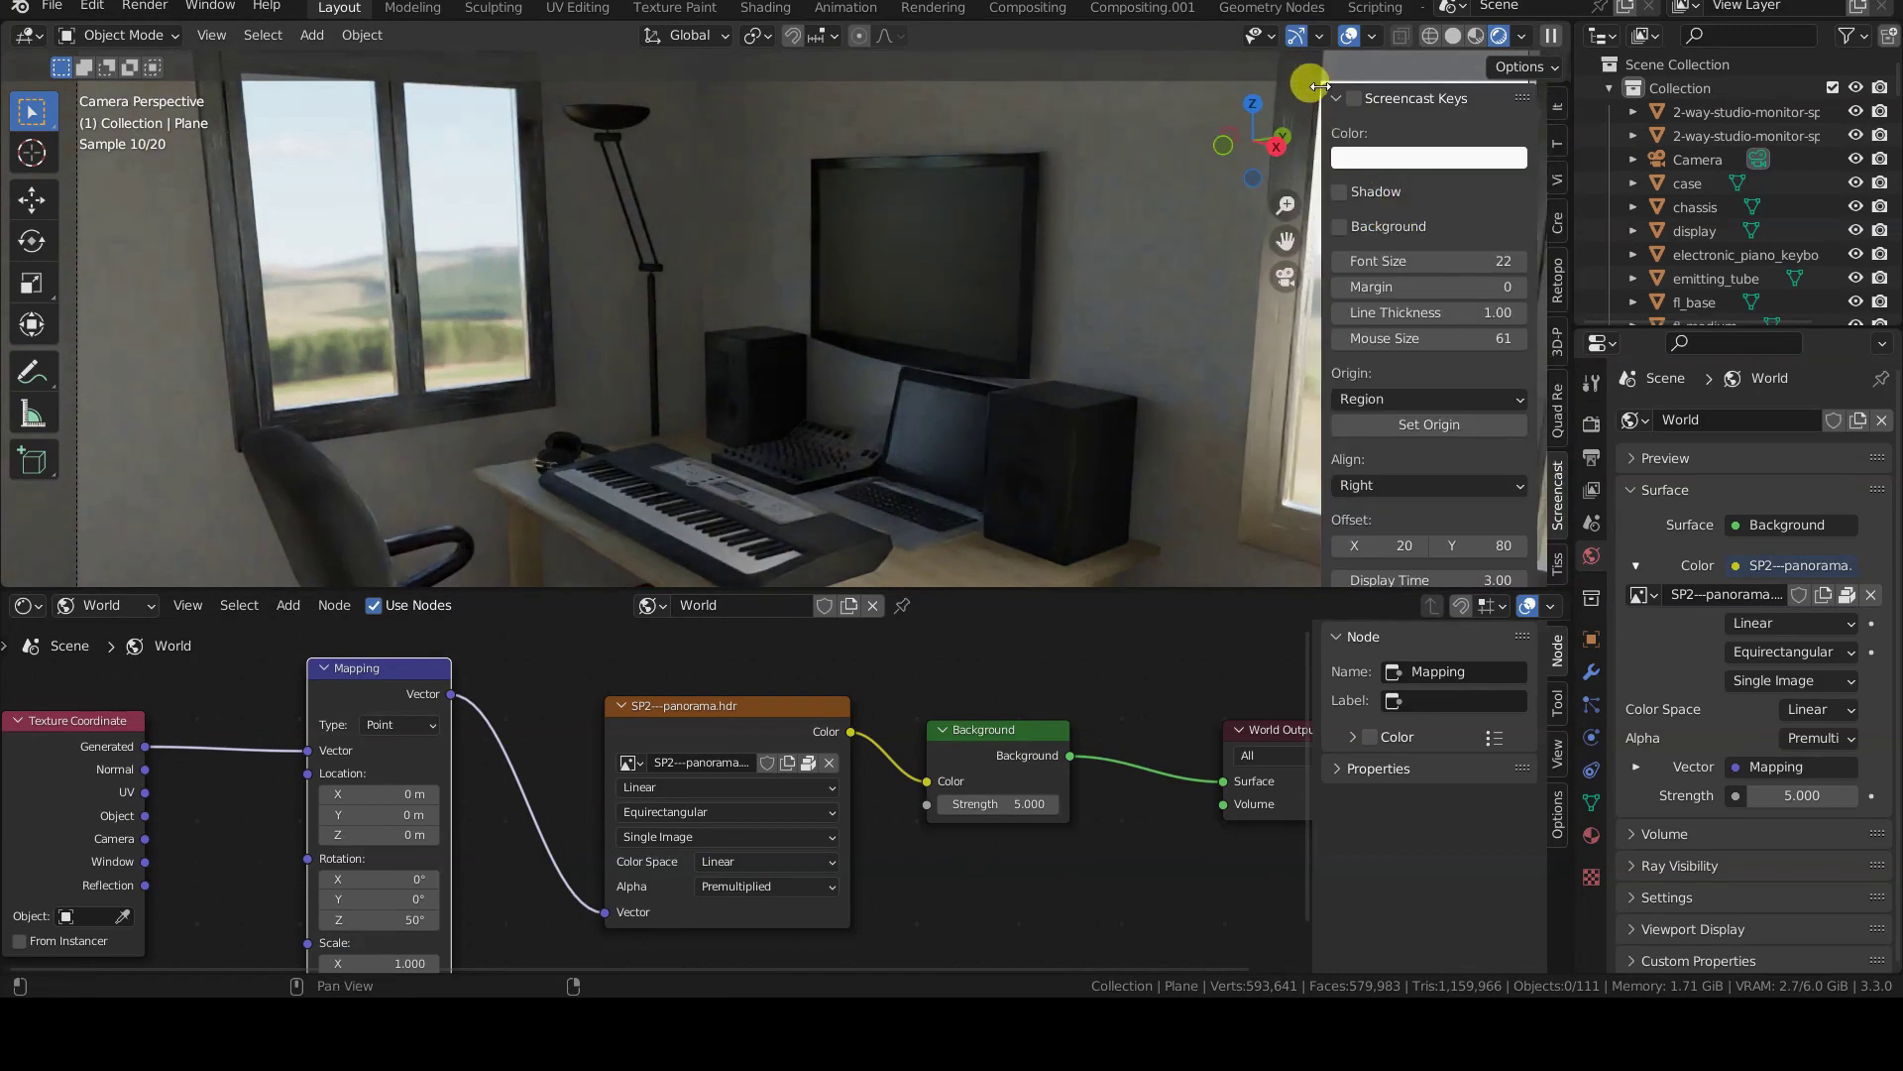
{"action": "left_click", "coordinate": [1337, 98]}
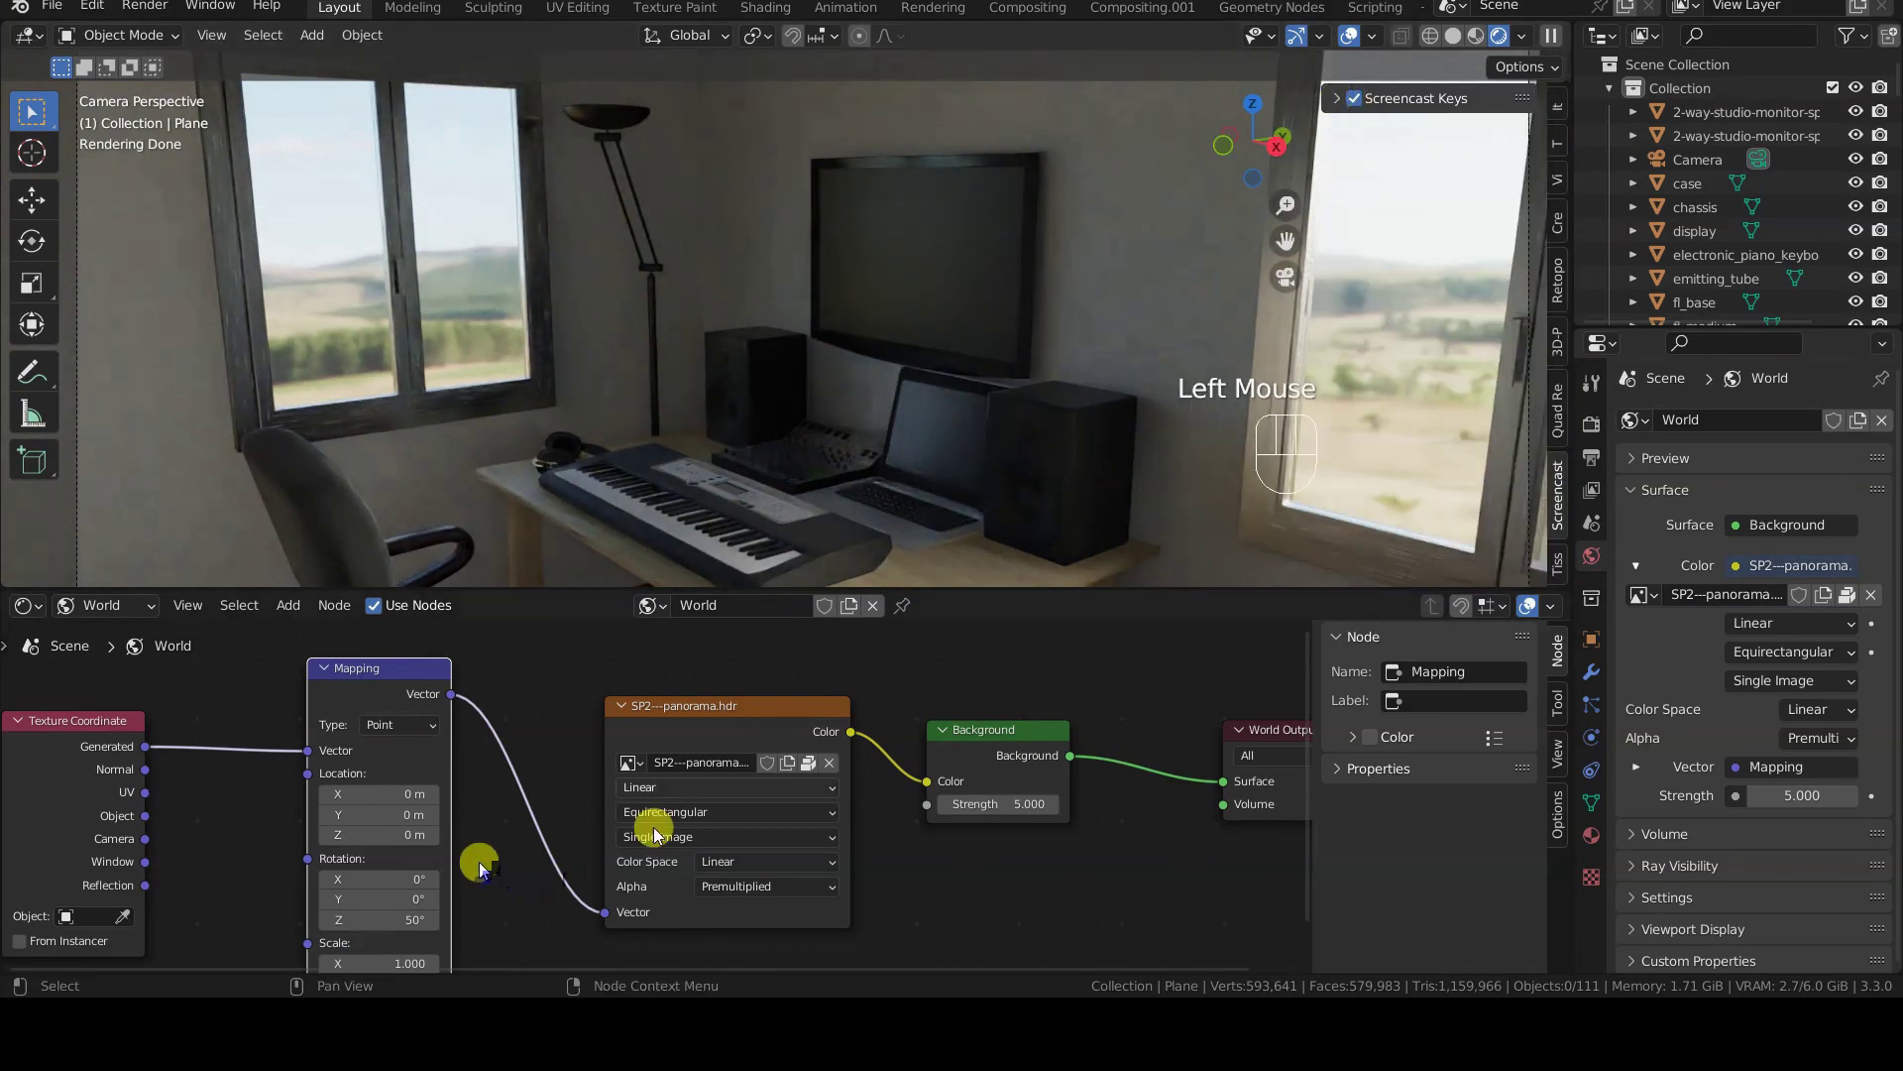
{"action": "double_click", "coordinate": [395, 913]}
{"action": "type", "text": "100"}
{"action": "key", "text": "Return"}
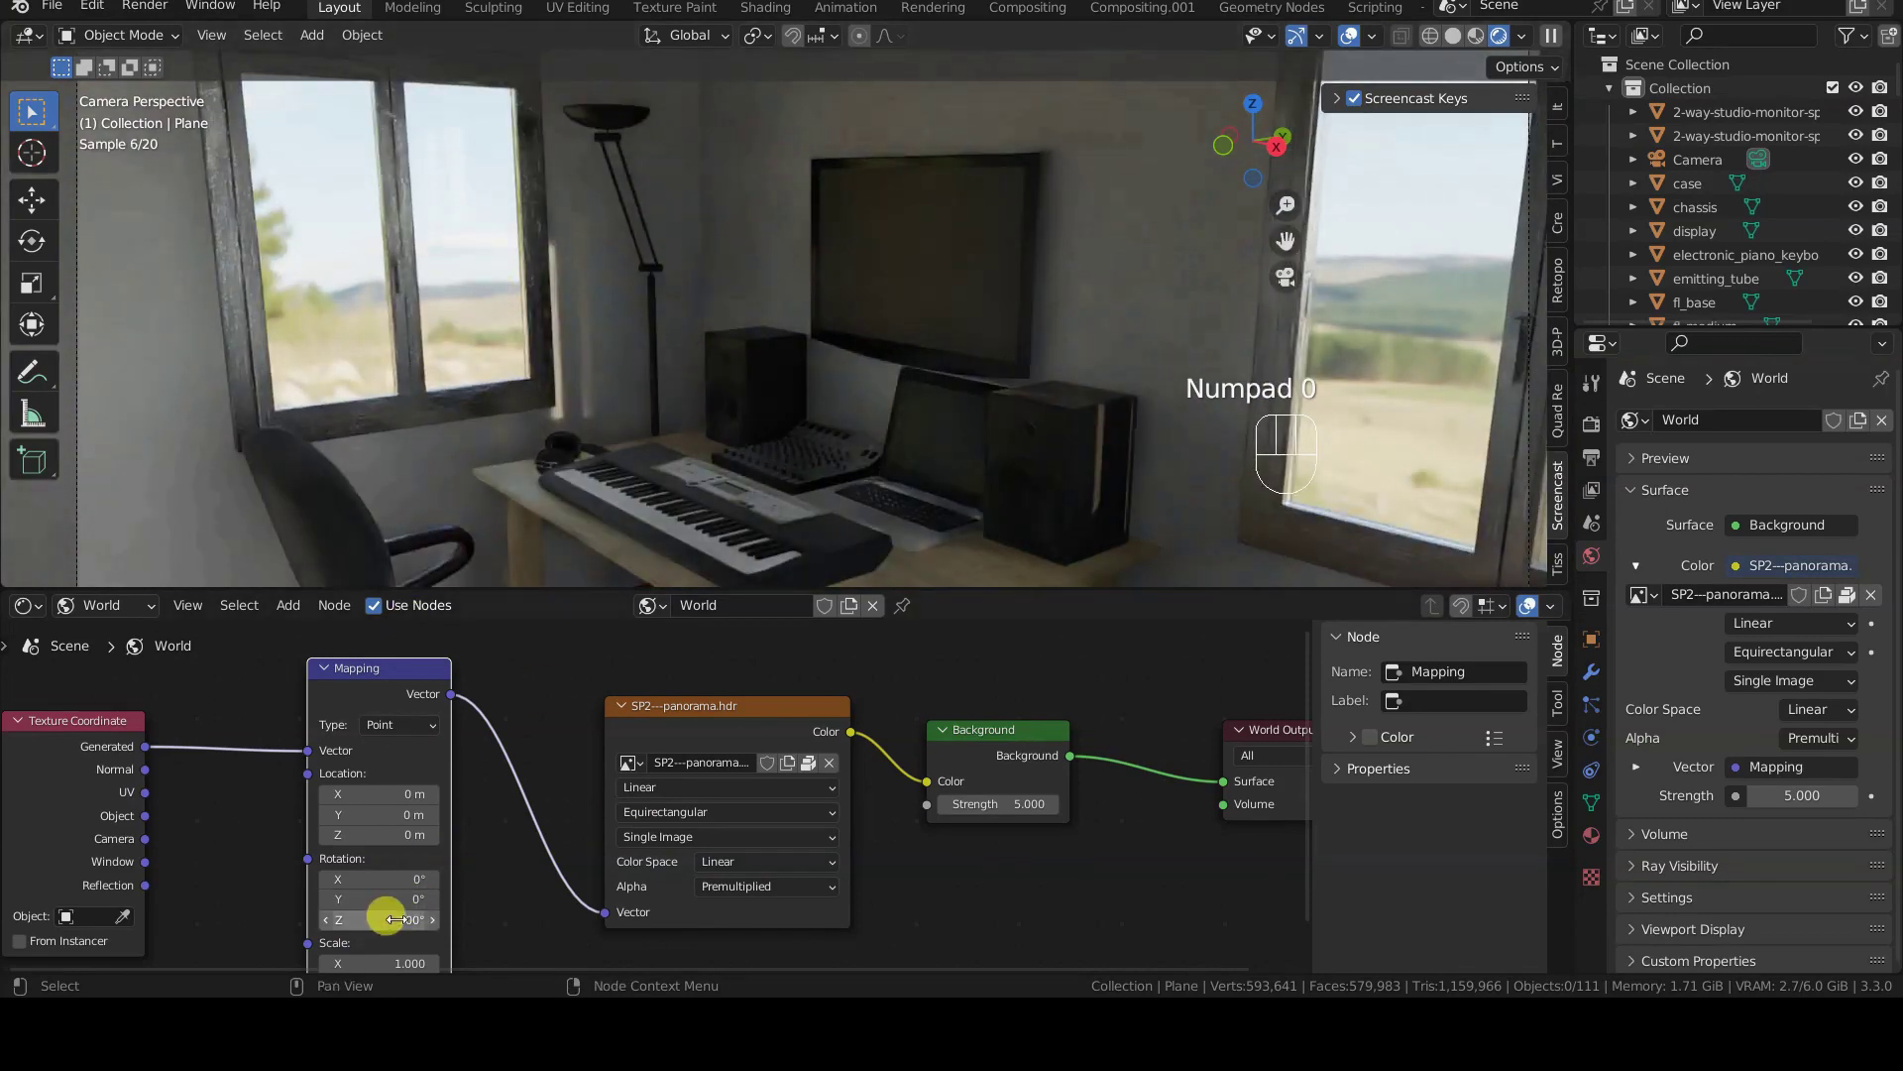
{"action": "left_click", "coordinate": [394, 917]}
{"action": "type", "text": "250"}
{"action": "key", "text": "Return"}
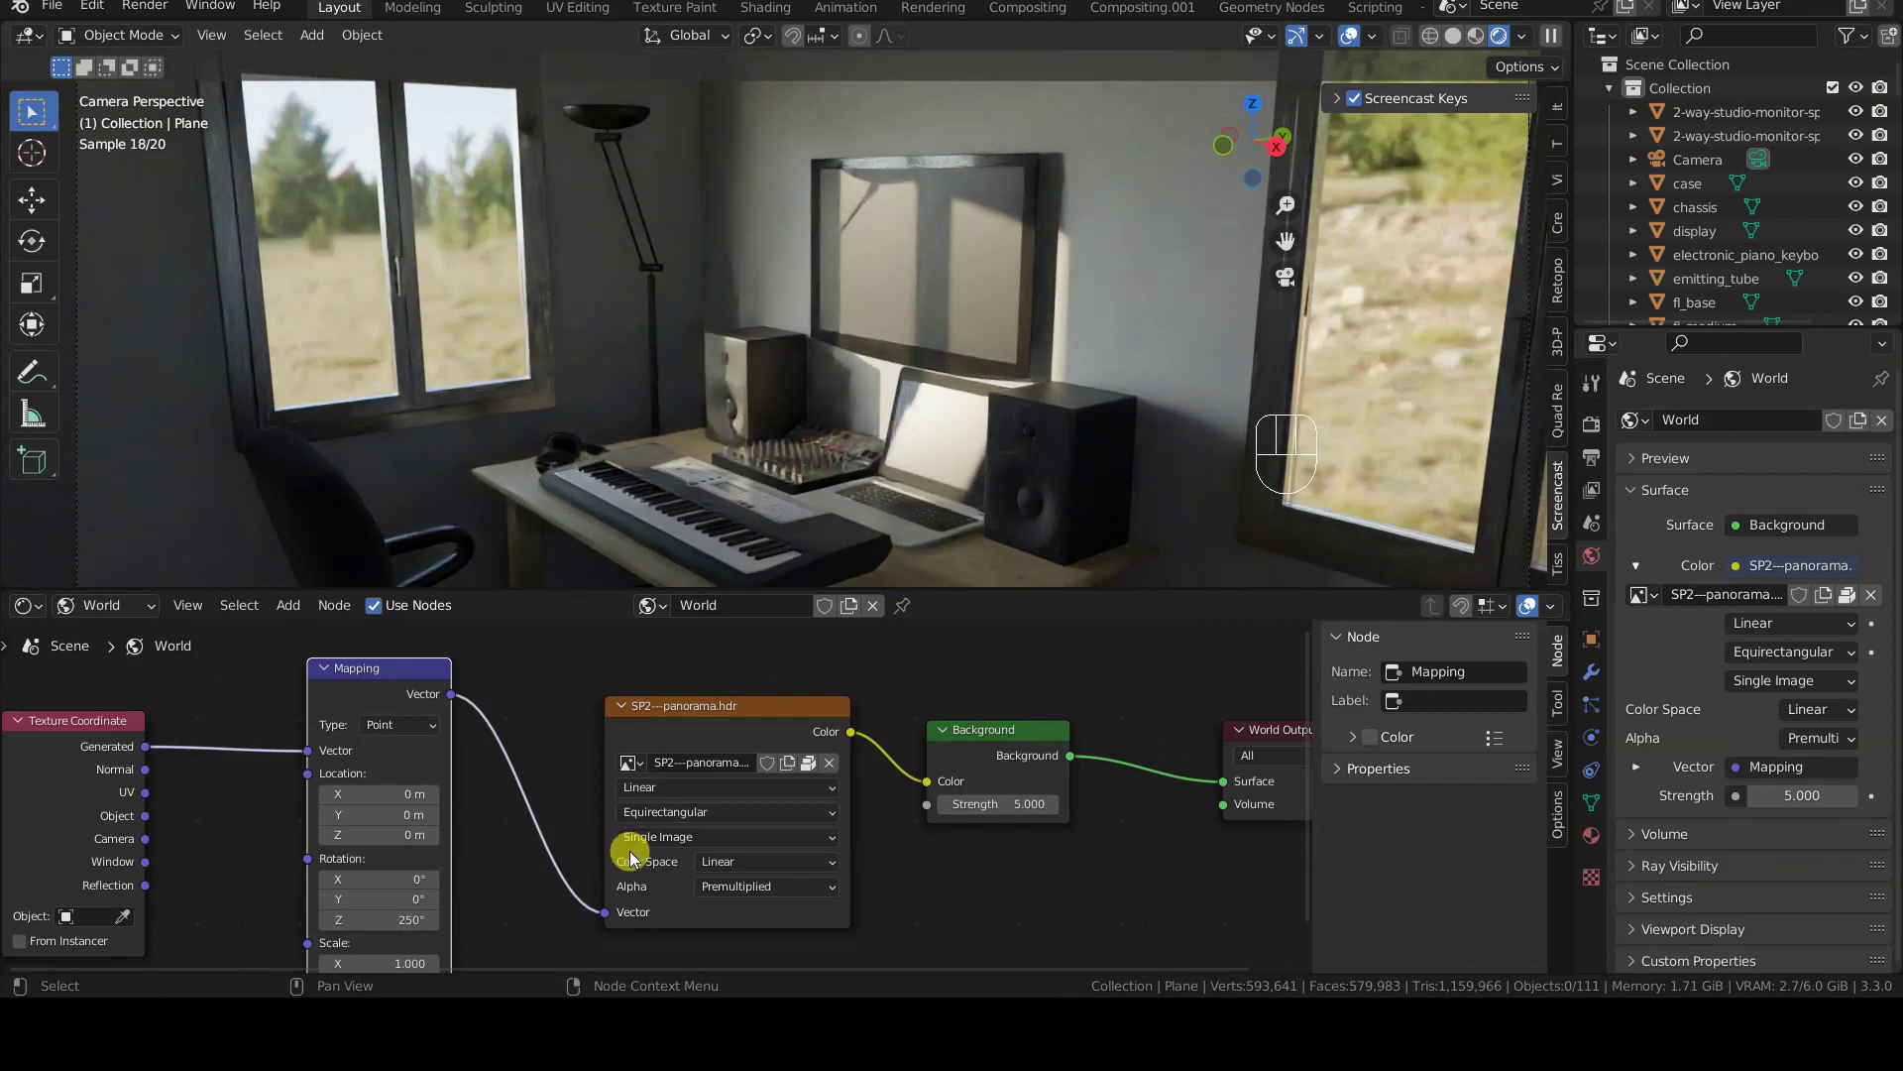
- In World properties, expand the Vector Mapping panel and set Rotation Z to 50°
{"action": "left_click", "coordinate": [1591, 556]}
{"action": "left_click", "coordinate": [1636, 766]}
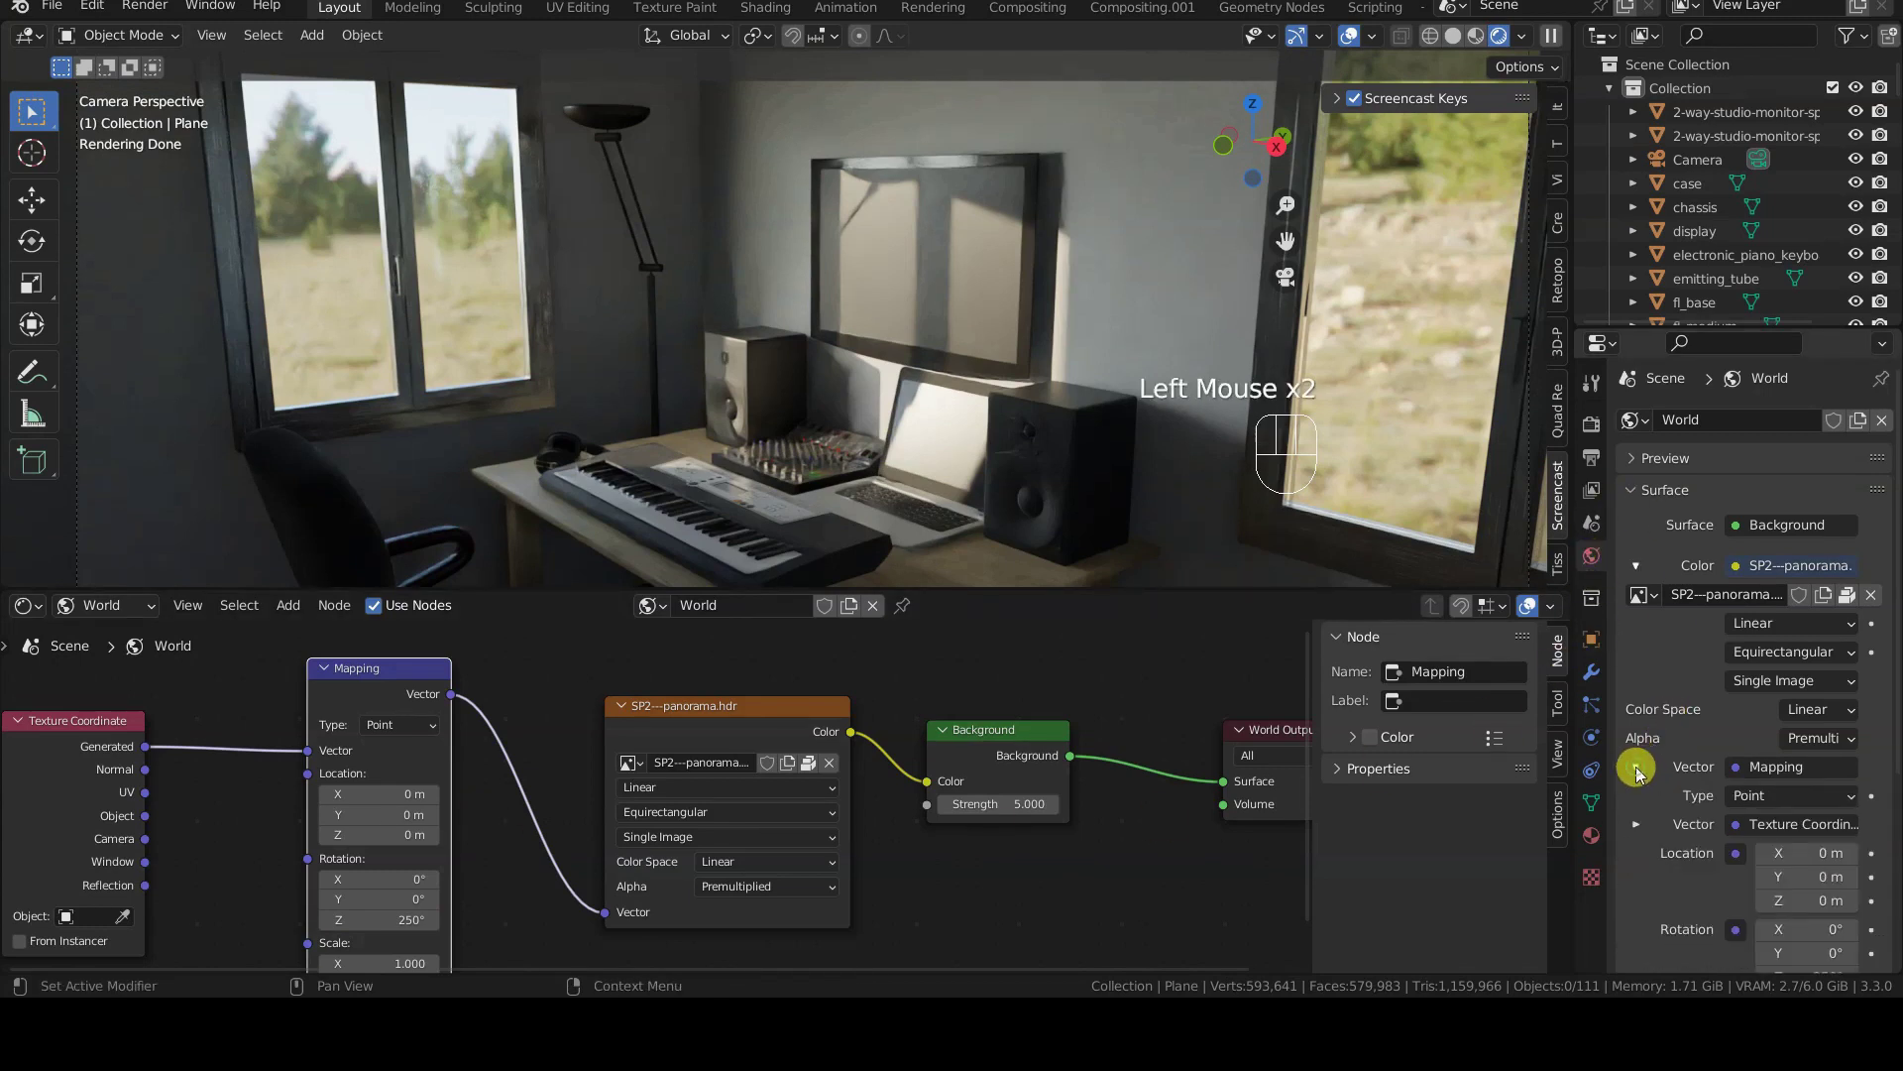
{"action": "scroll", "coordinate": [1635, 767], "scroll_direction": "down", "scroll_amount": 5}
{"action": "left_click", "coordinate": [1795, 686]}
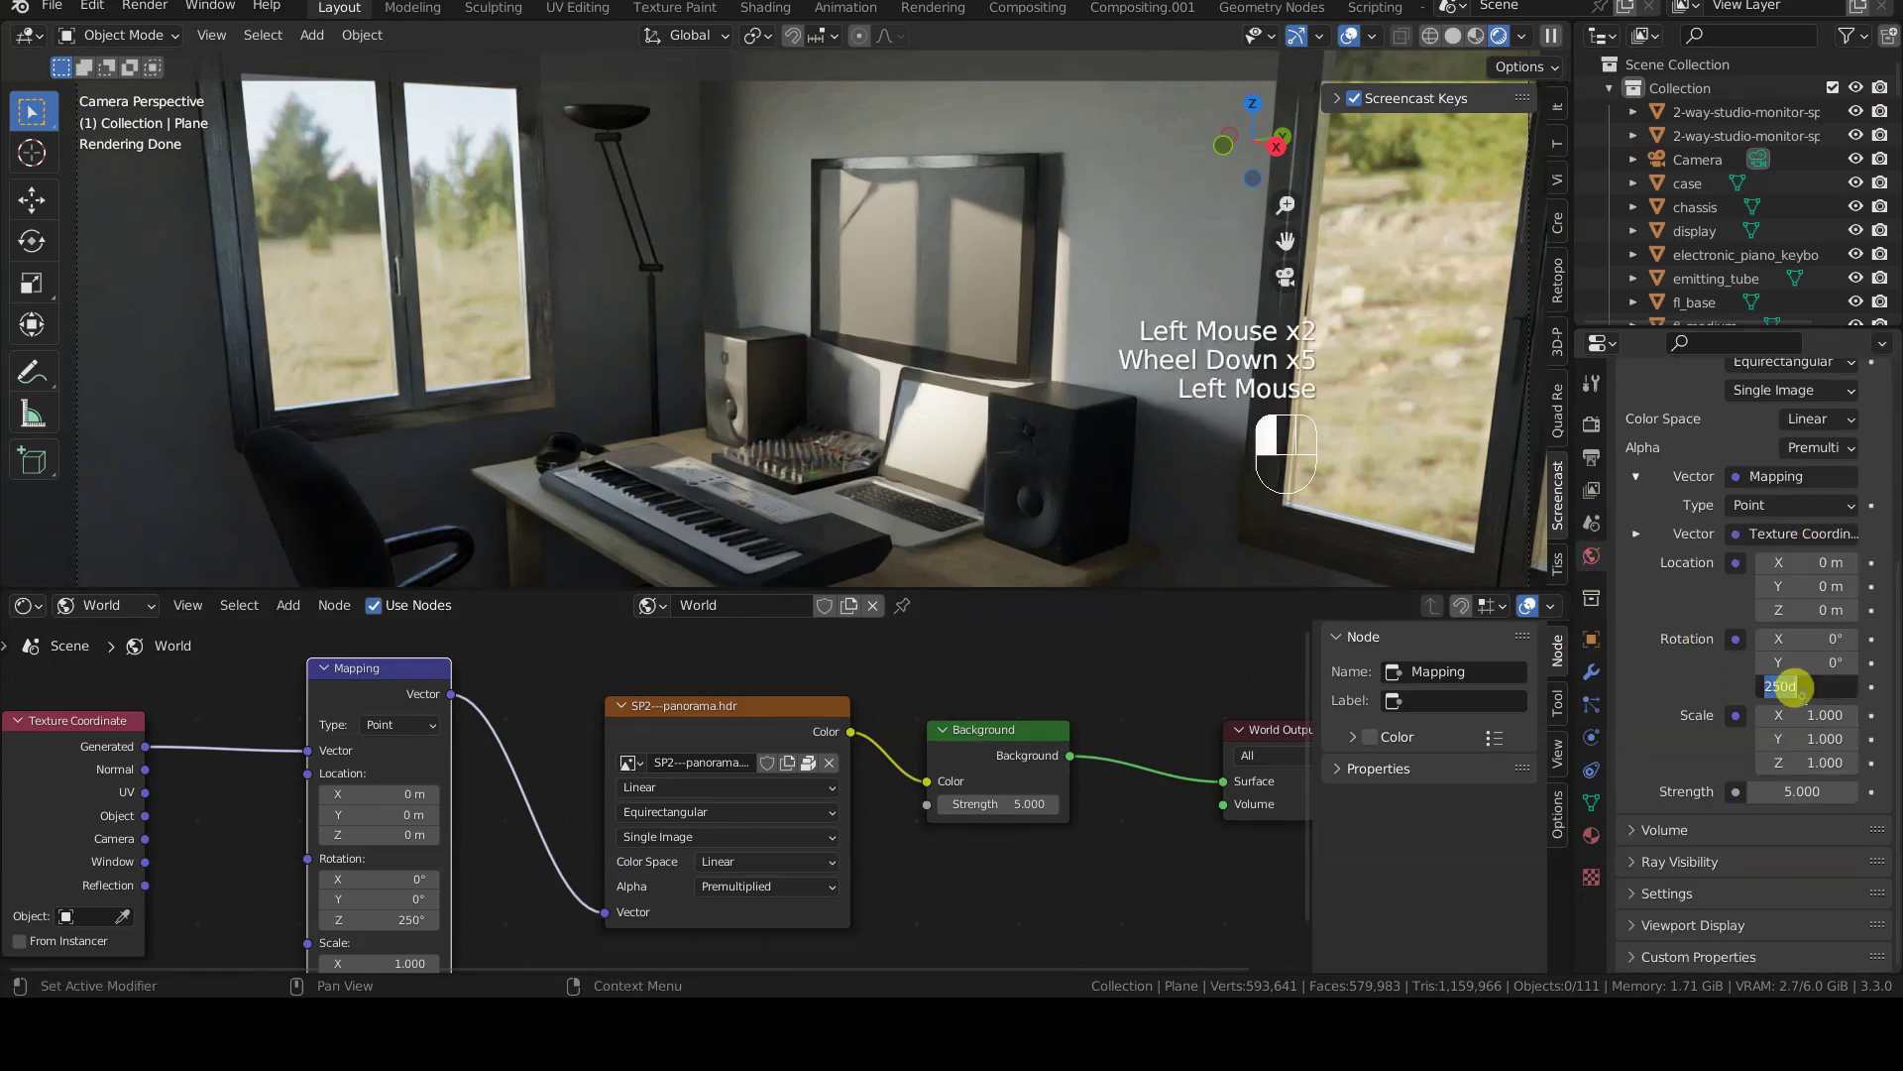
{"action": "type", "text": "50"}
{"action": "key", "text": "Return"}
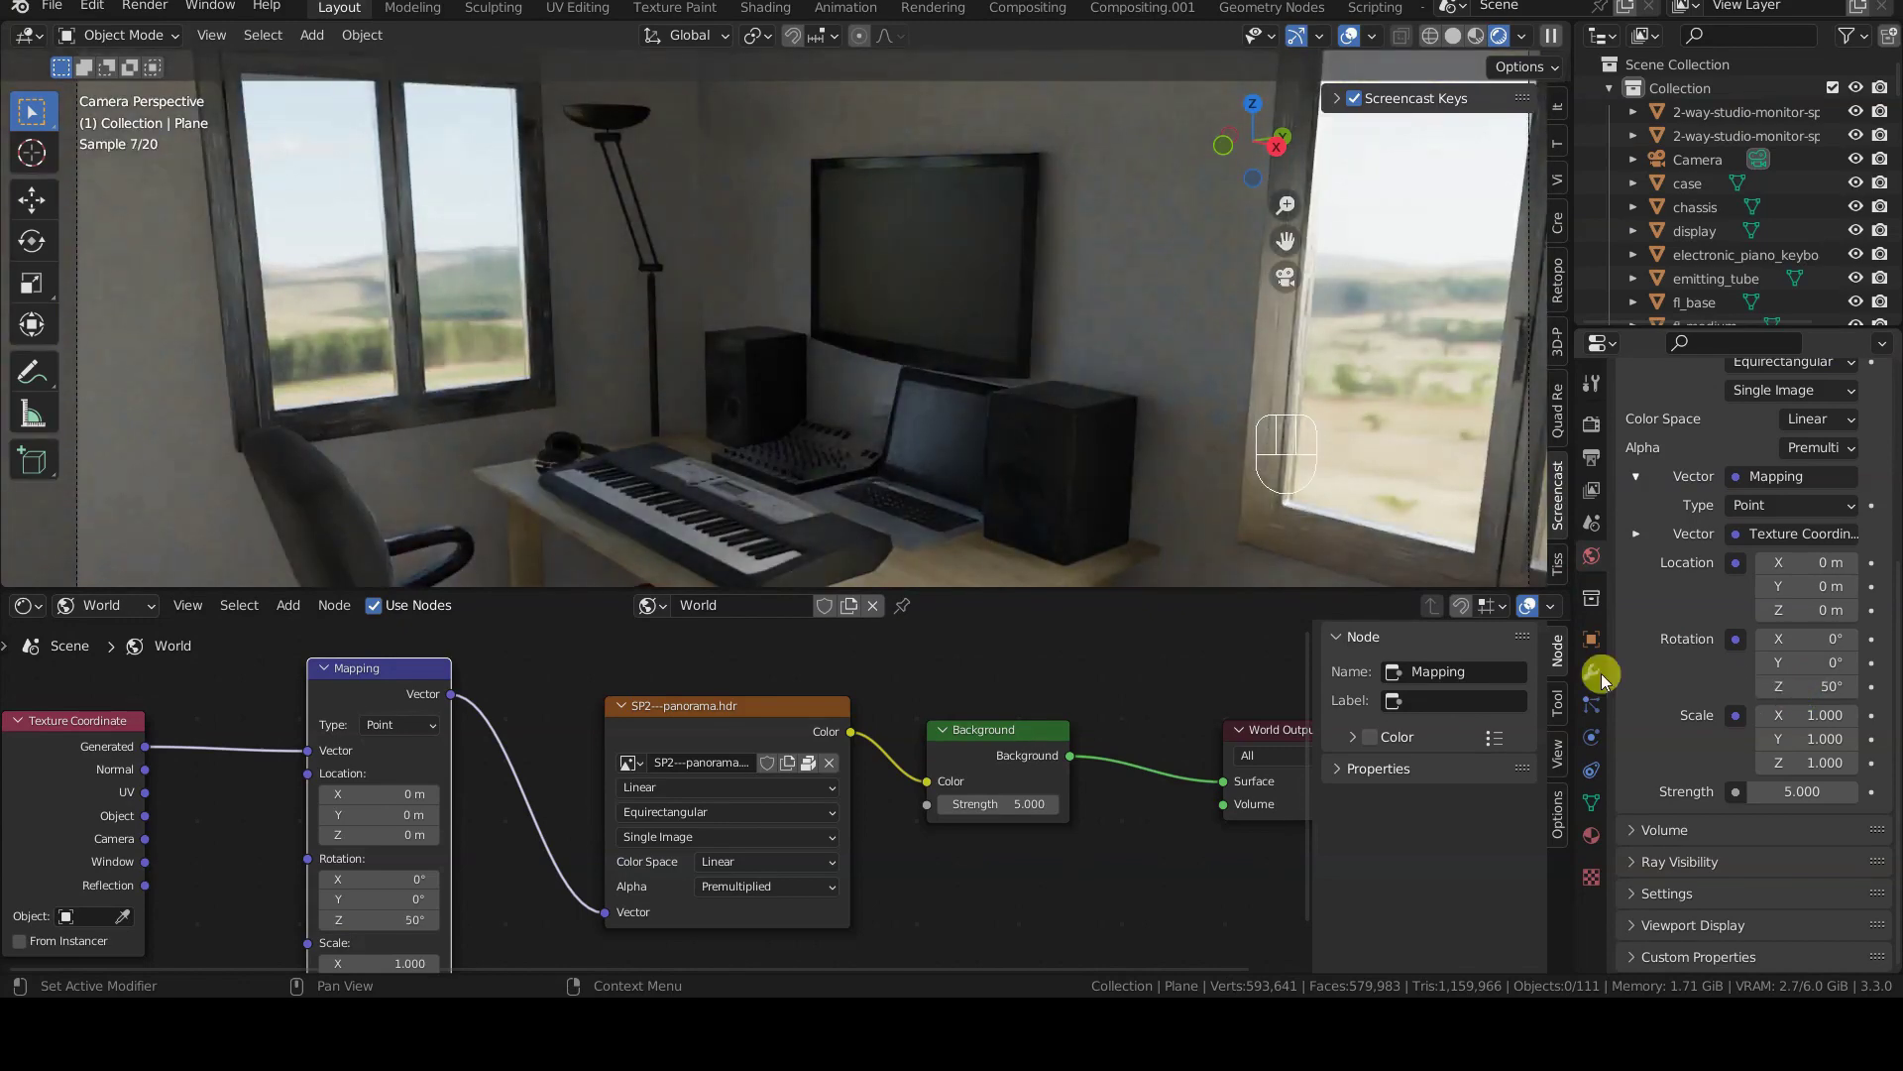
- Enlarge the 3D view over the node editor and set Rotation Z to 120°
{"action": "left_click_drag", "start_coordinate": [1558, 595], "coordinate": [1177, 619]}
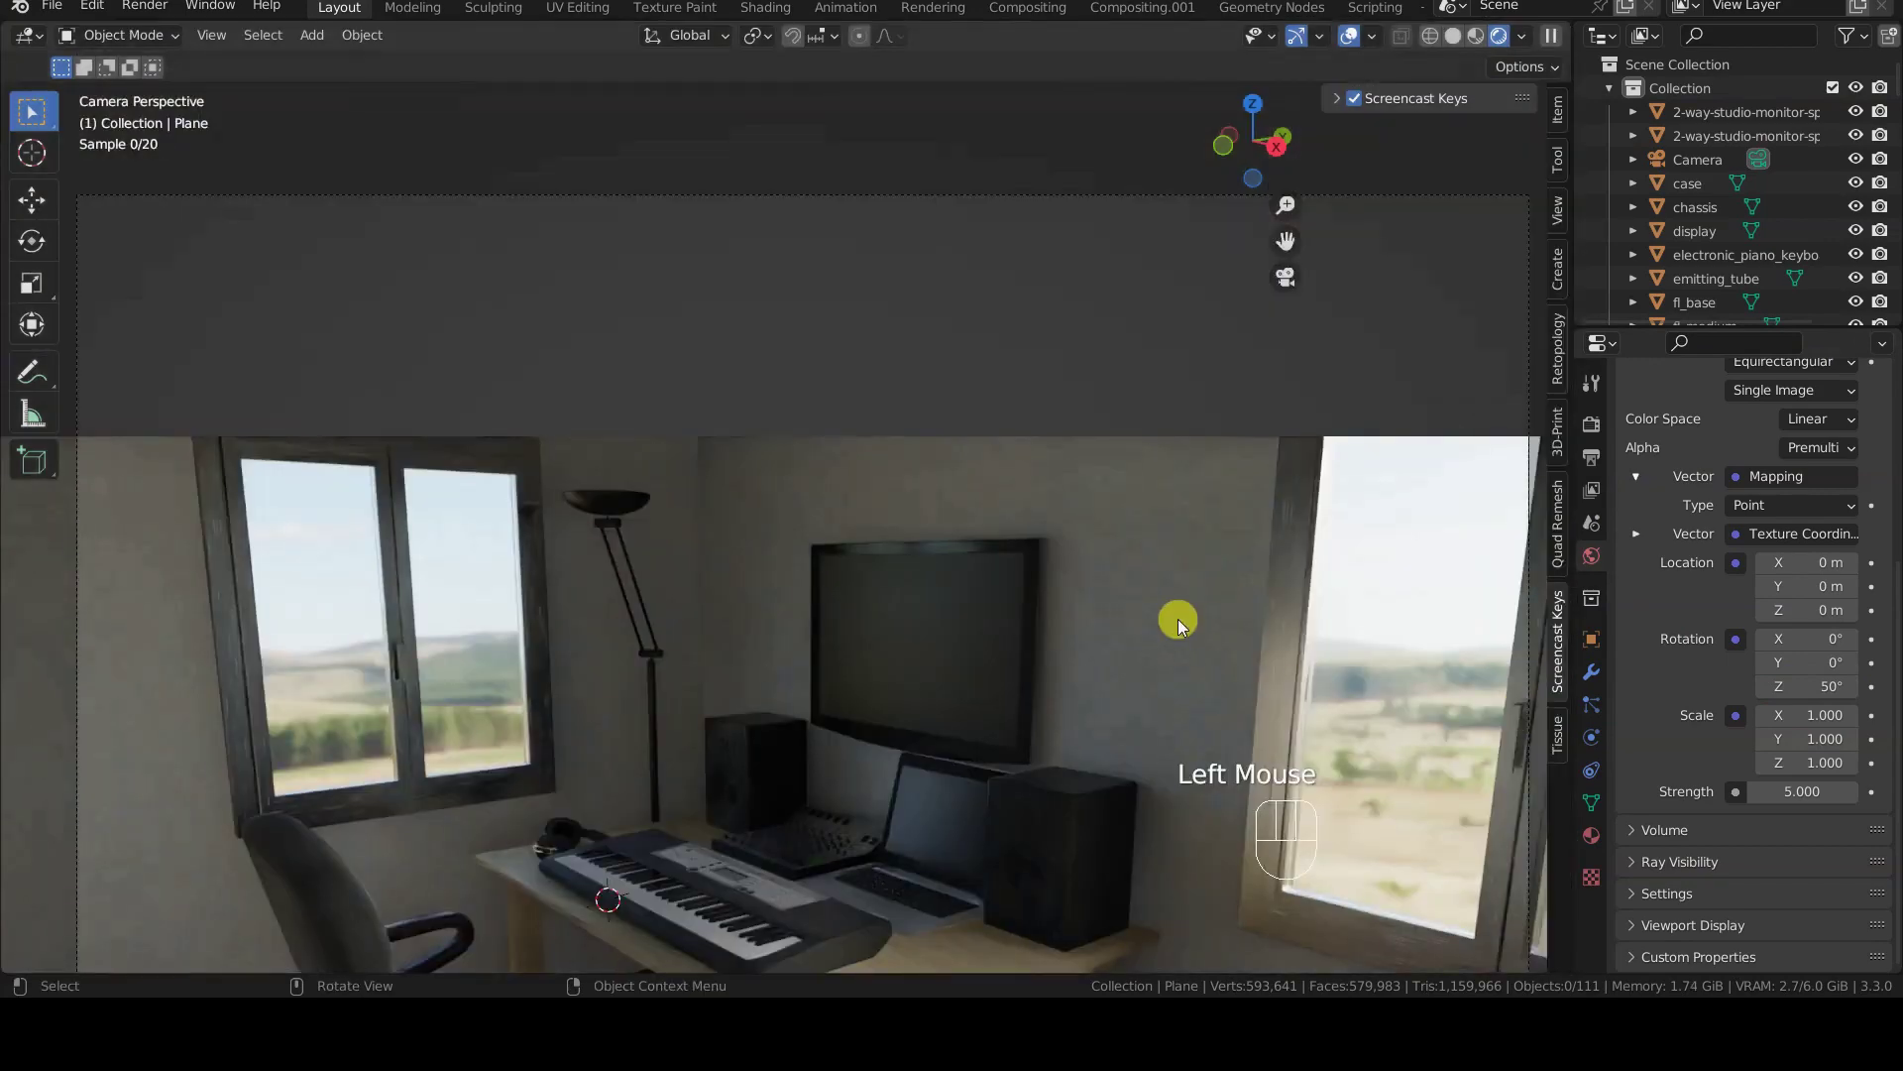
{"action": "scroll", "coordinate": [1178, 619], "scroll_direction": "down", "scroll_amount": 3}
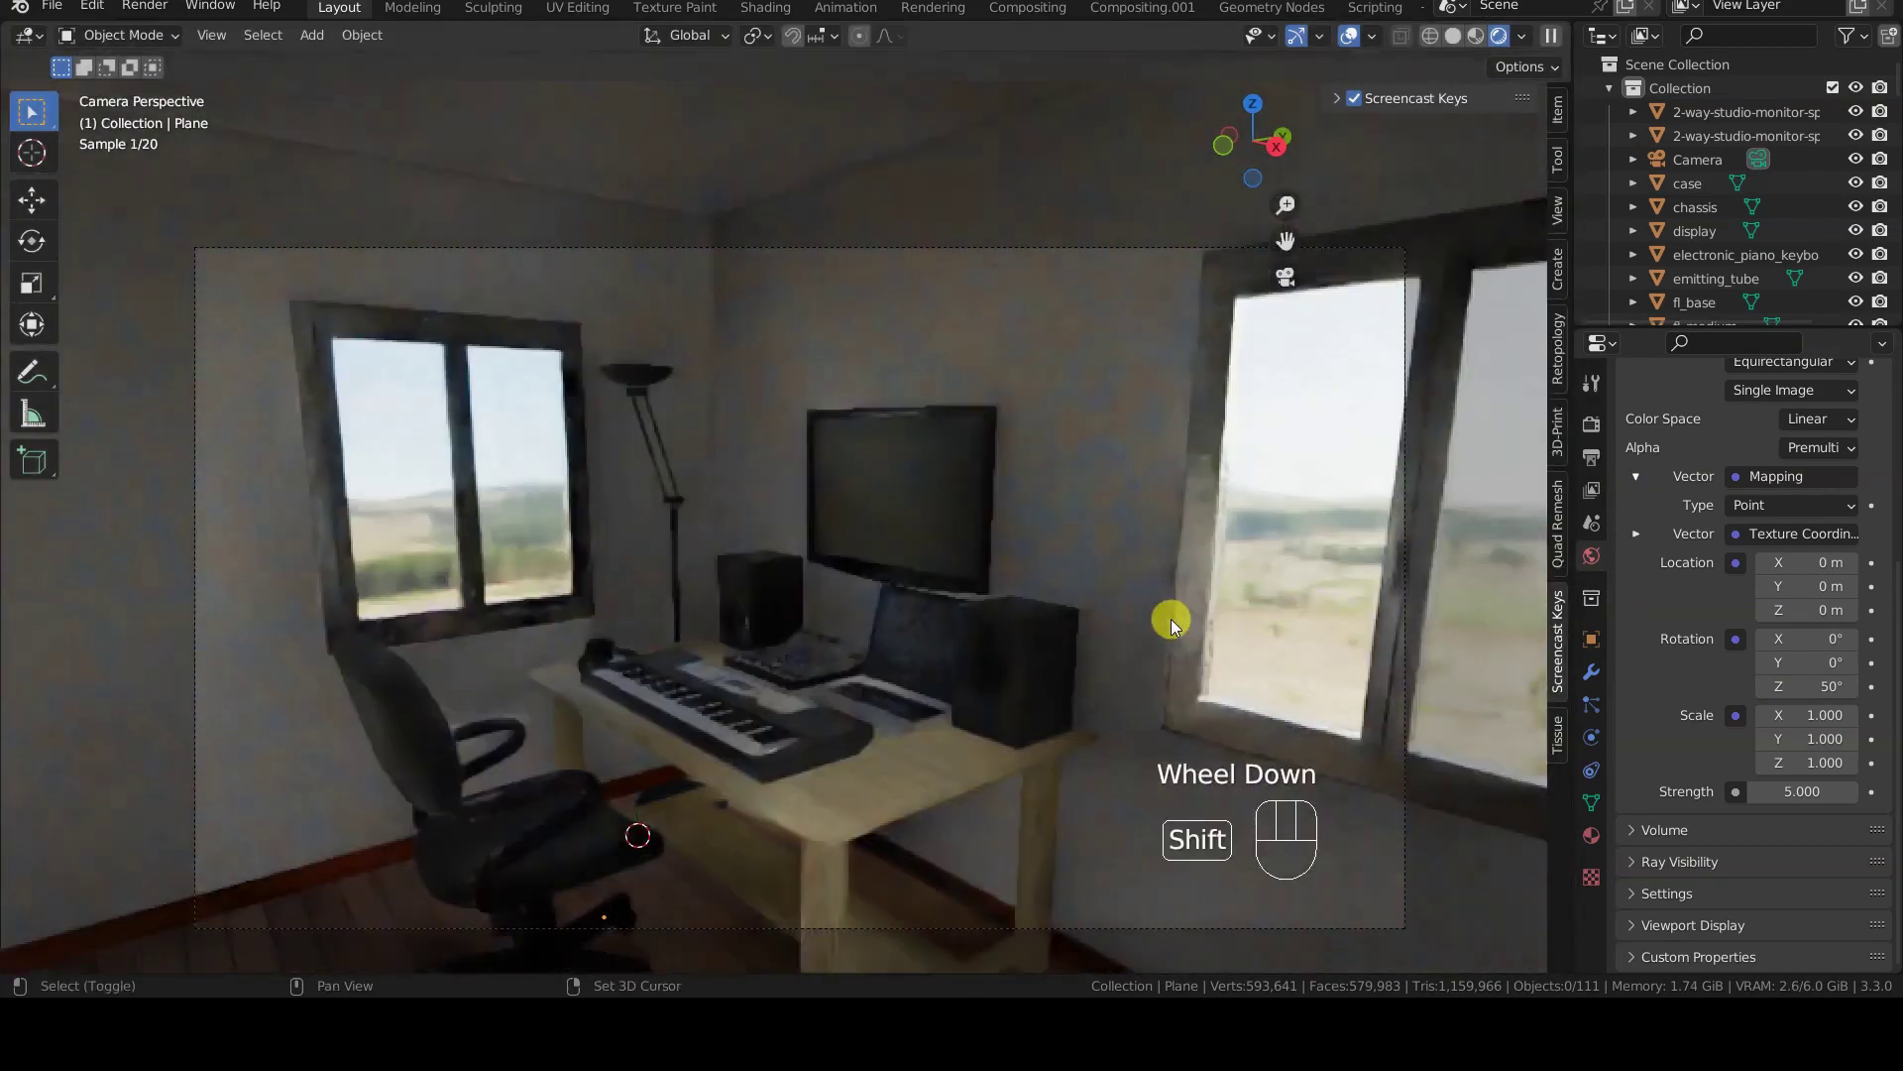
{"action": "middle_click_drag", "start_coordinate": [1170, 619], "coordinate": [1170, 585], "text": "shift"}
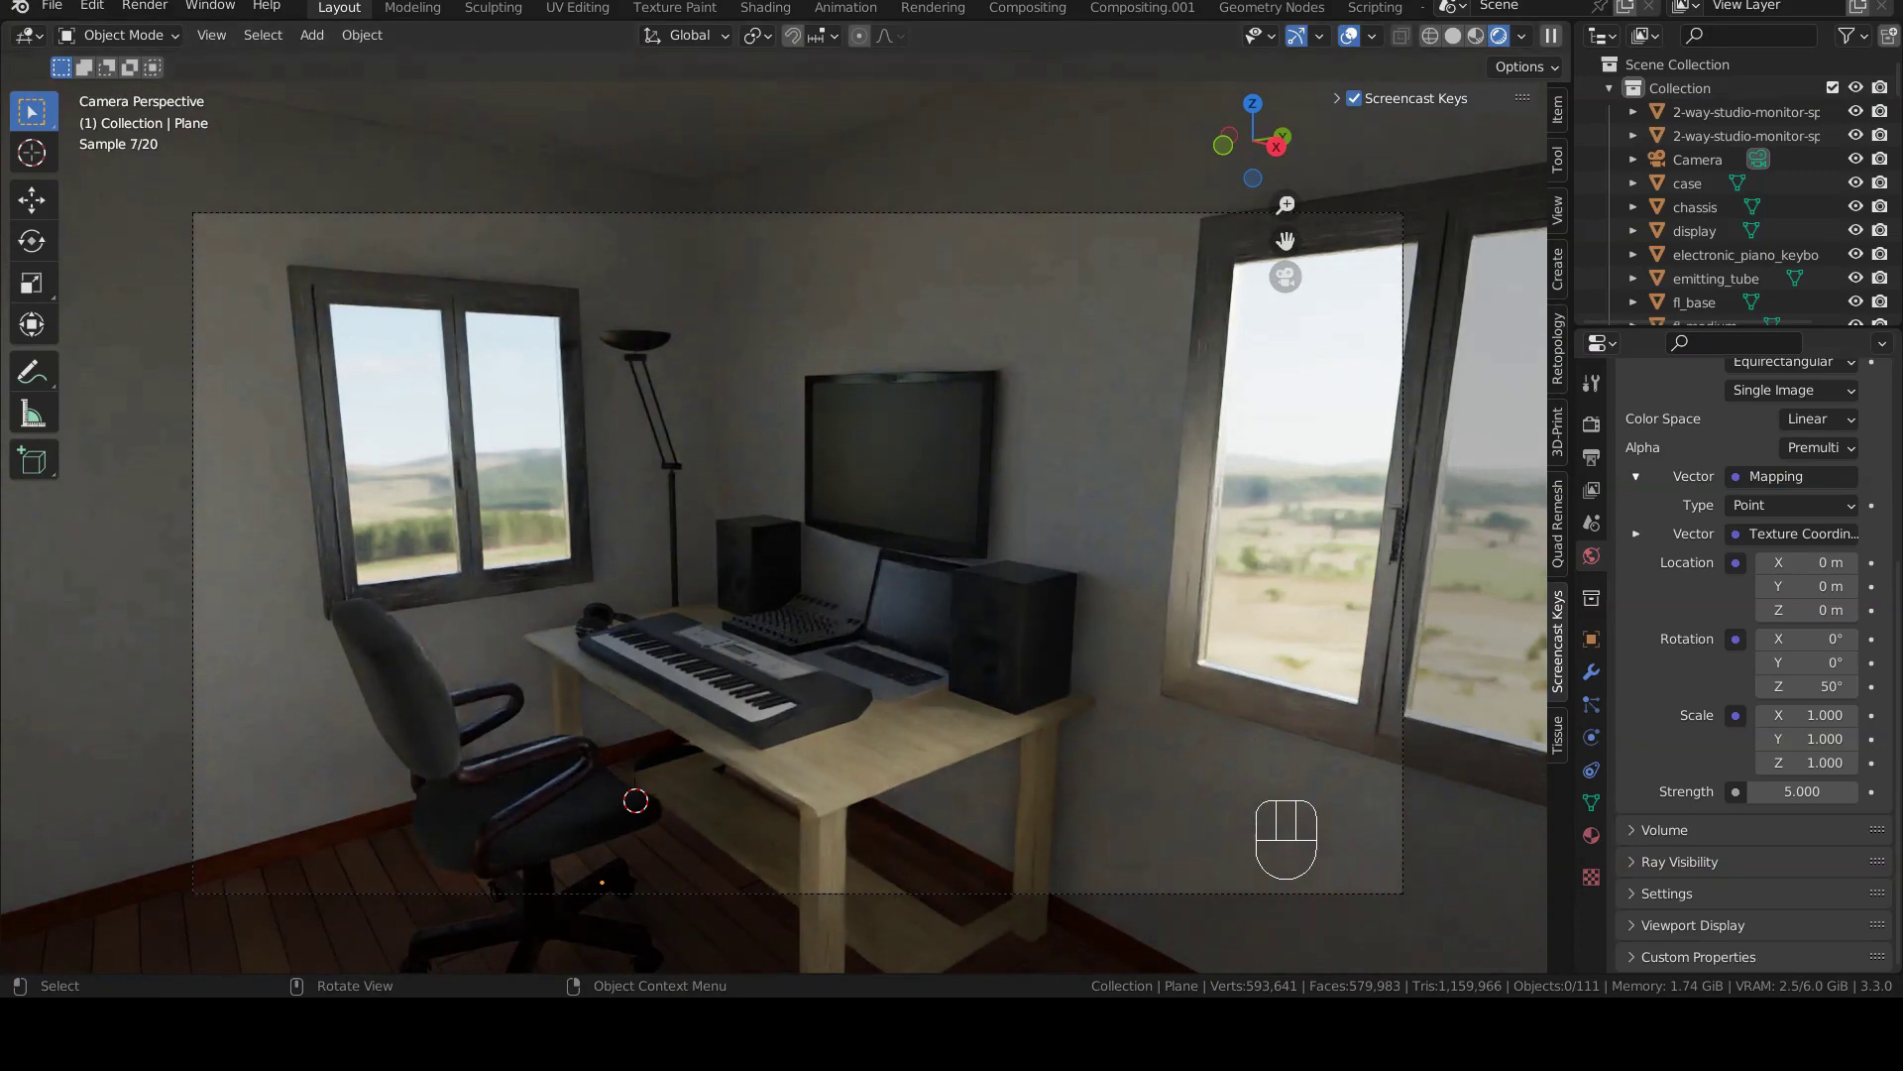
{"action": "left_click", "coordinate": [1802, 686]}
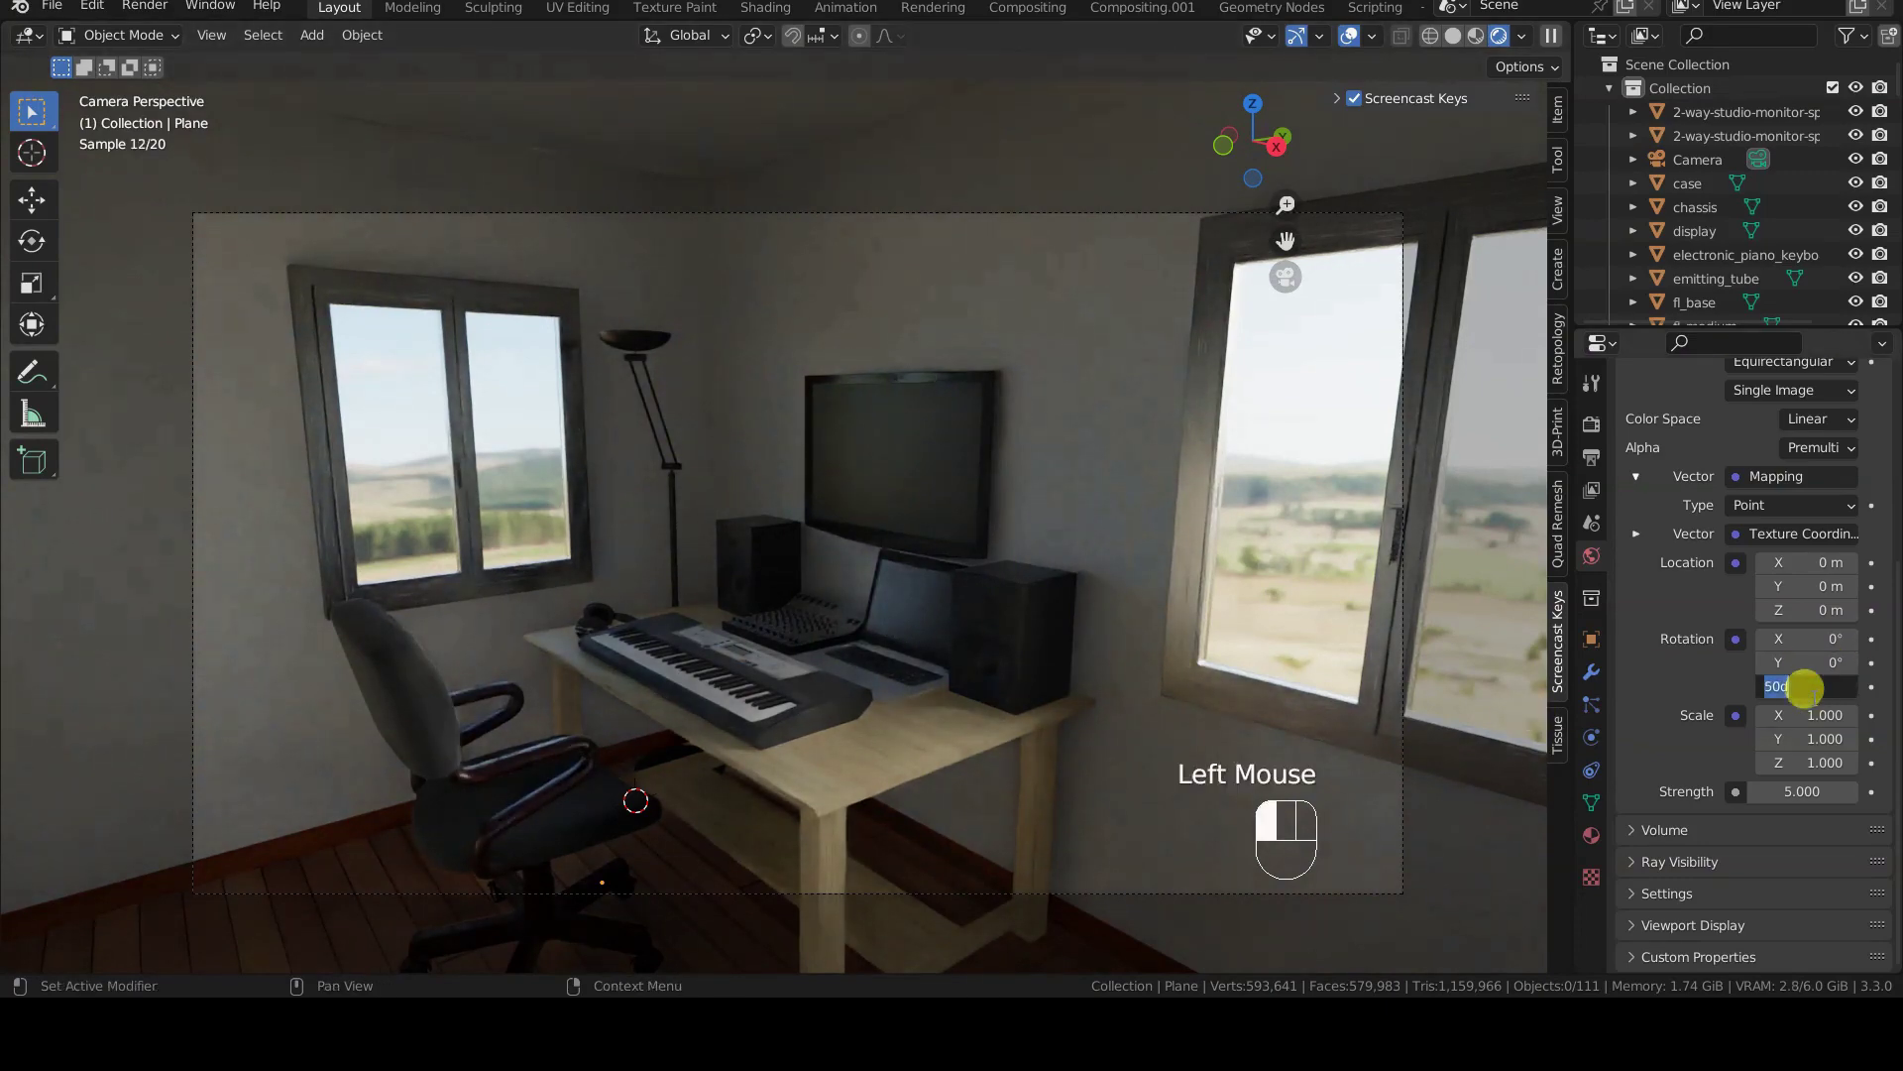
{"action": "type", "text": "120"}
{"action": "key", "text": "Return"}
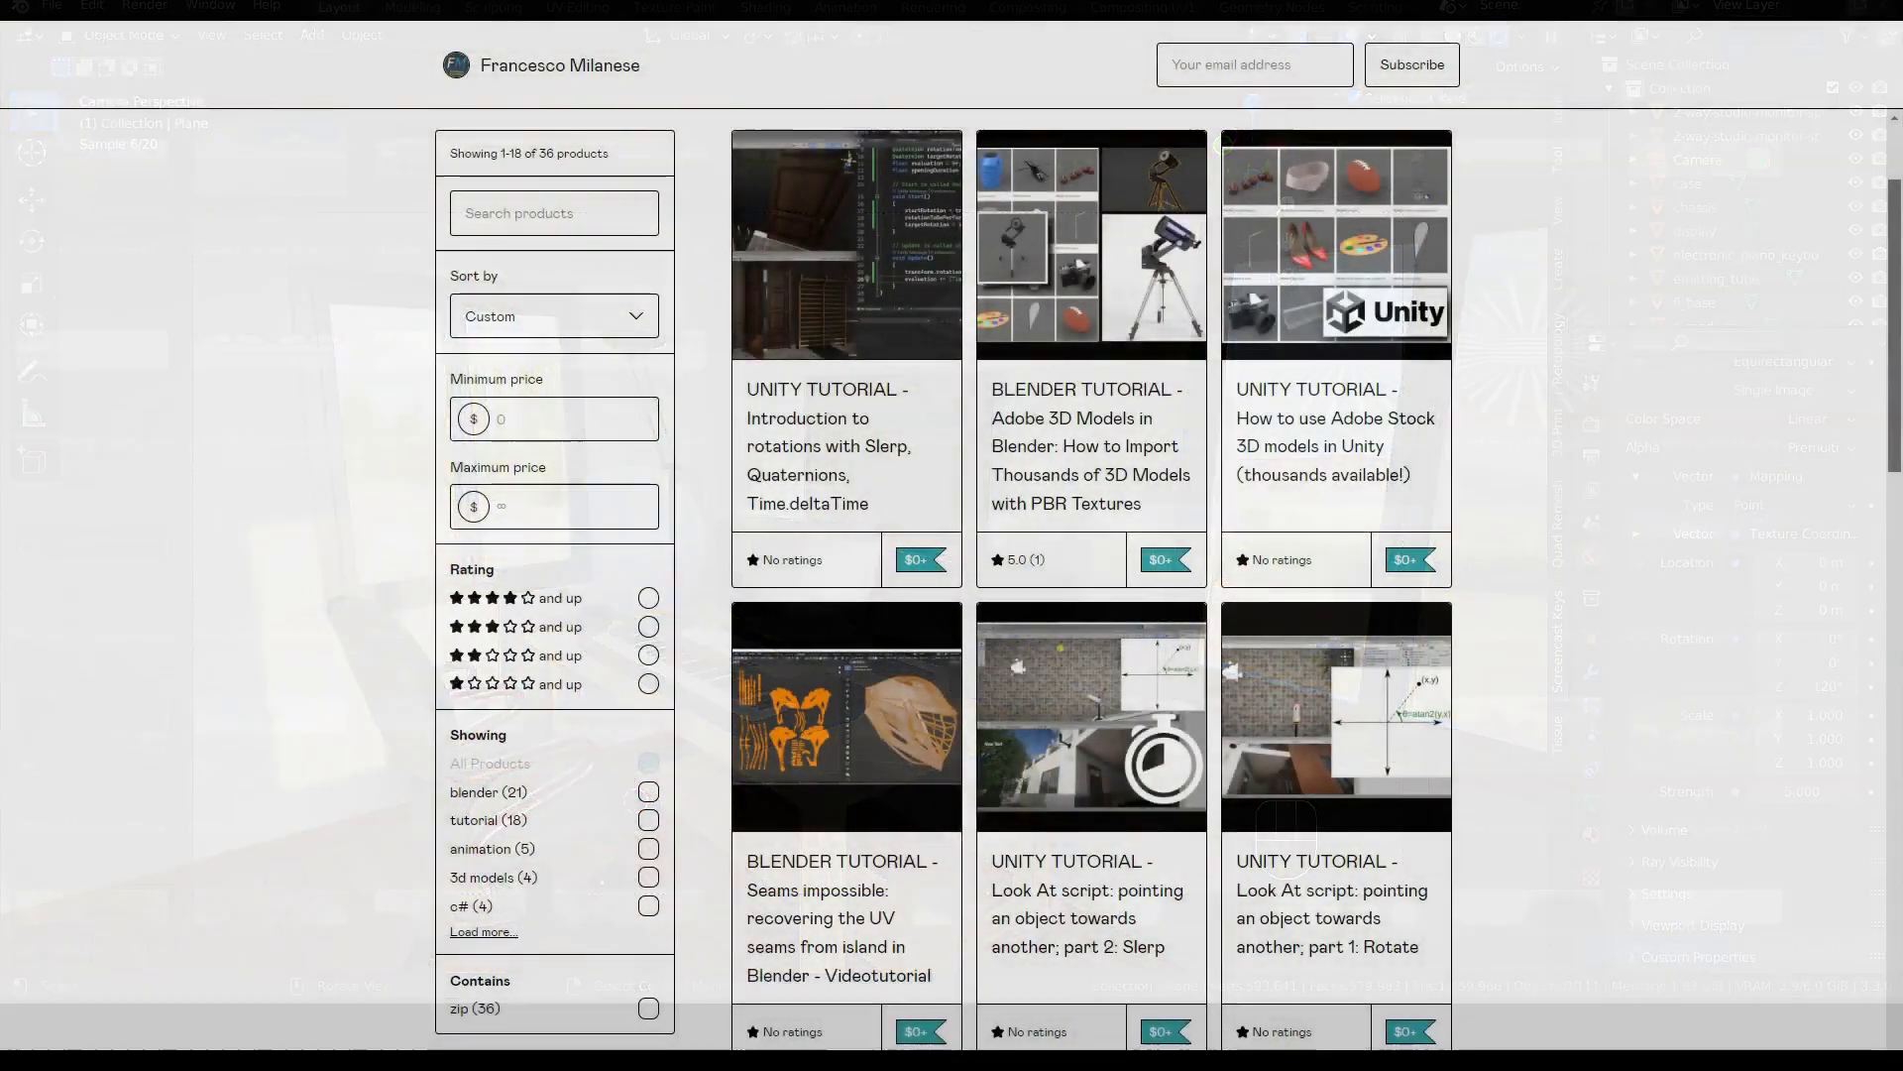
- Scroll down the Gumroad store page through the free Blender and Unity tutorials
{"action": "scroll", "coordinate": [111, 885], "scroll_direction": "down", "scroll_amount": 9}
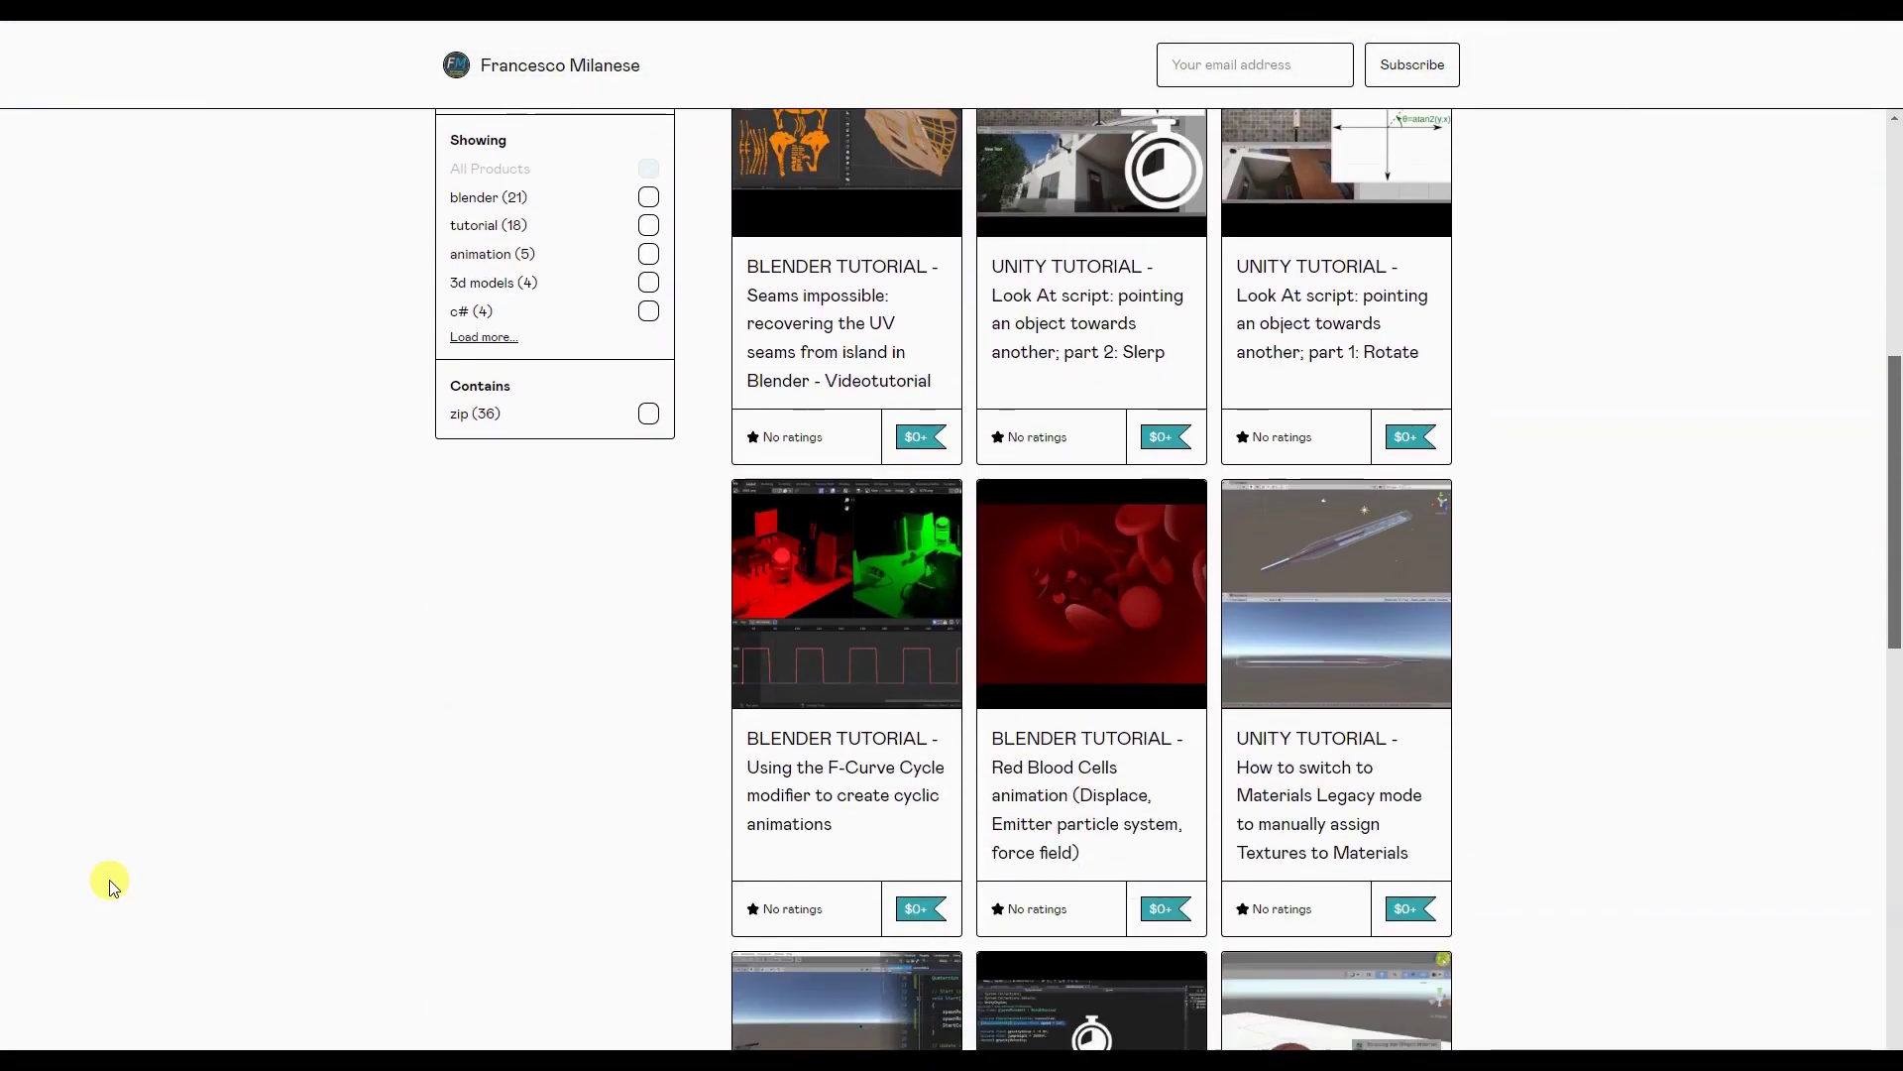
{"action": "scroll", "coordinate": [111, 885], "scroll_direction": "down", "scroll_amount": 8}
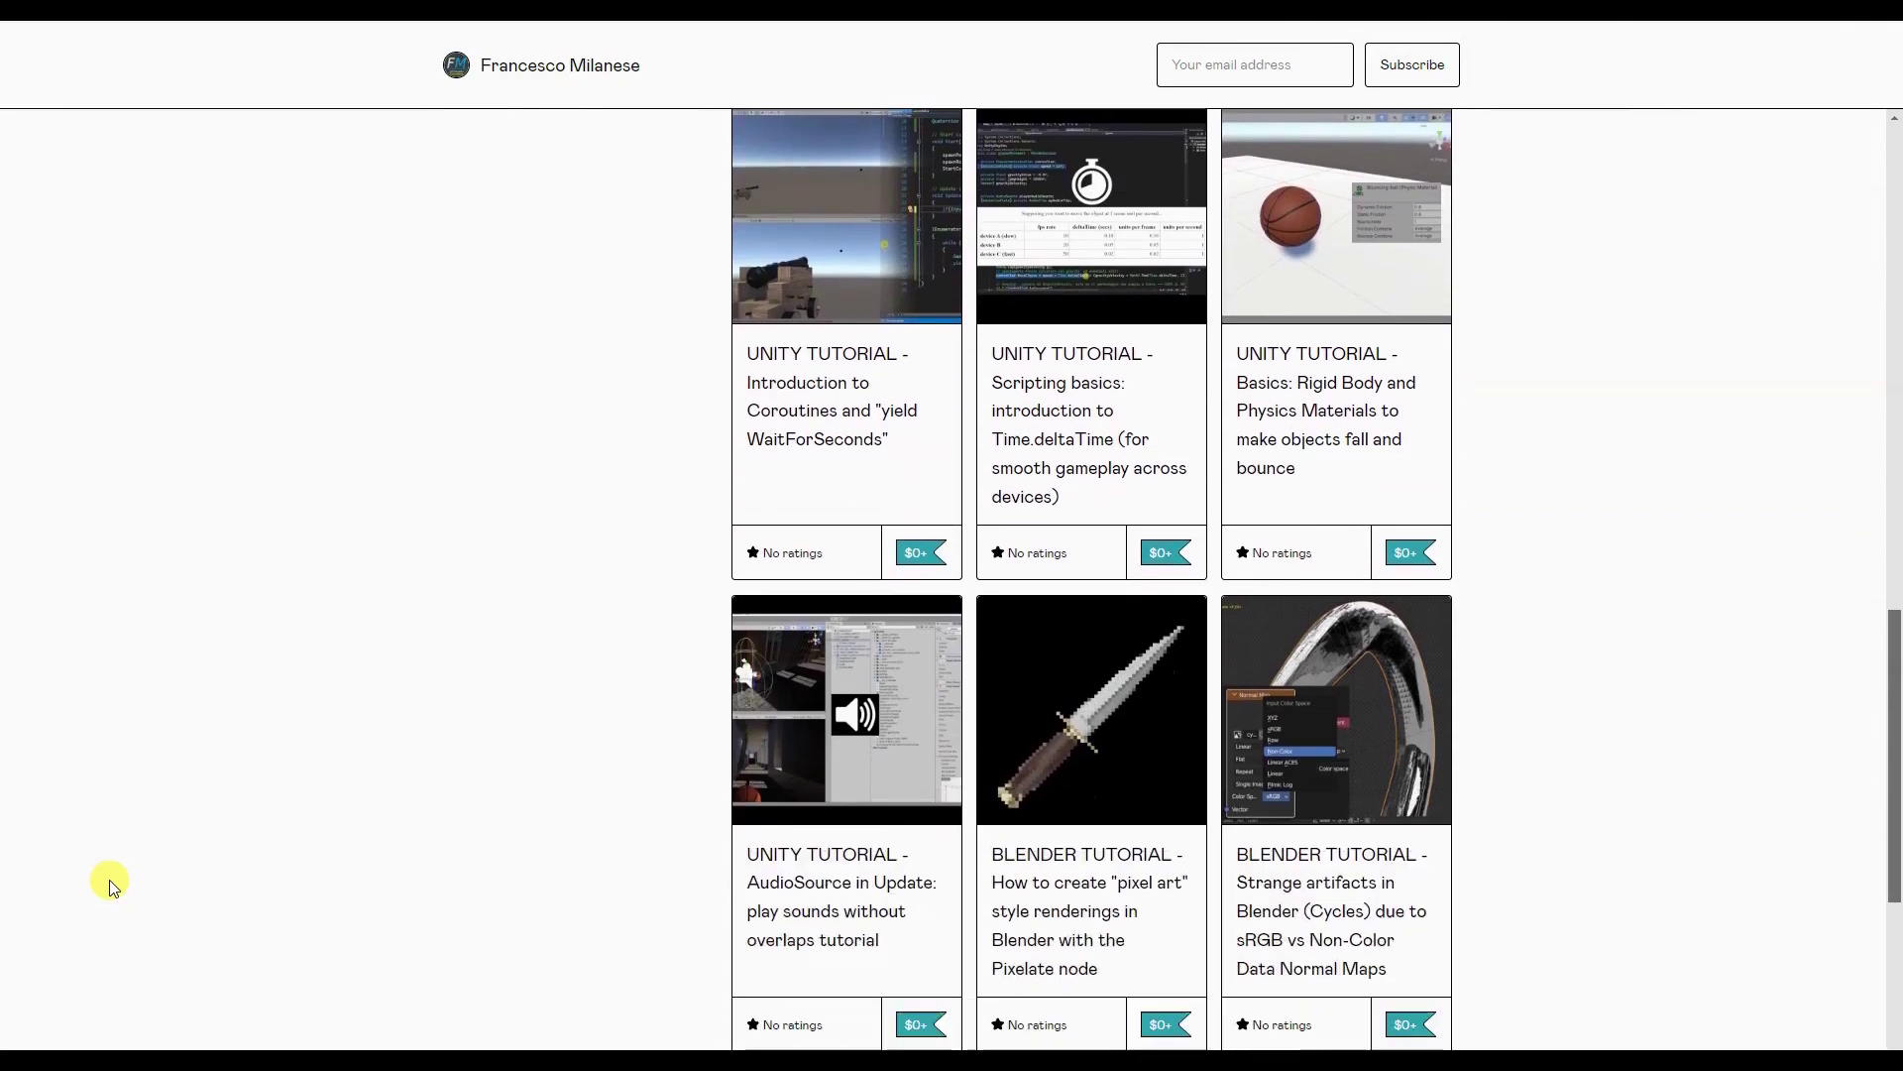
{"action": "scroll", "coordinate": [111, 886], "scroll_direction": "down", "scroll_amount": 8}
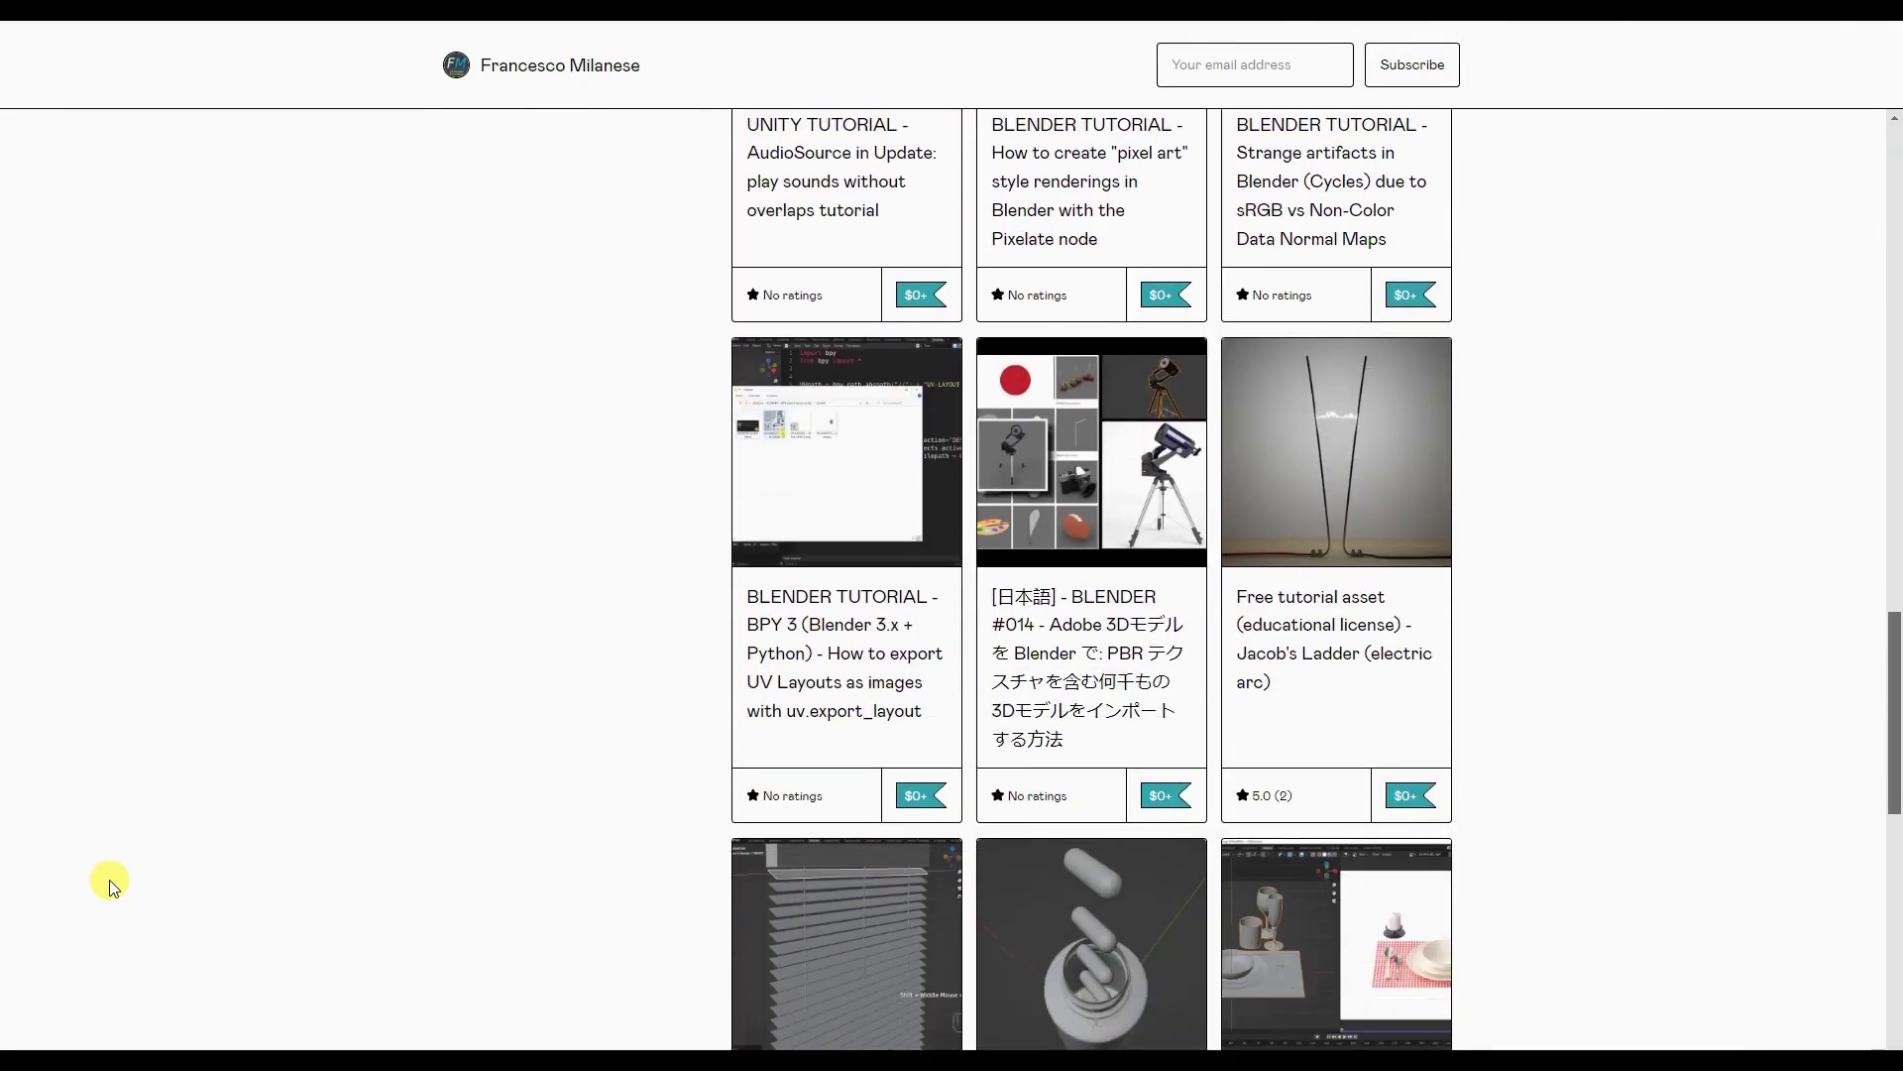
{"action": "scroll", "coordinate": [111, 885], "scroll_direction": "down", "scroll_amount": 8}
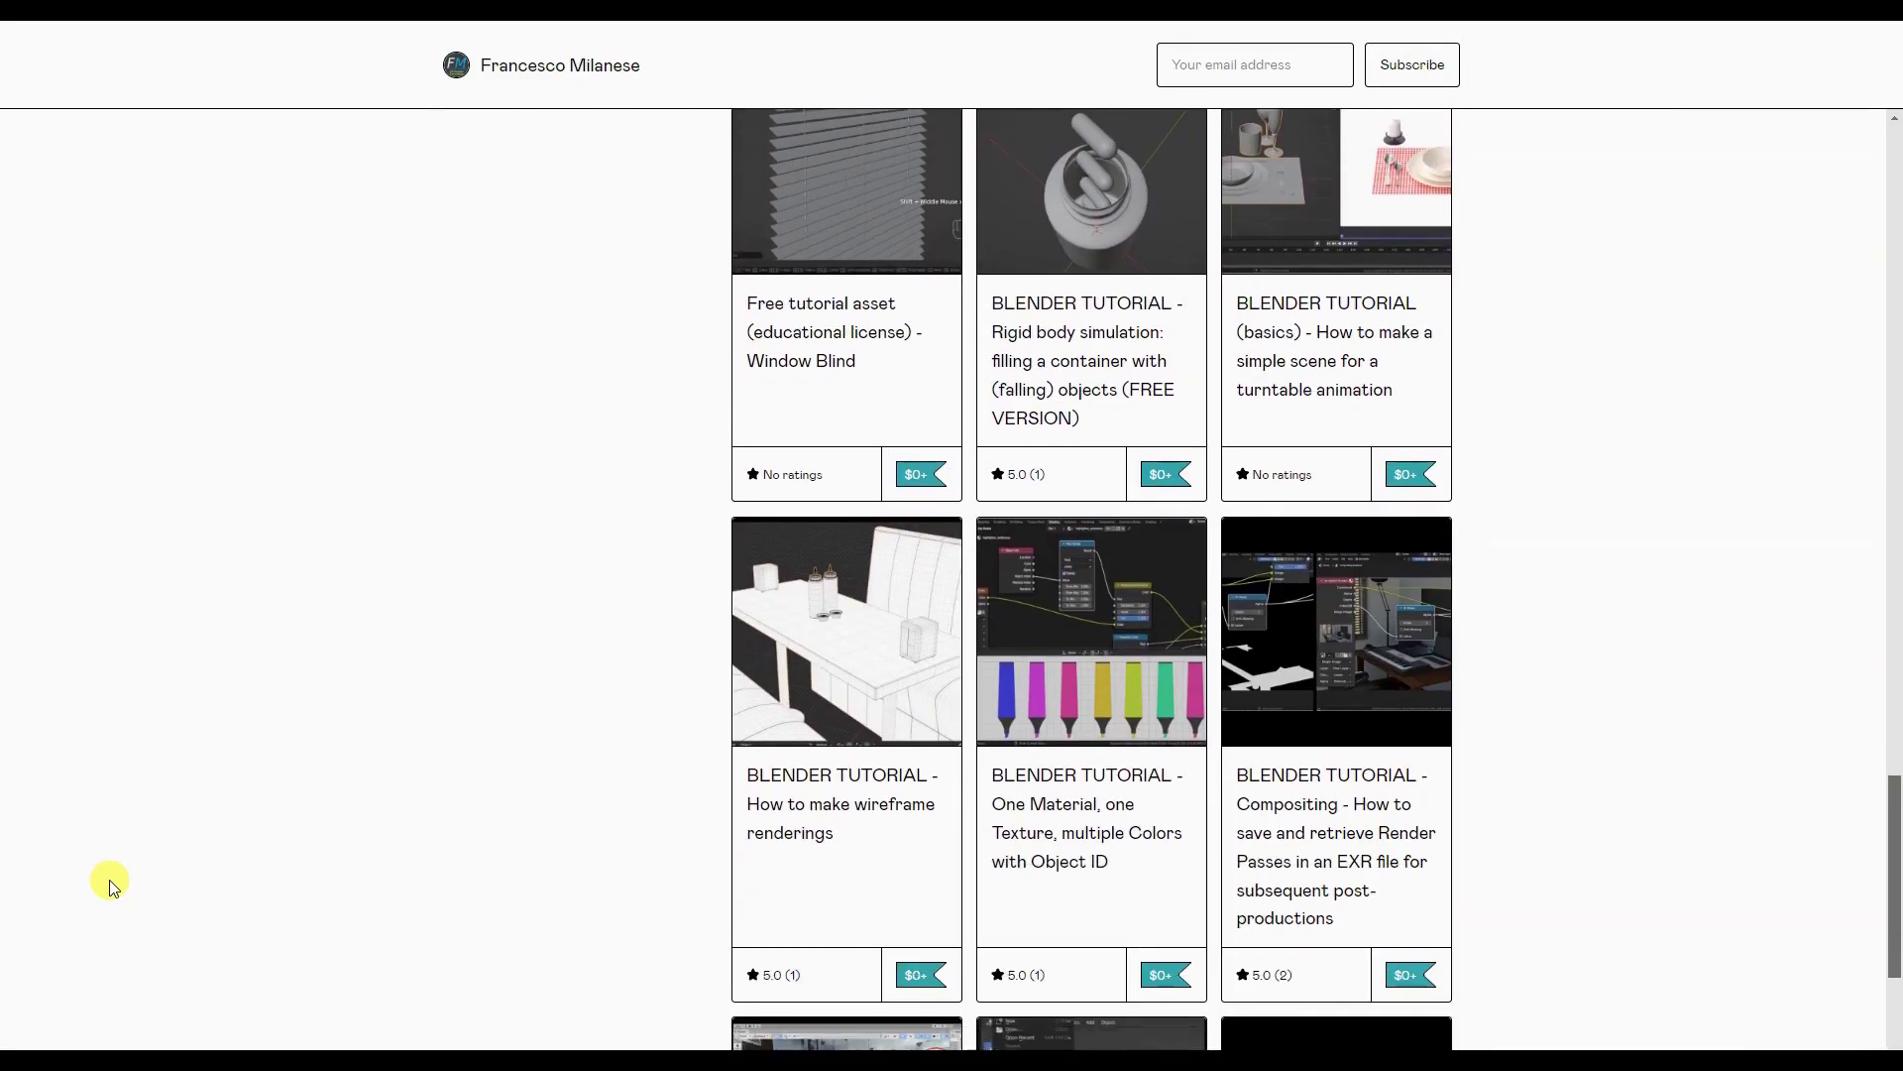
{"action": "scroll", "coordinate": [111, 886], "scroll_direction": "down", "scroll_amount": 2}
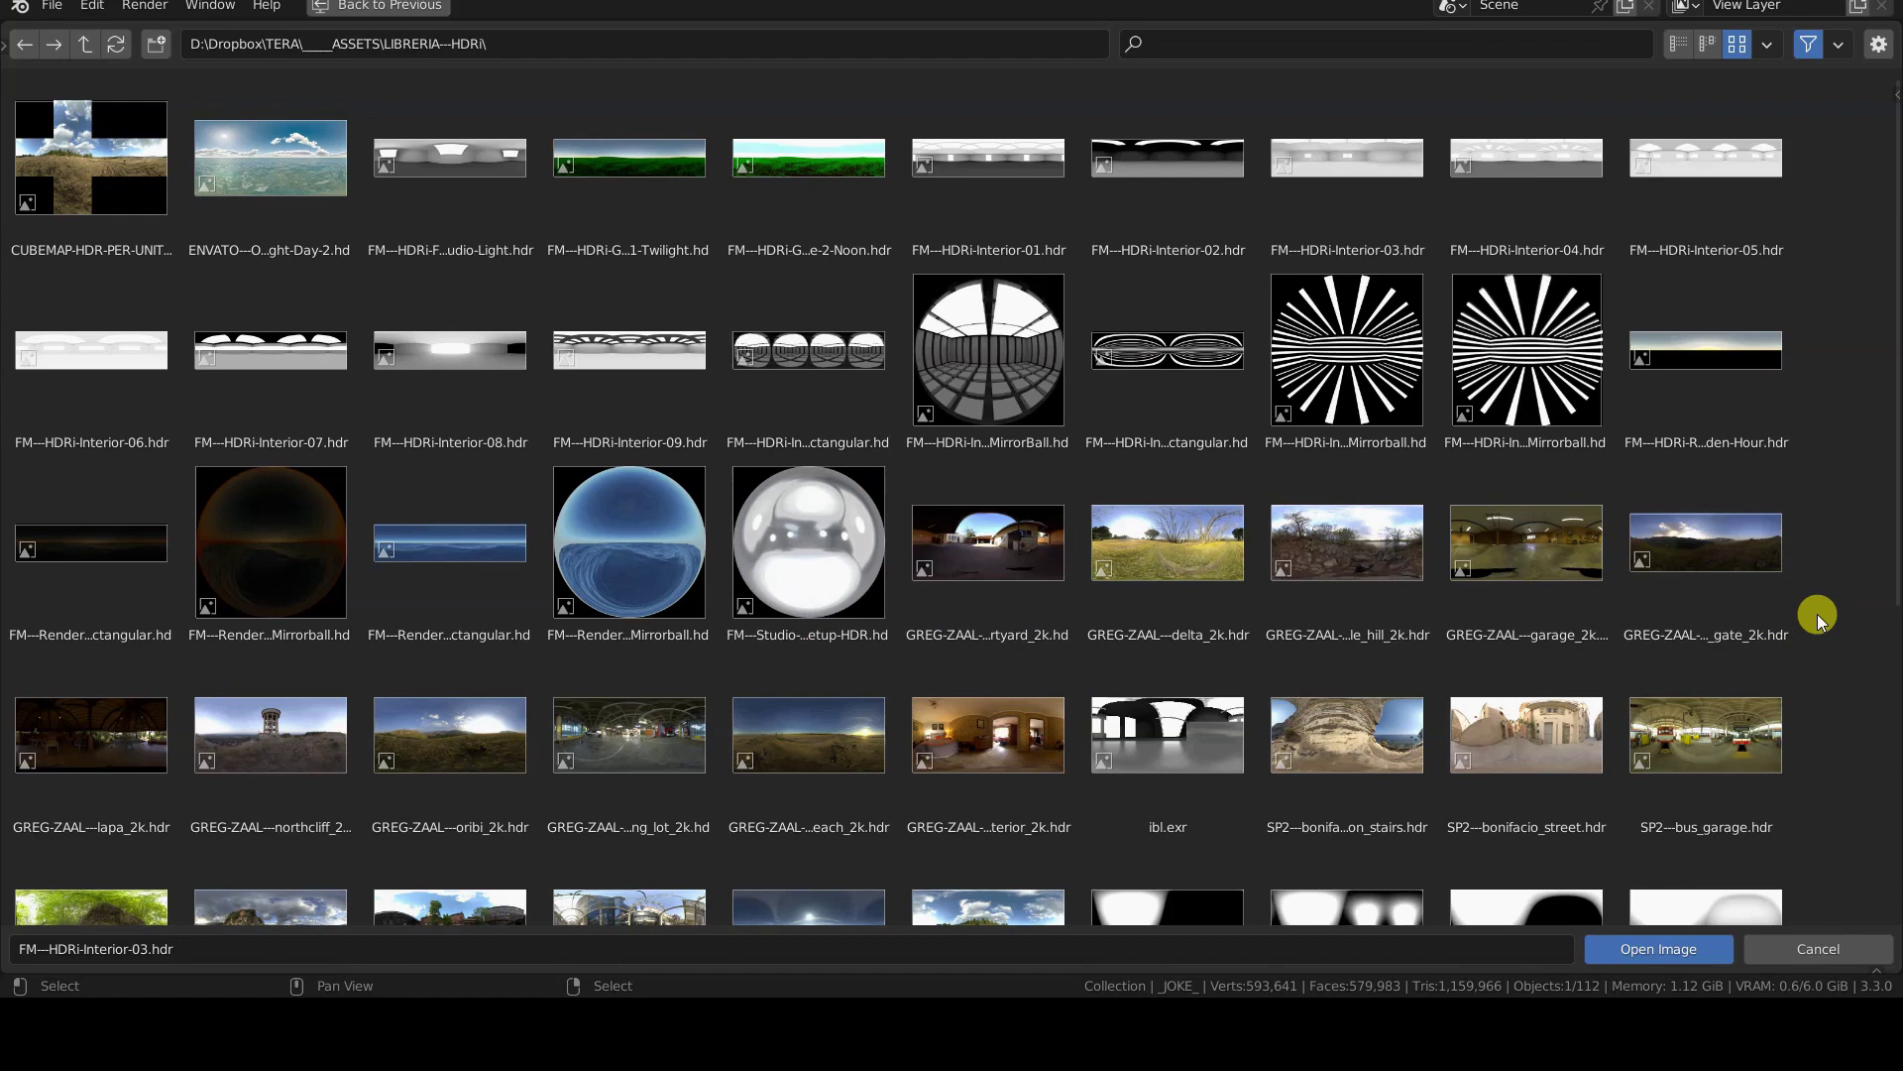
- Scroll through the LIBRERIA HDRI thumbnails and return to the top of the folder
{"action": "scroll", "coordinate": [1819, 620], "scroll_direction": "down", "scroll_amount": 1}
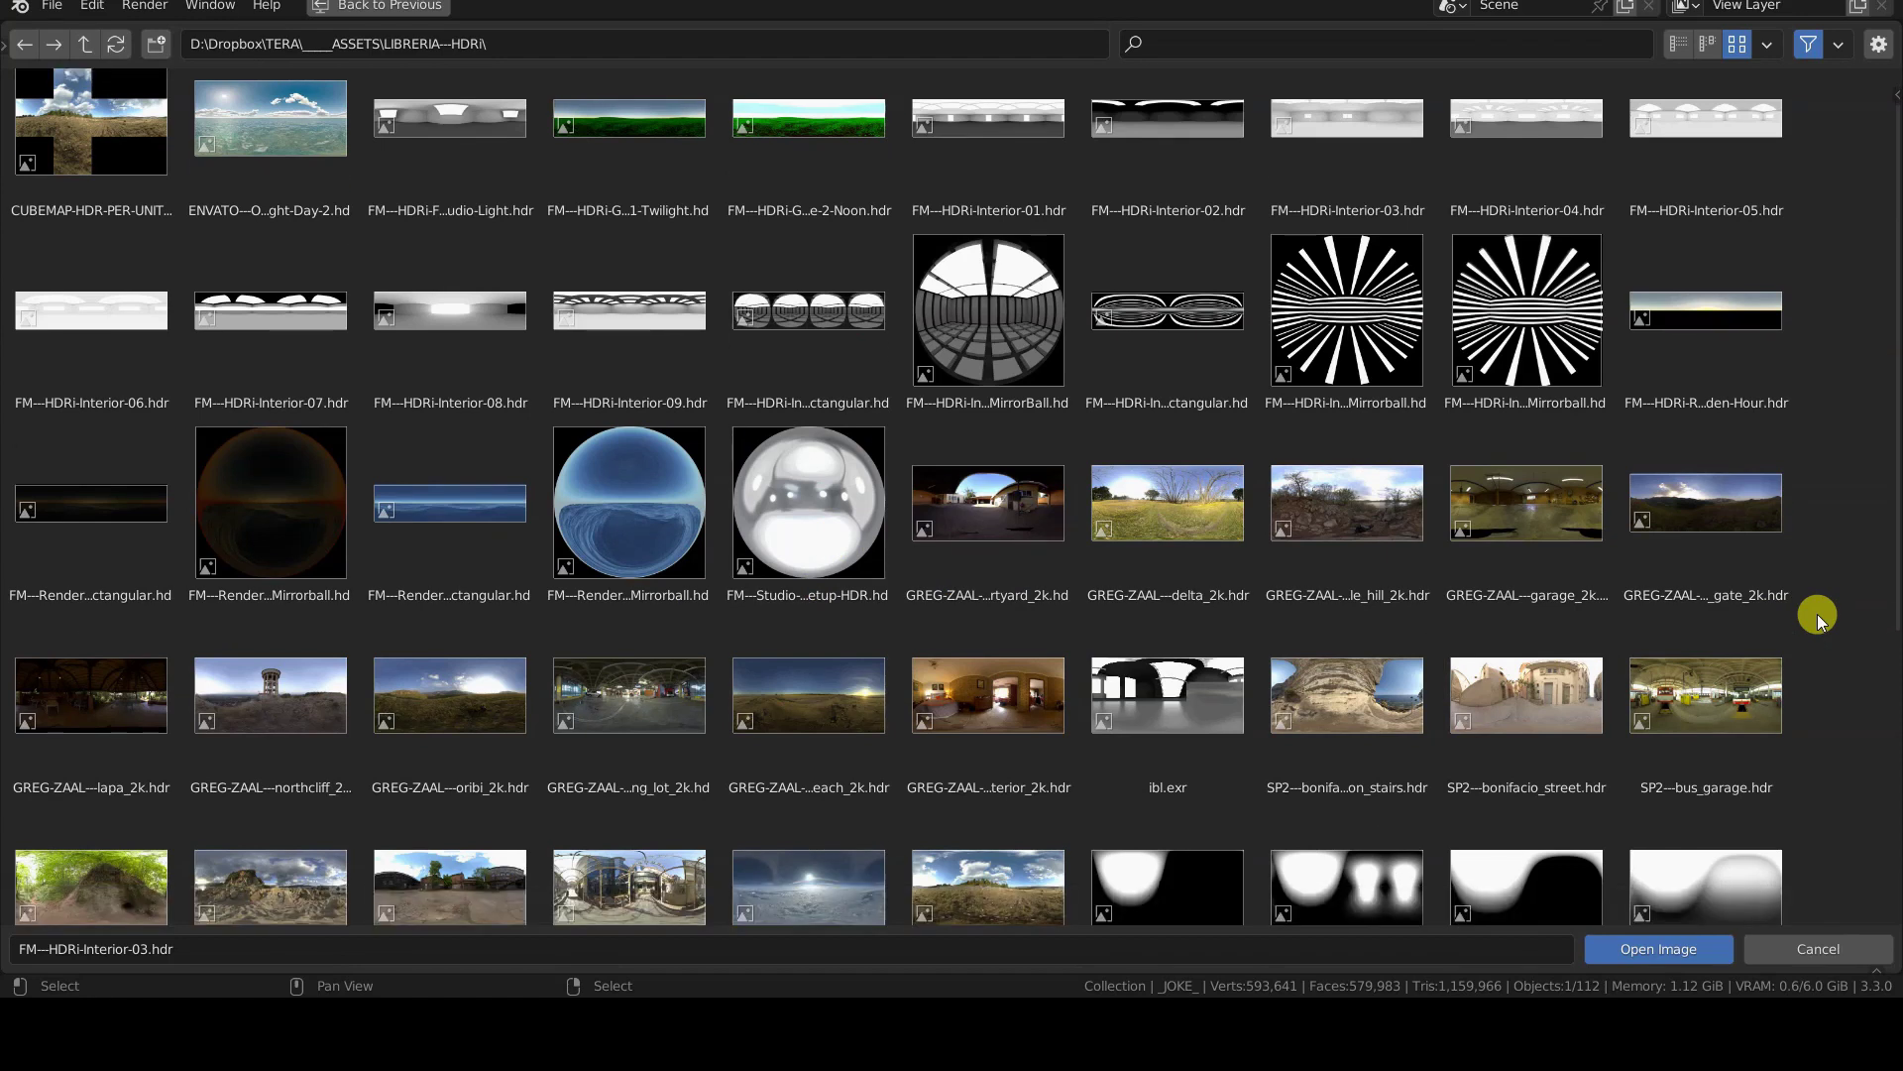
{"action": "scroll", "coordinate": [1819, 620], "scroll_direction": "down", "scroll_amount": 3}
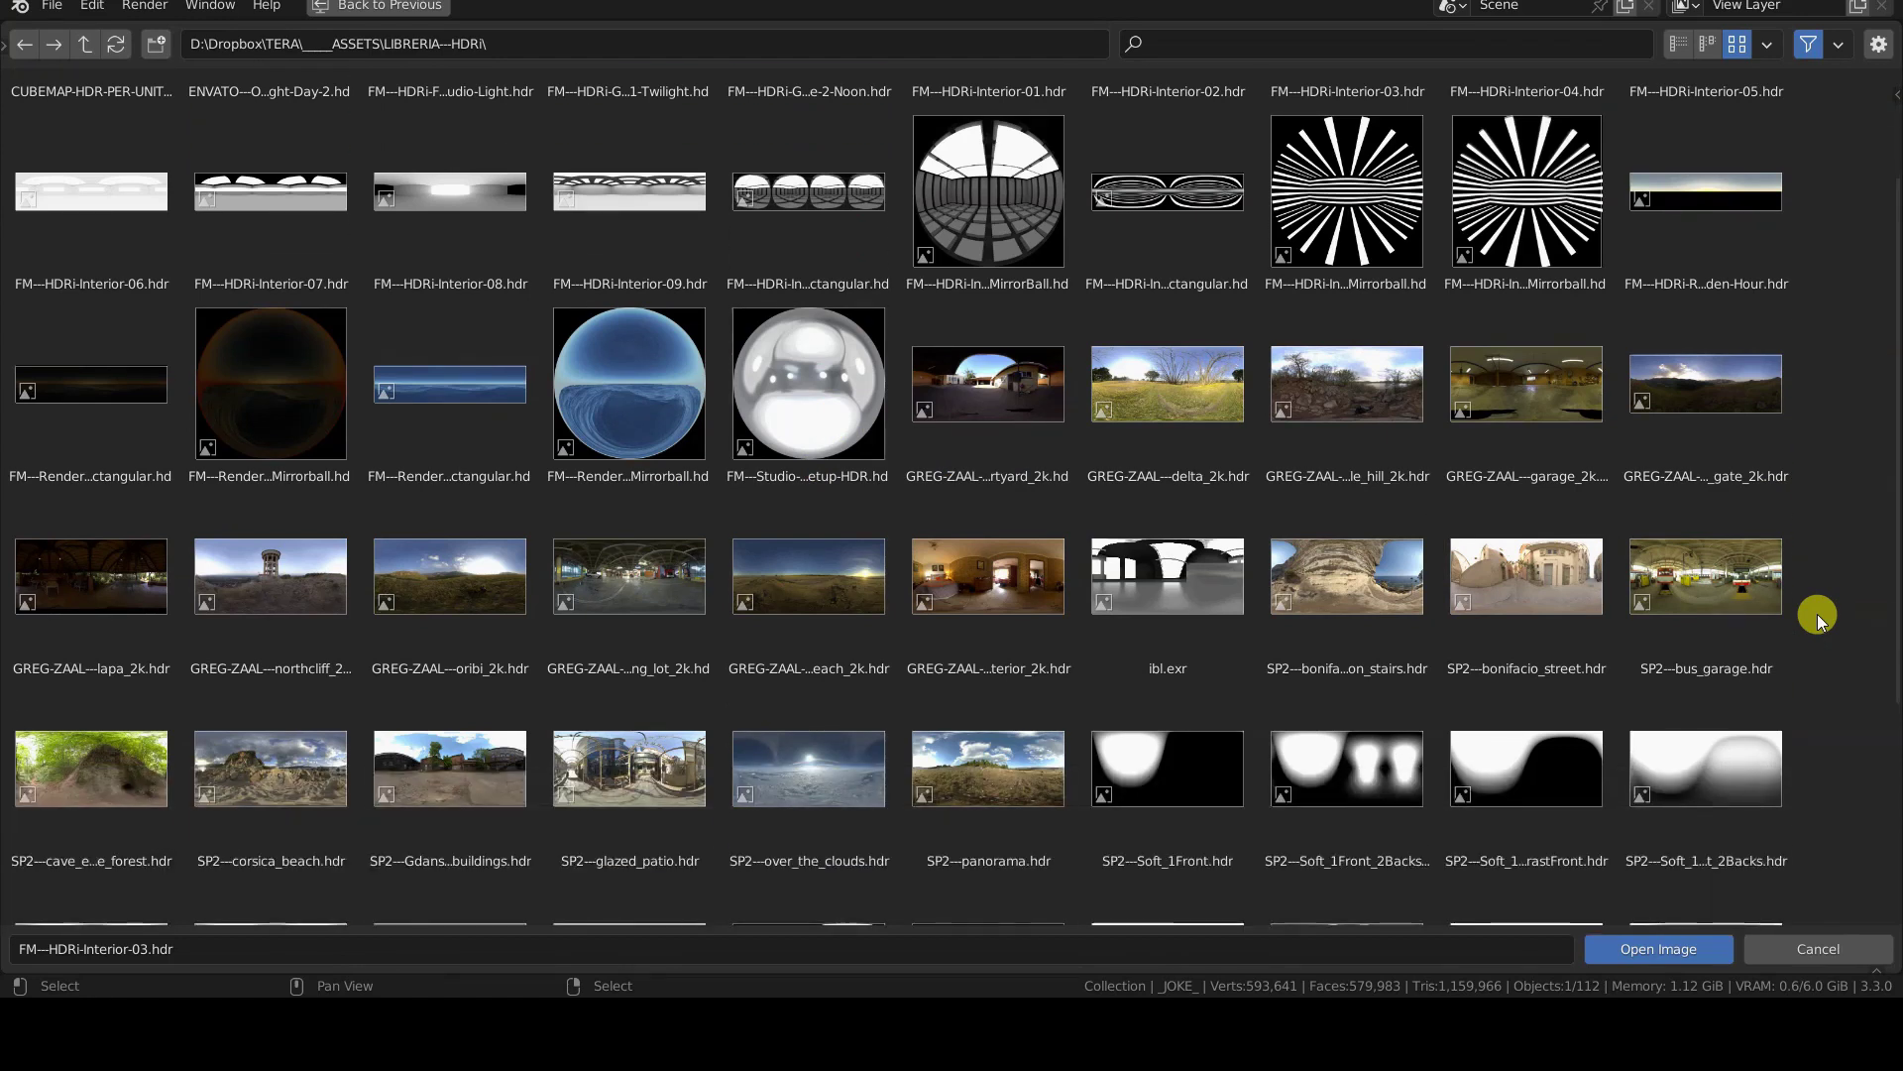
{"action": "scroll", "coordinate": [1819, 620], "scroll_direction": "down", "scroll_amount": 3}
{"action": "scroll", "coordinate": [1819, 620], "scroll_direction": "down", "scroll_amount": 6}
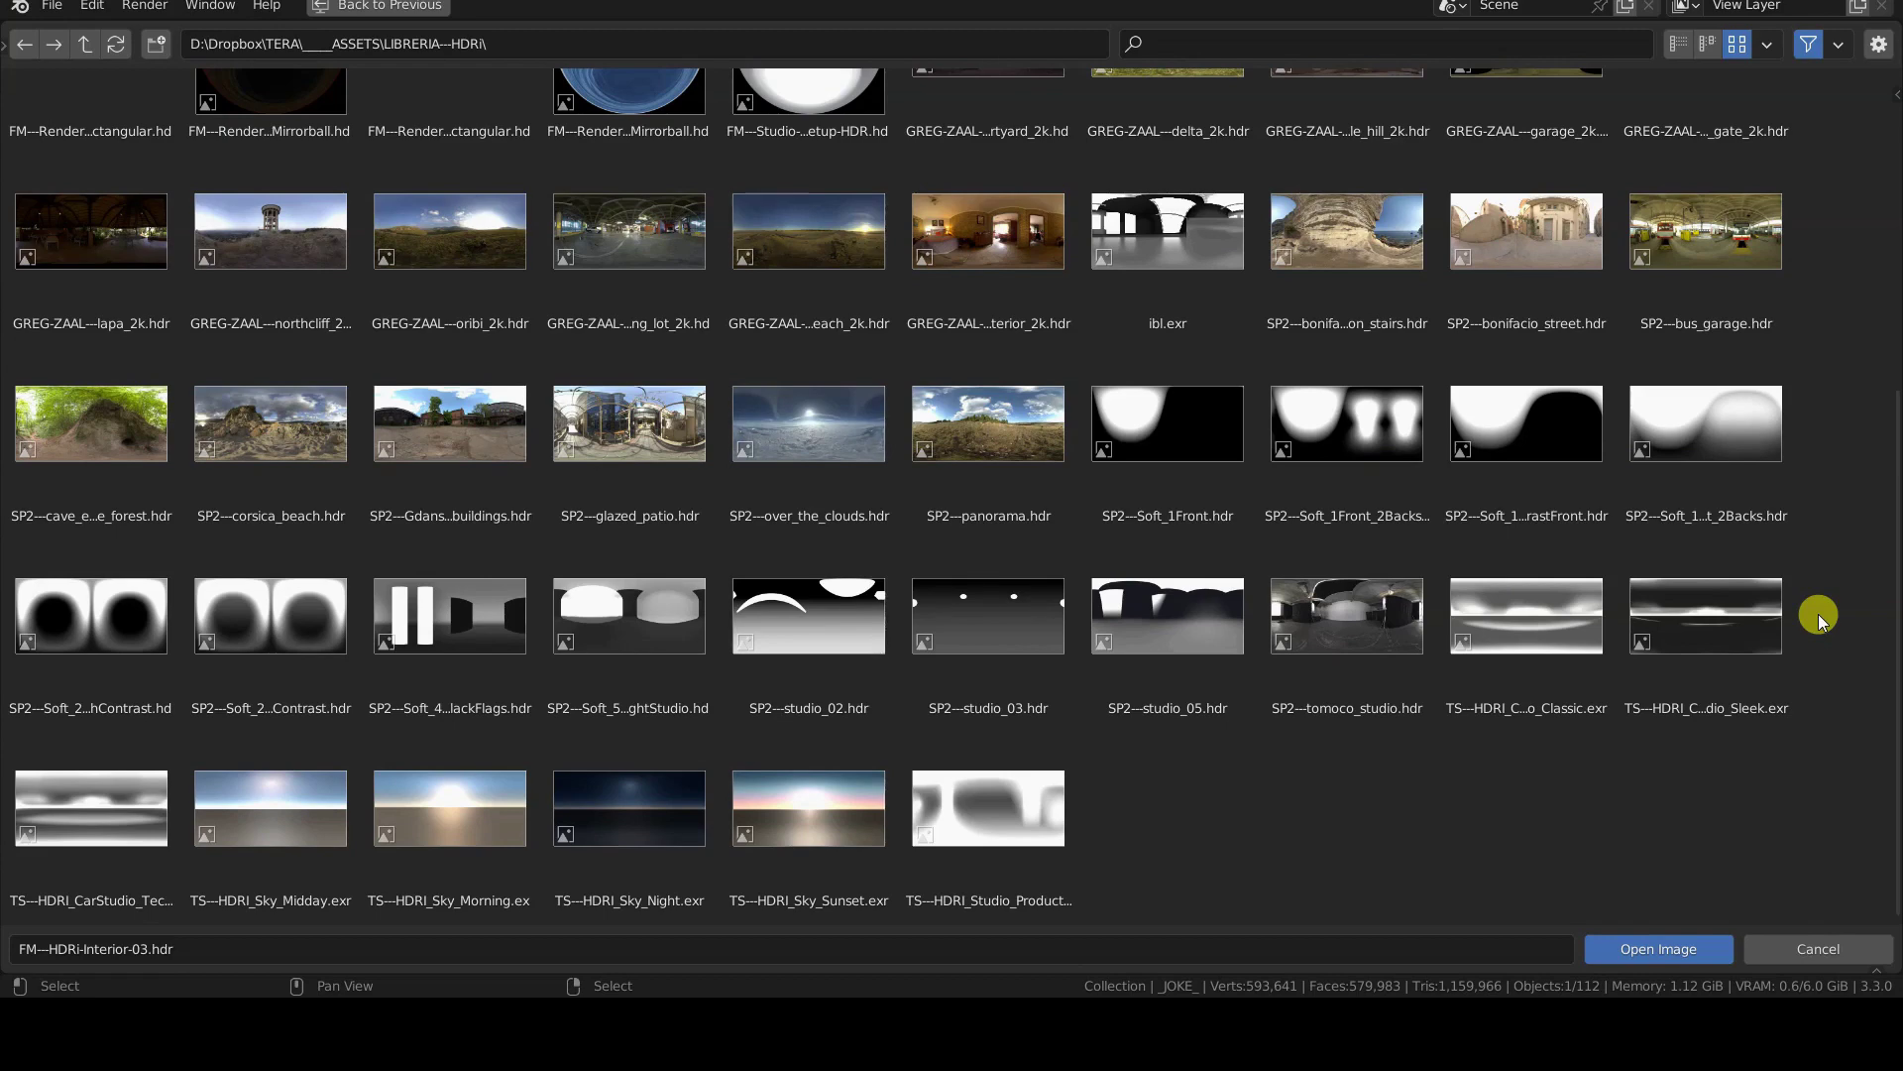
{"action": "scroll", "coordinate": [1820, 621], "scroll_direction": "up", "scroll_amount": 3}
{"action": "scroll", "coordinate": [1820, 620], "scroll_direction": "up", "scroll_amount": 2}
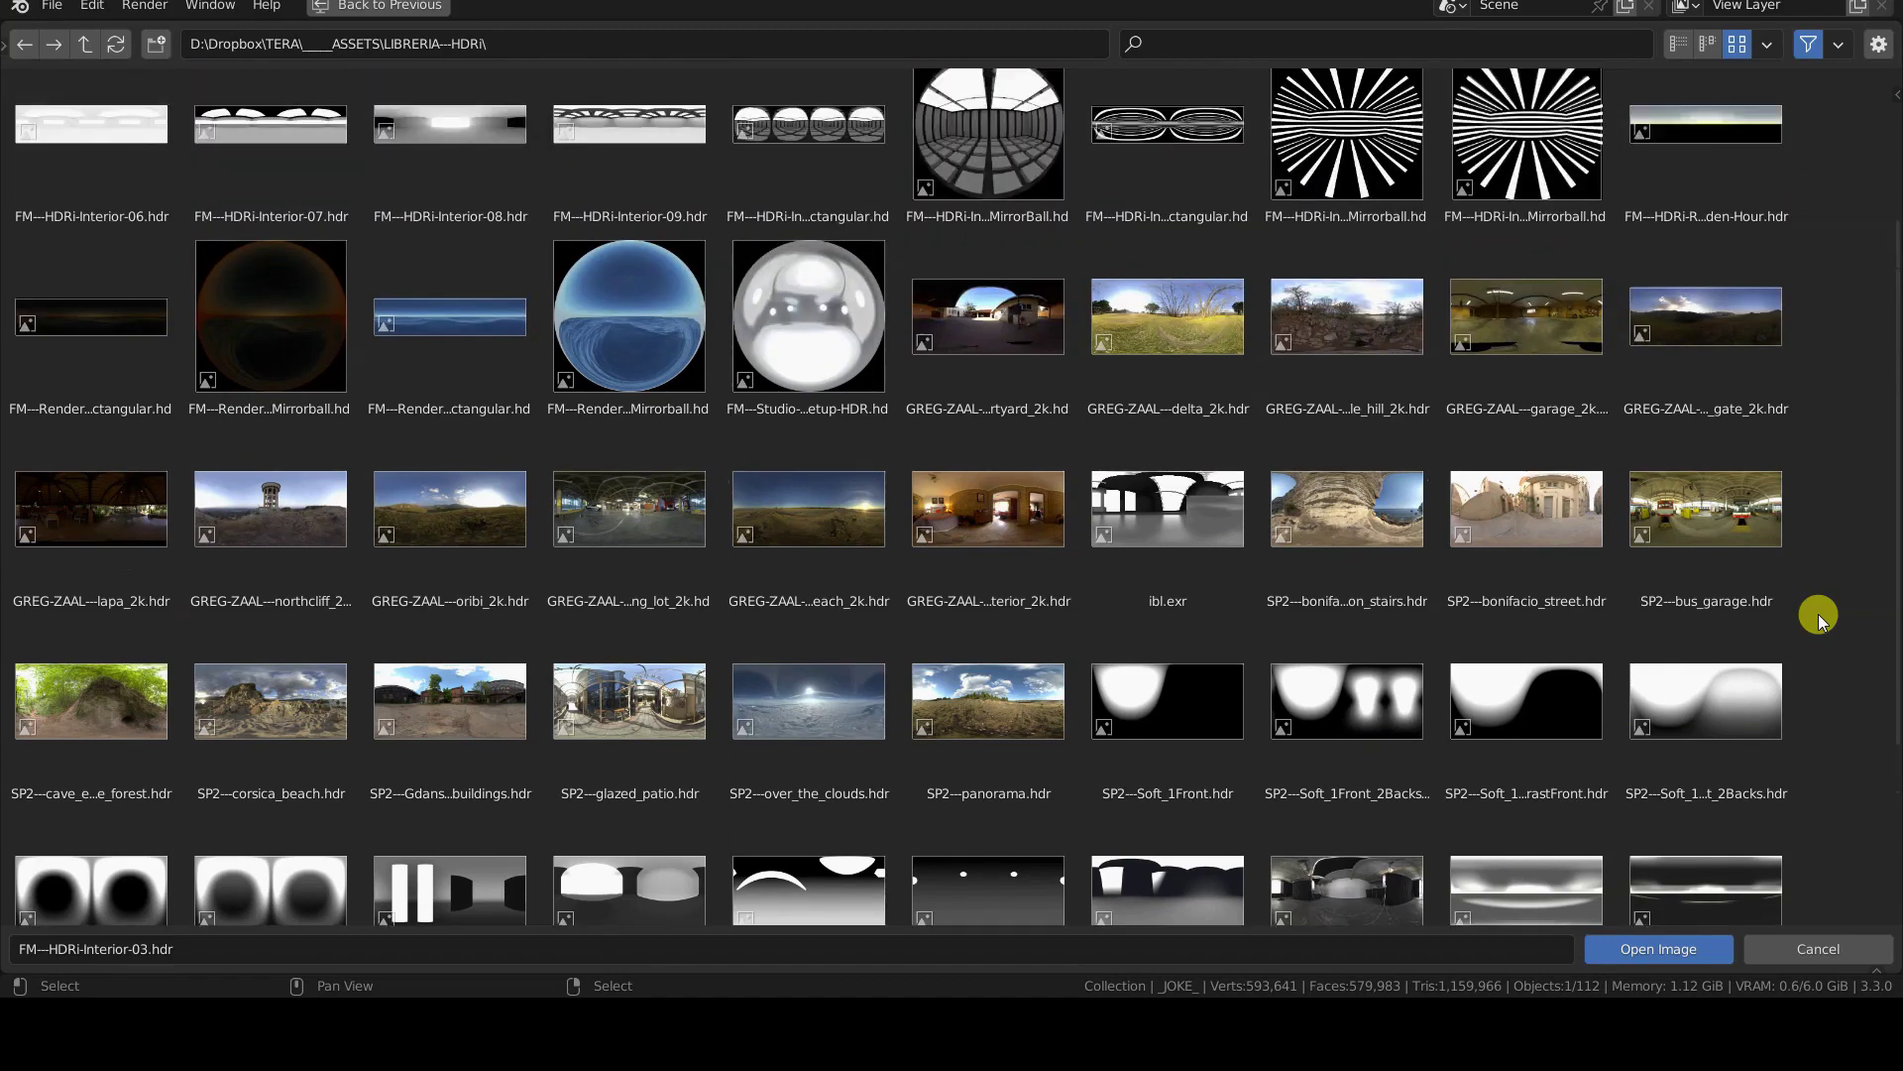
{"action": "scroll", "coordinate": [1820, 620], "scroll_direction": "up", "scroll_amount": 3}
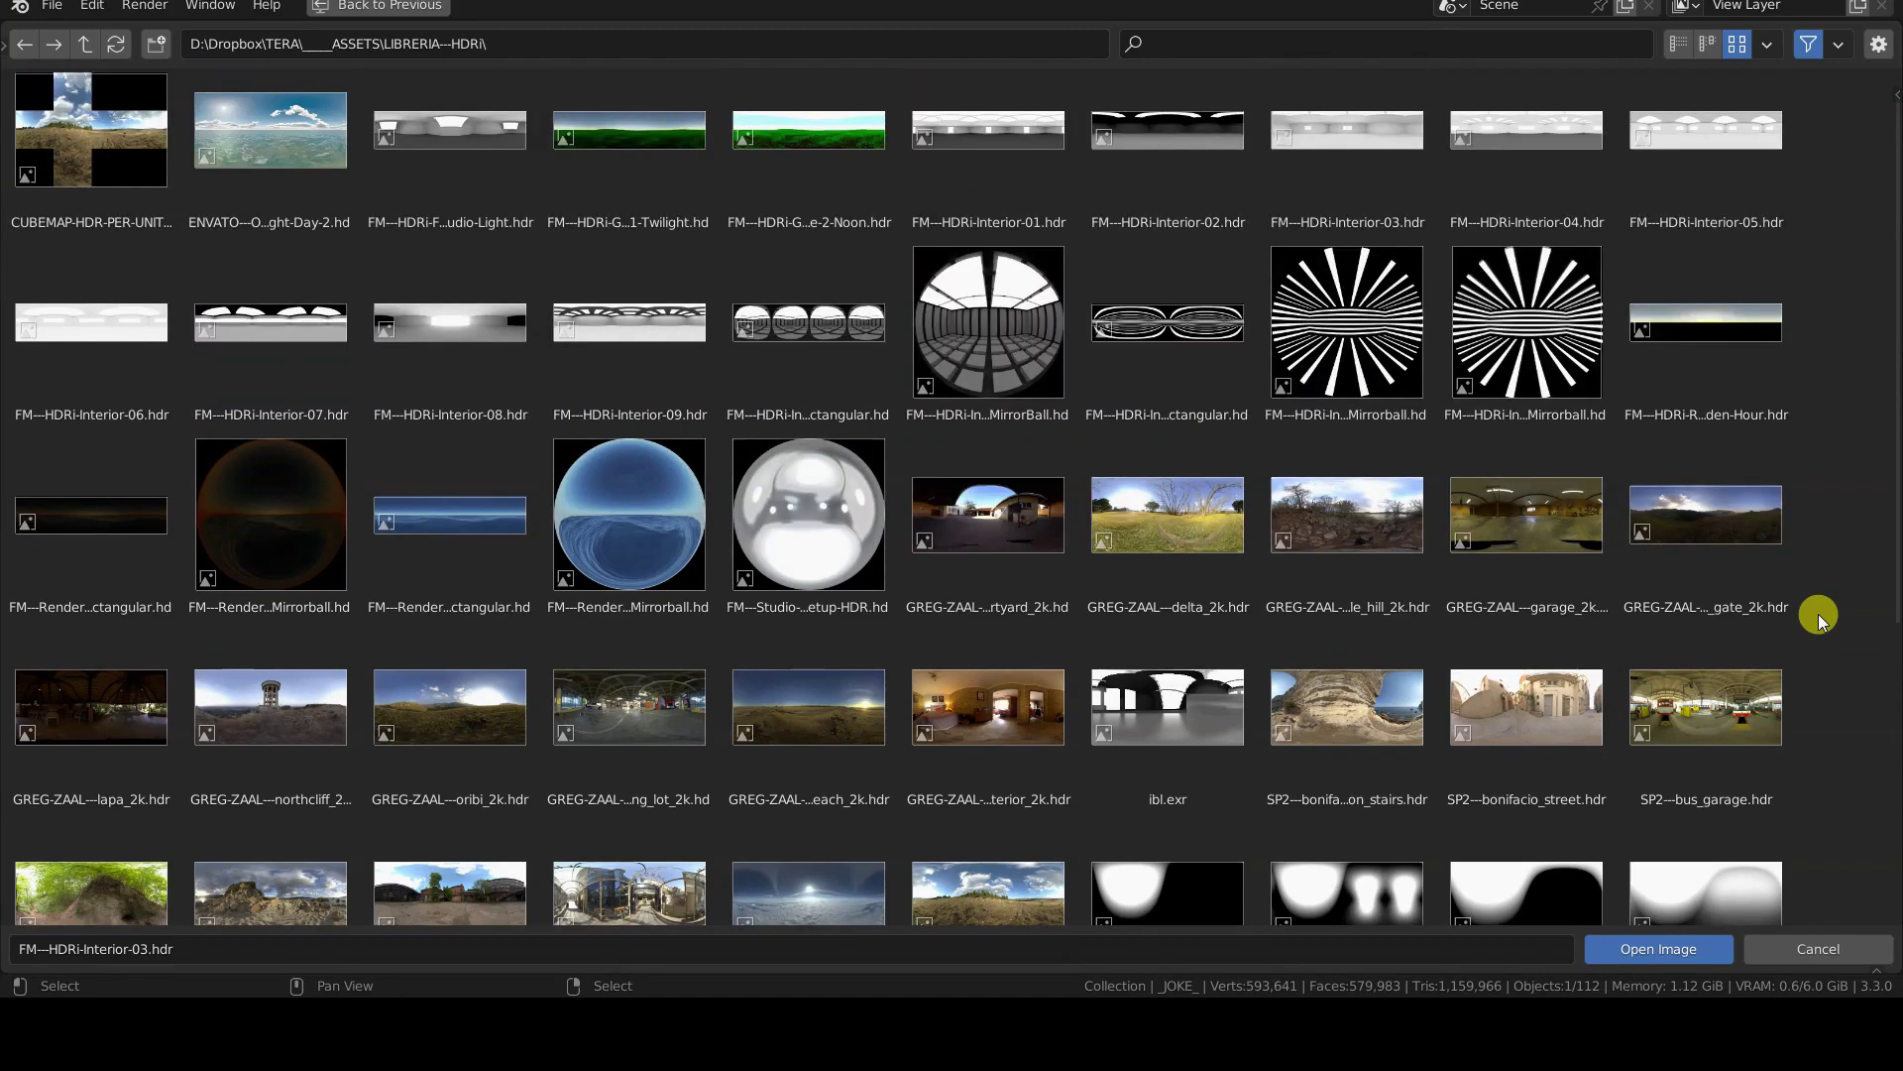
{"action": "scroll", "coordinate": [1820, 621], "scroll_direction": "up", "scroll_amount": 1}
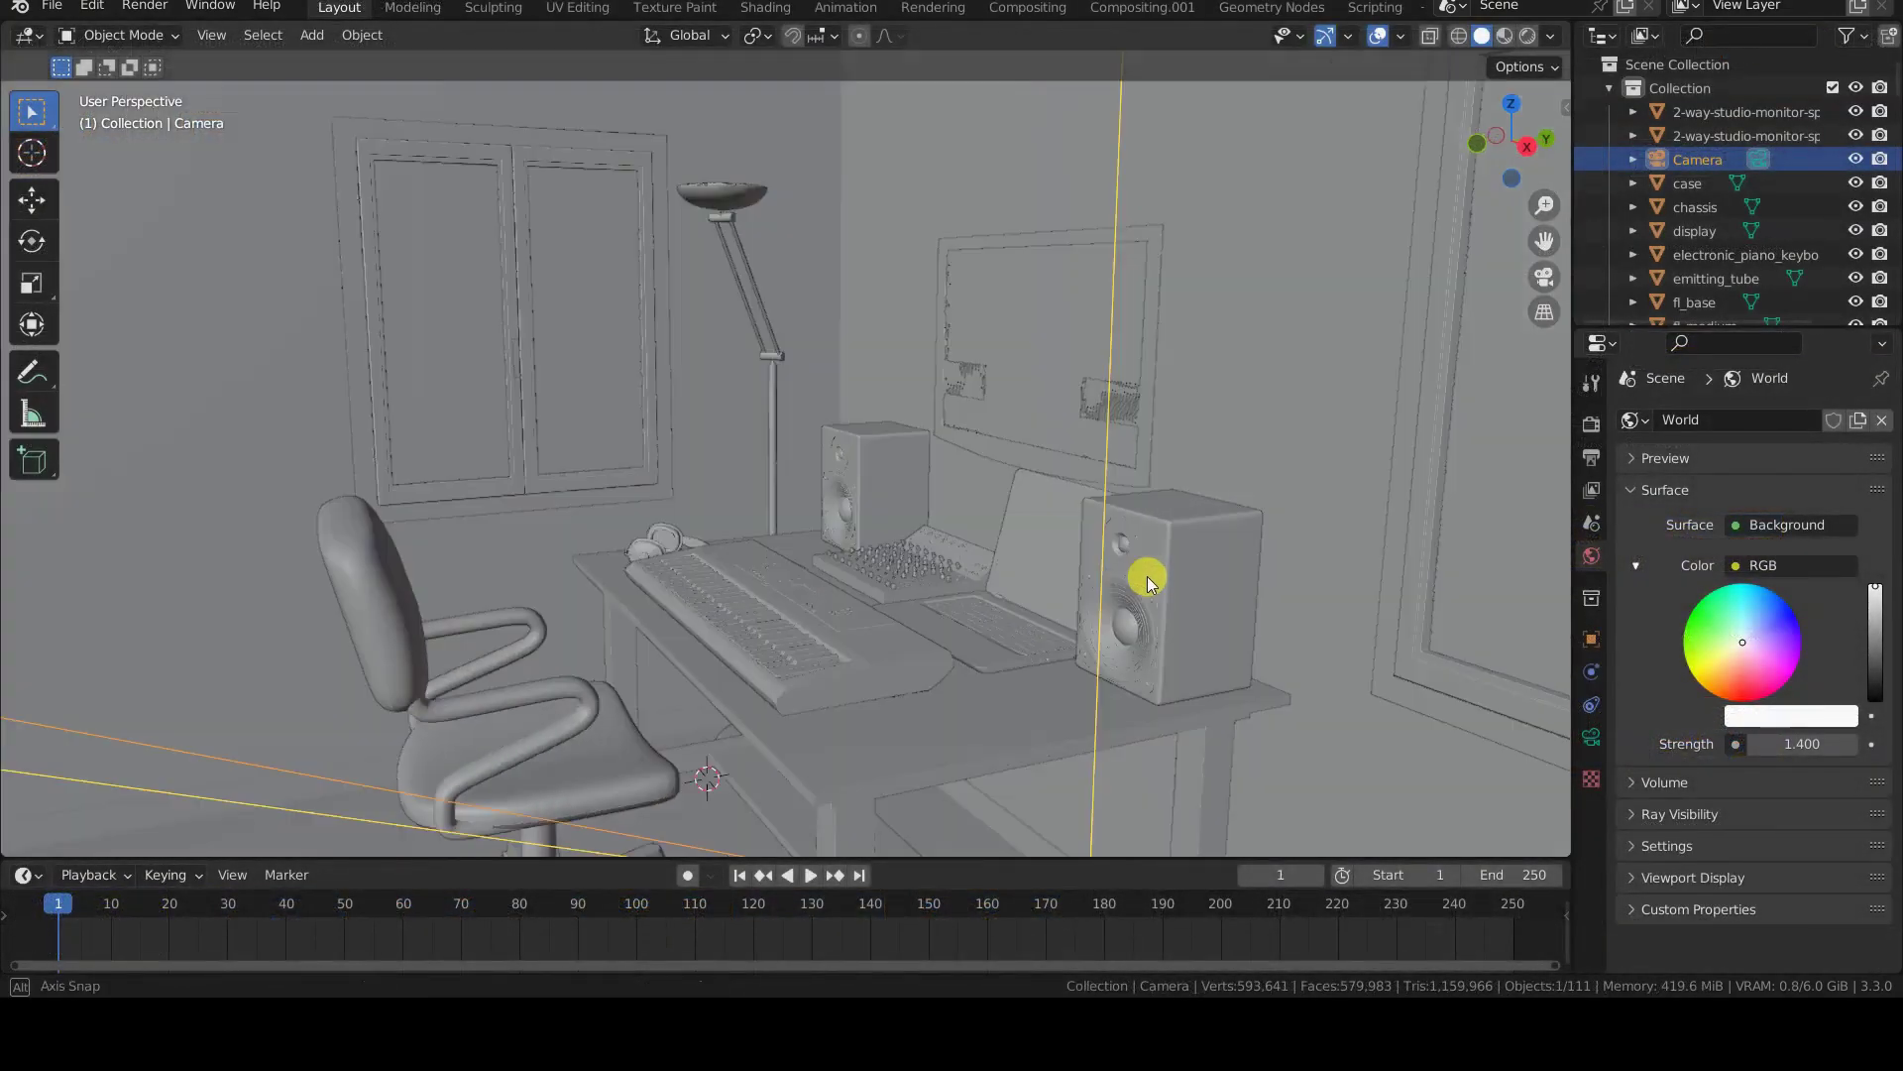
- Orbit around the box-shaped room, then switch to the scene camera view
{"action": "middle_click_drag", "start_coordinate": [1148, 583], "coordinate": [1100, 582]}
{"action": "scroll", "coordinate": [1097, 575], "scroll_direction": "down", "scroll_amount": 10}
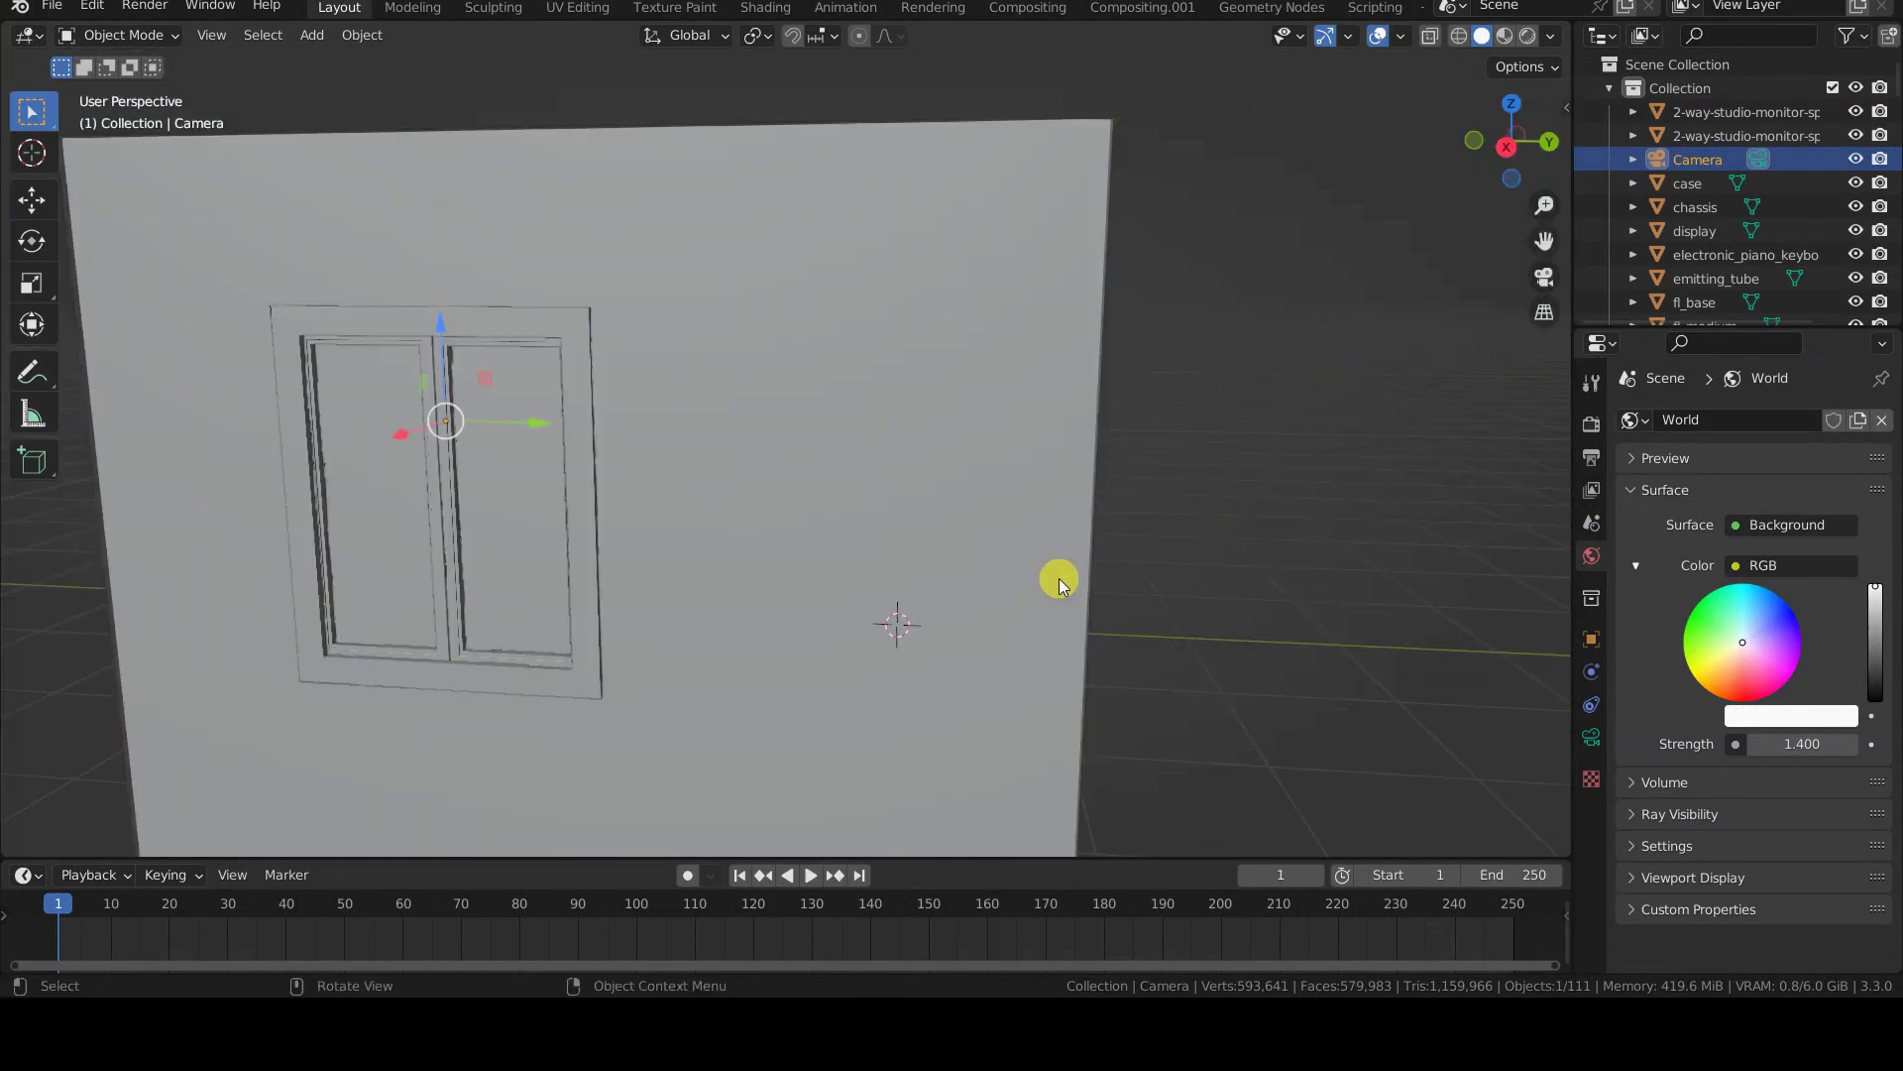
{"action": "middle_click_drag", "start_coordinate": [1059, 582], "coordinate": [1038, 625]}
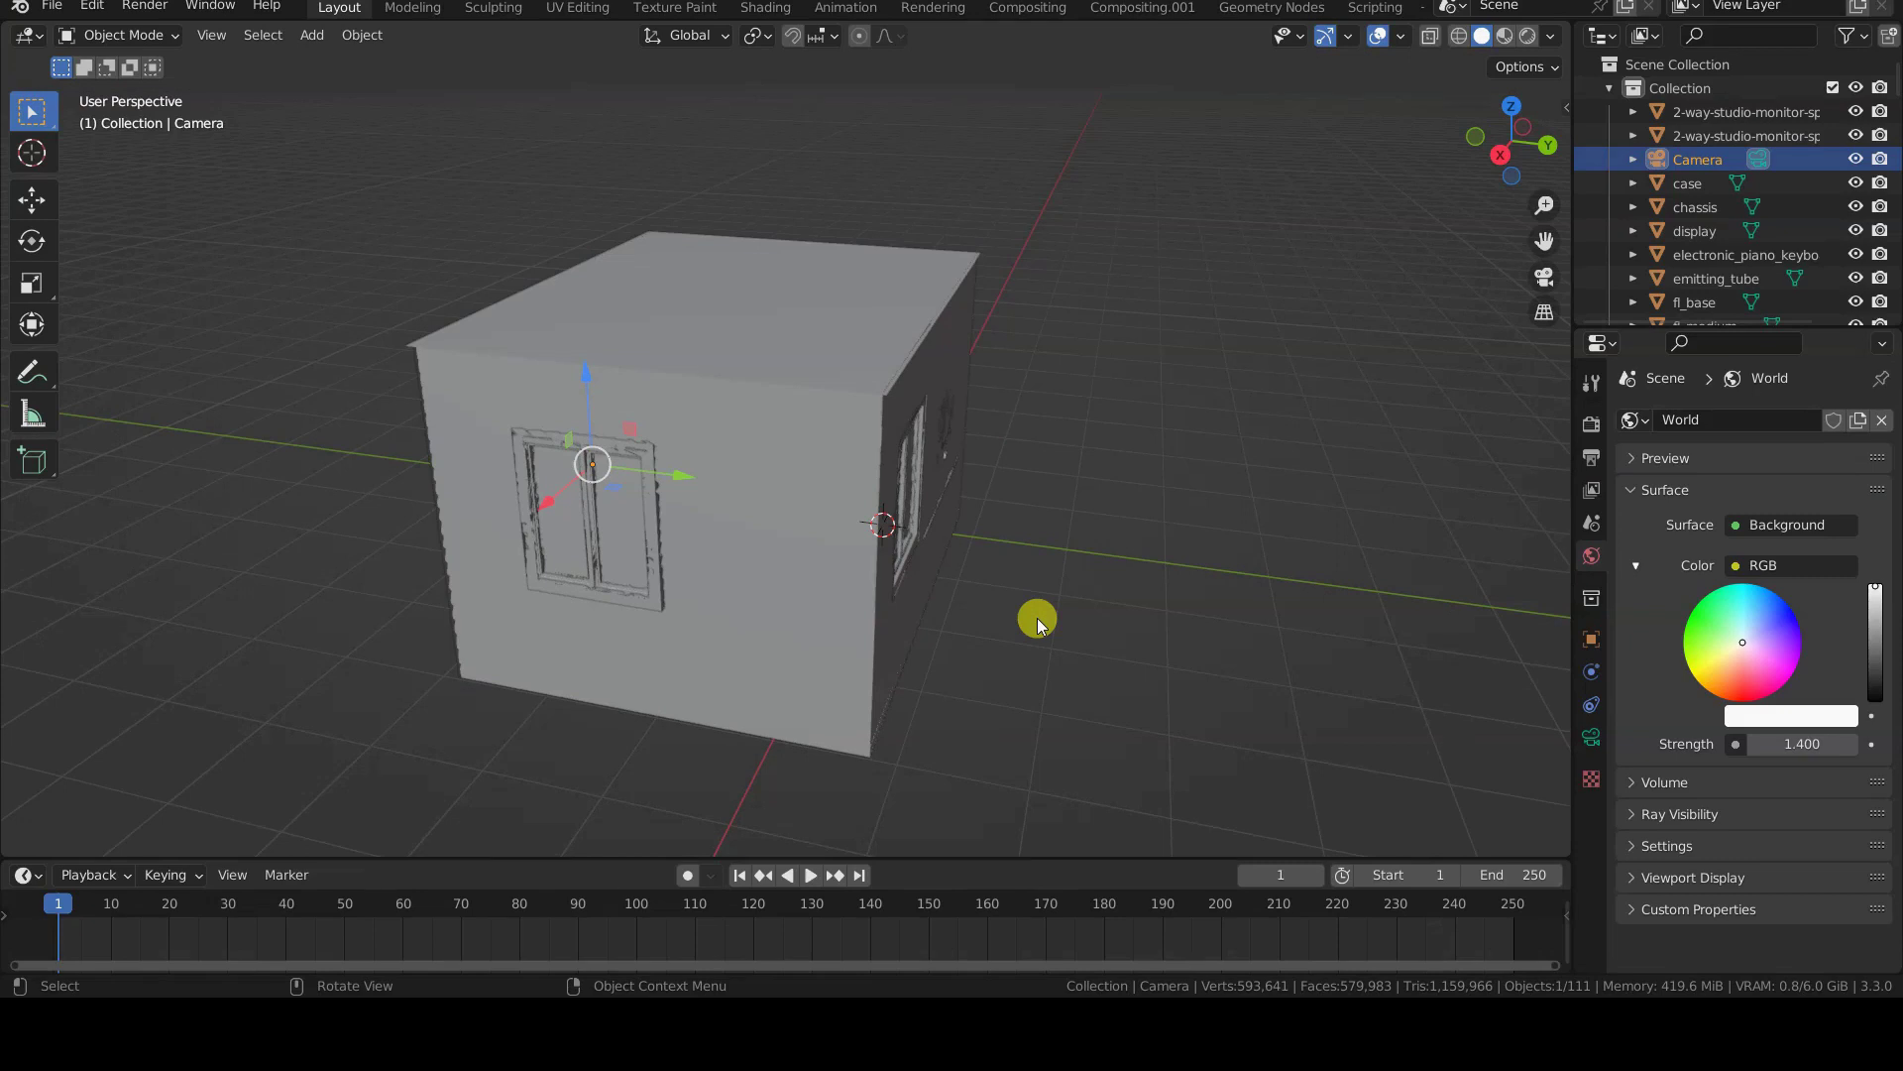
{"action": "key", "text": "KP_0"}
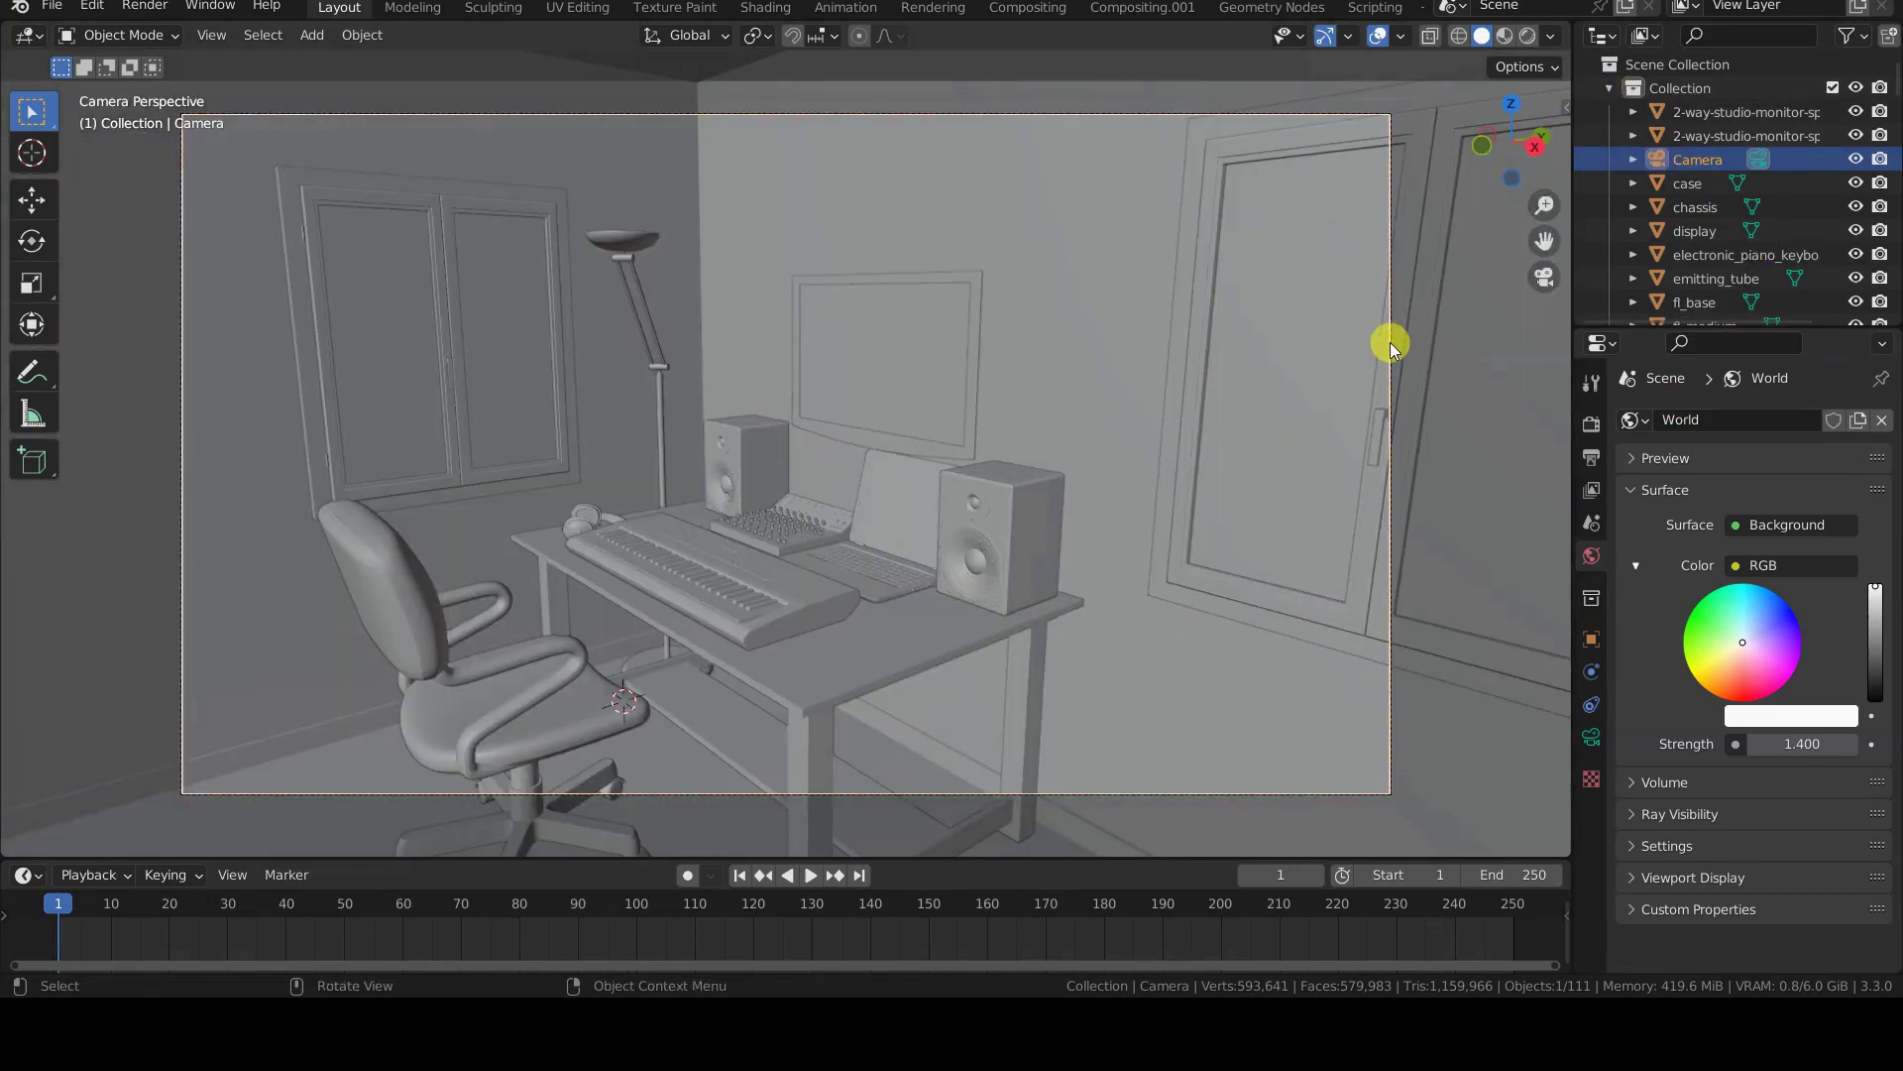
- Check the camera's transform values in the sidebar, close it, and select the wall plane
{"action": "key", "text": "n"}
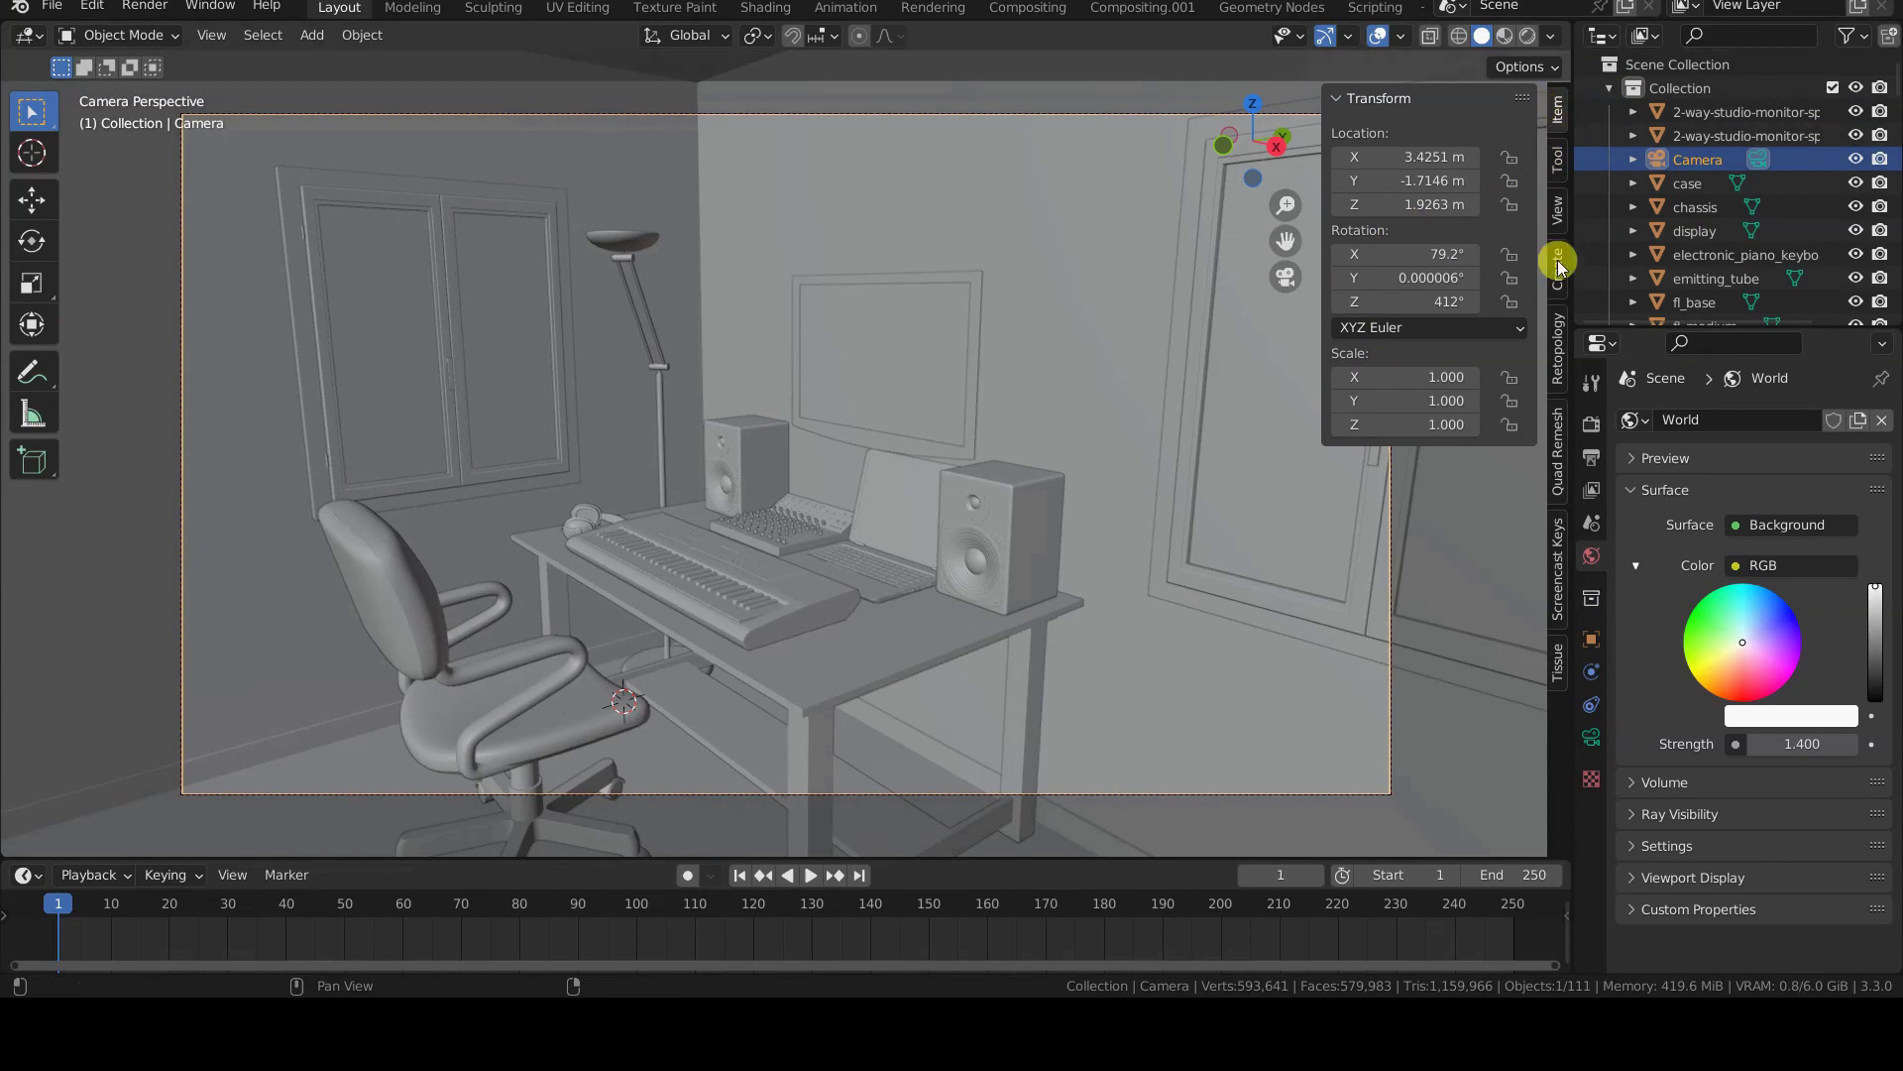
{"action": "left_click", "coordinate": [1555, 600]}
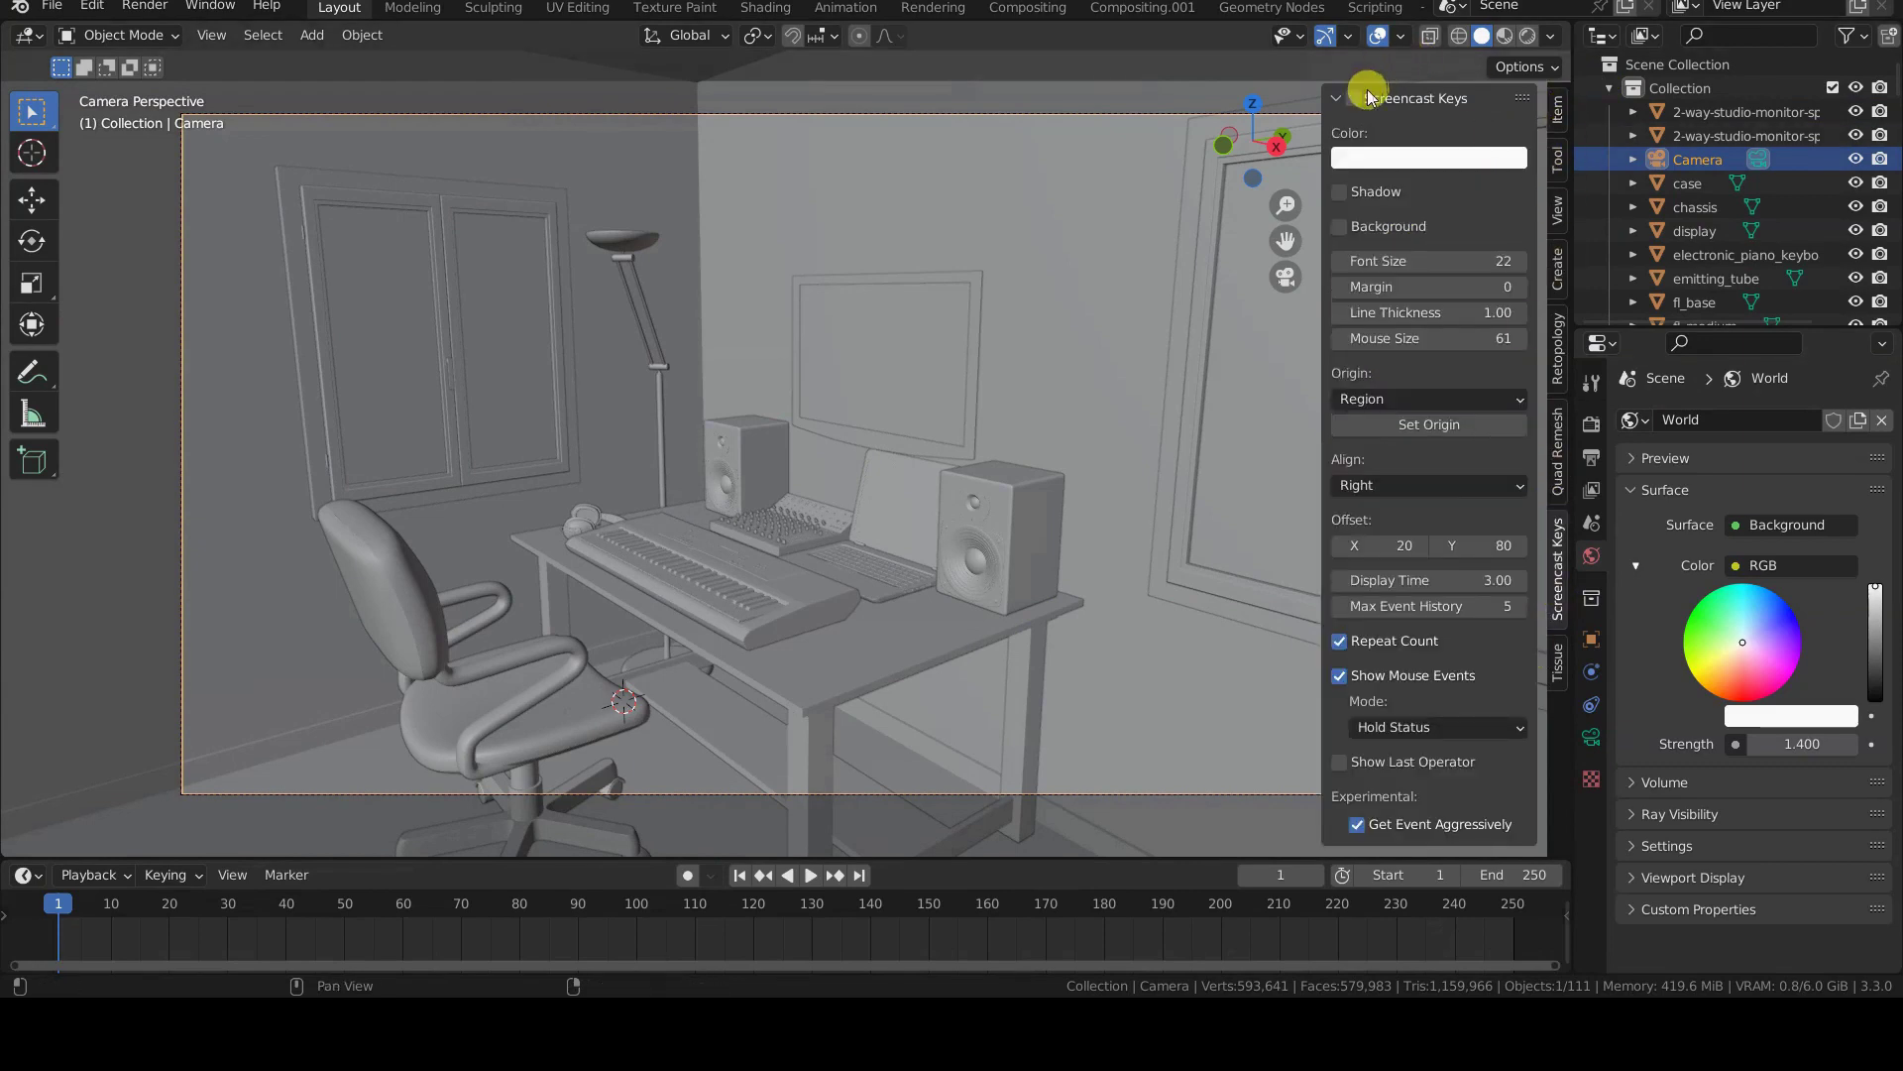
{"action": "key", "text": "n"}
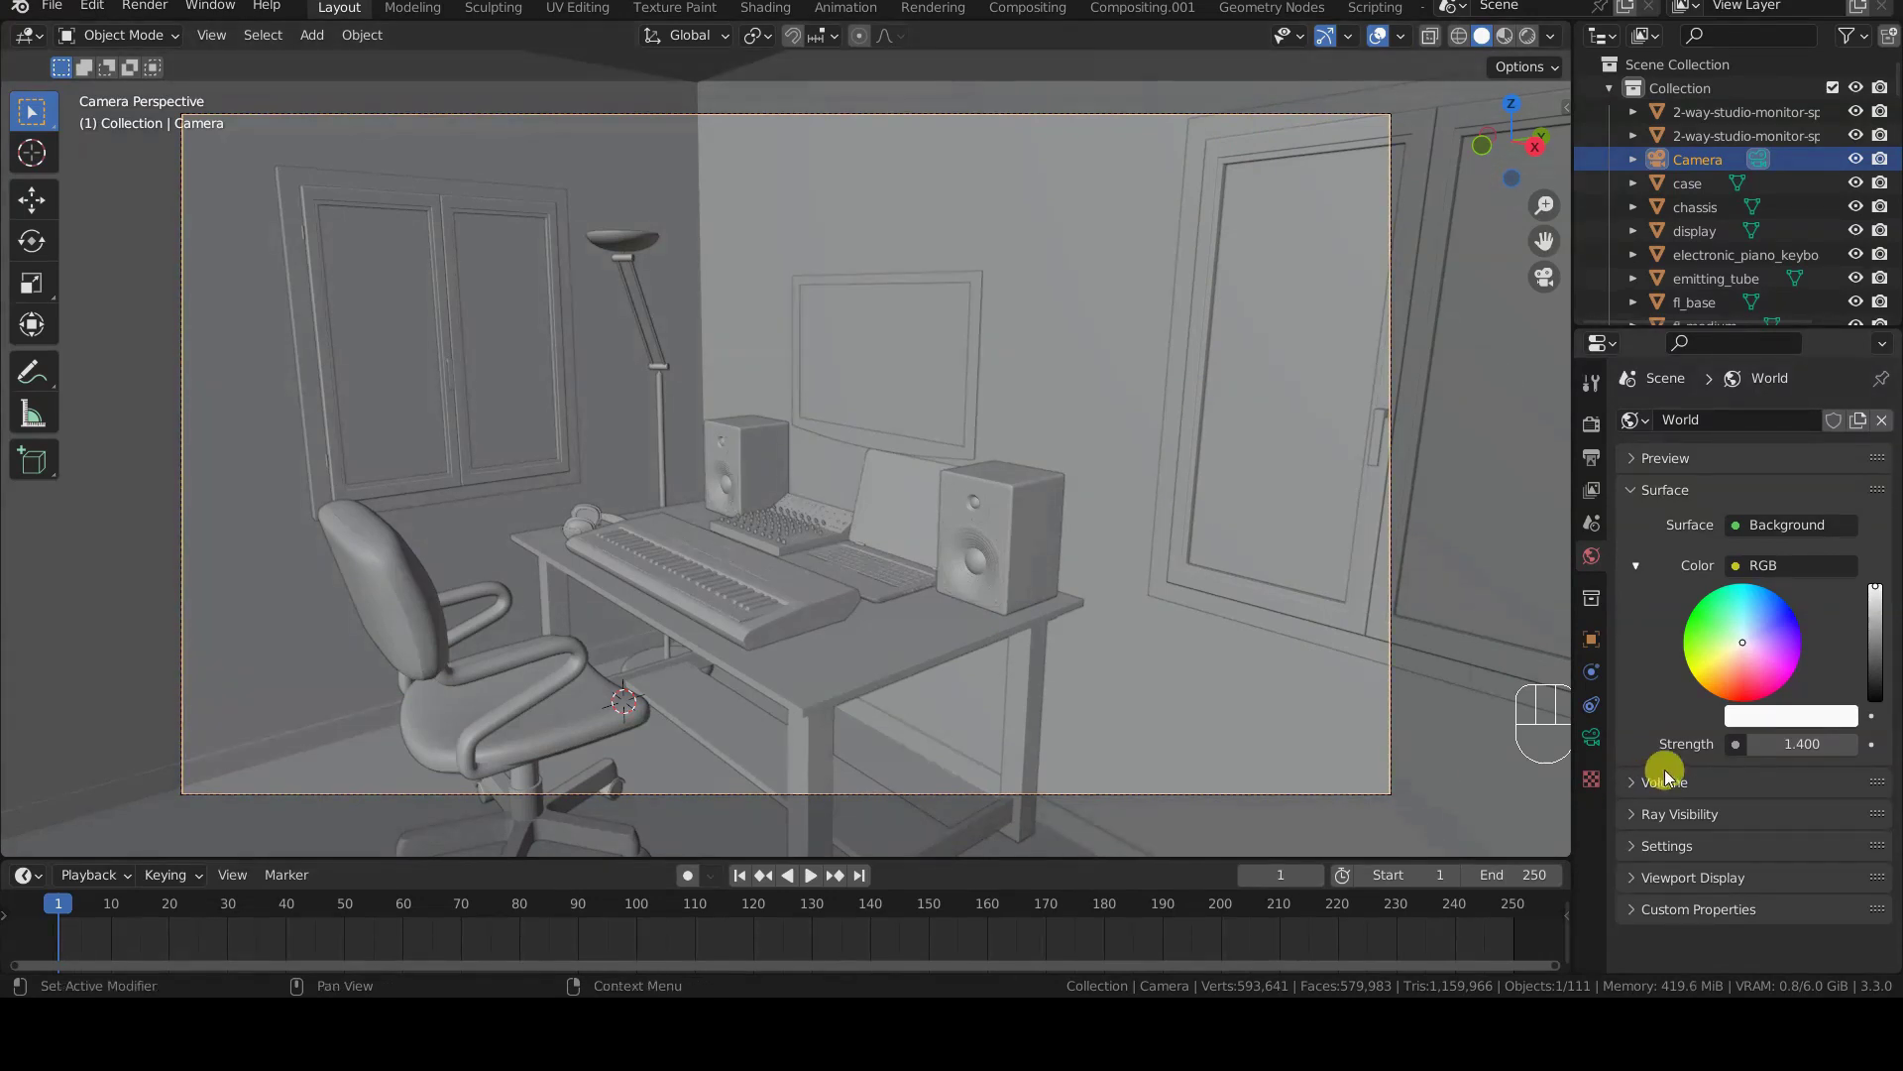
{"action": "left_click", "coordinate": [1097, 374]}
- Preview in Rendered shading, set the World colour to black, then return to Solid
{"action": "key", "text": "z"}
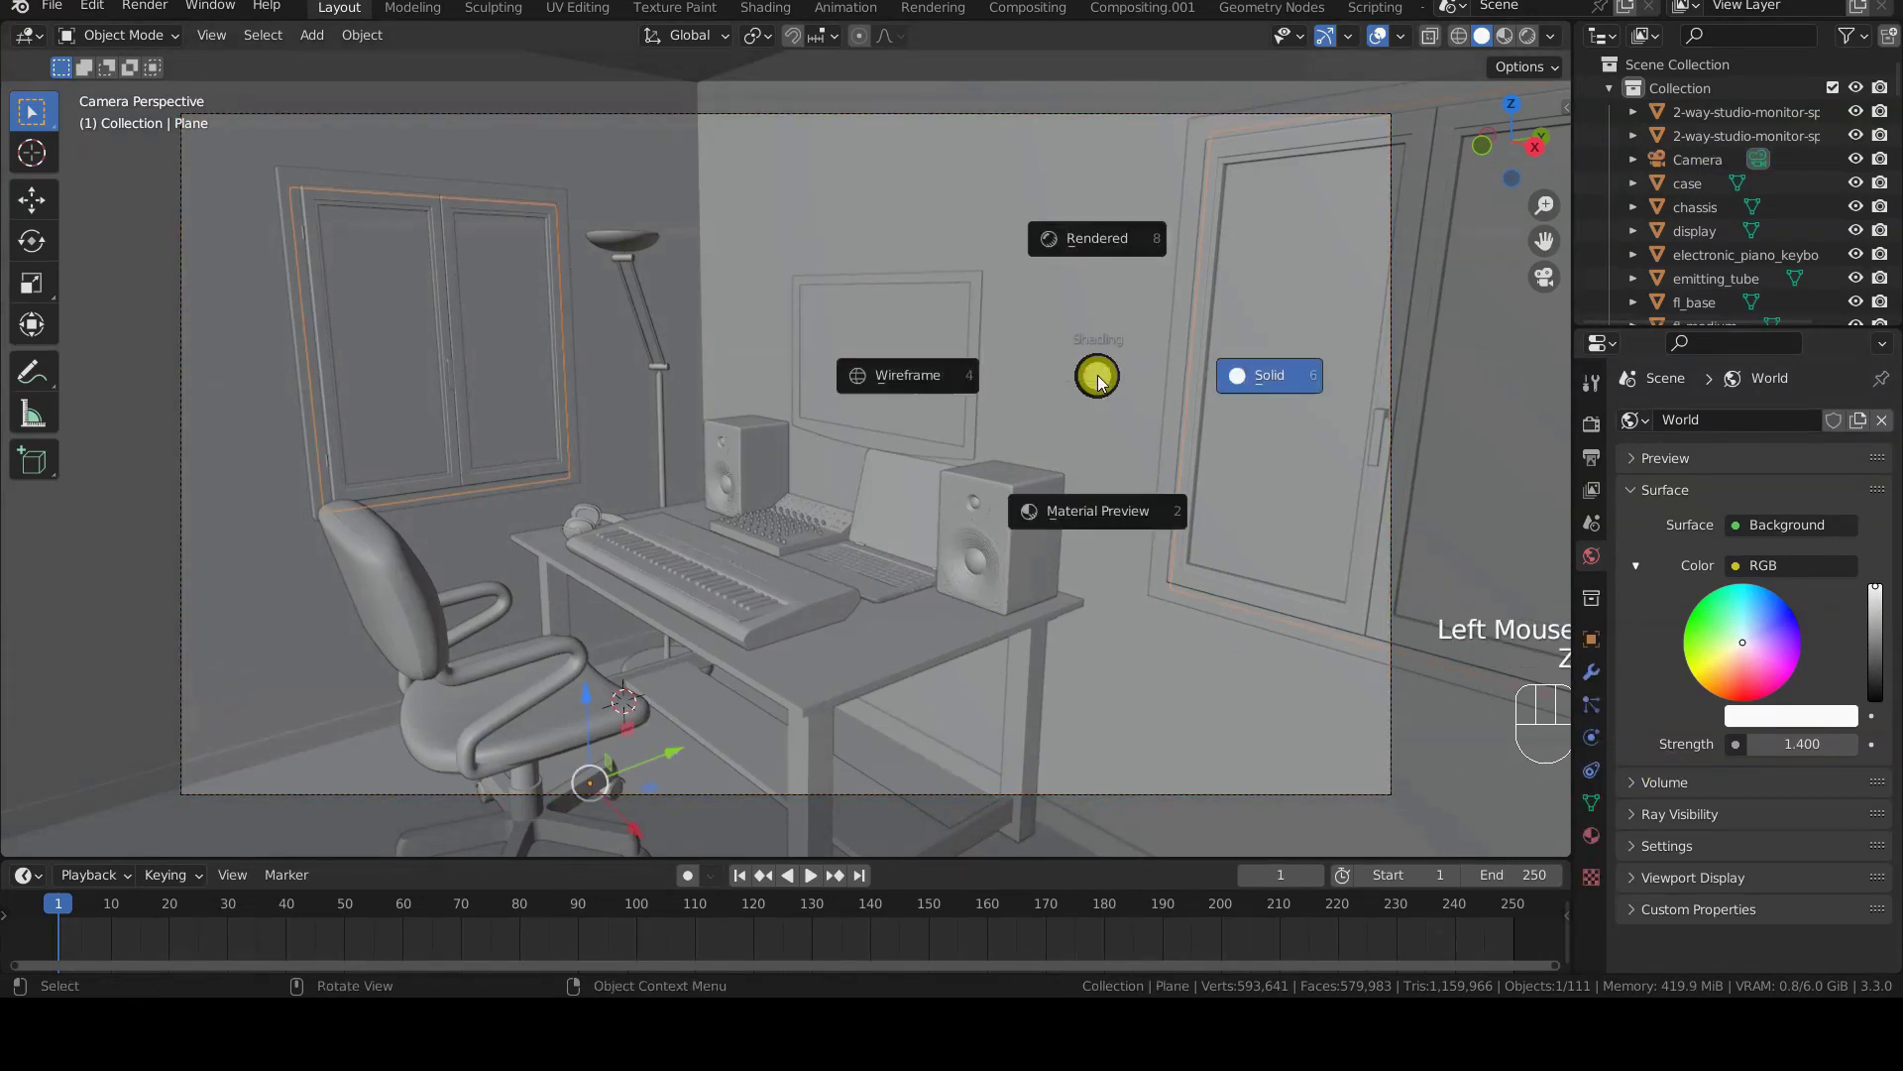
{"action": "left_click", "coordinate": [1098, 239]}
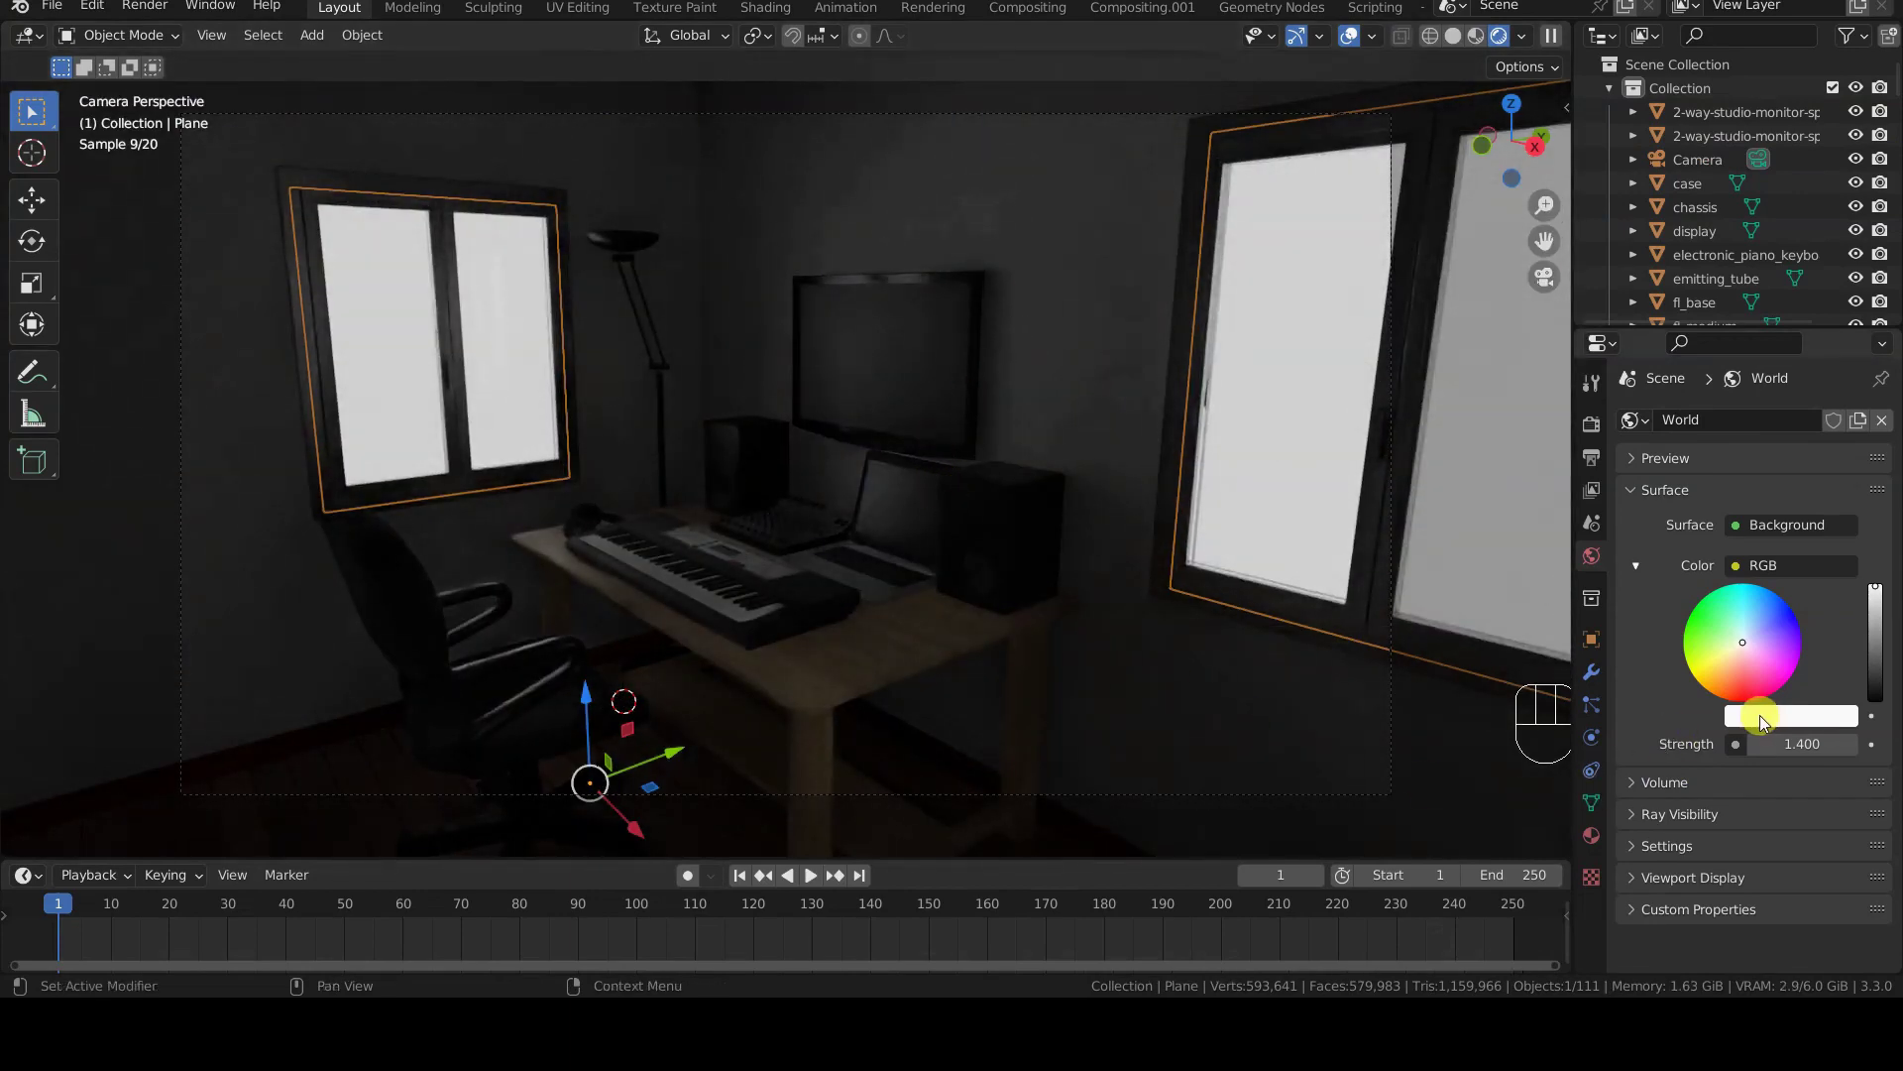
{"action": "left_click", "coordinate": [1769, 716]}
{"action": "left_click", "coordinate": [1839, 541]}
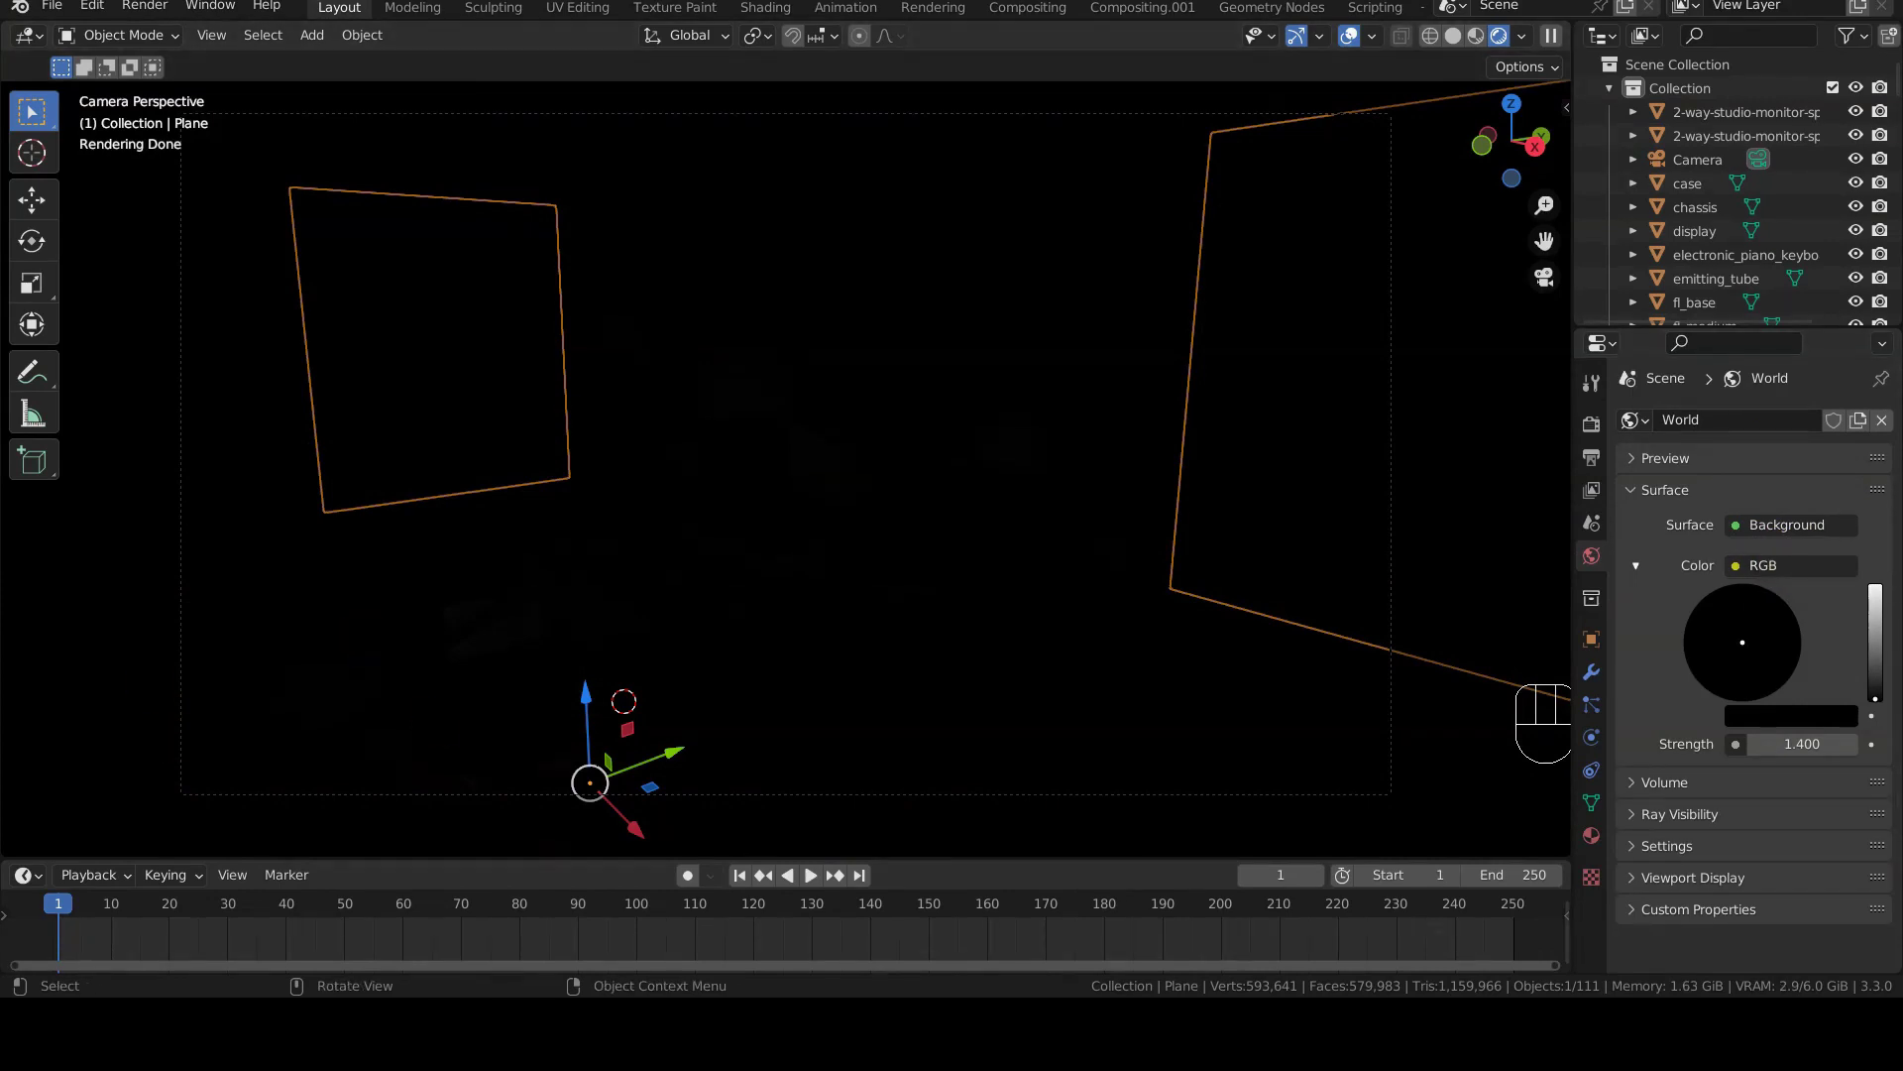
{"action": "key", "text": "z"}
{"action": "left_click", "coordinate": [1094, 397]}
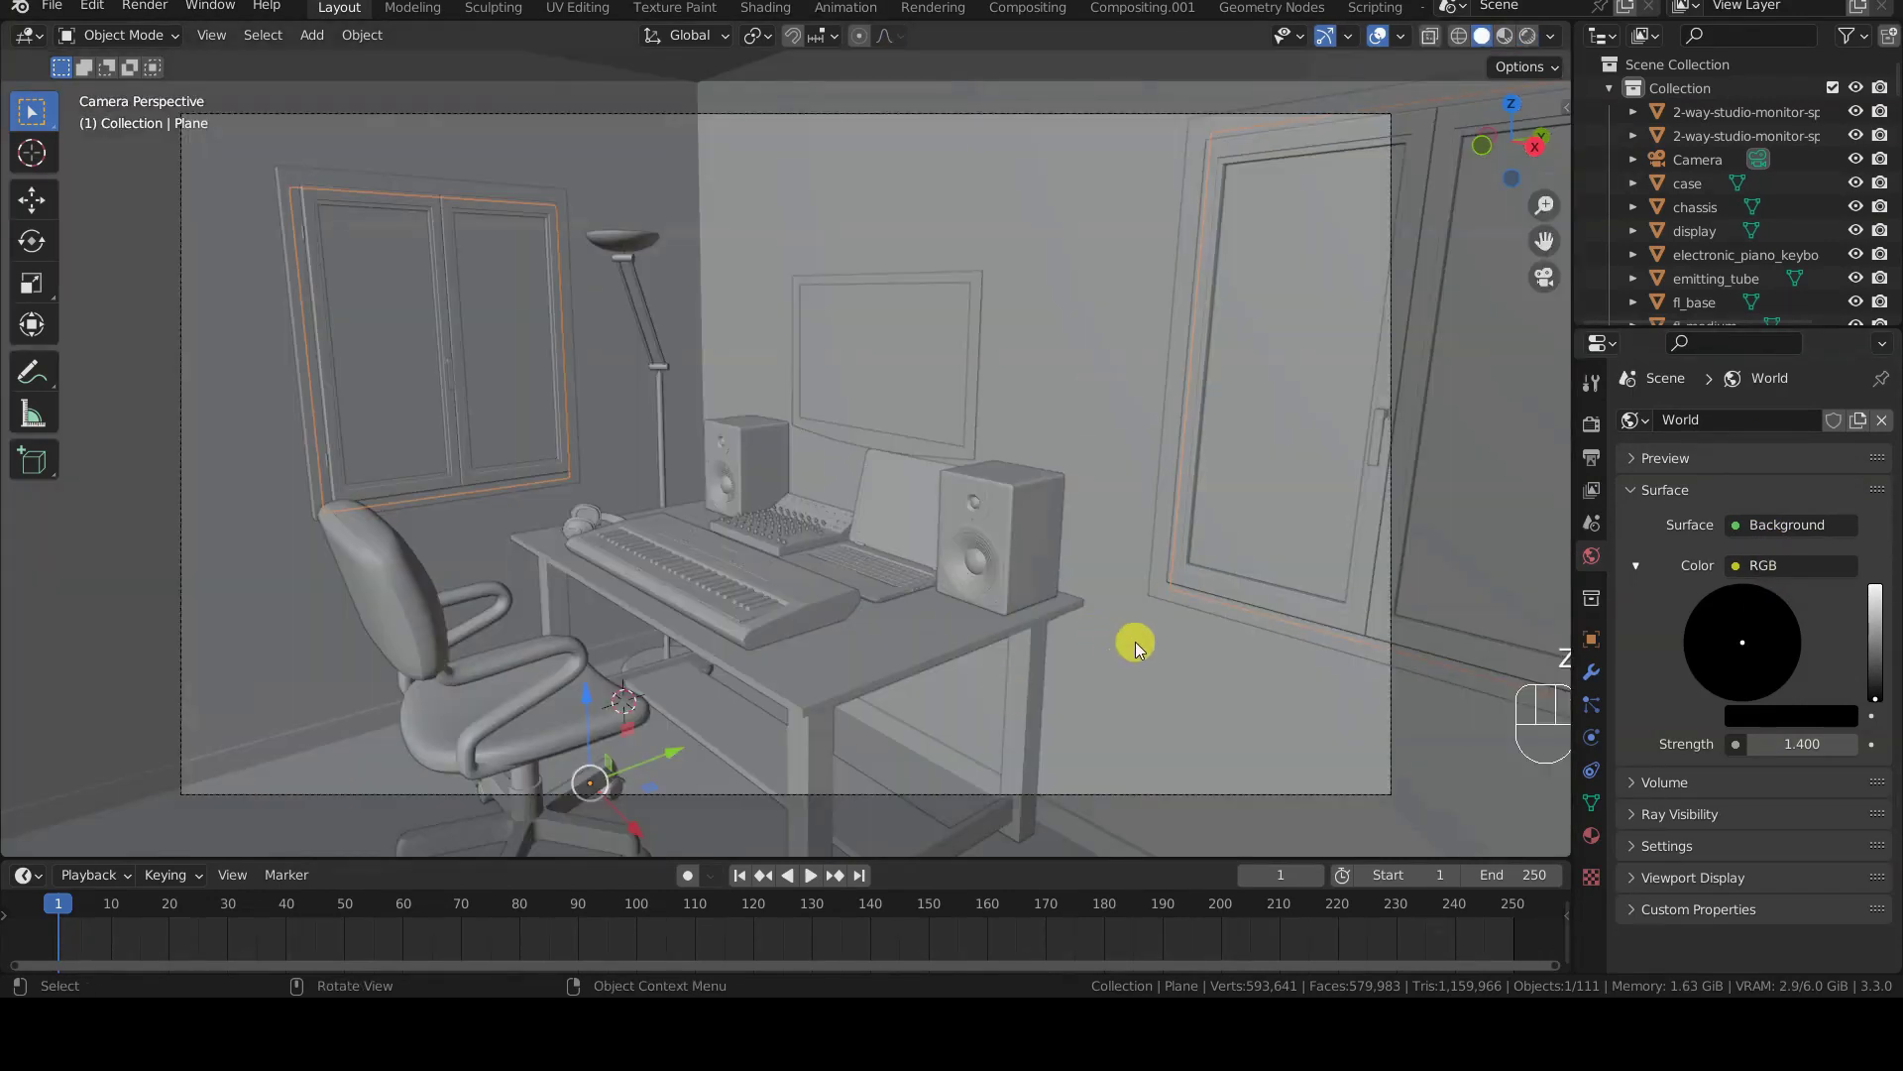
- Enlarge the timeline area and turn it into a Shader Editor
{"action": "left_click_drag", "start_coordinate": [1511, 859], "coordinate": [1514, 635]}
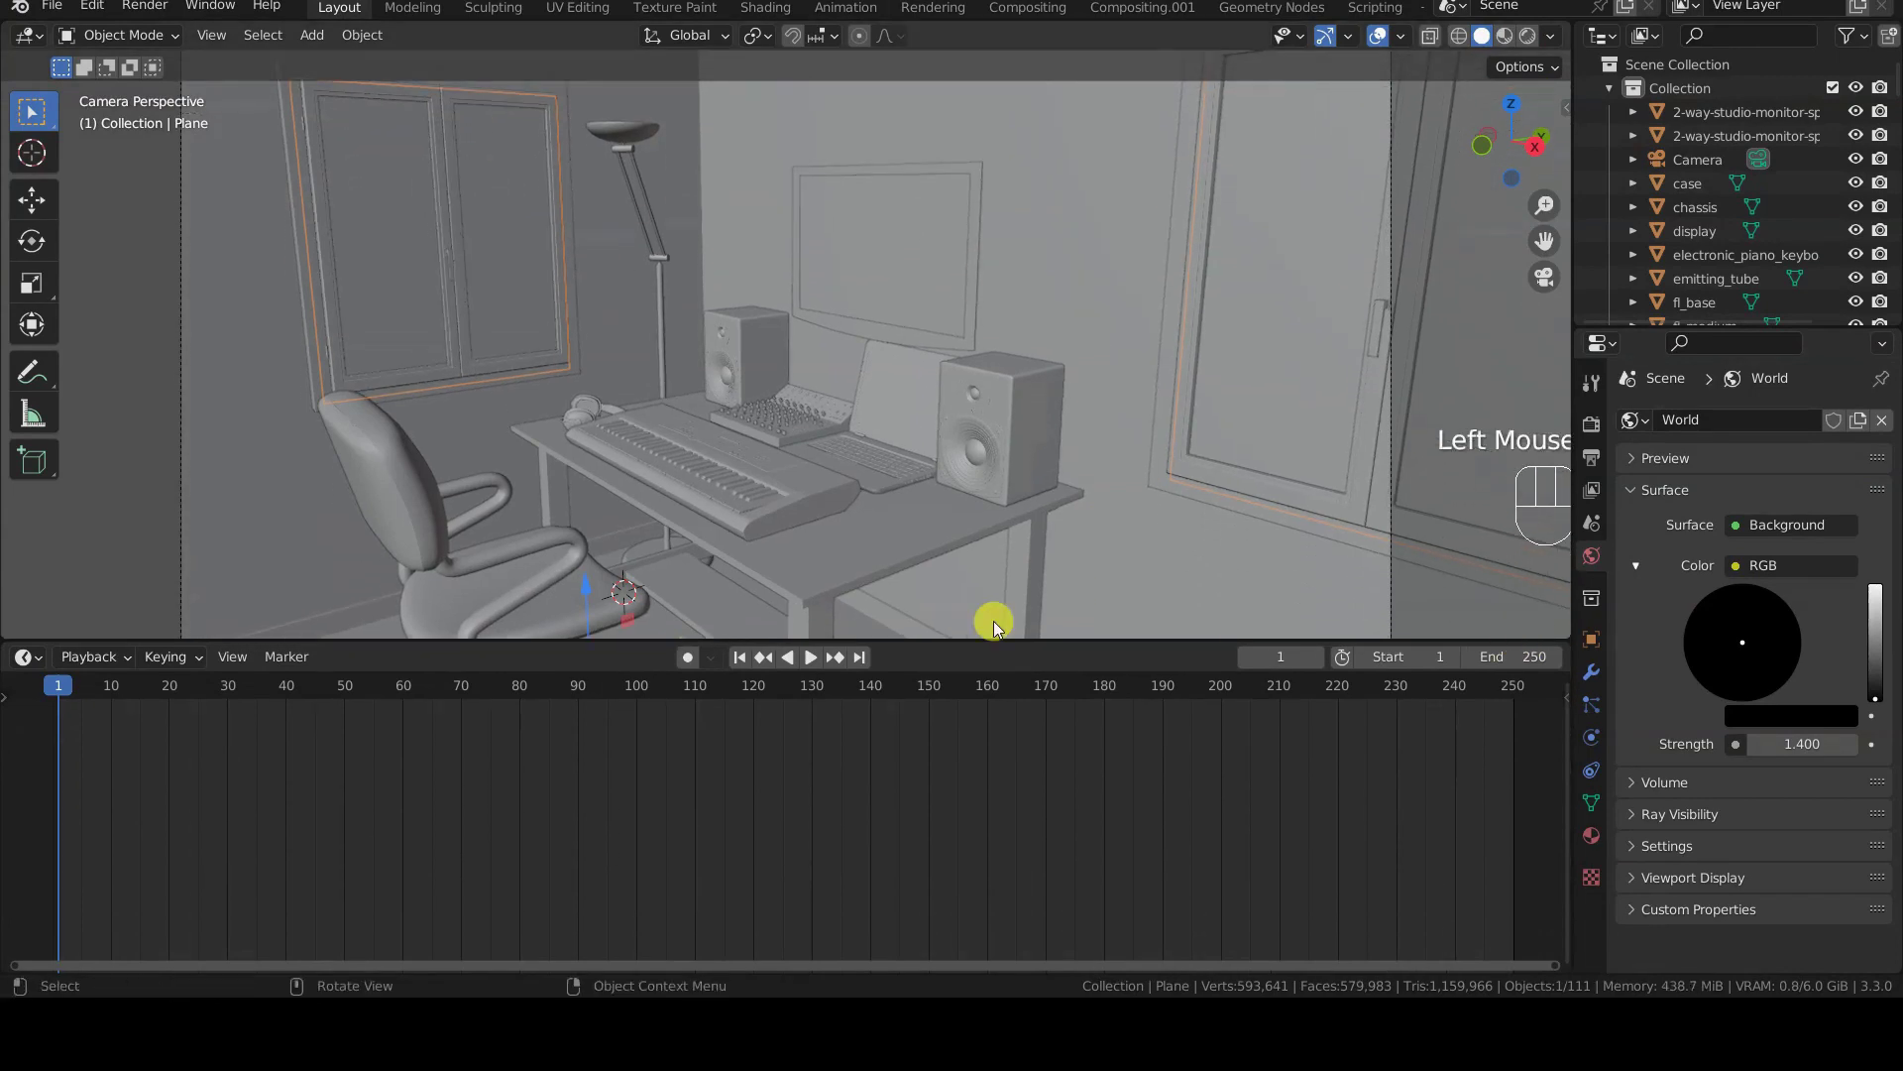
{"action": "left_click", "coordinate": [22, 657]}
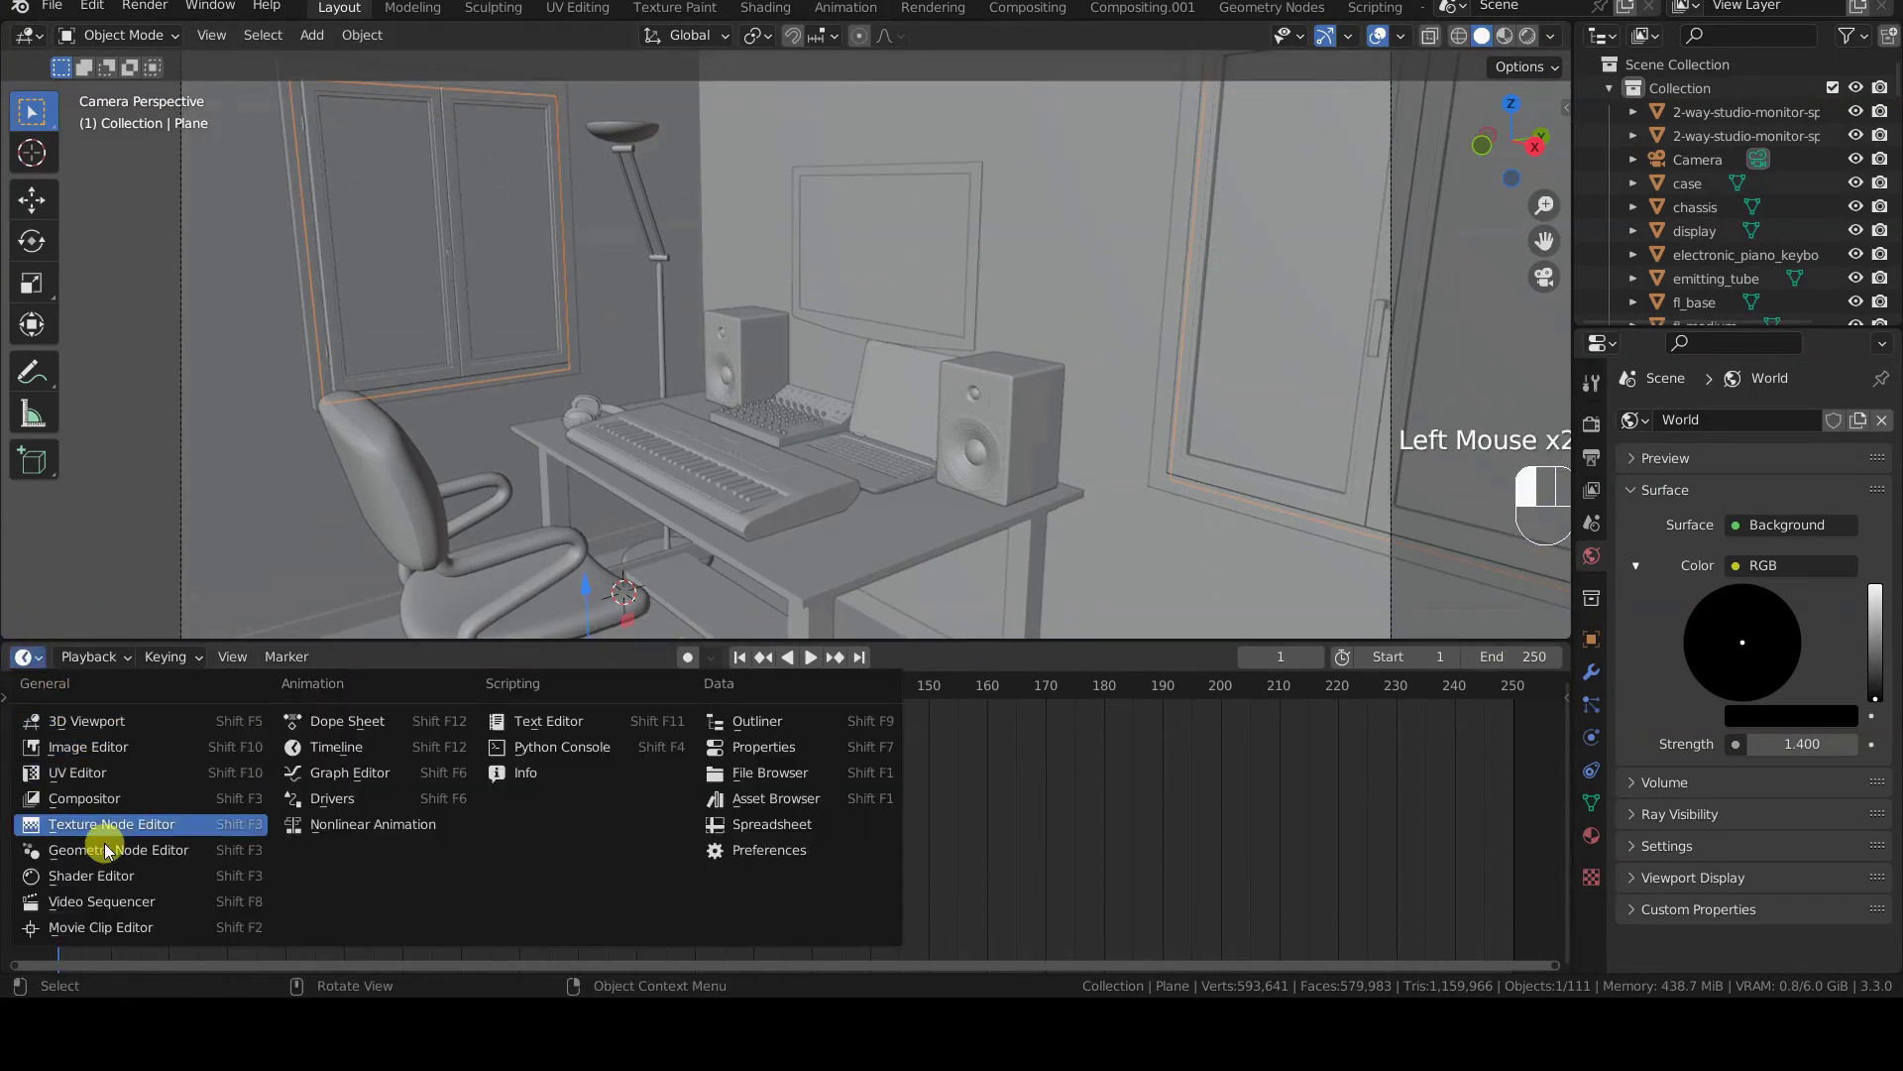
{"action": "left_click", "coordinate": [109, 874]}
{"action": "left_click_drag", "start_coordinate": [668, 636], "coordinate": [668, 510]}
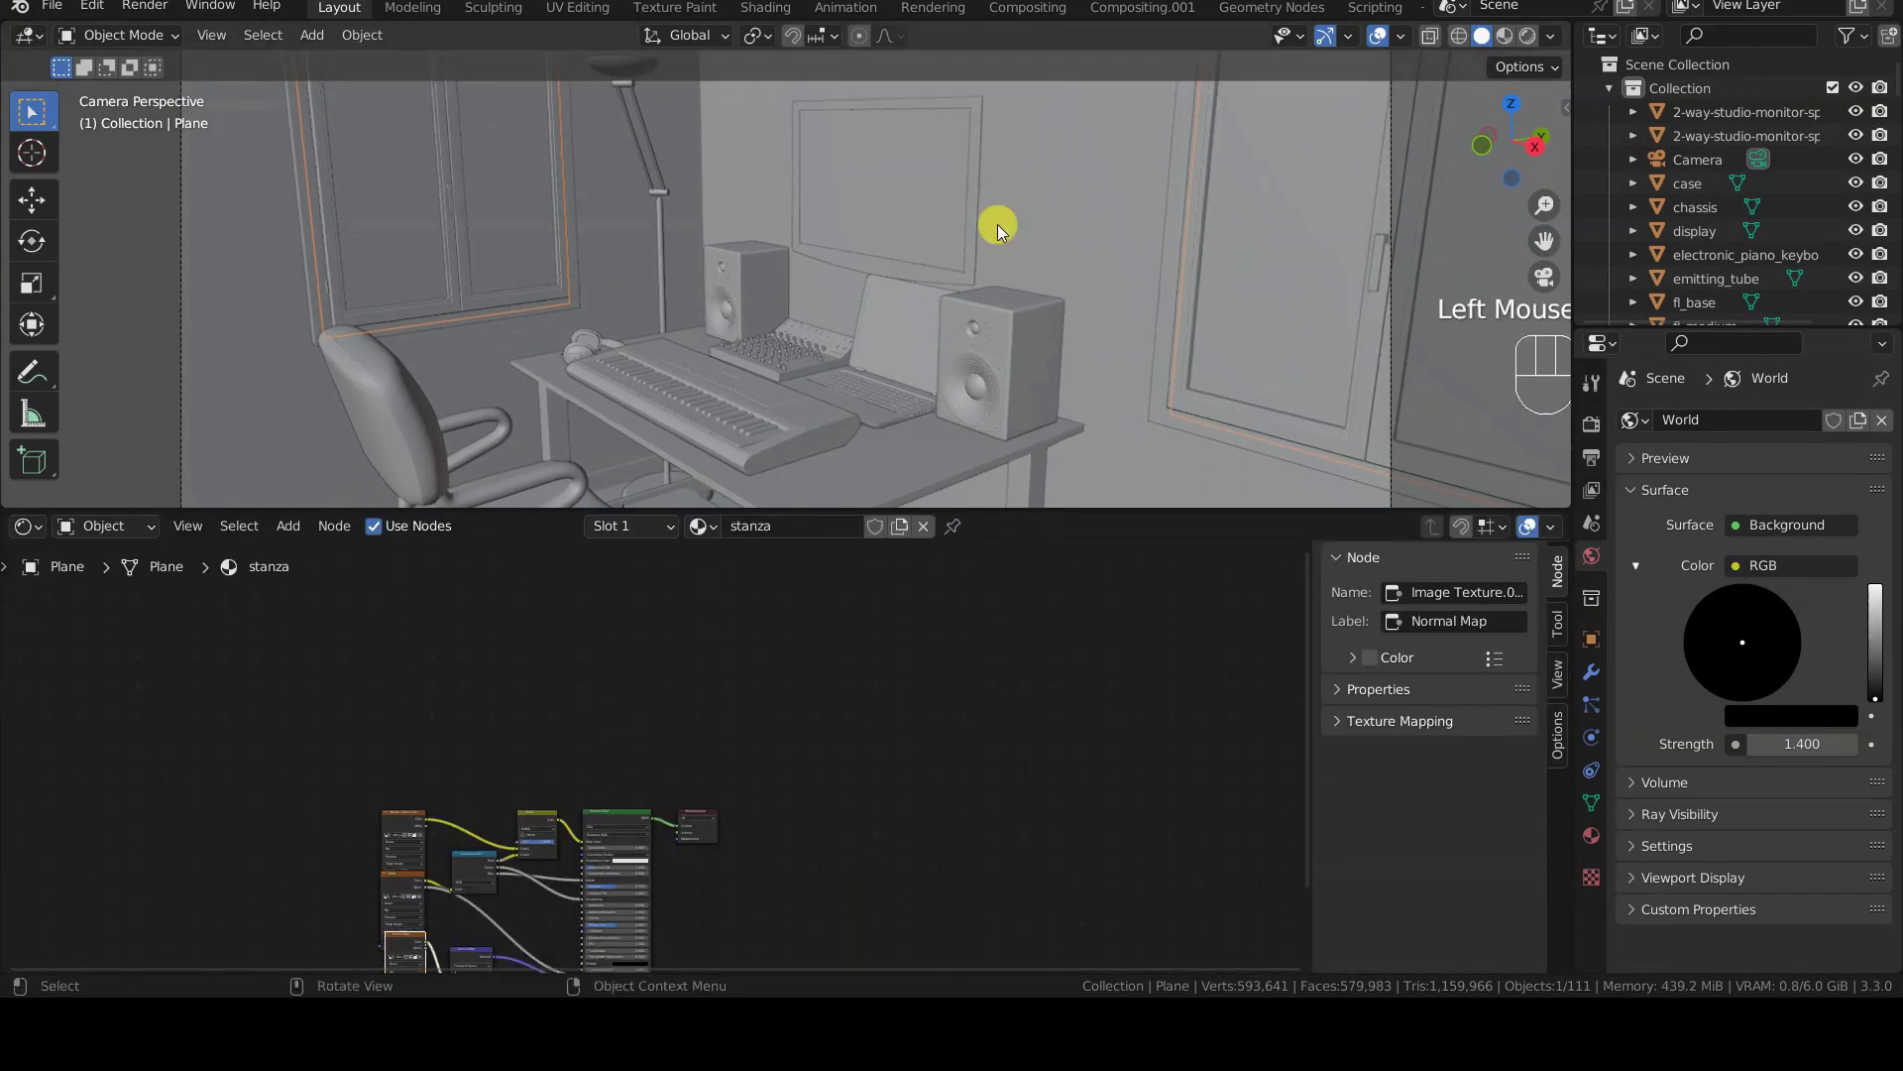
{"action": "scroll", "coordinate": [997, 224], "scroll_direction": "down", "scroll_amount": 3}
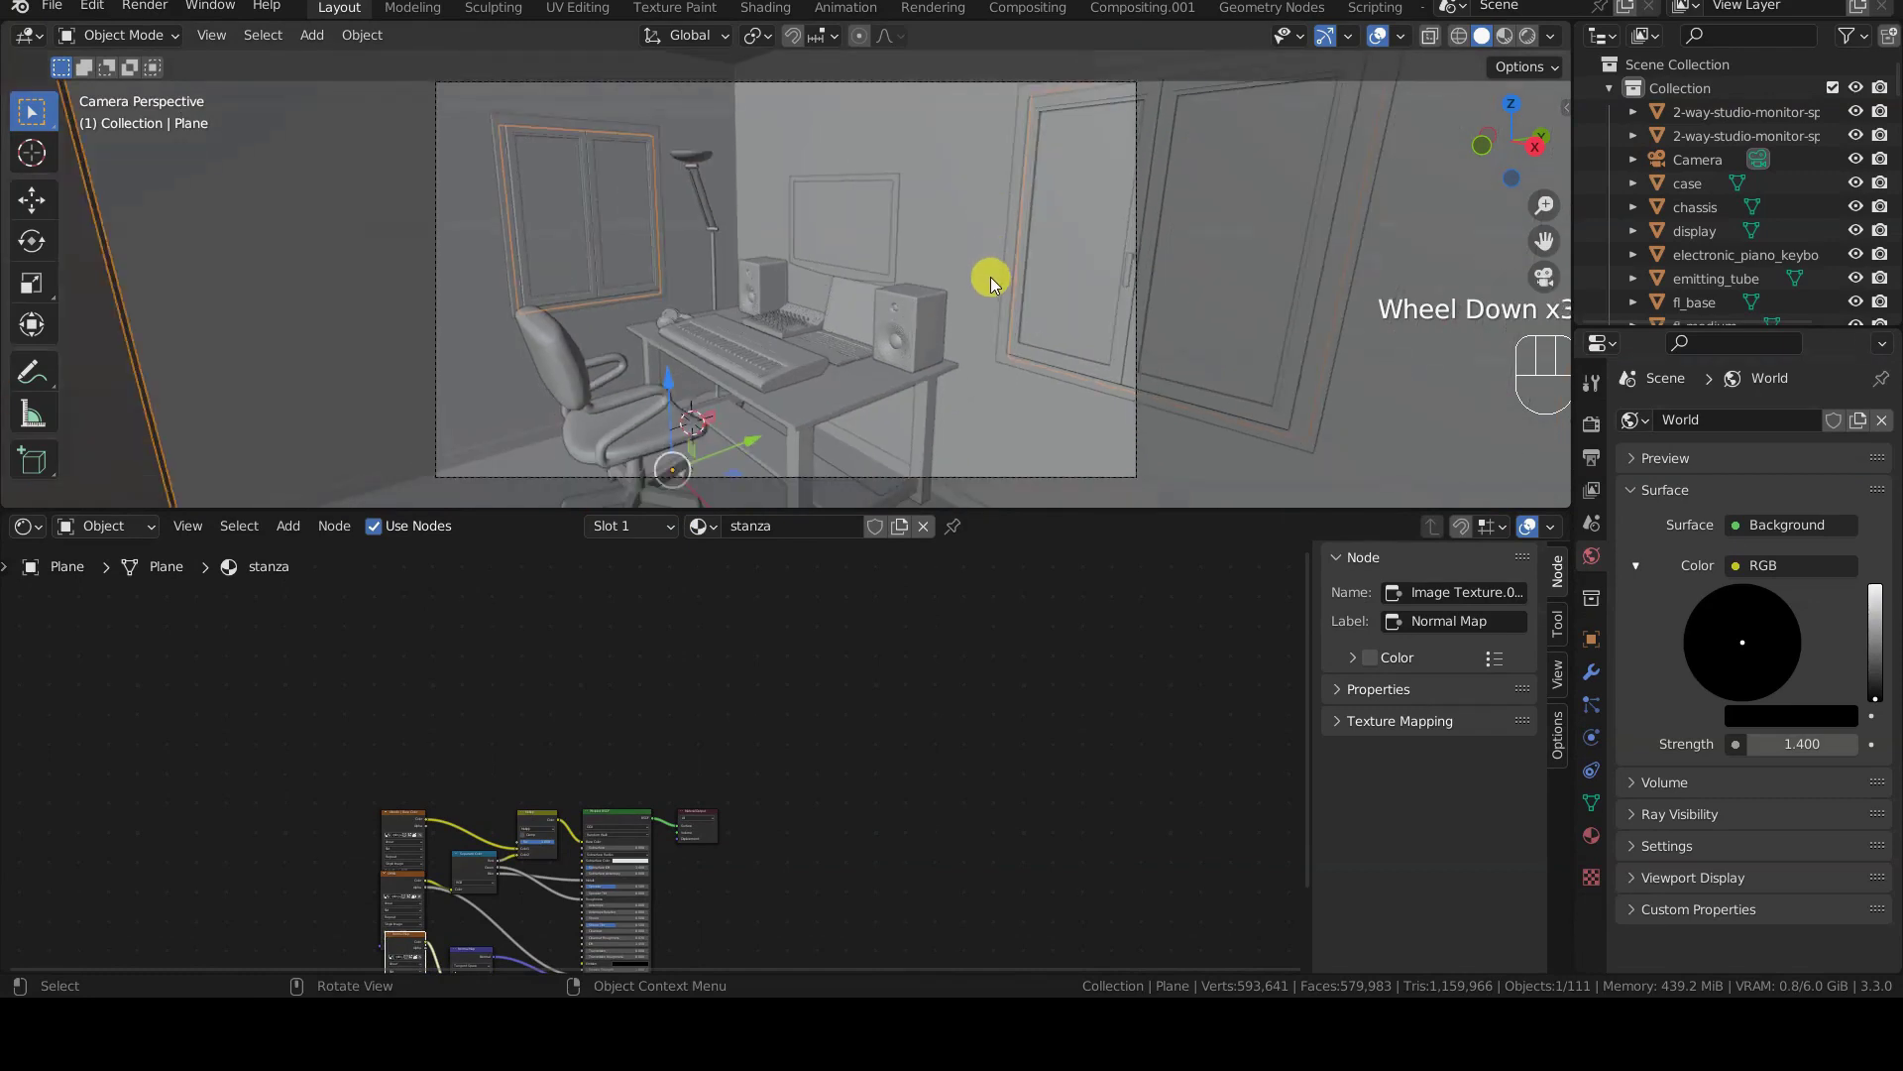
- Zoom and pan to frame the stanza wall material's texture nodes, then deselect all
{"action": "scroll", "coordinate": [990, 276], "scroll_direction": "up", "scroll_amount": 1}
{"action": "scroll", "coordinate": [752, 807], "scroll_direction": "up", "scroll_amount": 1}
{"action": "middle_click_drag", "start_coordinate": [753, 807], "coordinate": [935, 705]}
{"action": "scroll", "coordinate": [982, 647], "scroll_direction": "up", "scroll_amount": 5}
{"action": "scroll", "coordinate": [893, 777], "scroll_direction": "up", "scroll_amount": 3}
{"action": "mouse_move", "coordinate": [892, 777]}
{"action": "middle_mouse_down"}
{"action": "mouse_move", "coordinate": [925, 778]}
{"action": "mouse_move", "coordinate": [911, 756]}
{"action": "middle_mouse_up"}
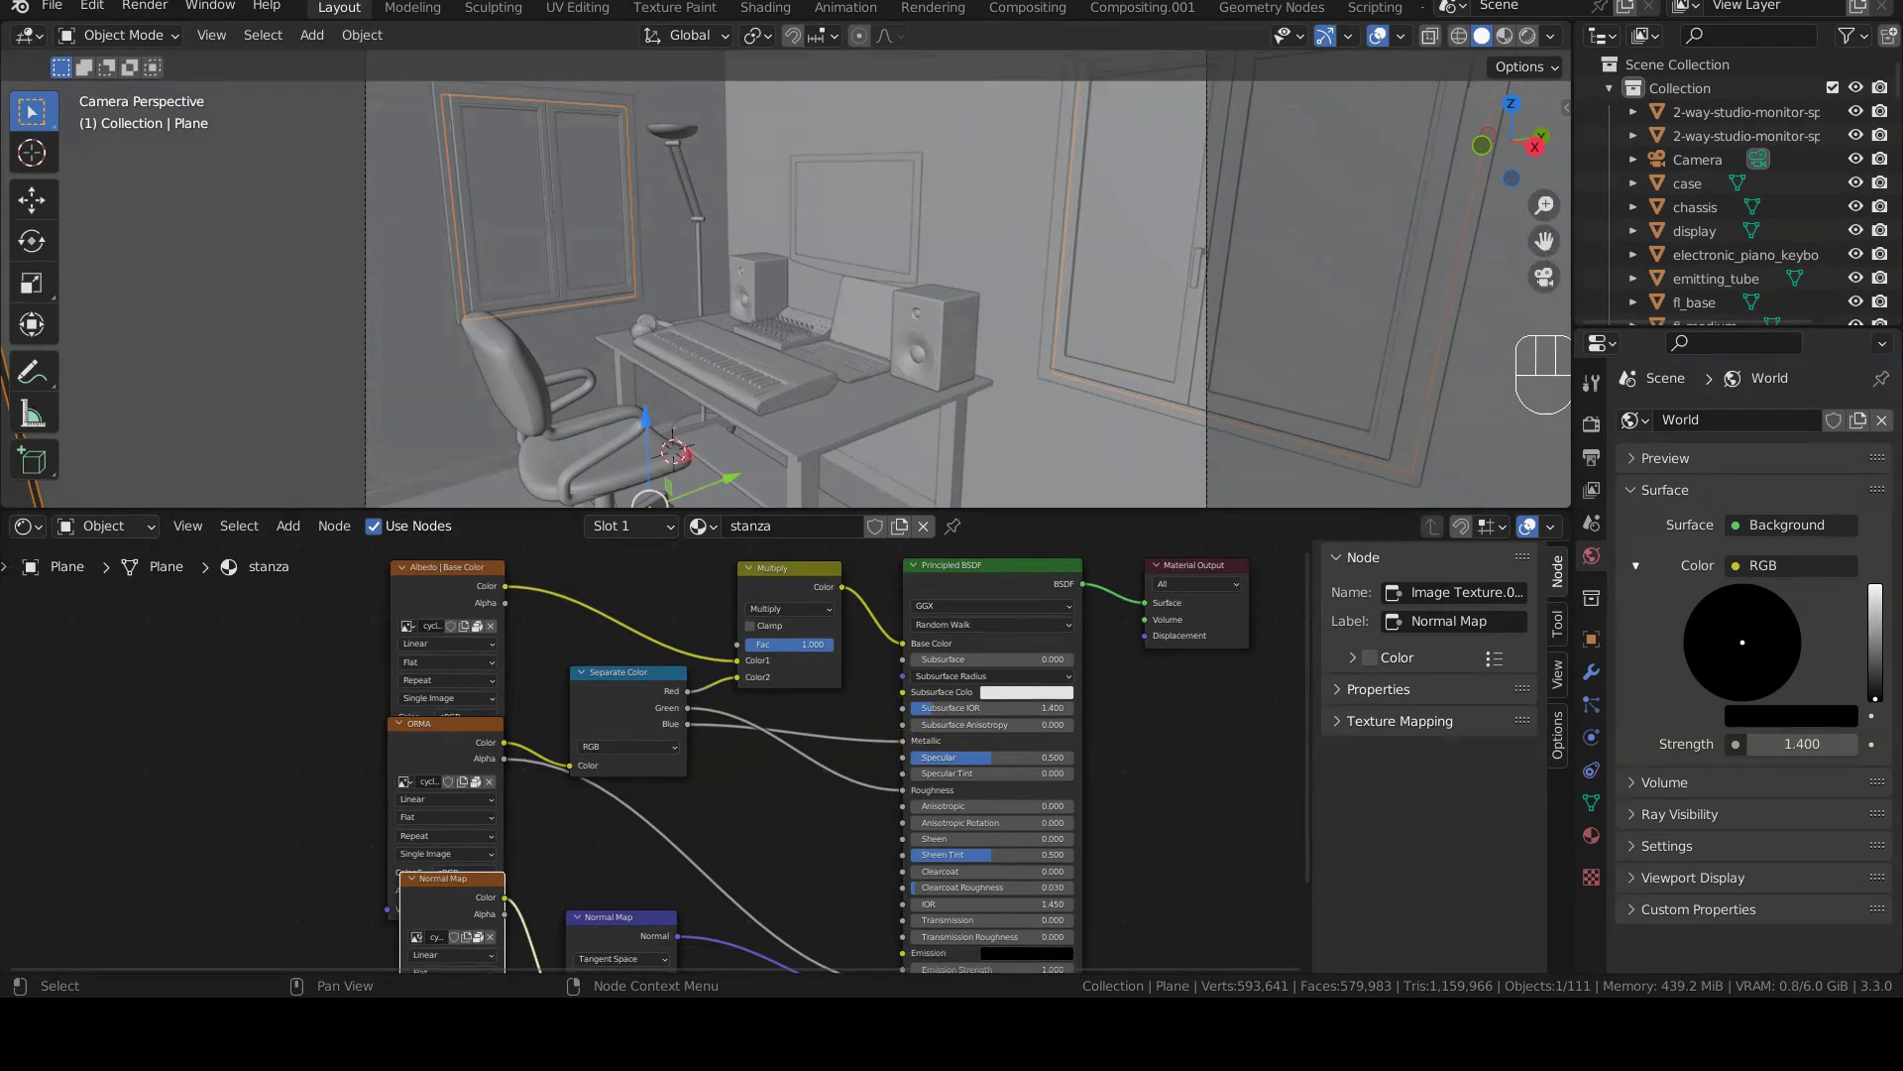
{"action": "left_click", "coordinate": [221, 729]}
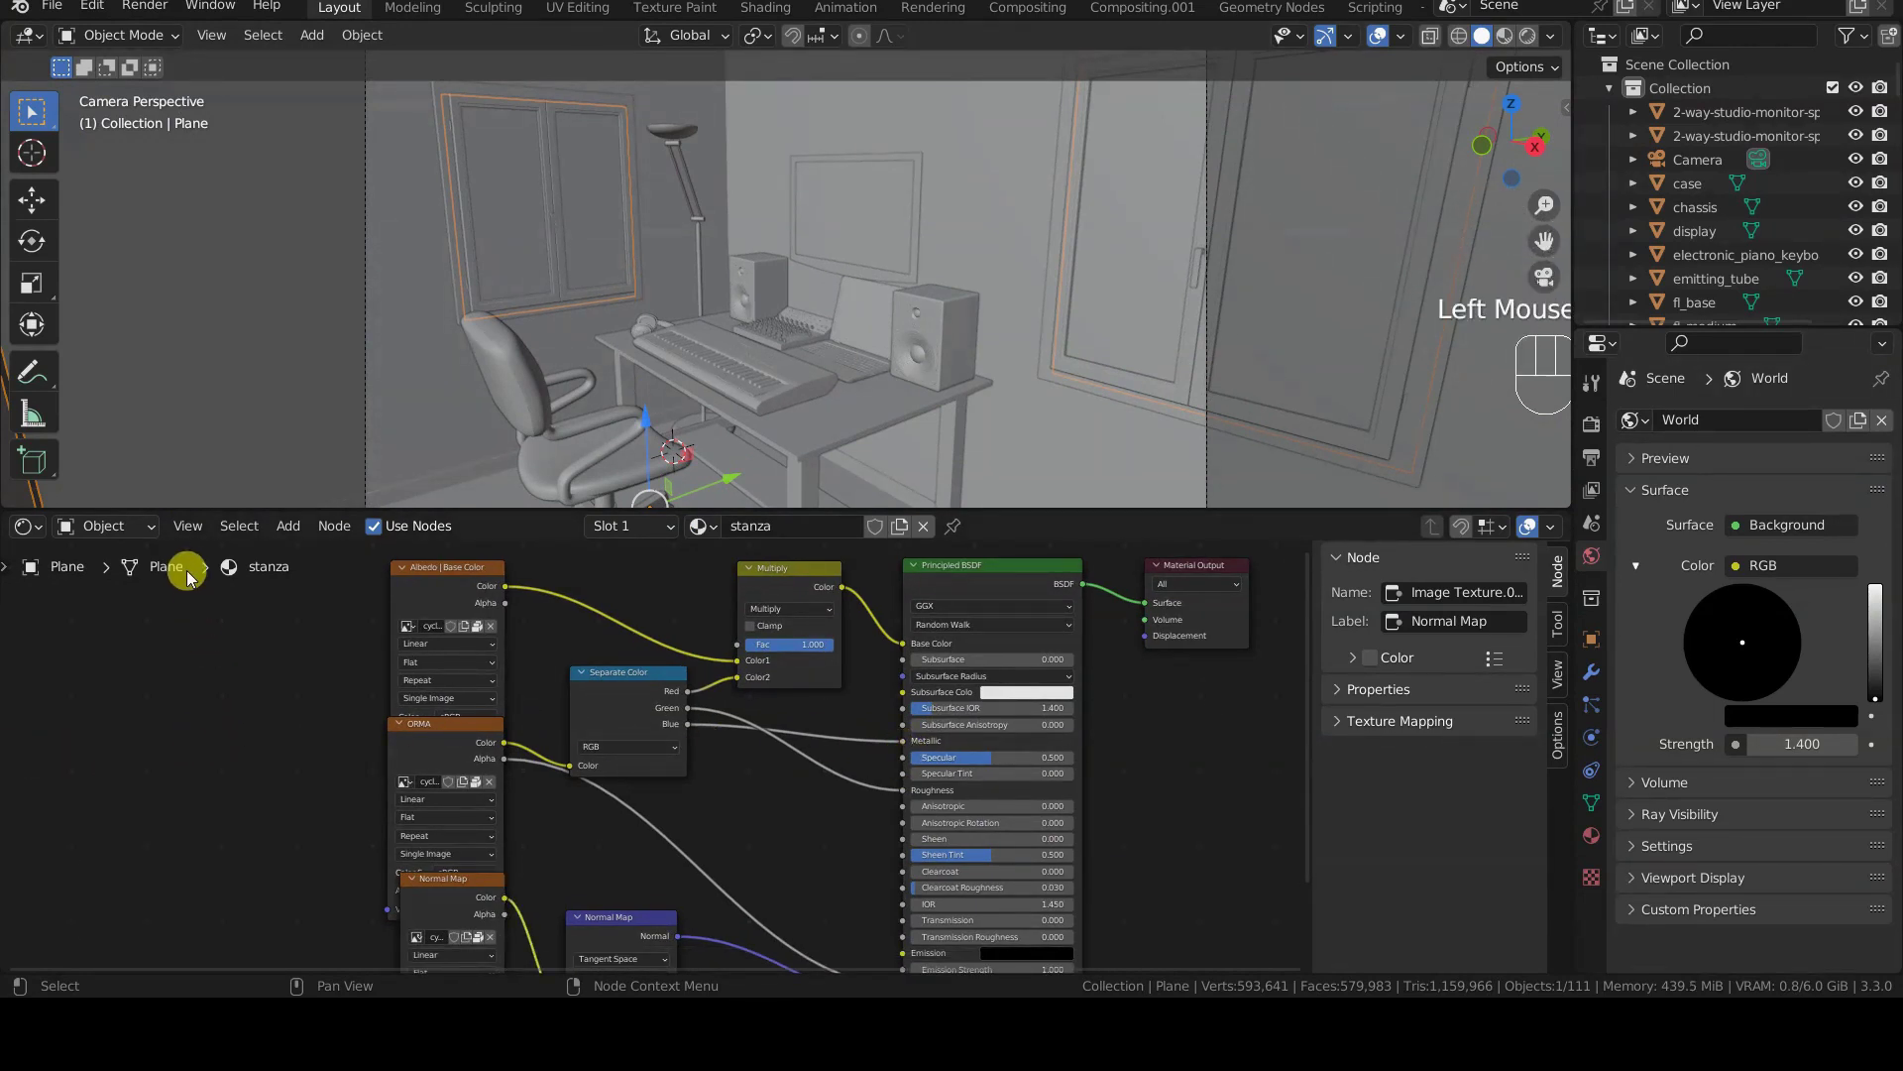
{"action": "left_click", "coordinate": [154, 534]}
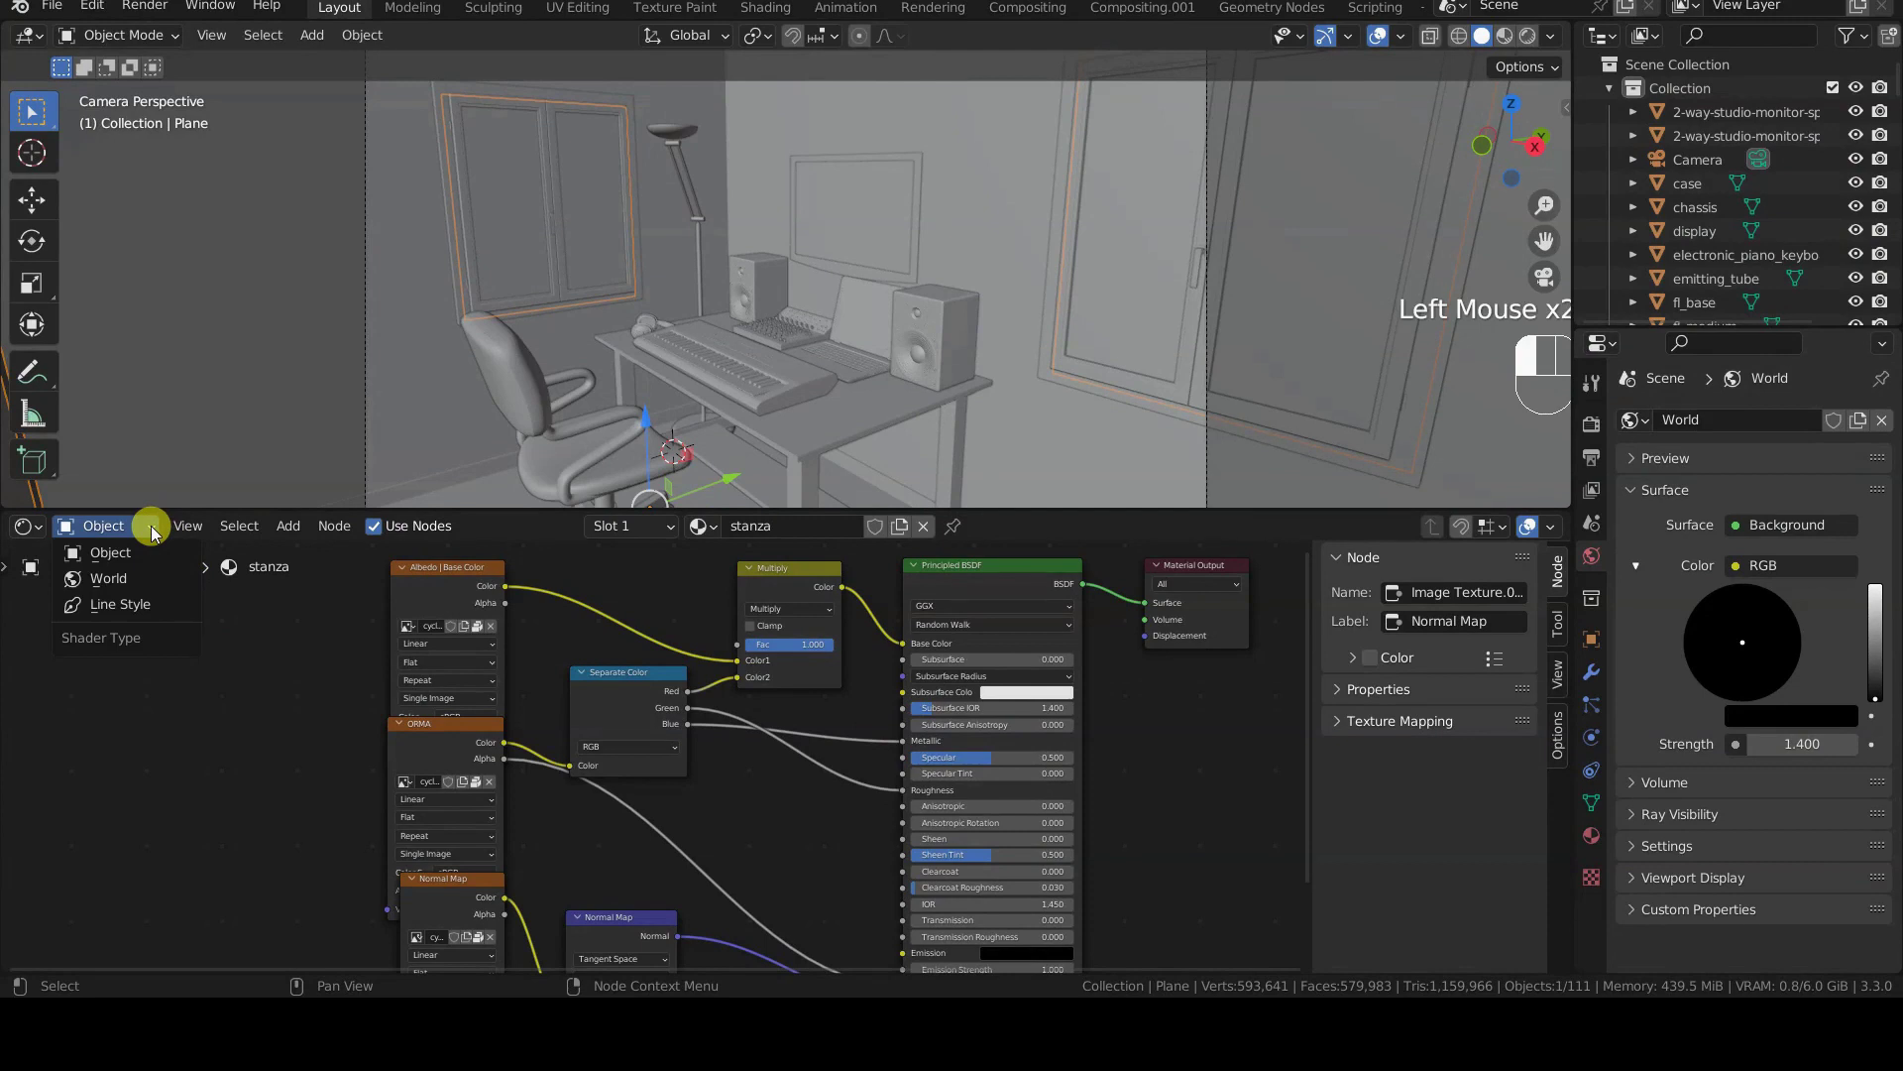
- Switch the shader type to World and frame the RGB, Background and World Output nodes
{"action": "left_click", "coordinate": [157, 580]}
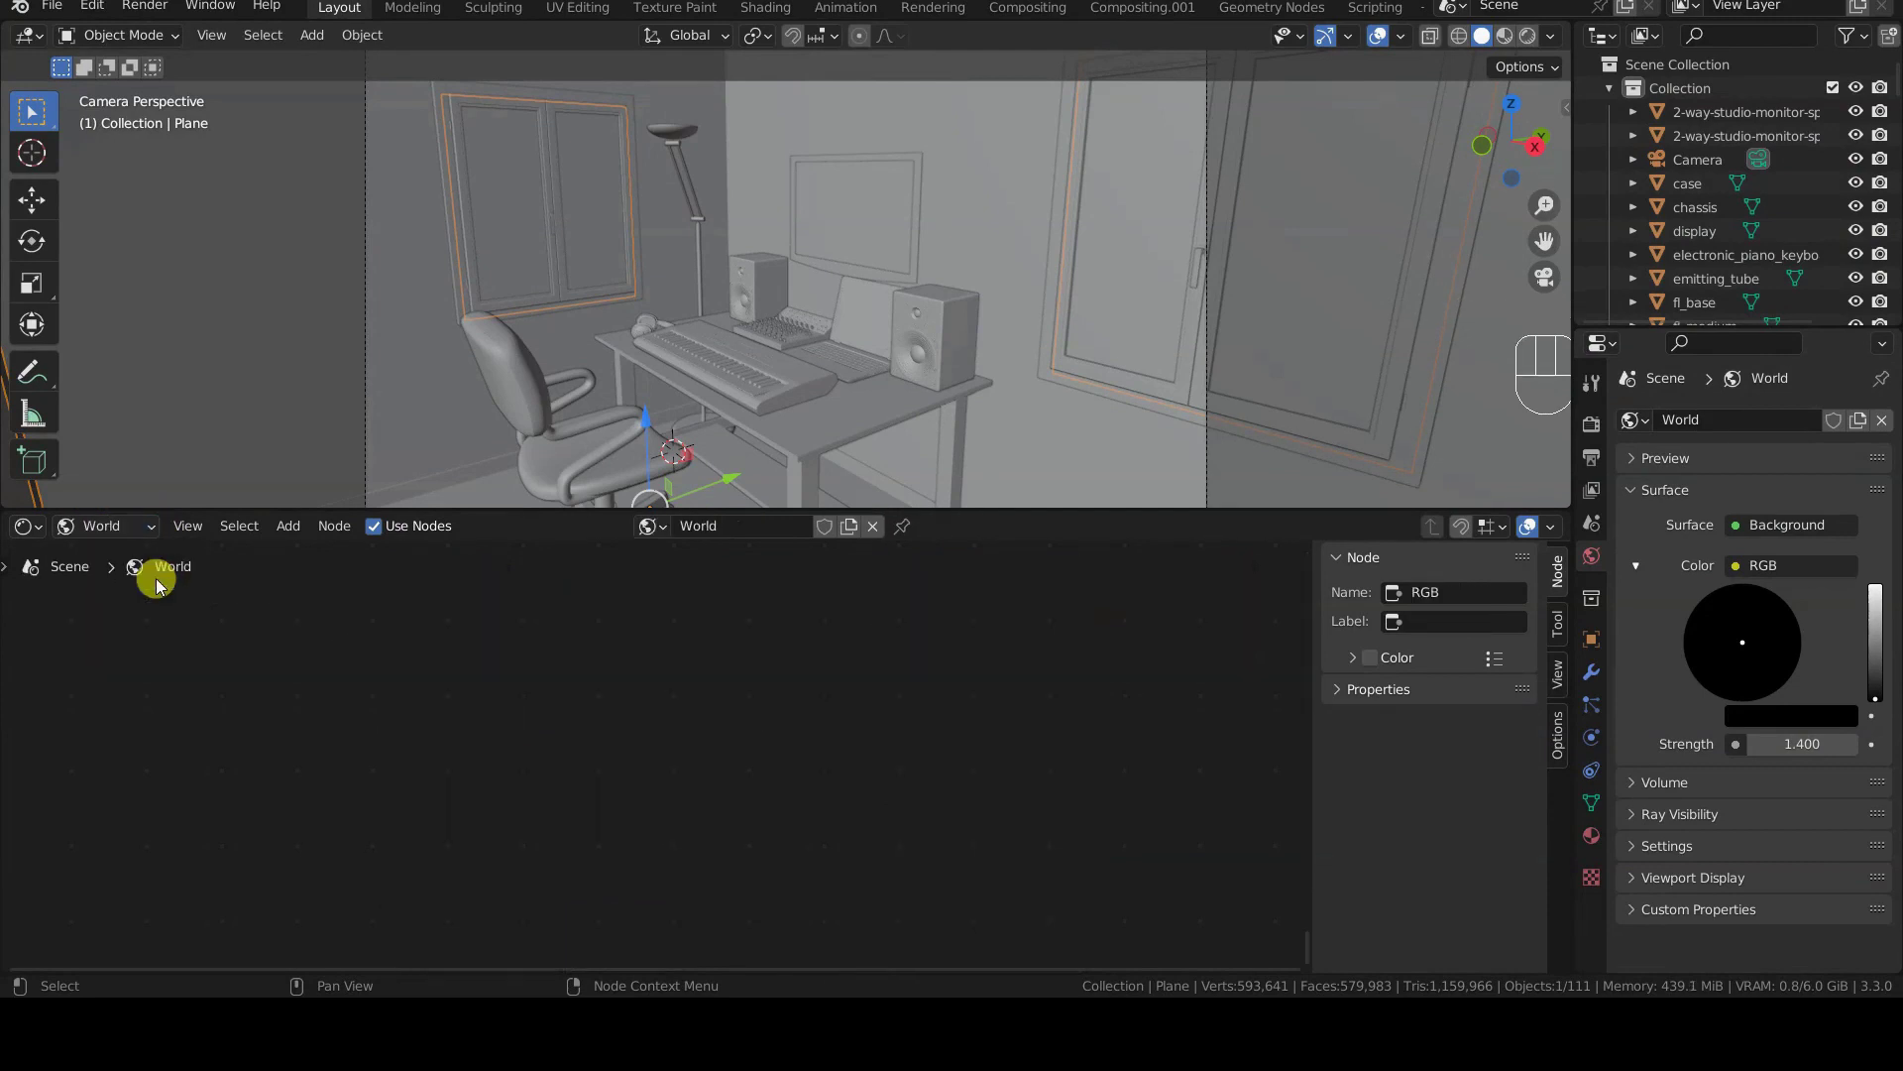
{"action": "middle_click_drag", "start_coordinate": [608, 669], "coordinate": [489, 879]}
{"action": "scroll", "coordinate": [501, 889], "scroll_direction": "up", "scroll_amount": 2}
{"action": "scroll", "coordinate": [500, 889], "scroll_direction": "up", "scroll_amount": 1}
{"action": "middle_click_drag", "start_coordinate": [545, 794], "coordinate": [535, 816]}
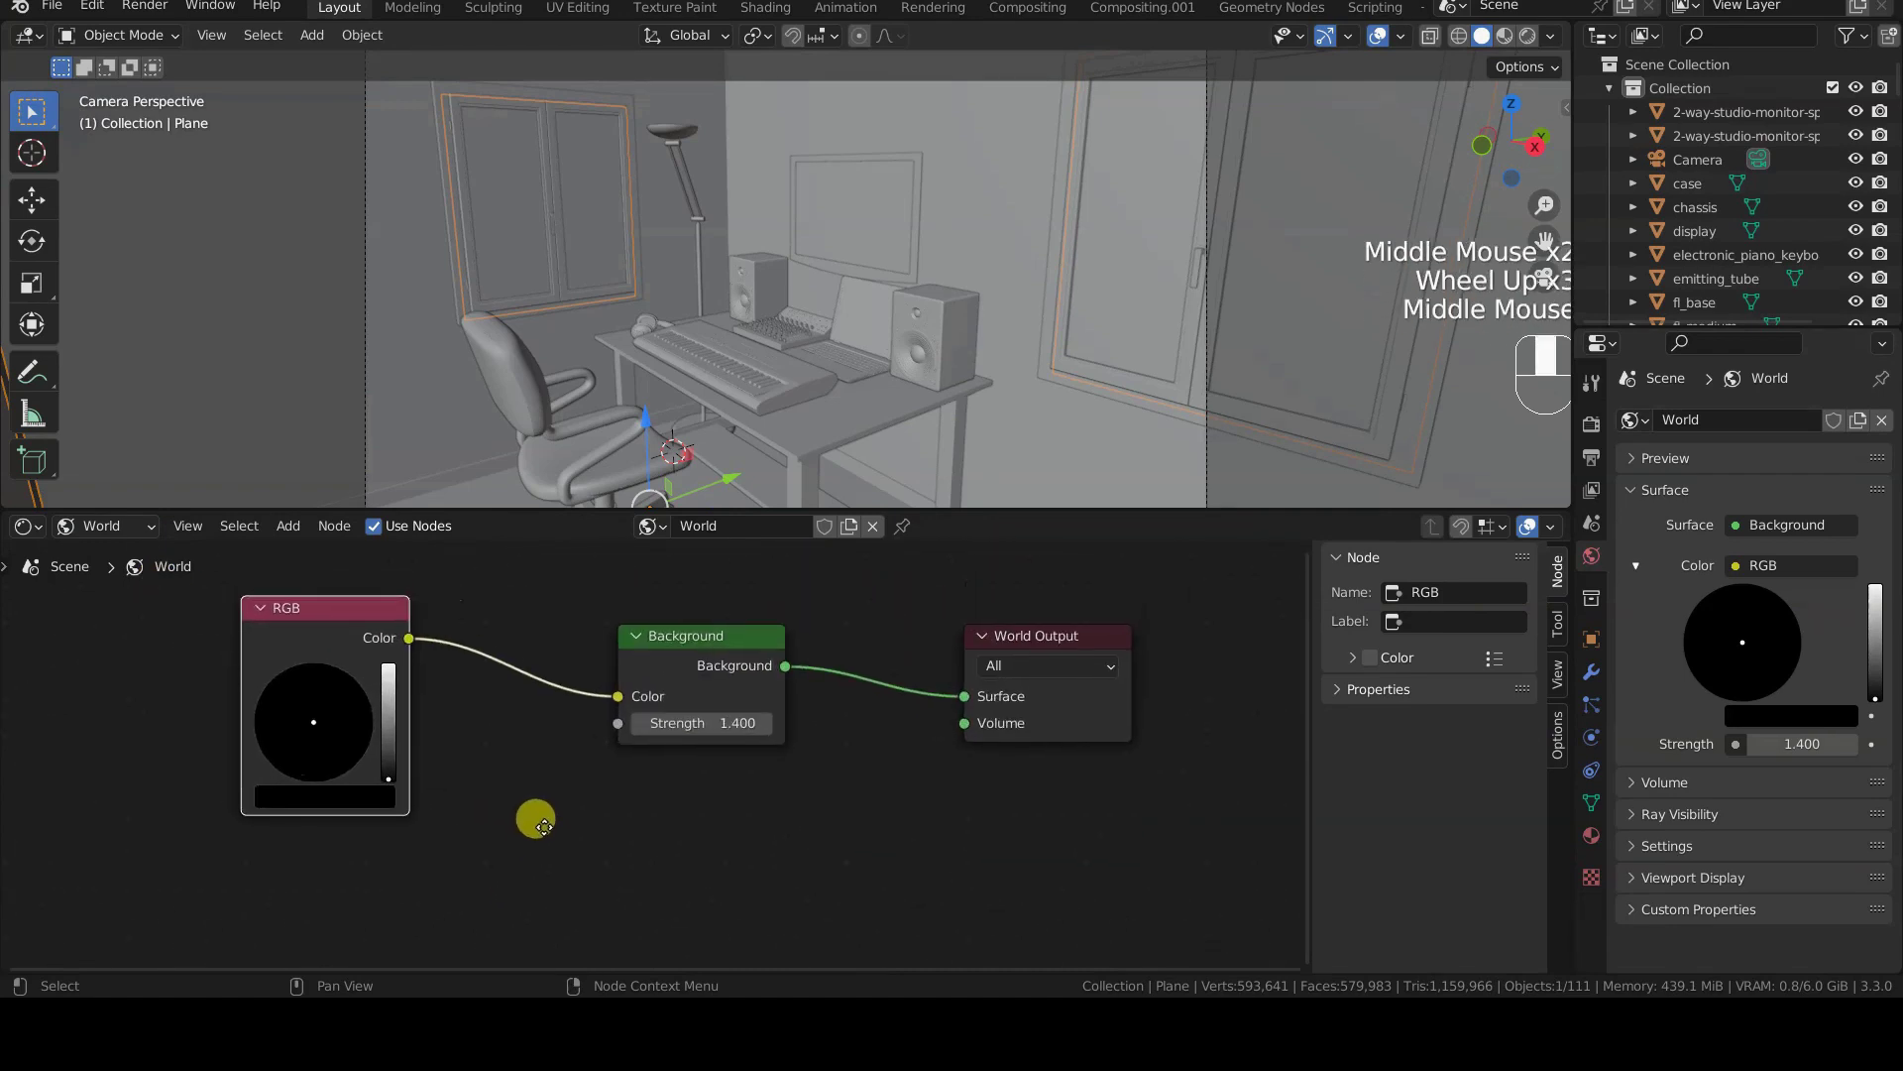
{"action": "scroll", "coordinate": [546, 839], "scroll_direction": "up", "scroll_amount": 1}
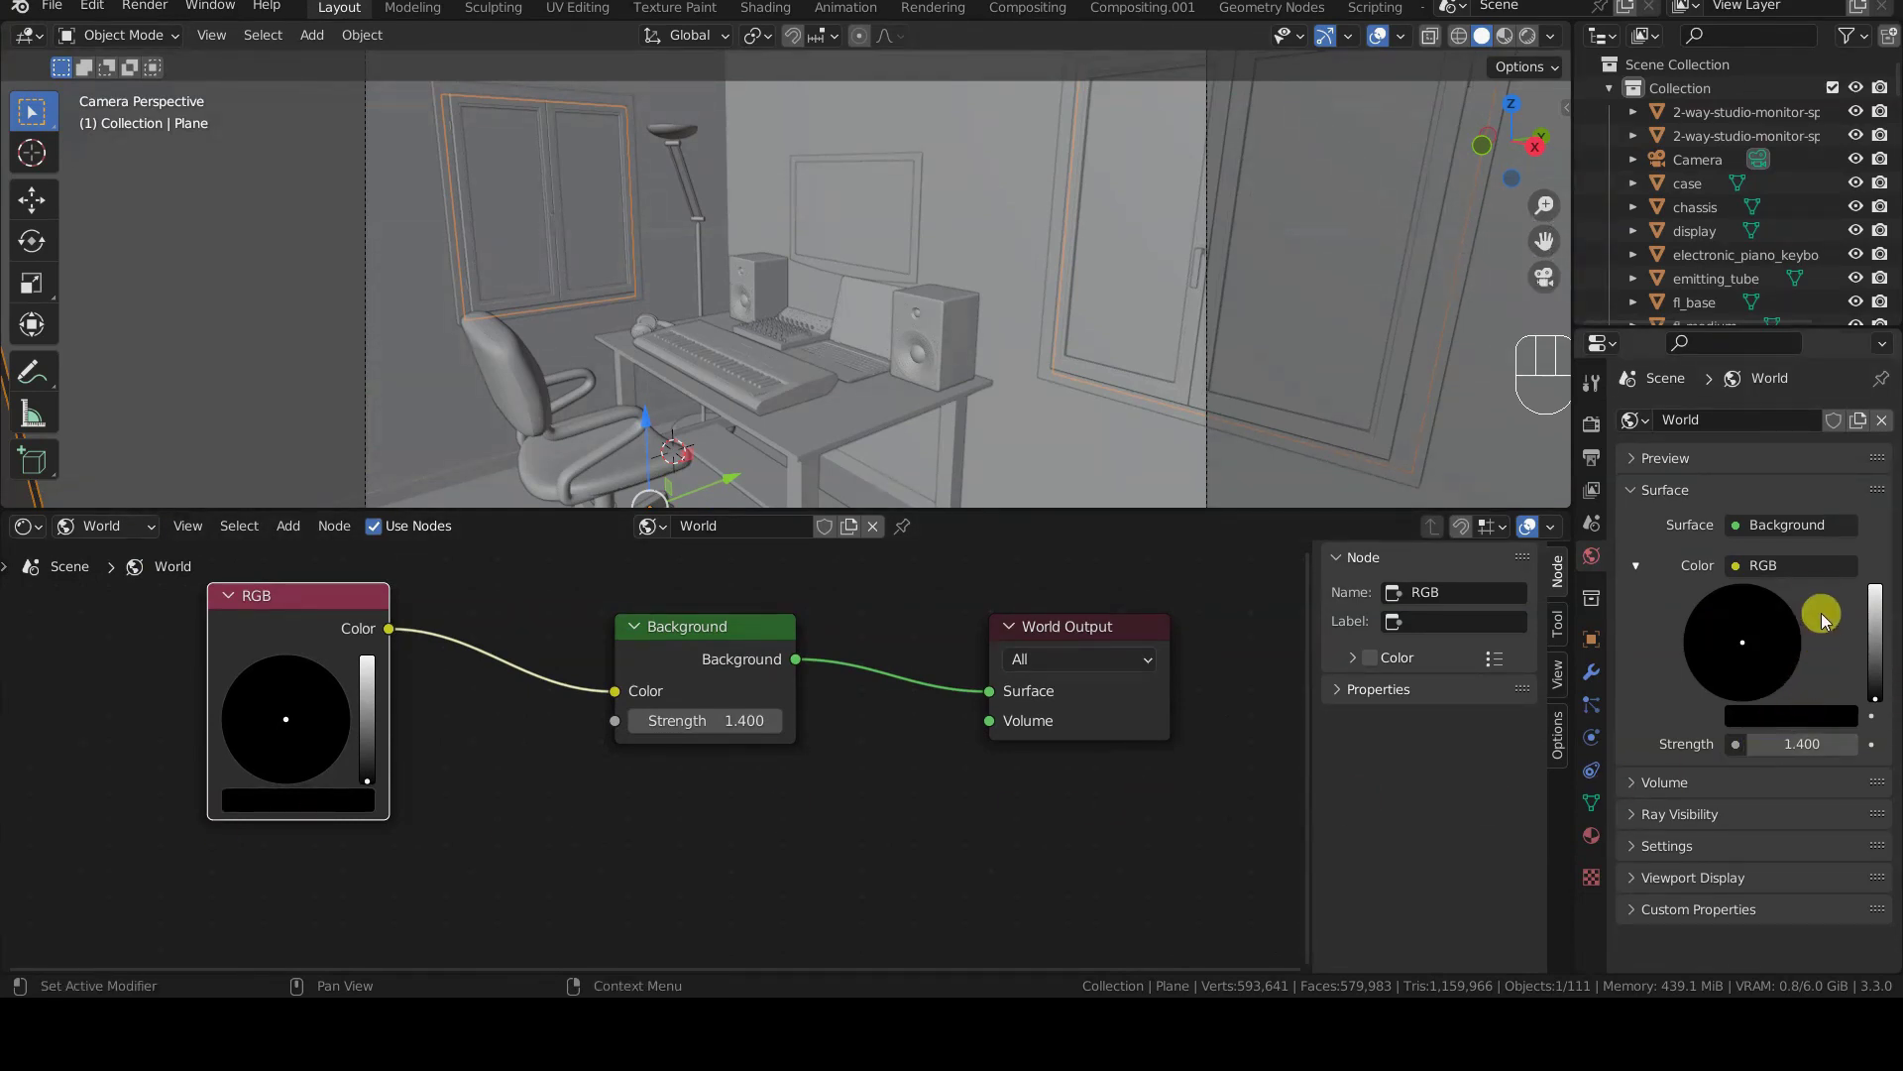
- Replace the World's RGB colour with an Environment Texture and try Mirror Ball projection
{"action": "left_click", "coordinate": [1819, 573]}
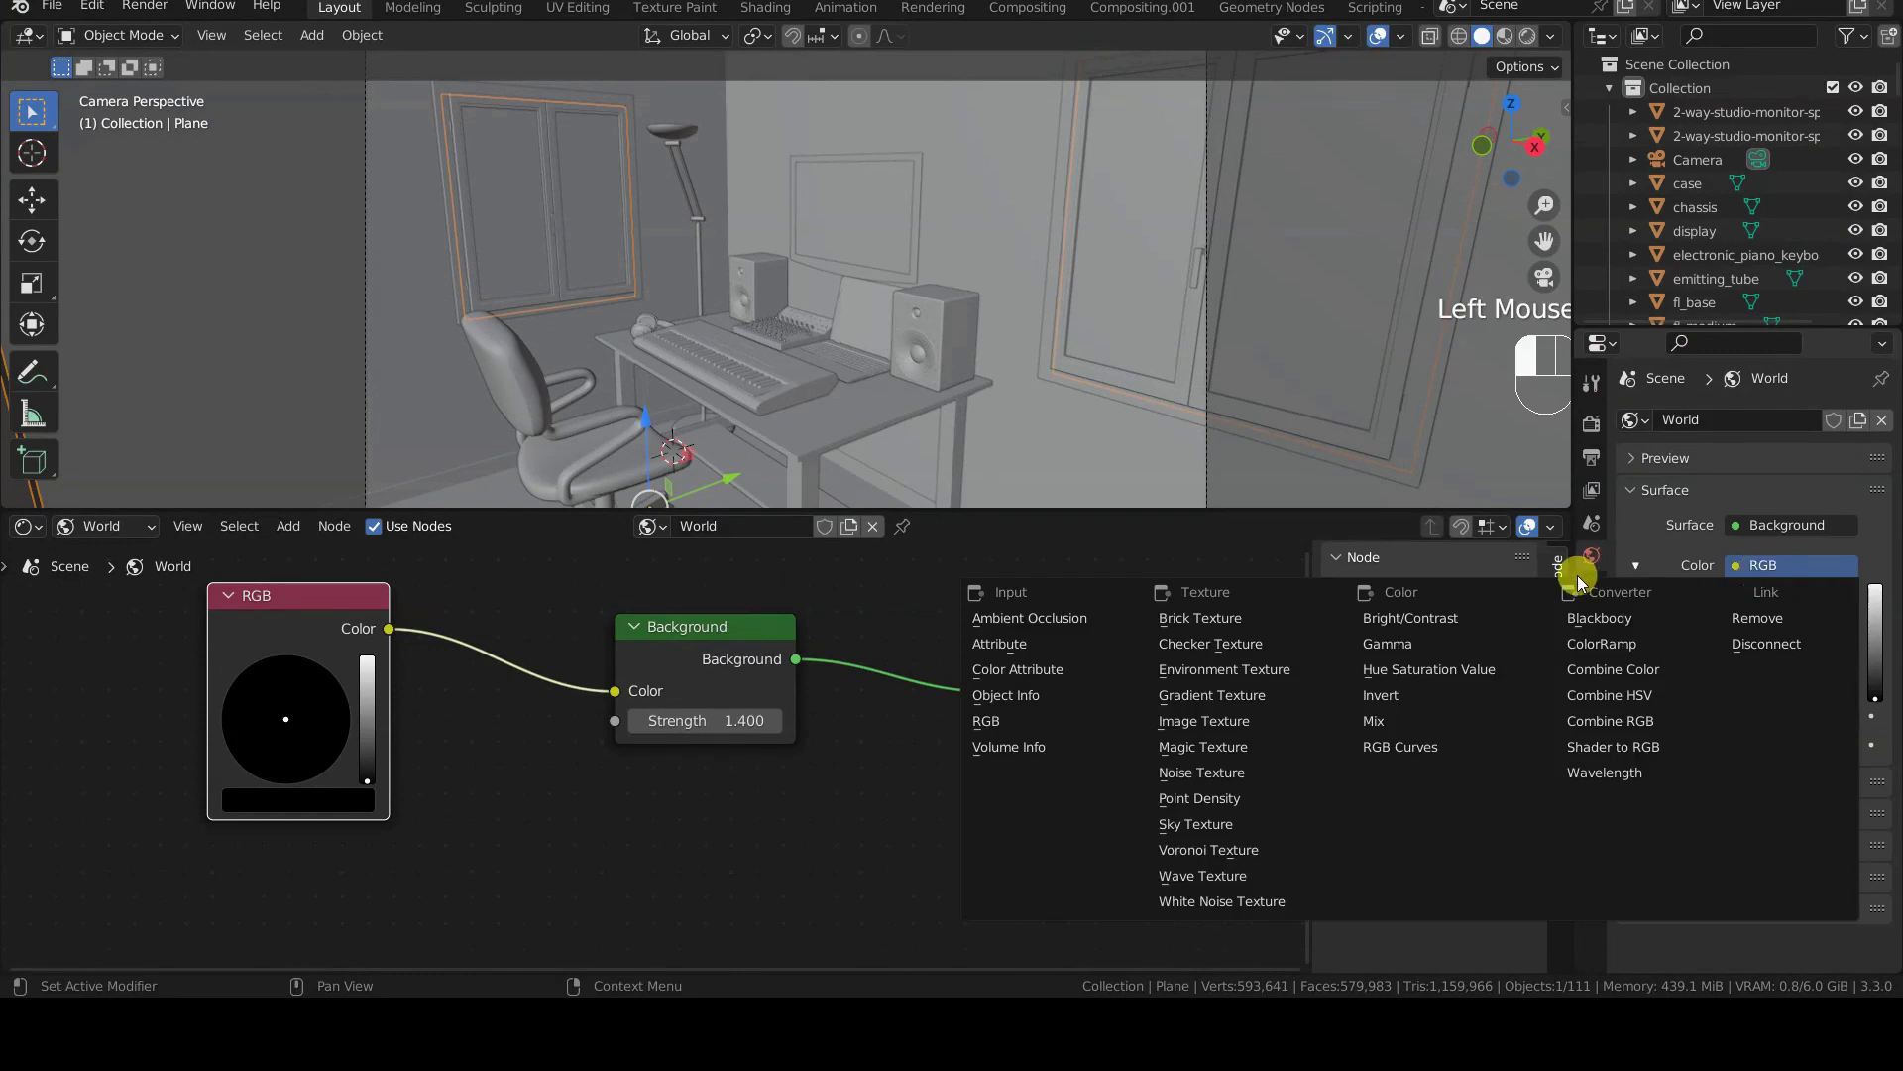
{"action": "left_click", "coordinate": [1295, 667]}
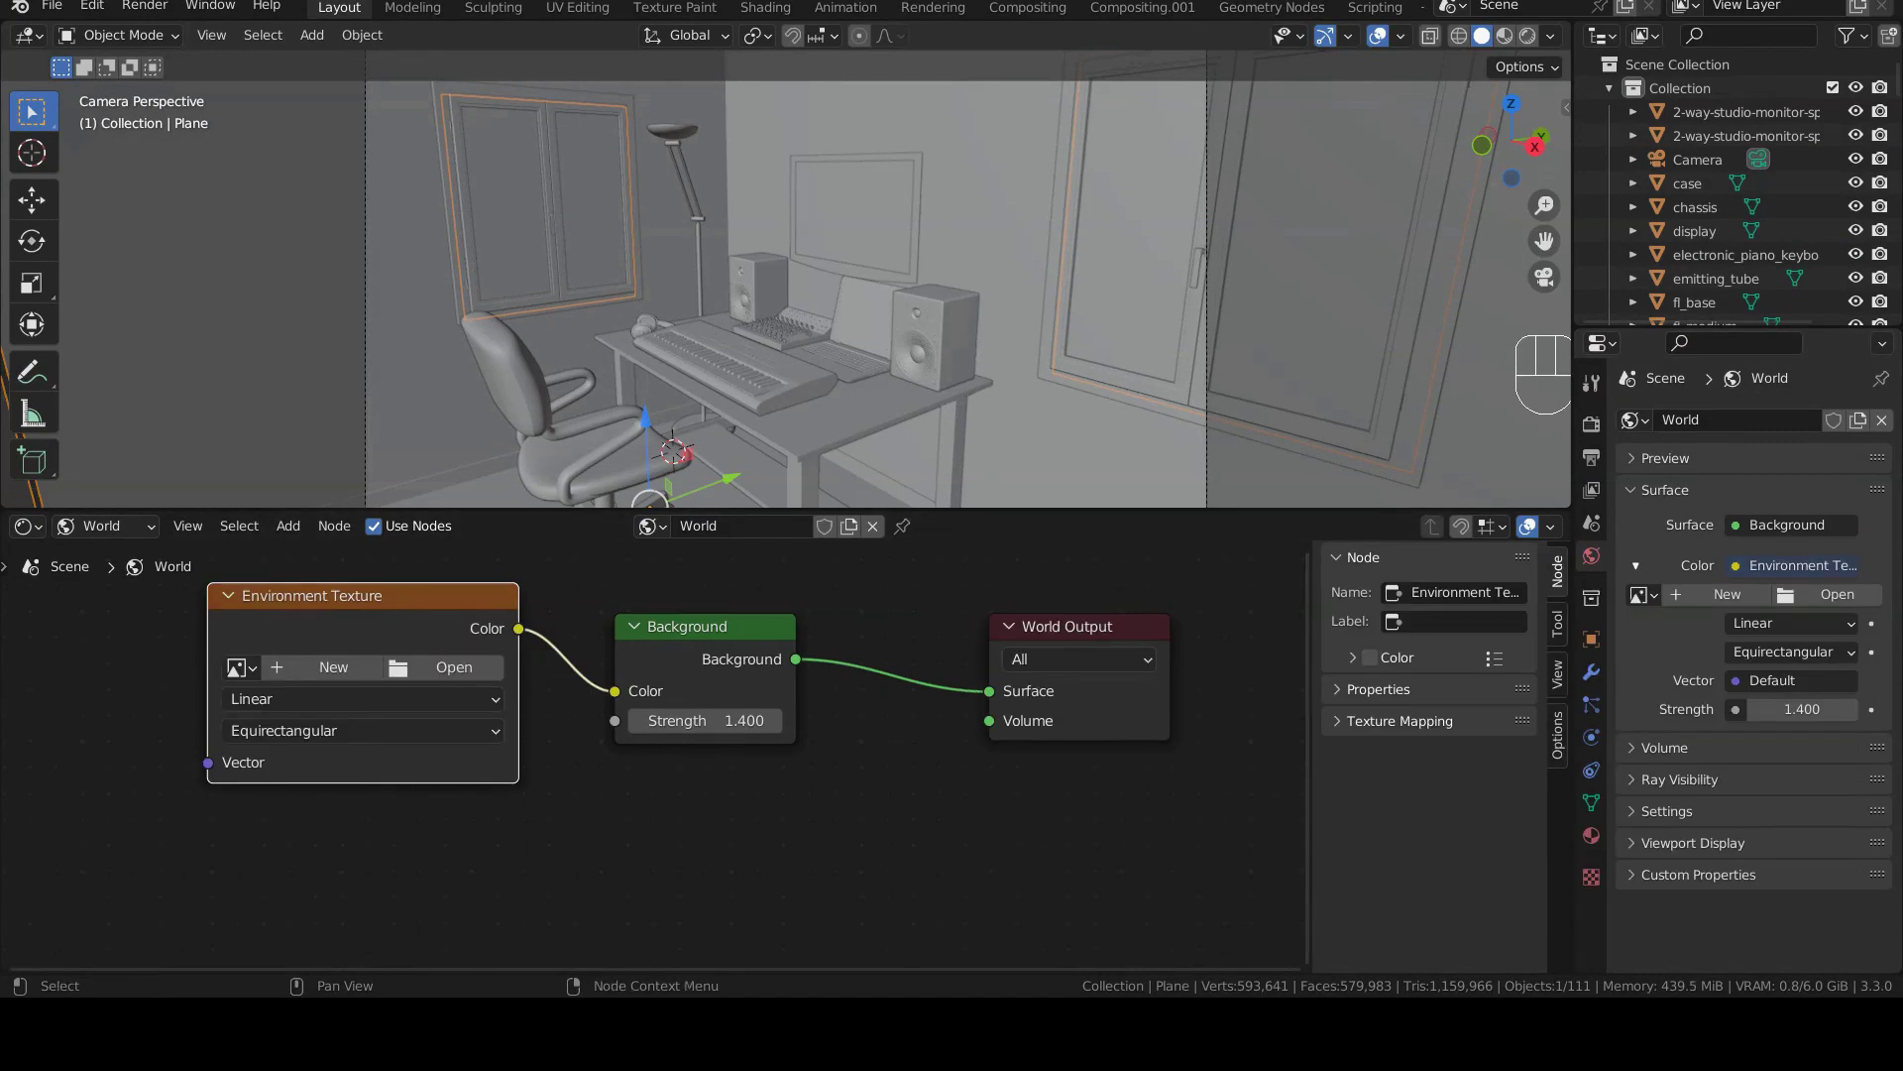
{"action": "left_click", "coordinate": [75, 772]}
{"action": "left_click", "coordinate": [500, 736]}
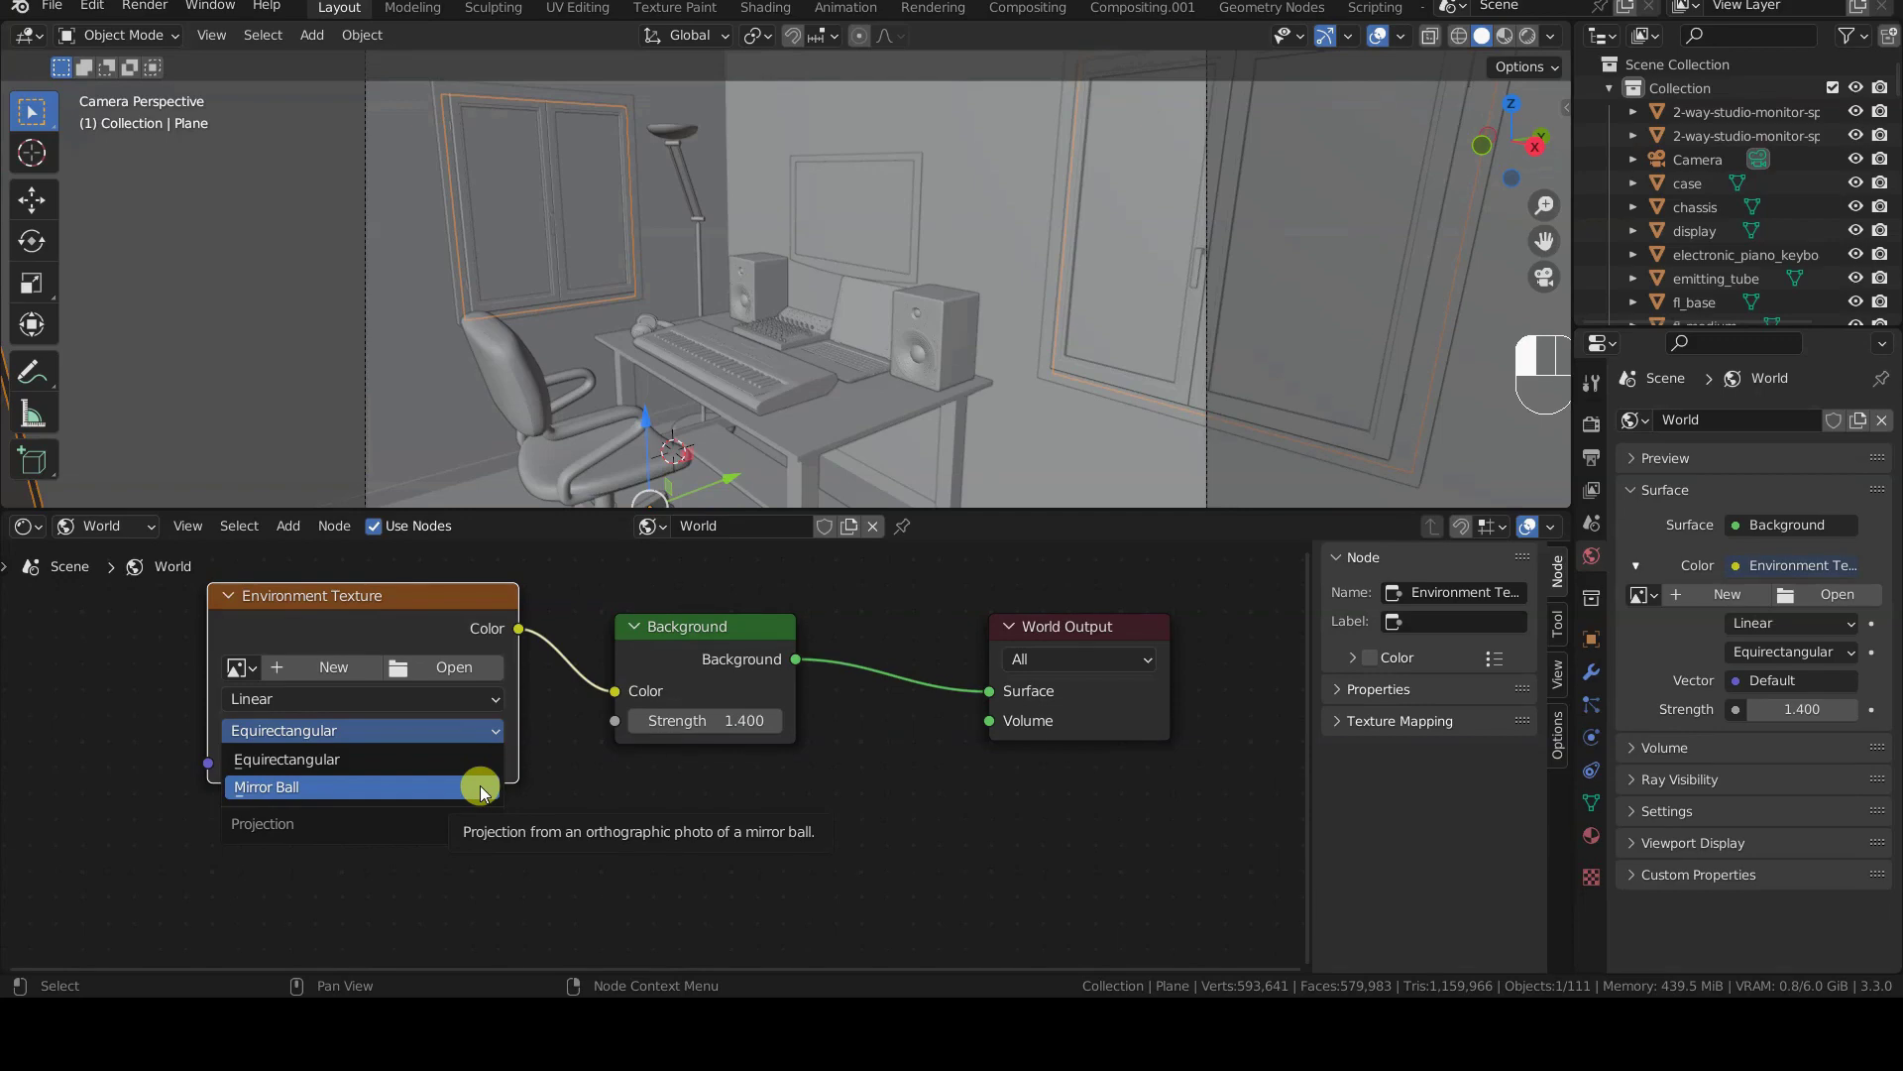
{"action": "left_click", "coordinate": [483, 790]}
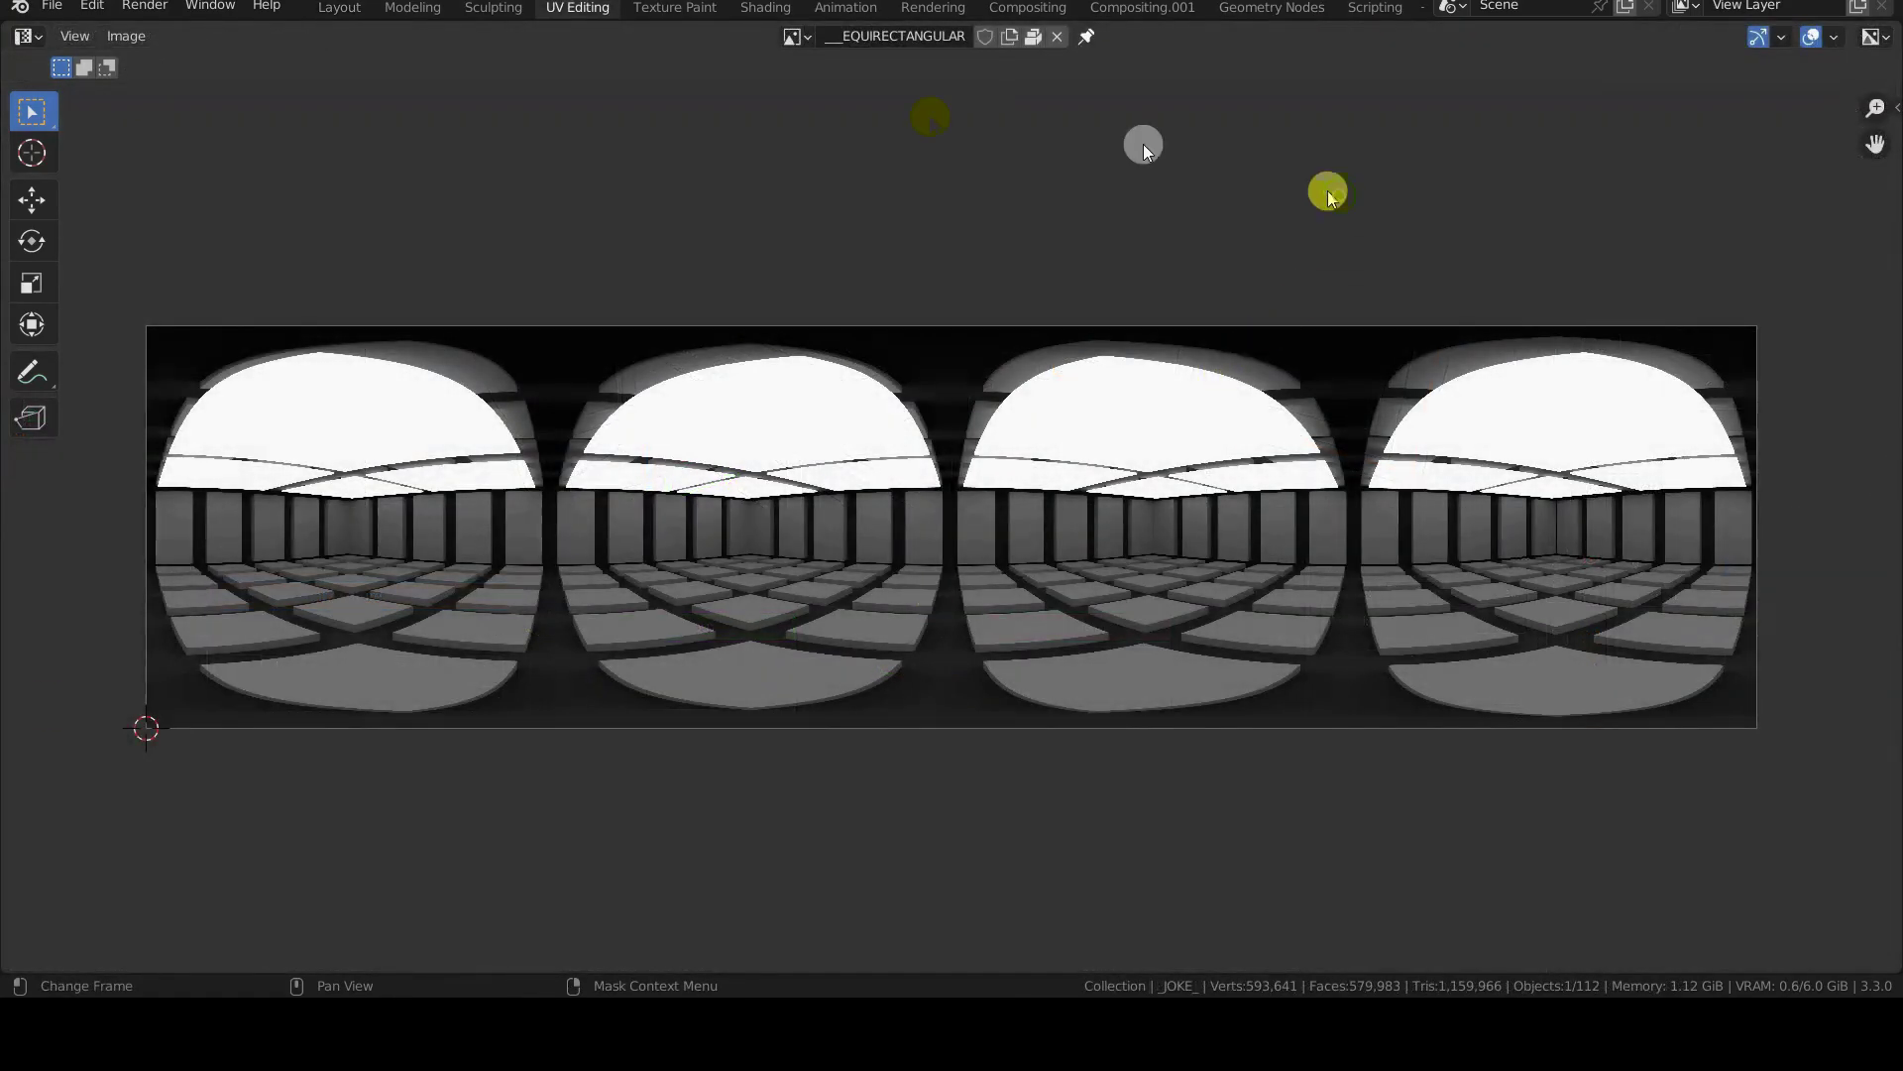
- Display the mirrorball reference image, then switch back to the EQUIRECTANGULAR image
{"action": "left_click", "coordinate": [798, 37]}
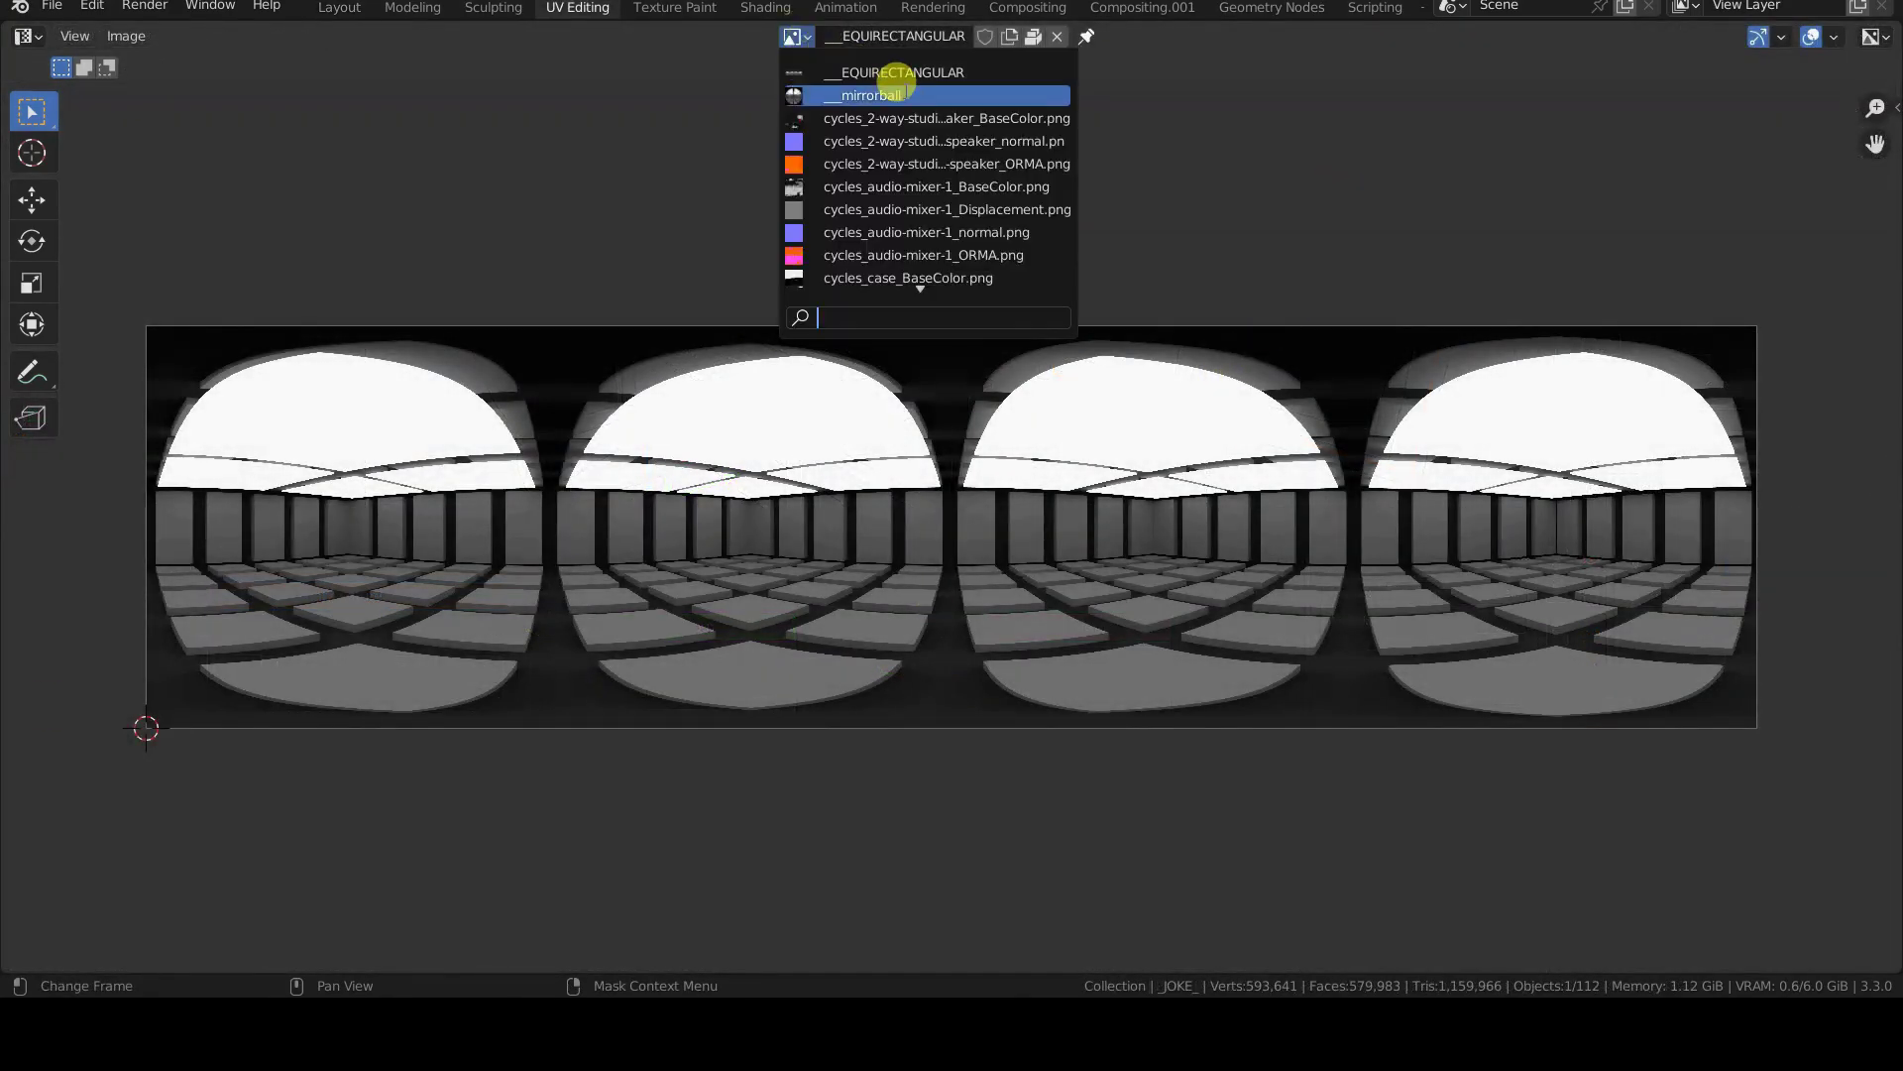
{"action": "left_click", "coordinate": [912, 95]}
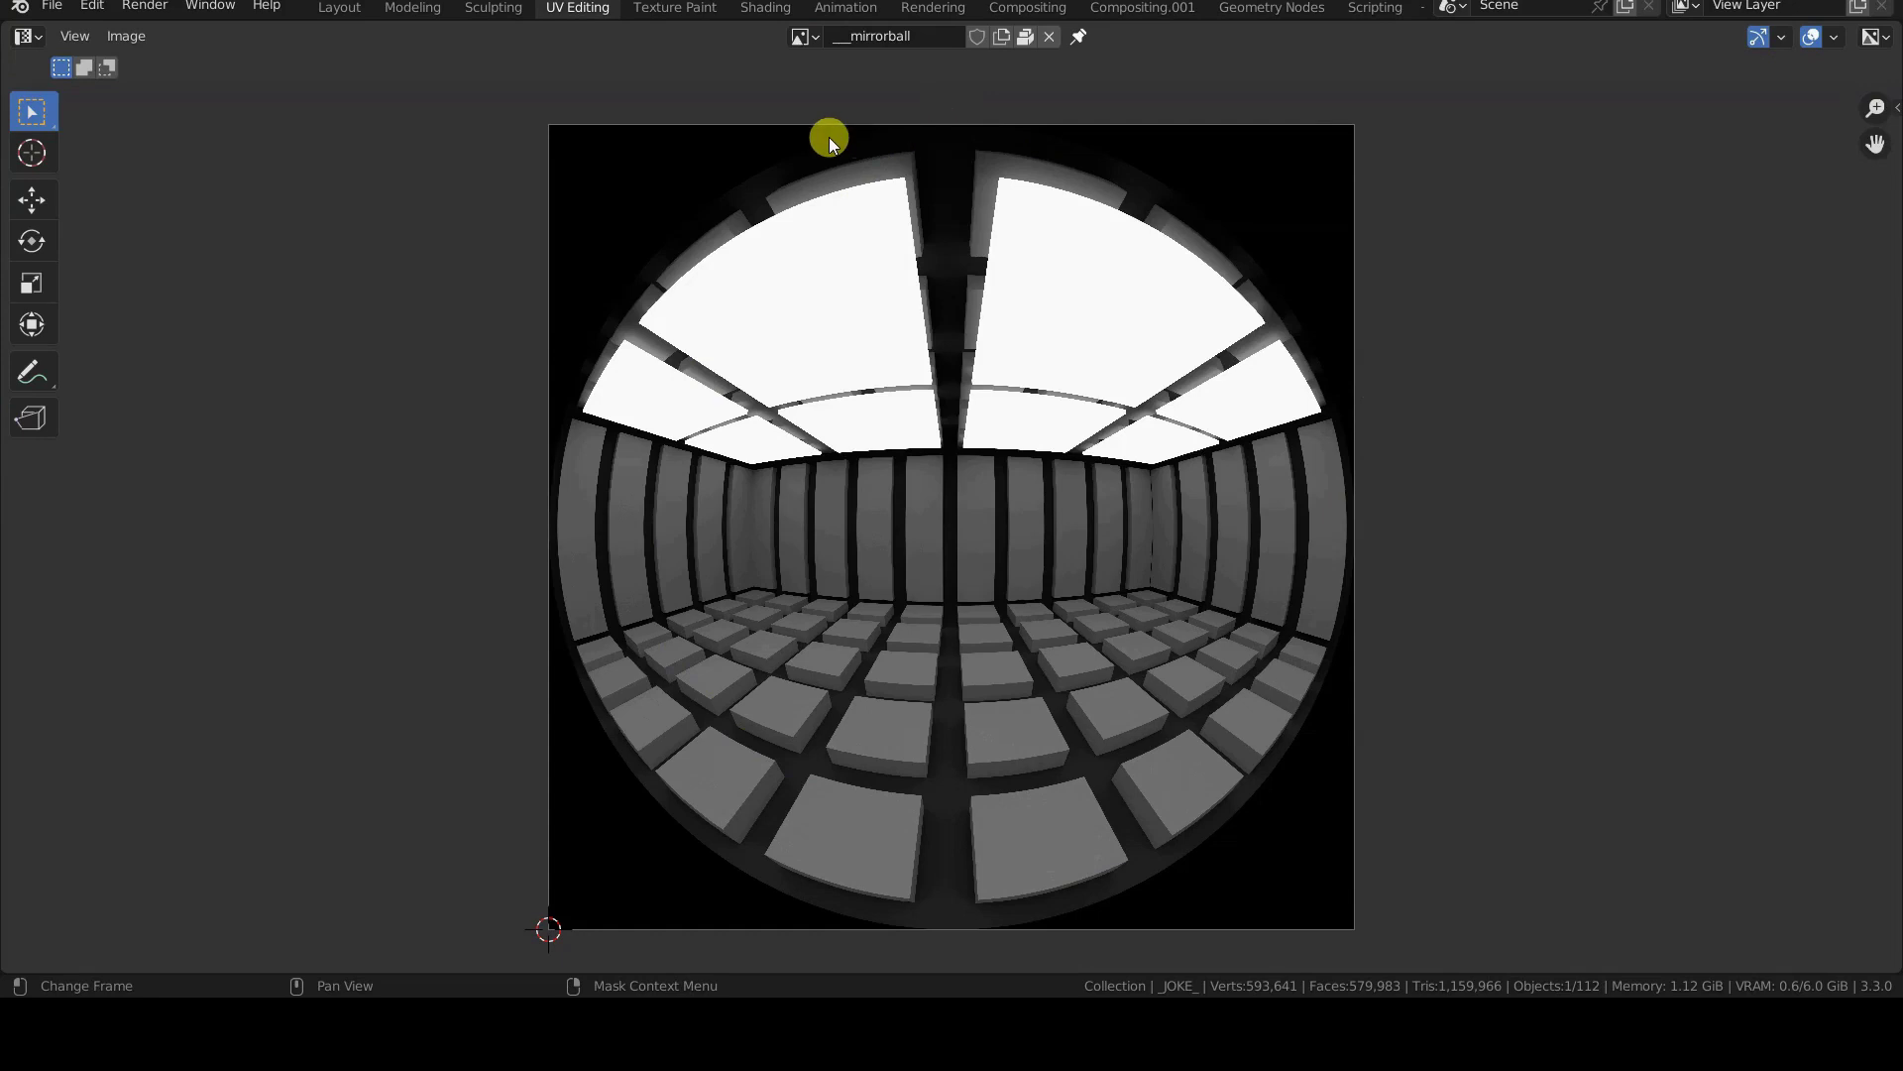
{"action": "left_click", "coordinate": [803, 37]}
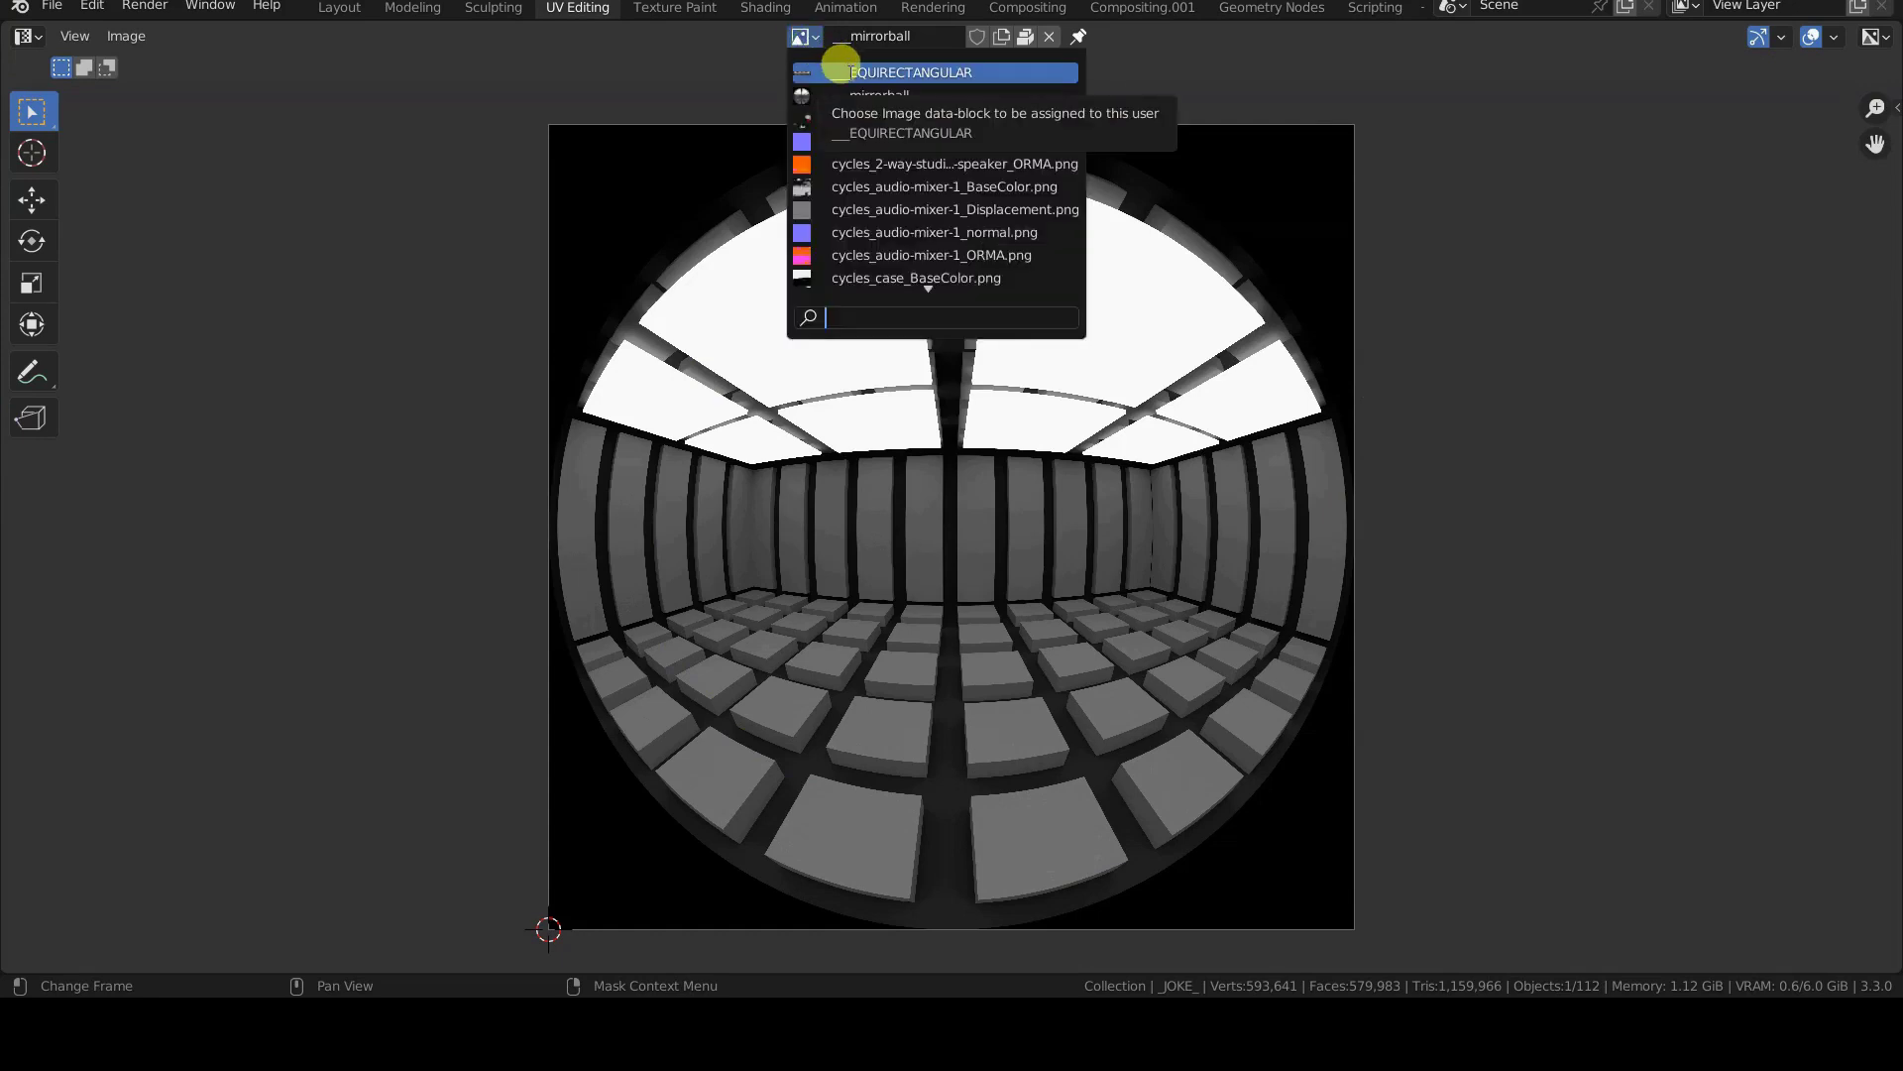
{"action": "left_click", "coordinate": [845, 71]}
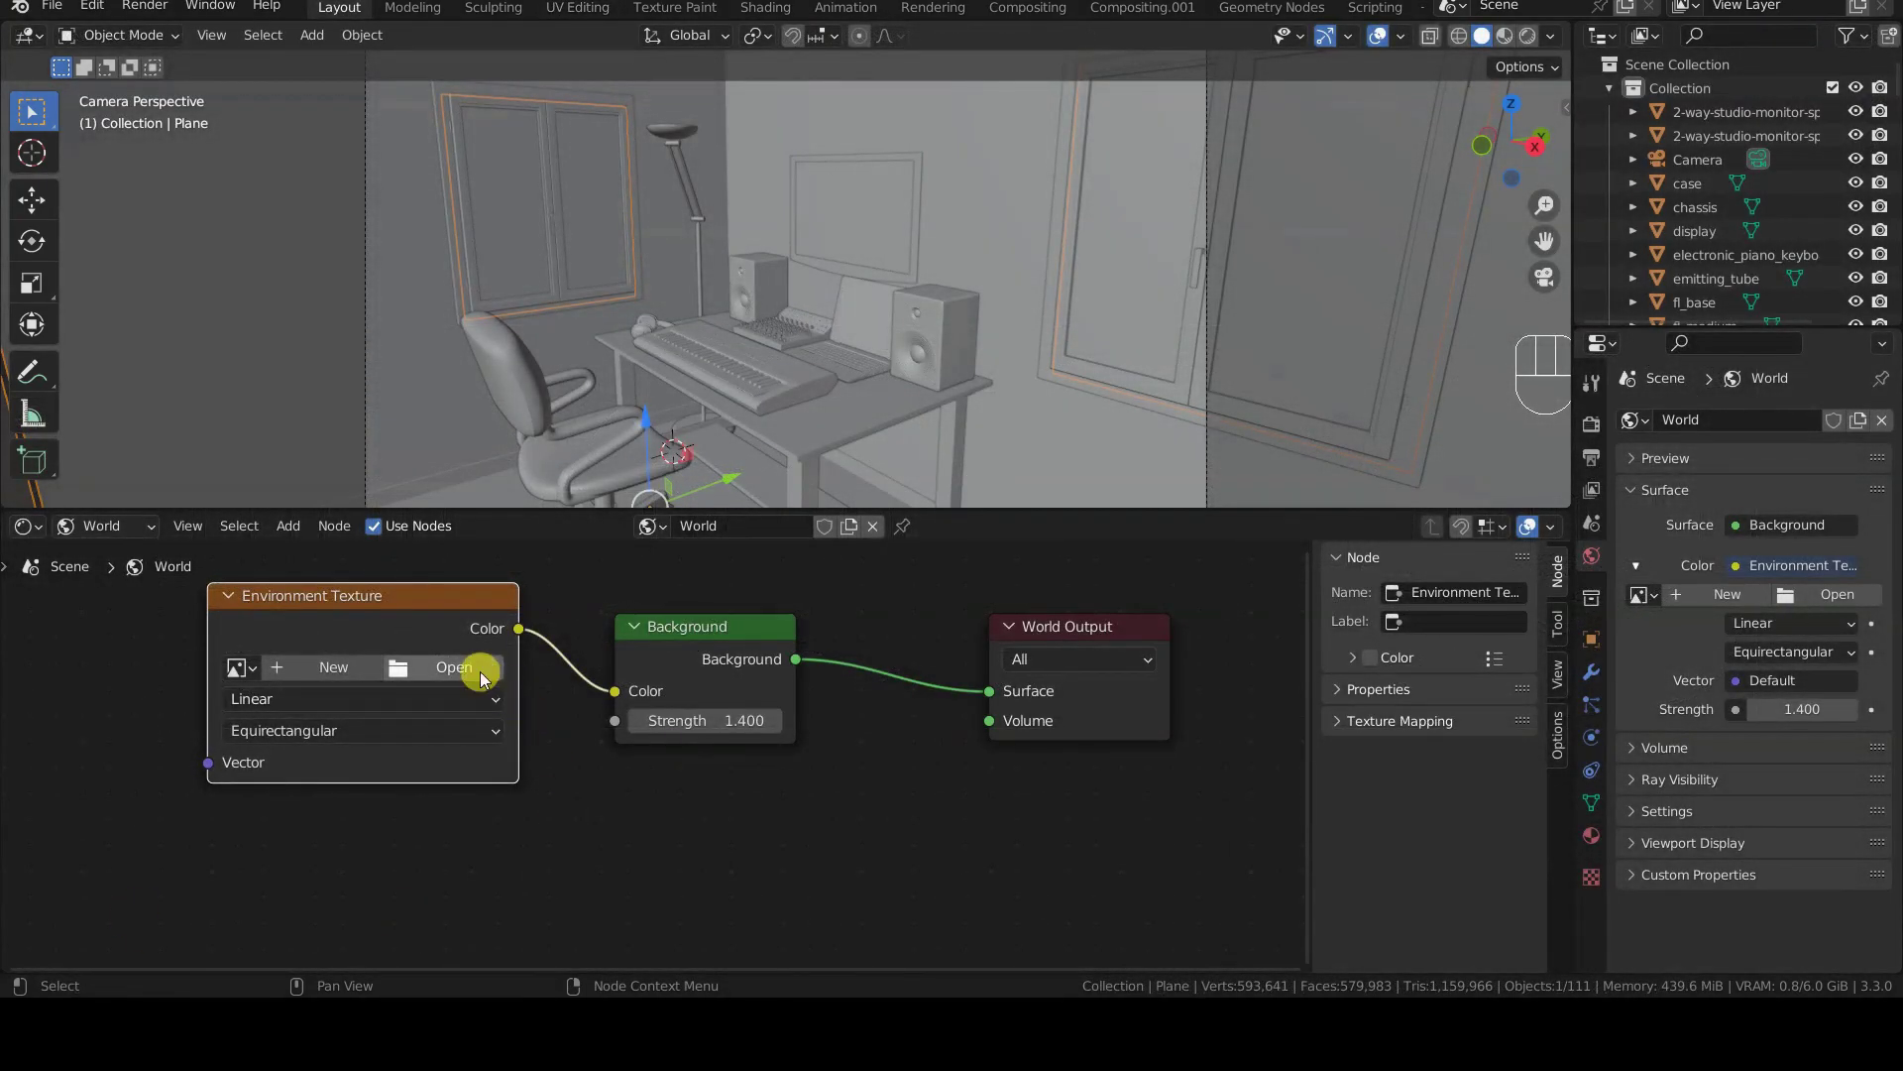
- Browse the HDRi library folder, sort by Size then Name, and show the files as thumbnails
{"action": "left_click", "coordinate": [480, 672]}
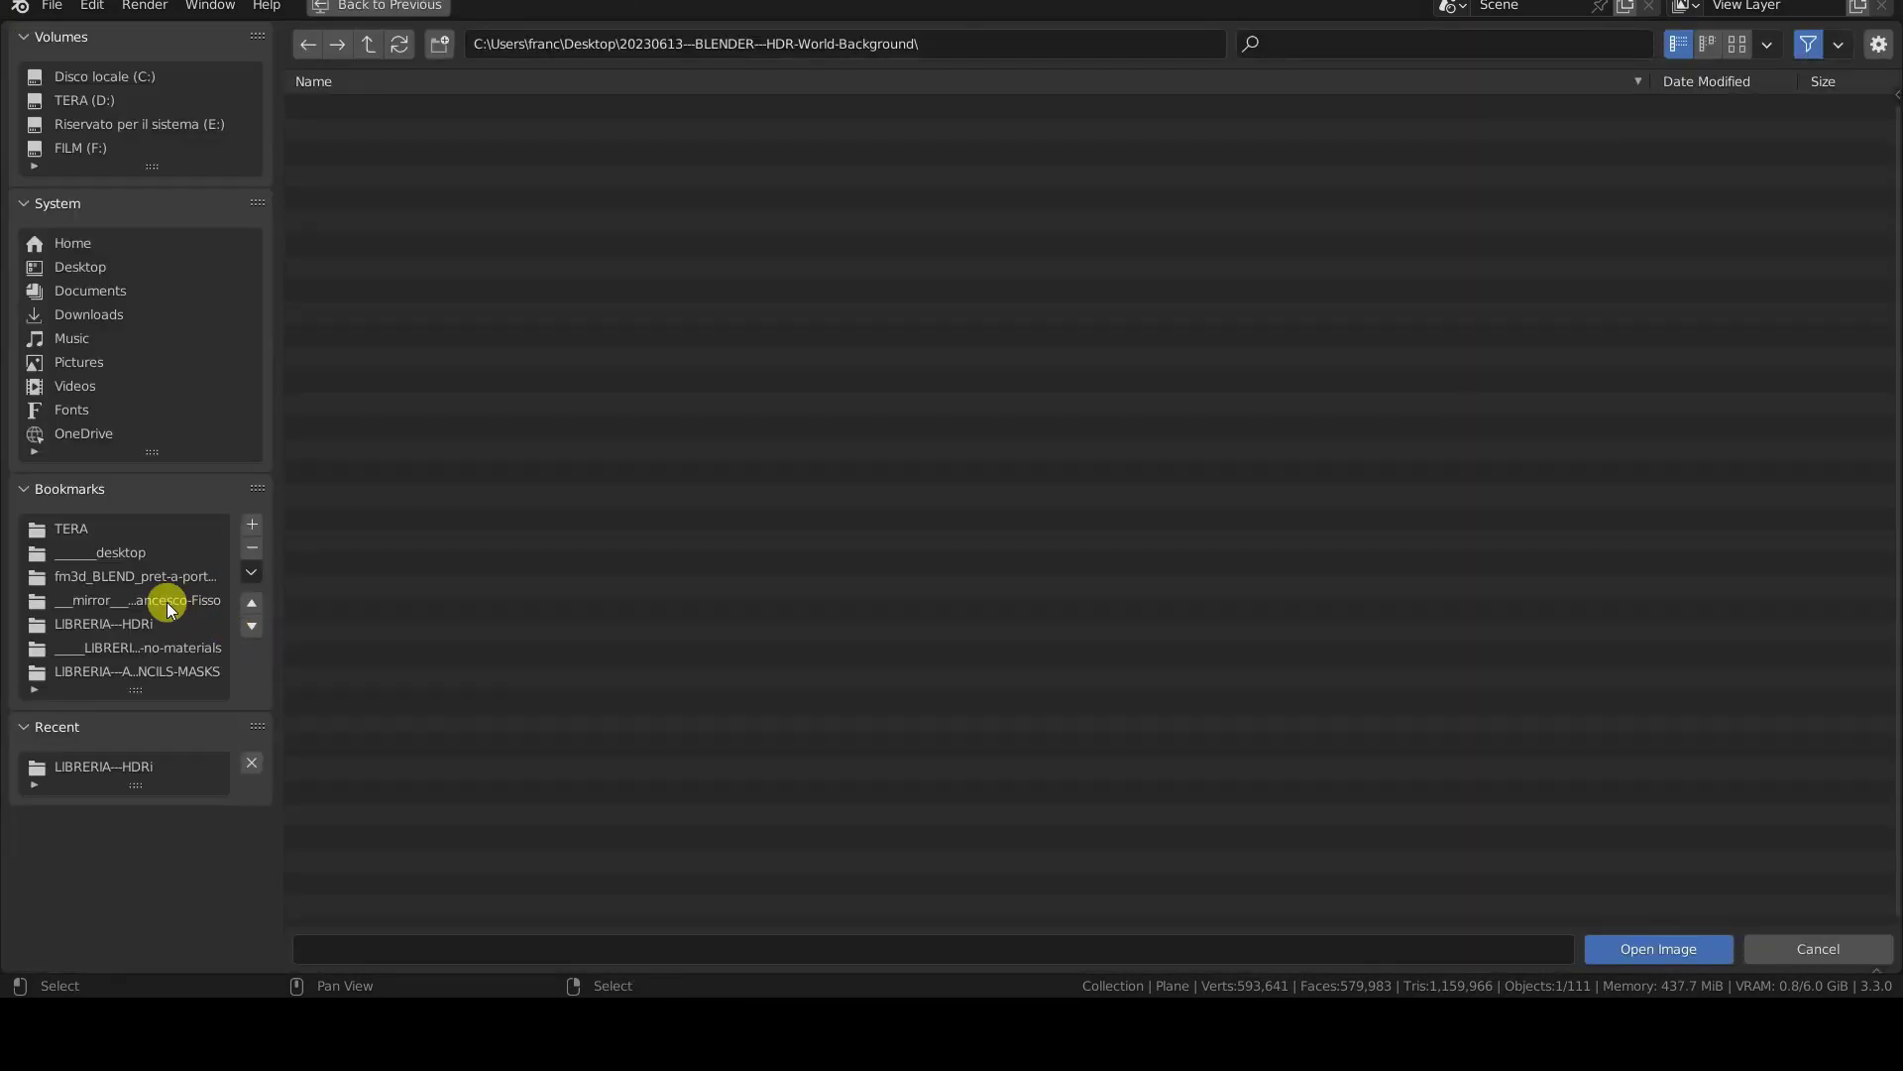
{"action": "left_click", "coordinate": [119, 626]}
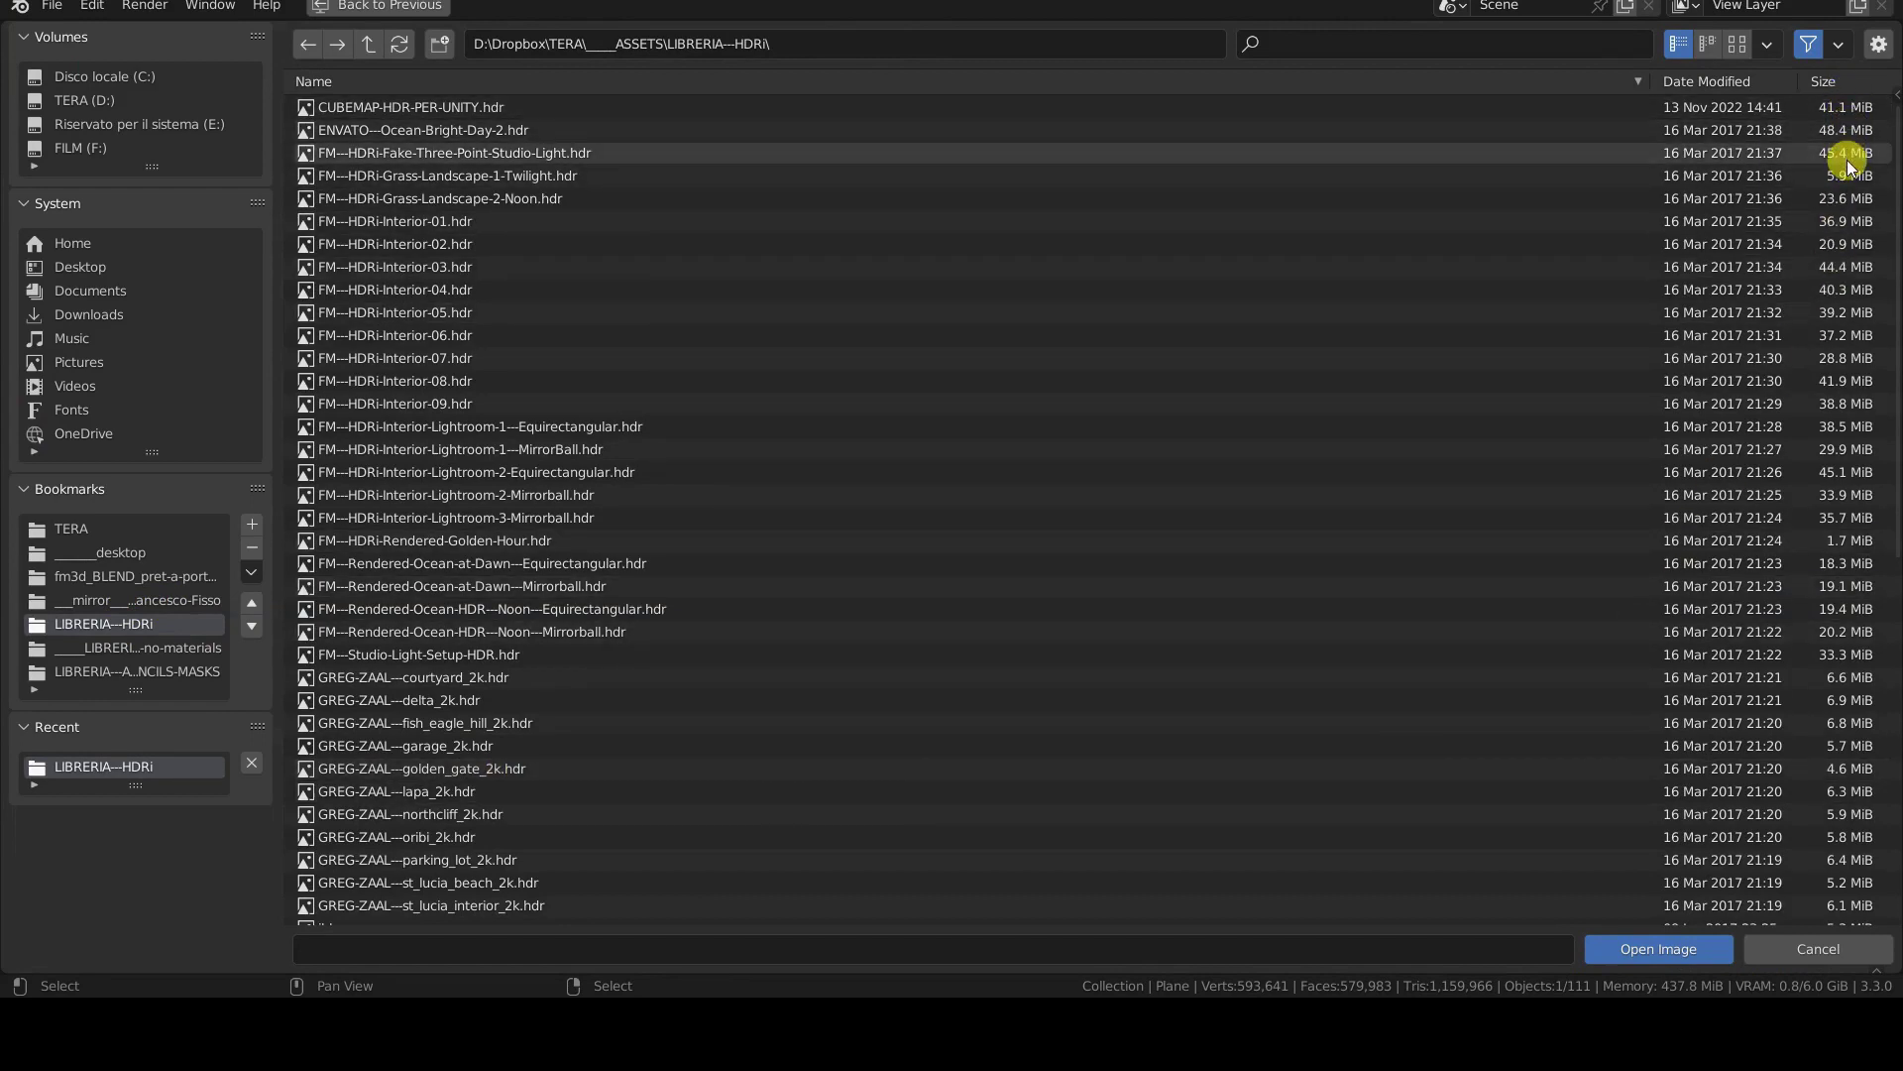
{"action": "left_click", "coordinate": [1829, 84]}
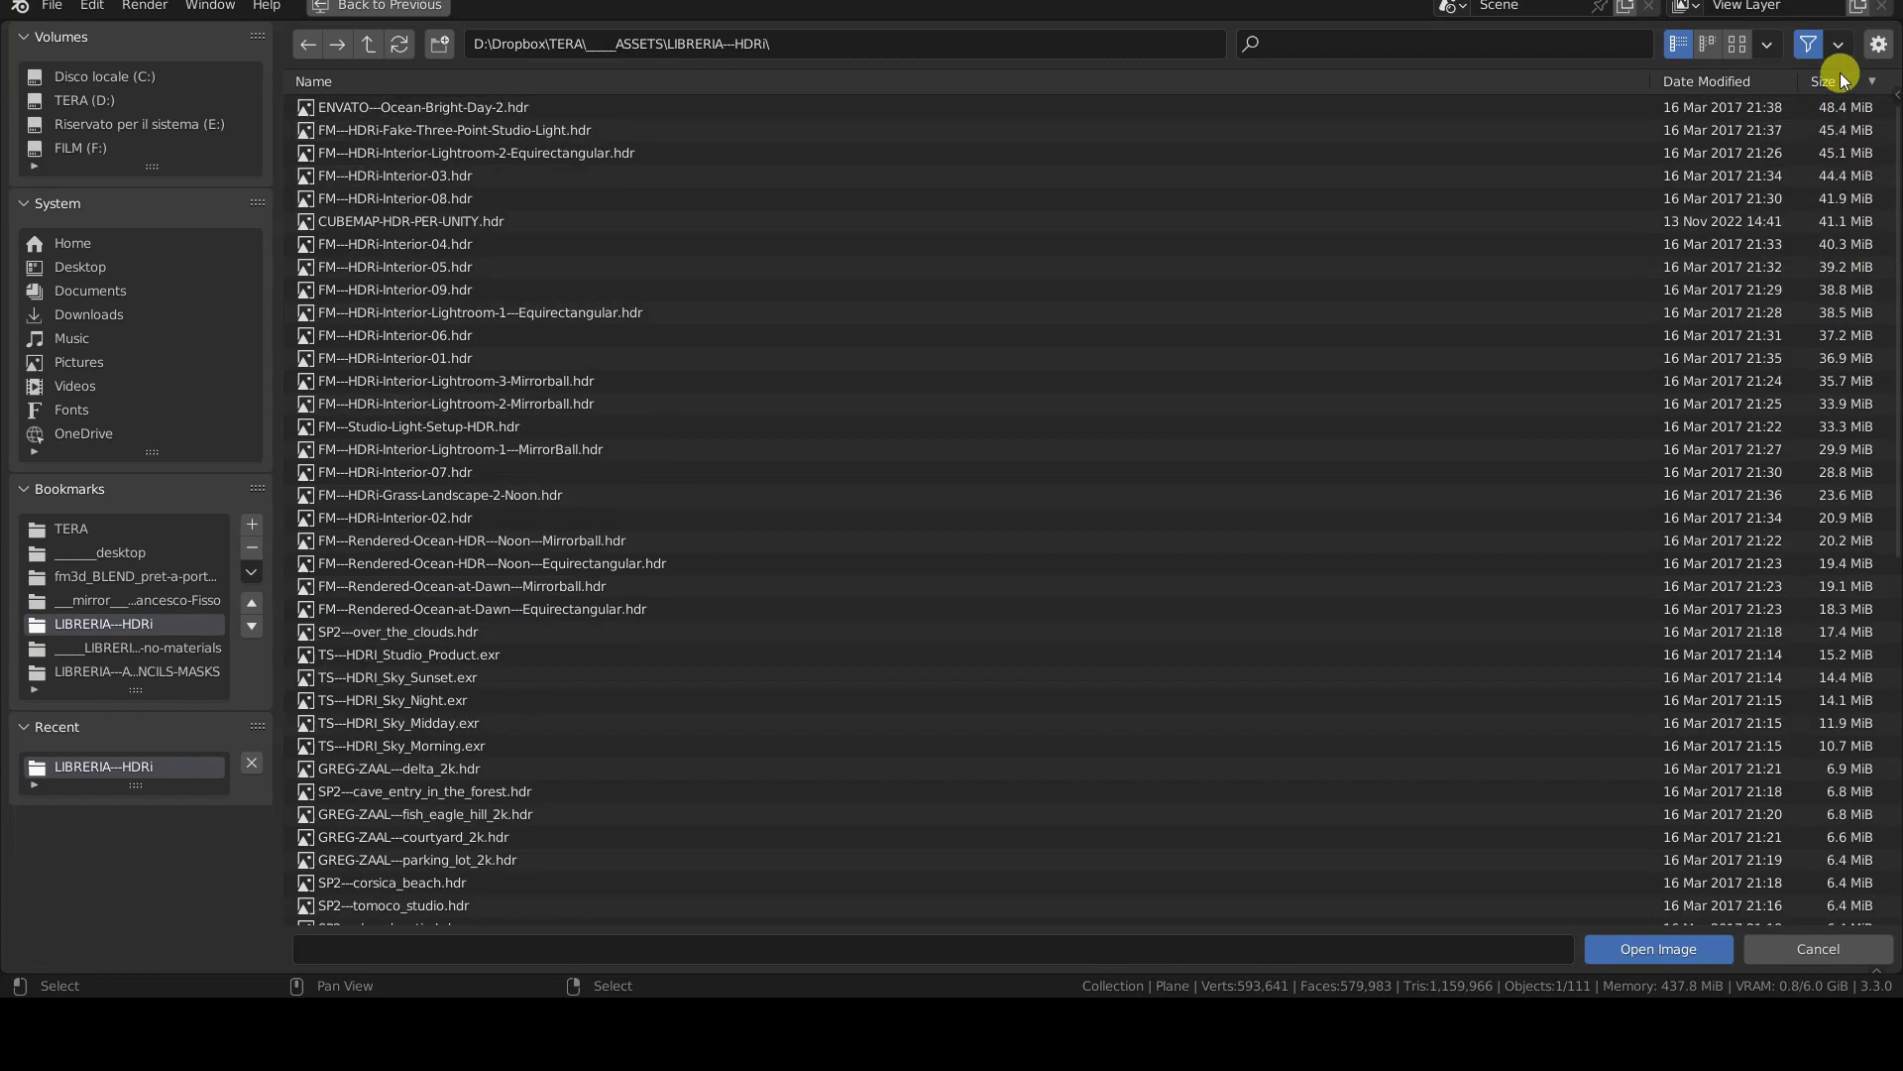
{"action": "left_click", "coordinate": [1509, 89]}
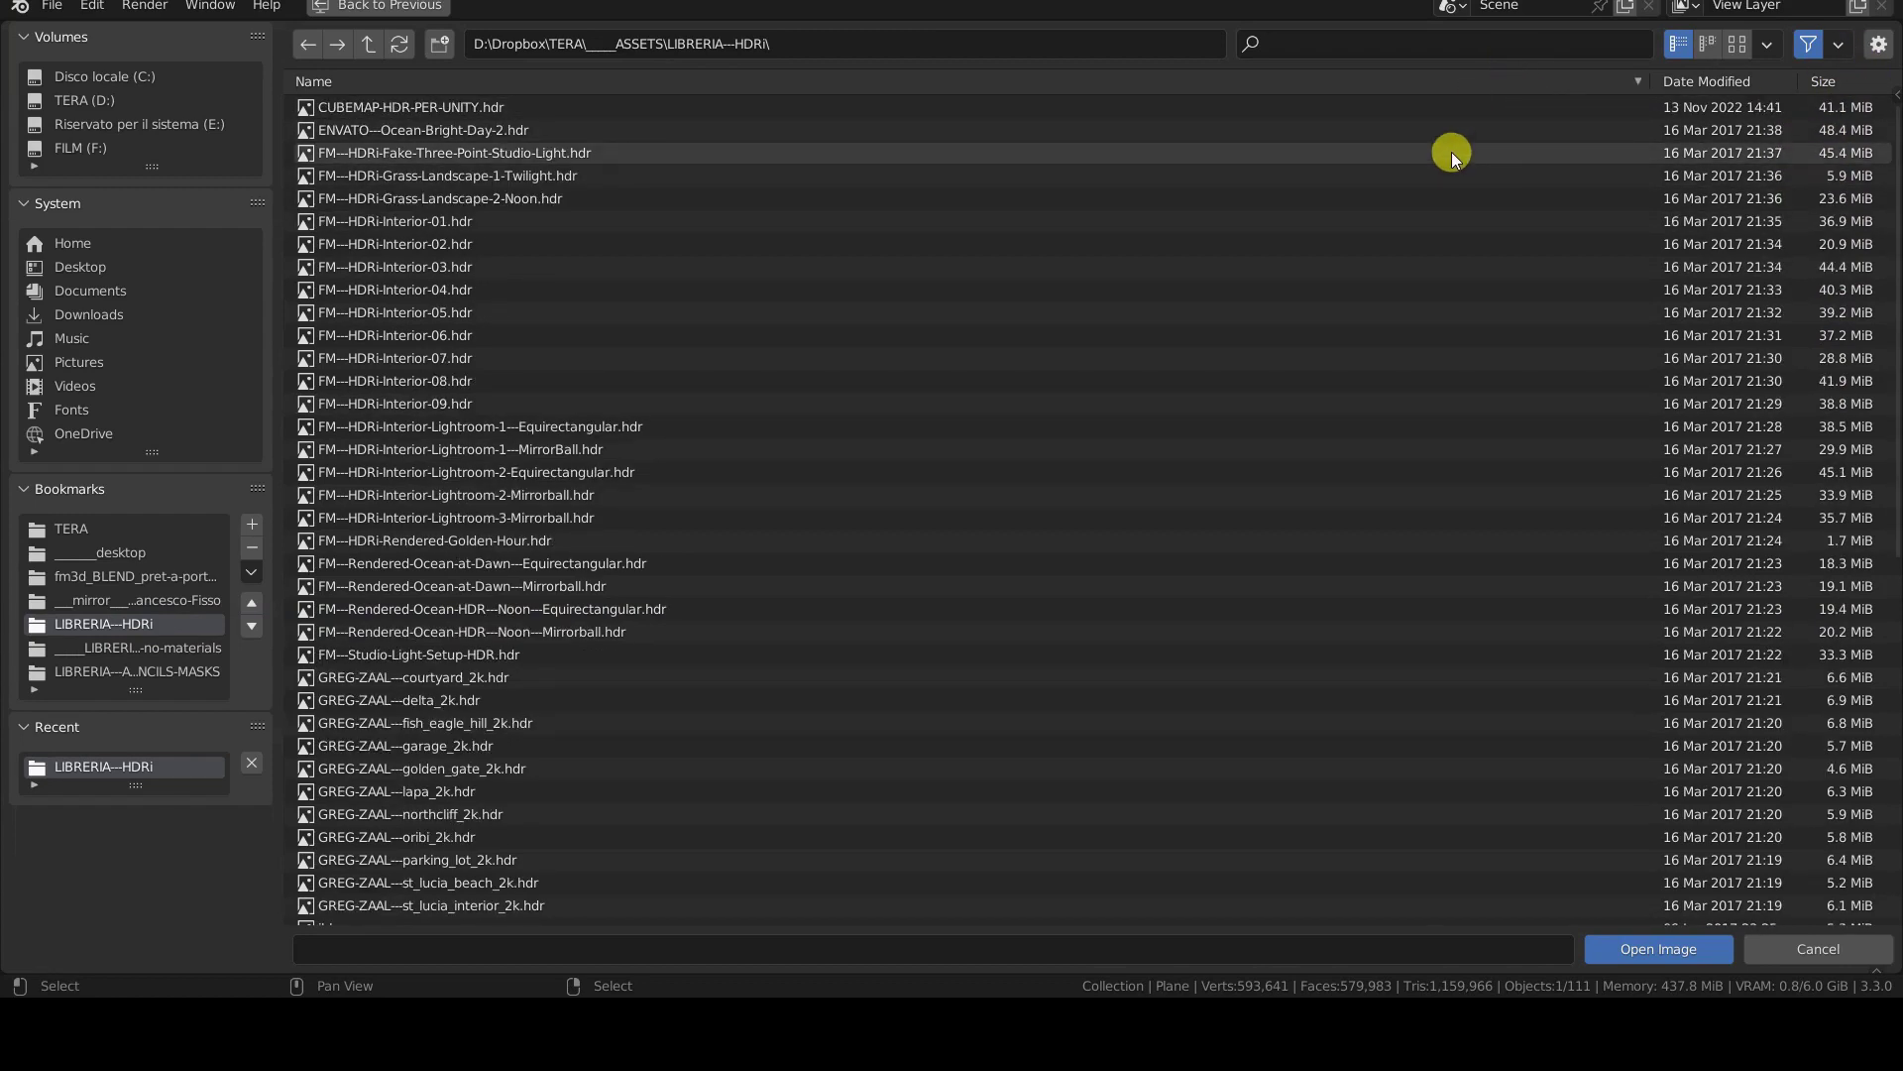
{"action": "scroll", "coordinate": [1212, 456], "scroll_direction": "down", "scroll_amount": 10}
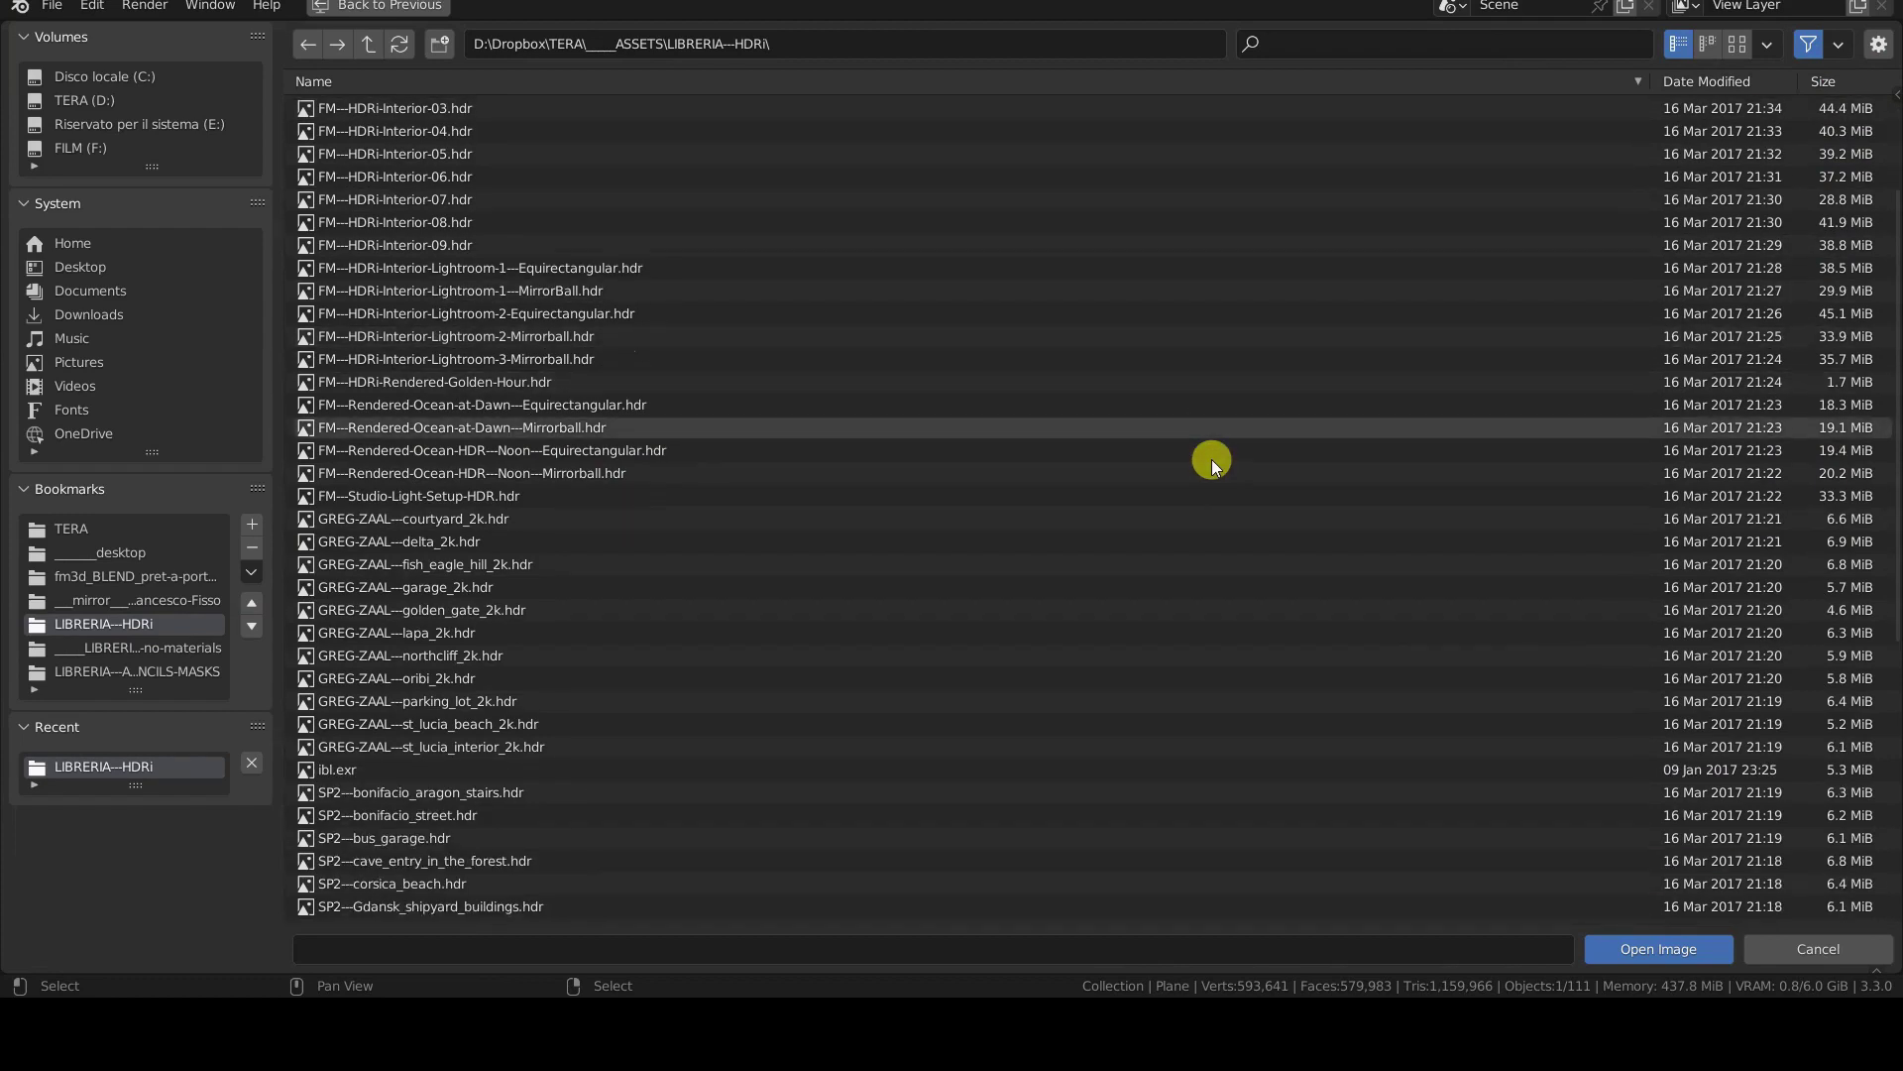
{"action": "scroll", "coordinate": [1193, 484], "scroll_direction": "down", "scroll_amount": 1}
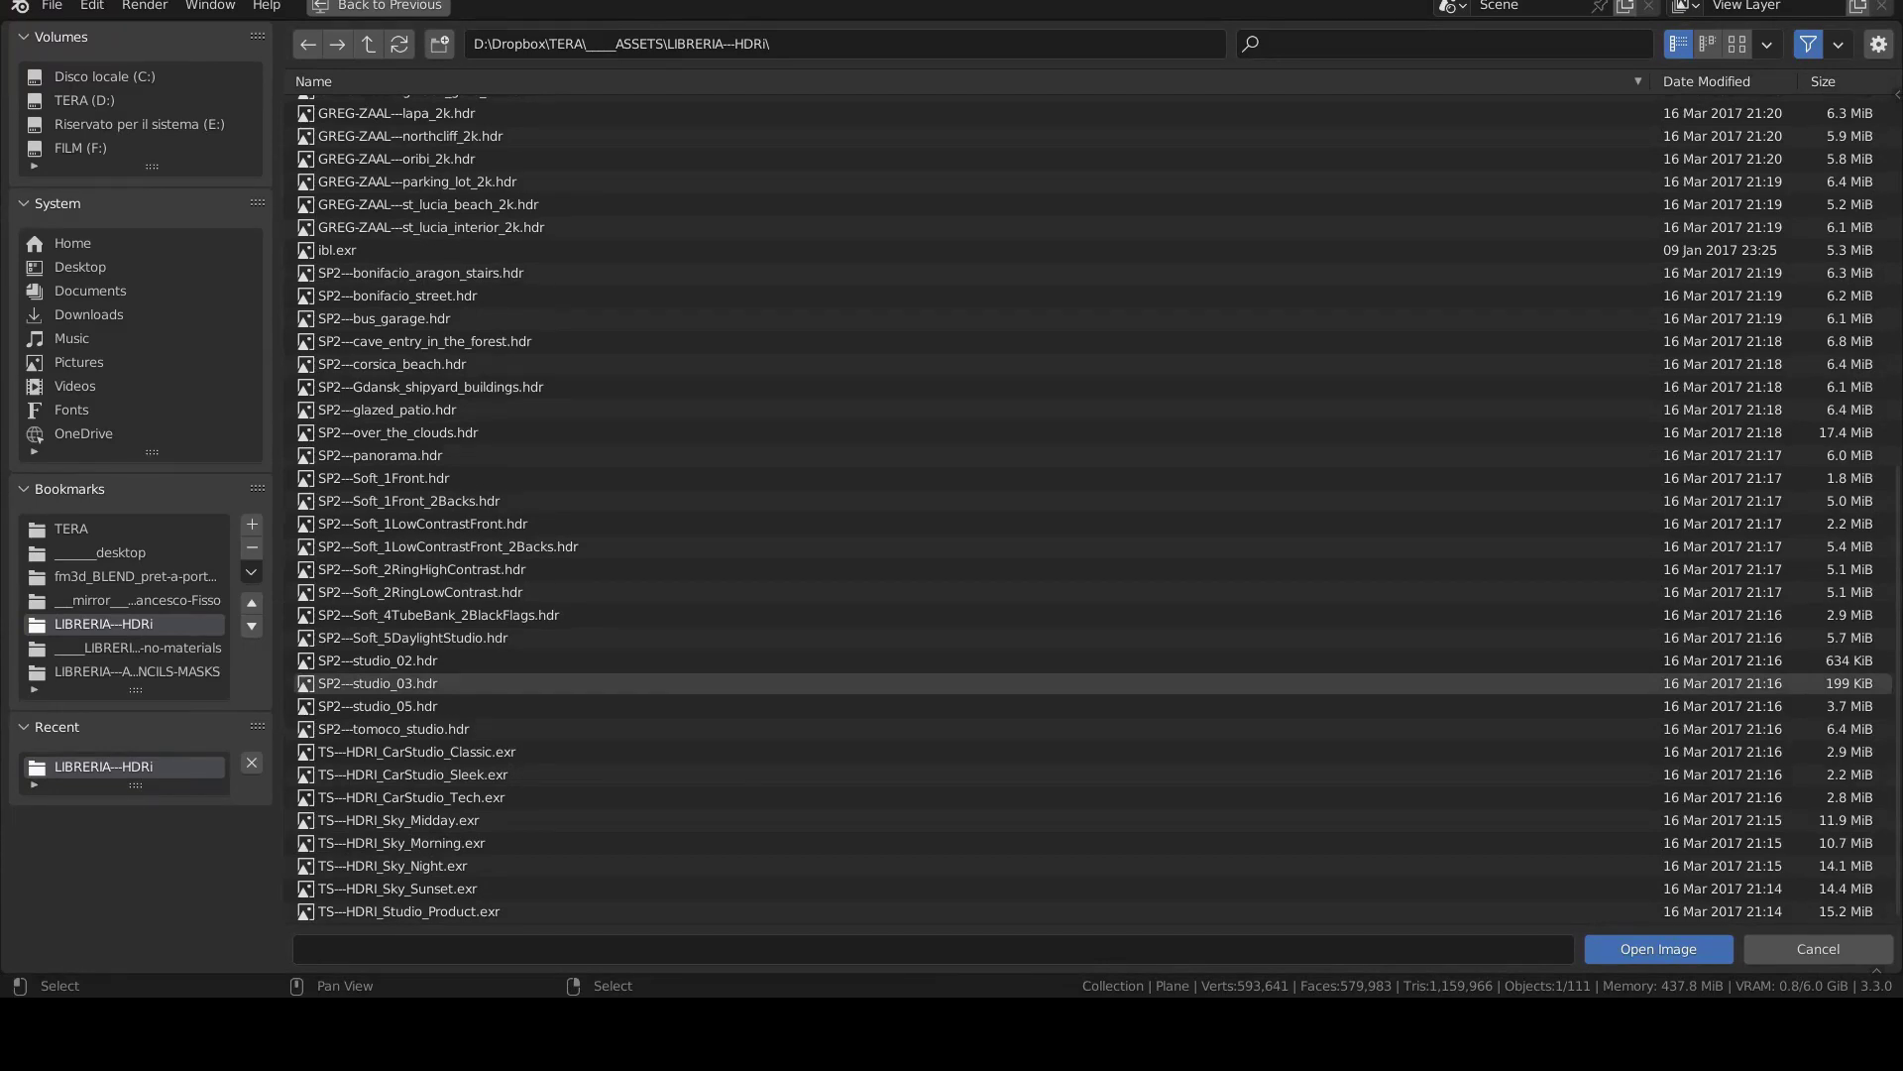
{"action": "left_click", "coordinate": [1742, 46]}
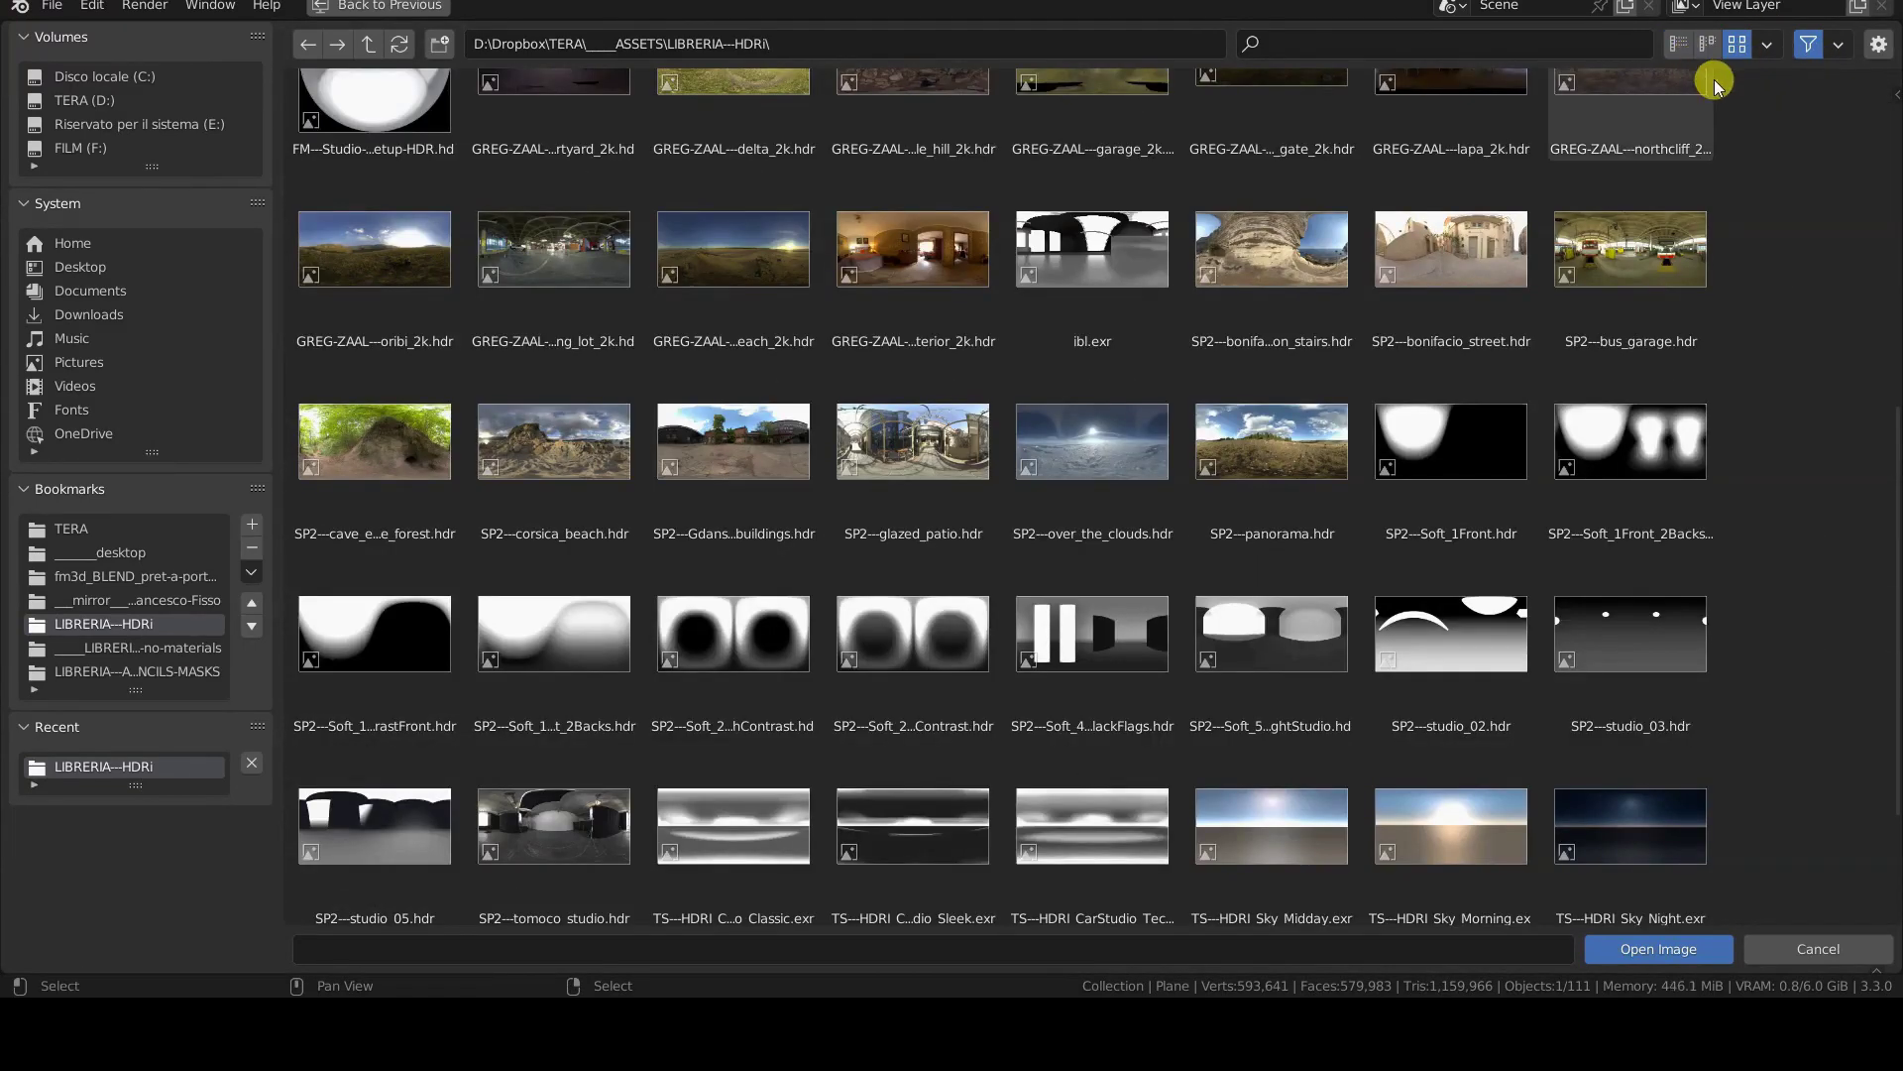
- Find SP2---panorama.hdr in the thumbnail grid and open it as the Environment Texture image
{"action": "scroll", "coordinate": [1507, 627], "scroll_direction": "up", "scroll_amount": 5}
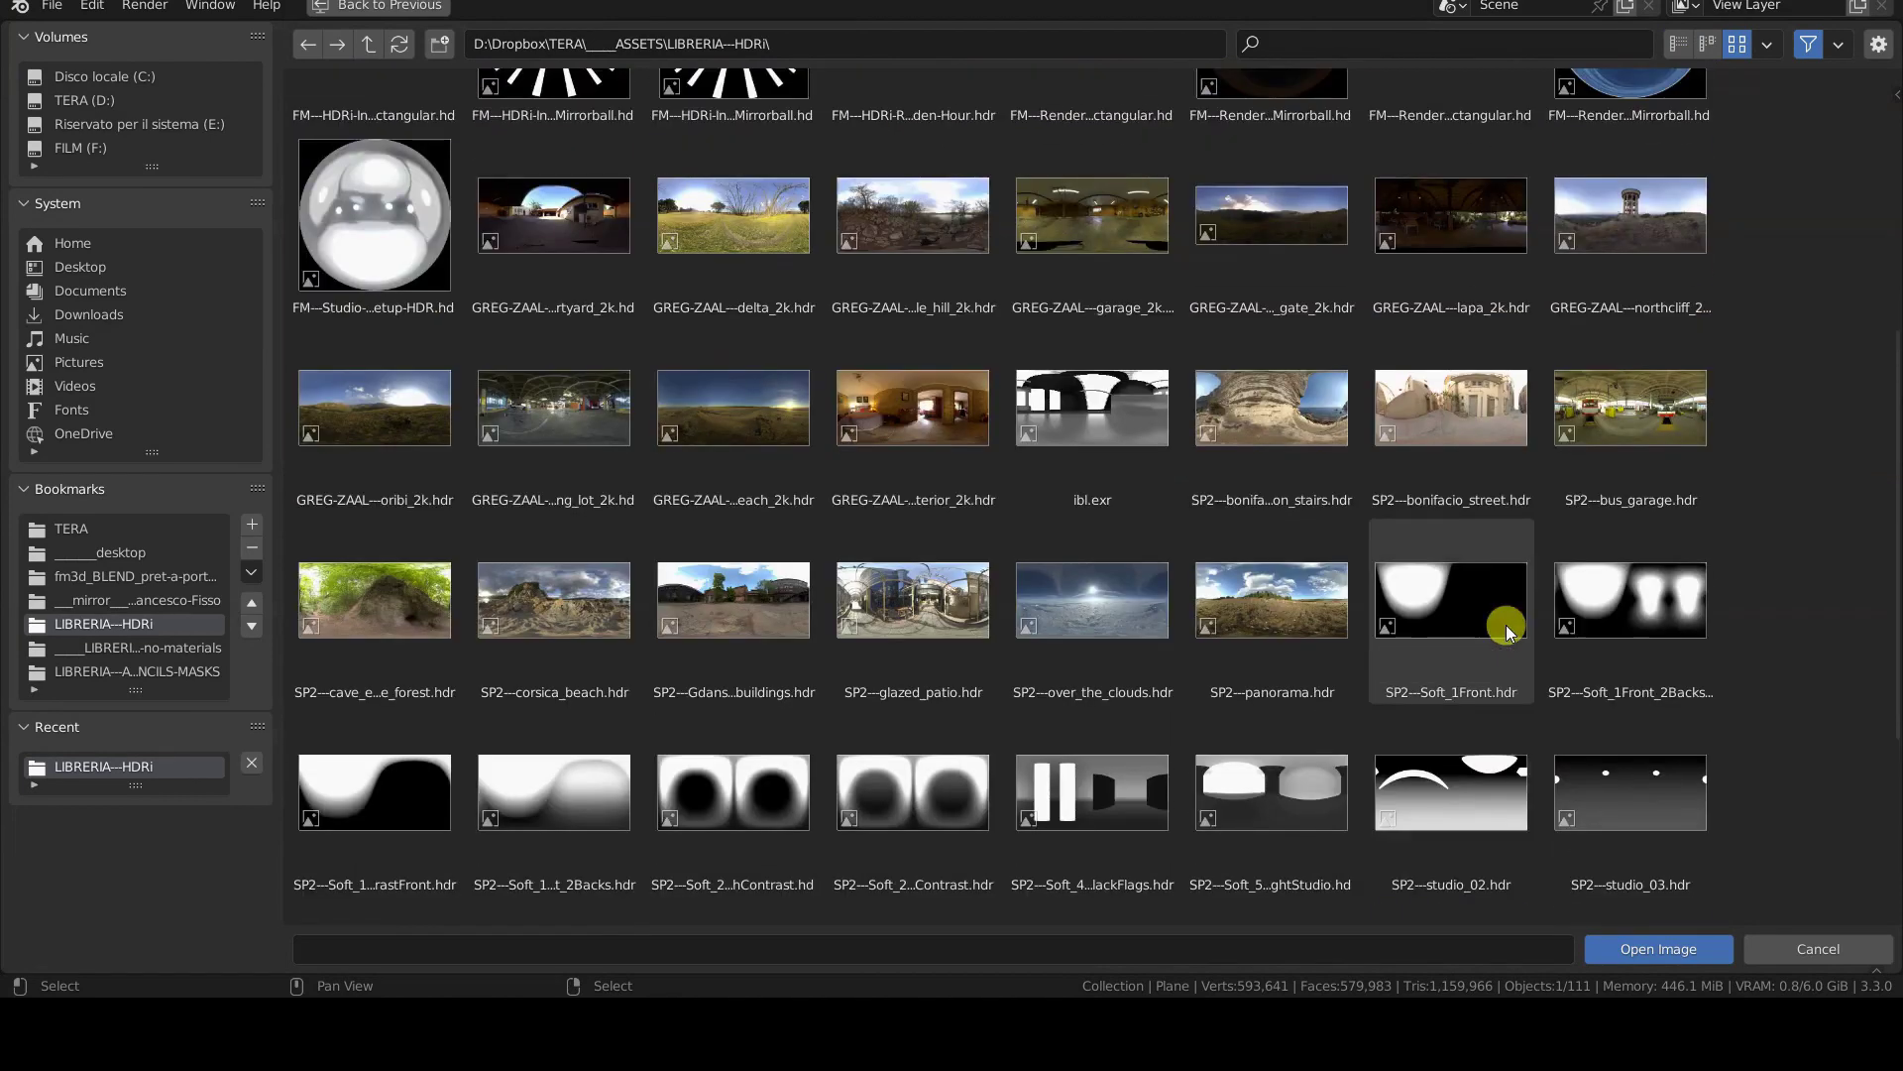
{"action": "scroll", "coordinate": [1507, 632], "scroll_direction": "up", "scroll_amount": 2}
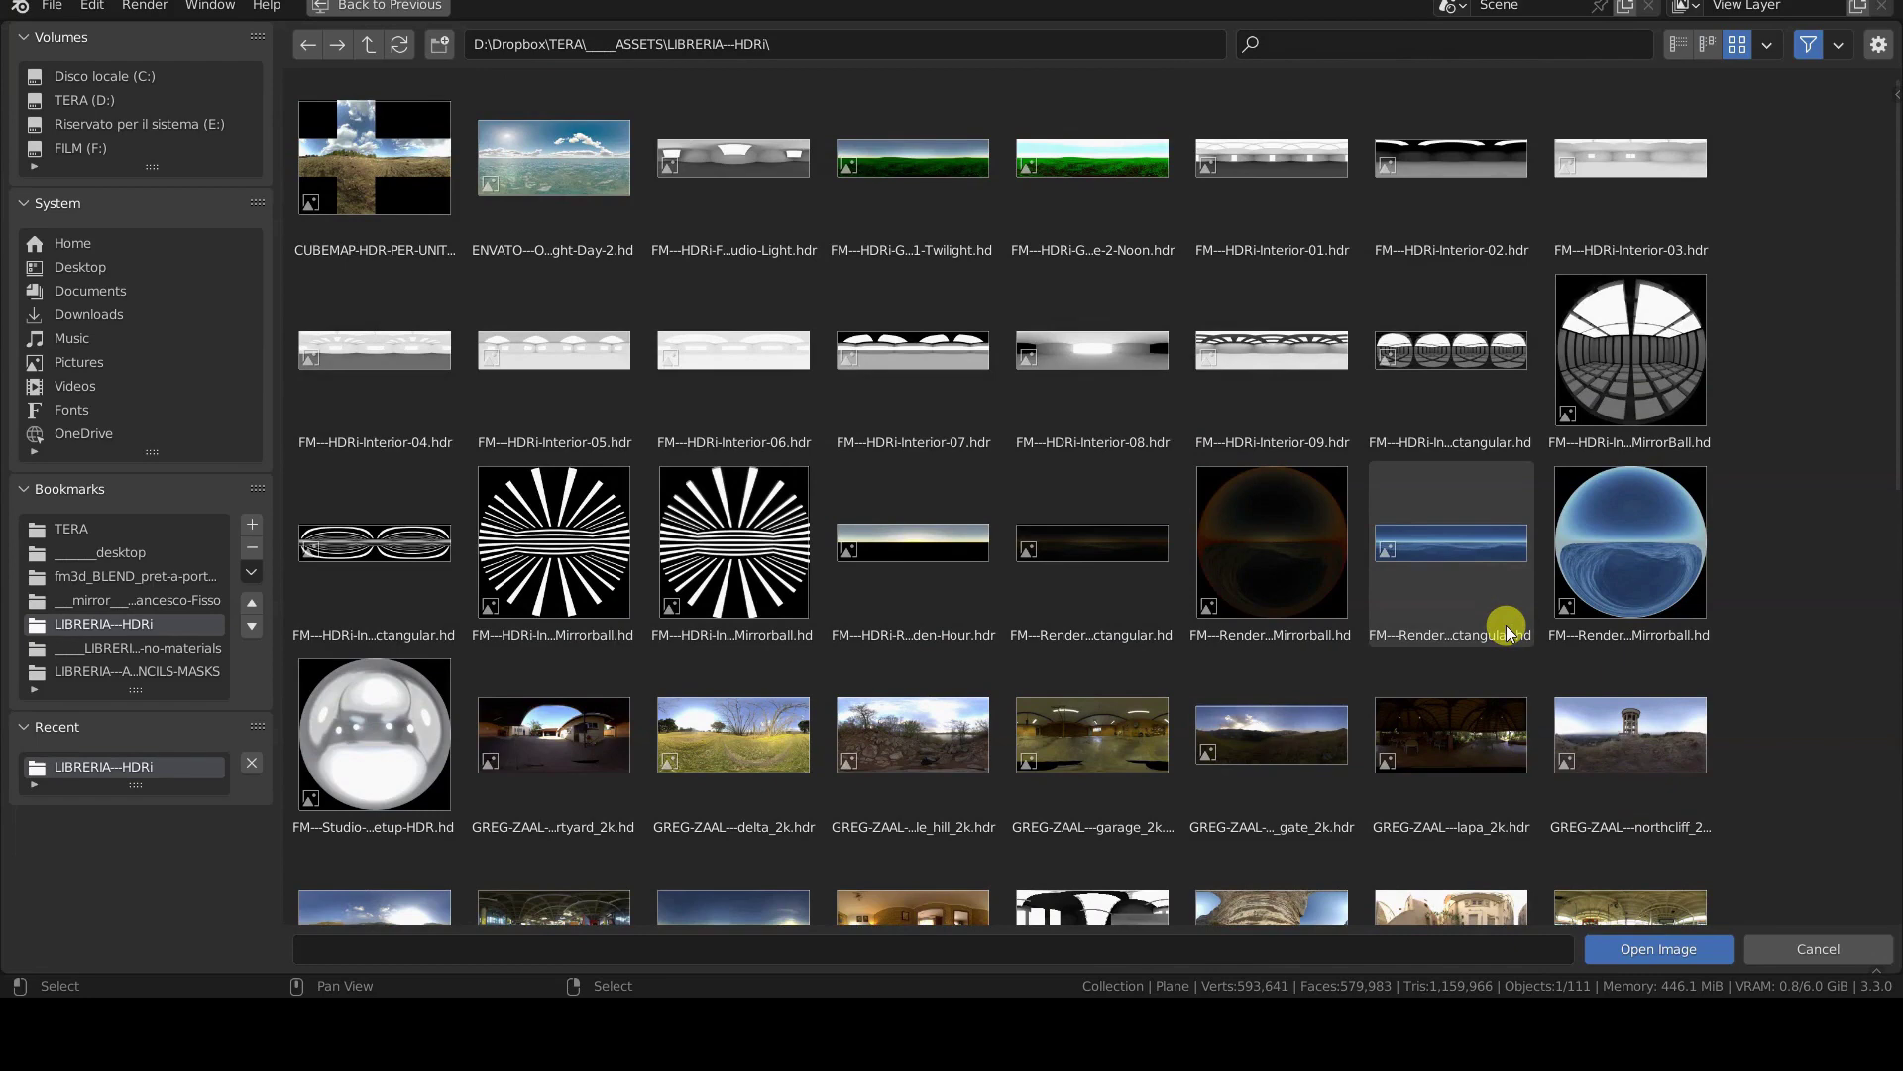
{"action": "scroll", "coordinate": [1507, 629], "scroll_direction": "down", "scroll_amount": 2}
{"action": "scroll", "coordinate": [1507, 629], "scroll_direction": "down", "scroll_amount": 2}
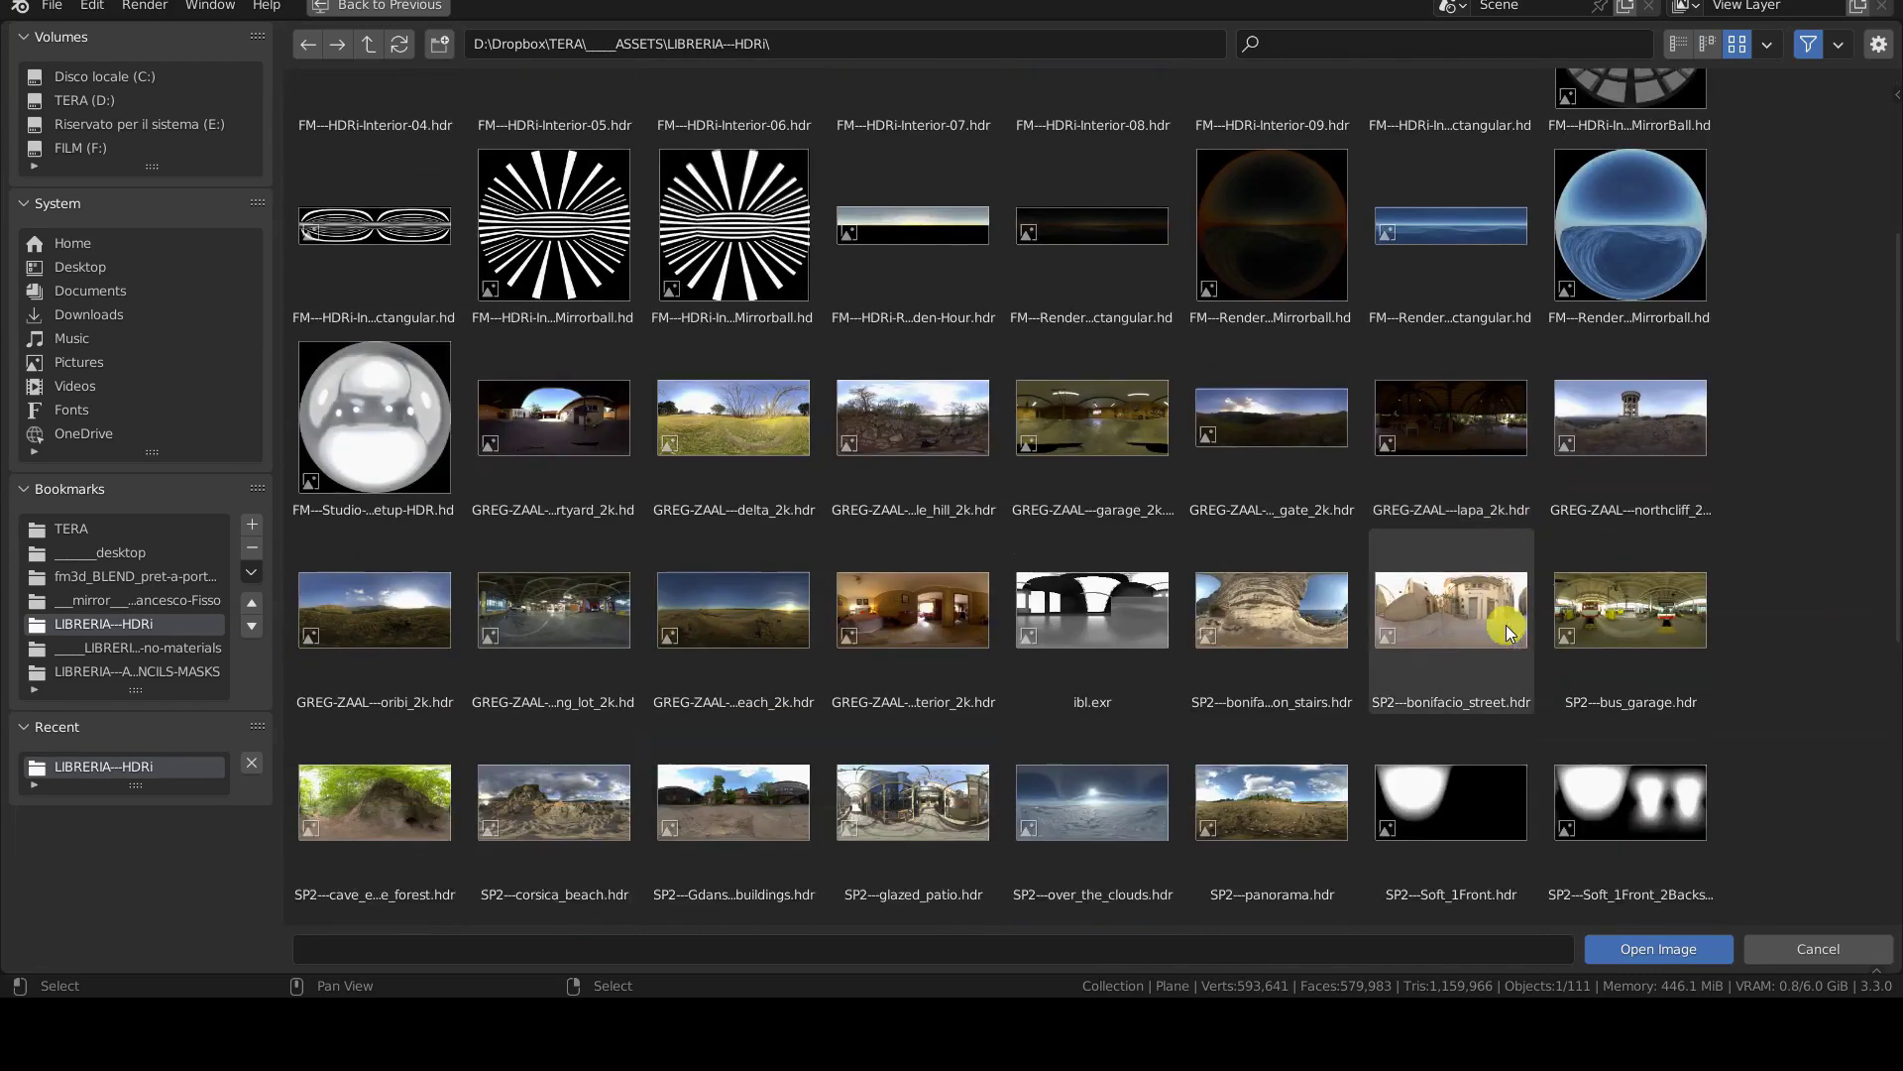
{"action": "scroll", "coordinate": [1507, 624], "scroll_direction": "down", "scroll_amount": 2}
{"action": "scroll", "coordinate": [1507, 624], "scroll_direction": "down", "scroll_amount": 2}
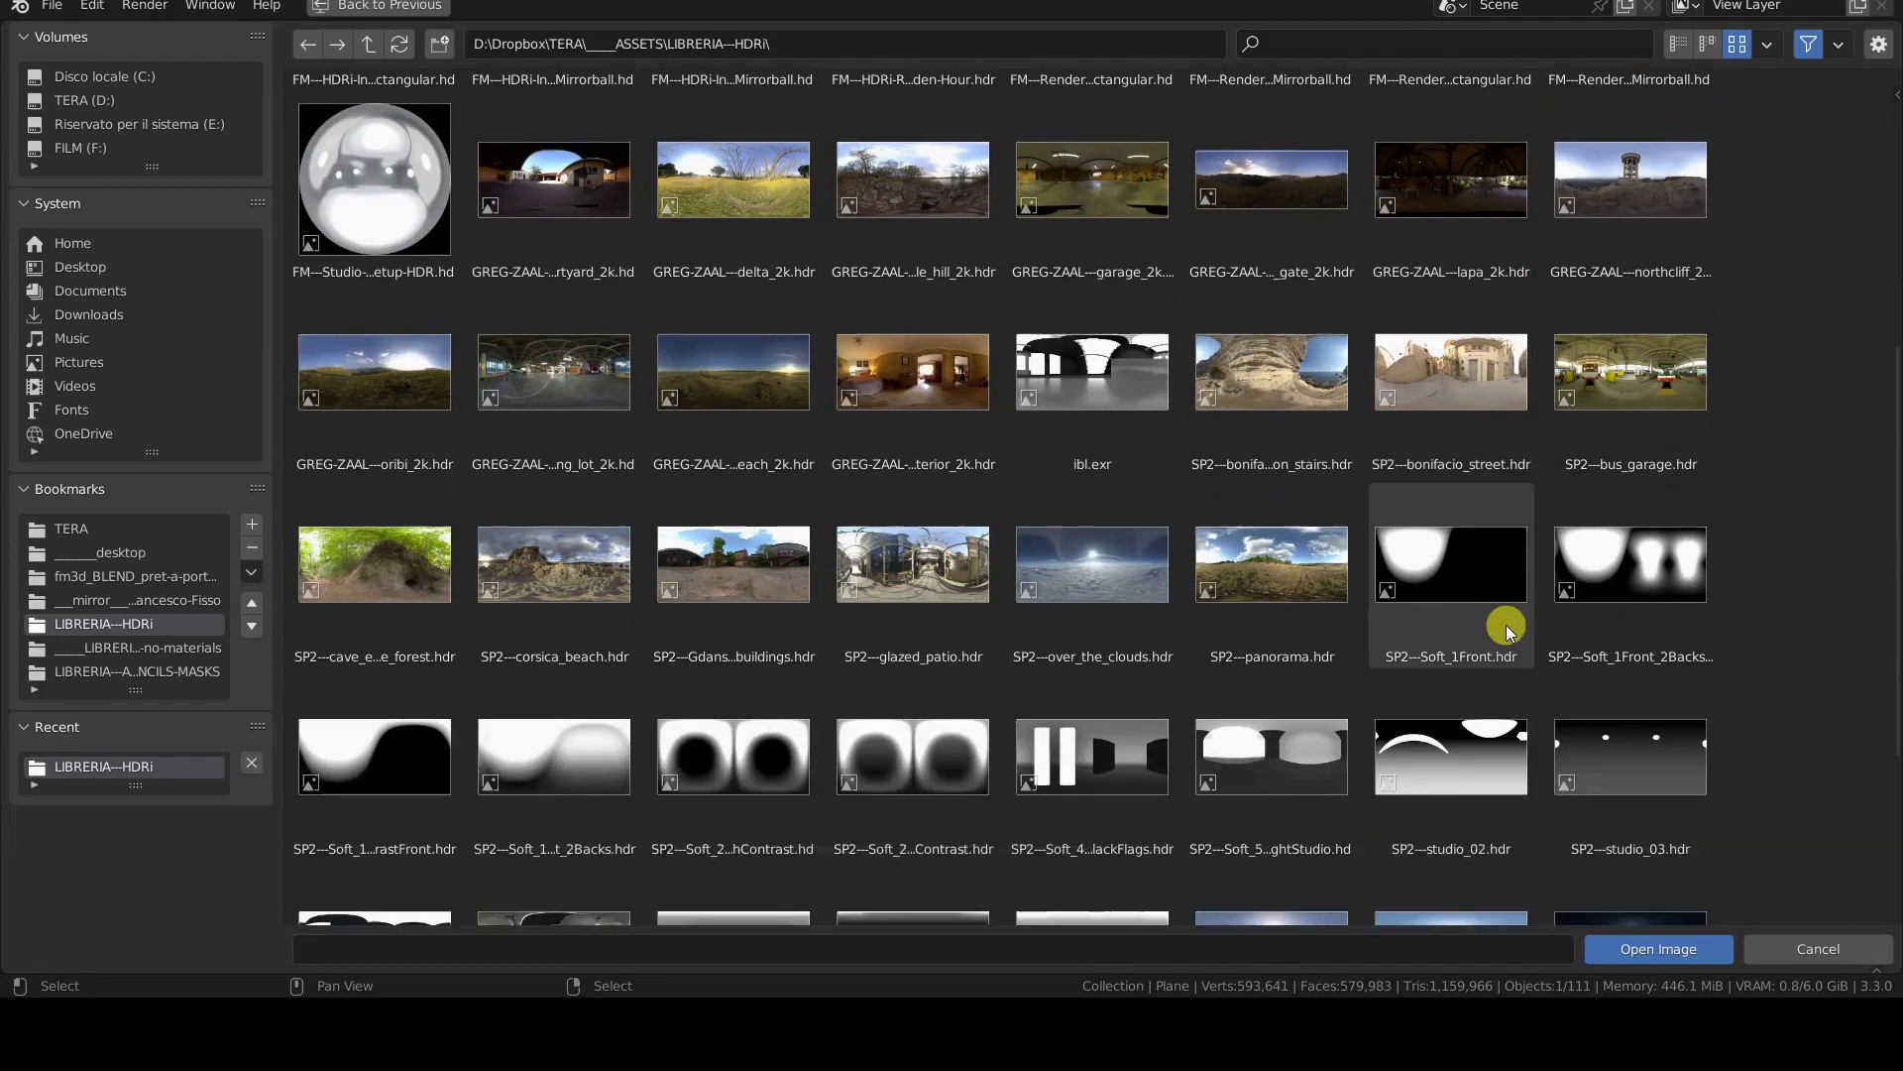
{"action": "scroll", "coordinate": [1507, 624], "scroll_direction": "down", "scroll_amount": 3}
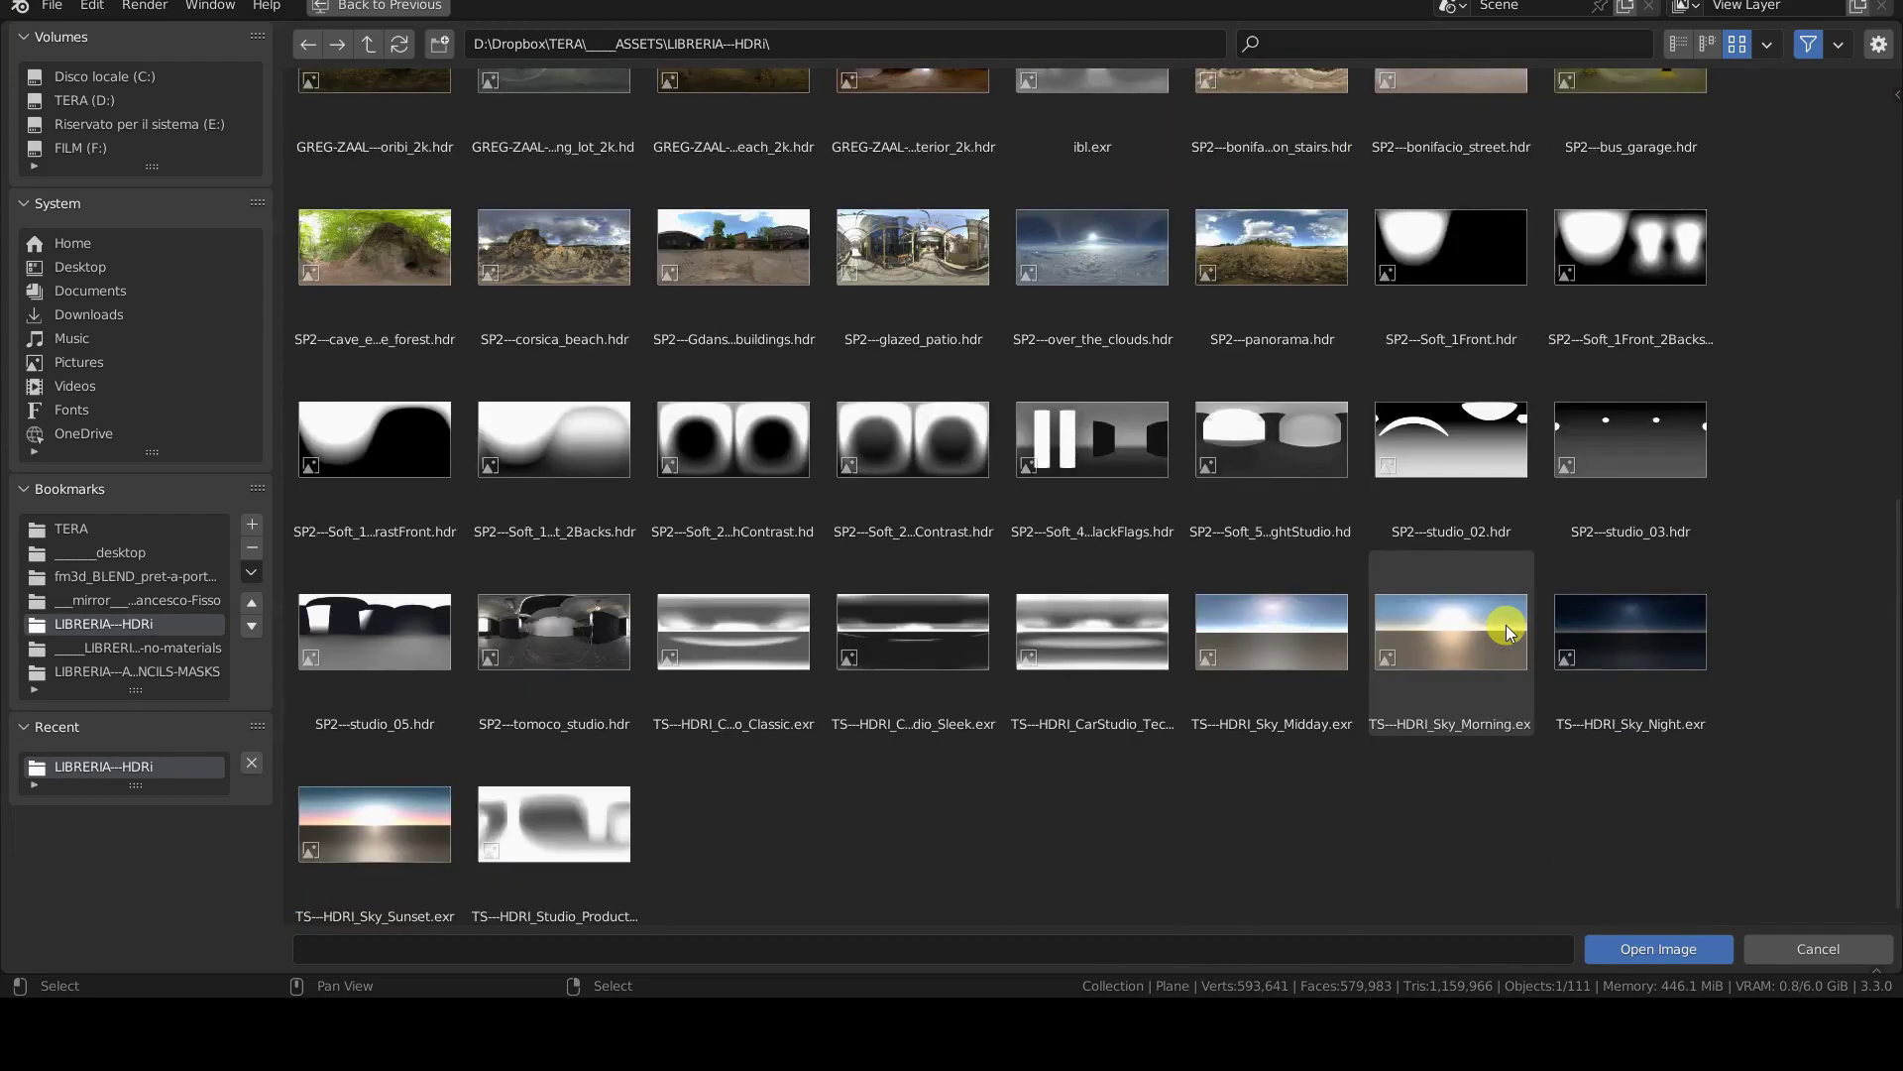
{"action": "left_click", "coordinate": [1329, 297]}
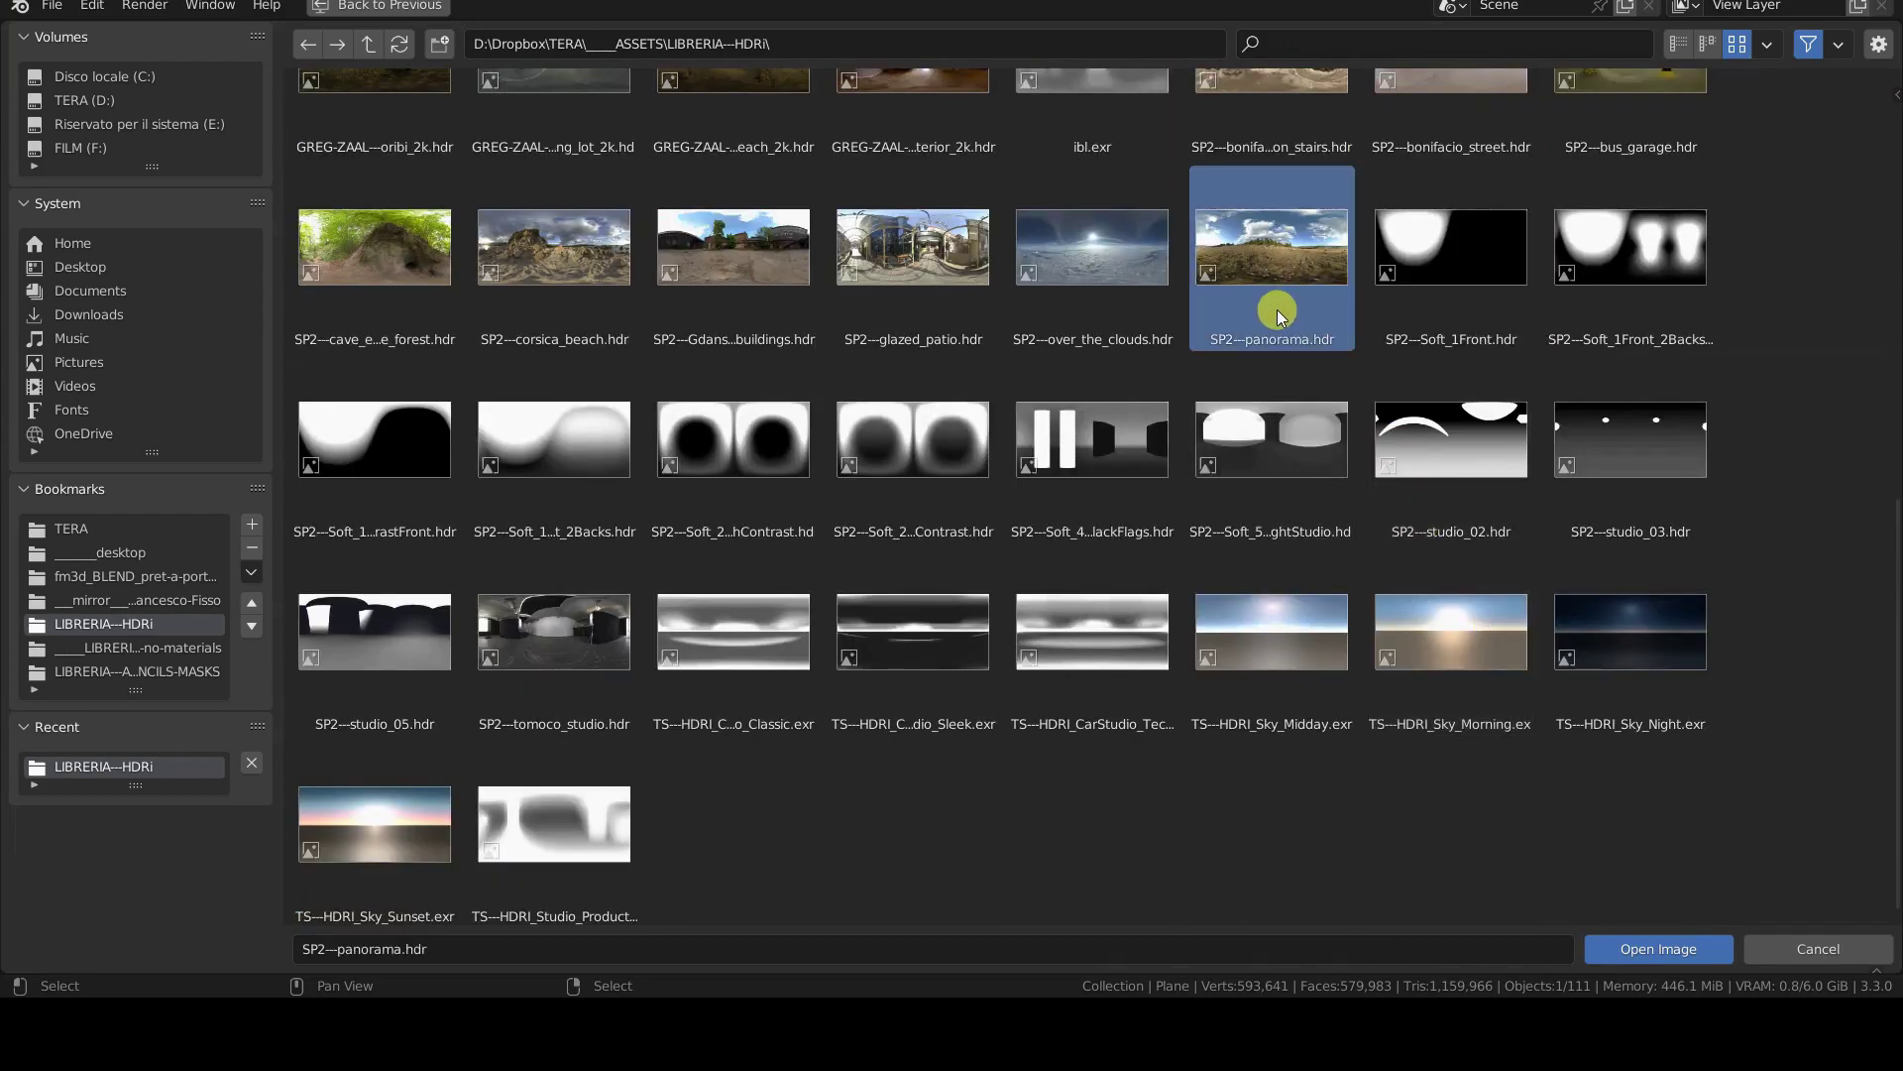
{"action": "left_click", "coordinate": [1622, 952]}
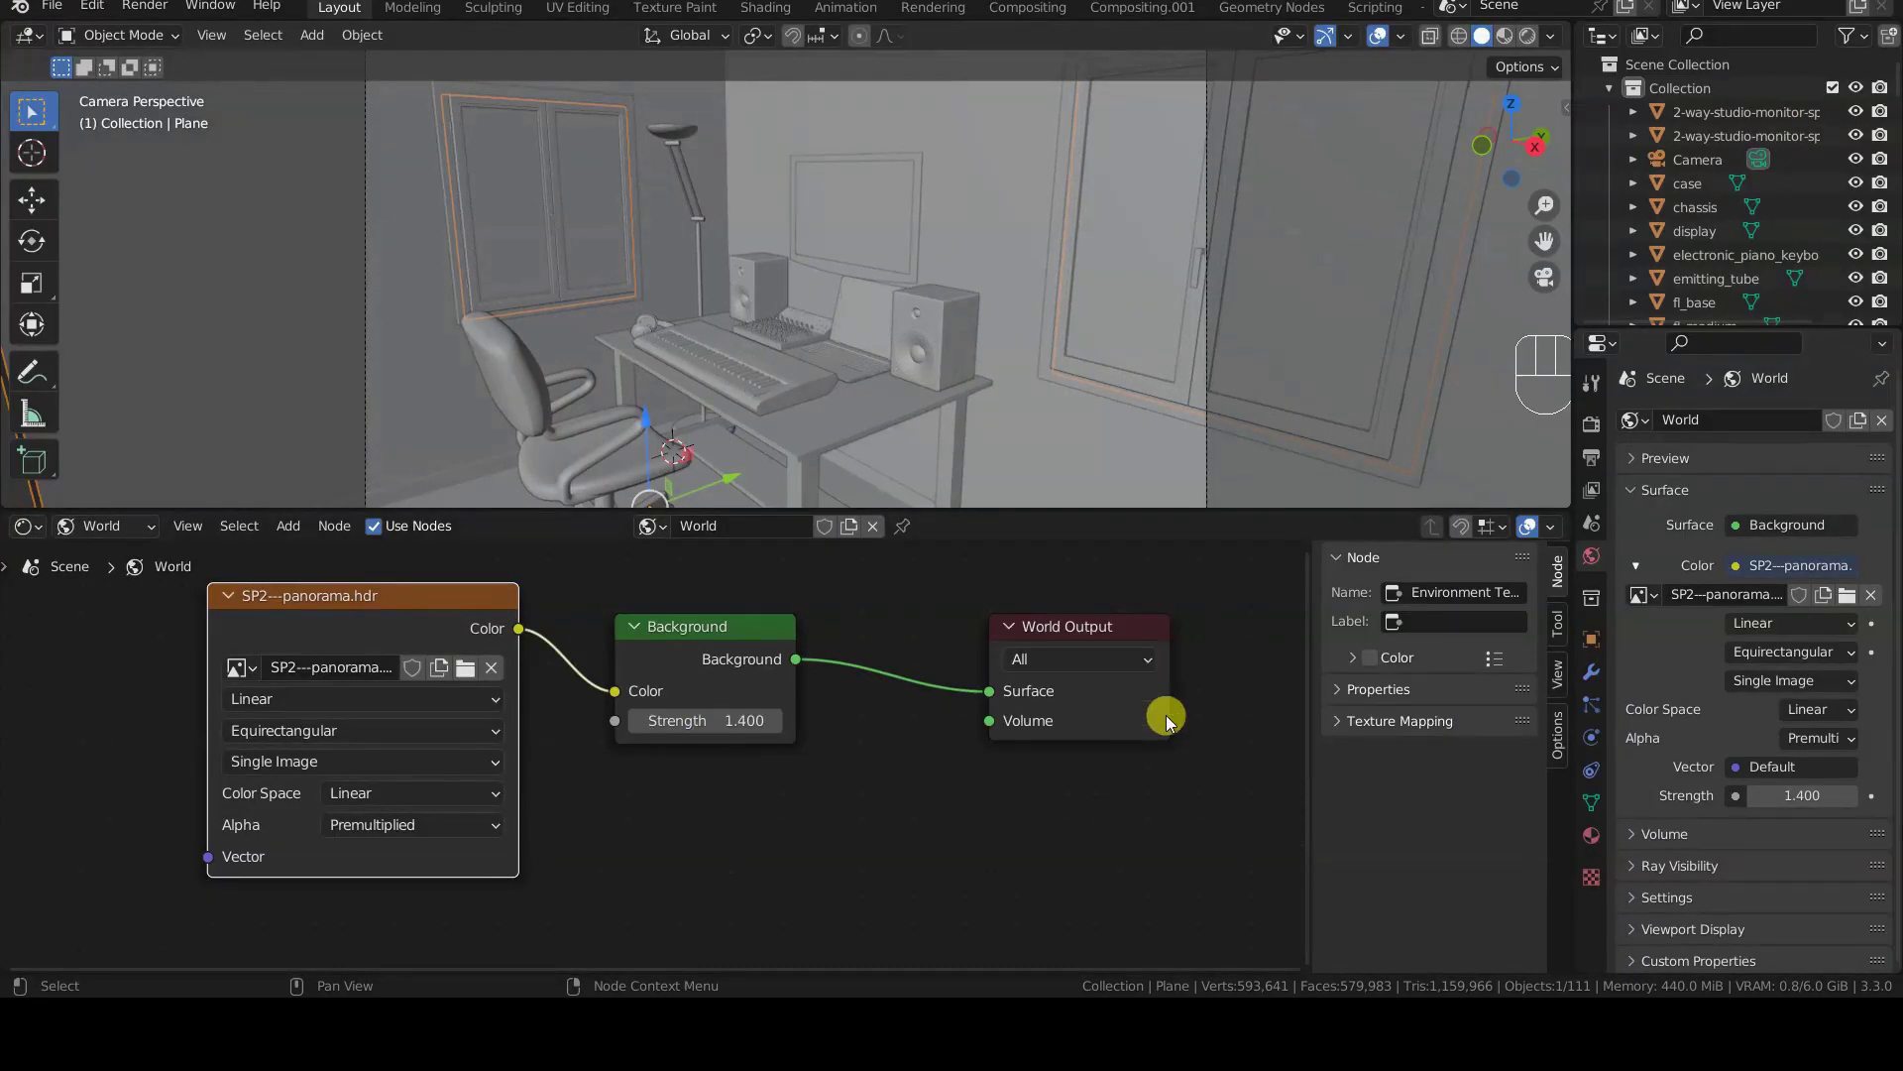
- Keep the Equirectangular projection and switch the viewport to Rendered shading
{"action": "left_click", "coordinate": [1850, 660]}
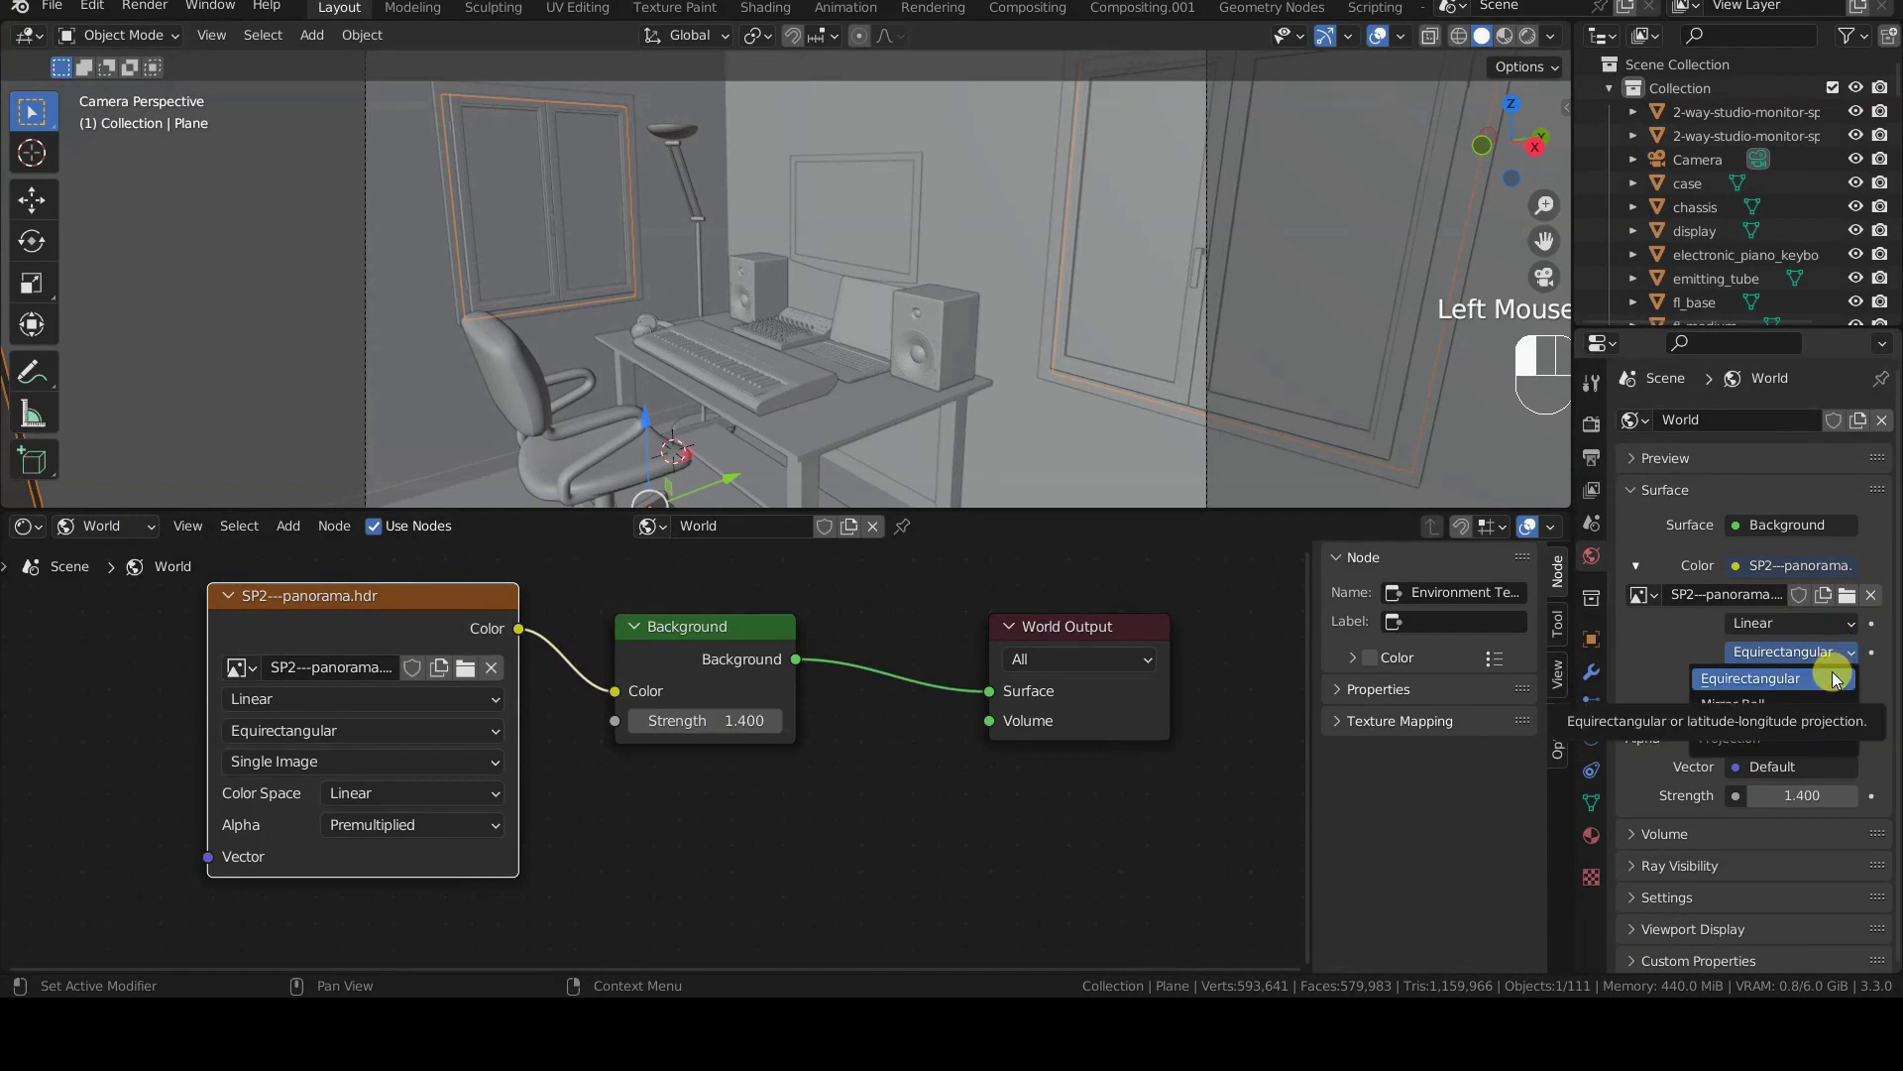
{"action": "left_click", "coordinate": [1656, 634]}
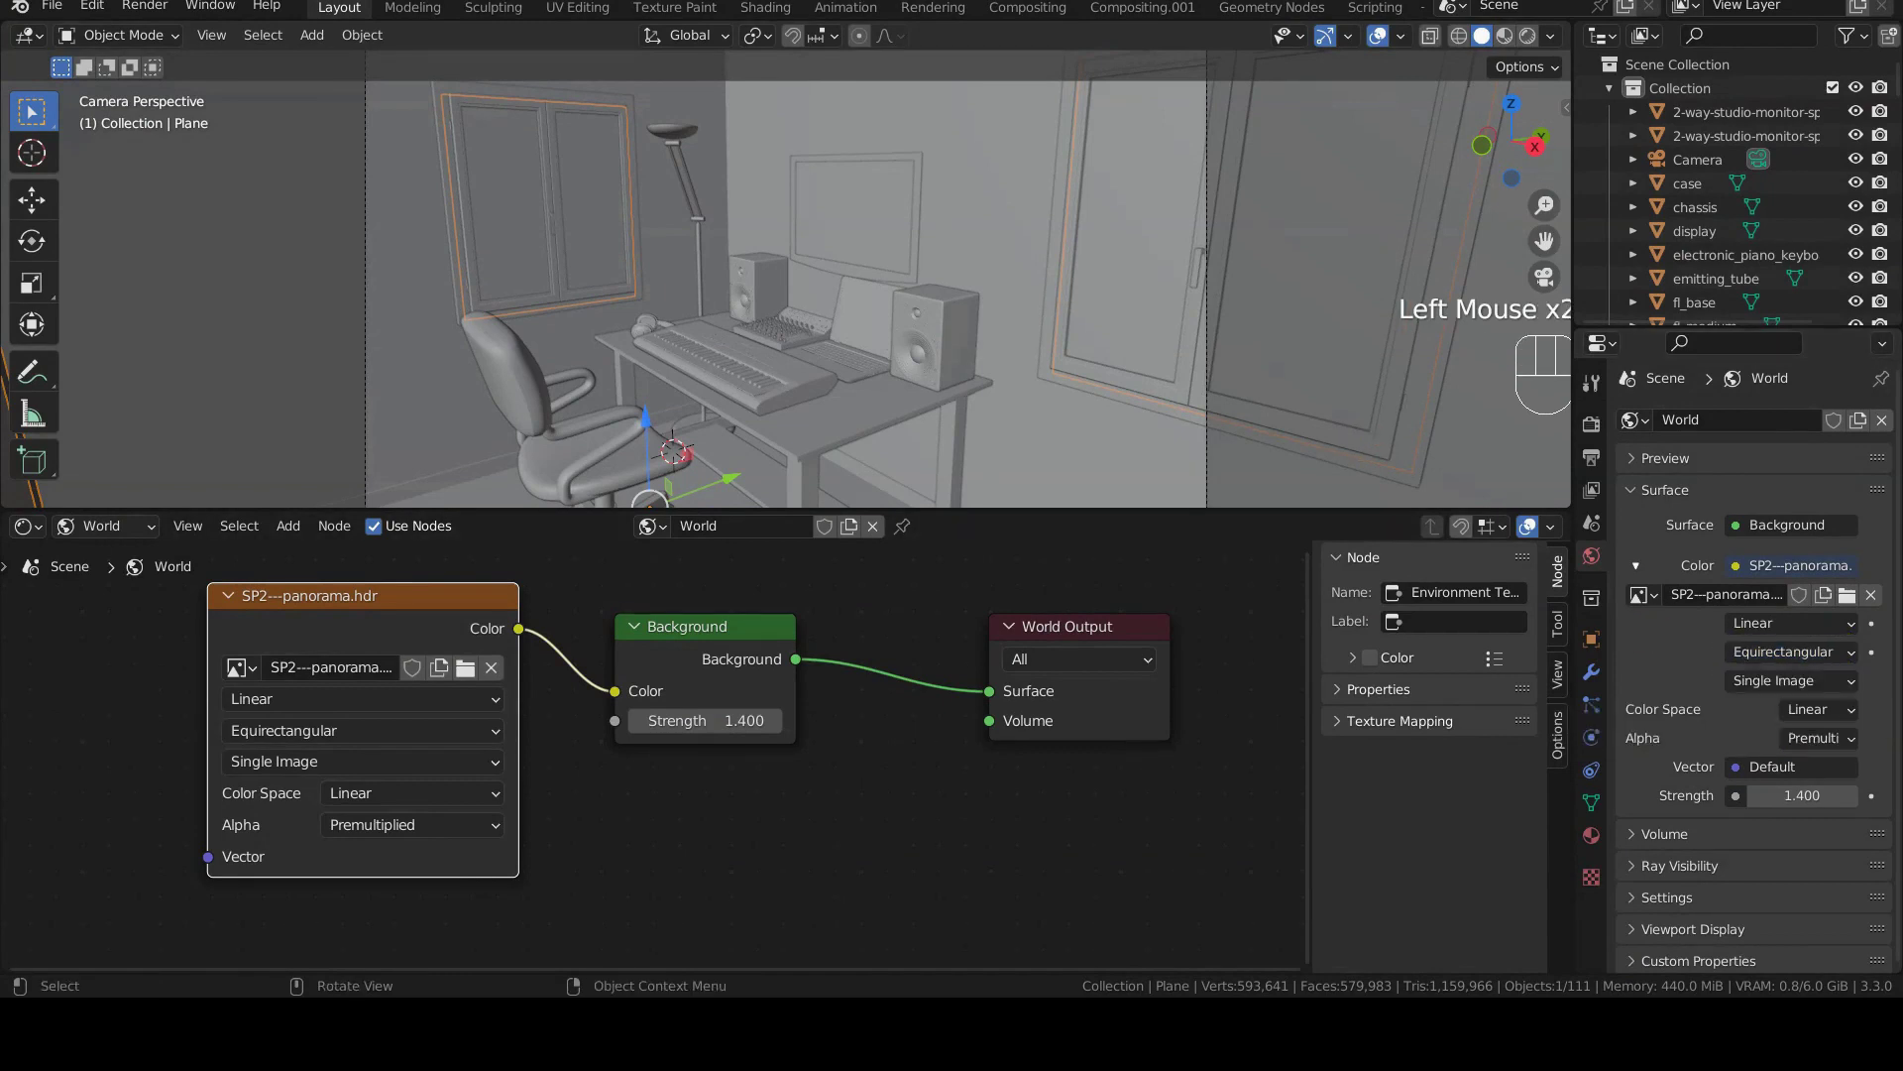
{"action": "key", "text": "z"}
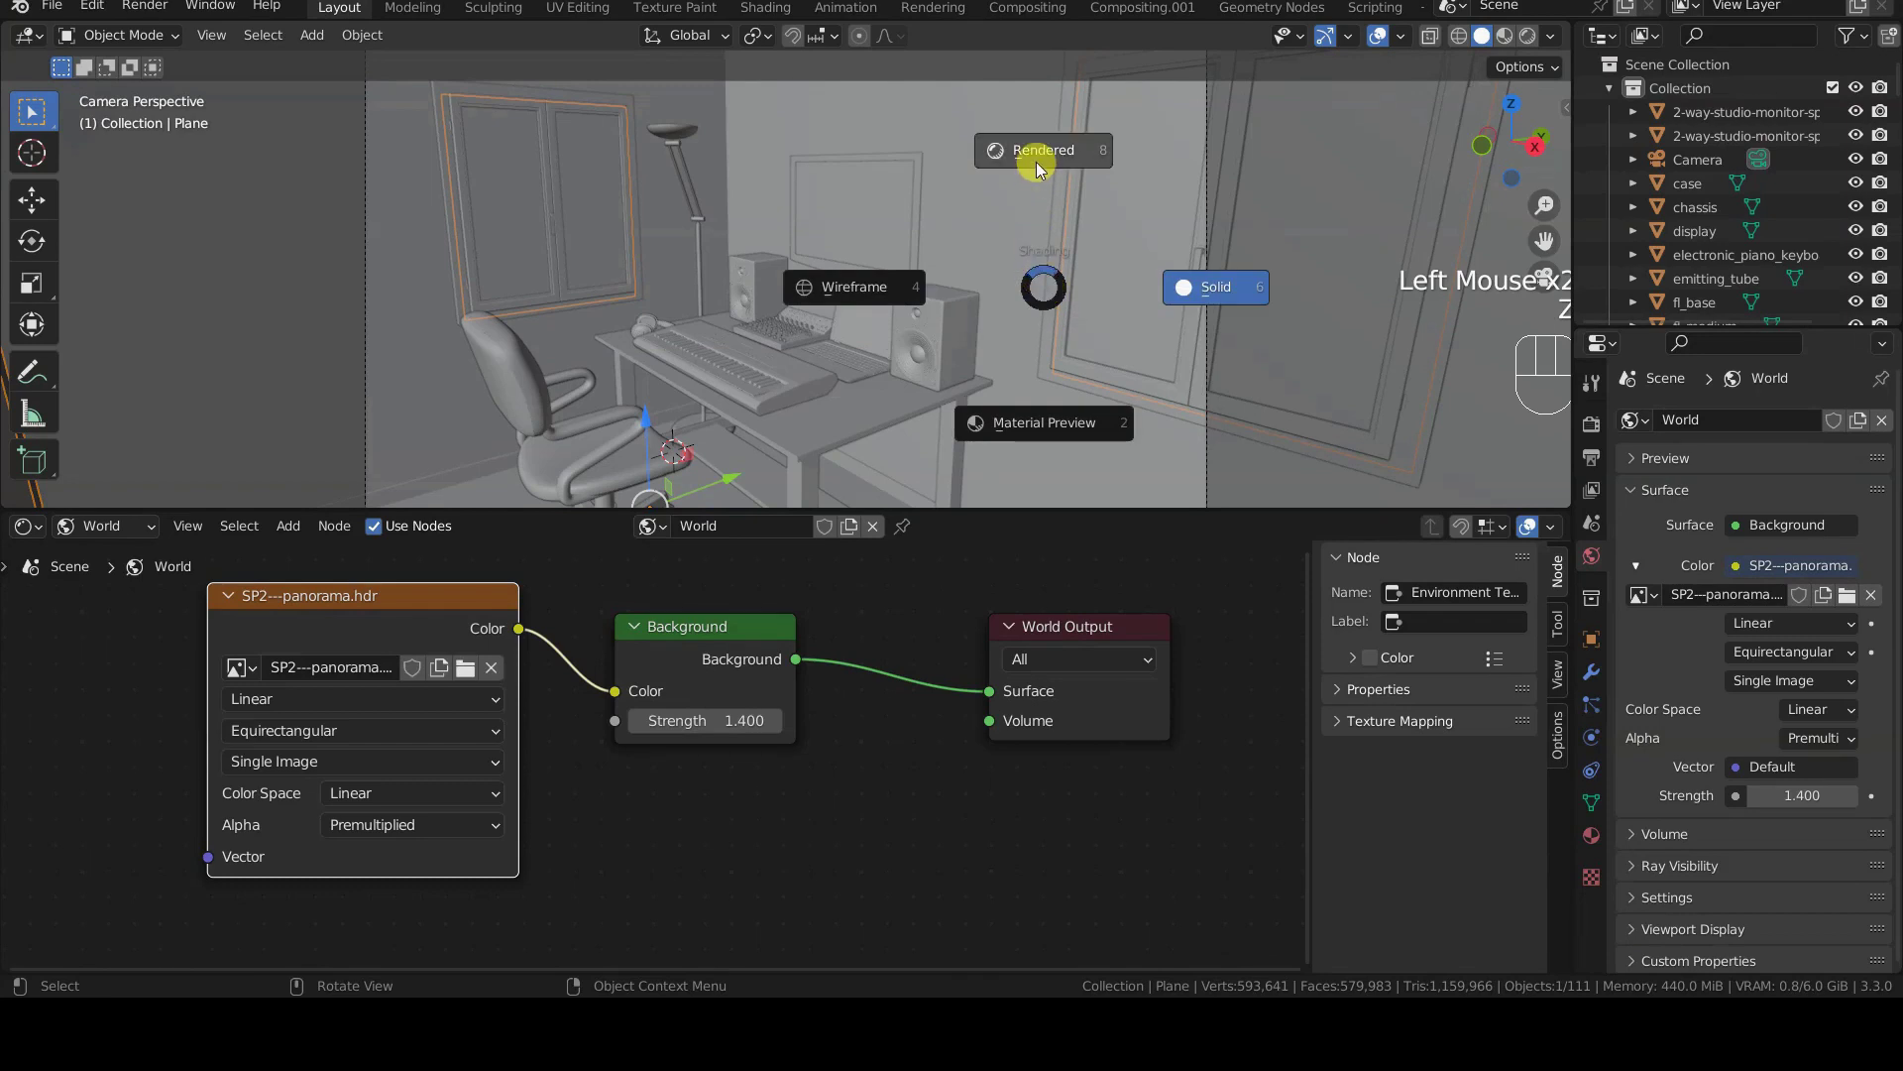
{"action": "left_click", "coordinate": [1038, 168]}
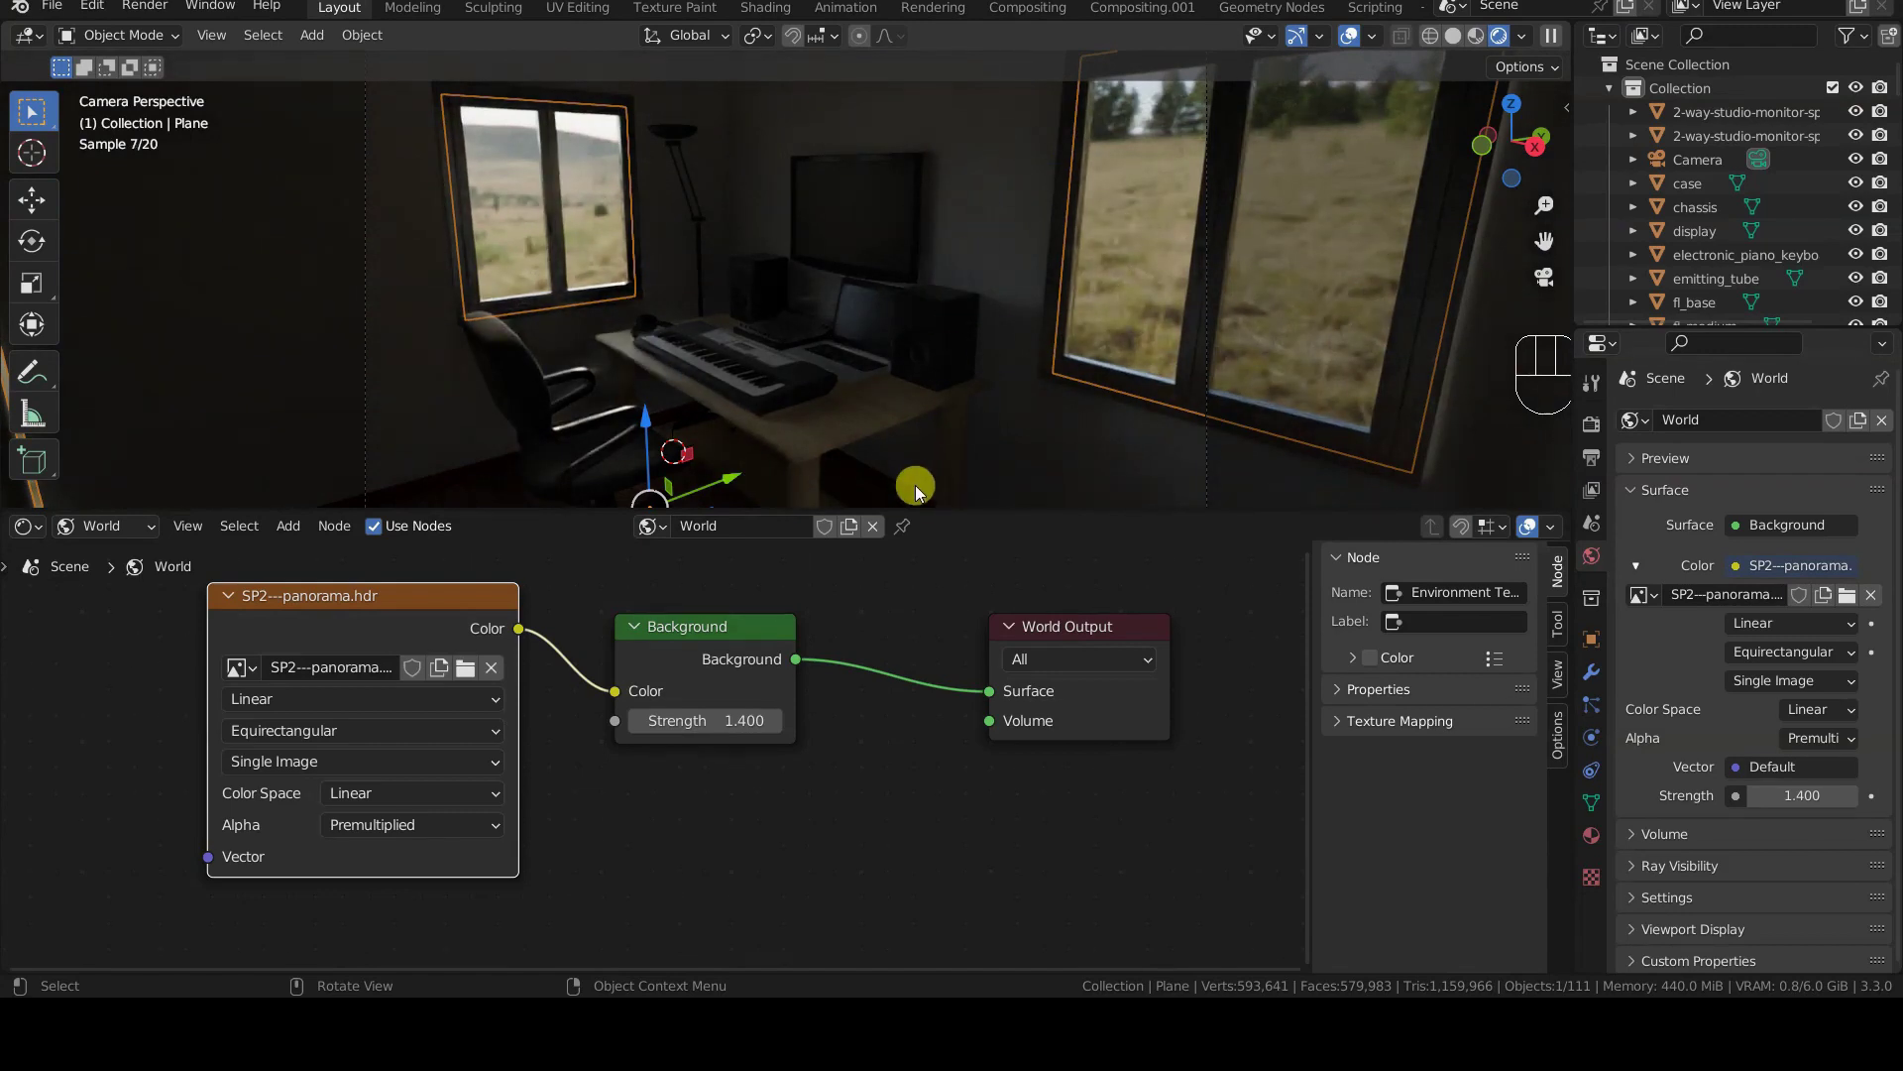
- Enlarge the 3D view, centre the world nodes, and check the image's color space options
{"action": "left_click_drag", "start_coordinate": [912, 505], "coordinate": [913, 592]}
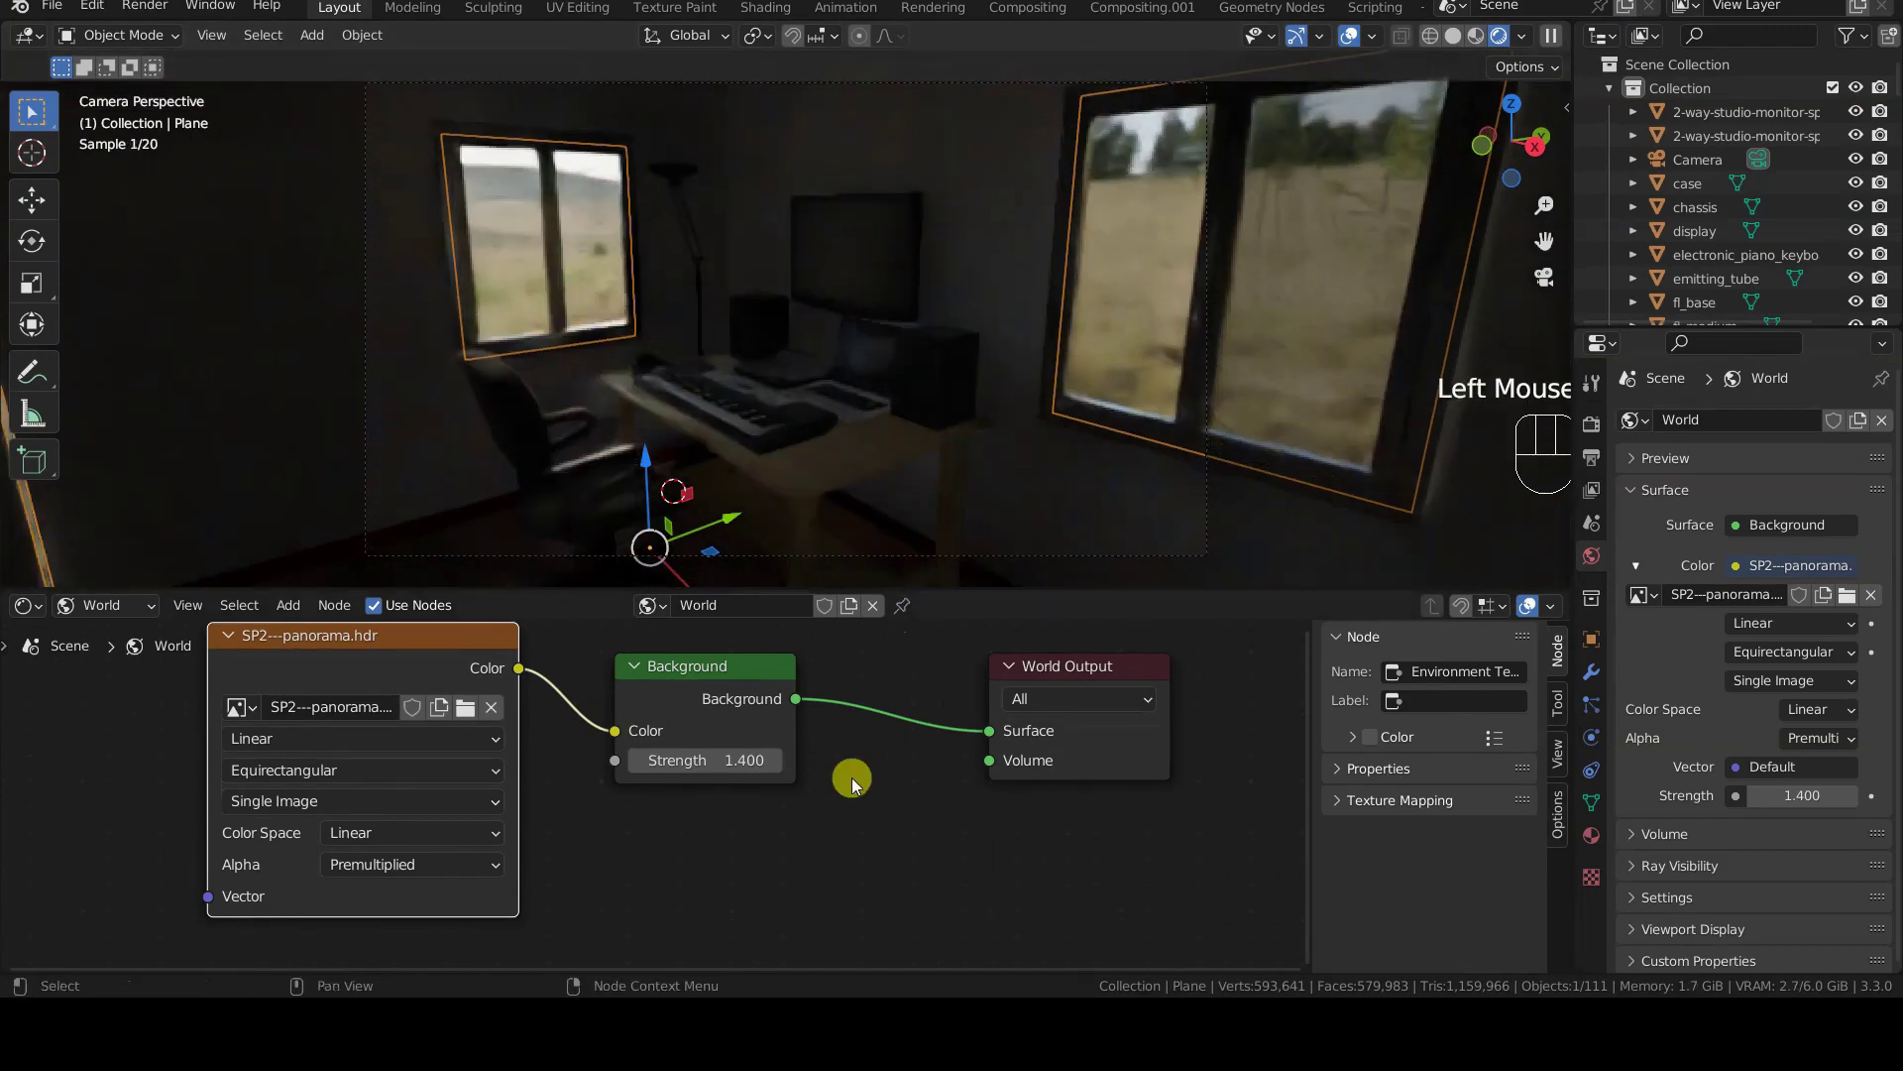
{"action": "scroll", "coordinate": [853, 777], "scroll_direction": "down", "scroll_amount": 2}
{"action": "scroll", "coordinate": [852, 778], "scroll_direction": "down", "scroll_amount": 1}
{"action": "middle_click_drag", "start_coordinate": [853, 777], "coordinate": [1060, 783]}
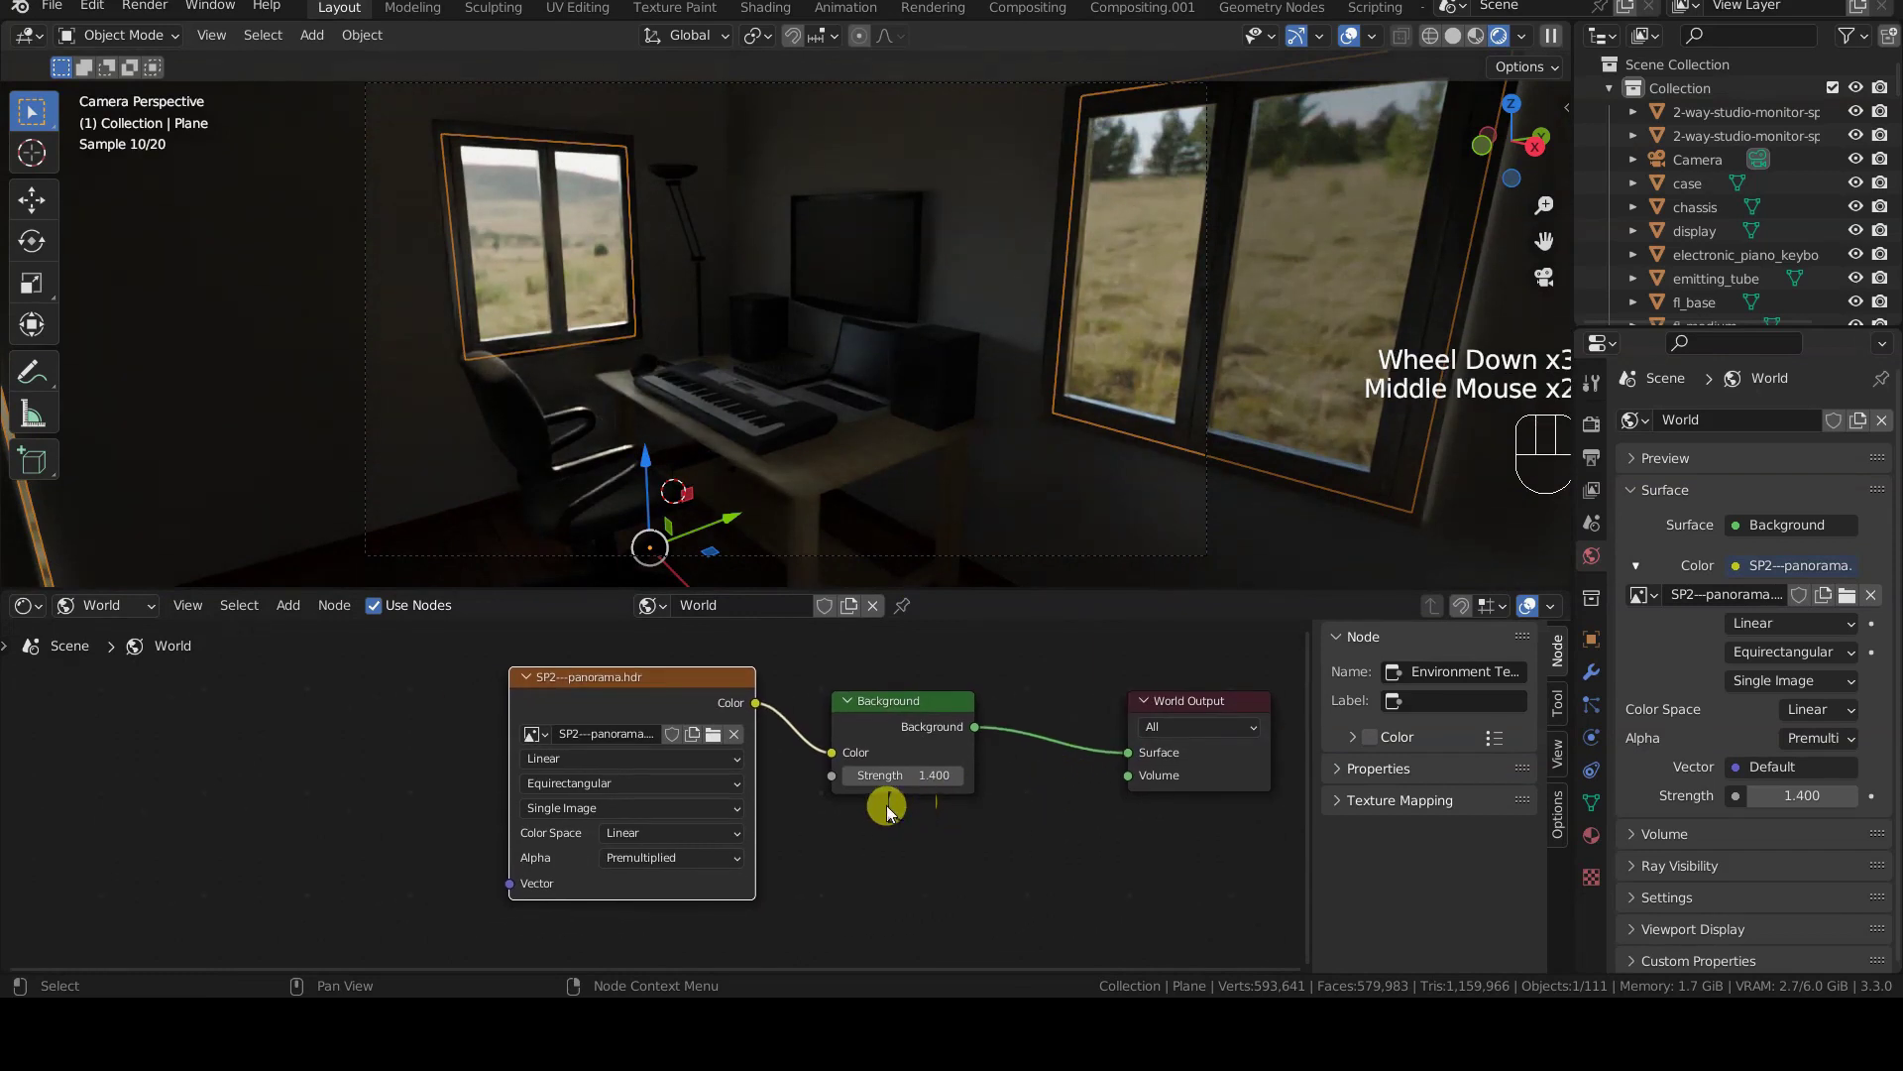
{"action": "left_click", "coordinate": [737, 834]}
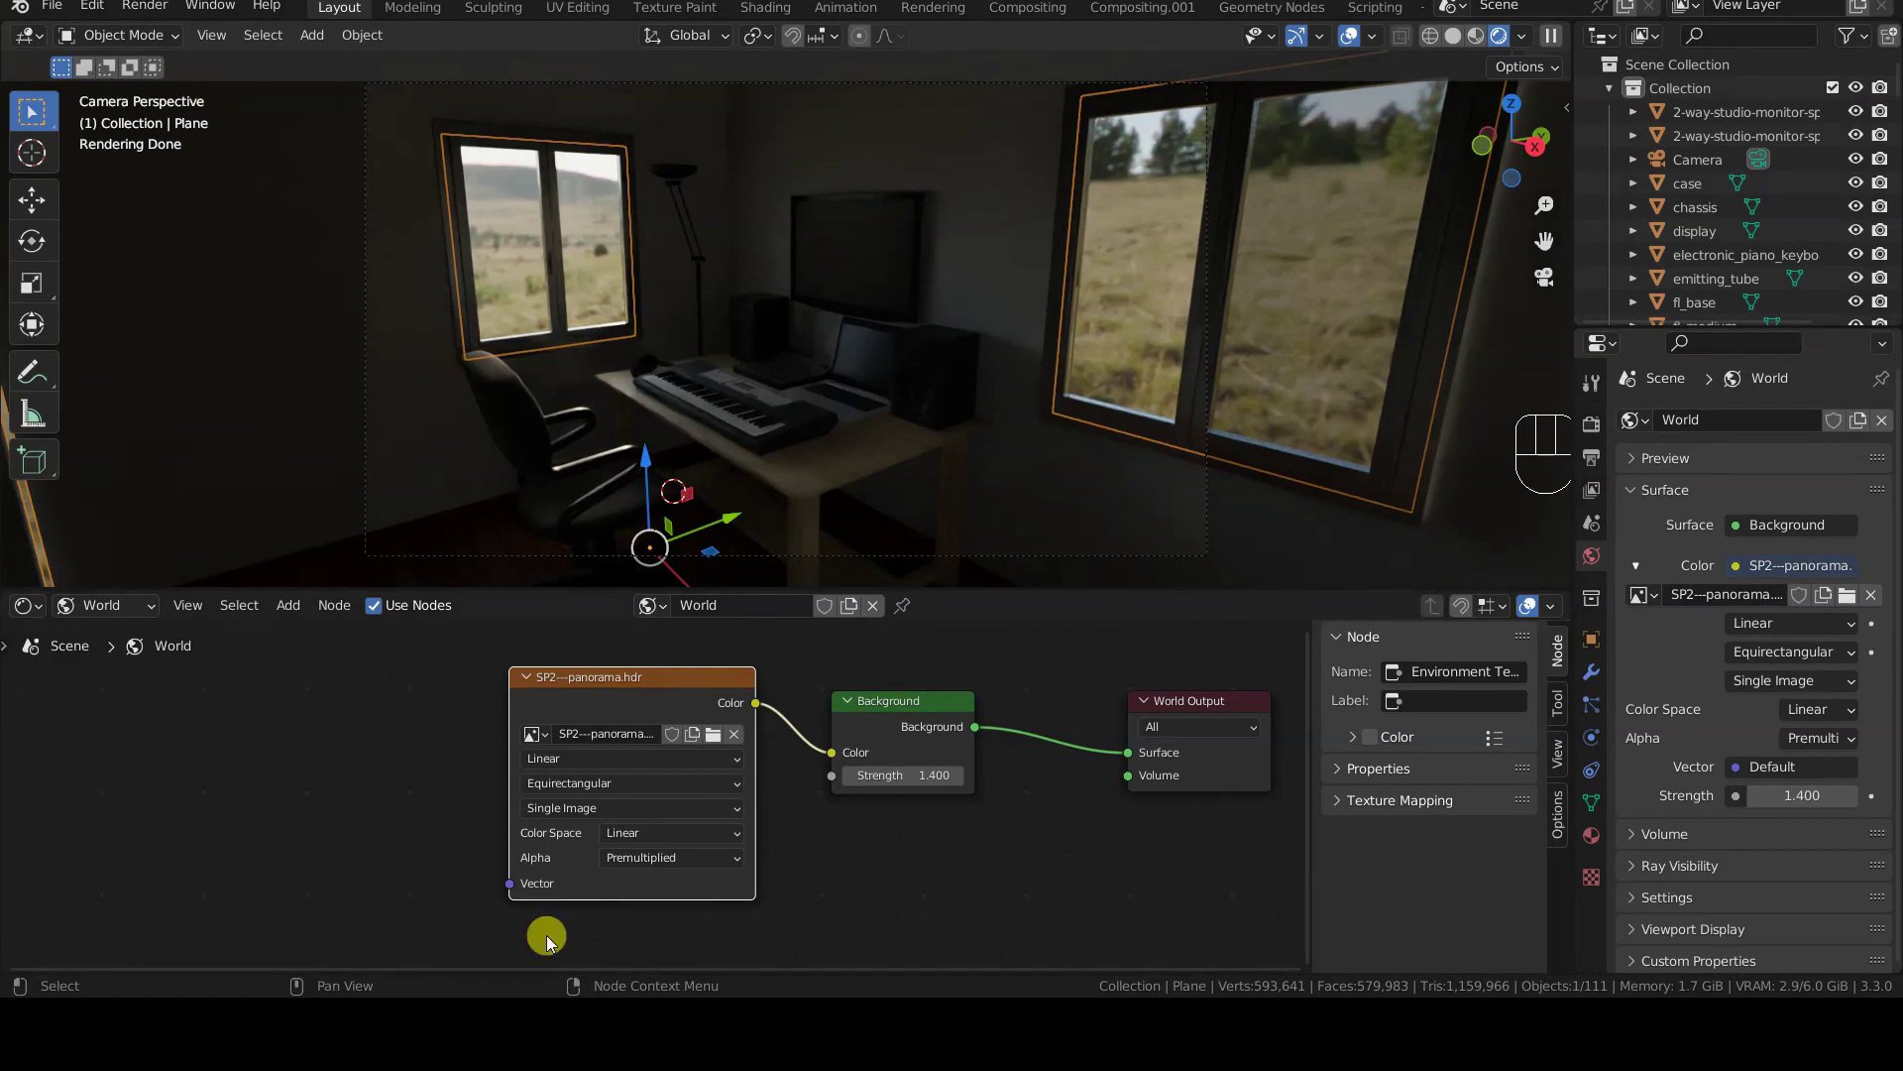
- Set the world Strength to 3, then to 5, and unlink the panorama image
{"action": "left_click", "coordinate": [1777, 796]}
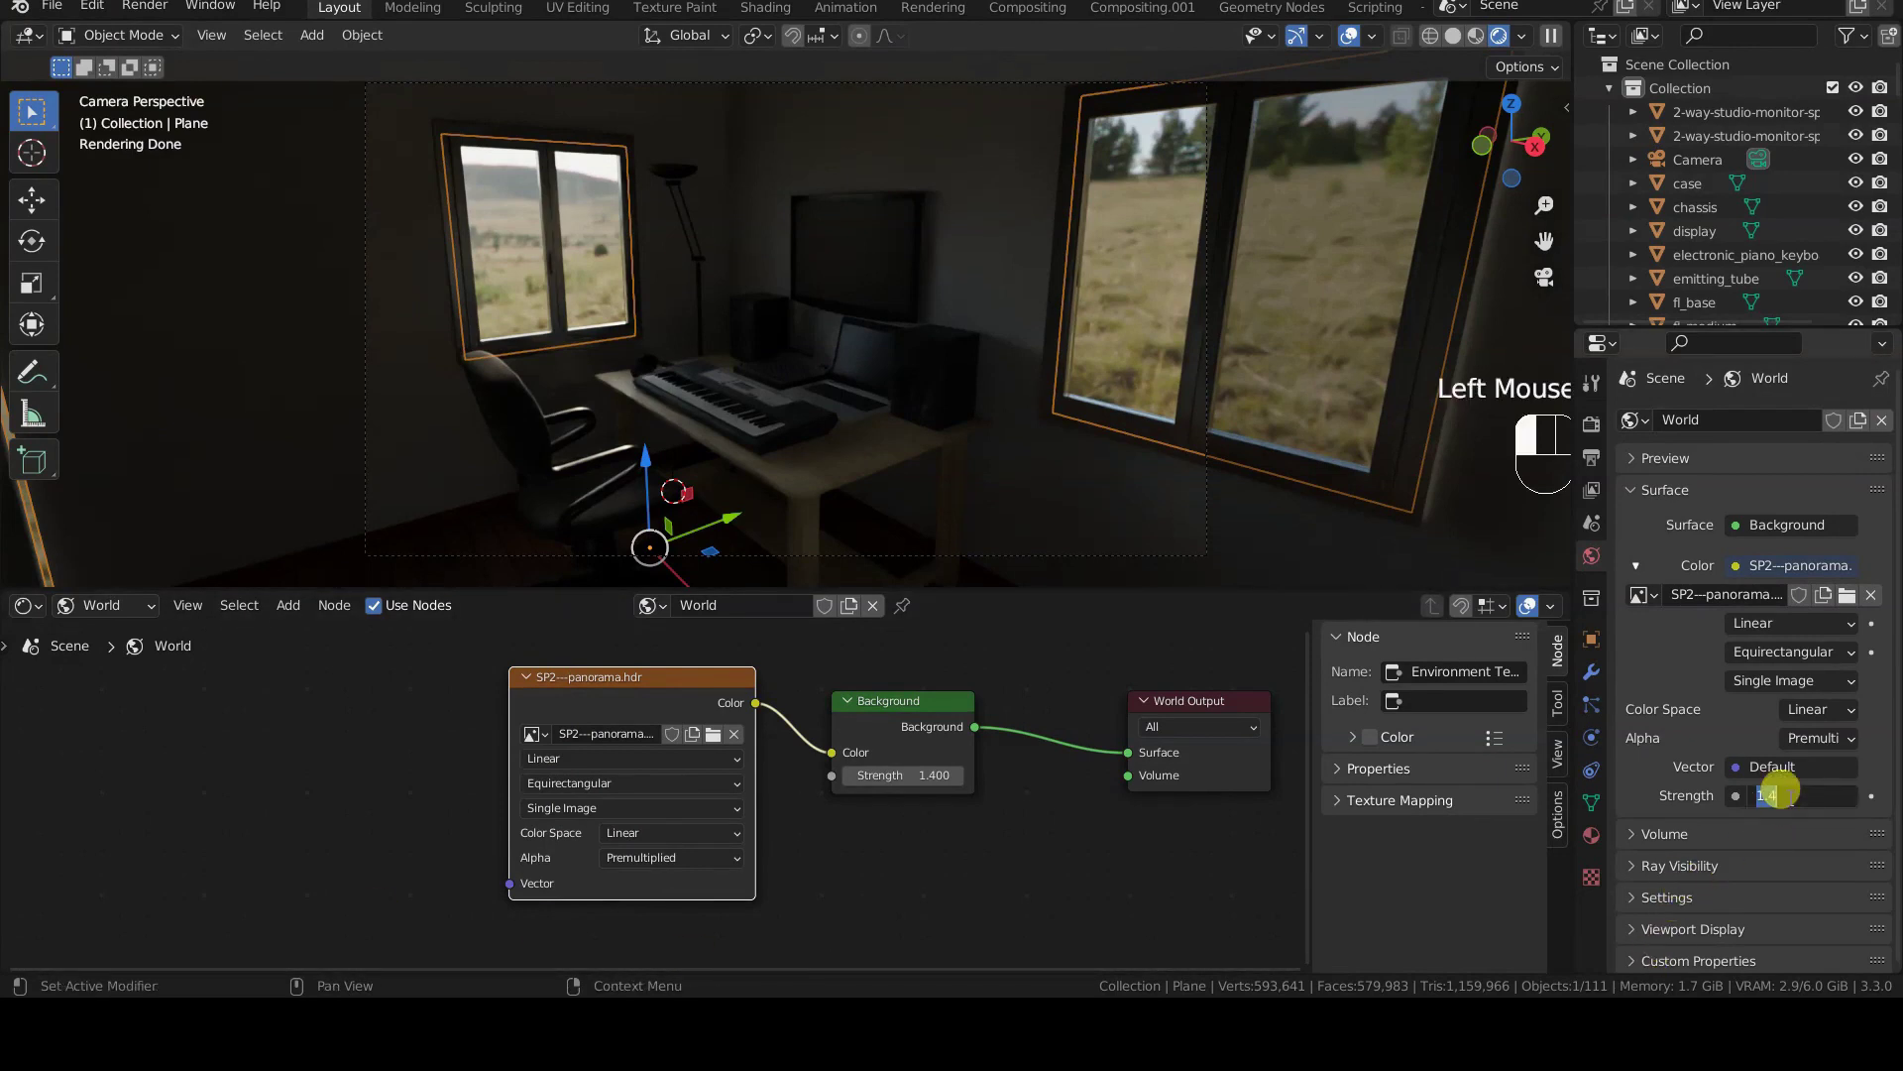
{"action": "type", "text": "33"}
{"action": "left_click", "coordinate": [1779, 791]}
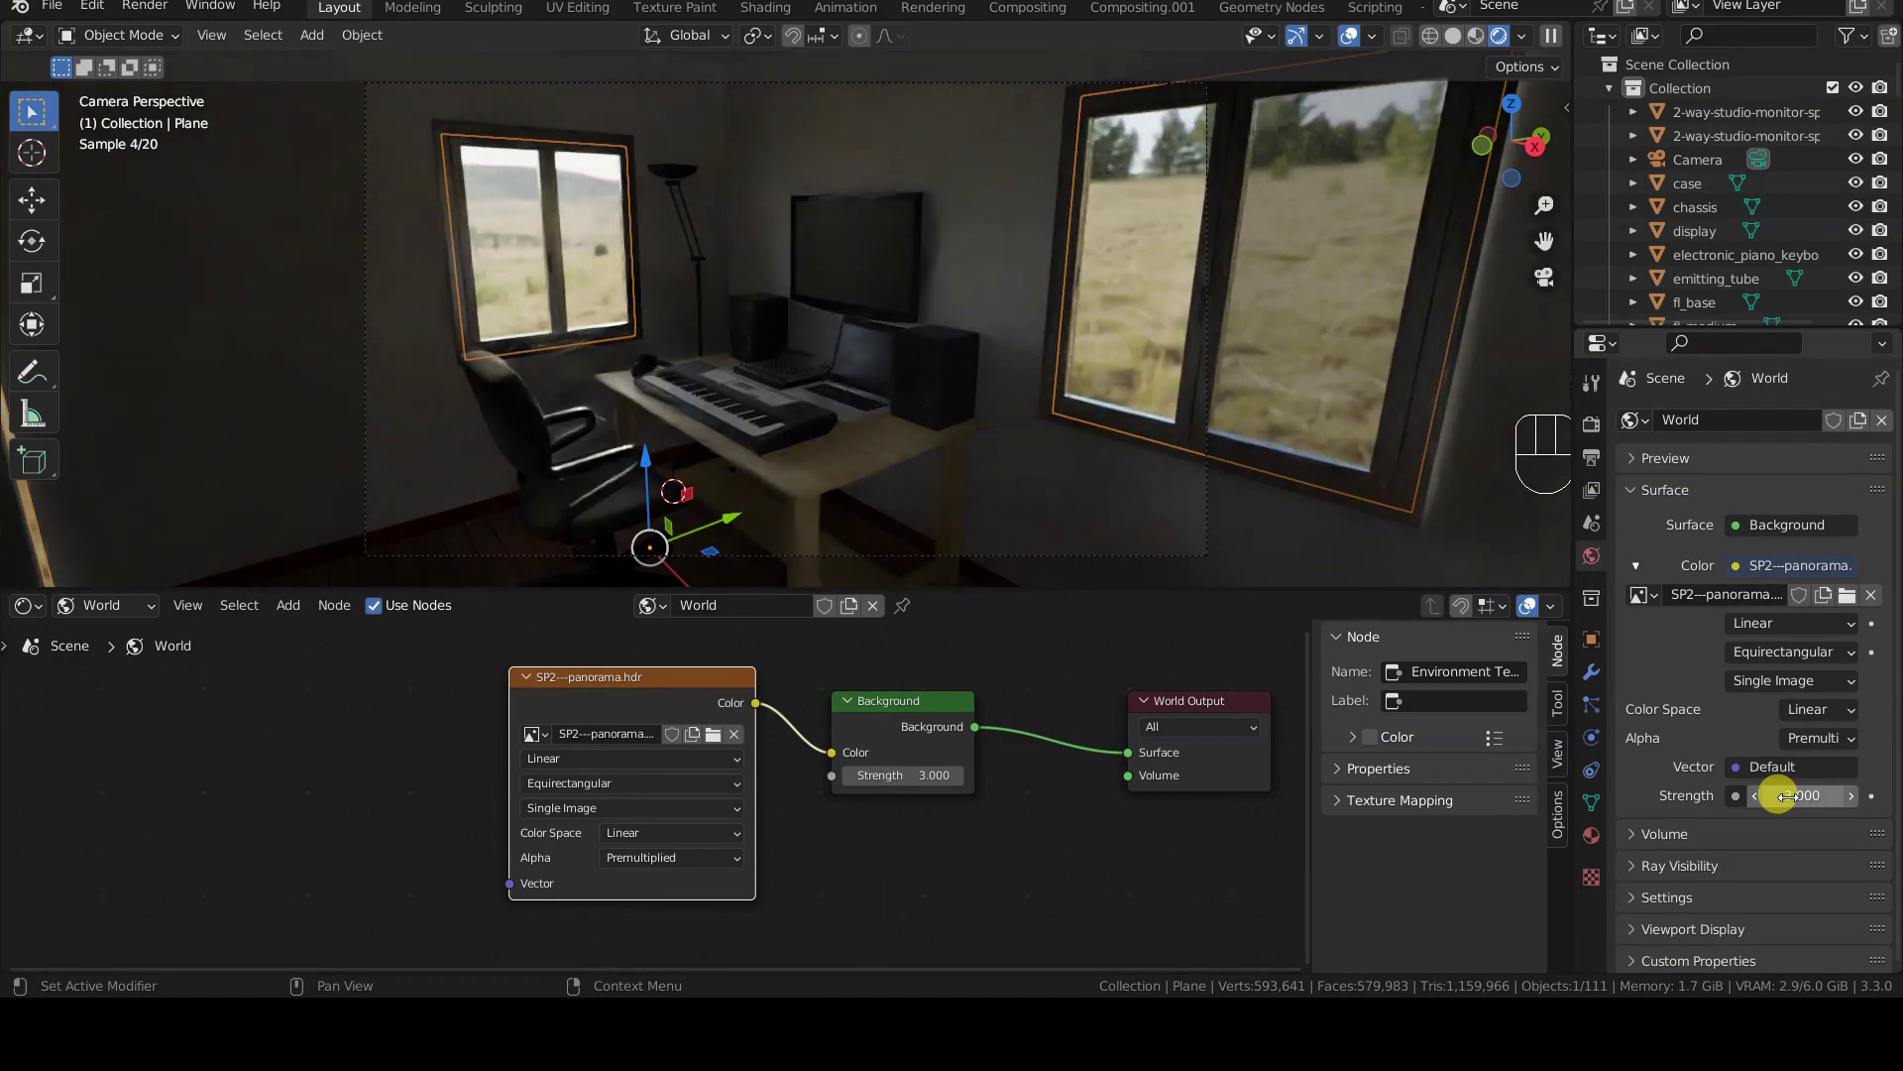
{"action": "left_click", "coordinate": [1780, 794]}
{"action": "left_click", "coordinate": [1782, 790]}
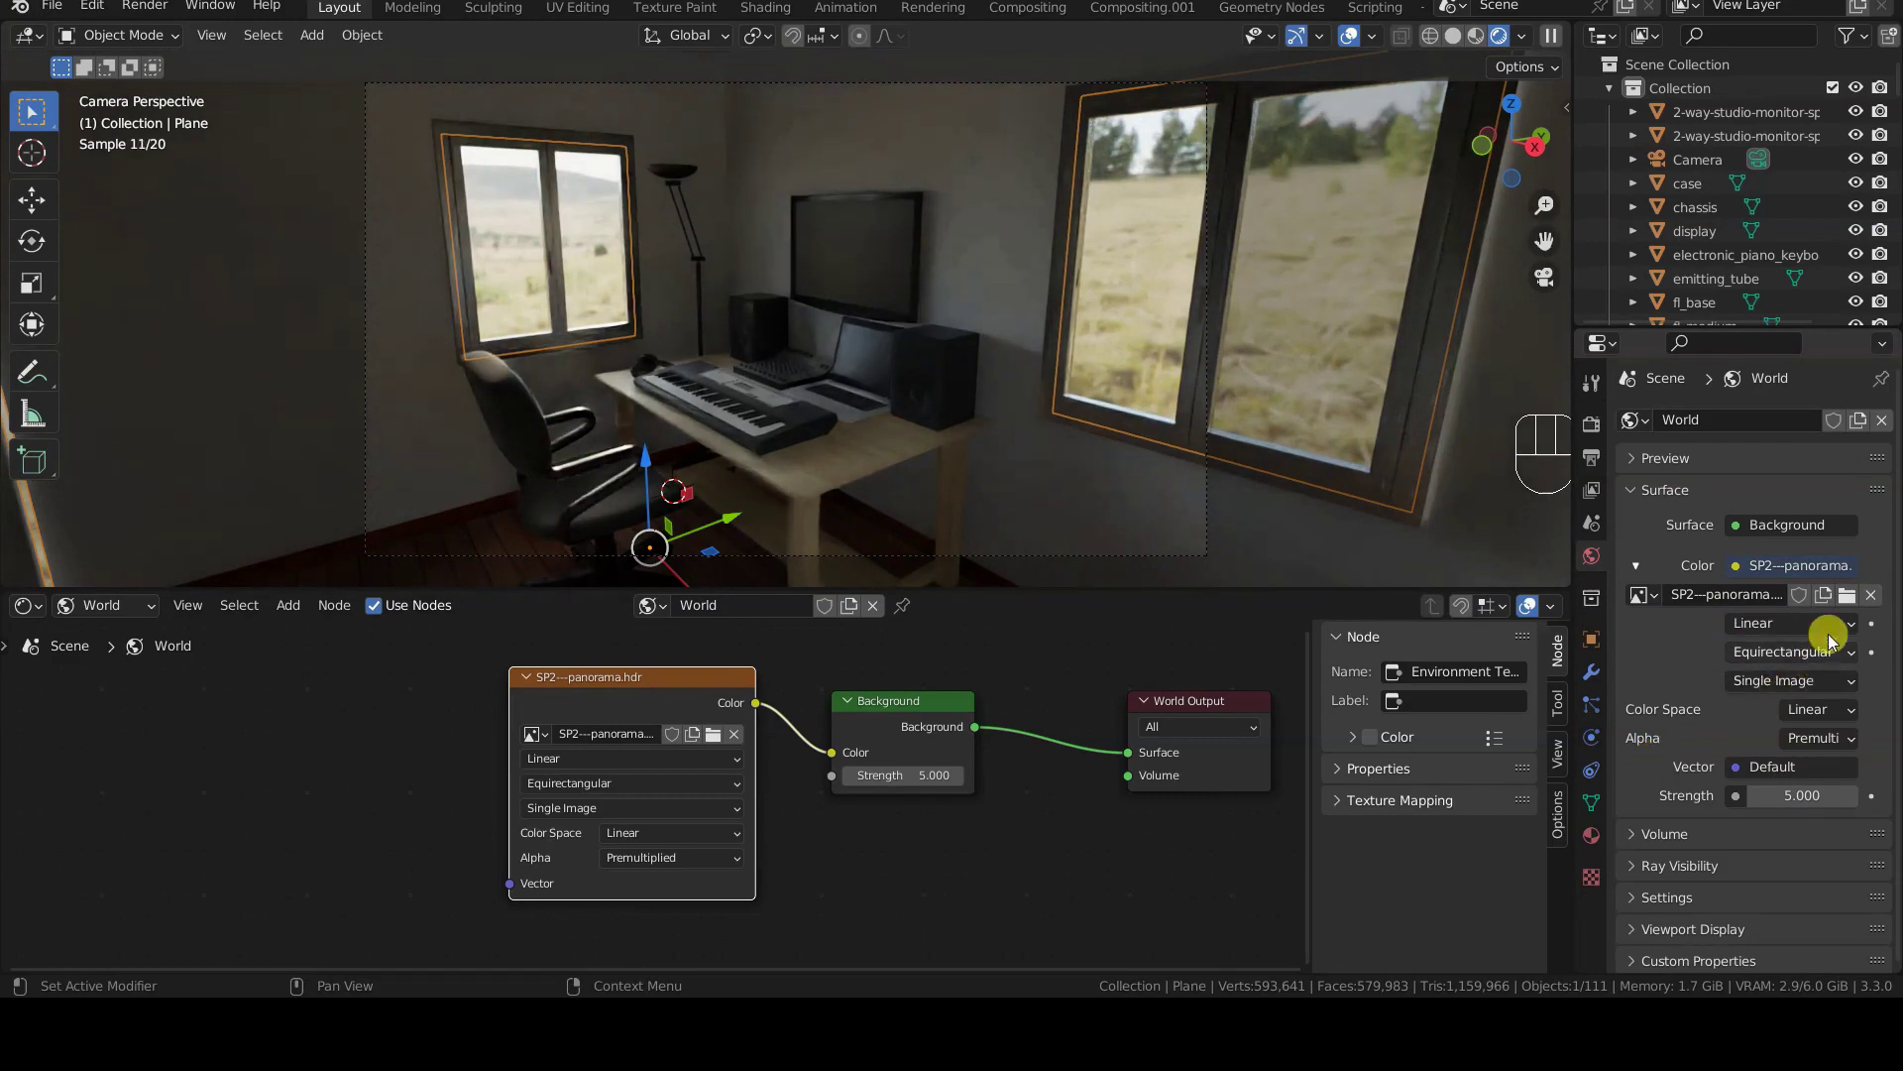
{"action": "left_click", "coordinate": [1872, 595]}
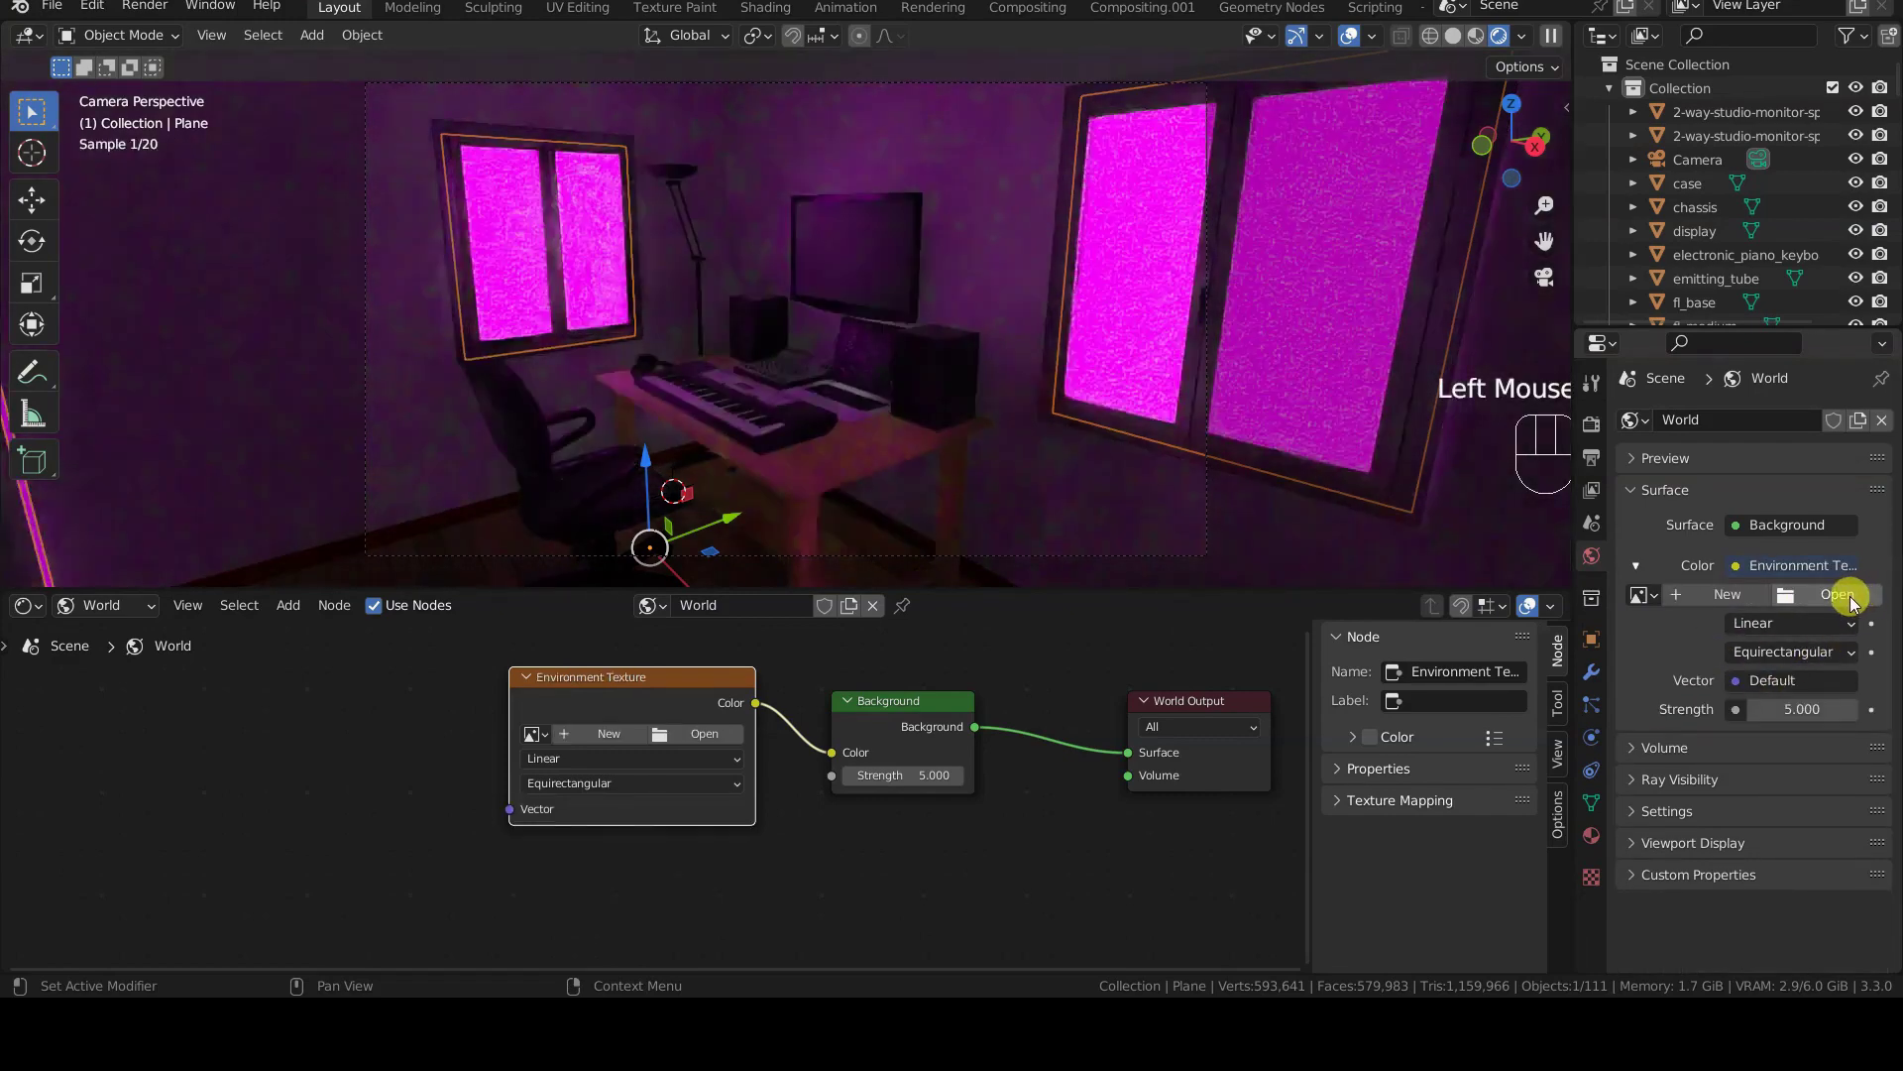
- Load GREG-ZAAL---courtyard_2k.hdr from the LIBRERIA--HDRi folder as the world image
{"action": "left_click", "coordinate": [1731, 598]}
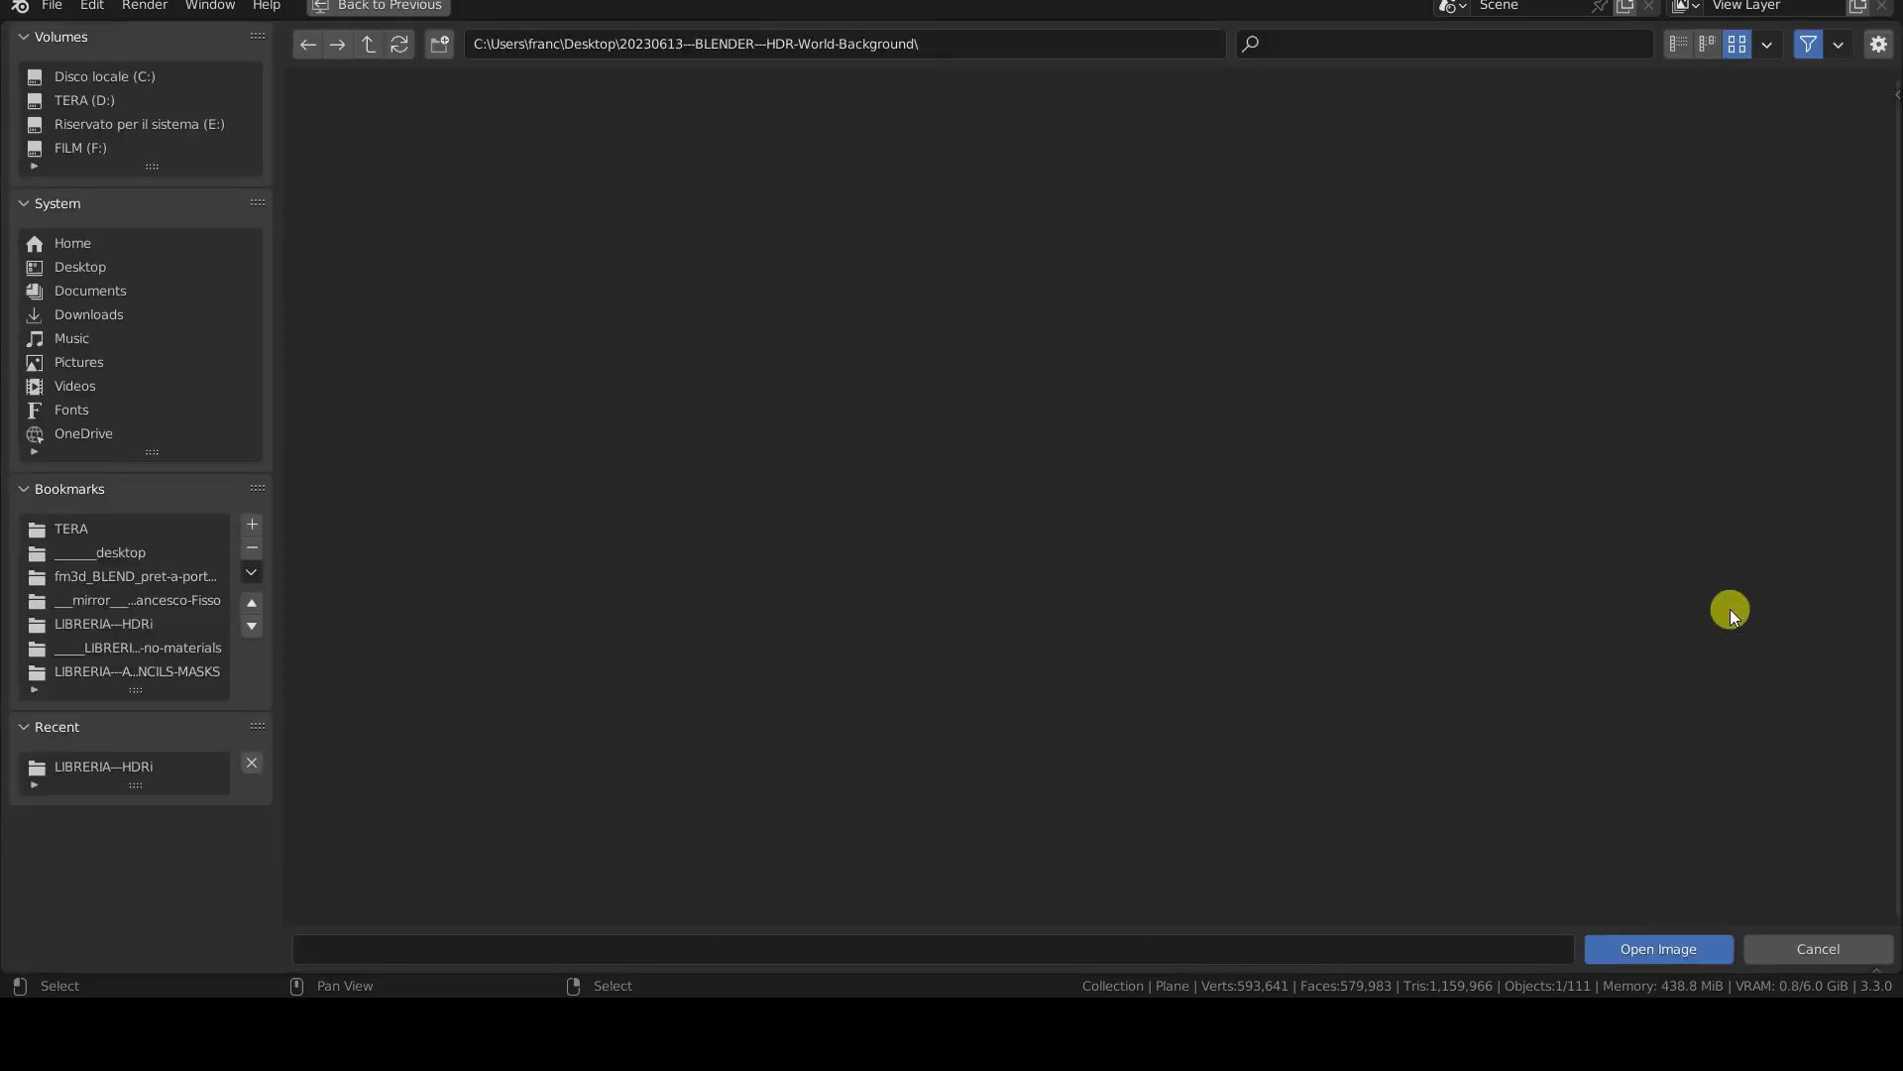
{"action": "left_click", "coordinate": [127, 625]}
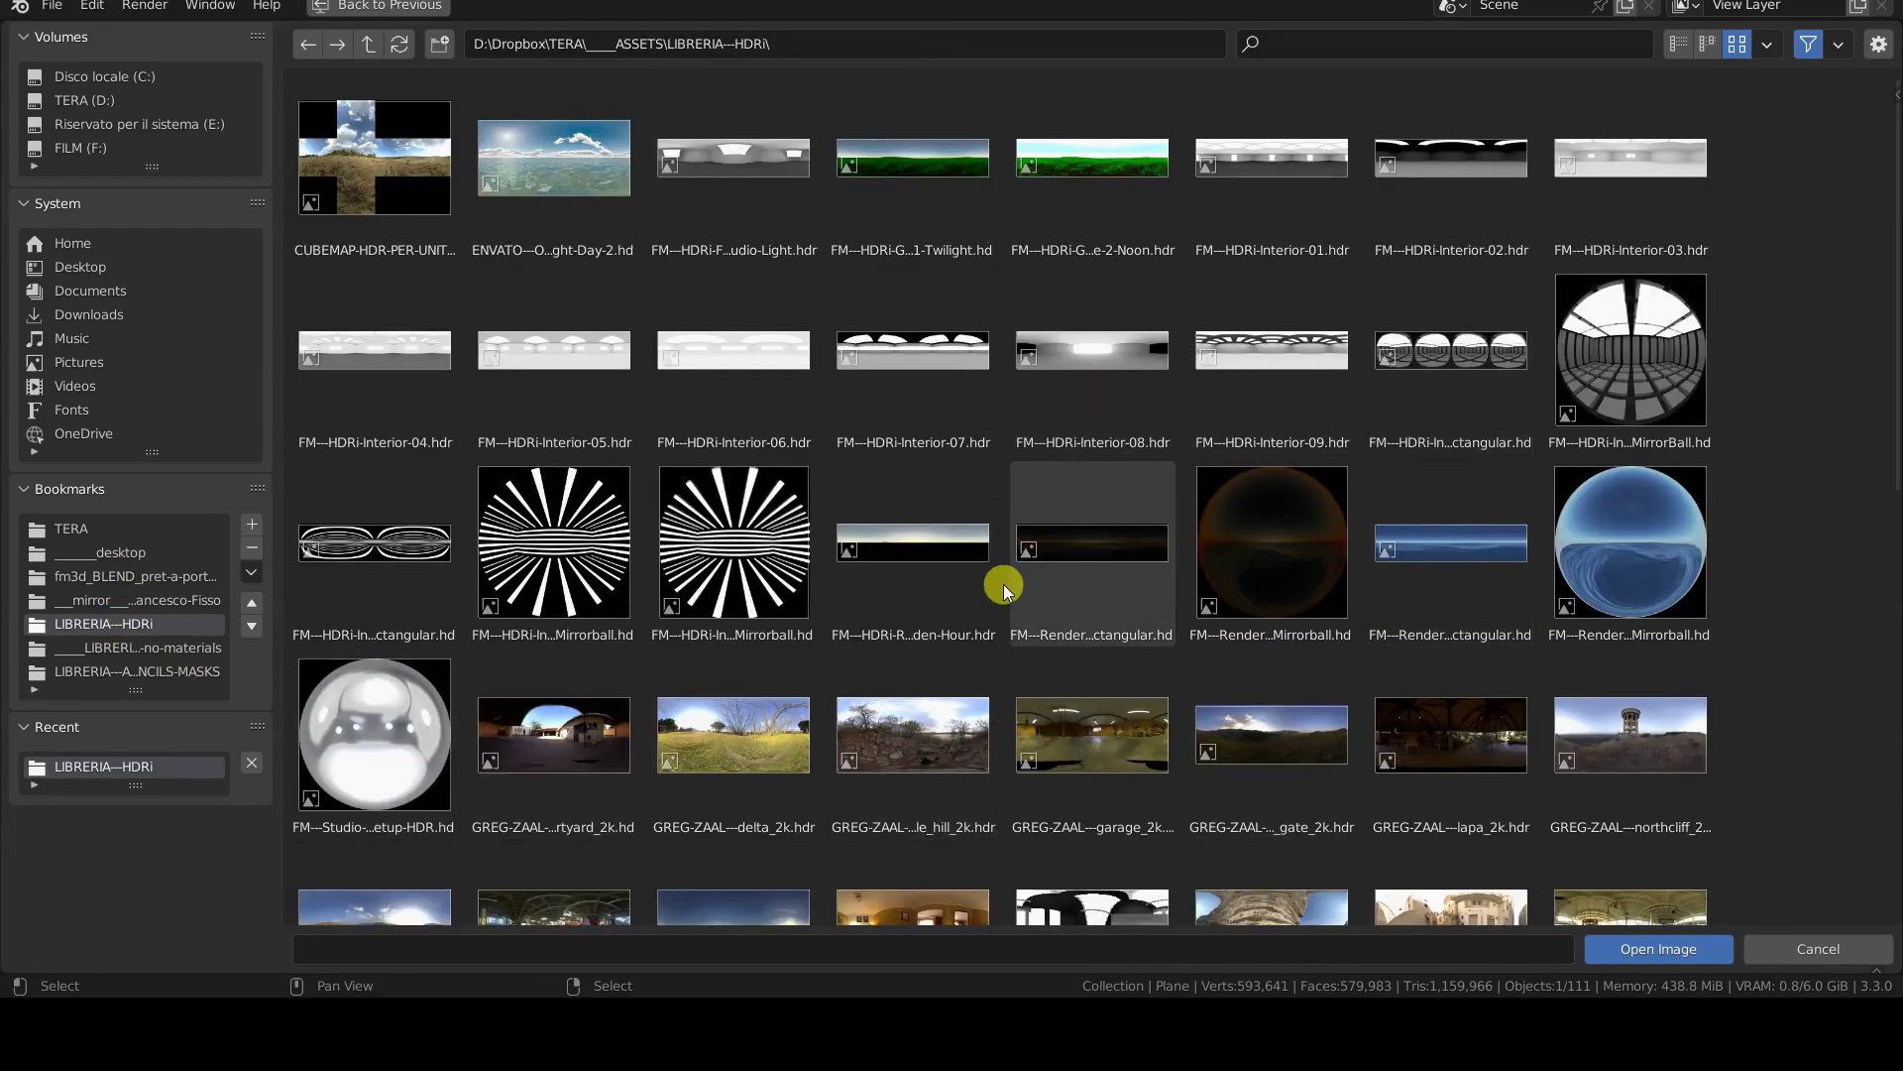
{"action": "left_click", "coordinate": [581, 732]}
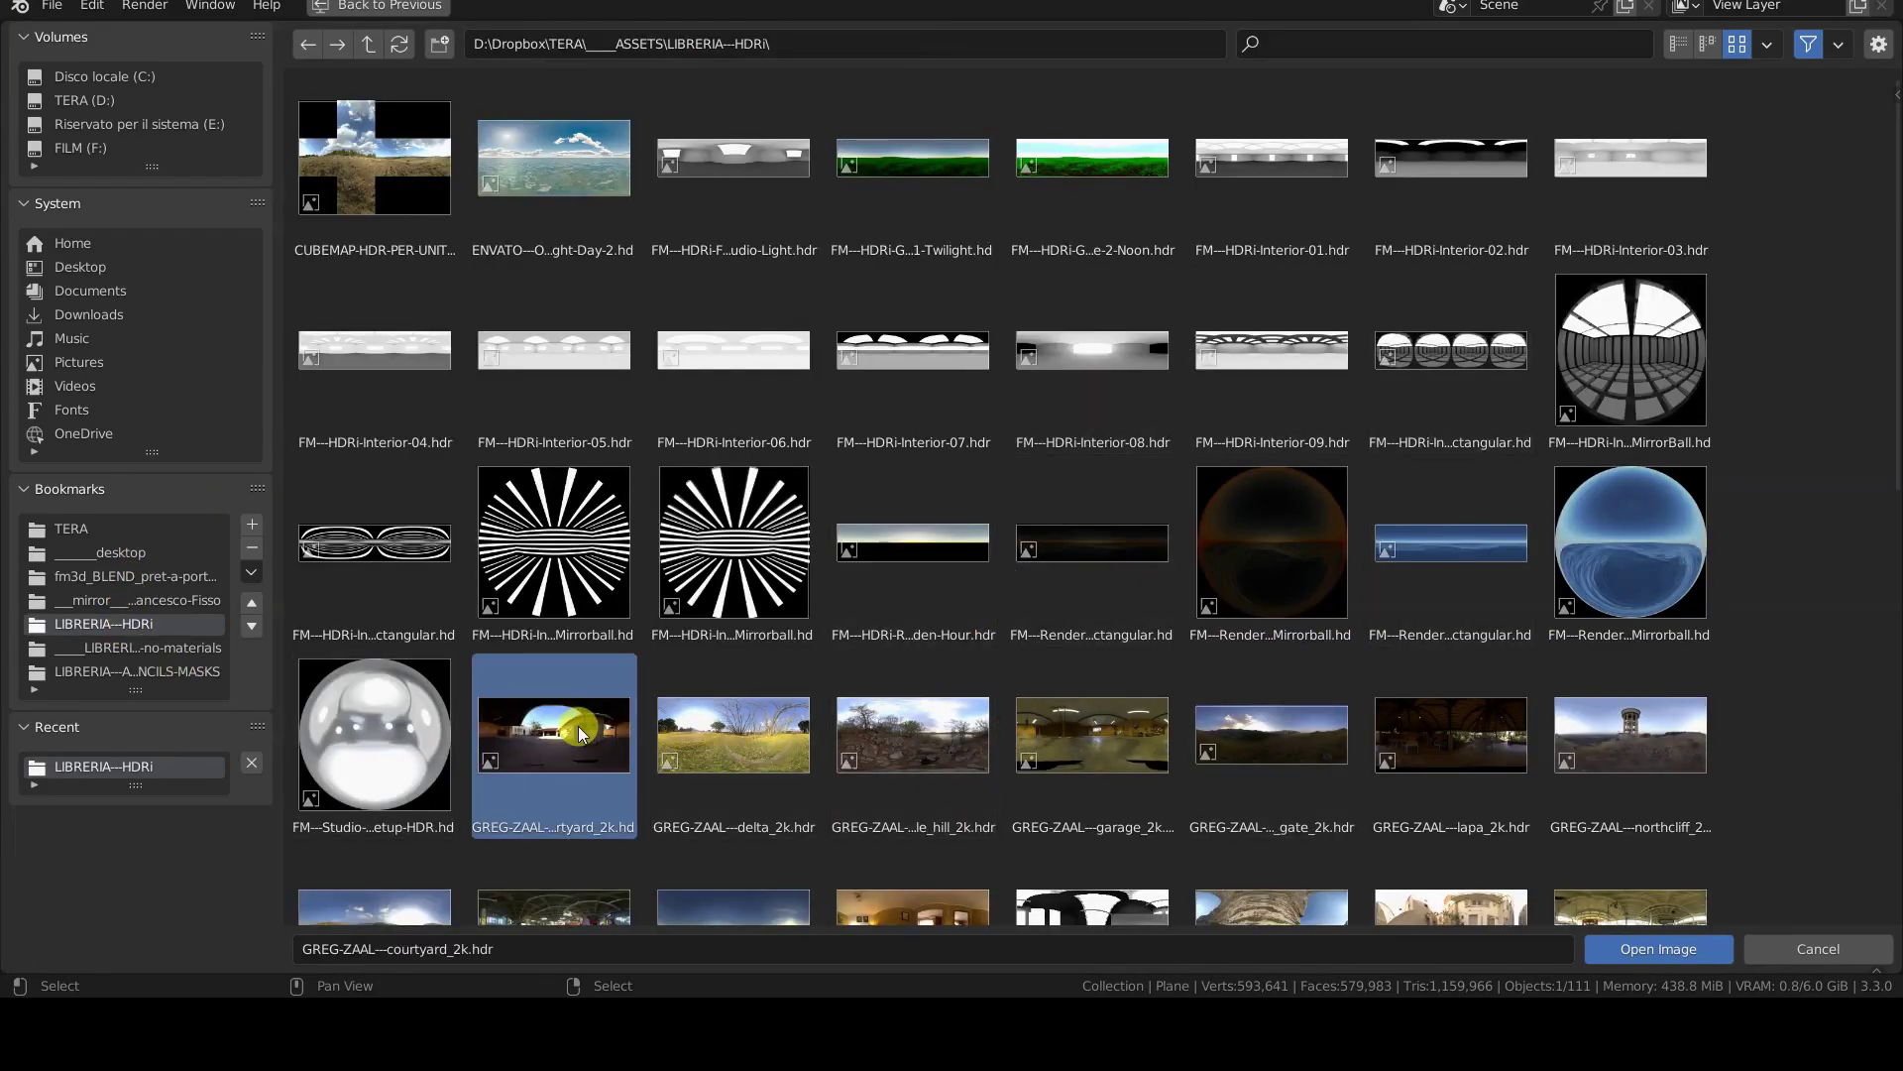
{"action": "double_click", "coordinate": [579, 731]}
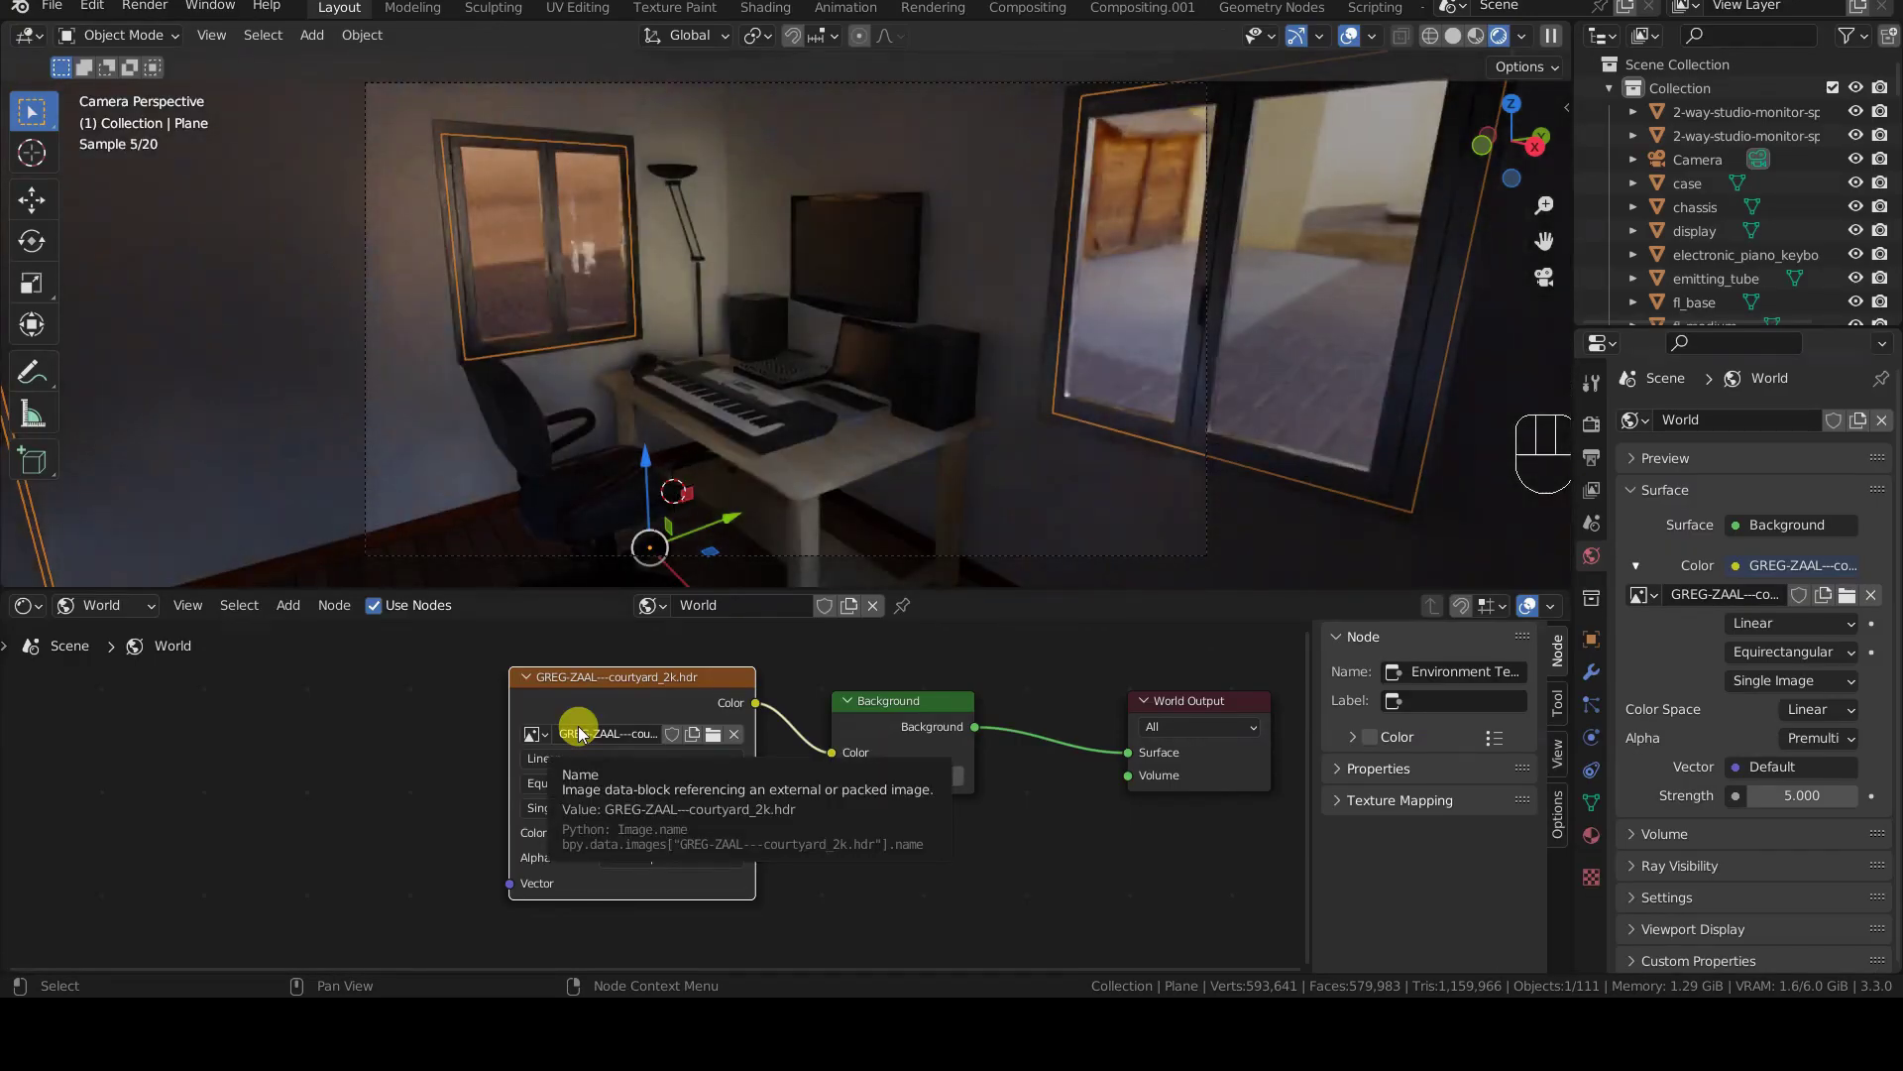
- Set the world Strength to 10, then unlink the courtyard image
{"action": "left_click_drag", "start_coordinate": [1794, 796], "coordinate": [1781, 789]}
{"action": "left_click", "coordinate": [1782, 788]}
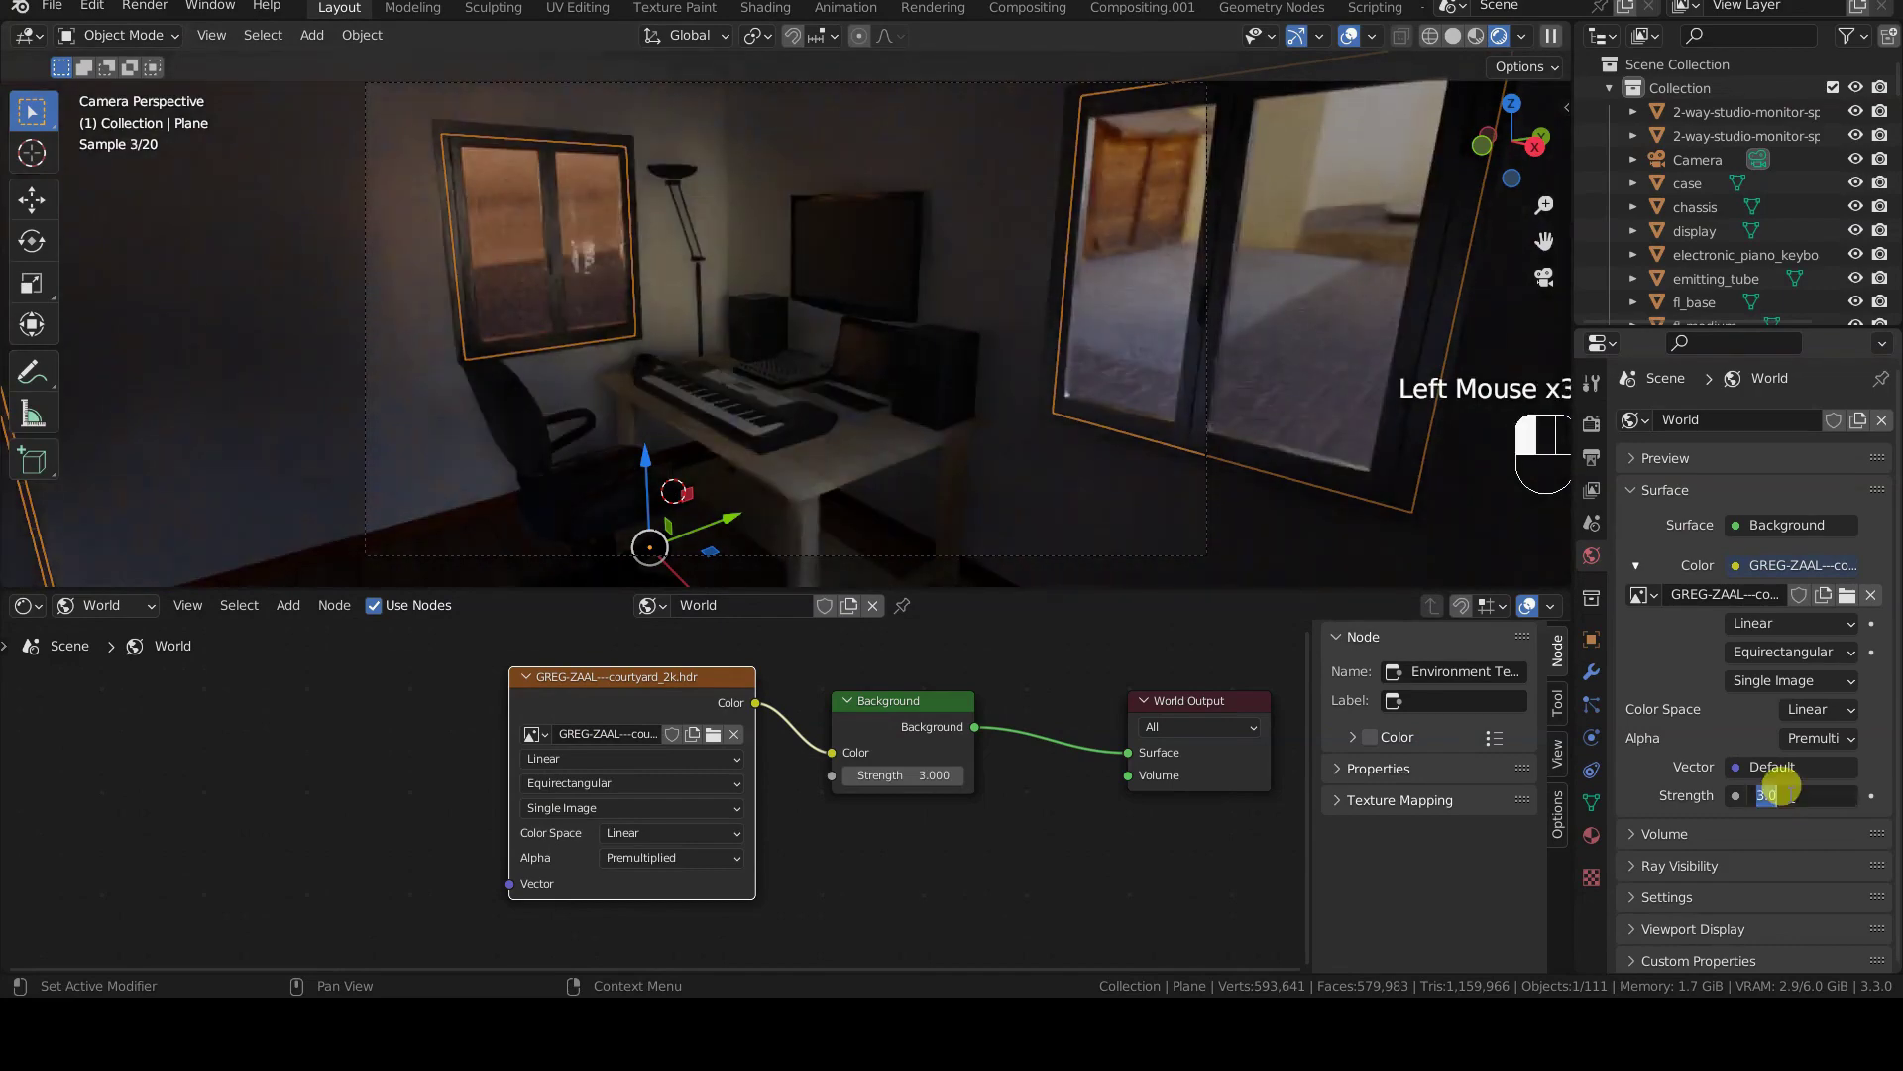
{"action": "type", "text": "10"}
{"action": "key", "text": "Return"}
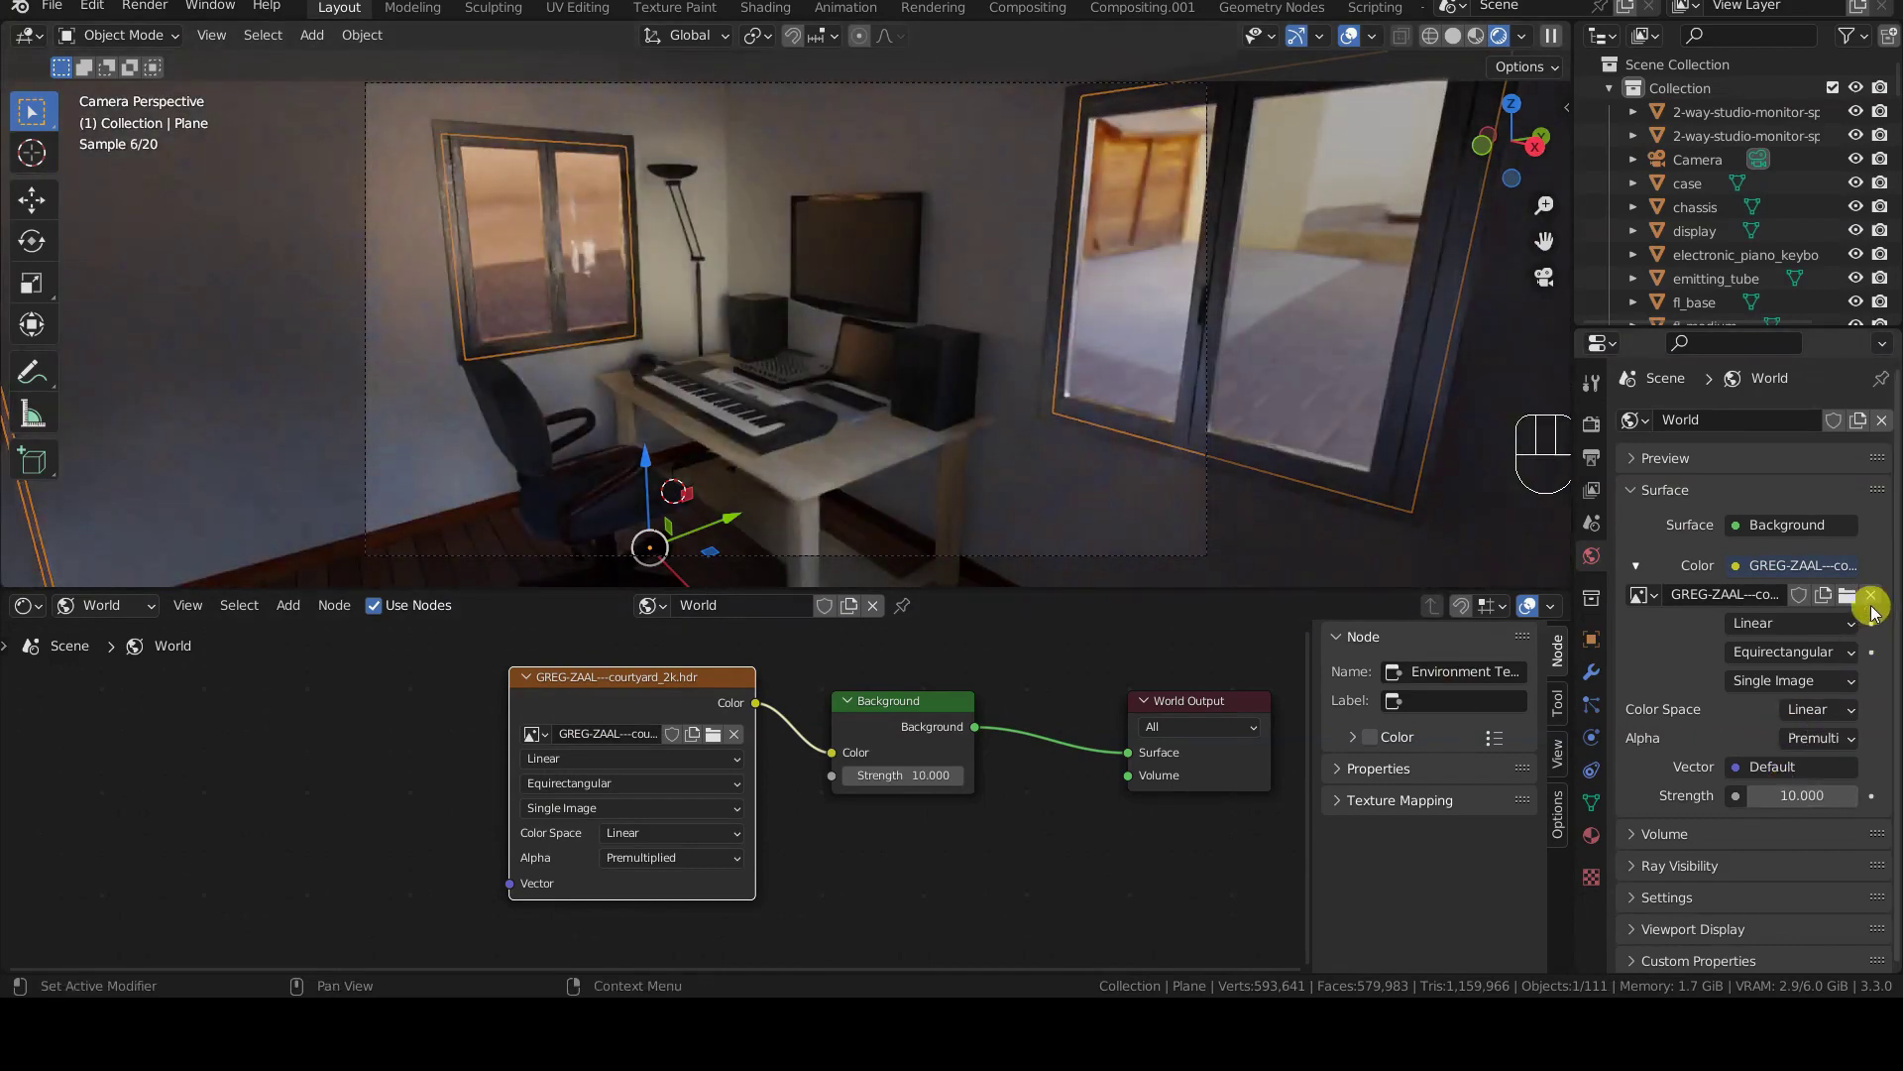
{"action": "left_click", "coordinate": [1871, 595]}
- Reload SP2---panorama.hdr from the HDRi library as the world environment image
{"action": "left_click", "coordinate": [1869, 595]}
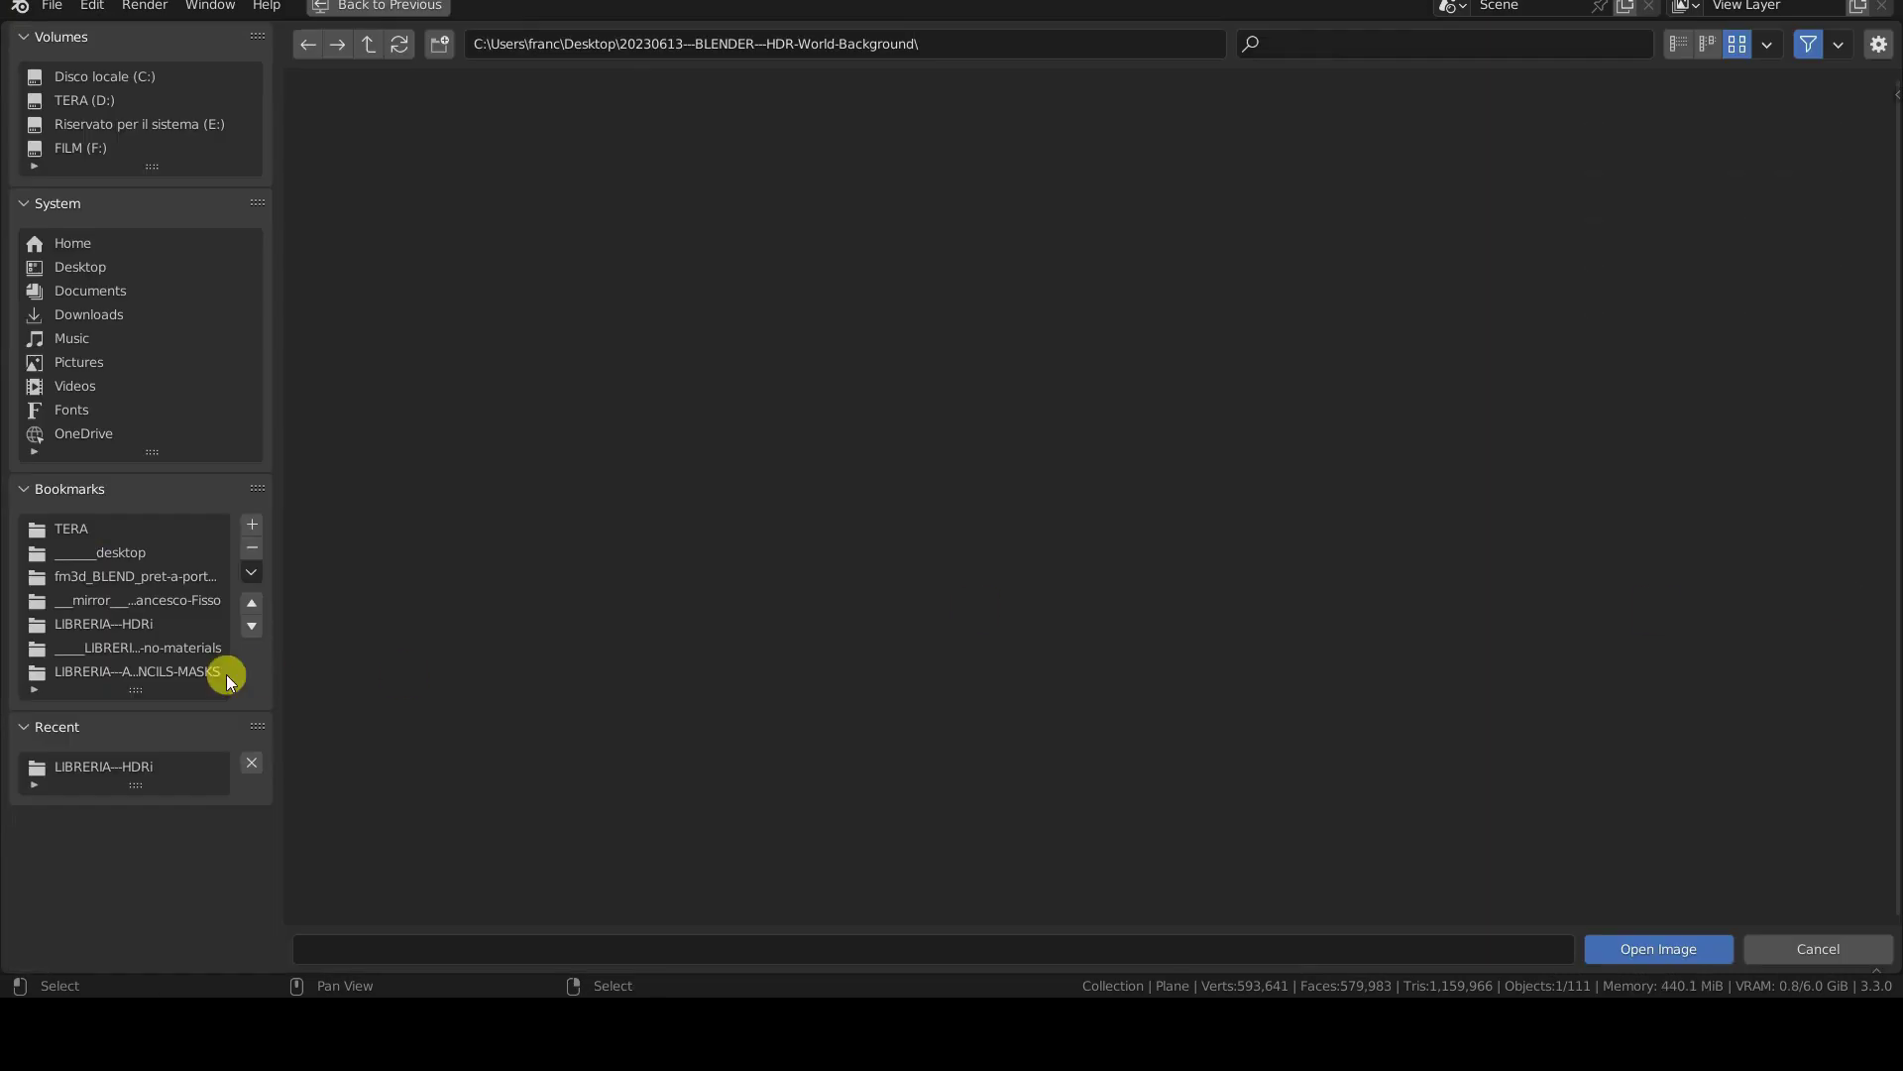
{"action": "left_click", "coordinate": [105, 624]}
{"action": "scroll", "coordinate": [871, 658], "scroll_direction": "down", "scroll_amount": 6}
{"action": "left_click", "coordinate": [1251, 485]}
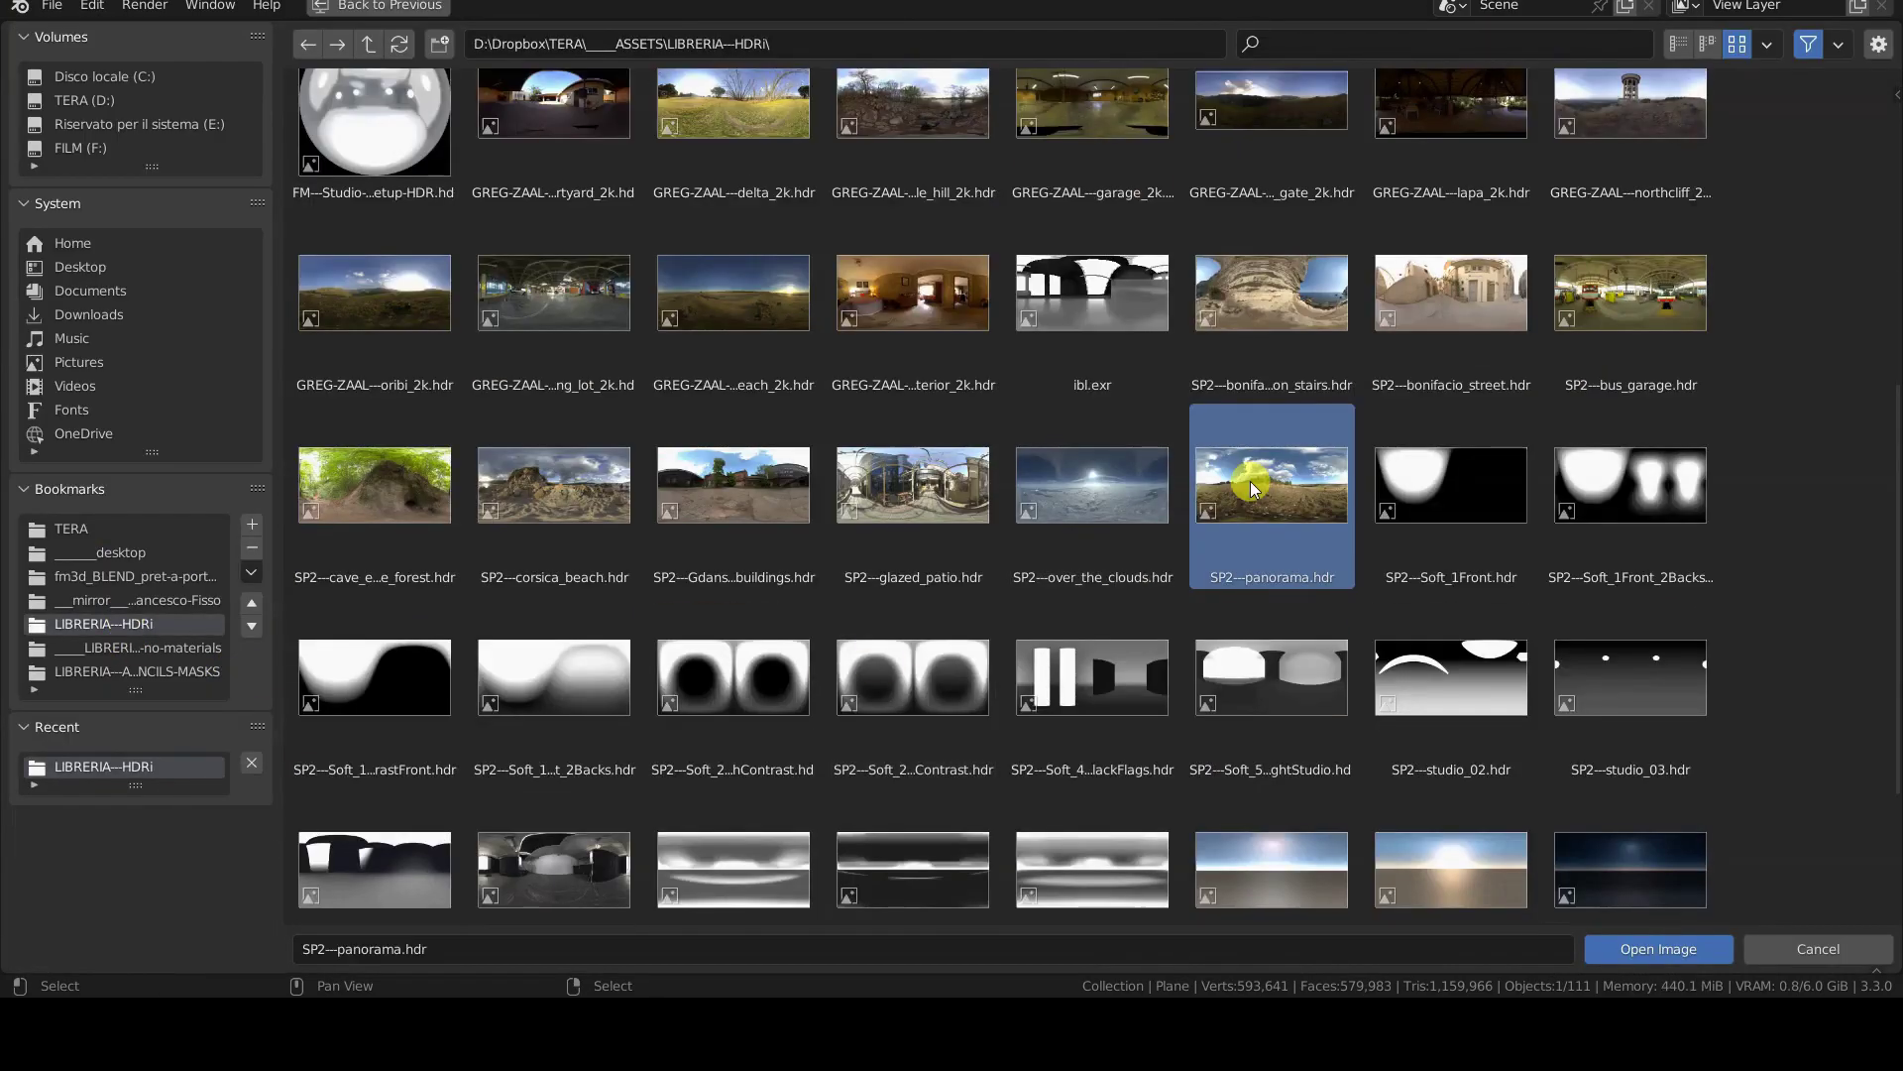
{"action": "key", "text": "KP_Enter"}
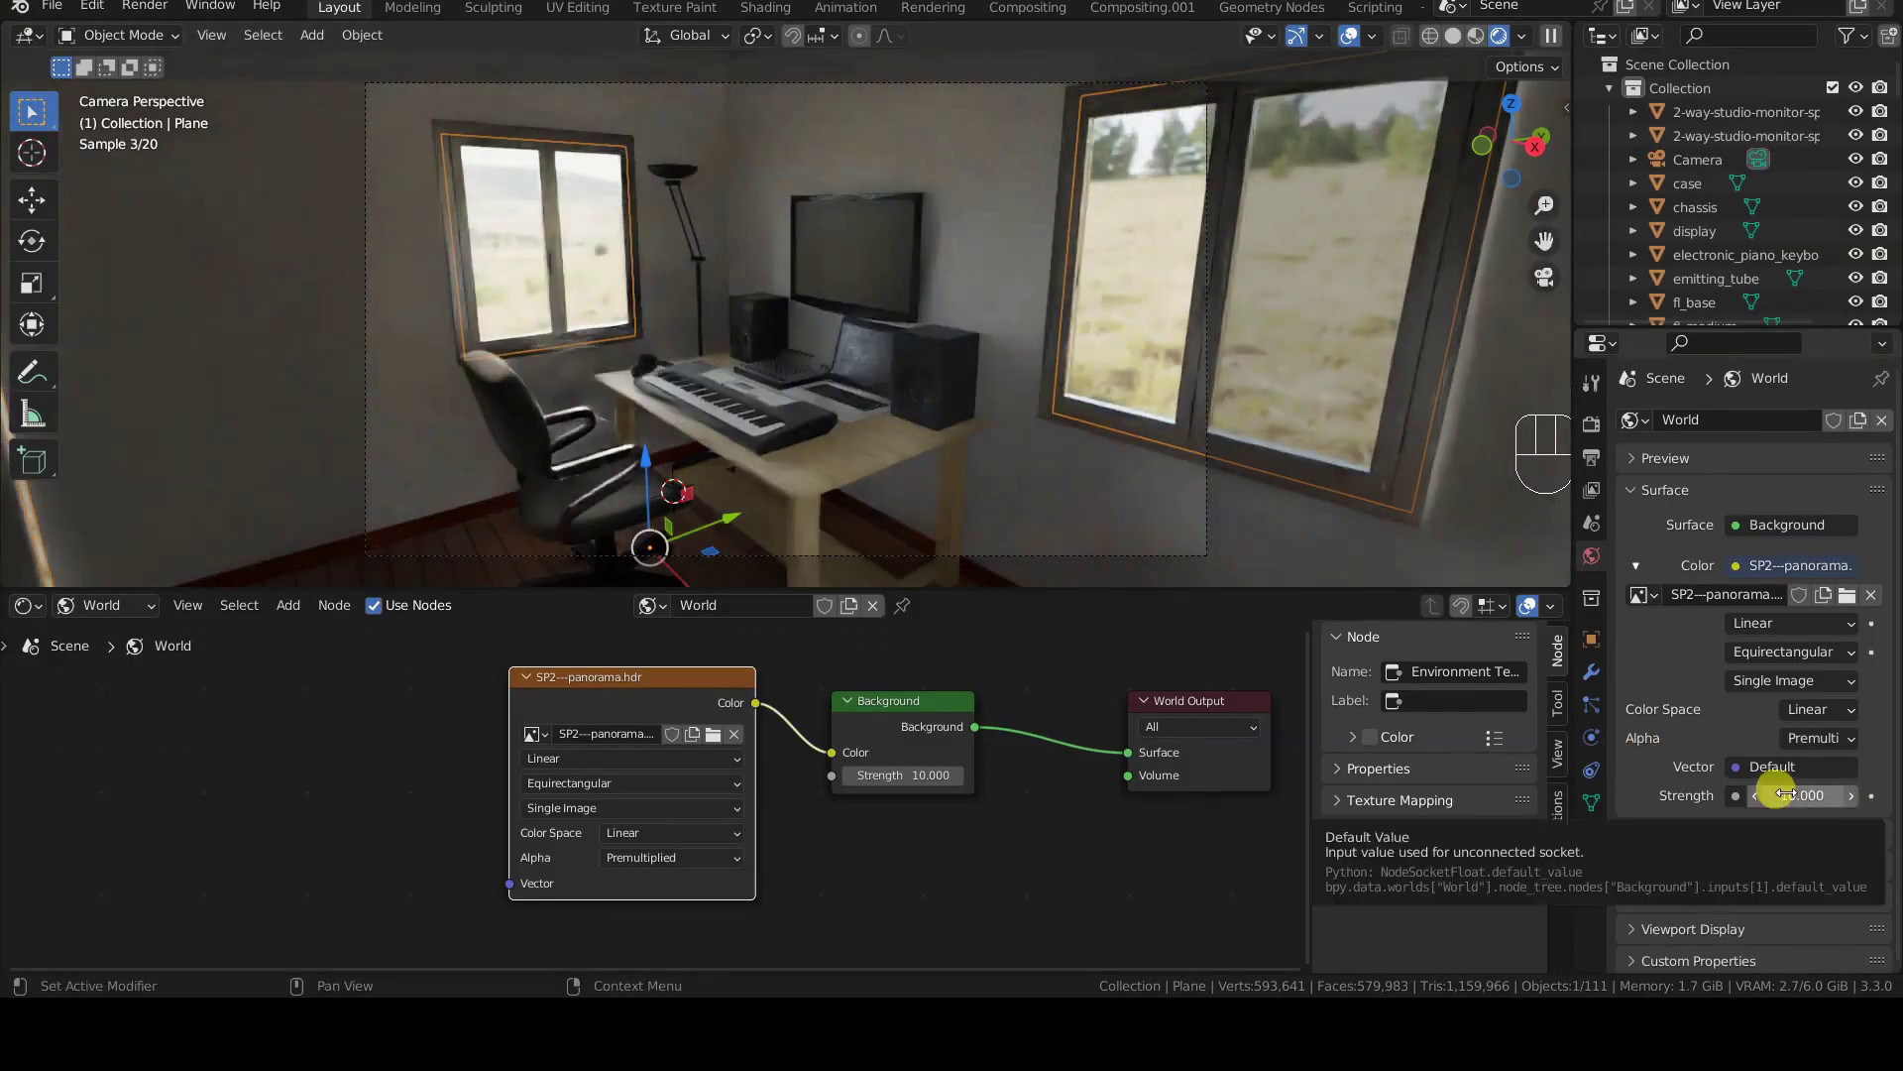
- Drag the world Strength down to 5 and deselect everything in the scene
{"action": "left_click_drag", "start_coordinate": [1779, 795], "coordinate": [1750, 795]}
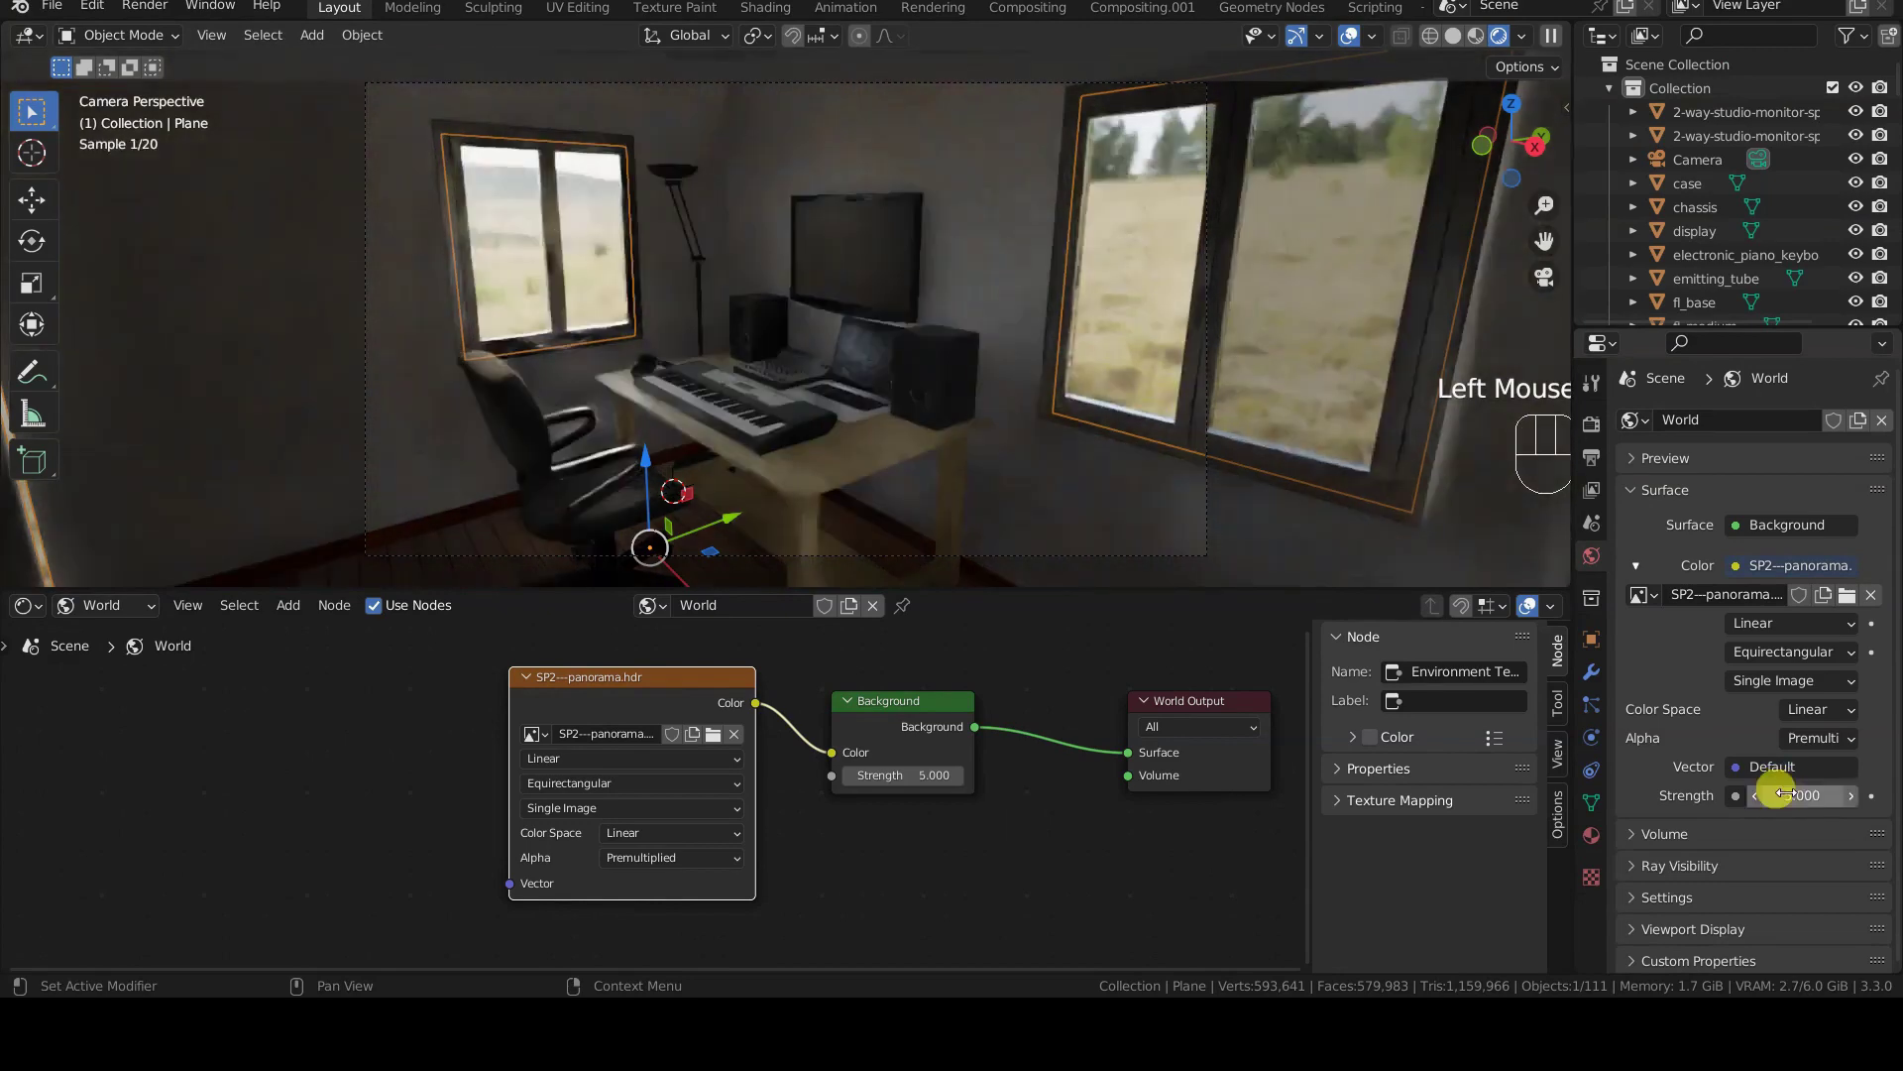
{"action": "key", "text": "alt+a"}
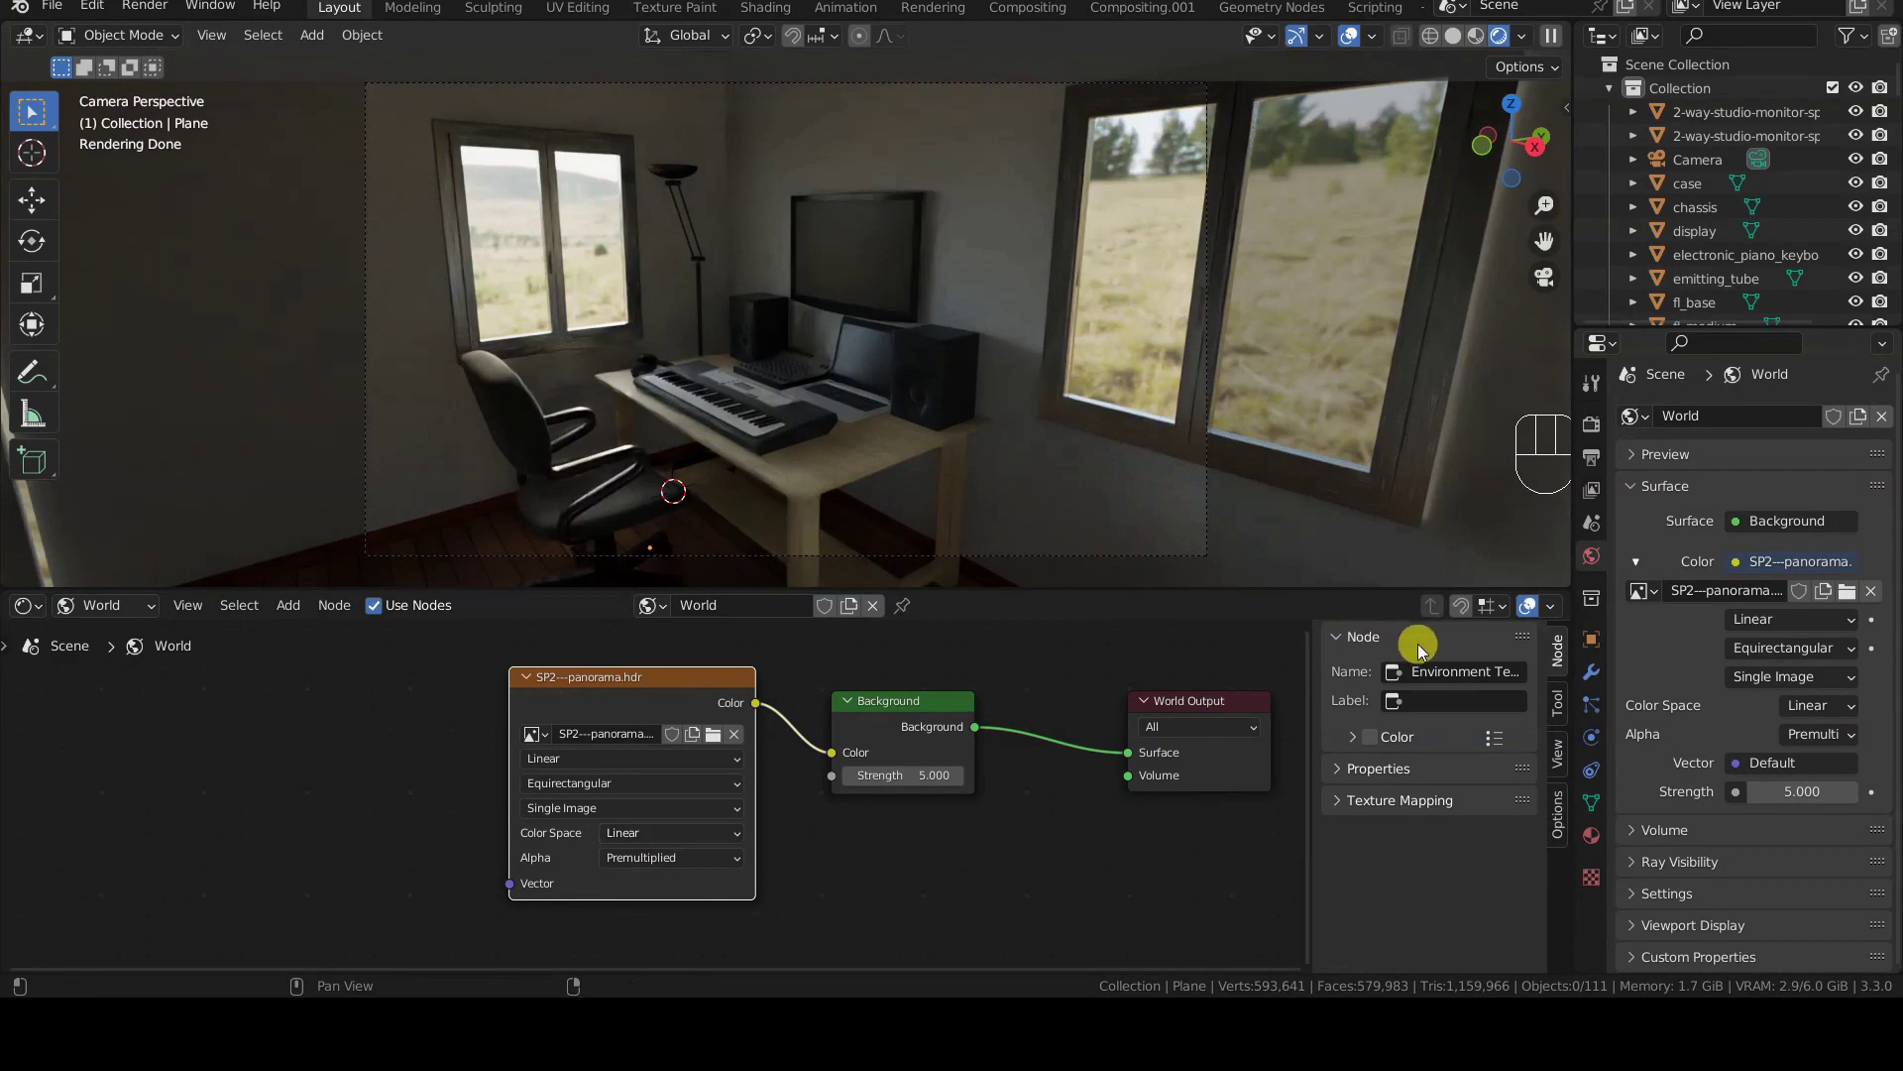
{"action": "left_click", "coordinate": [1593, 428]}
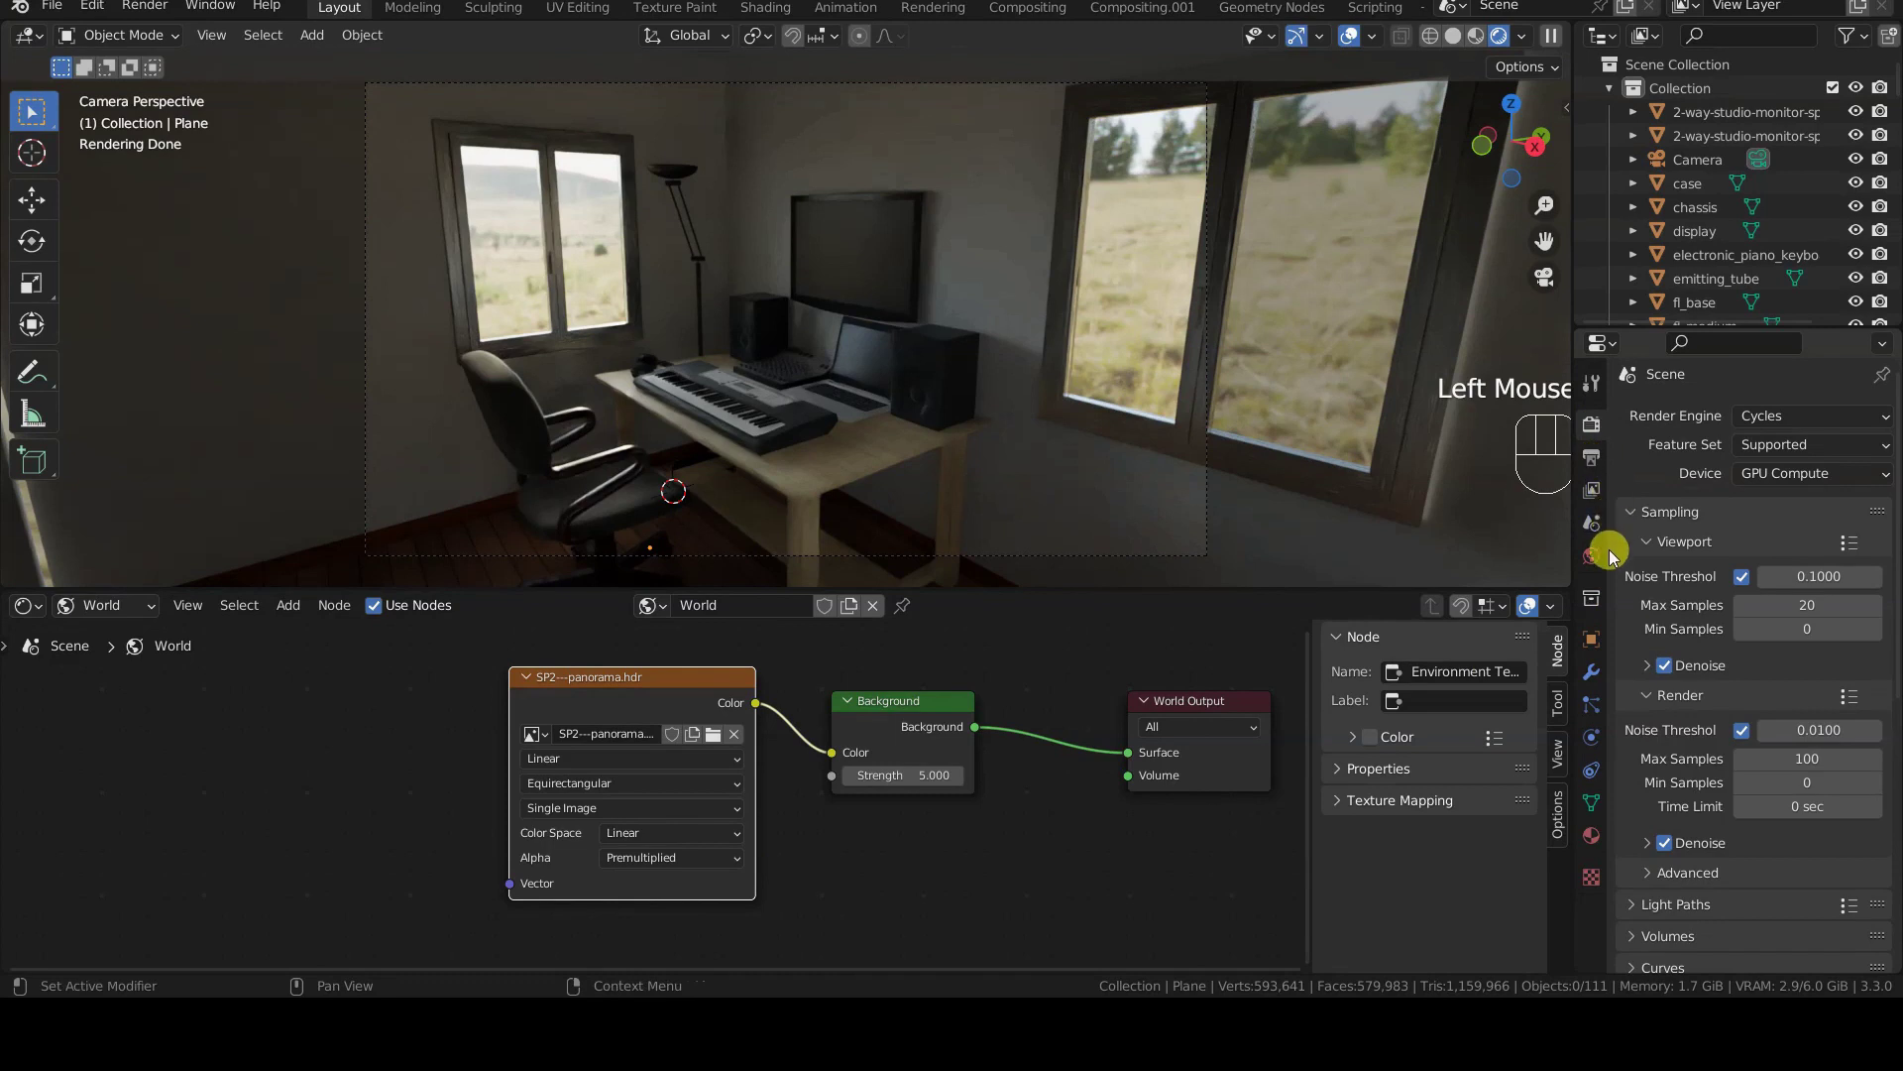
- Locate the Film section in Render Properties and enable Transparent
{"action": "scroll", "coordinate": [1695, 736], "scroll_direction": "down", "scroll_amount": 2}
{"action": "scroll", "coordinate": [1695, 735], "scroll_direction": "down", "scroll_amount": 5}
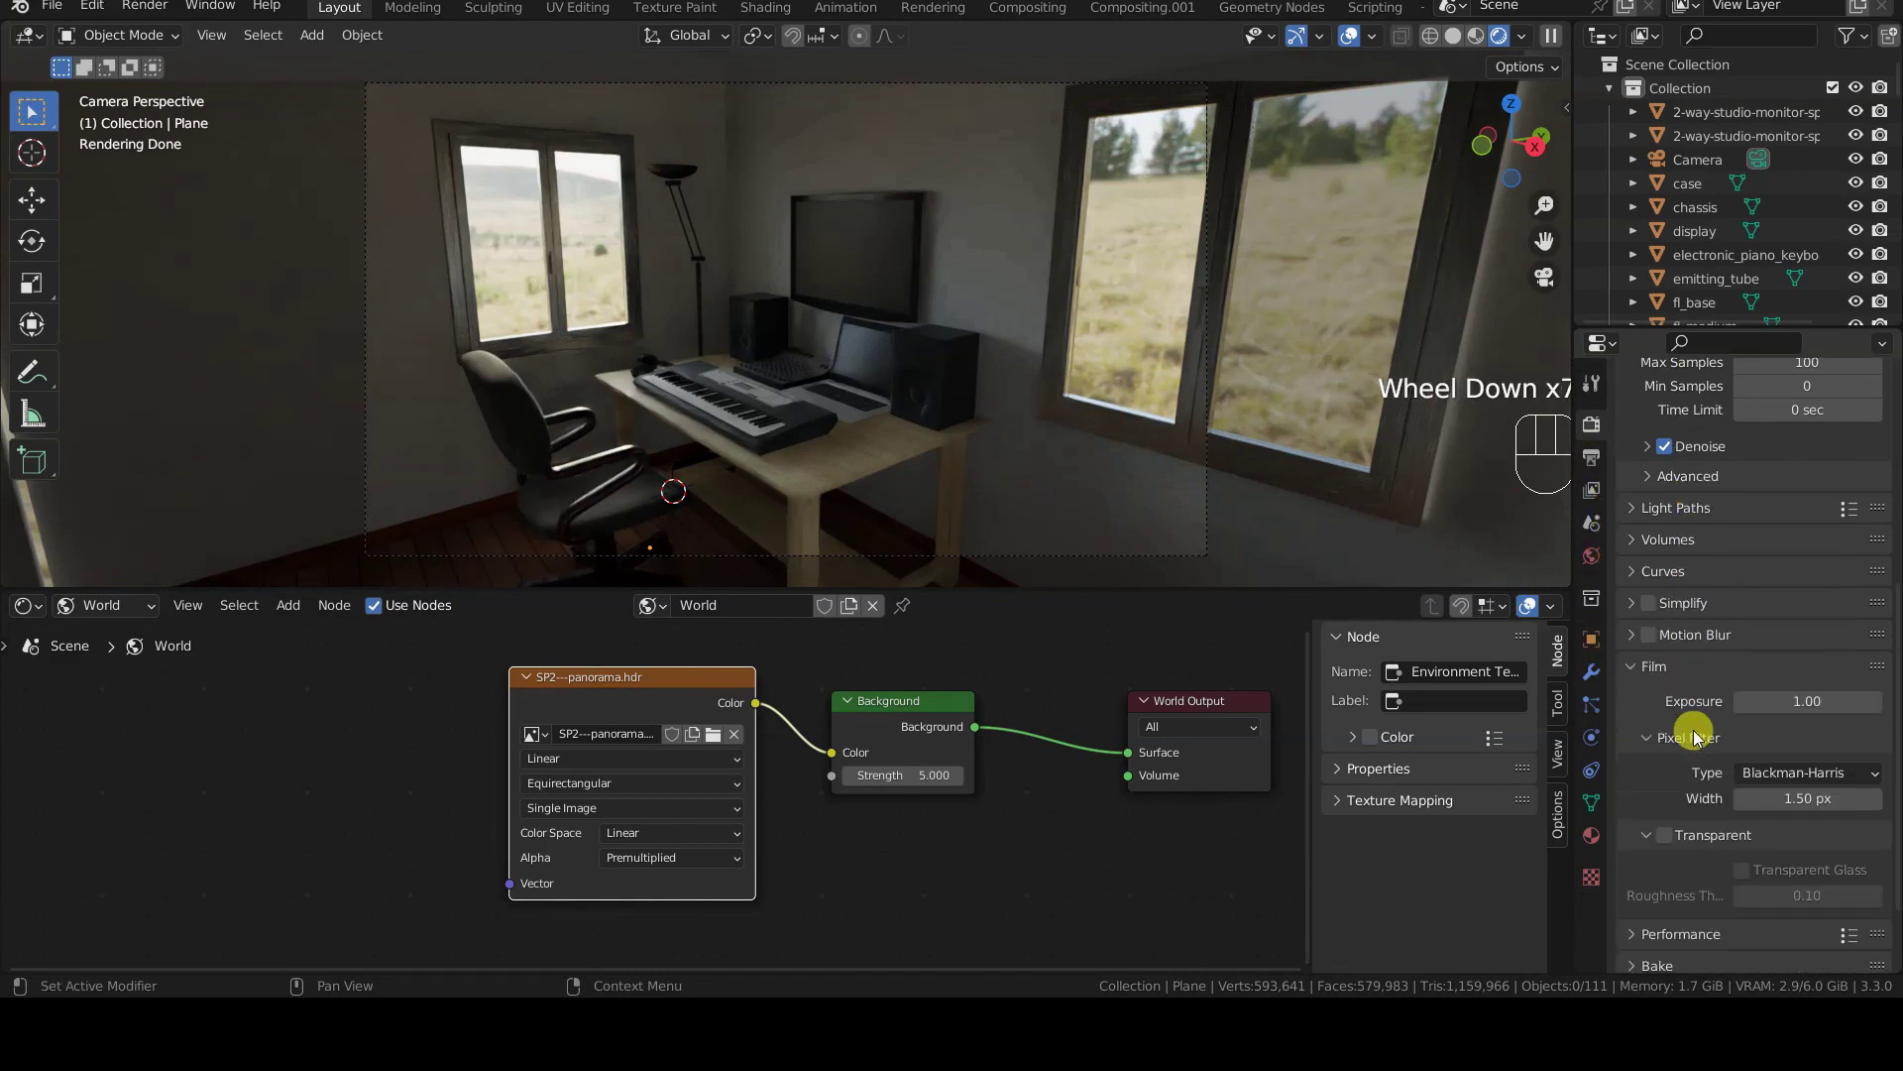
{"action": "left_click", "coordinate": [1665, 630]}
{"action": "scroll", "coordinate": [1676, 763], "scroll_direction": "down", "scroll_amount": 2}
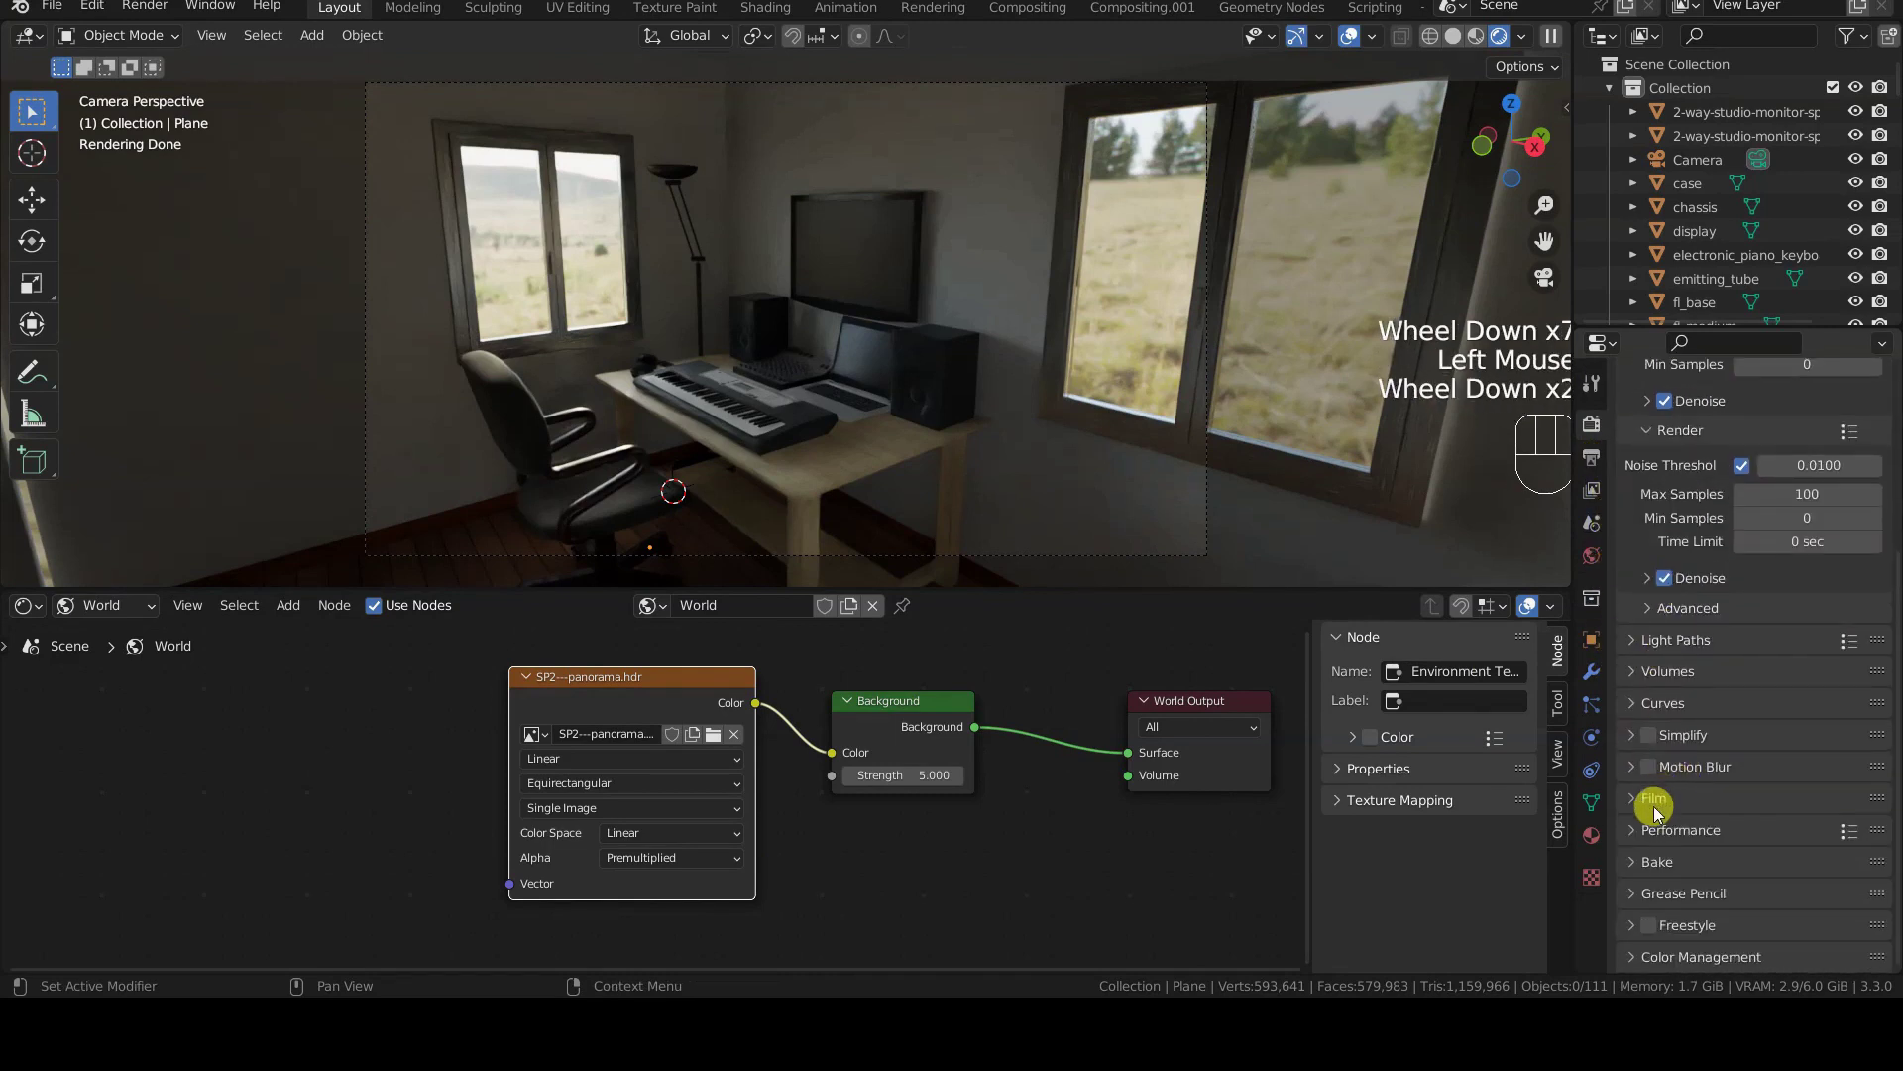
{"action": "left_click", "coordinate": [1654, 798]}
{"action": "scroll", "coordinate": [1753, 801], "scroll_direction": "down", "scroll_amount": 5}
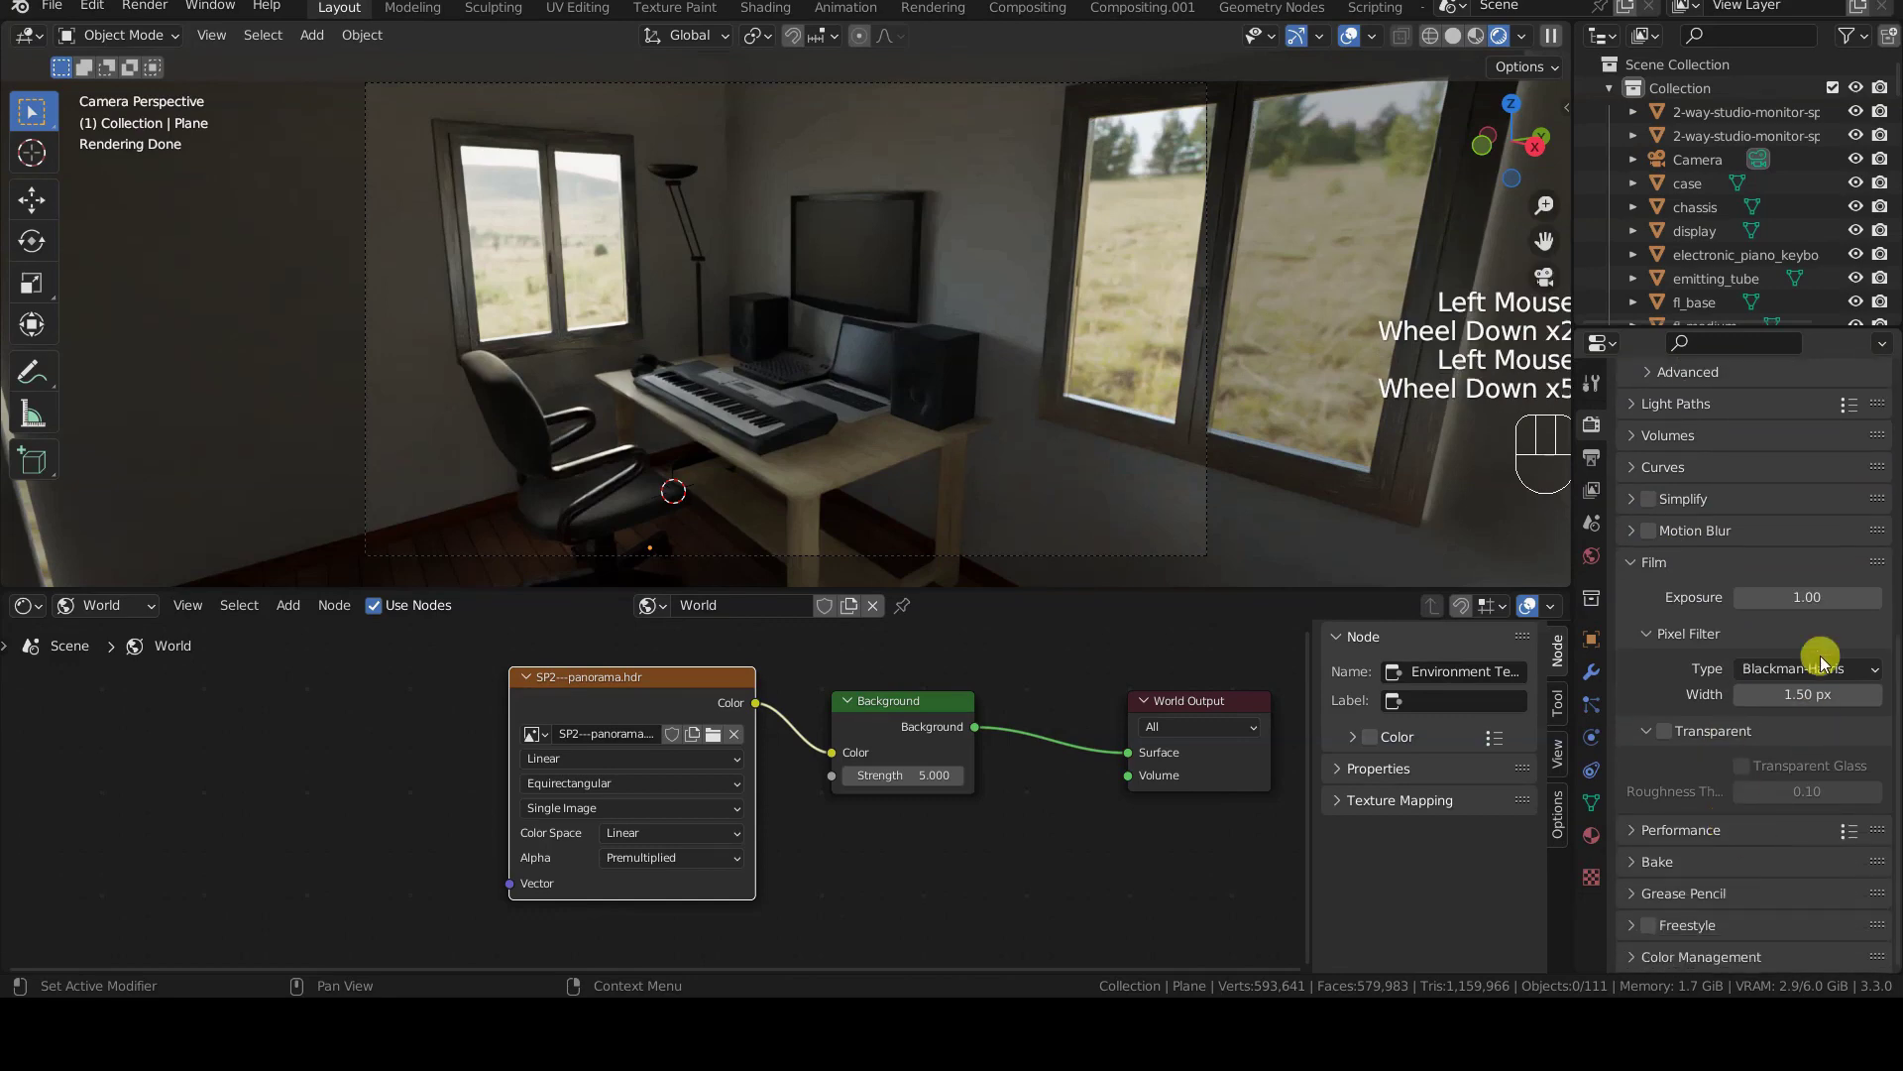
{"action": "left_click", "coordinate": [1665, 732]}
- Orbit and zoom out around the house, then turn Film Transparent off again
{"action": "middle_click_drag", "start_coordinate": [1235, 470], "coordinate": [1182, 472]}
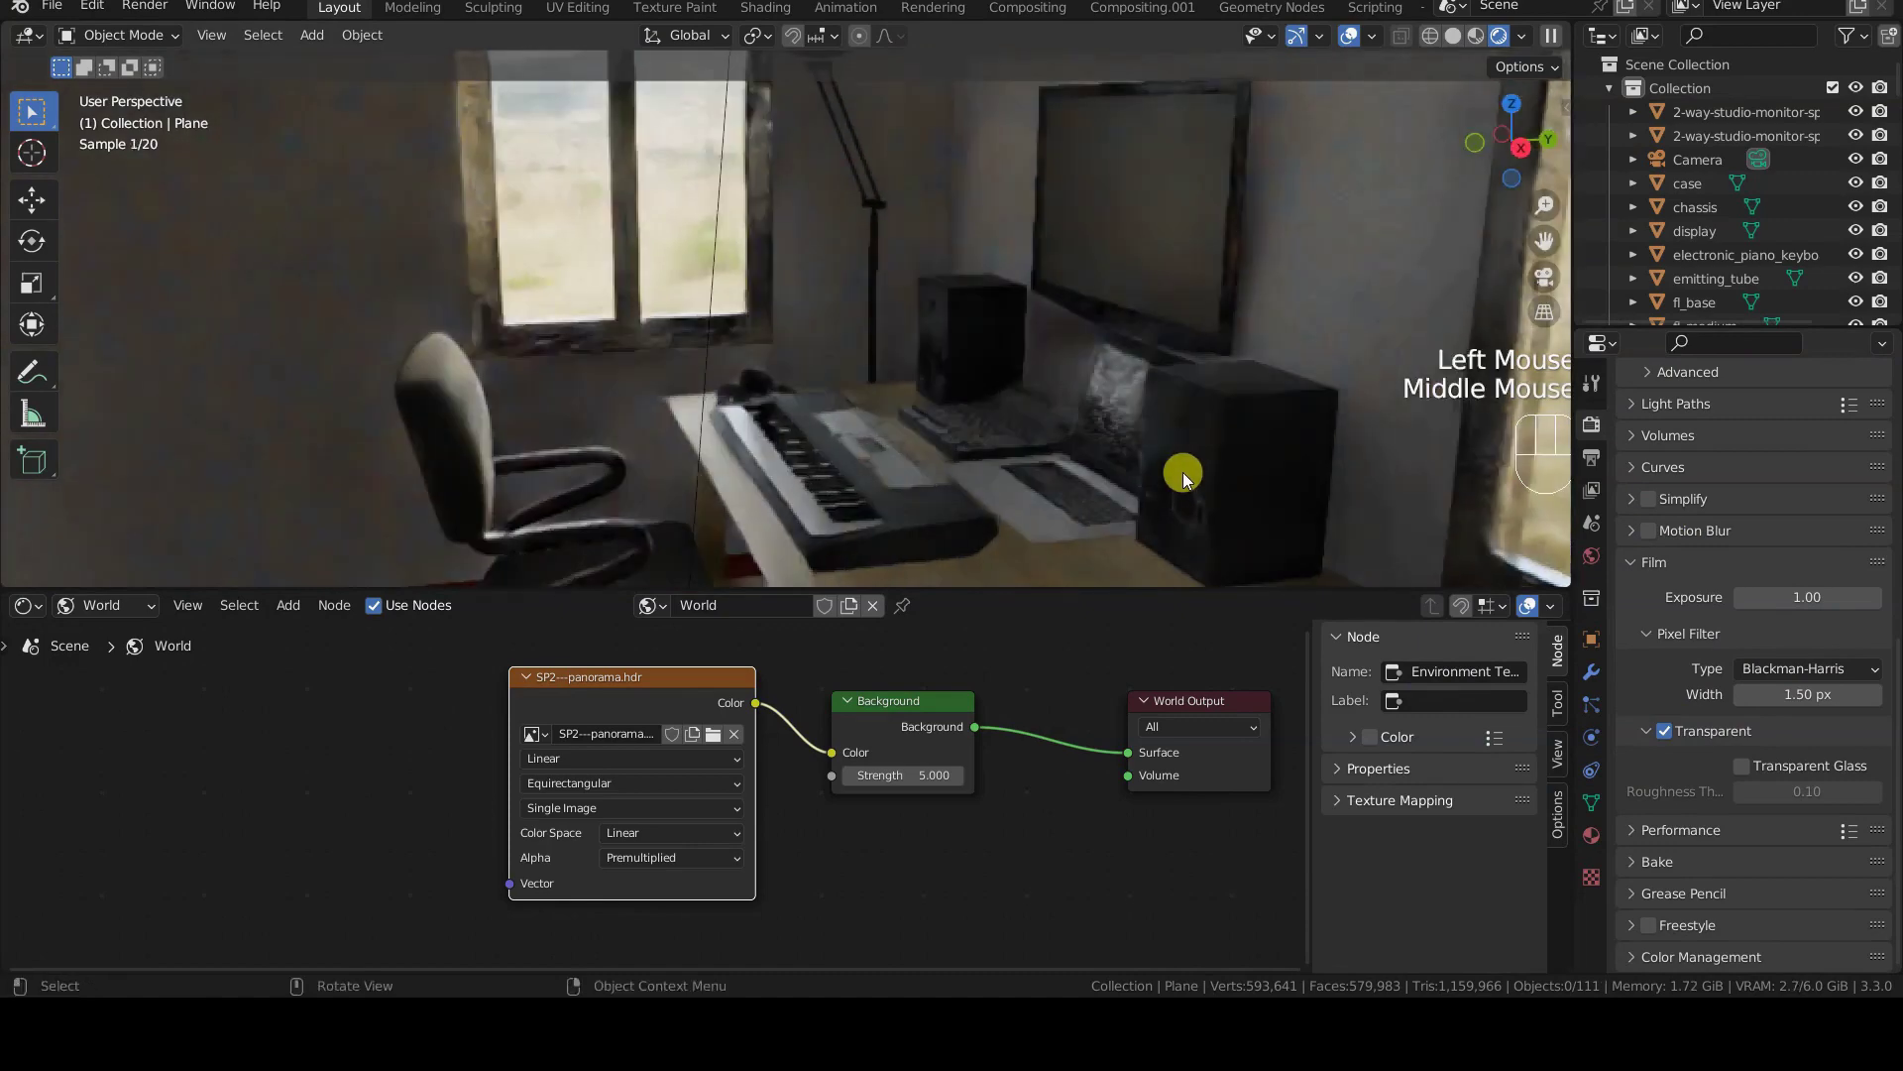
{"action": "scroll", "coordinate": [1181, 471], "scroll_direction": "down", "scroll_amount": 5}
{"action": "scroll", "coordinate": [1184, 476], "scroll_direction": "down", "scroll_amount": 5}
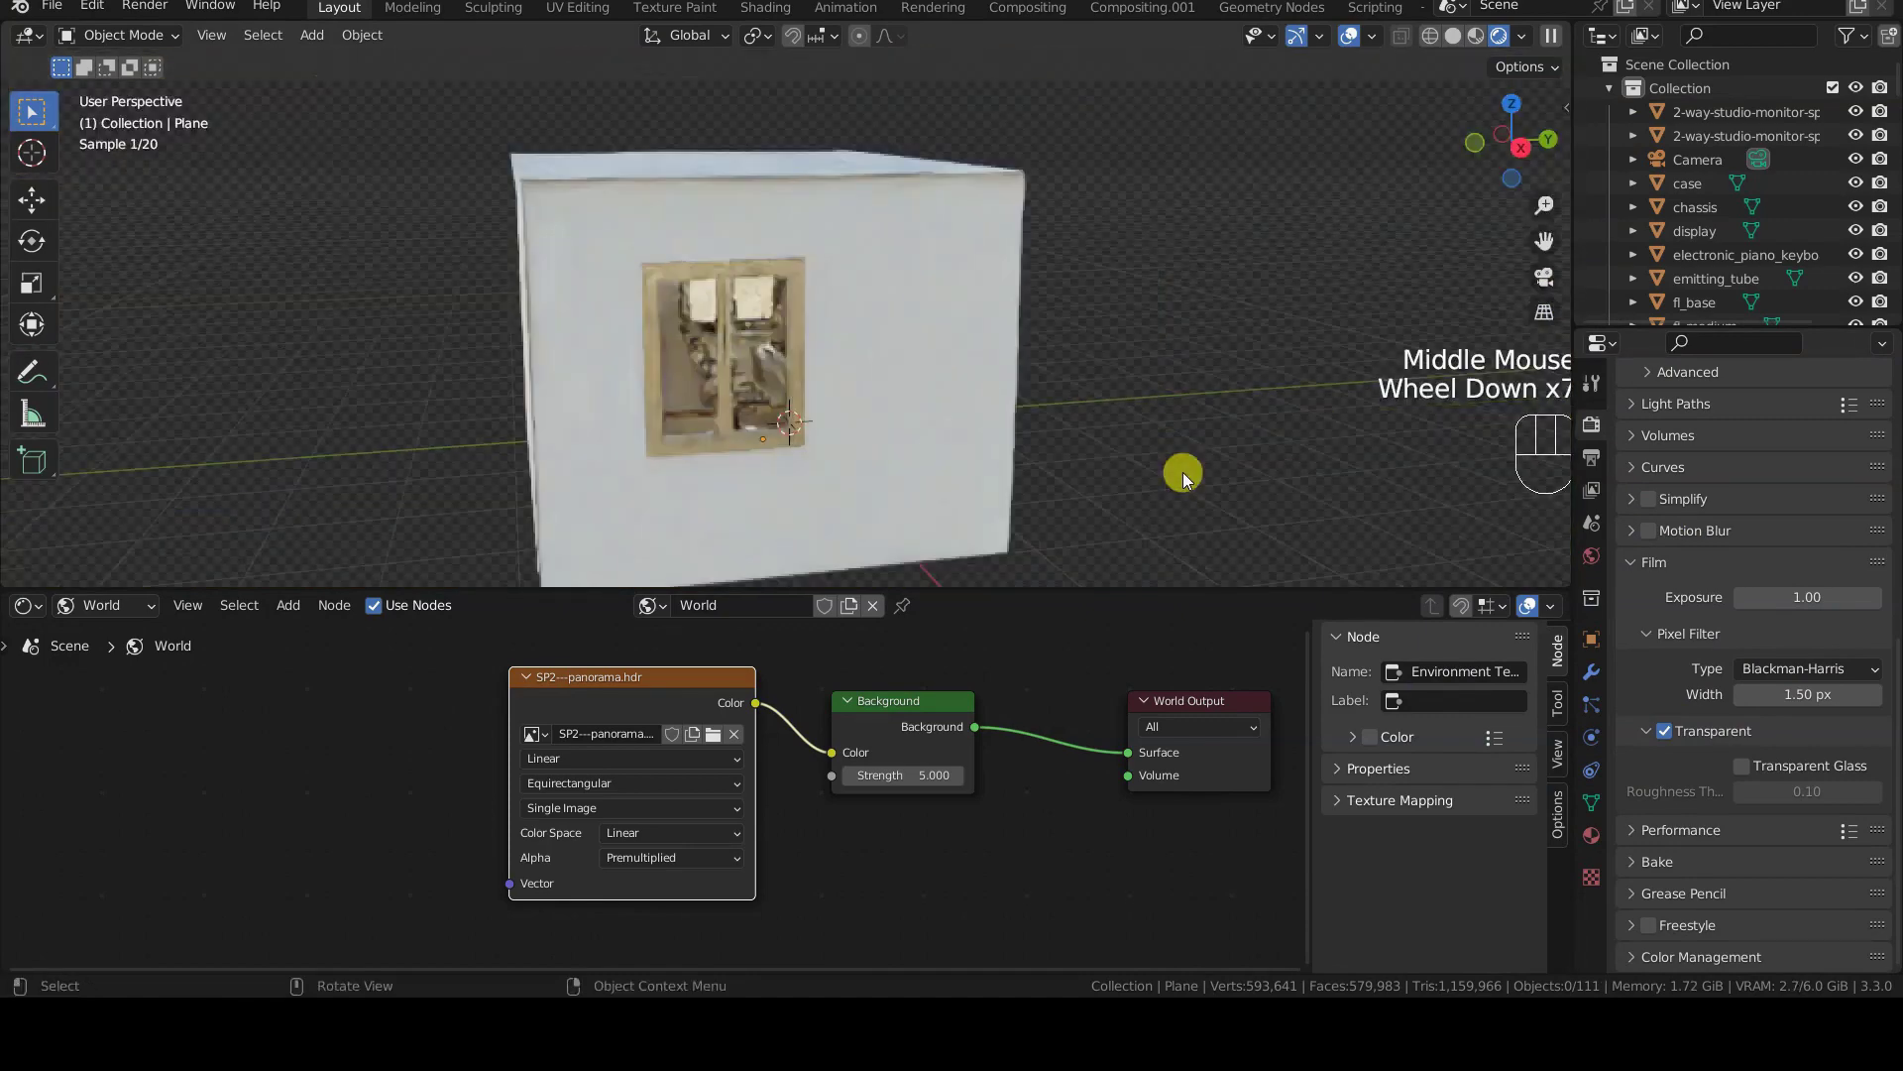
{"action": "scroll", "coordinate": [1182, 472], "scroll_direction": "down", "scroll_amount": 1}
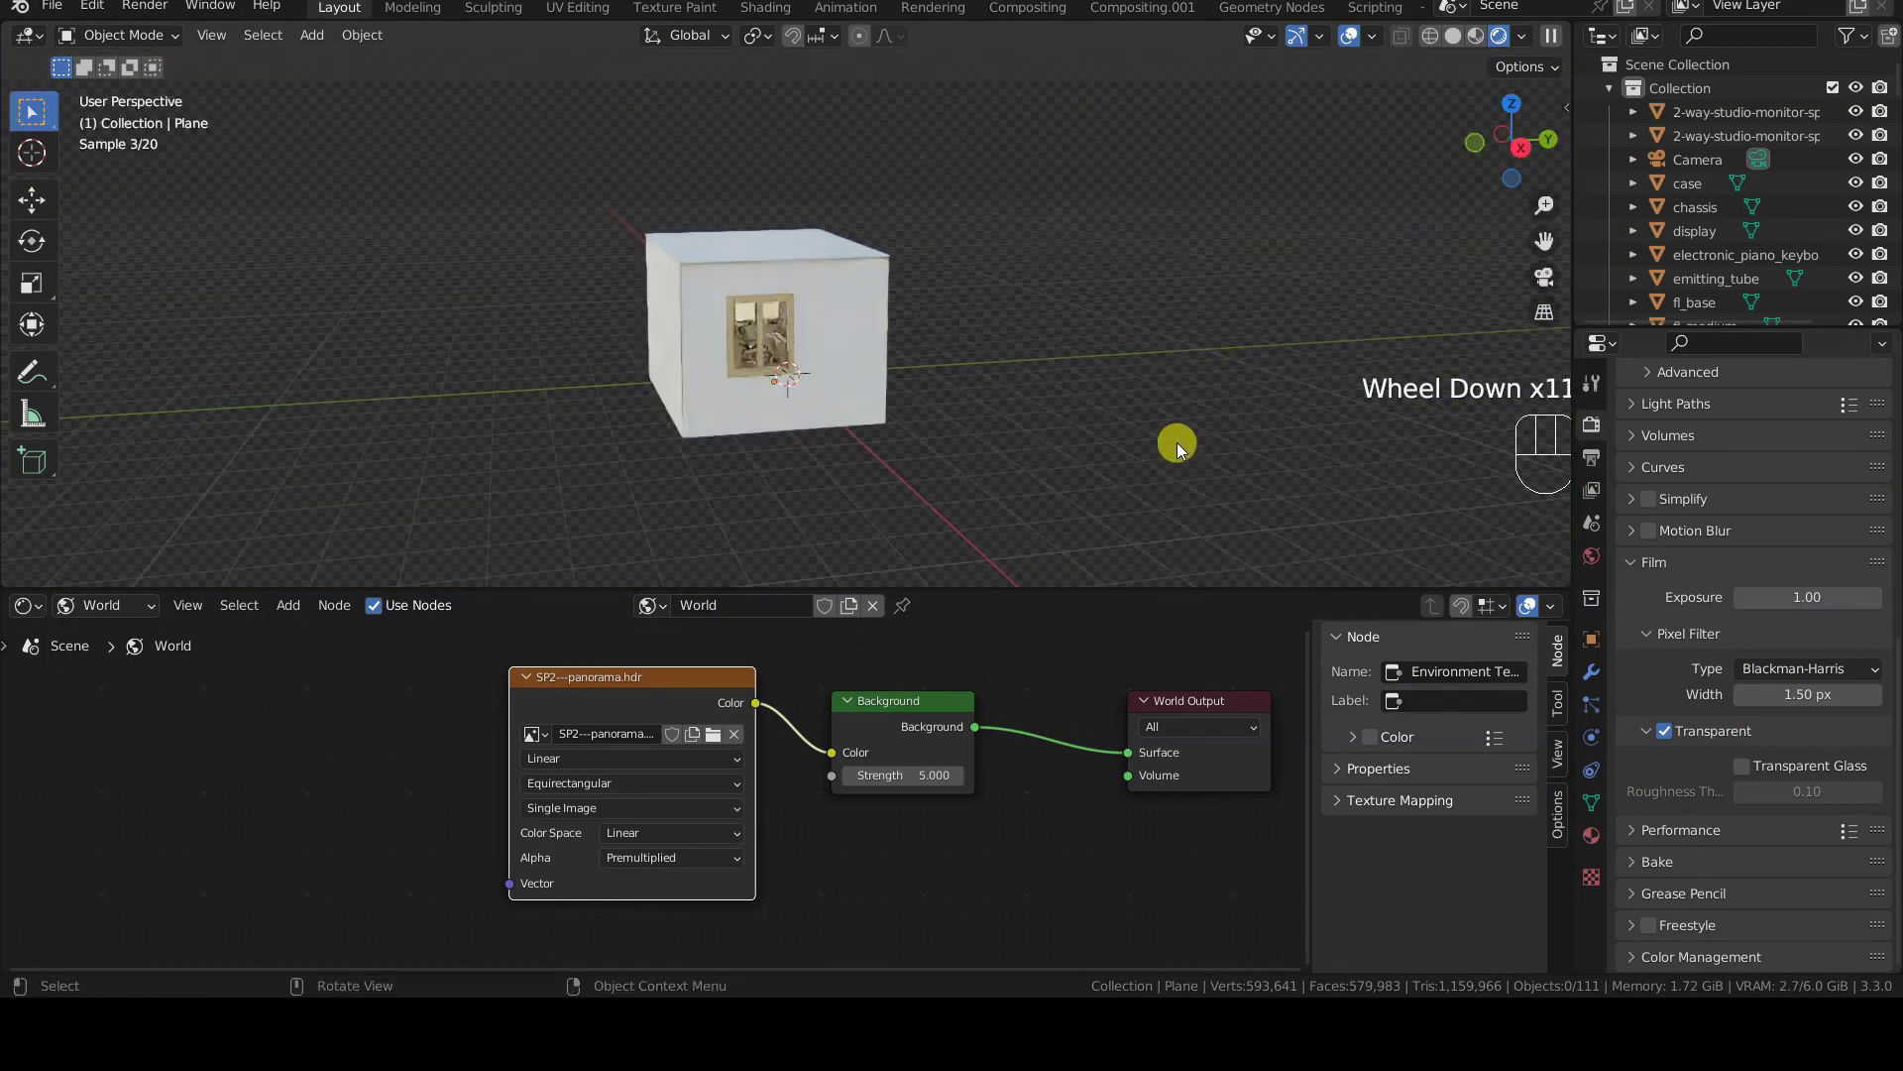
{"action": "left_click", "coordinate": [1663, 732]}
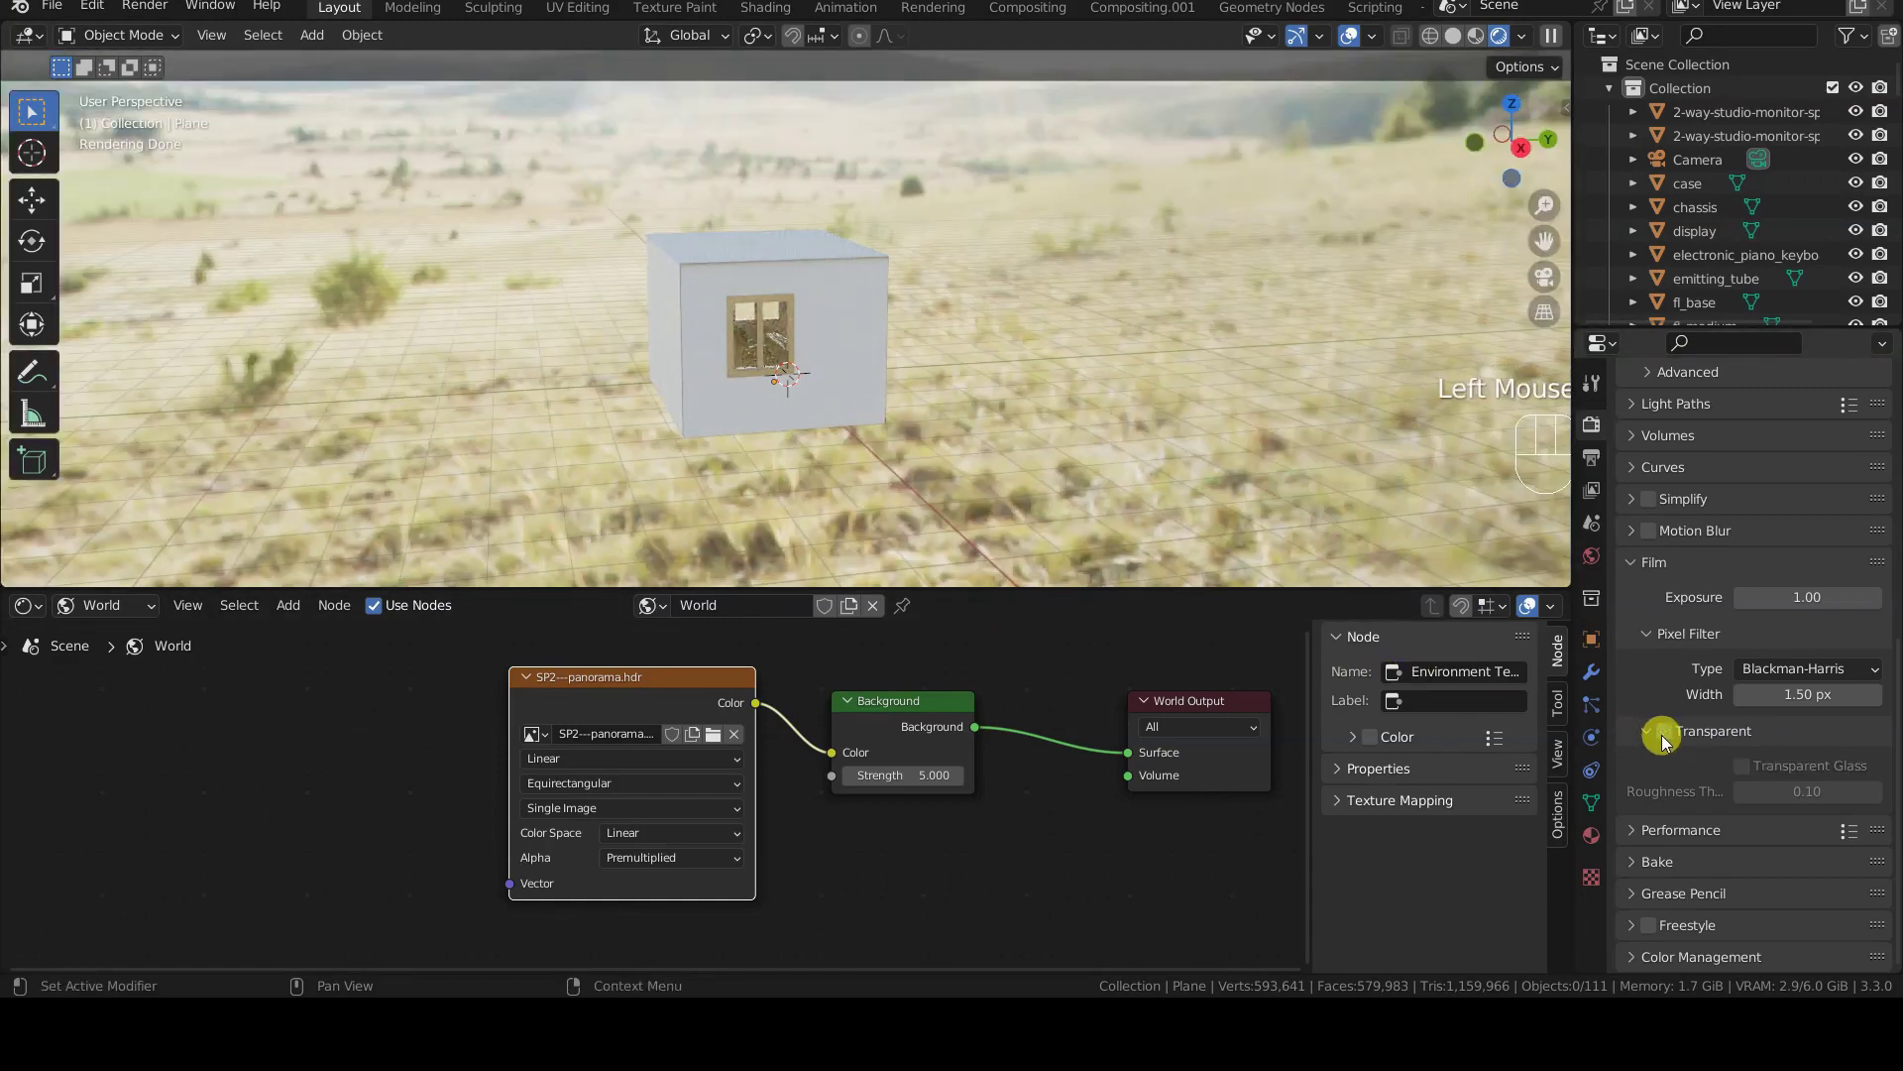
- Toggle Film Transparent on and off while orbiting the house, finally leaving it on
{"action": "left_click", "coordinate": [1663, 732]}
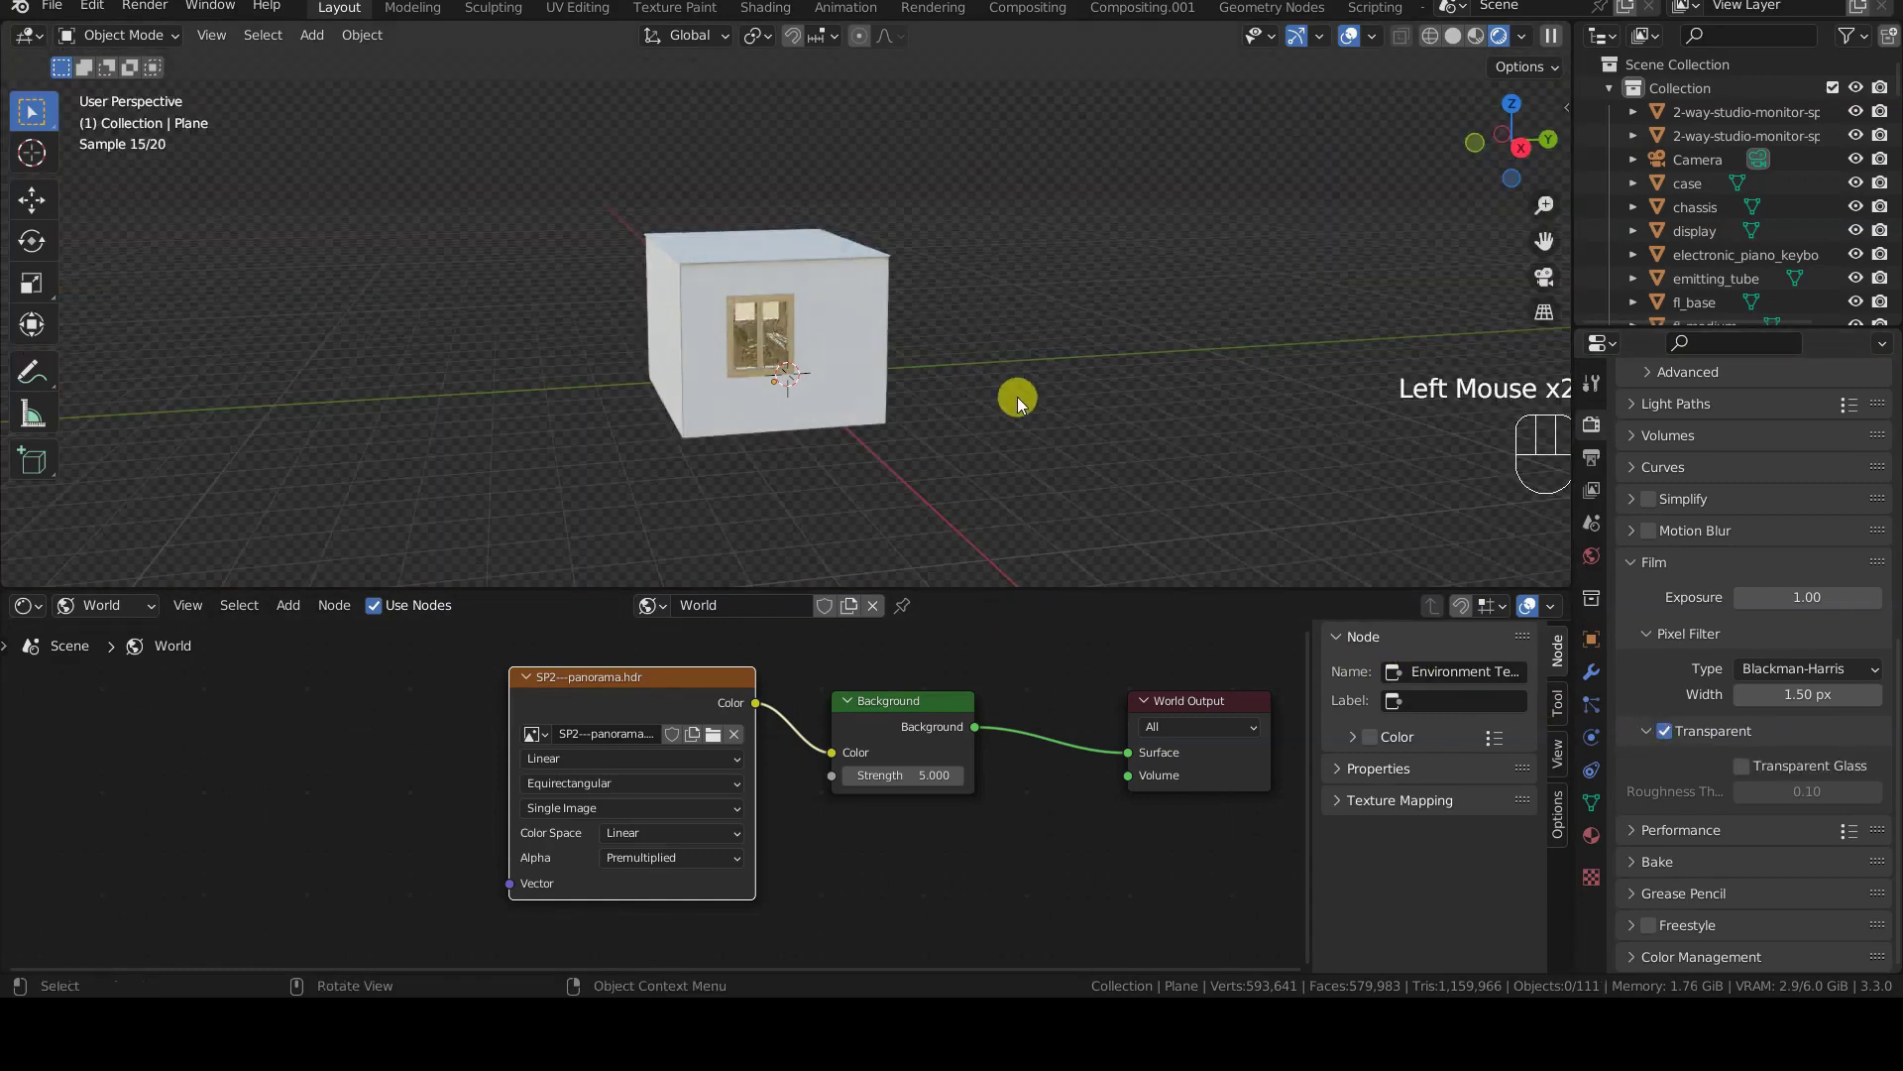
{"action": "middle_click_drag", "start_coordinate": [1017, 397], "coordinate": [981, 371]}
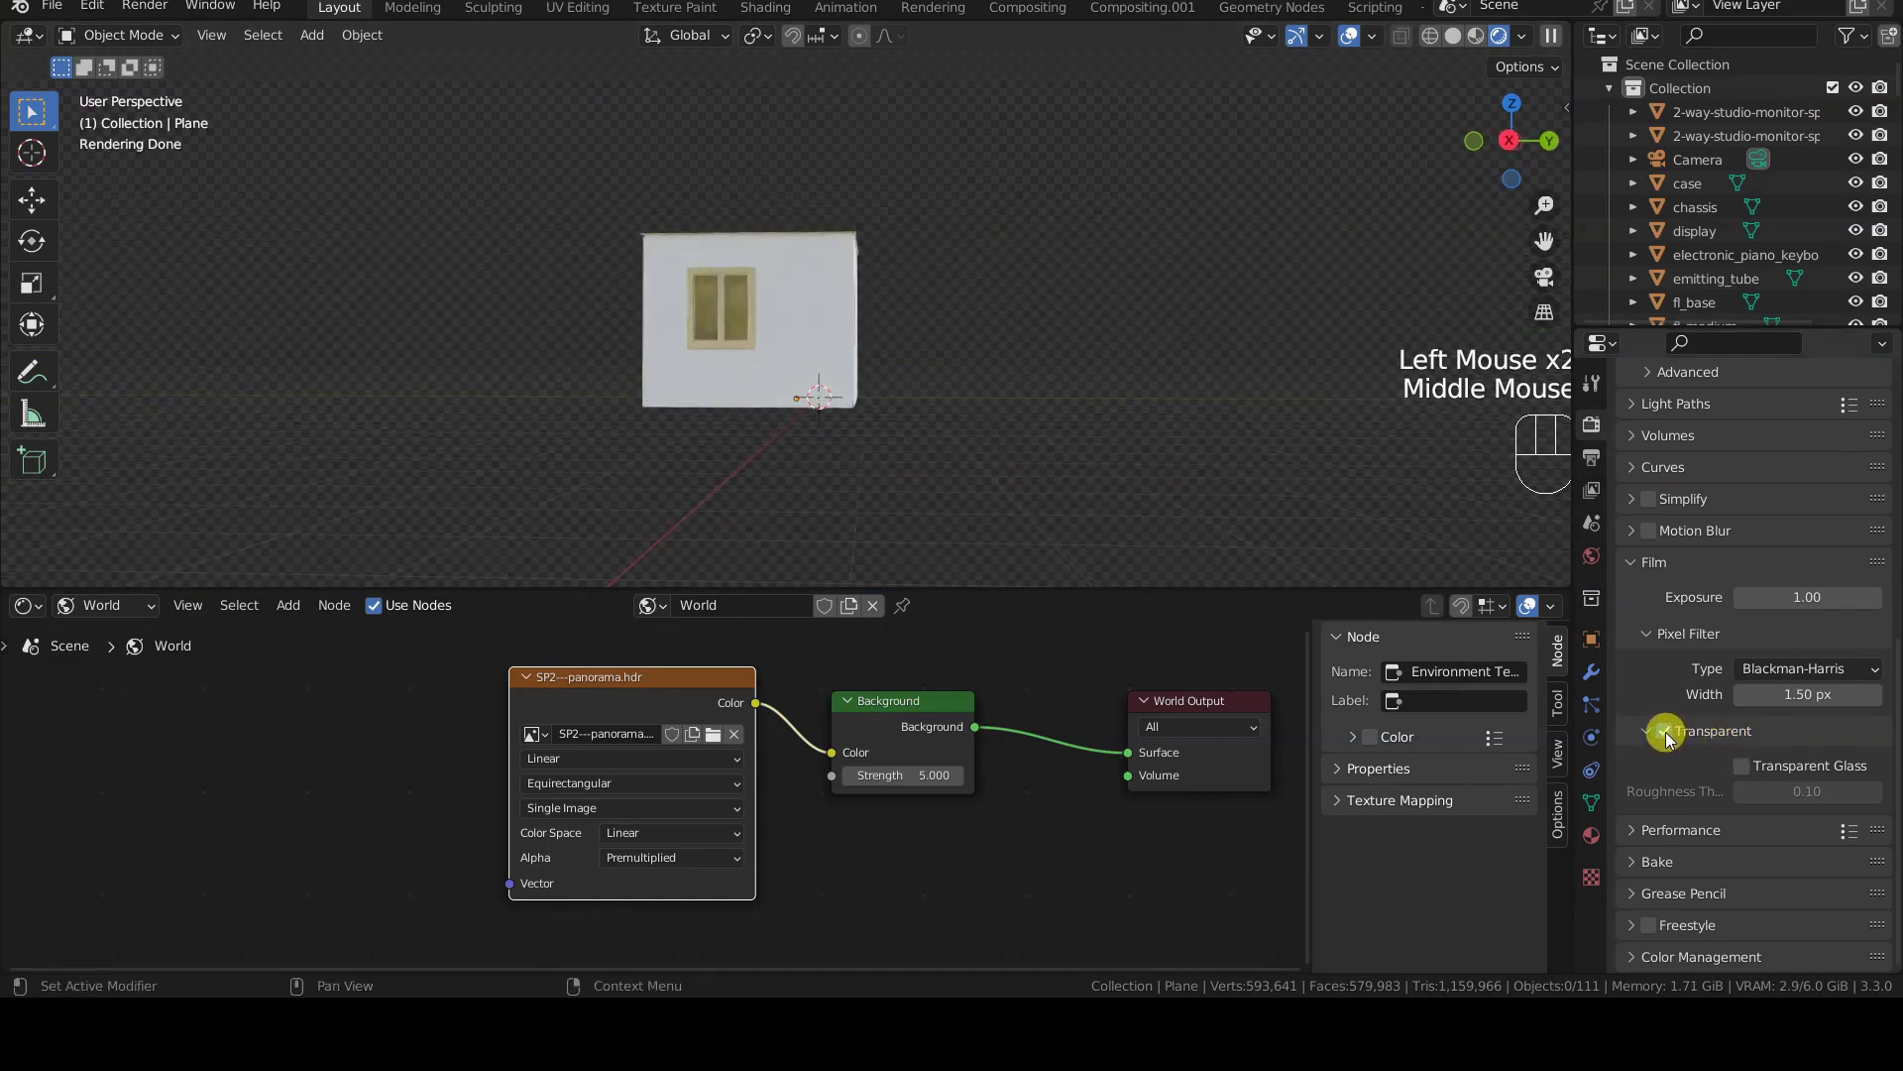
{"action": "left_click", "coordinate": [1664, 731]}
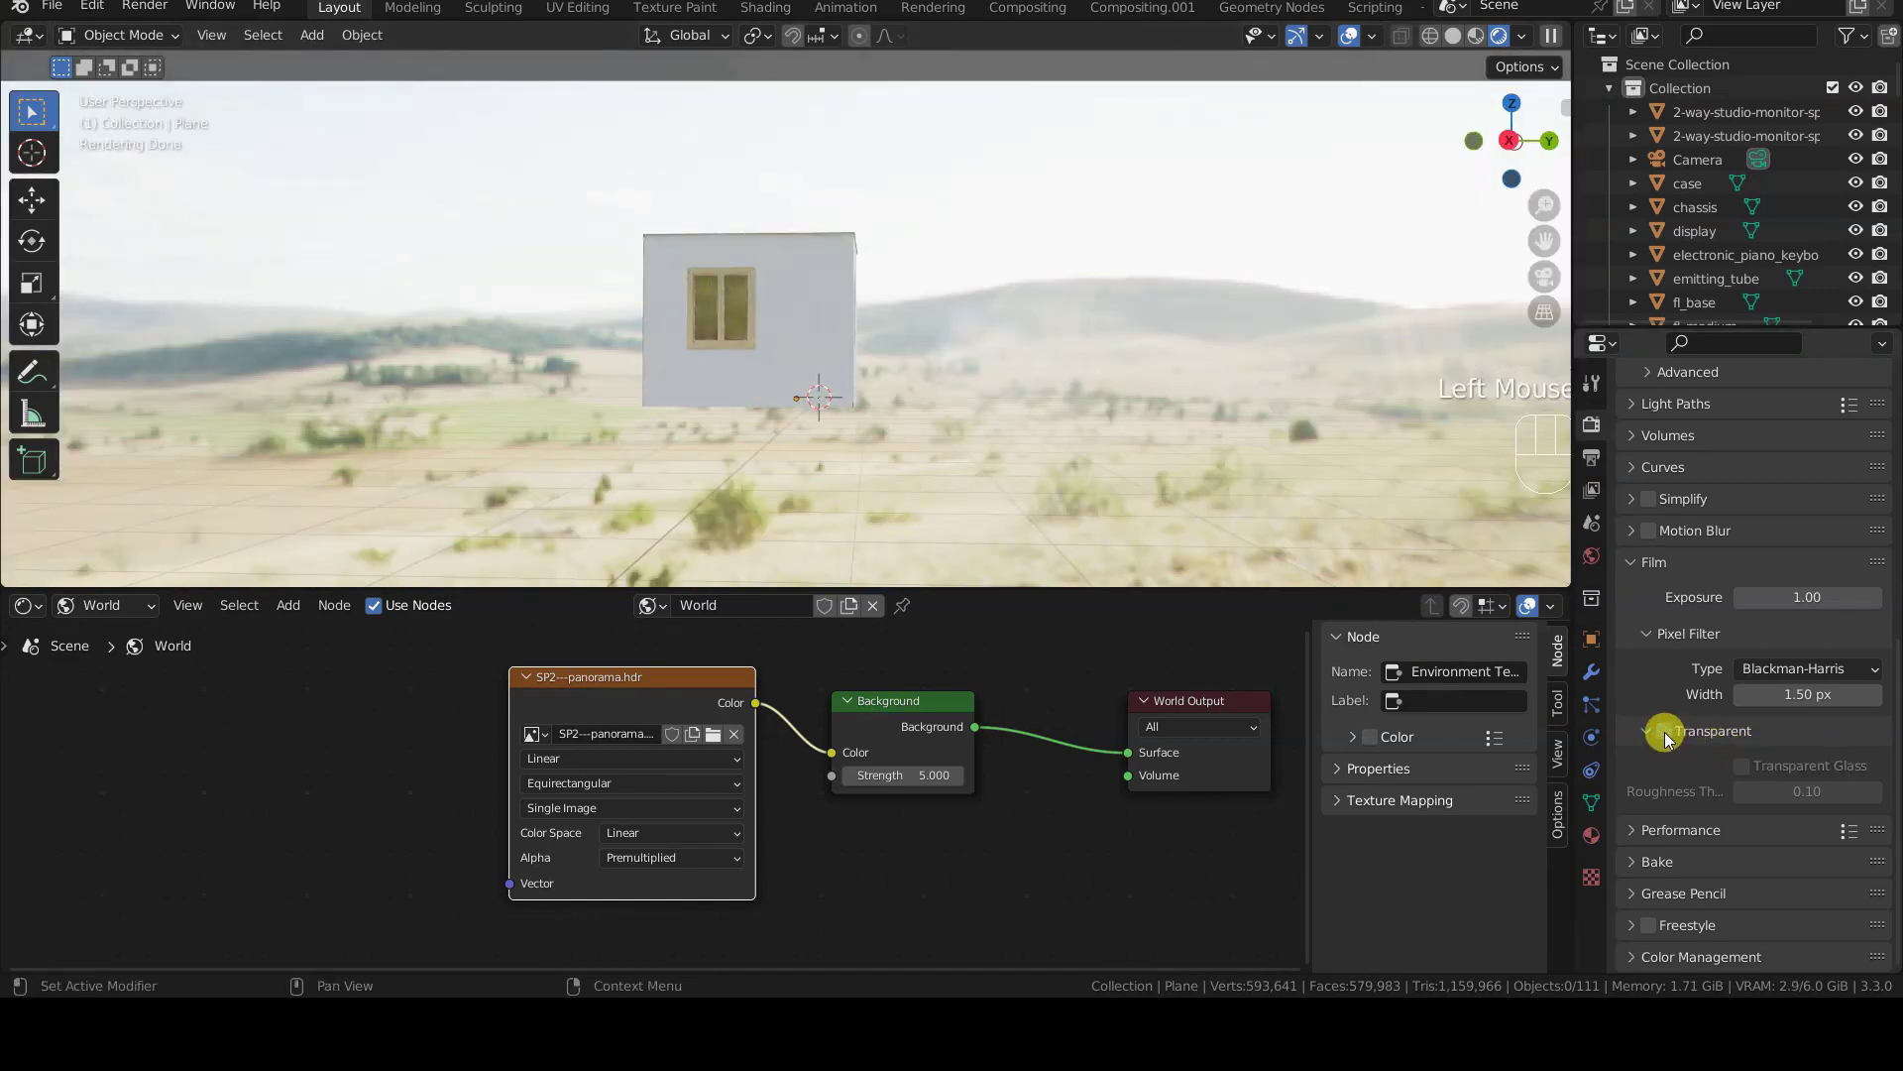
{"action": "left_click", "coordinate": [1665, 733]}
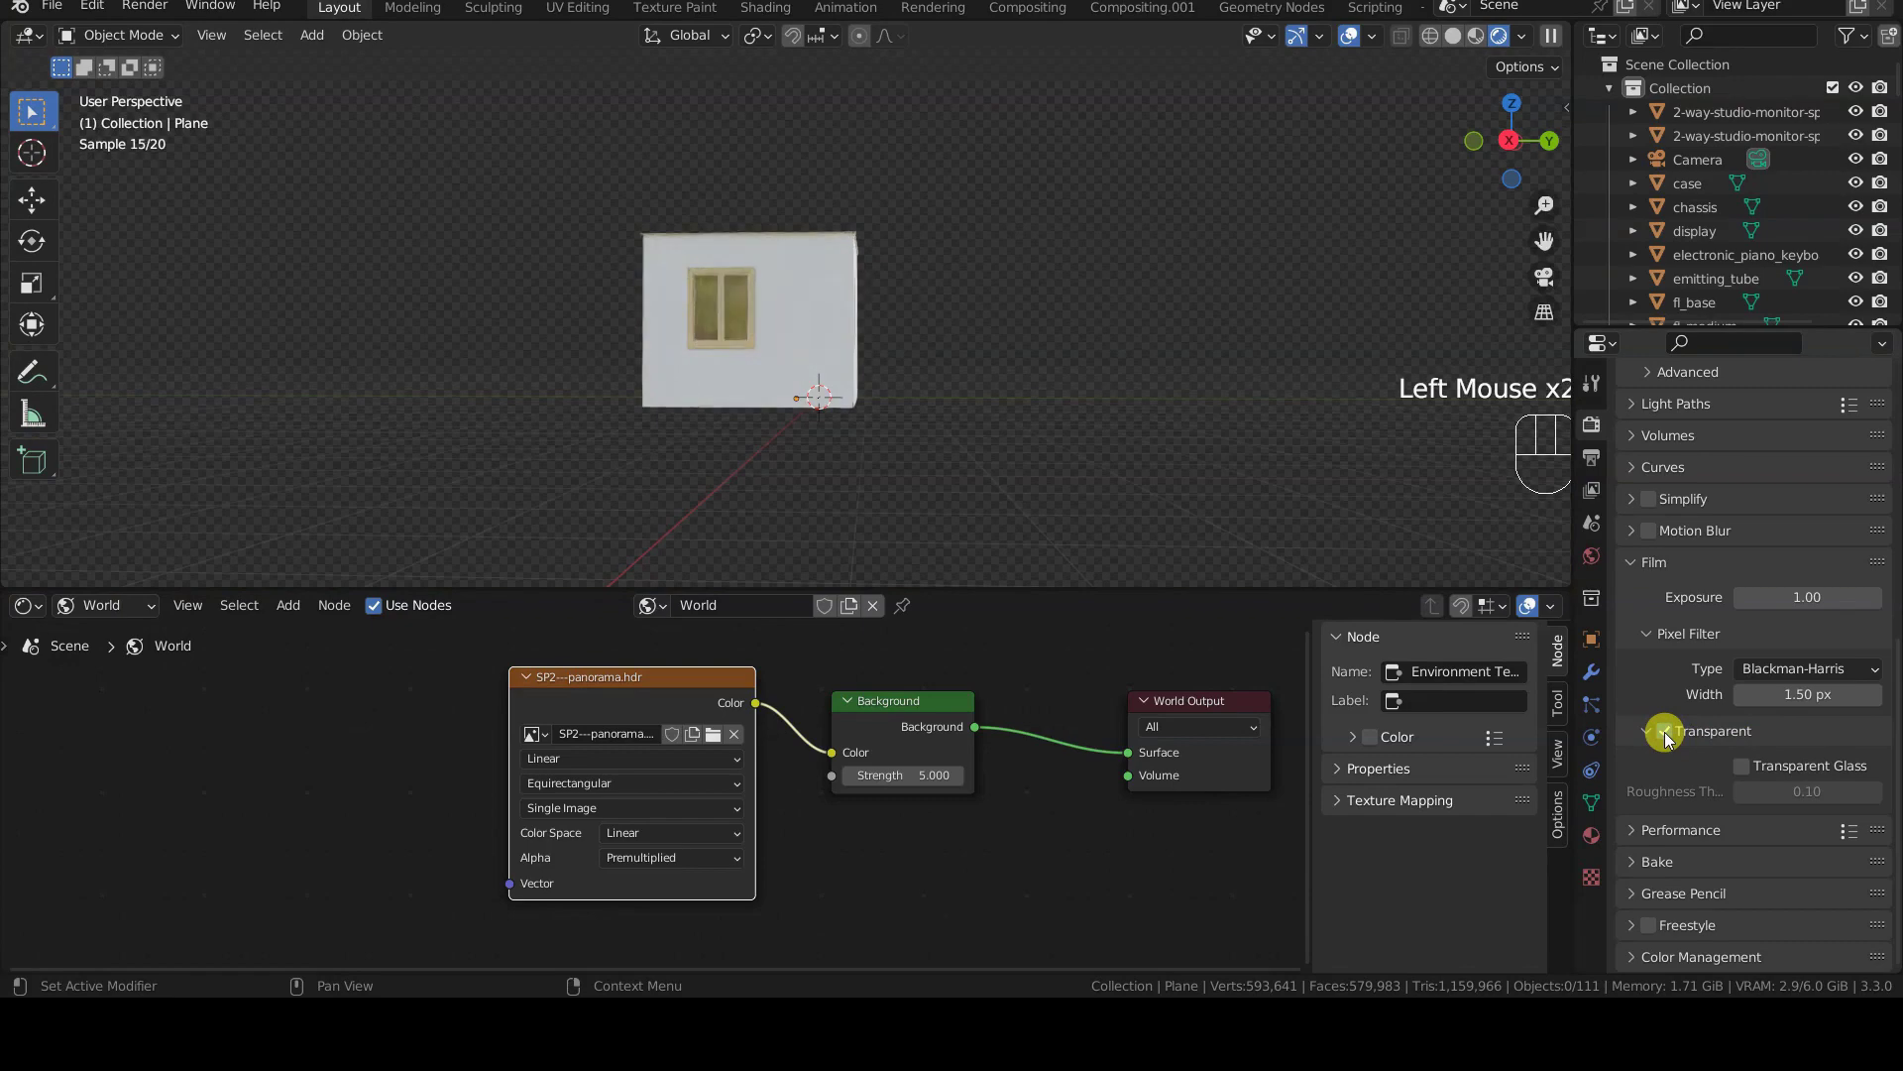
{"action": "left_click", "coordinate": [1665, 733]}
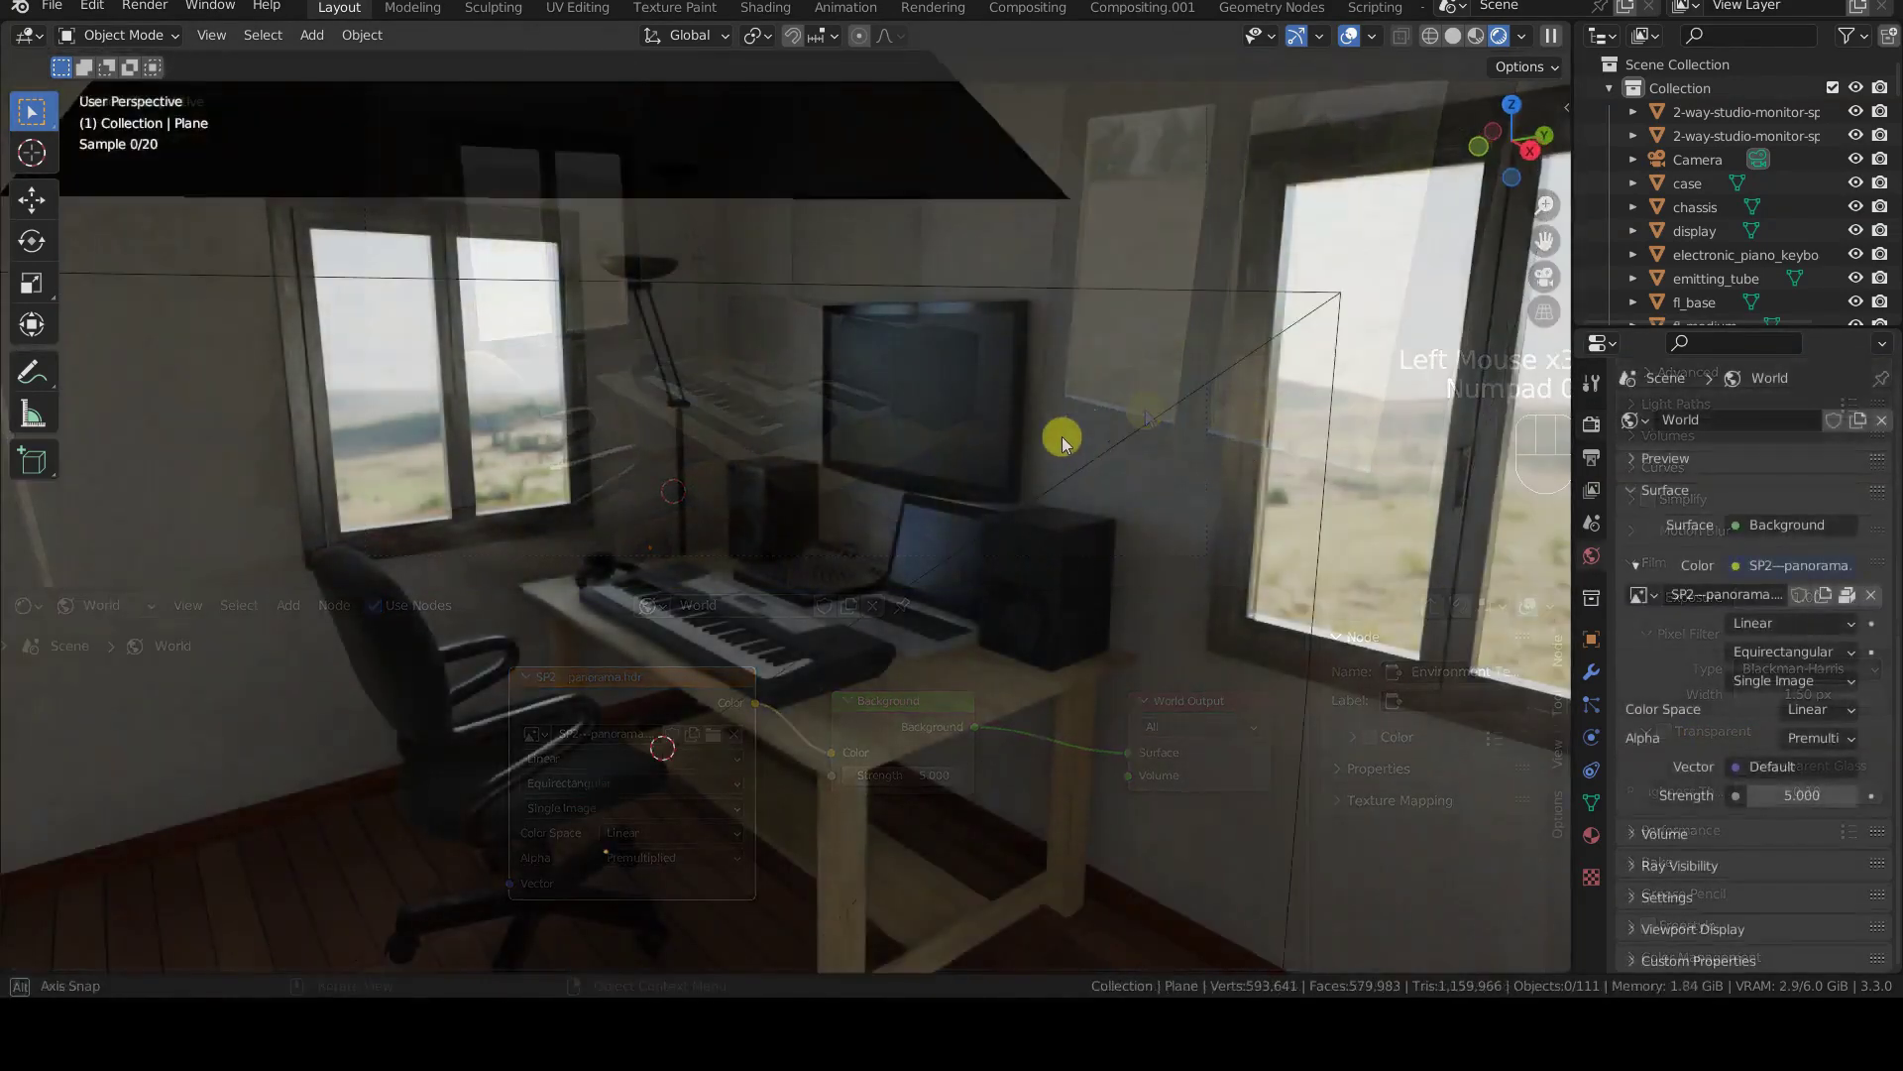
{"action": "middle_click_drag", "start_coordinate": [1061, 436], "coordinate": [1021, 455]}
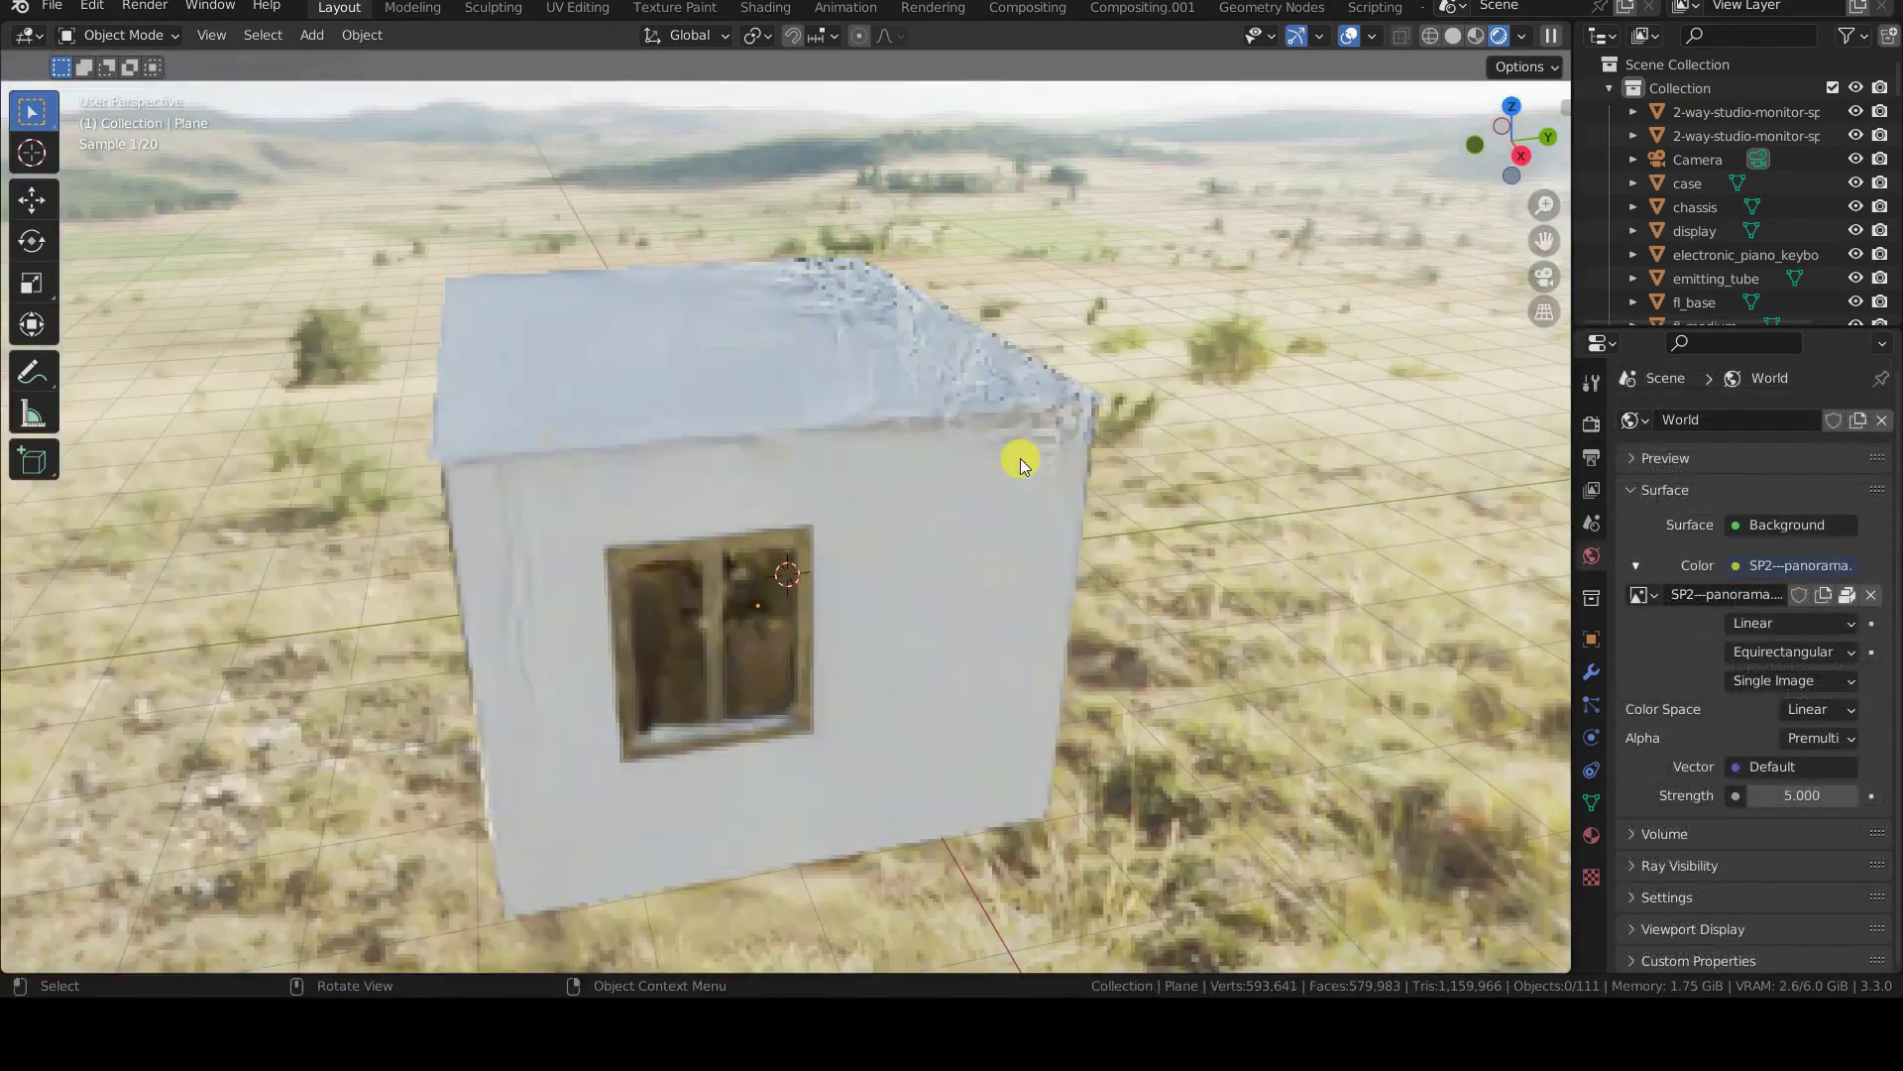
{"action": "left_click", "coordinate": [1592, 427]}
{"action": "scroll", "coordinate": [1735, 684], "scroll_direction": "down", "scroll_amount": 10}
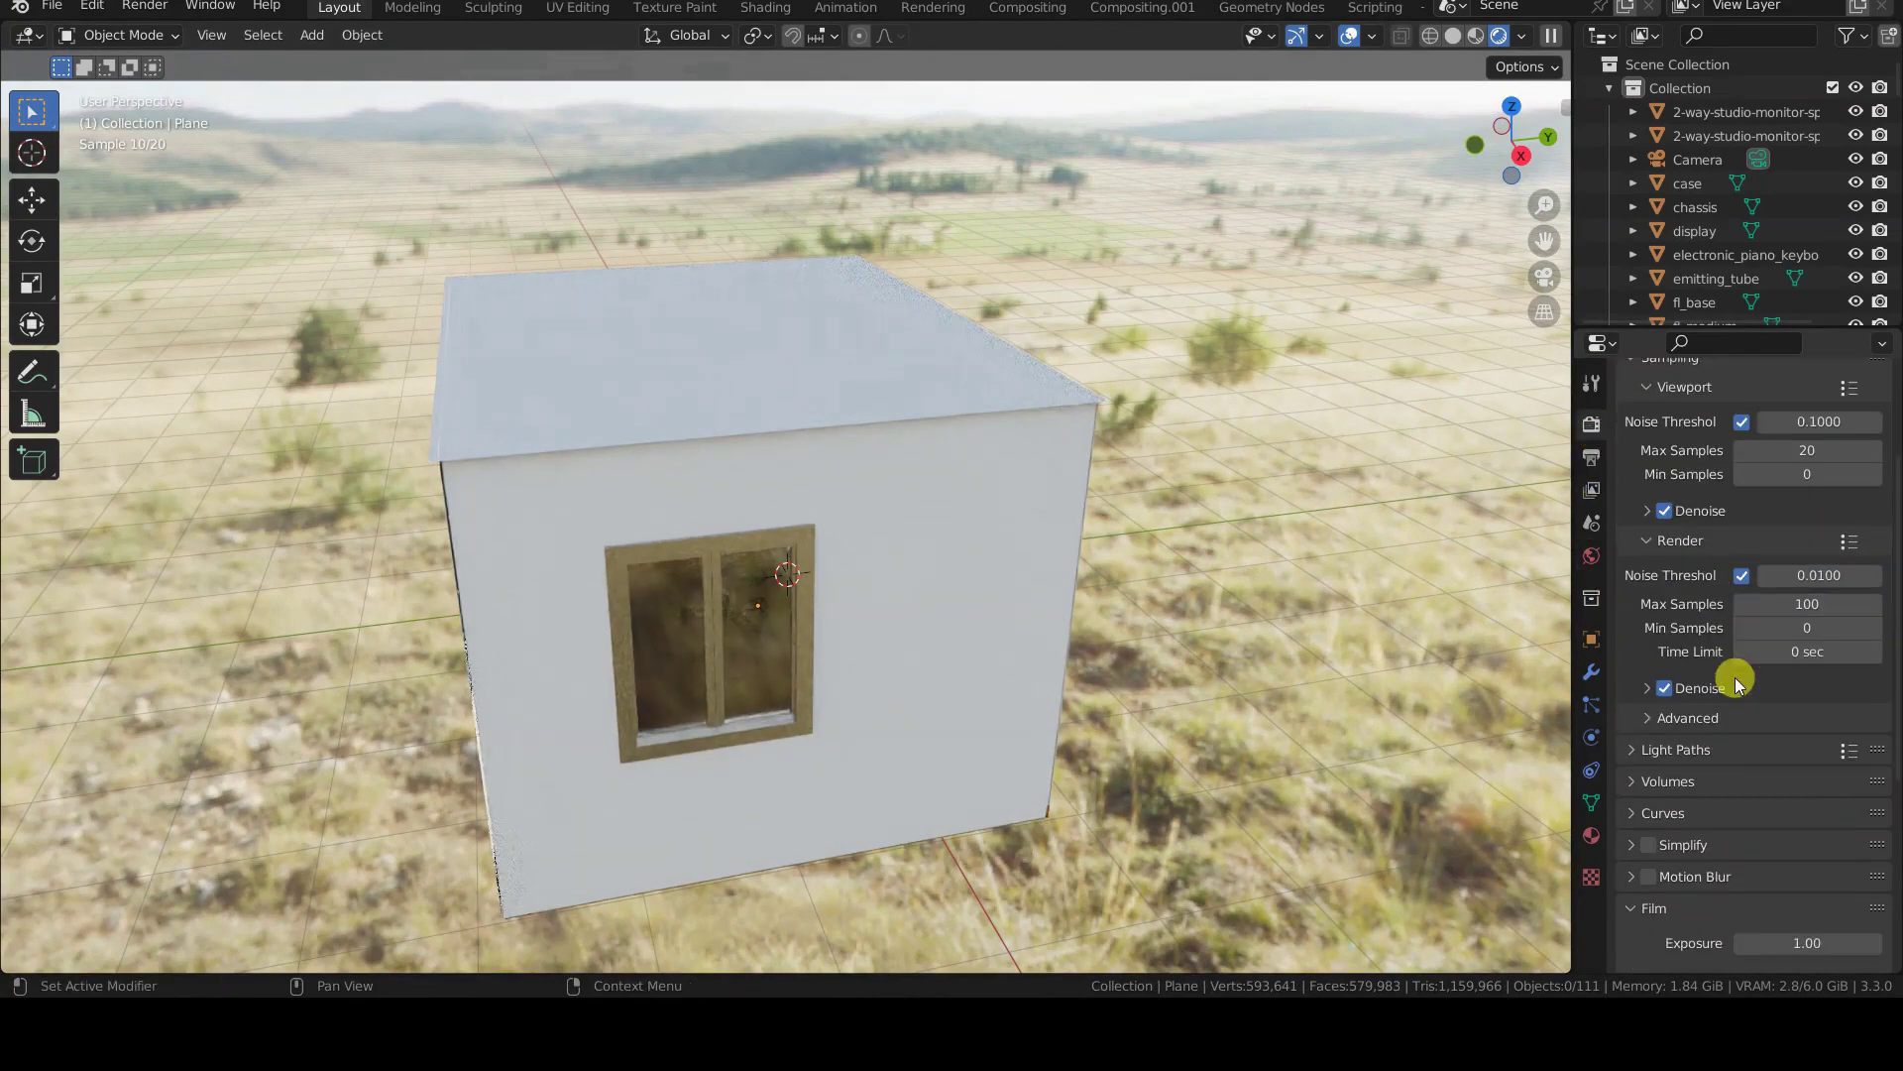
{"action": "left_click", "coordinate": [1664, 842]}
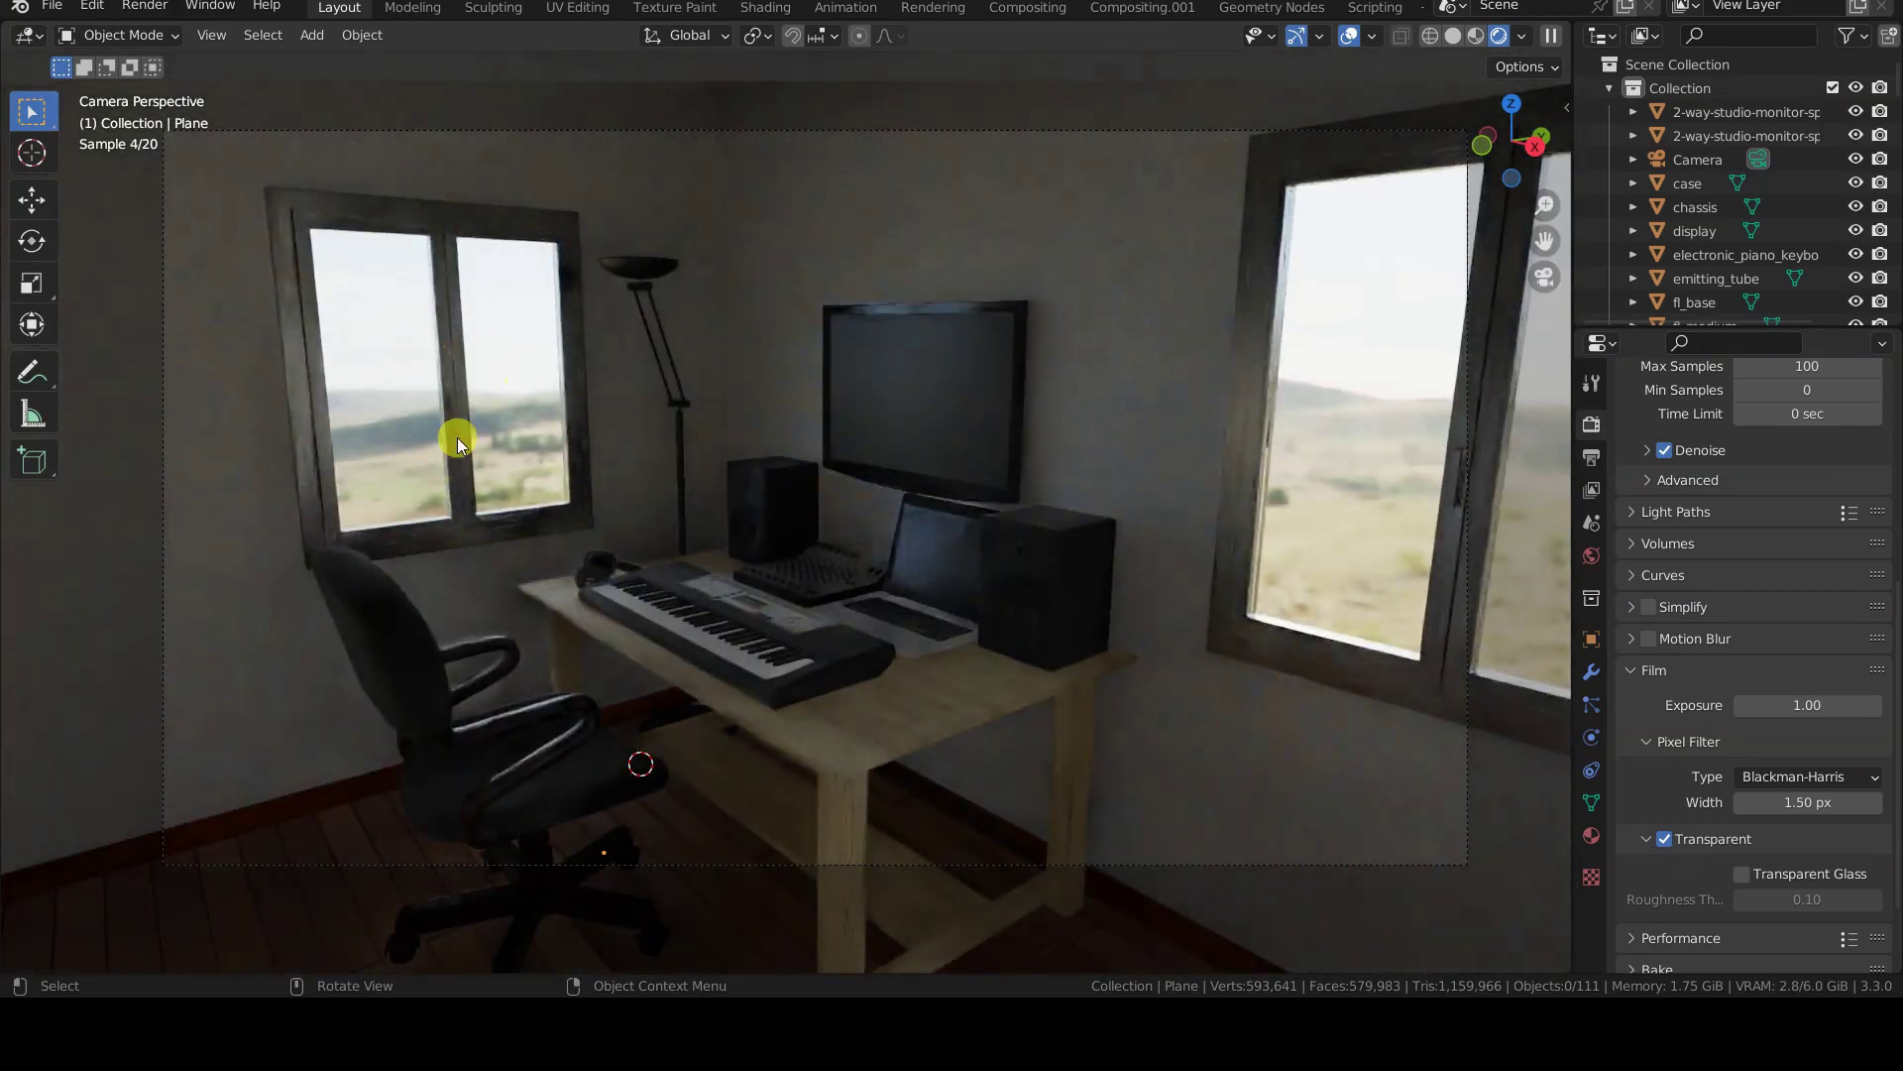
- In Solid shading, drag glass_2.001 to the right, then return to Rendered shading
{"action": "key", "text": "z"}
{"action": "left_click", "coordinate": [626, 443]}
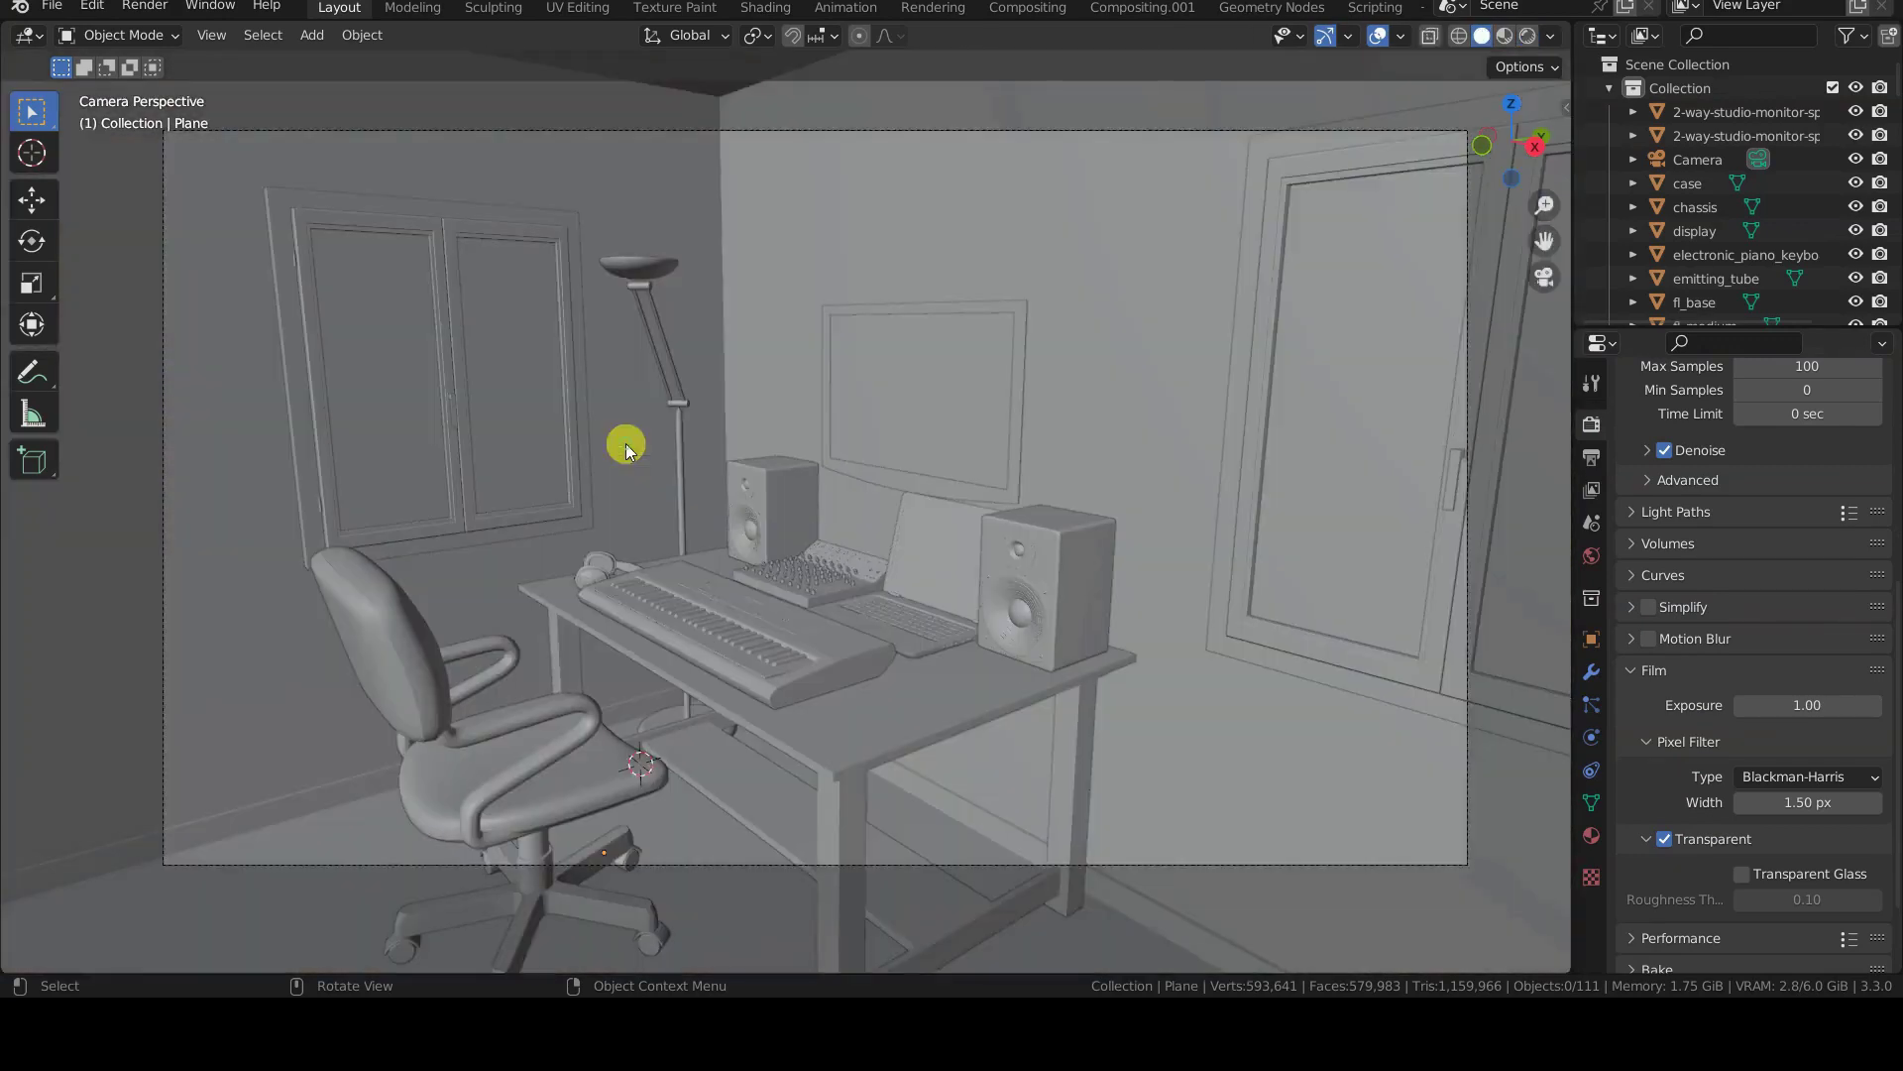
{"action": "left_click", "coordinate": [497, 407]}
{"action": "left_click", "coordinate": [1591, 836]}
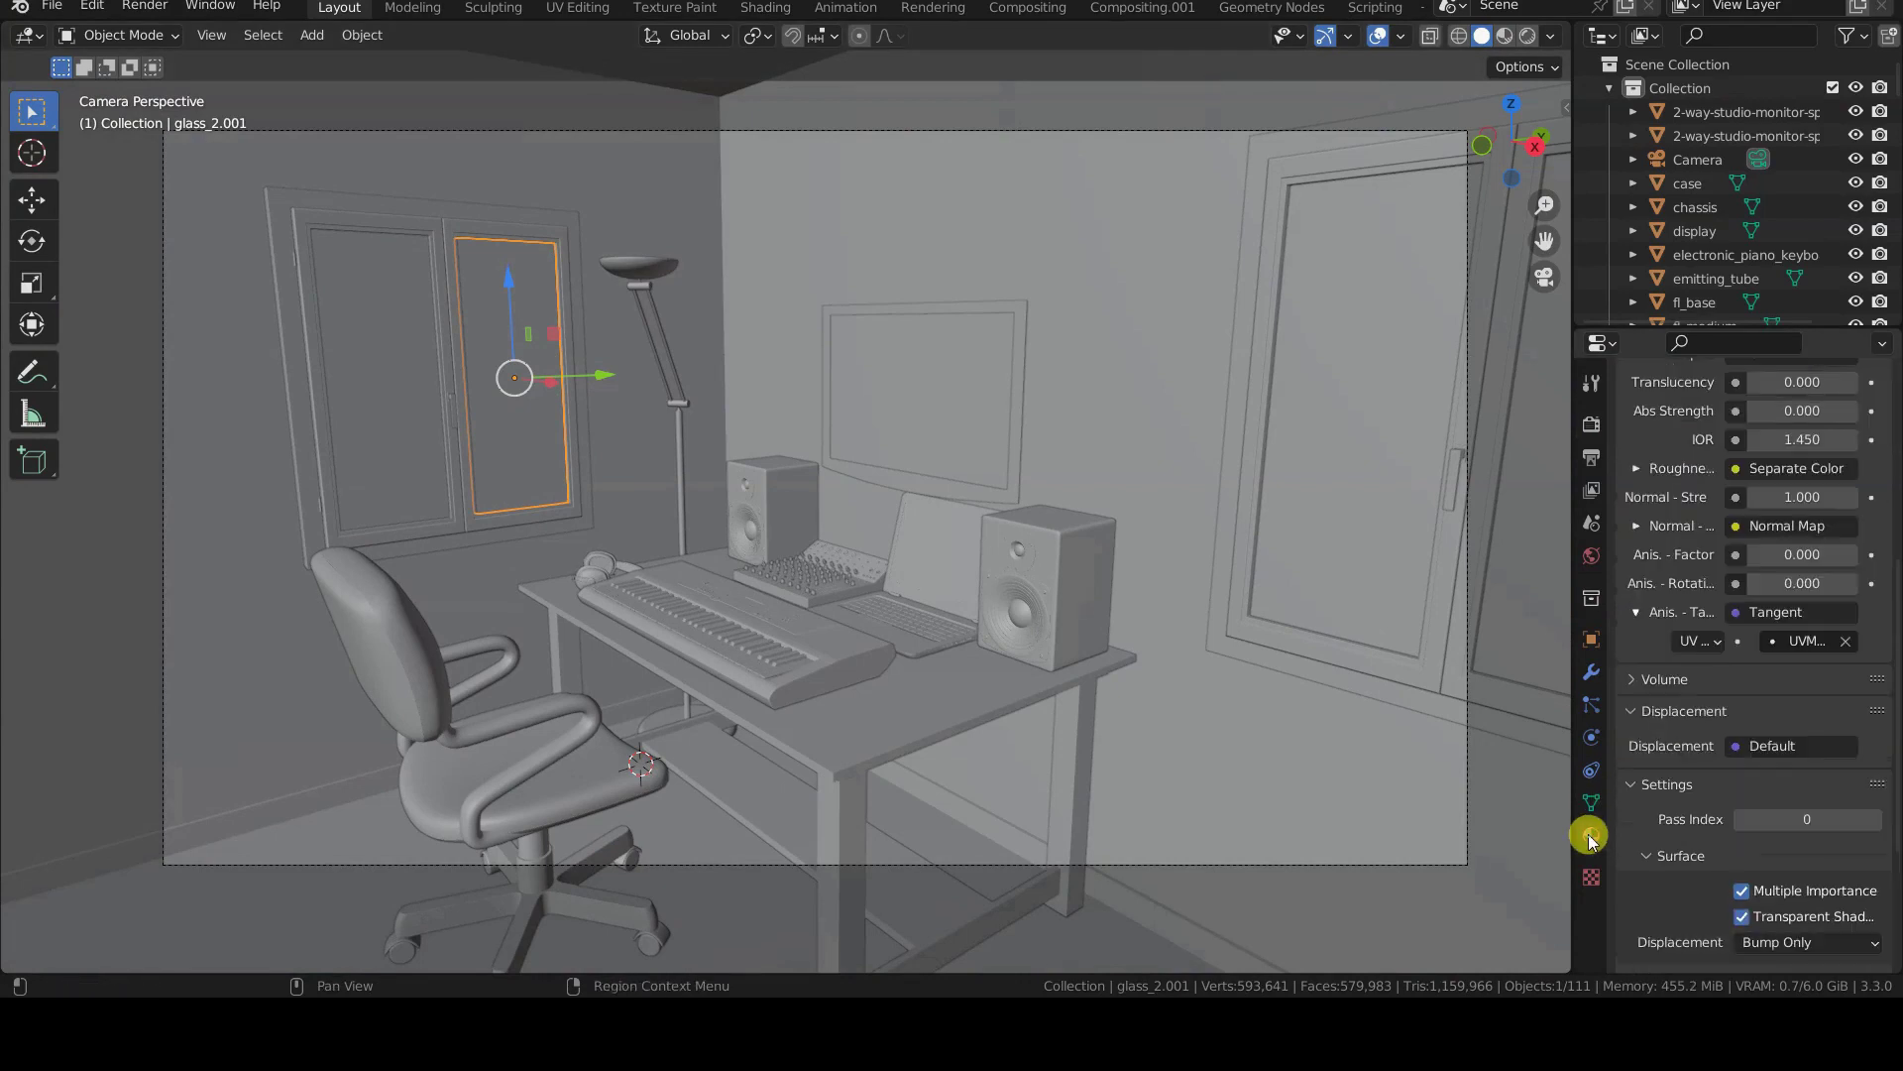
{"action": "scroll", "coordinate": [1765, 771], "scroll_direction": "up", "scroll_amount": 5}
{"action": "scroll", "coordinate": [1765, 771], "scroll_direction": "up", "scroll_amount": 10}
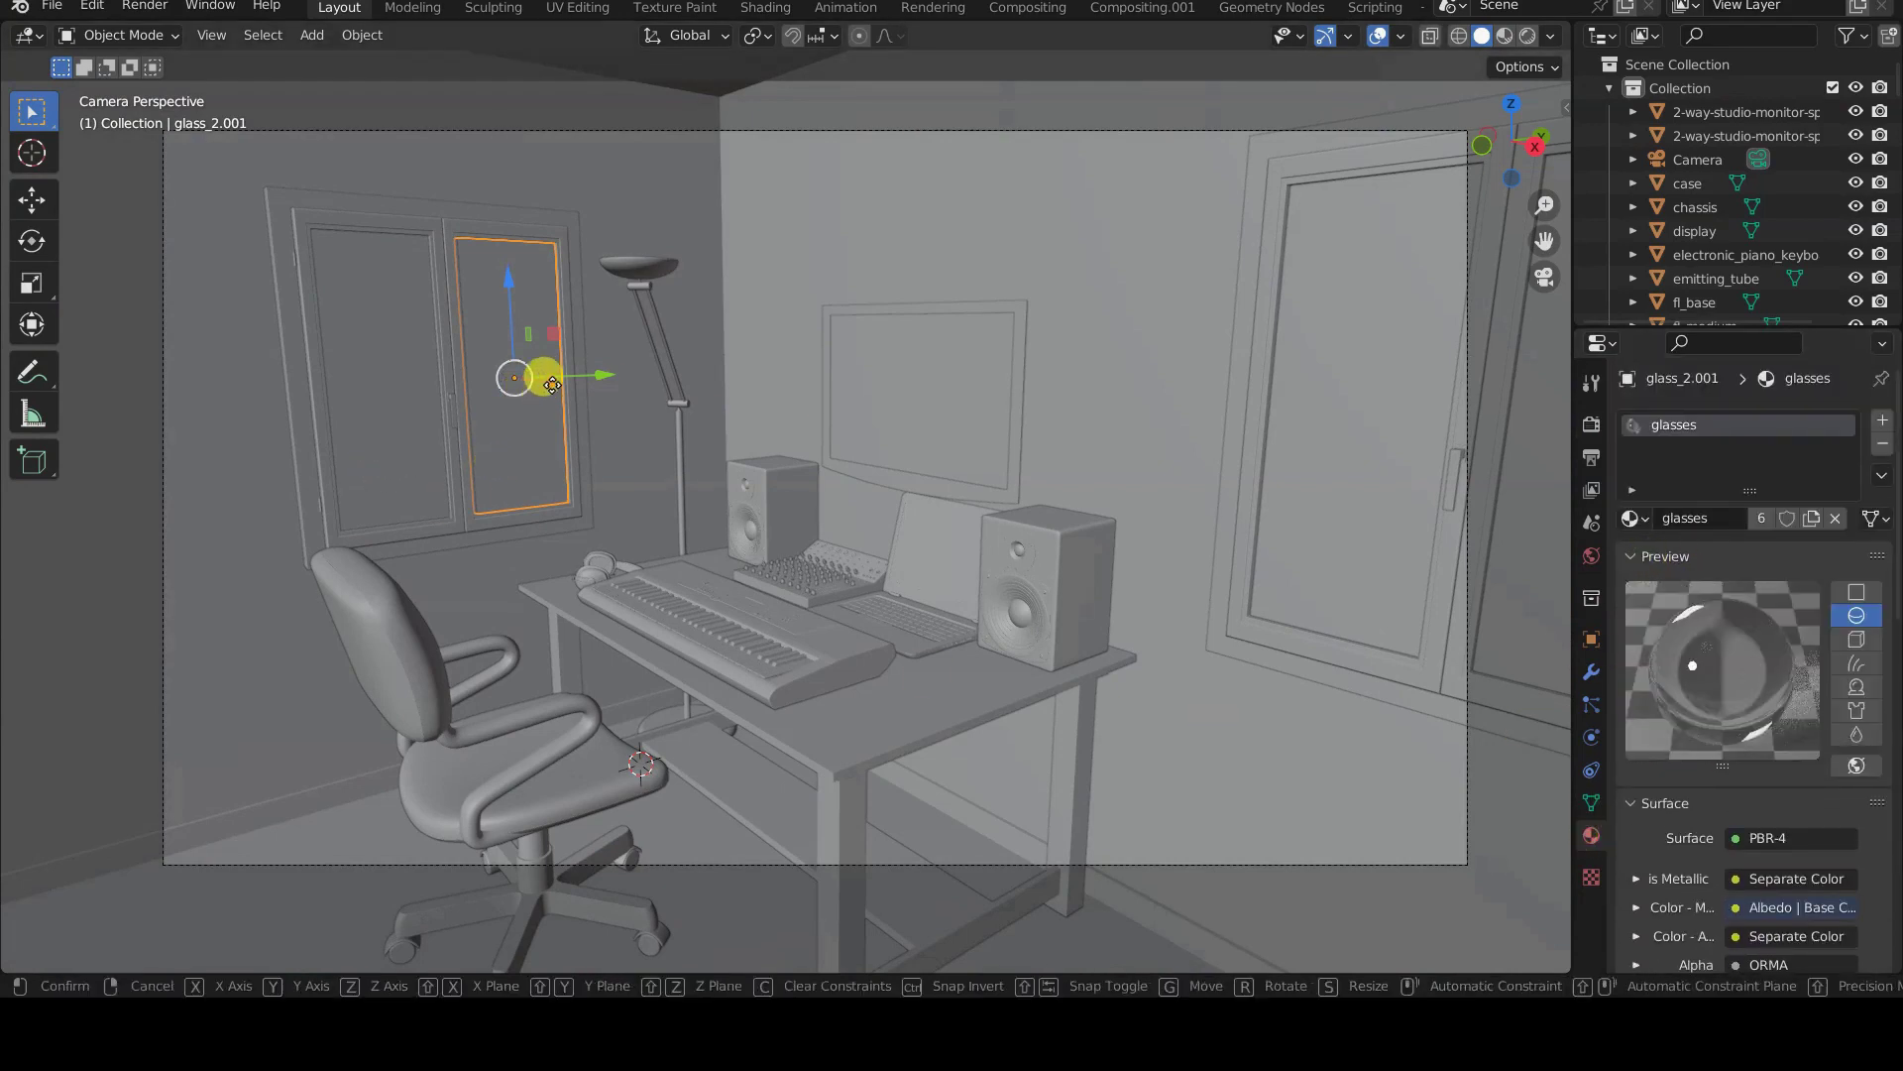
{"action": "mouse_move", "coordinate": [540, 374]}
{"action": "left_mouse_down"}
{"action": "mouse_move", "coordinate": [595, 404]}
{"action": "mouse_move", "coordinate": [680, 374]}
{"action": "mouse_move", "coordinate": [704, 386]}
{"action": "mouse_move", "coordinate": [666, 373]}
{"action": "mouse_move", "coordinate": [684, 387]}
{"action": "left_mouse_up"}
{"action": "key", "text": "z"}
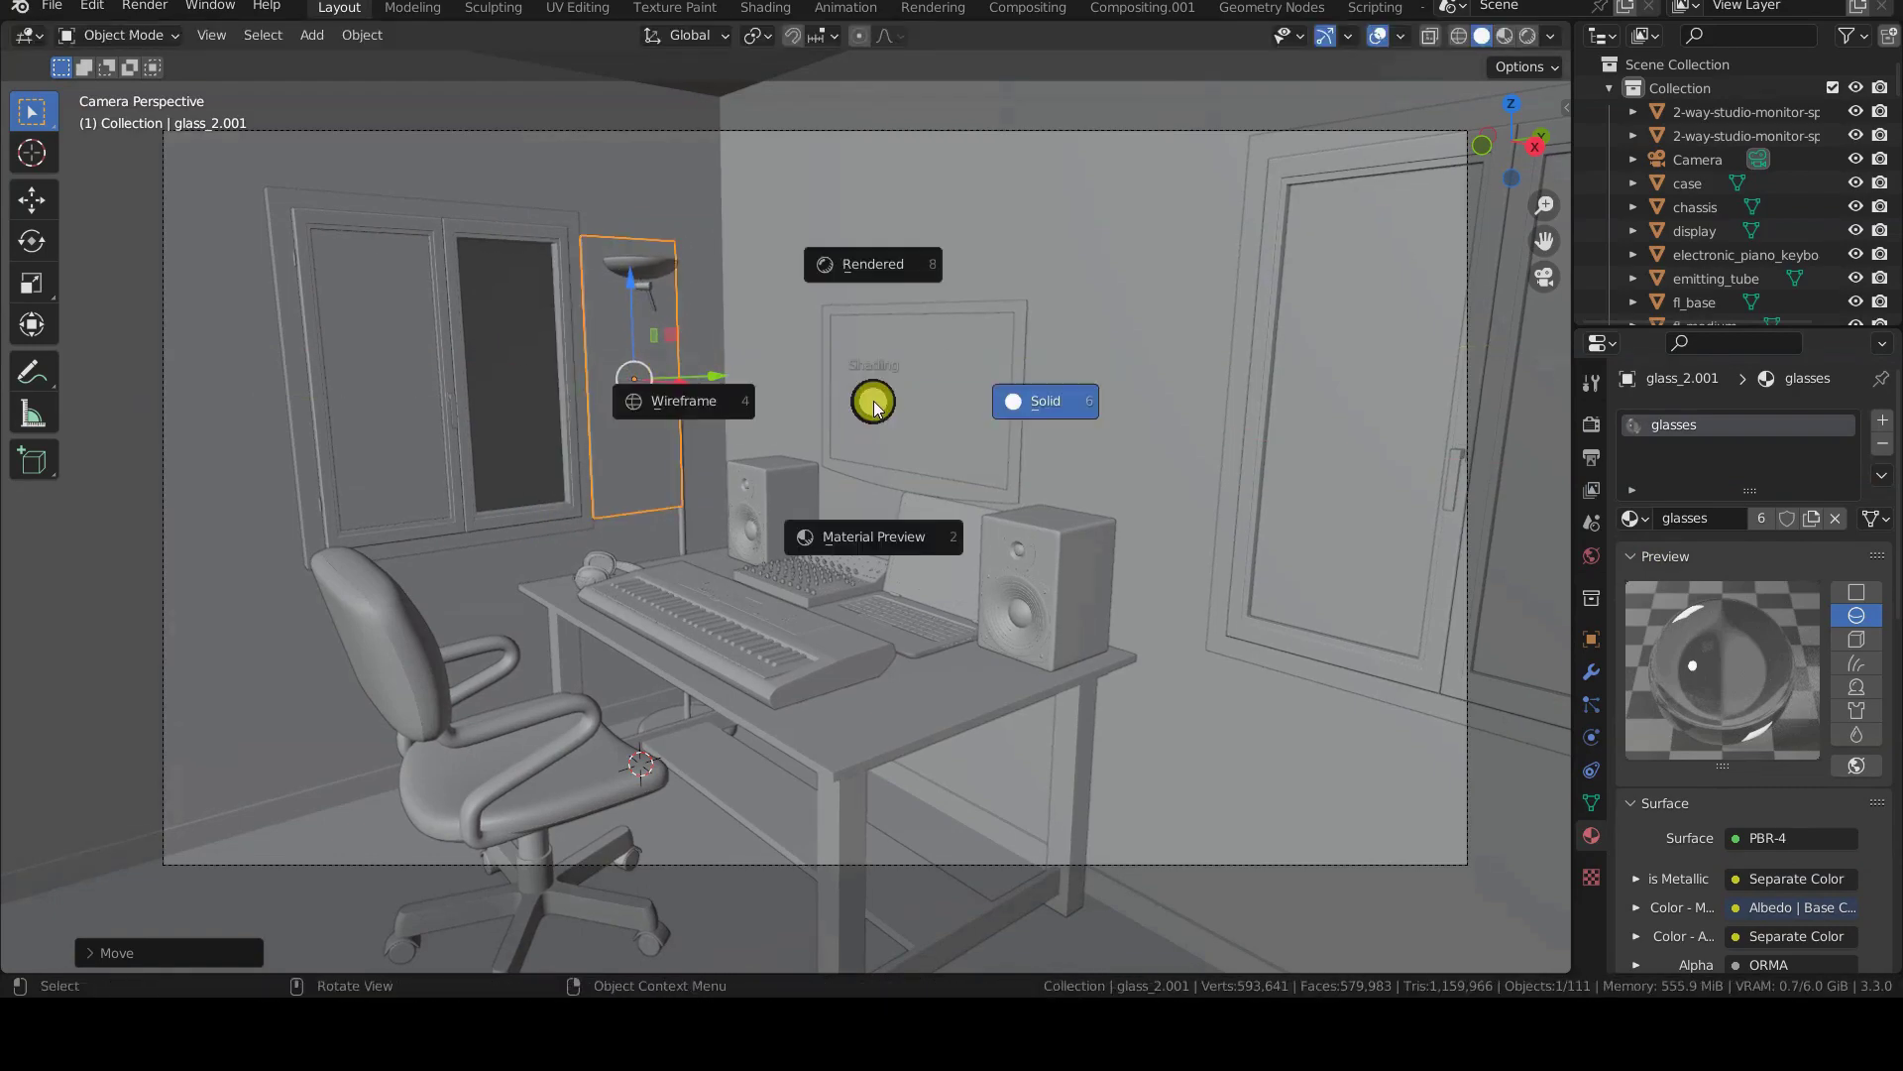
{"action": "left_click", "coordinate": [894, 276]}
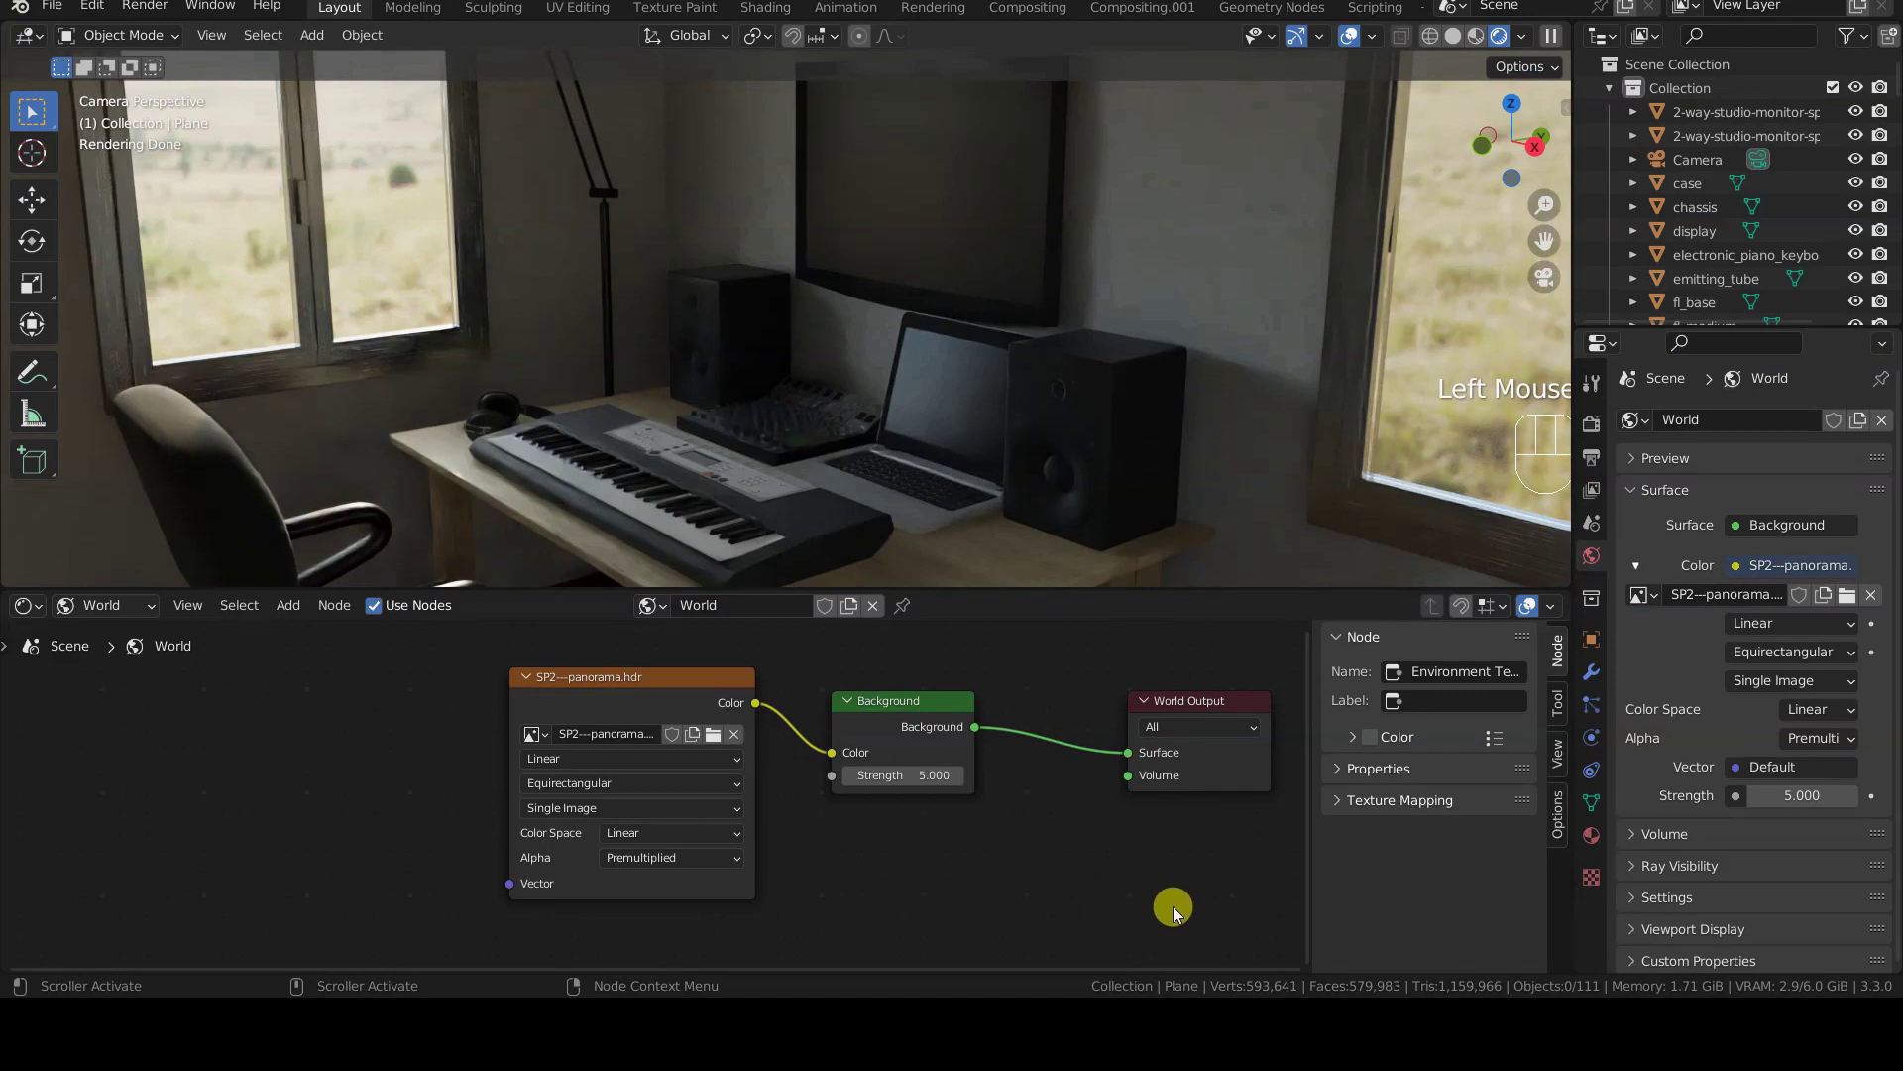
- Reopen the node sidebar and expand Texture Mapping for the panorama Environment Texture node
{"action": "key", "text": "n"}
{"action": "key", "text": "n"}
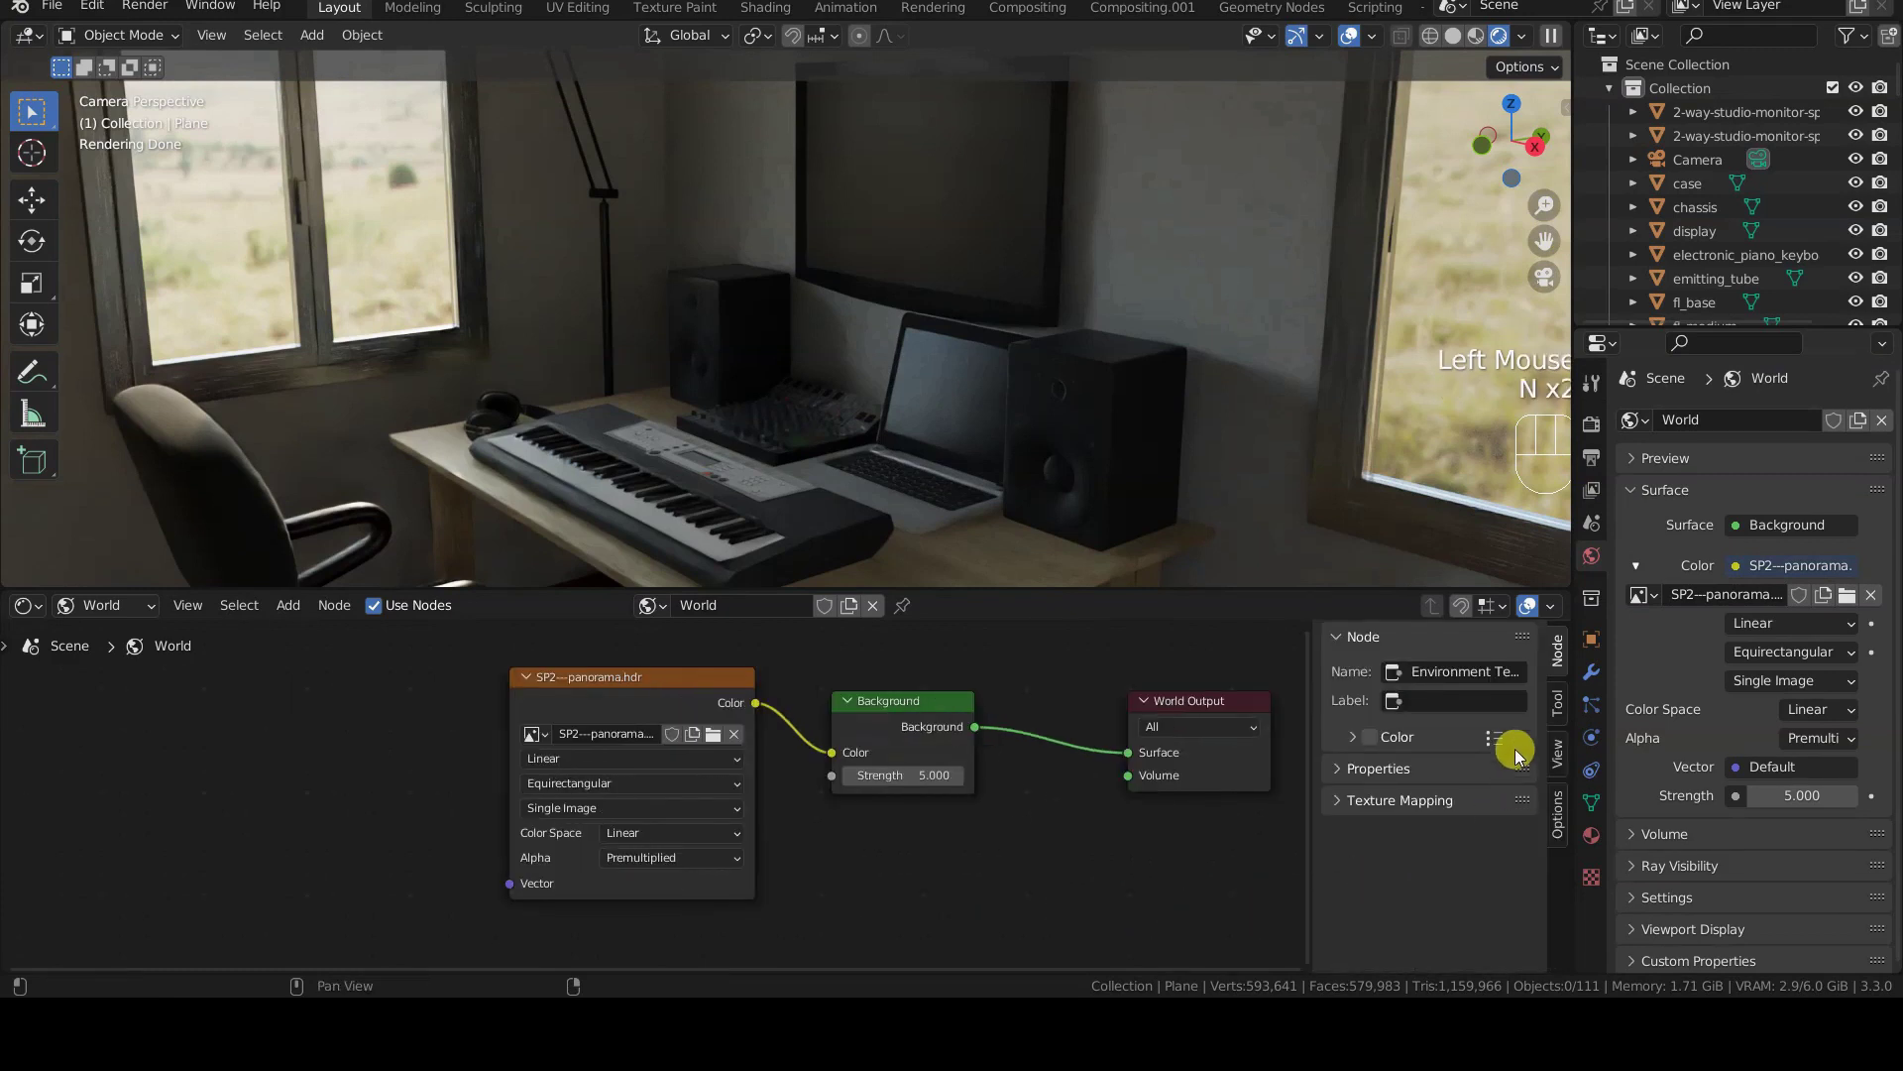
{"action": "key", "text": "n"}
{"action": "left_click", "coordinate": [1566, 646]}
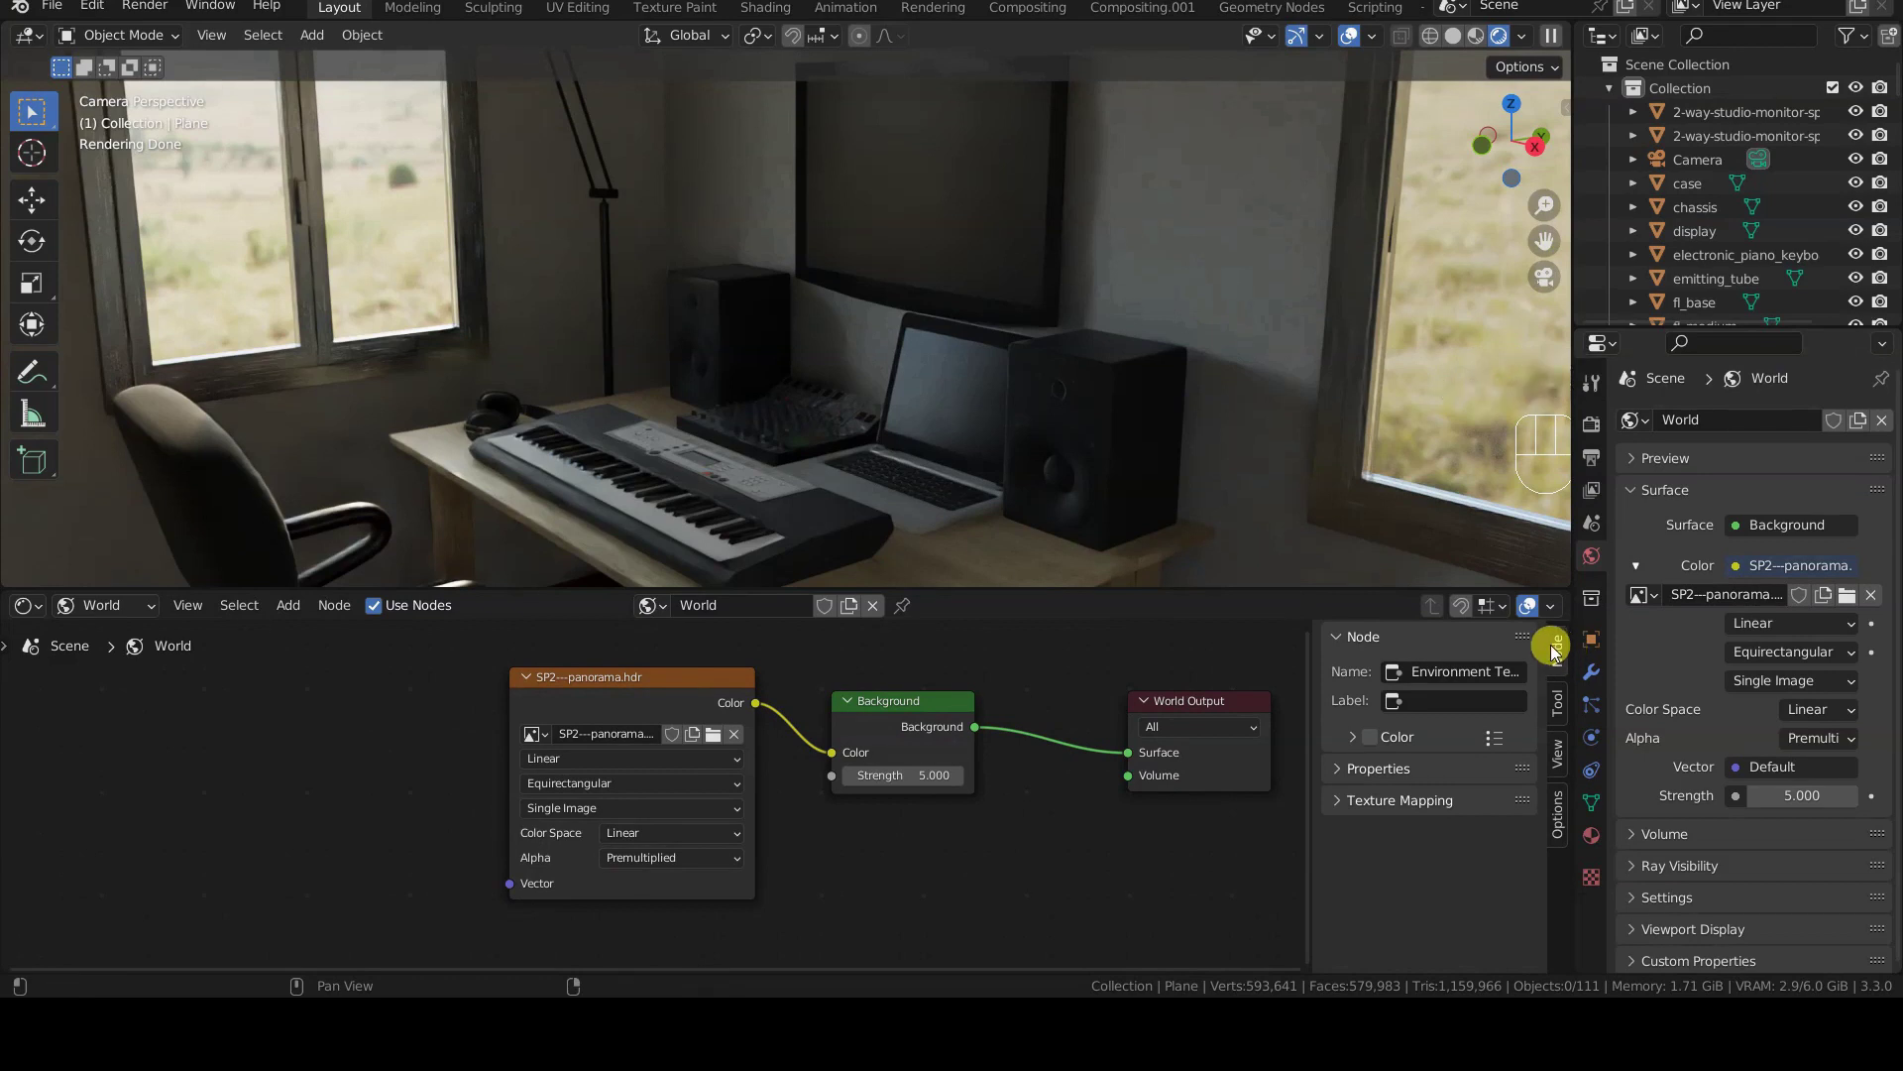
{"action": "left_click", "coordinate": [640, 680]}
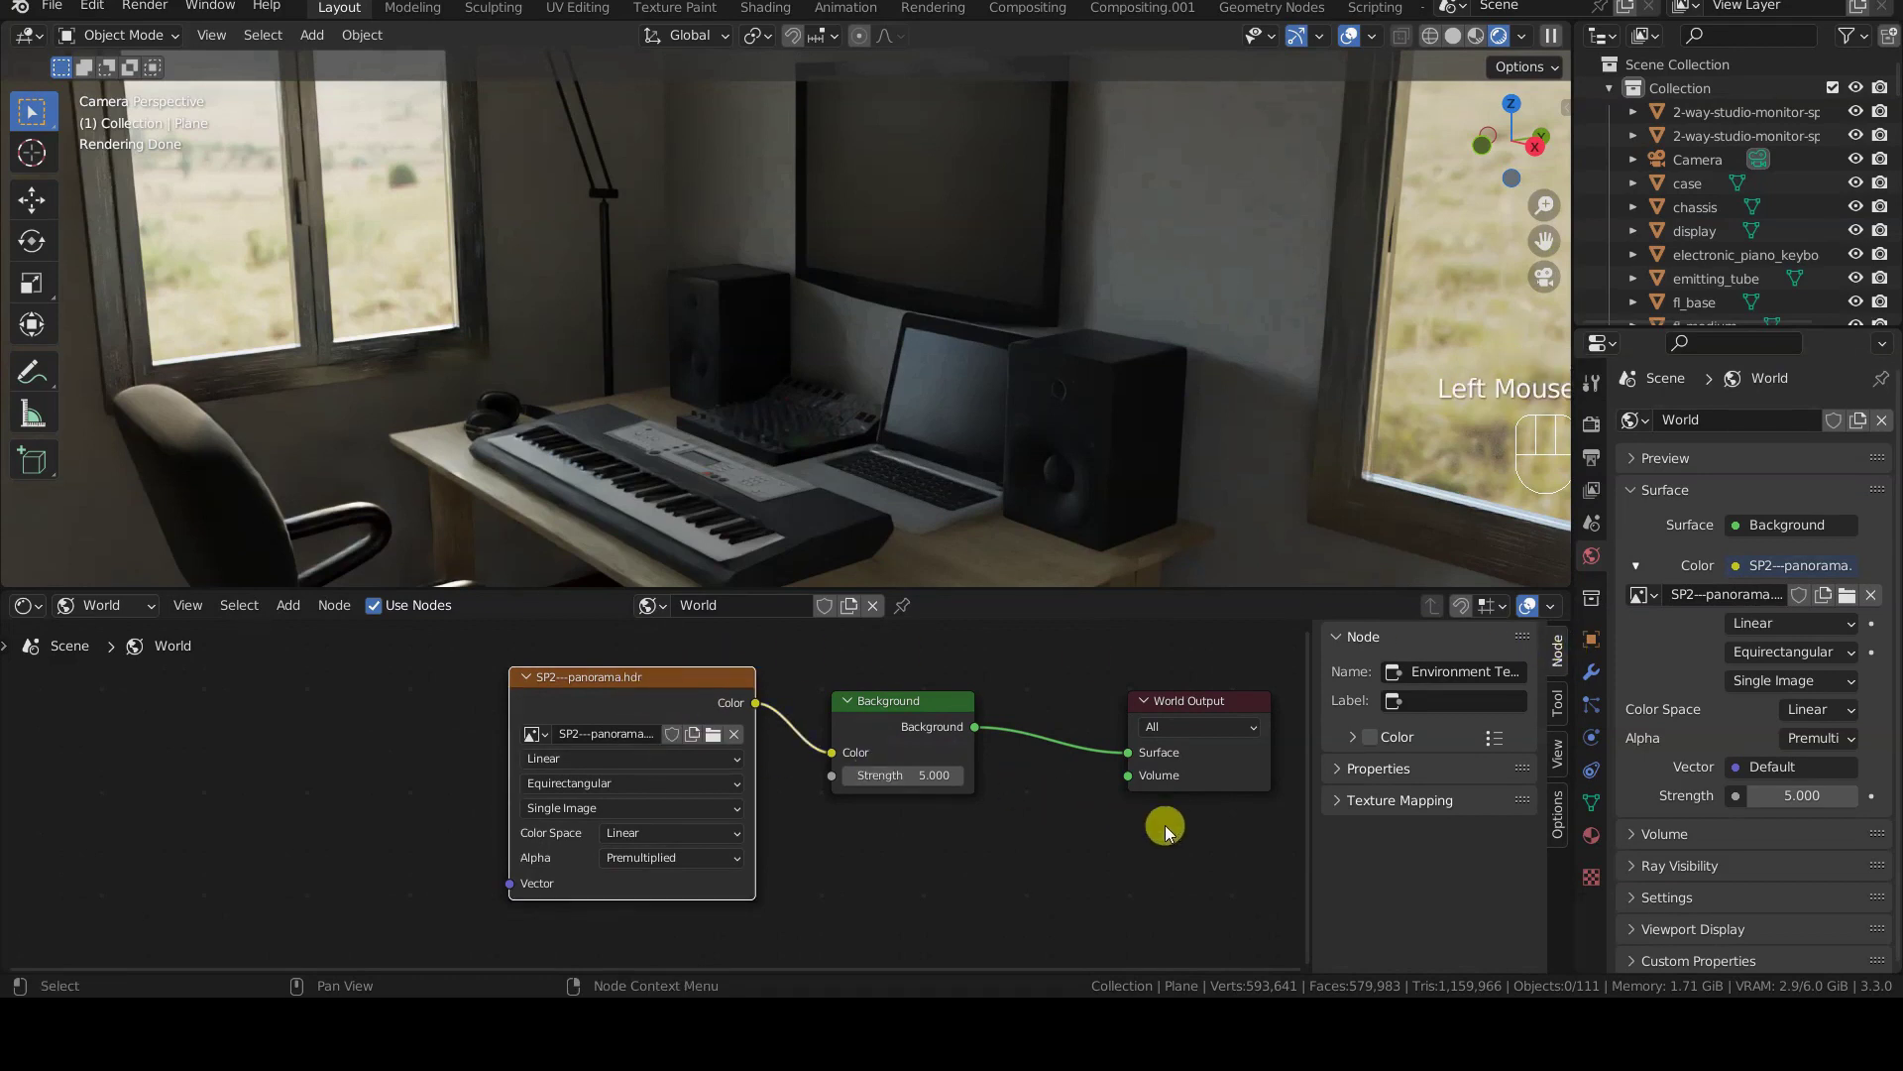
{"action": "left_click", "coordinate": [1400, 801]}
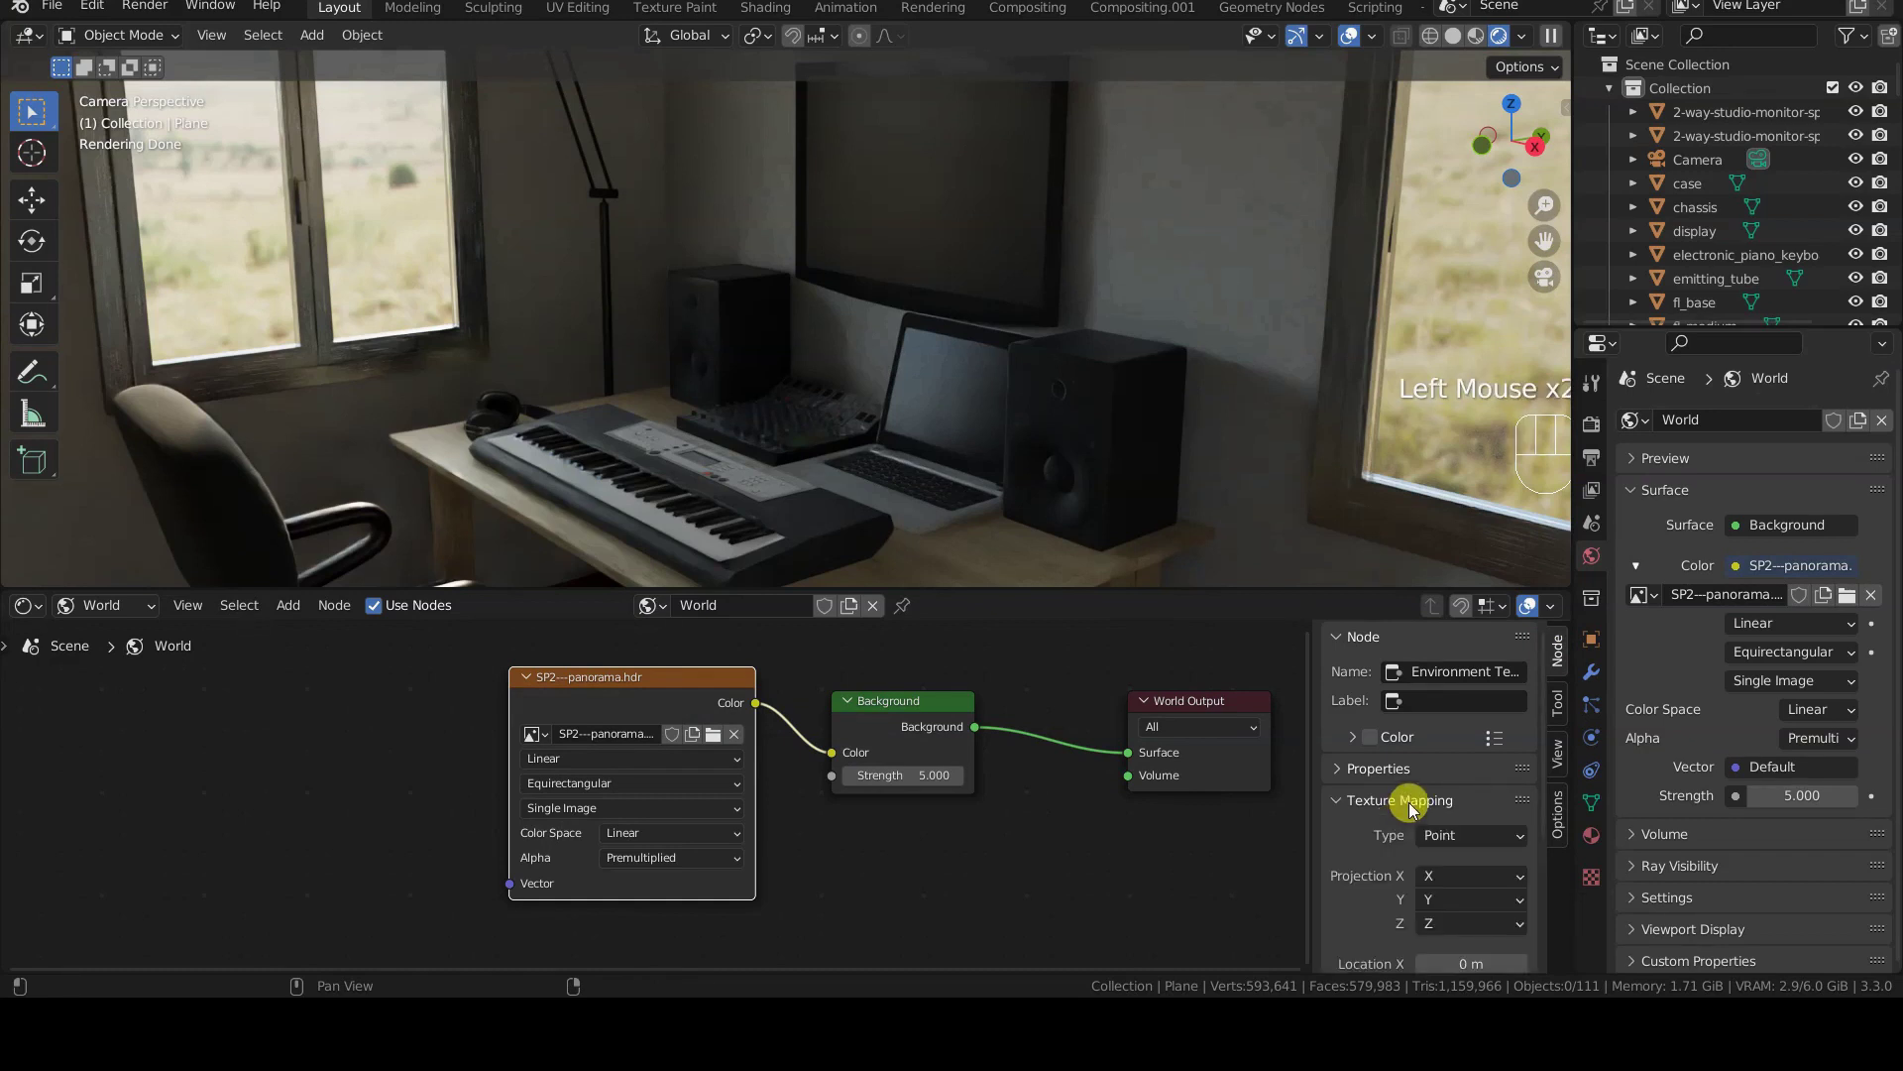
{"action": "scroll", "coordinate": [1412, 808], "scroll_direction": "down", "scroll_amount": 6}
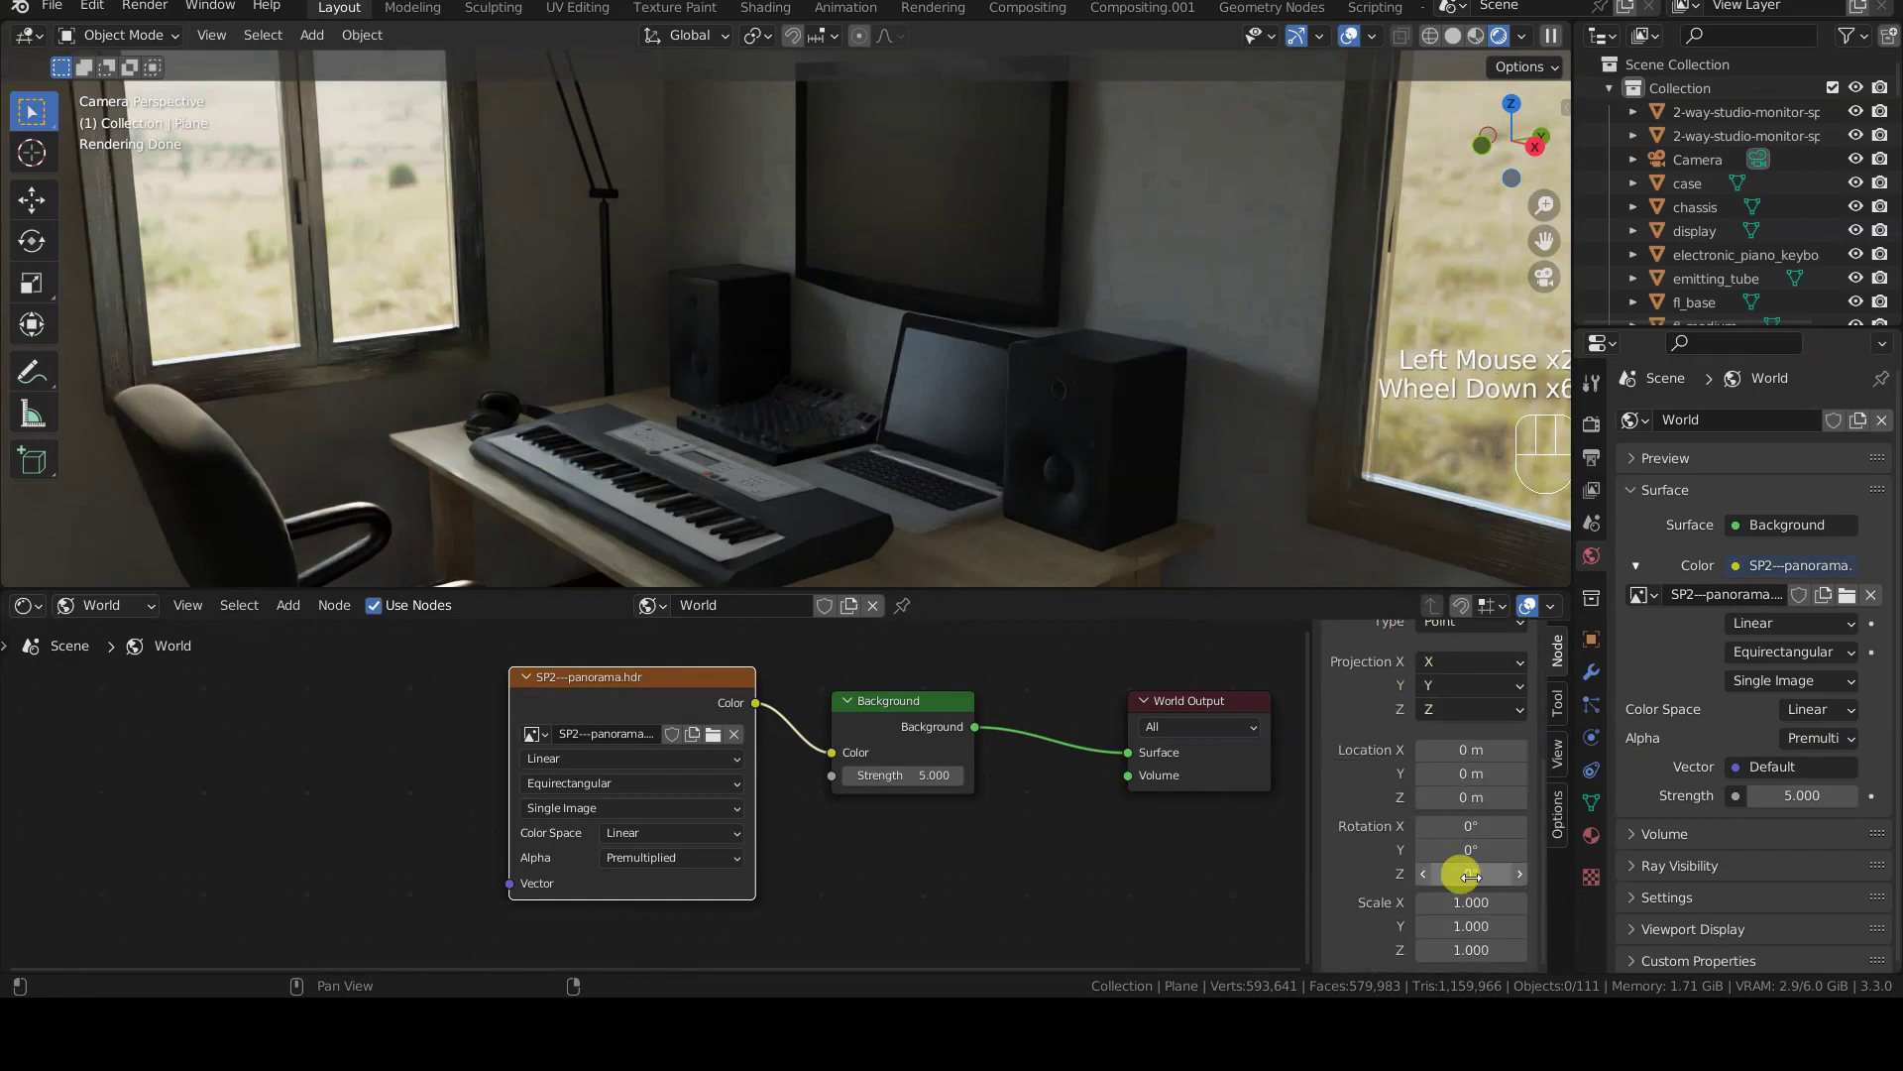
- Try different panorama Rotation Z values, typing 5° and then 180°
{"action": "left_click_drag", "start_coordinate": [1457, 873], "coordinate": [1323, 873]}
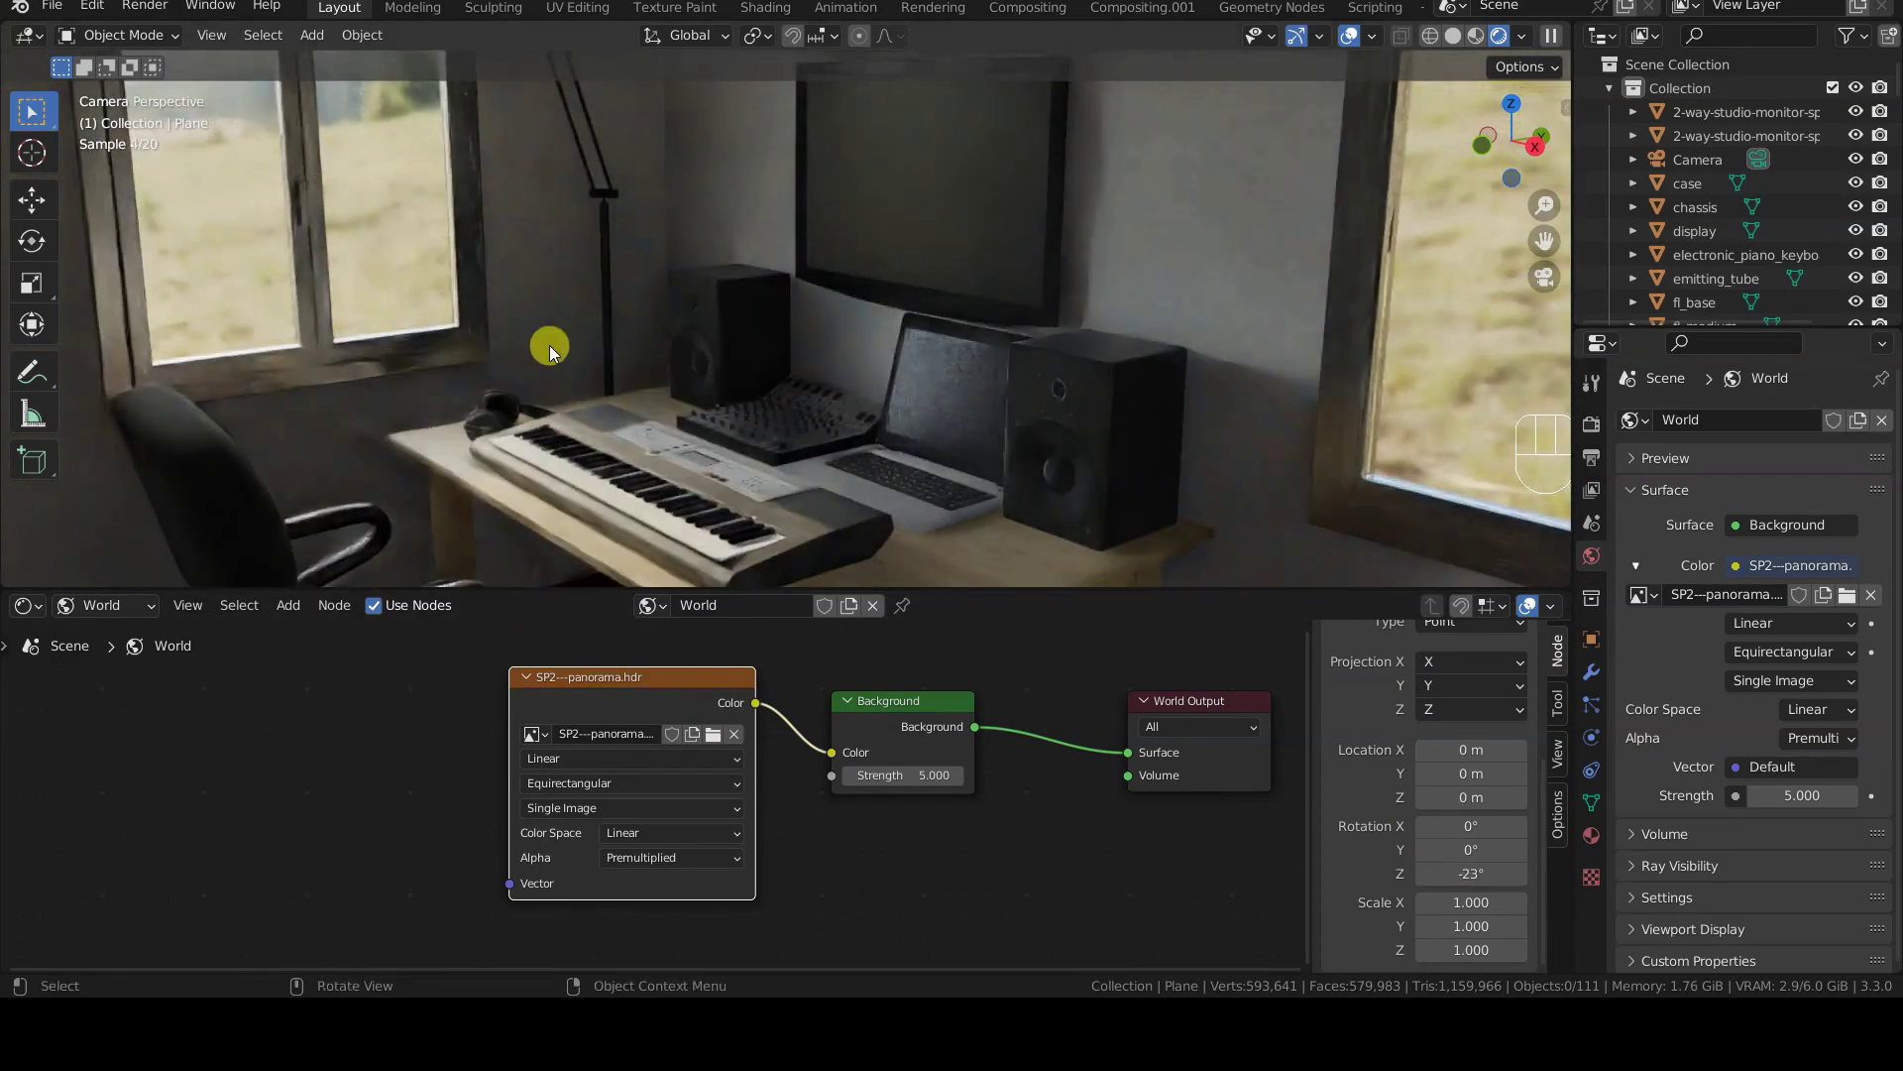
{"action": "scroll", "coordinate": [549, 345], "scroll_direction": "down", "scroll_amount": 3}
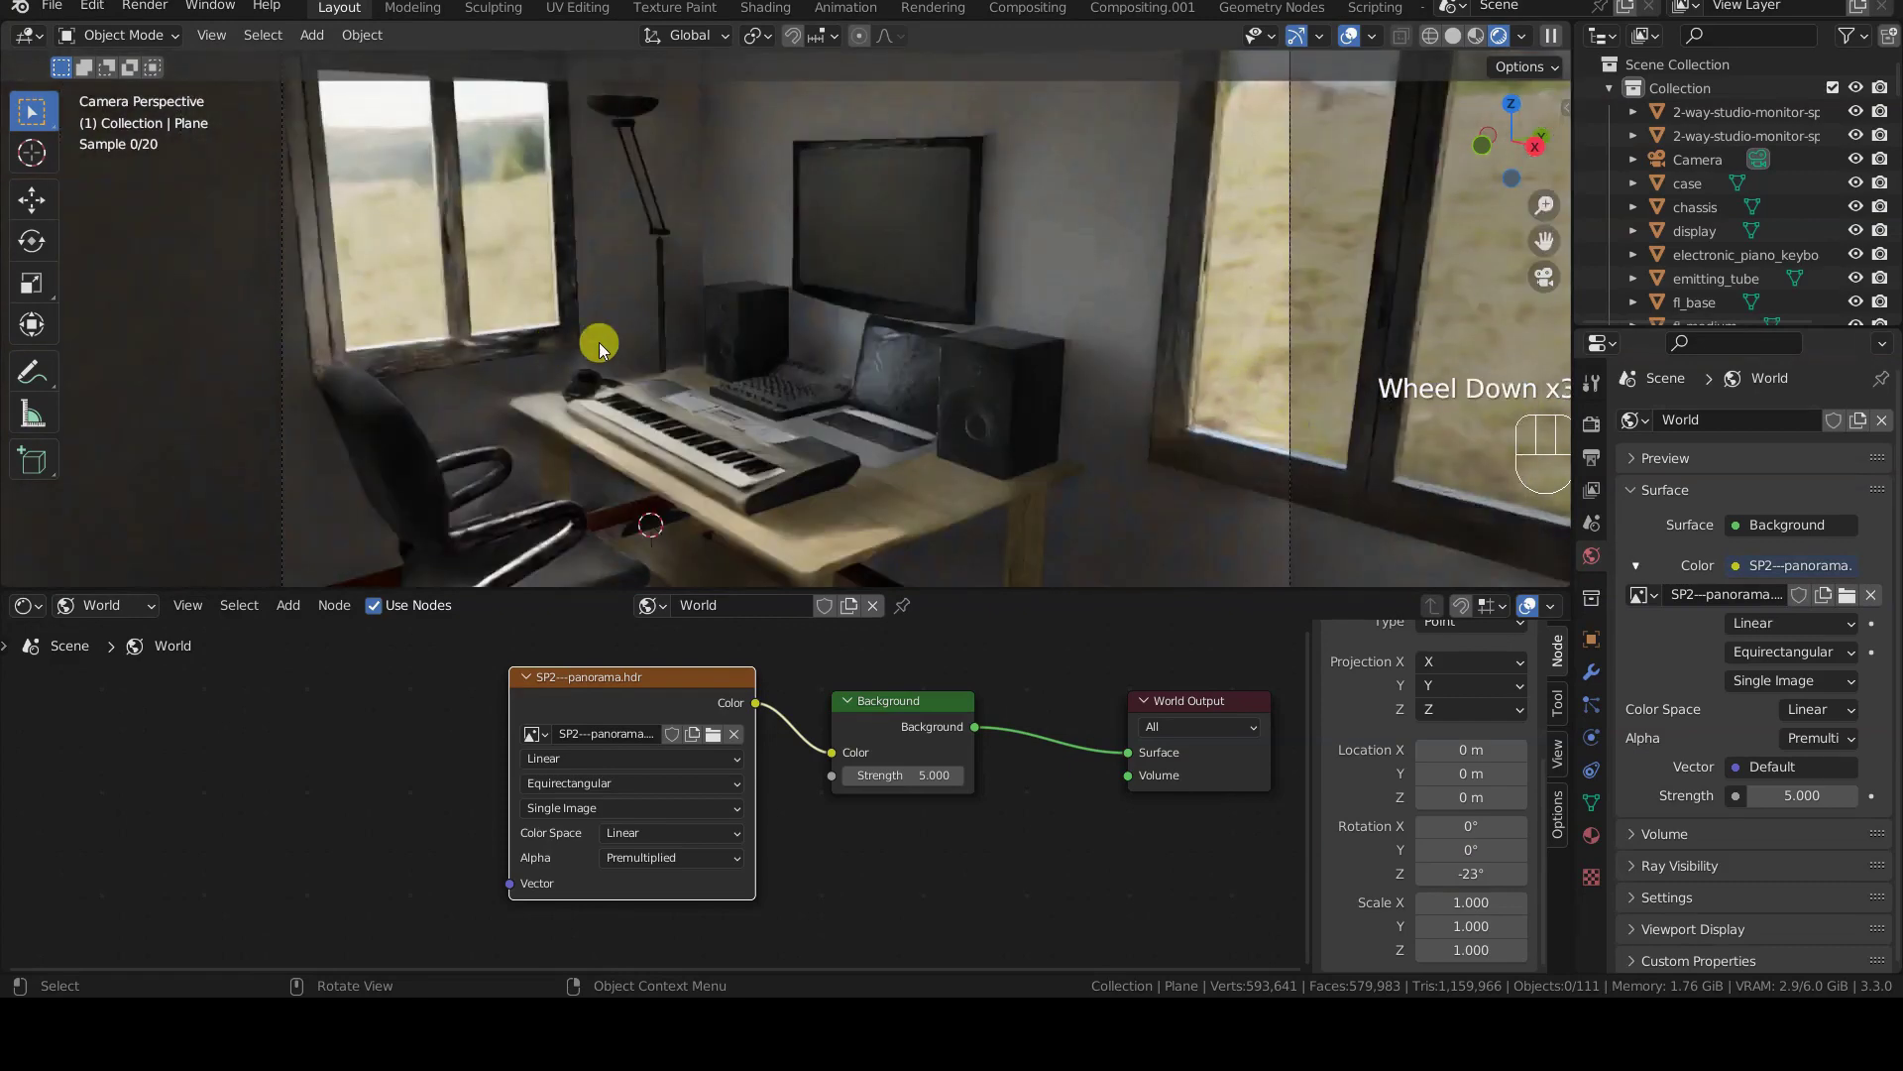
{"action": "middle_click_drag", "start_coordinate": [599, 342], "coordinate": [976, 378], "text": "shift"}
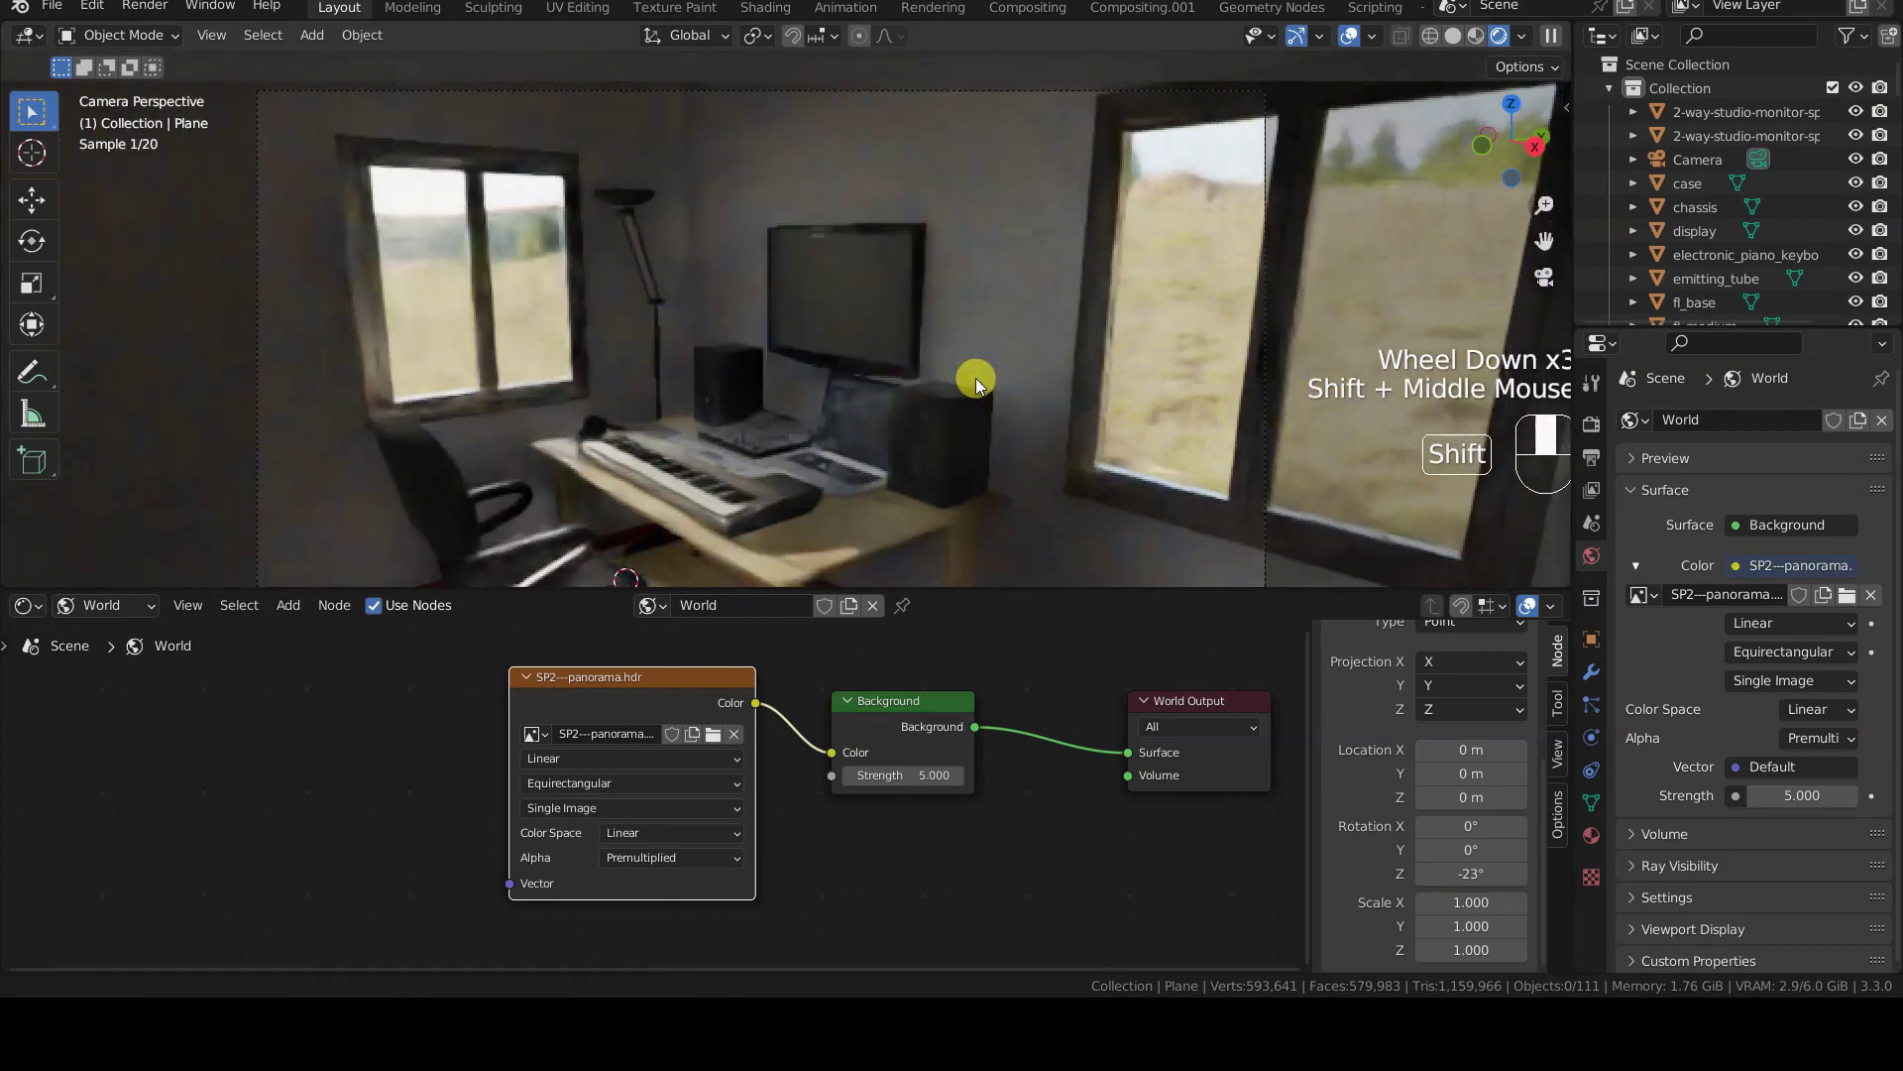
{"action": "double_click", "coordinate": [1450, 872]}
{"action": "type", "text": "5"}
{"action": "key", "text": "Return"}
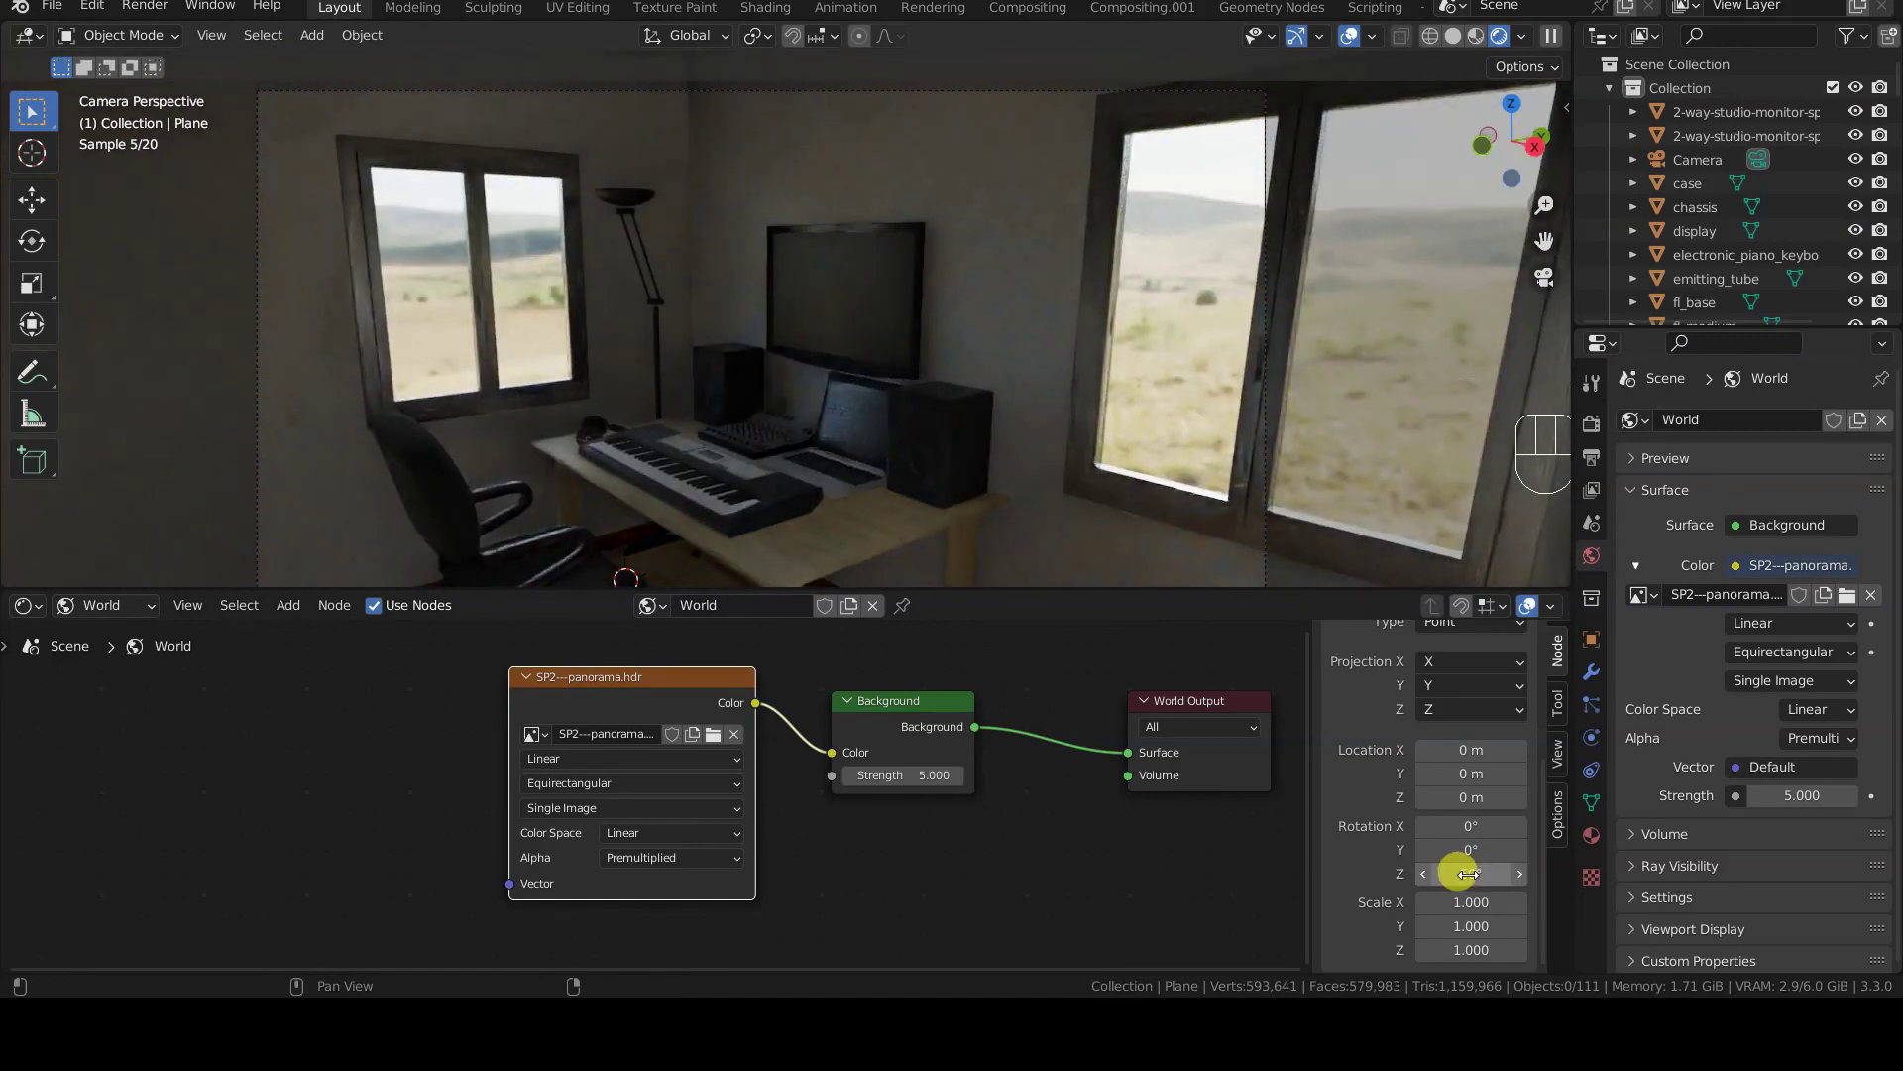
{"action": "double_click", "coordinate": [1468, 873]}
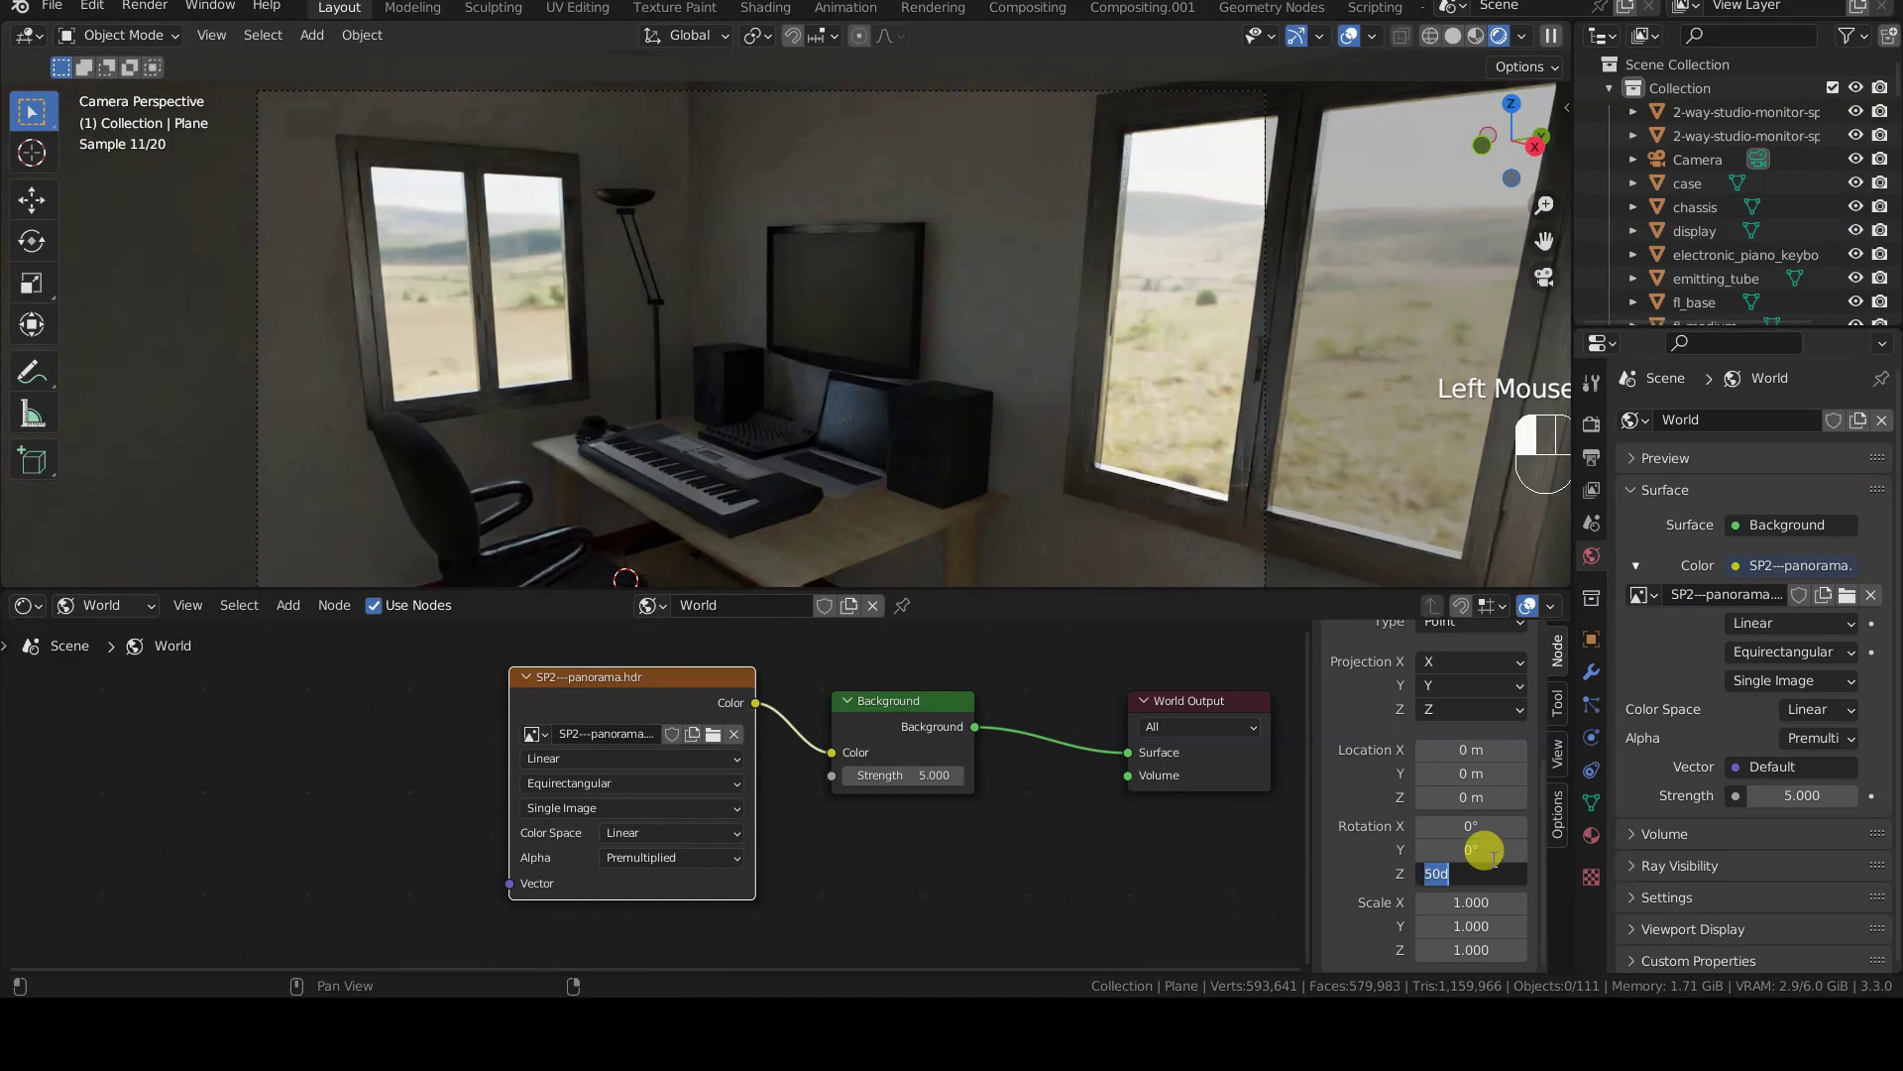
{"action": "type", "text": "180"}
{"action": "key", "text": "Return"}
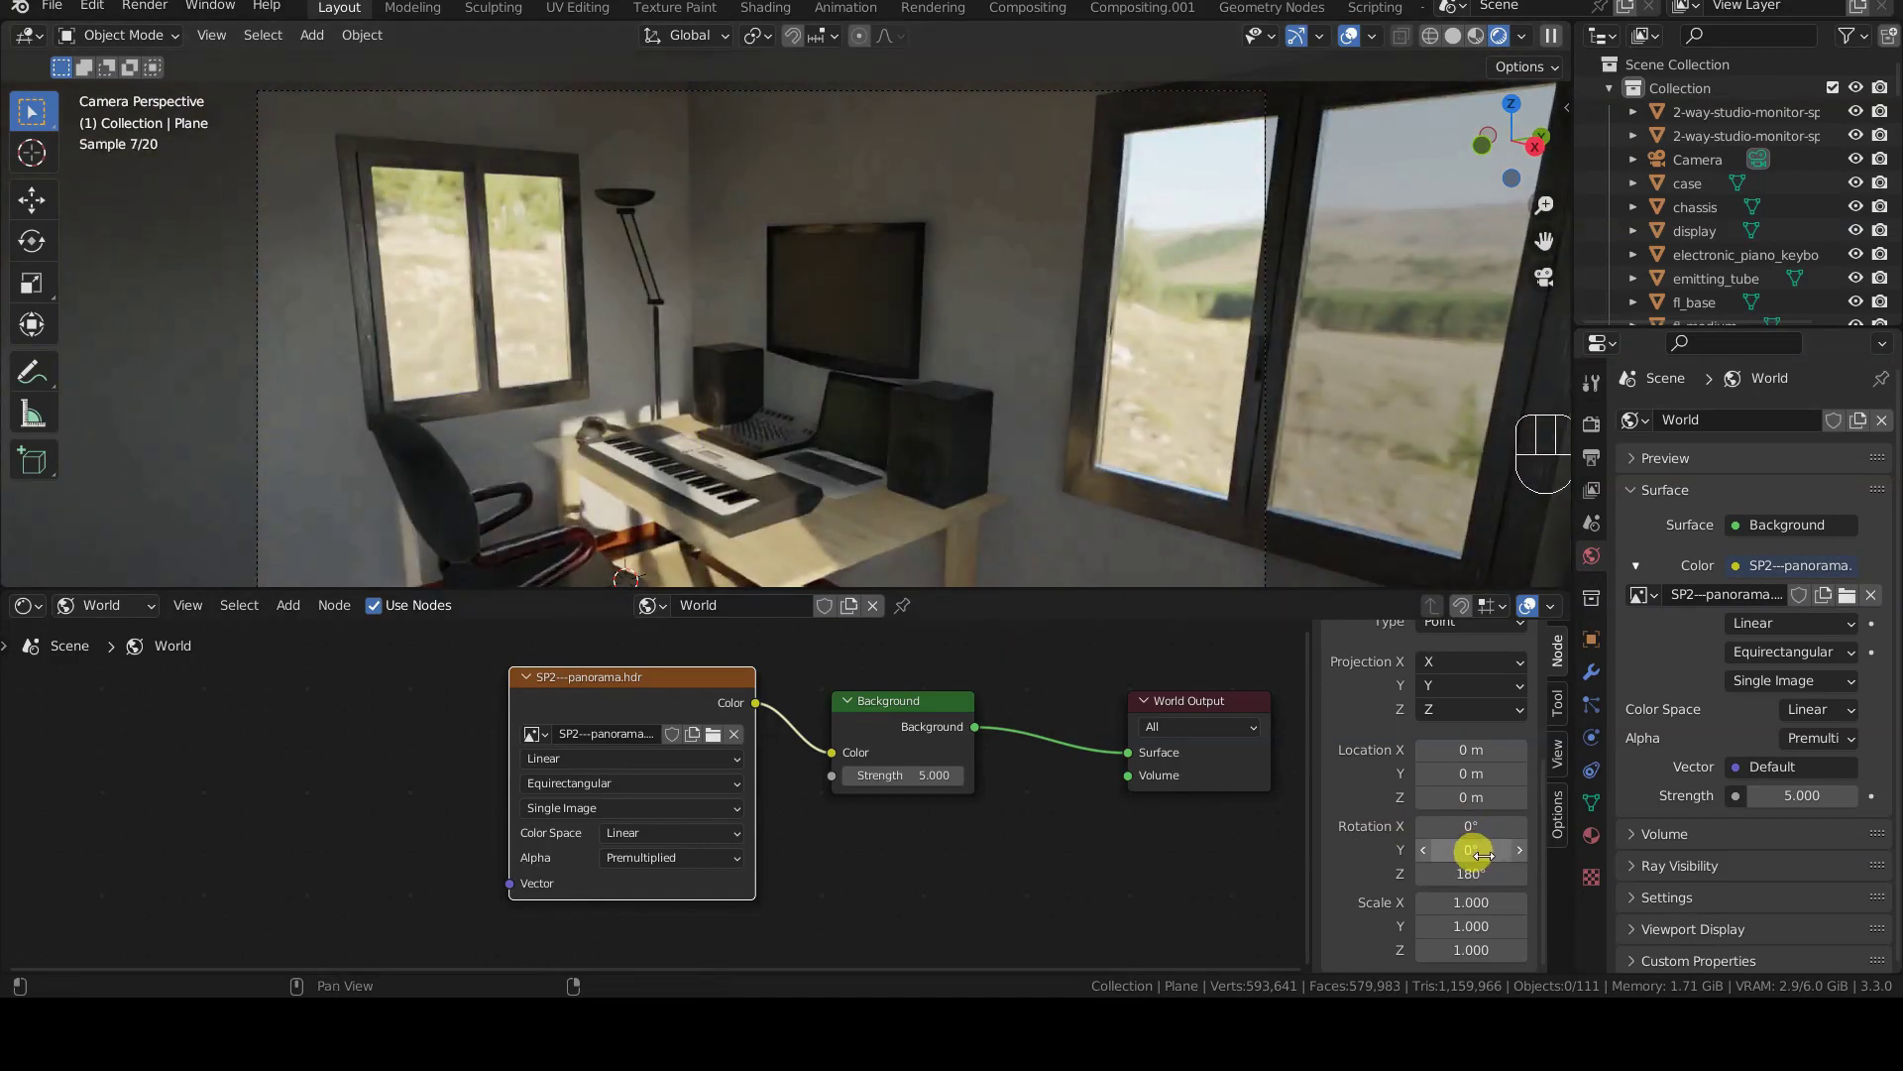
- Fine-tune the Rotation Z to 171° and start editing the Z Location value
{"action": "left_click_drag", "start_coordinate": [1469, 870], "coordinate": [1467, 870]}
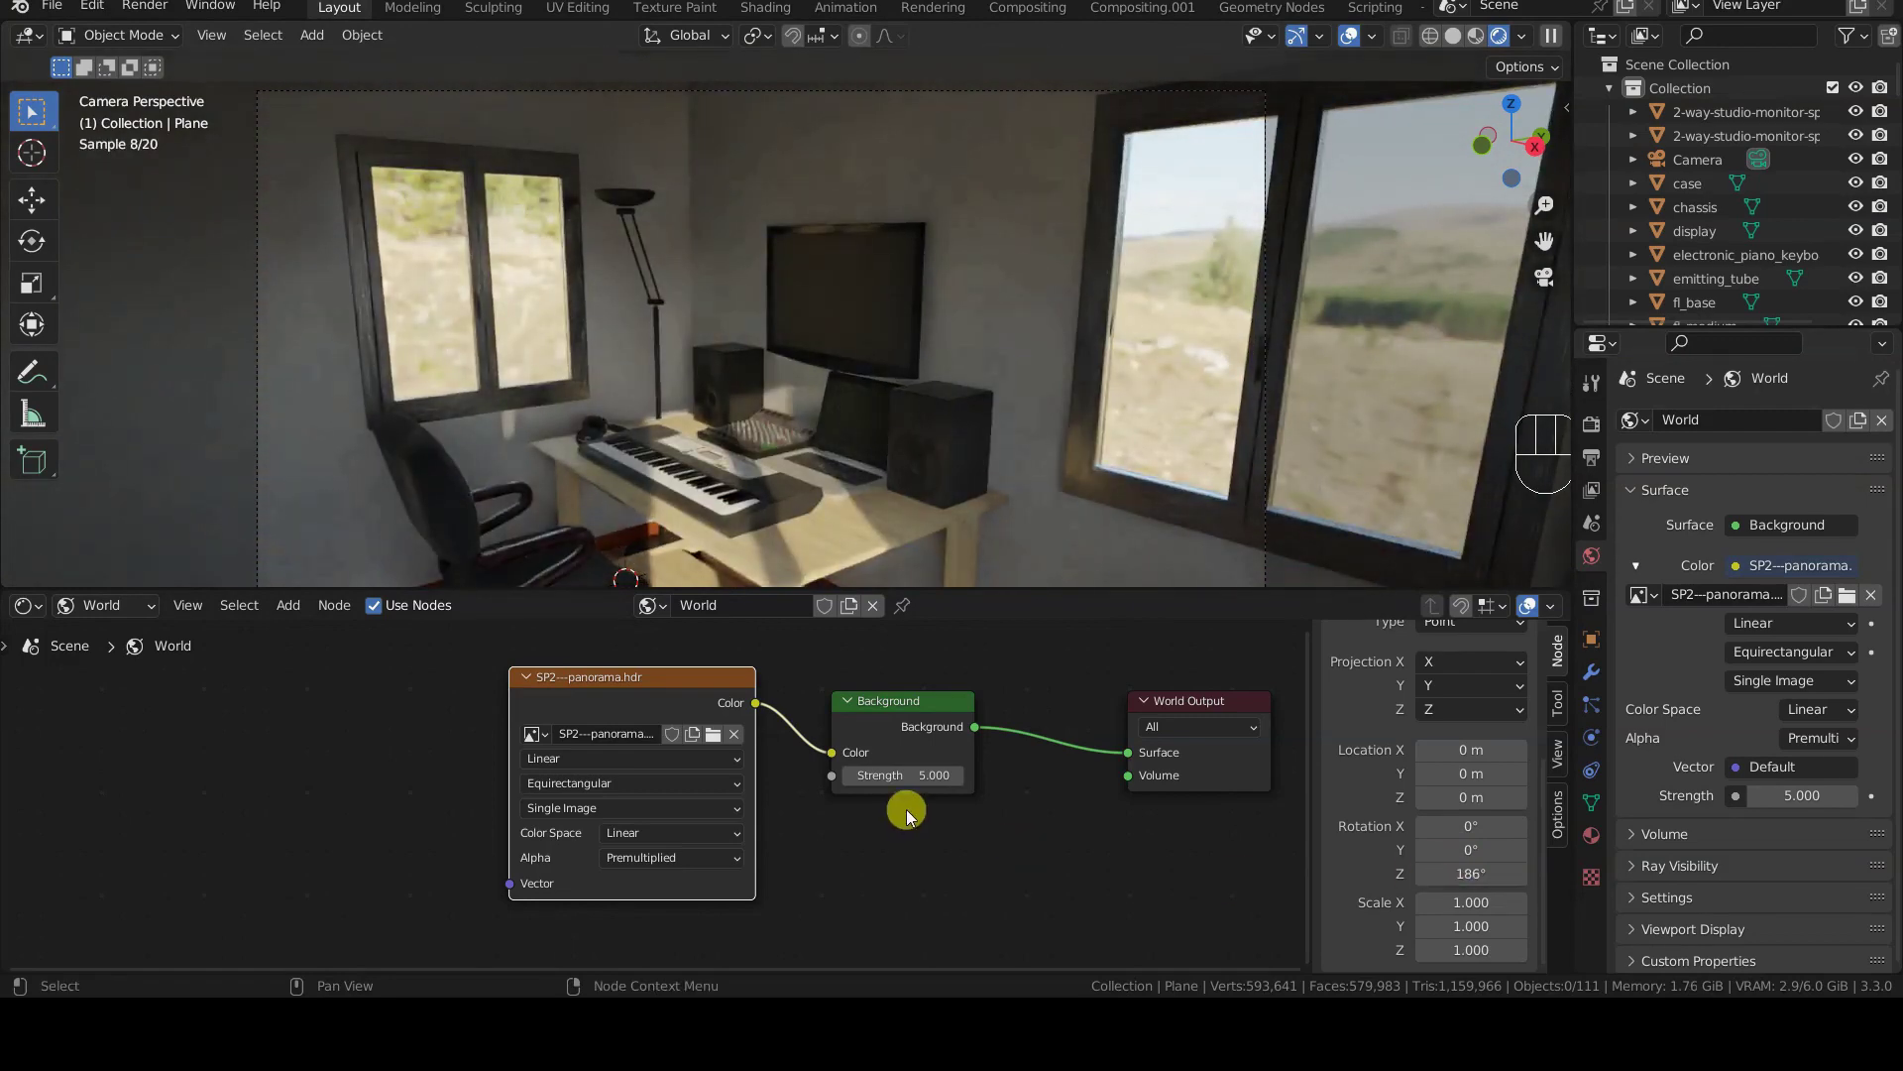
{"action": "left_click_drag", "start_coordinate": [1471, 872], "coordinate": [1446, 872]}
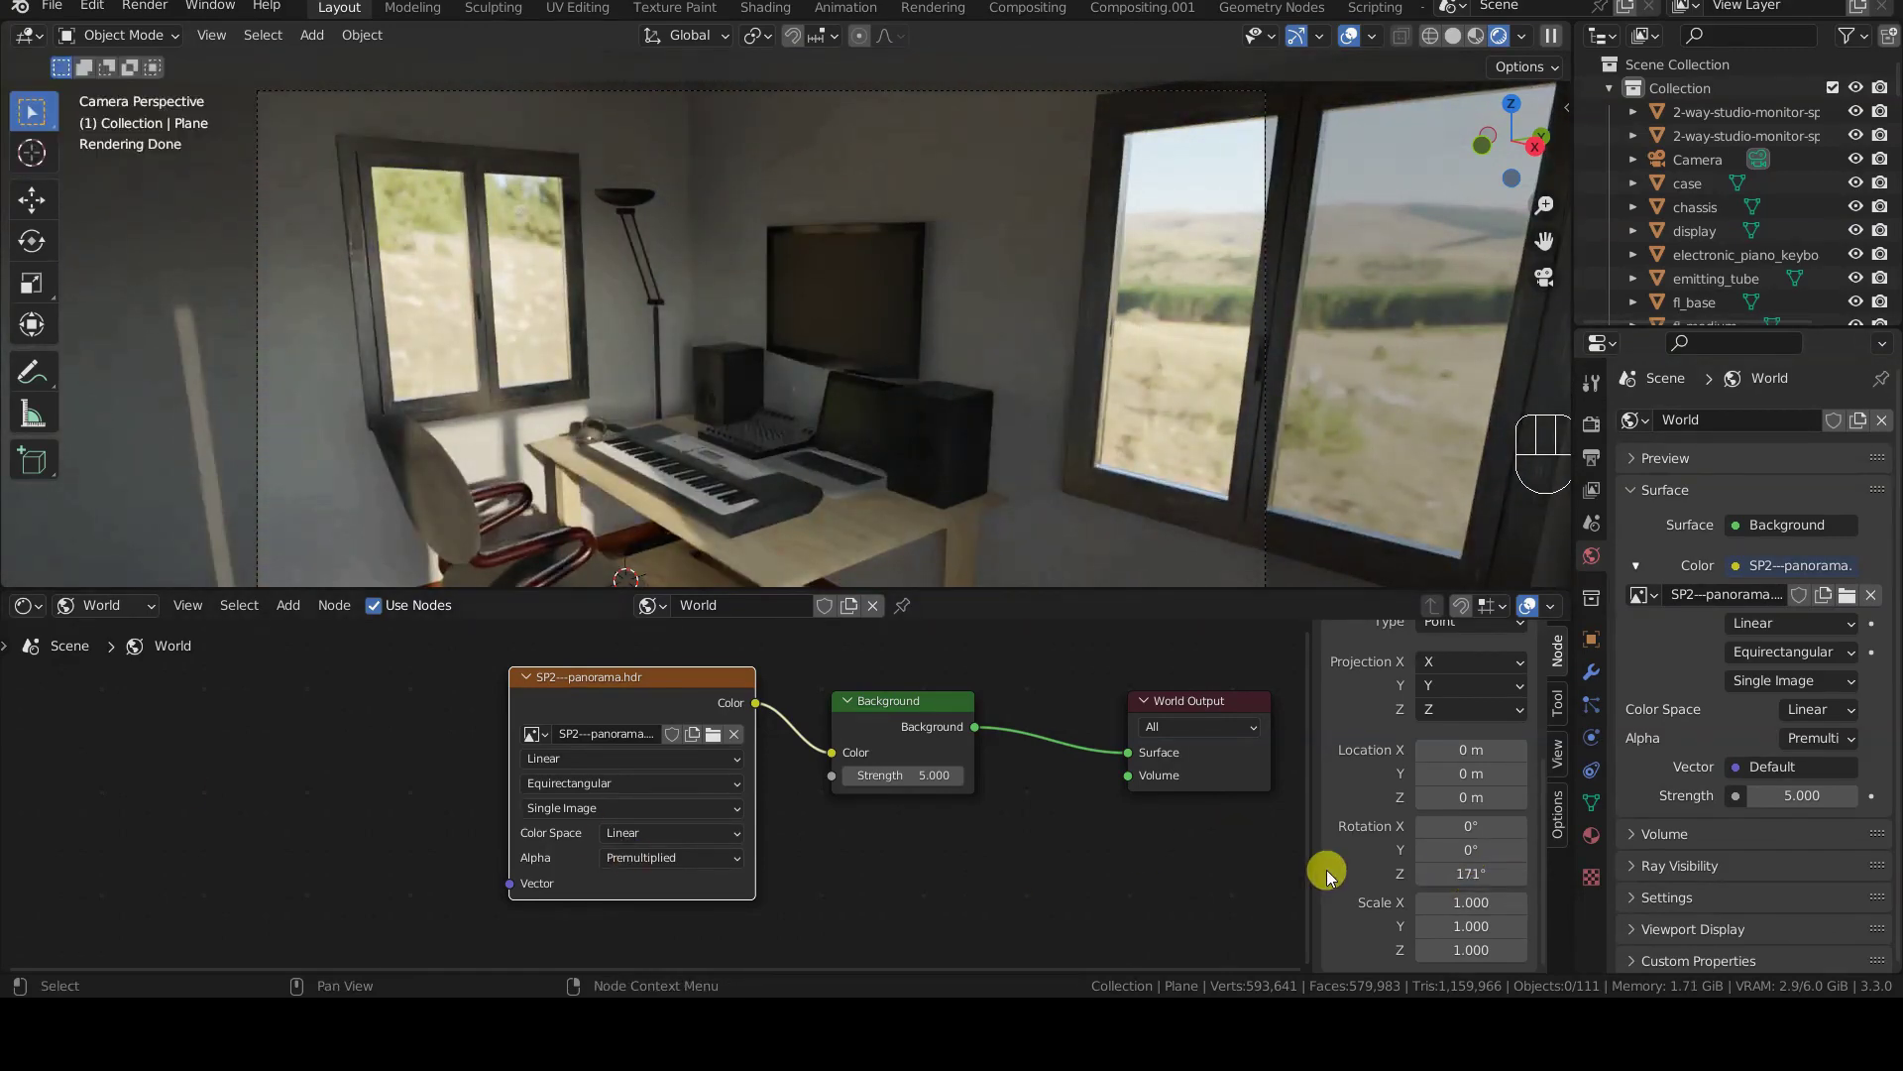
{"action": "left_click_drag", "start_coordinate": [1447, 798], "coordinate": [1474, 796]}
{"action": "left_click", "coordinate": [1474, 797]}
- Set the panorama's Texture Mapping Z location to 0.001 m
{"action": "type", "text": "0.0"}
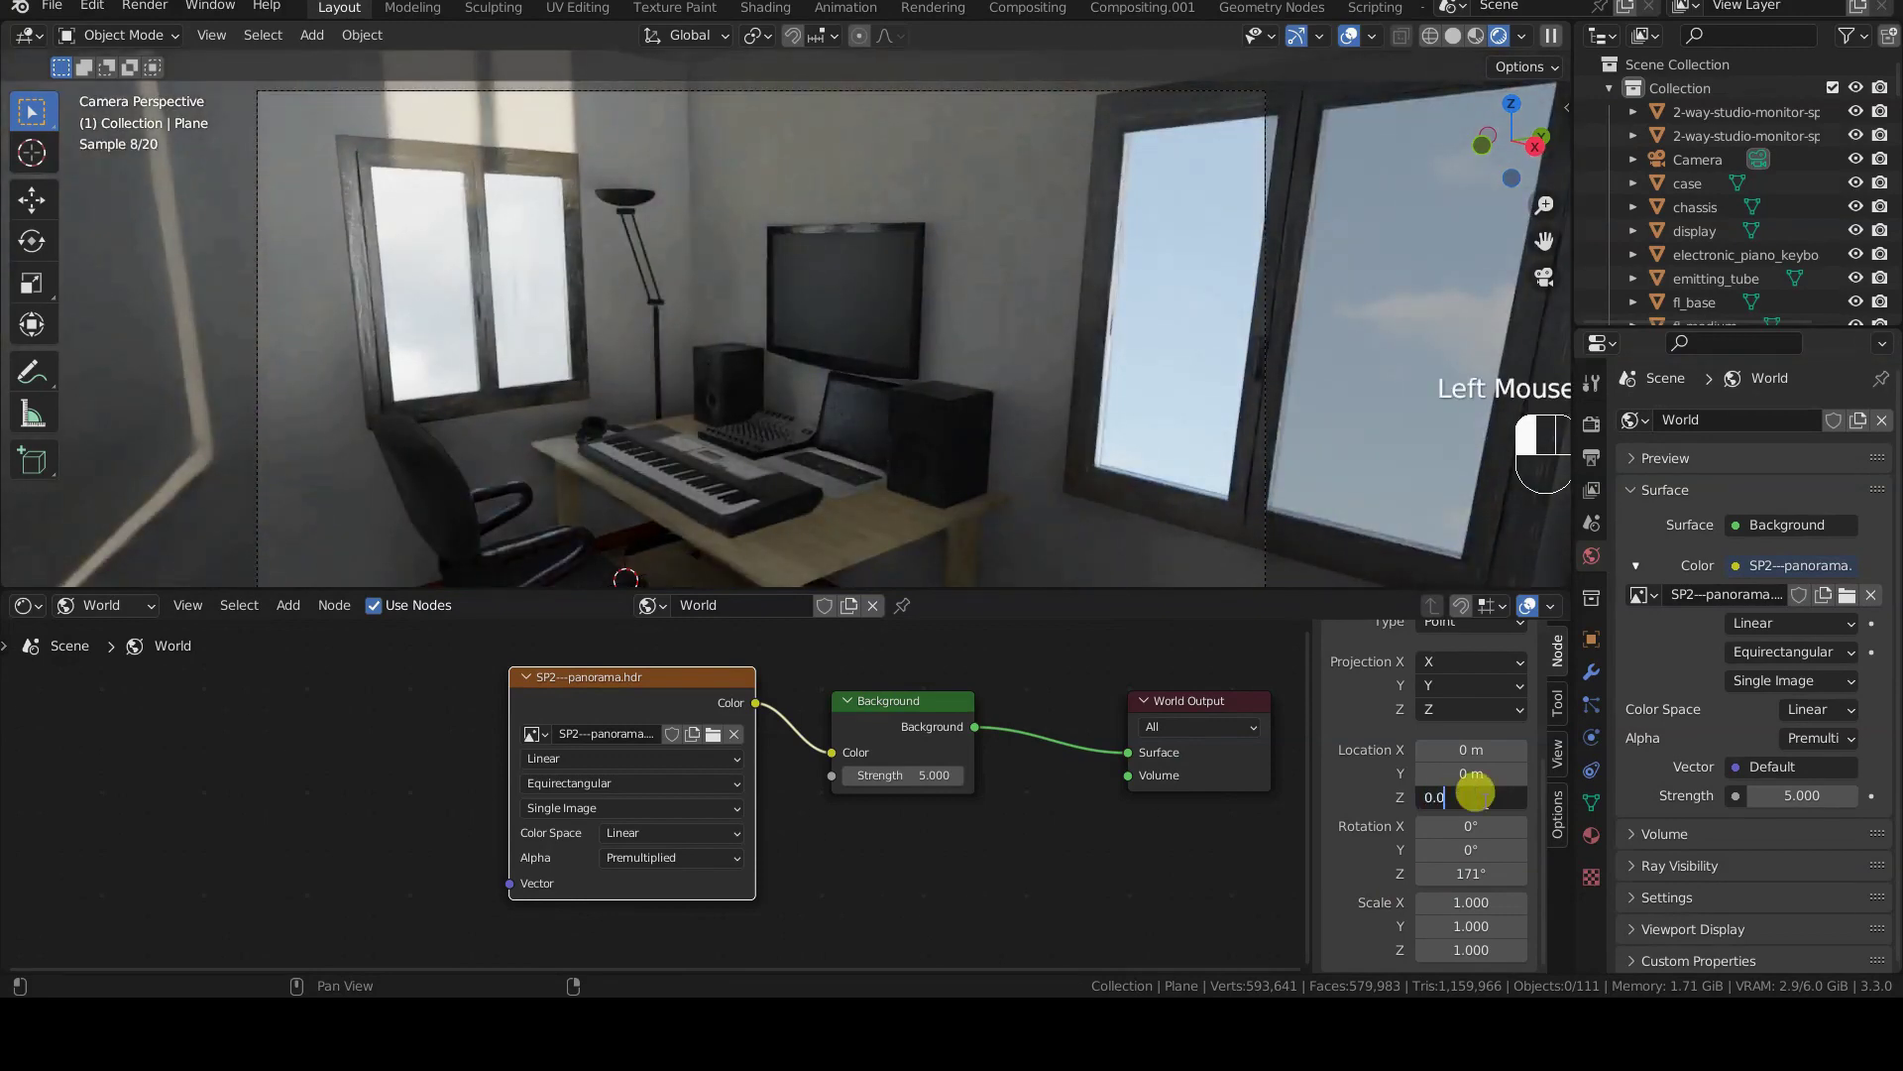
{"action": "type", "text": "01"}
{"action": "key", "text": "KP_Enter"}
{"action": "left_click", "coordinate": [1474, 793]}
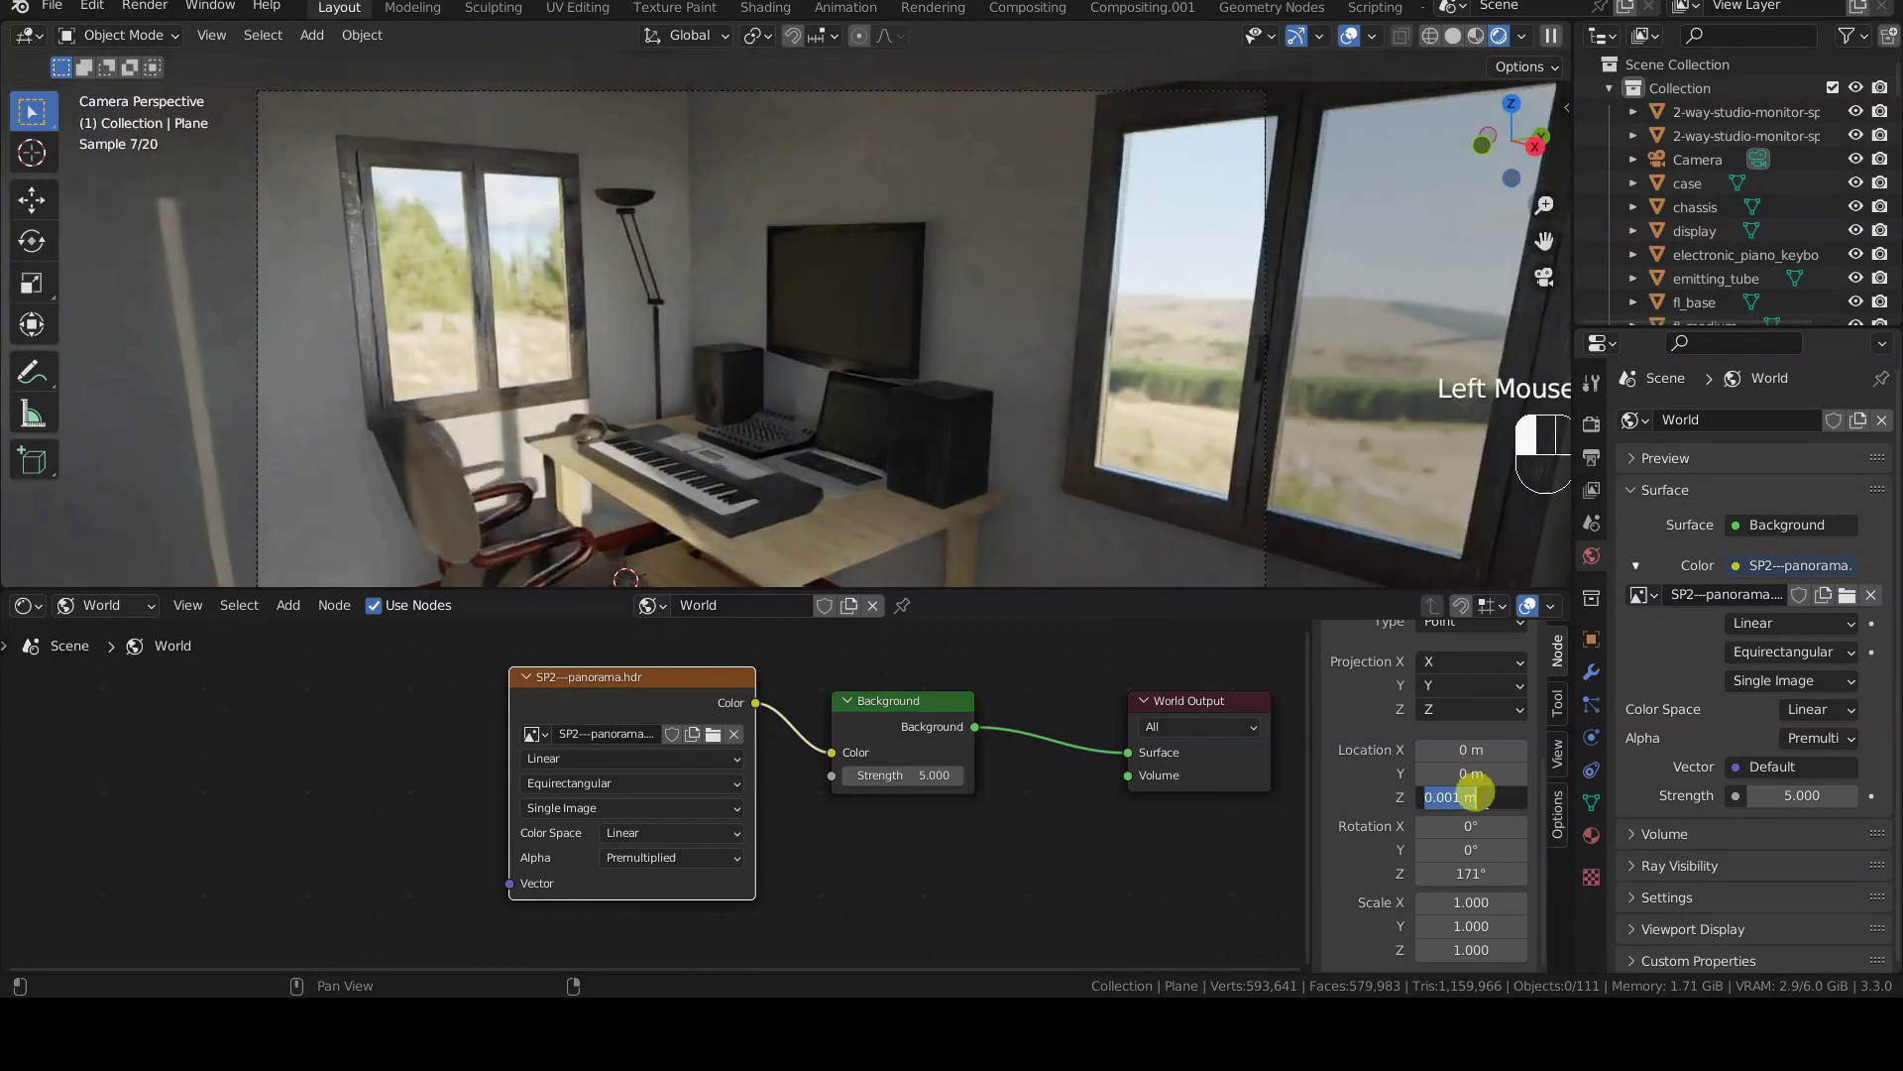
{"action": "type", "text": "0.002"}
{"action": "key", "text": "KP_Enter"}
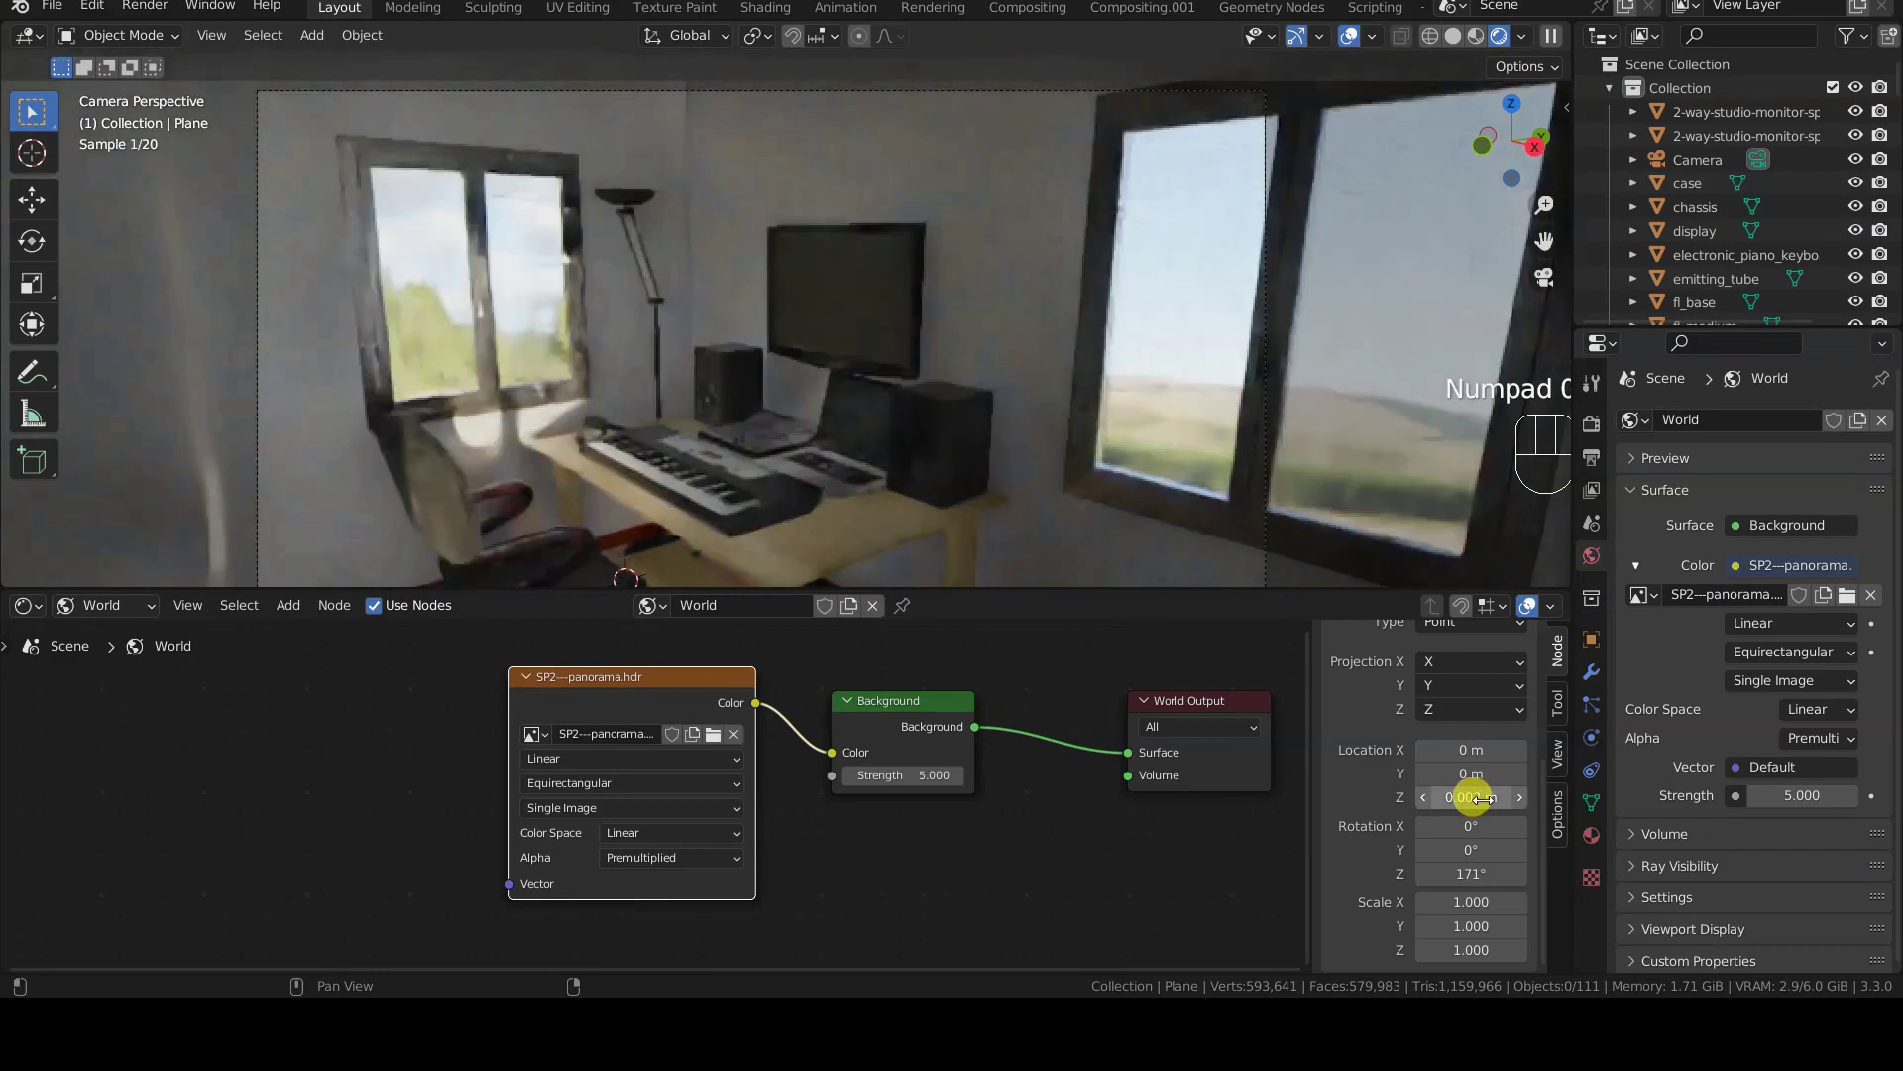
{"action": "left_click", "coordinate": [1474, 798]}
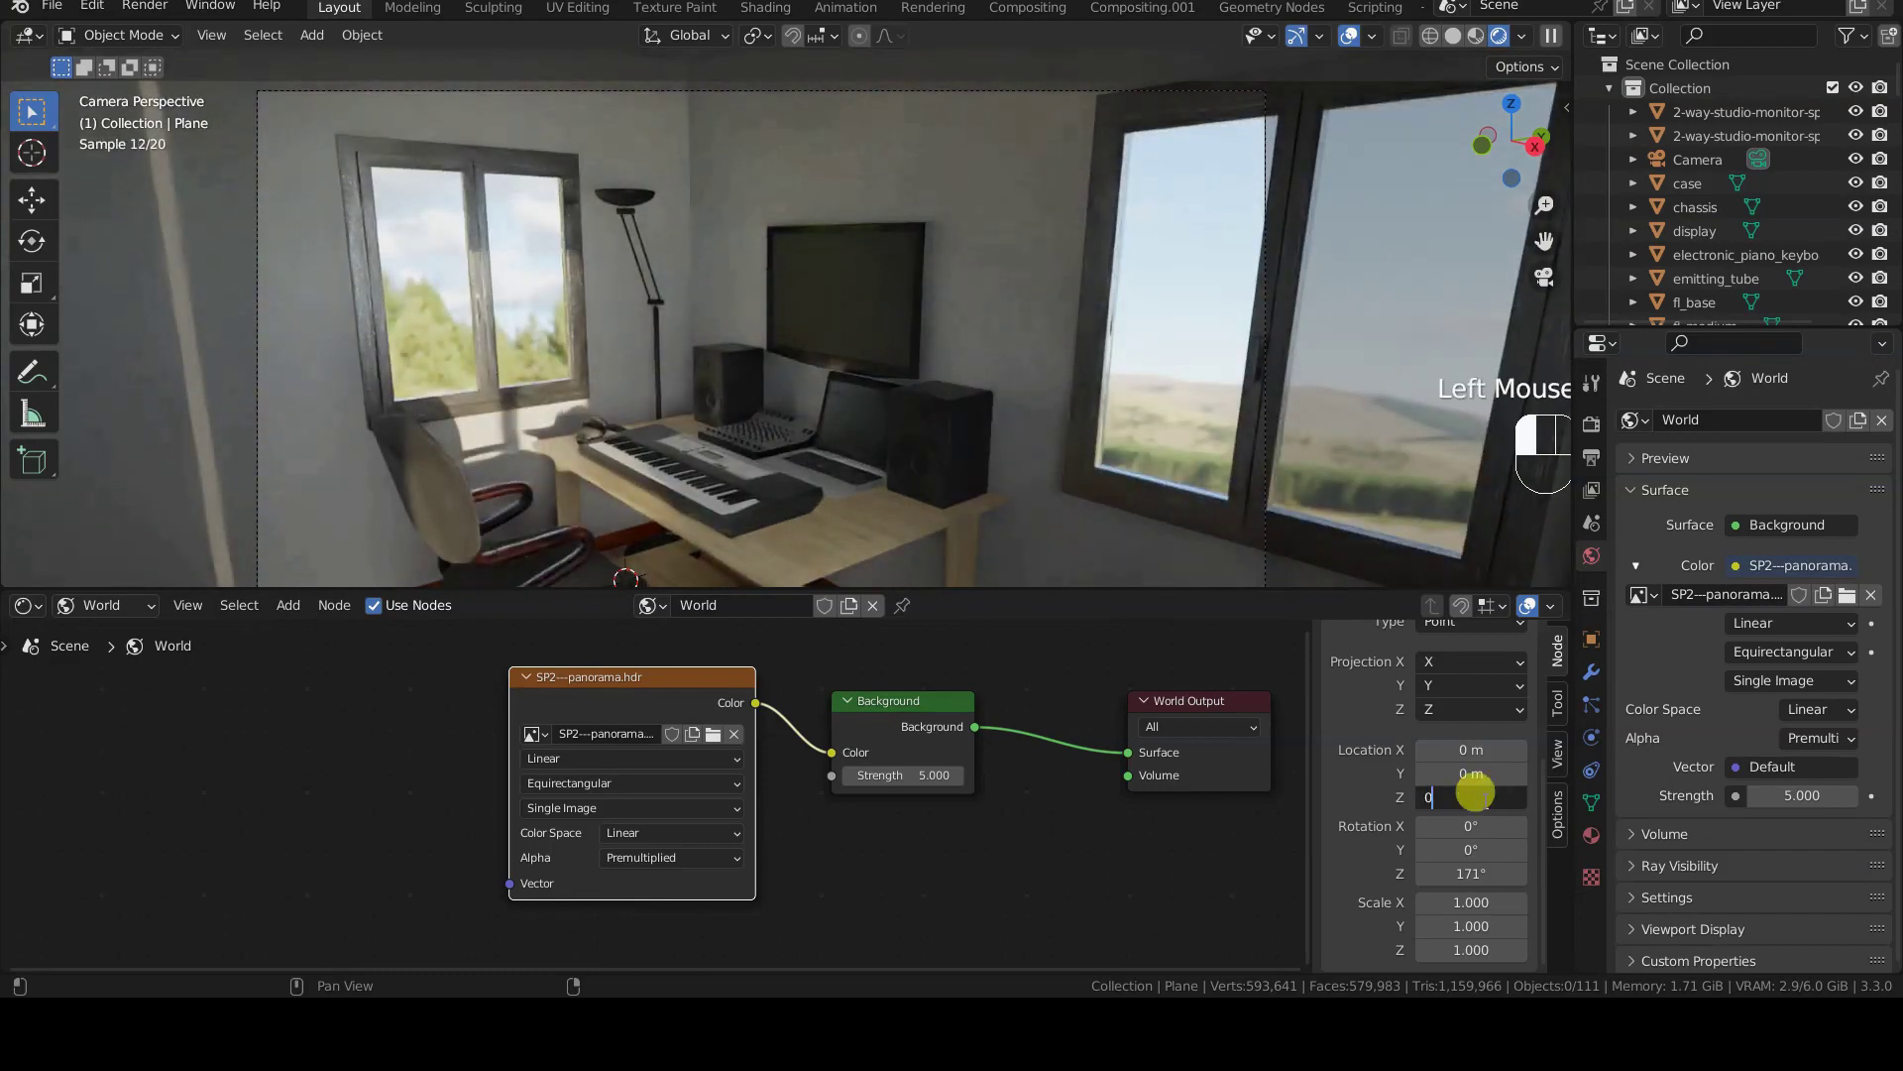
{"action": "left_click", "coordinate": [1474, 795]}
{"action": "type", "text": "0.001"}
{"action": "key", "text": "KP_Enter"}
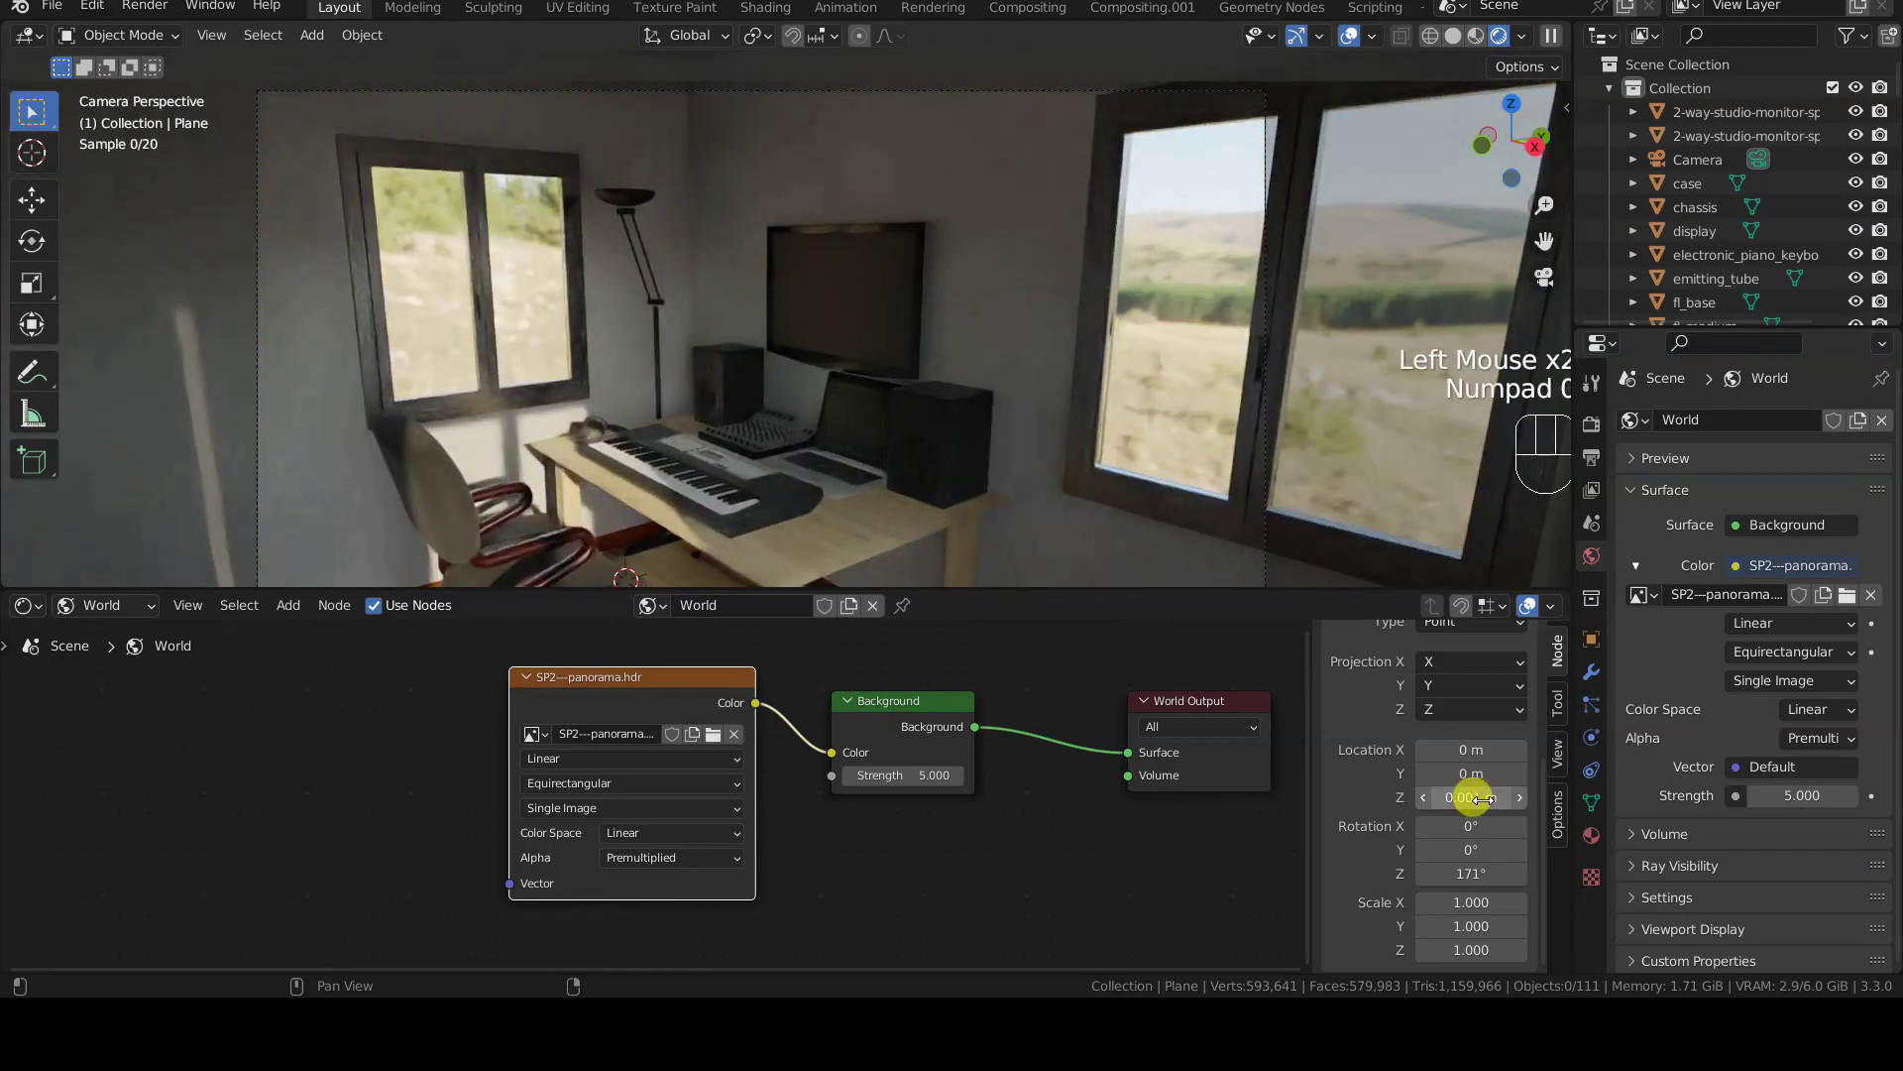
- Rotate the panorama 45° around Z and switch the viewport to Solid shading
{"action": "left_click_drag", "start_coordinate": [1457, 872], "coordinate": [1597, 873]}
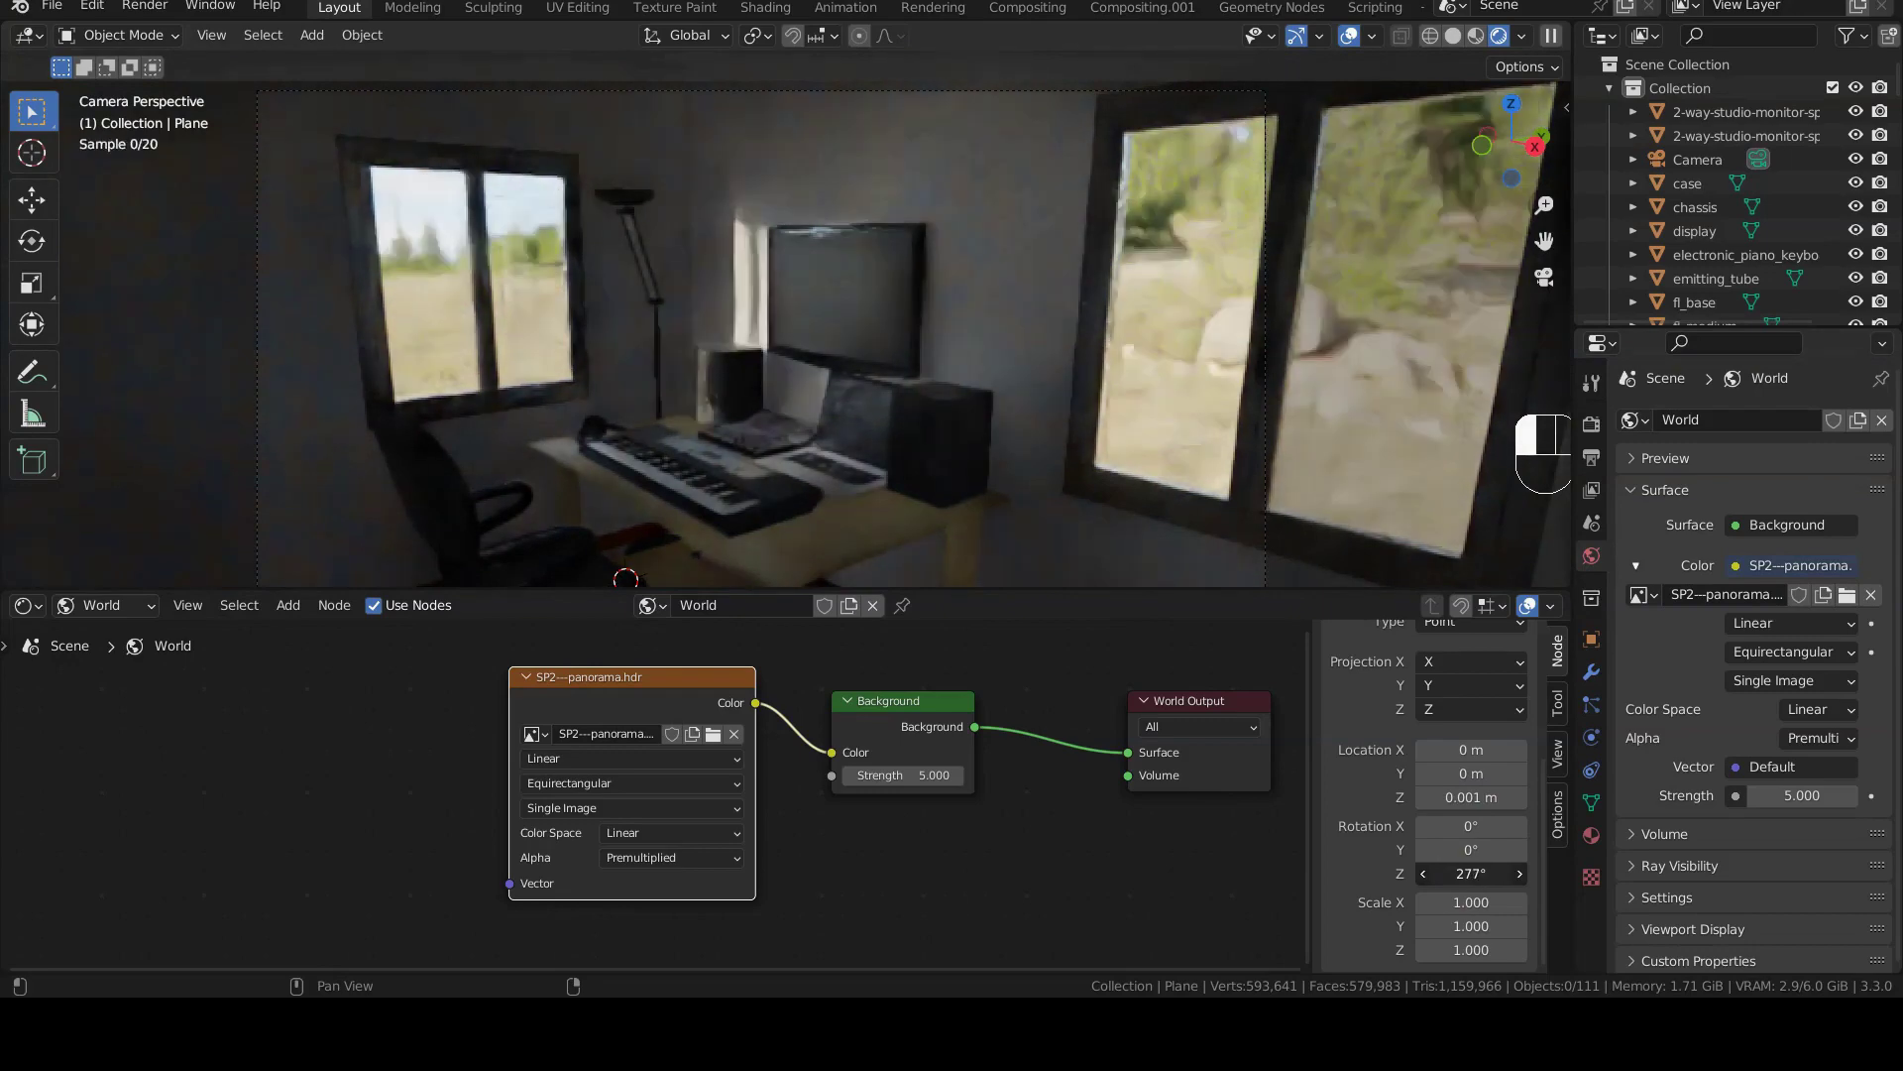
{"action": "left_click", "coordinate": [1453, 872]}
{"action": "type", "text": "45"}
{"action": "key", "text": "Return"}
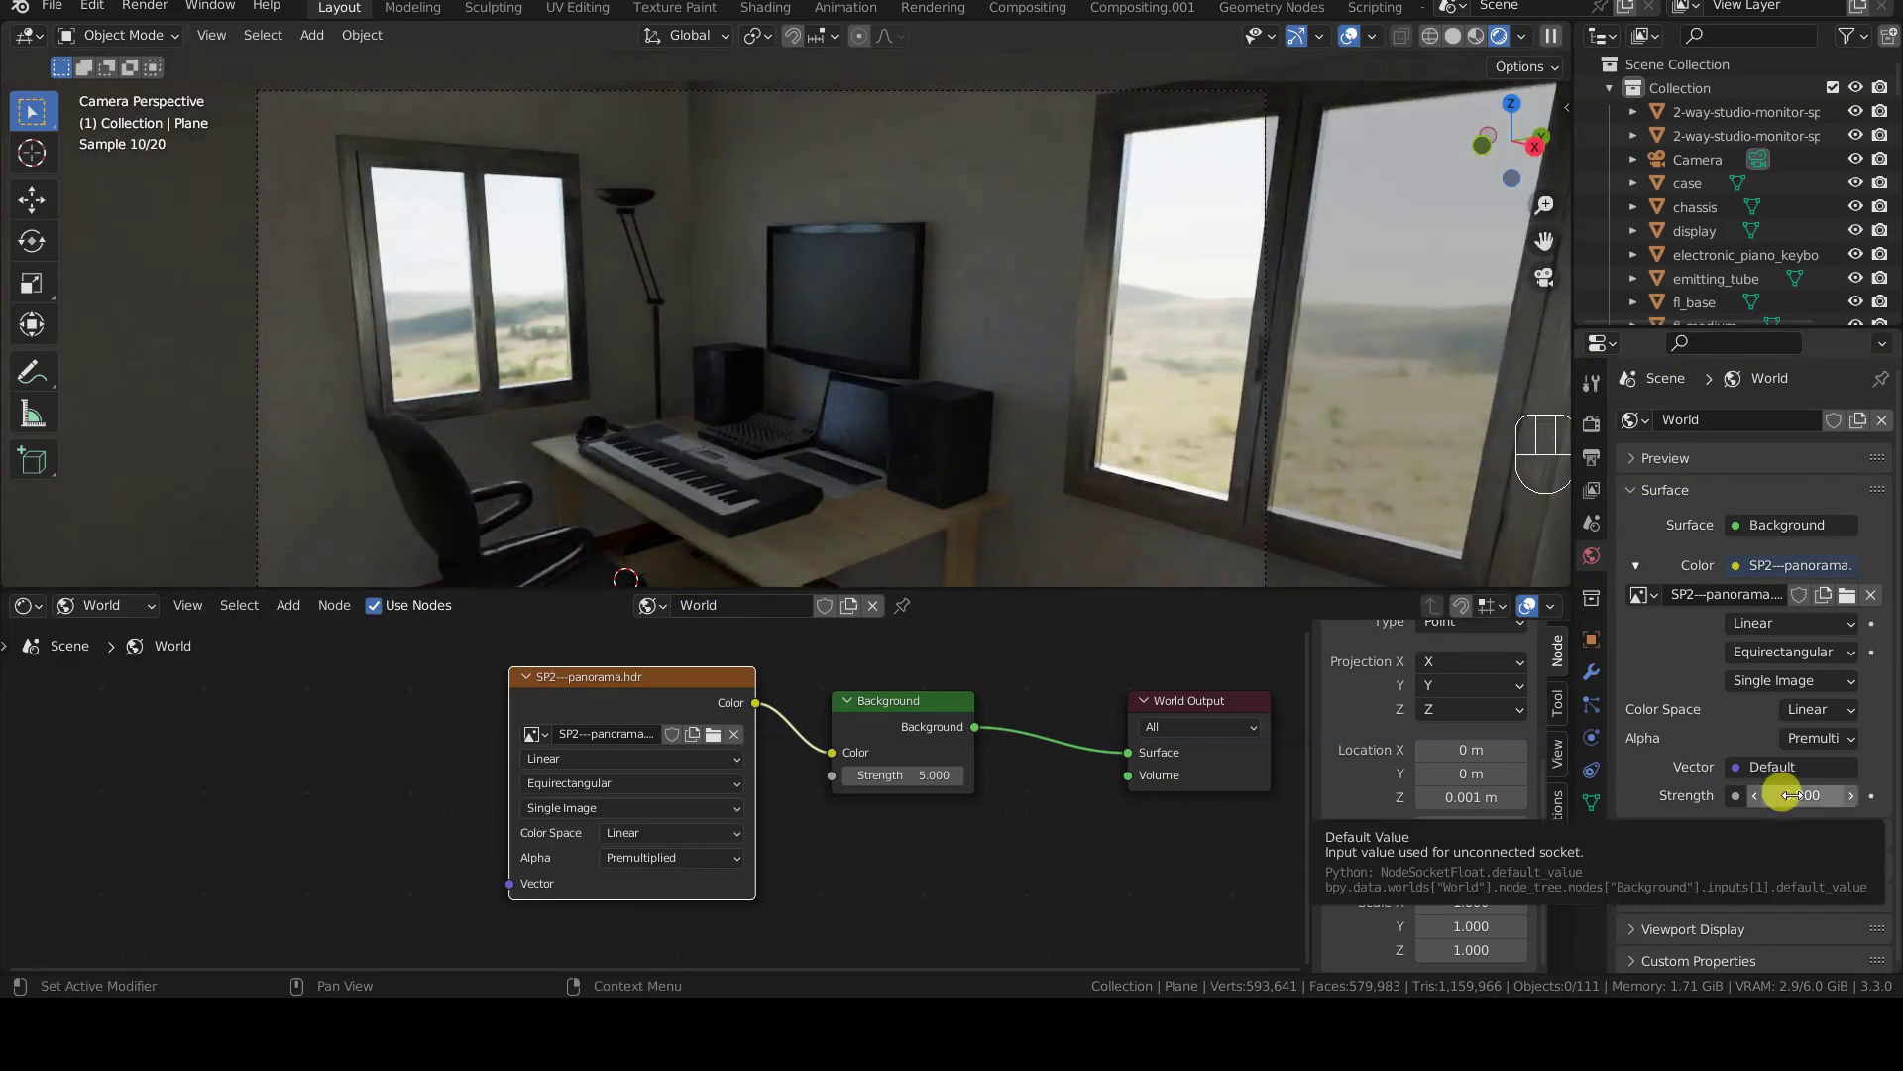
{"action": "key", "text": "z"}
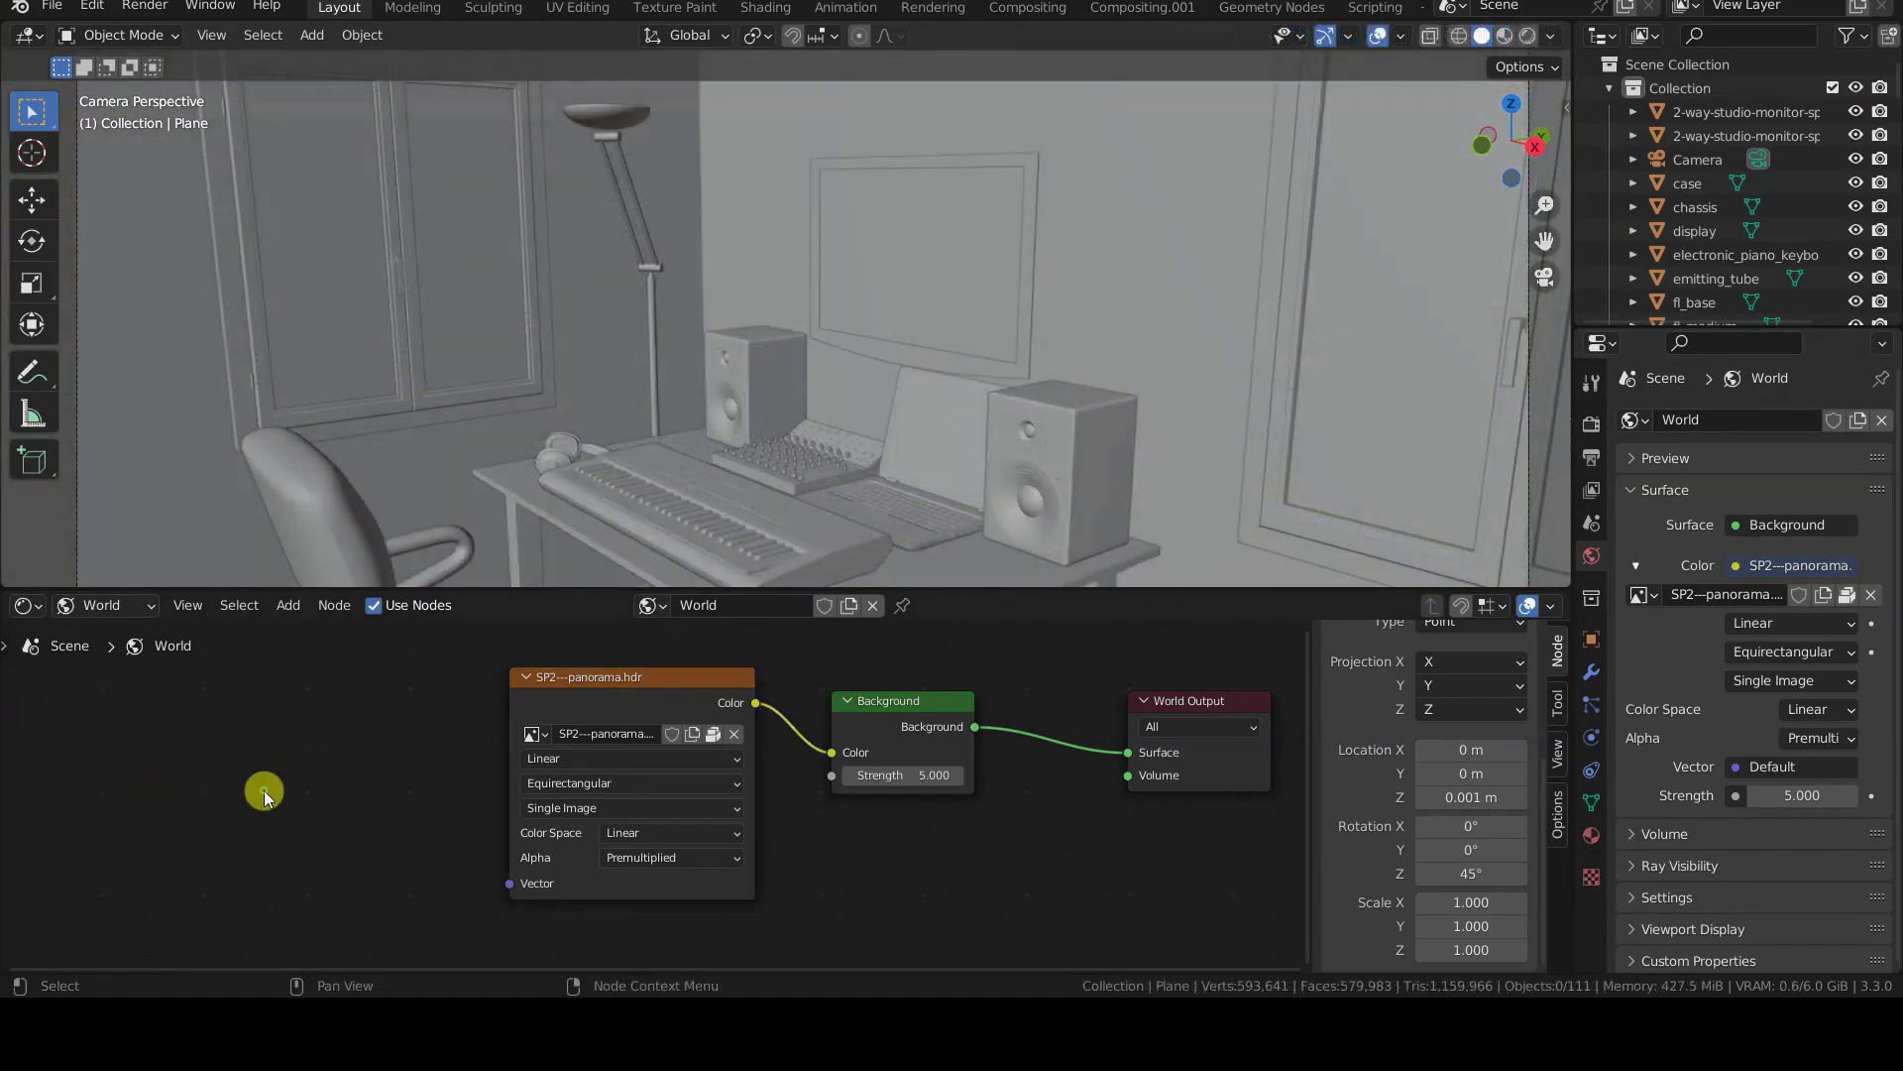
- Add a Texture Coordinate node at the left of the world node tree
{"action": "left_click", "coordinate": [287, 605]}
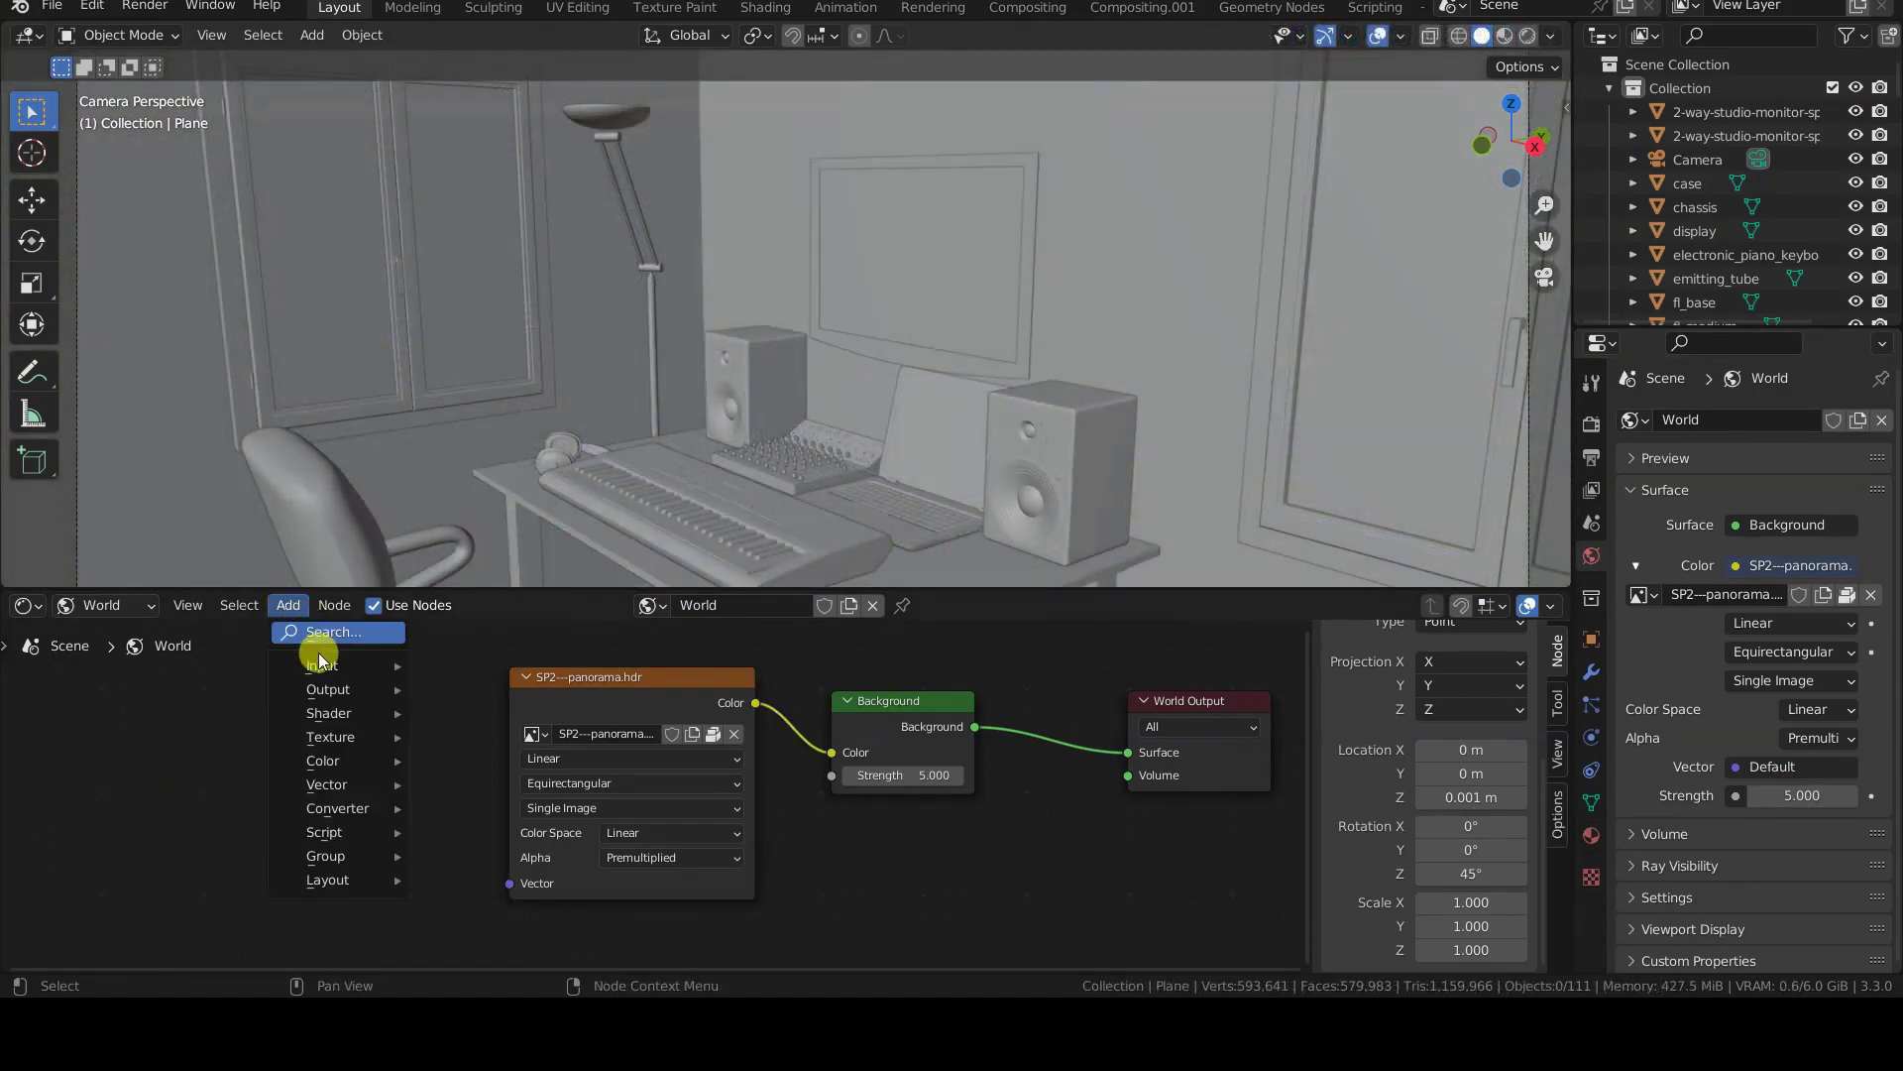
{"action": "mouse_move", "coordinate": [323, 672]}
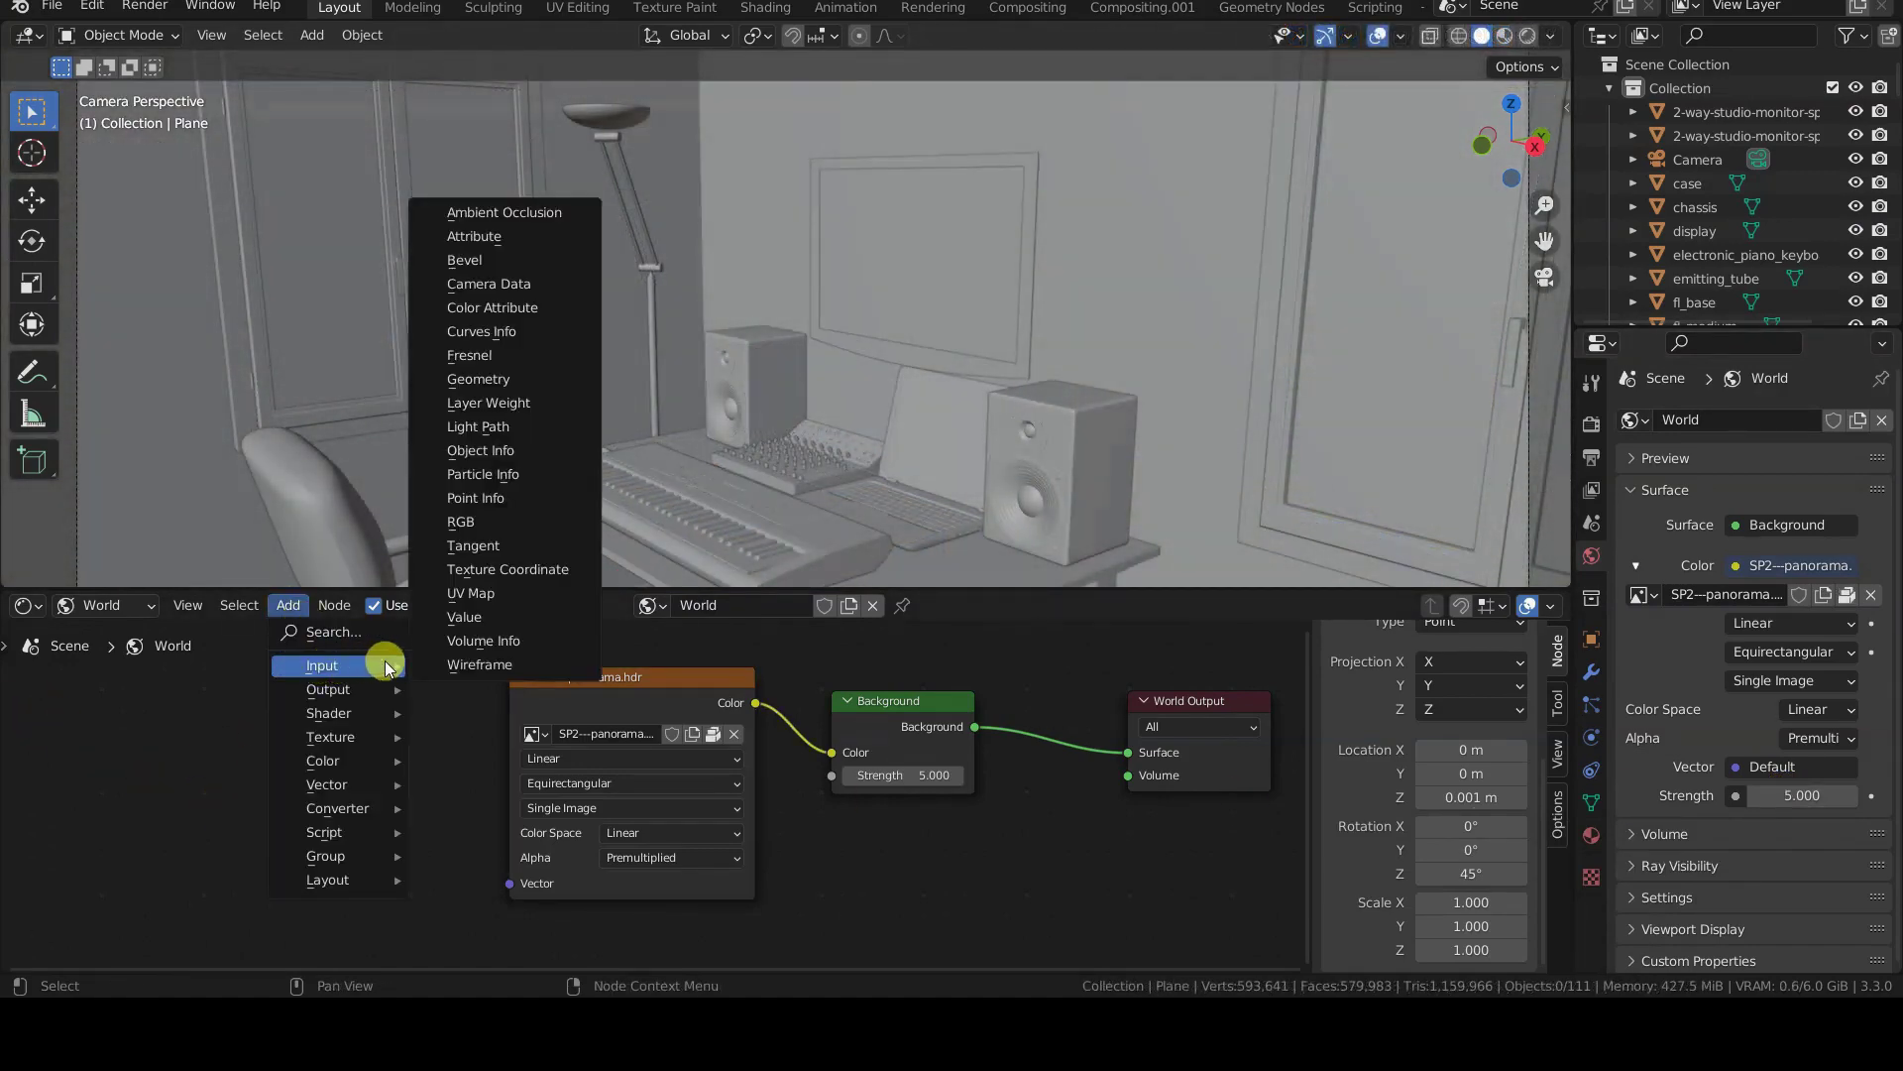
{"action": "left_click", "coordinate": [510, 569]}
{"action": "left_click", "coordinate": [21, 691]}
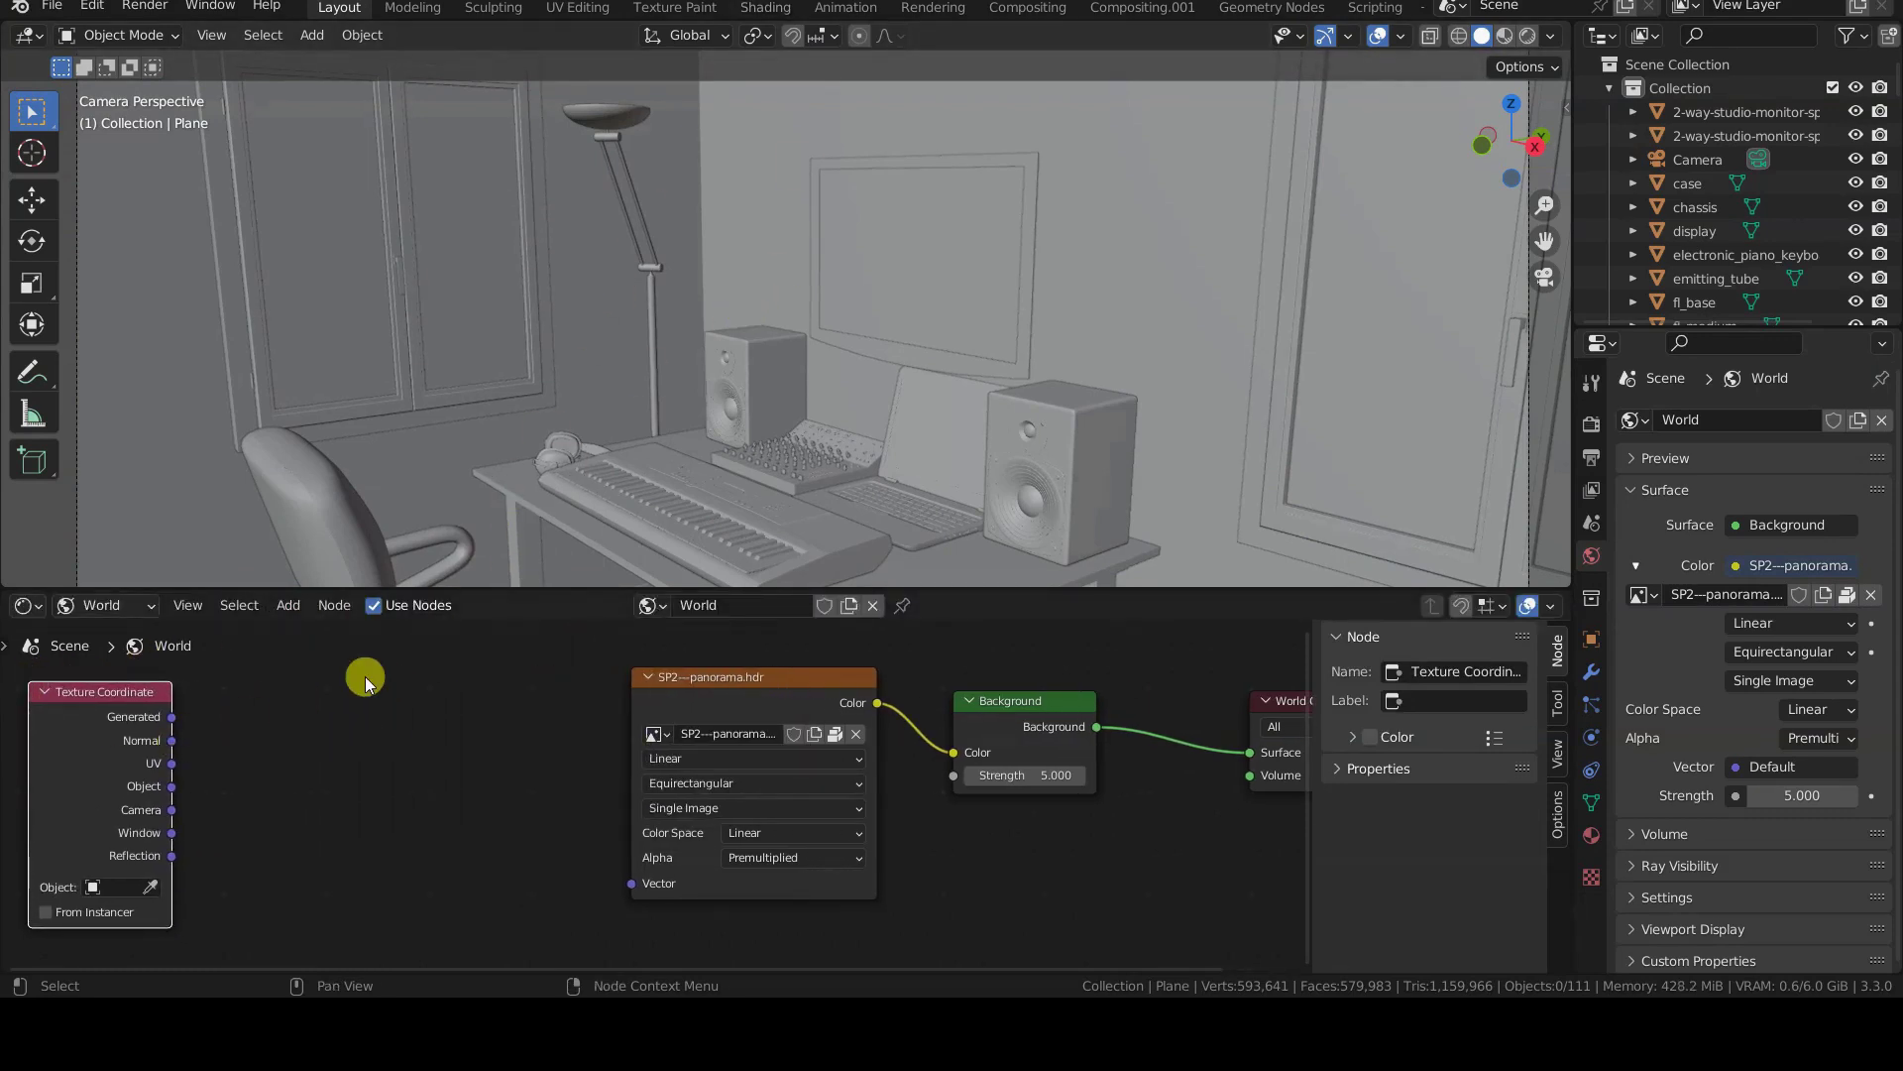
- Add a Mapping node beside the Texture Coordinate node
{"action": "left_click", "coordinate": [290, 606]}
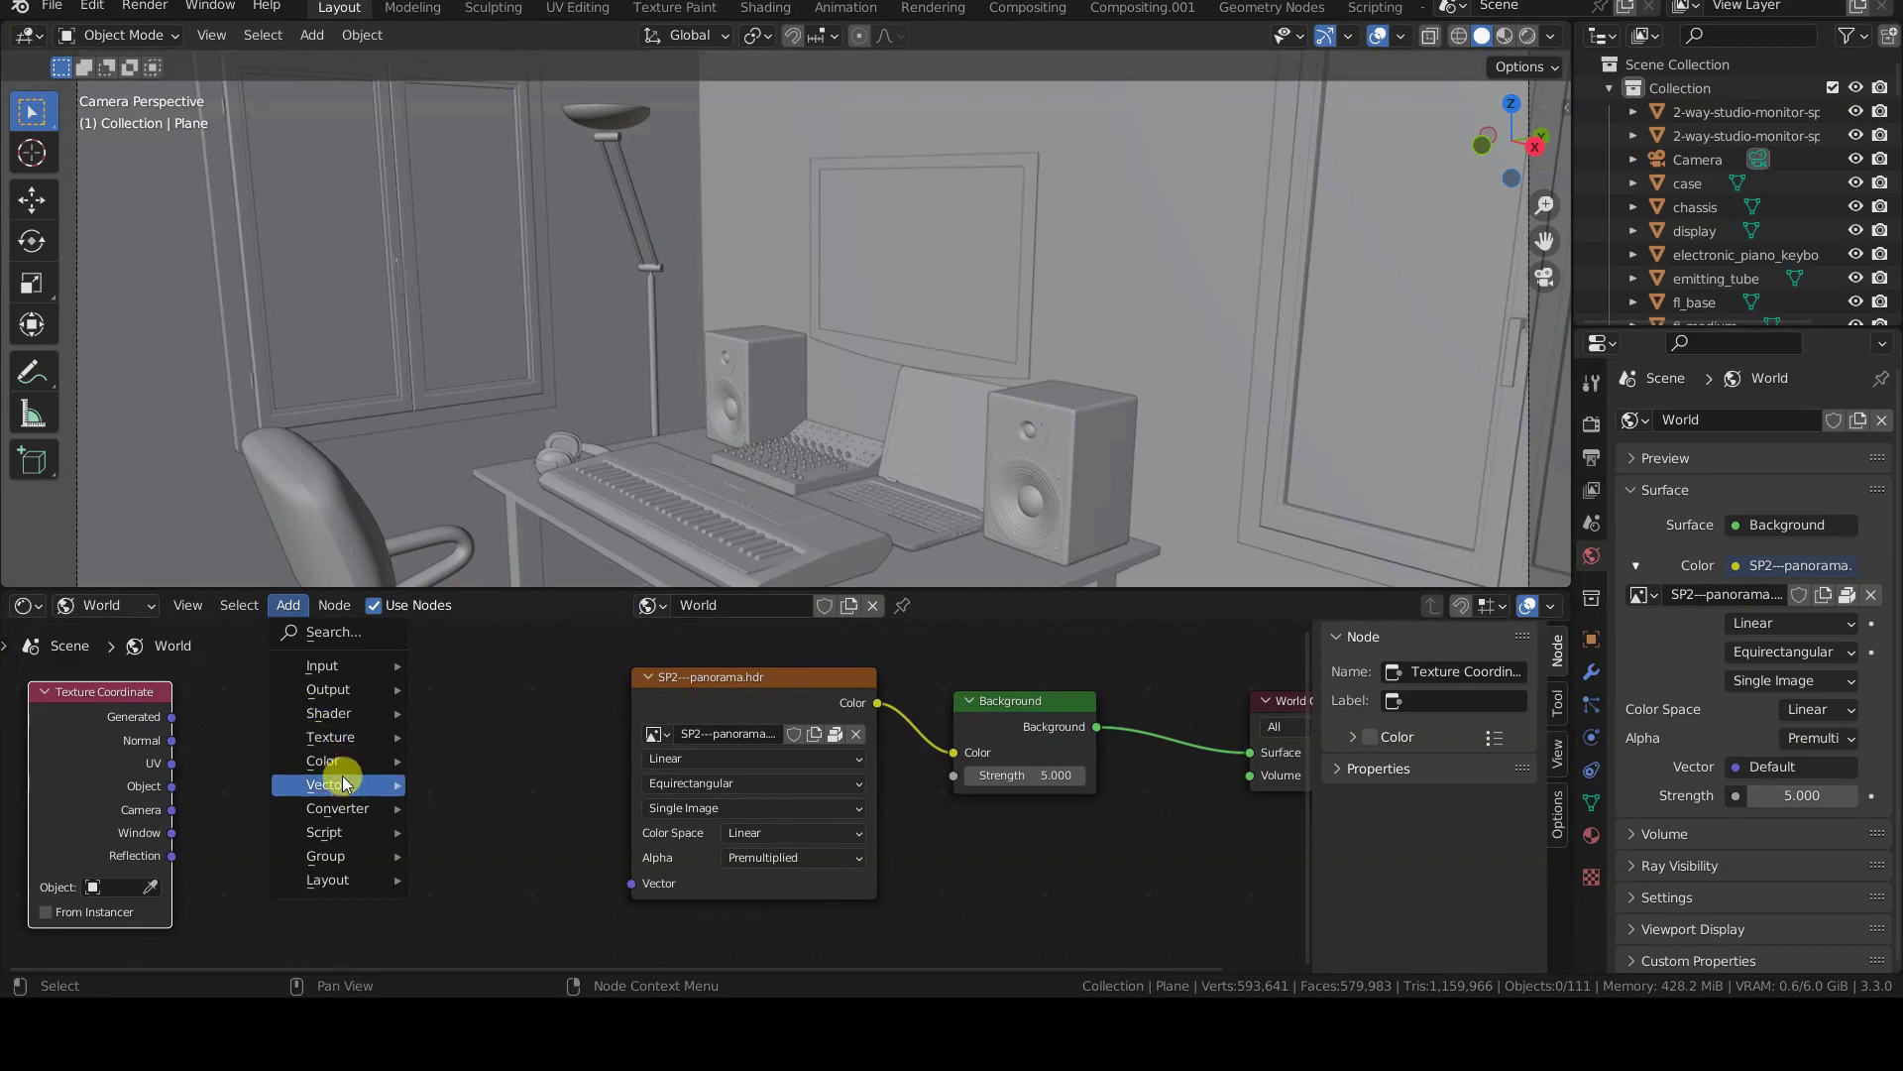
{"action": "mouse_move", "coordinate": [332, 785]}
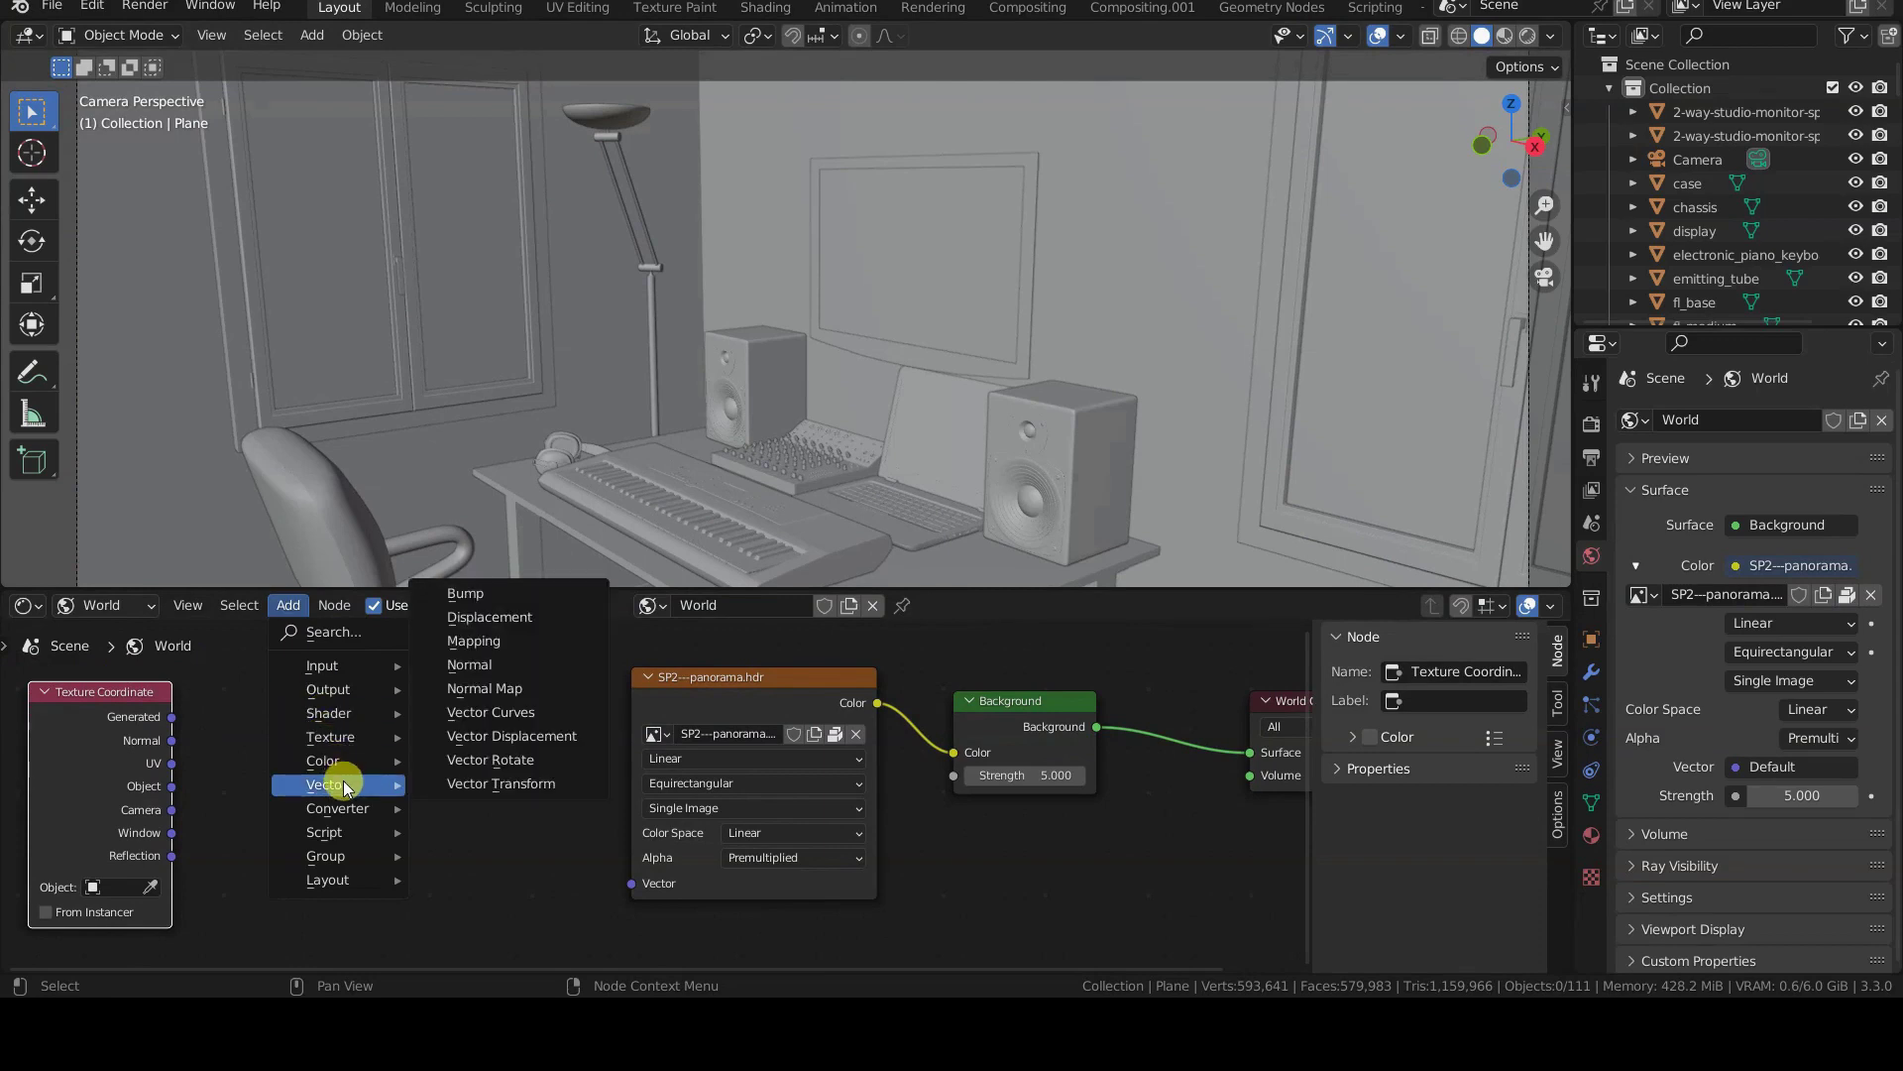
{"action": "left_click", "coordinate": [535, 640]}
{"action": "left_click", "coordinate": [334, 662]}
{"action": "scroll", "coordinate": [396, 744], "scroll_direction": "down", "scroll_amount": 2}
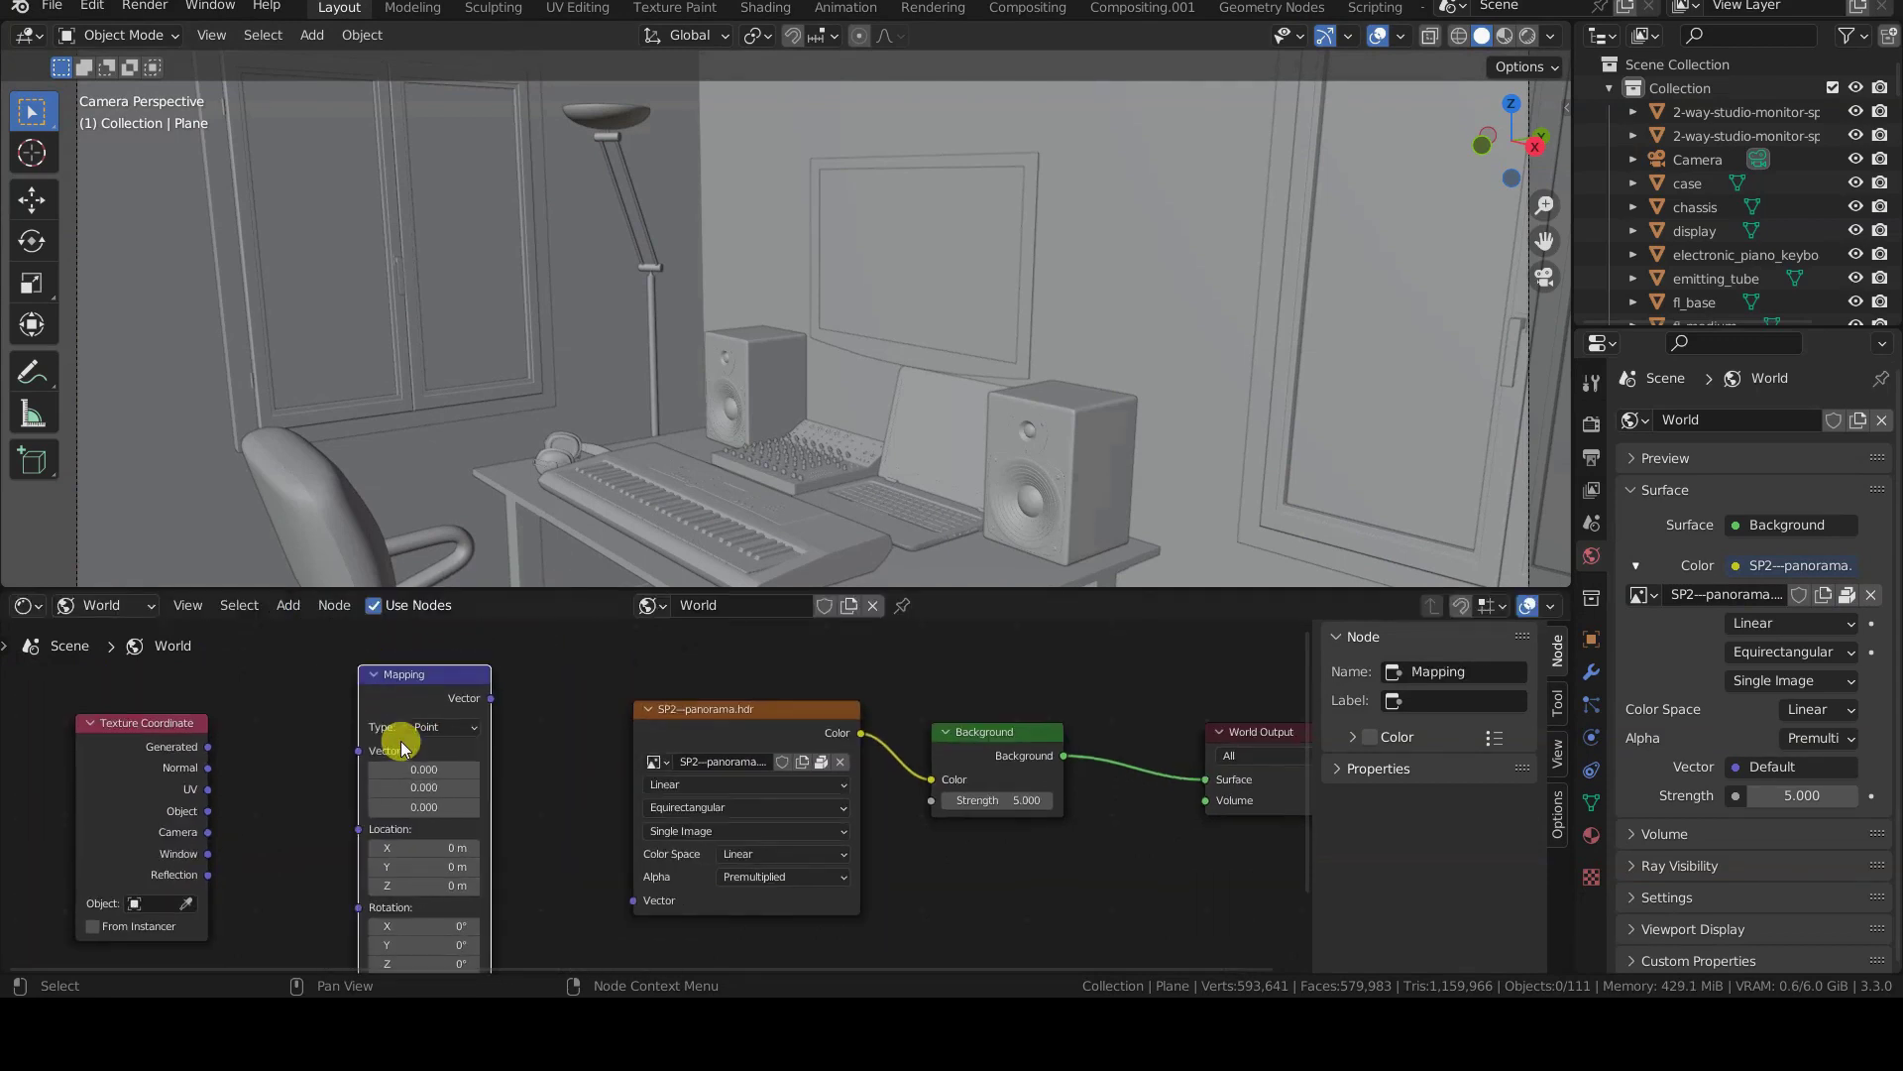
{"action": "middle_click_drag", "start_coordinate": [391, 774], "coordinate": [366, 713]}
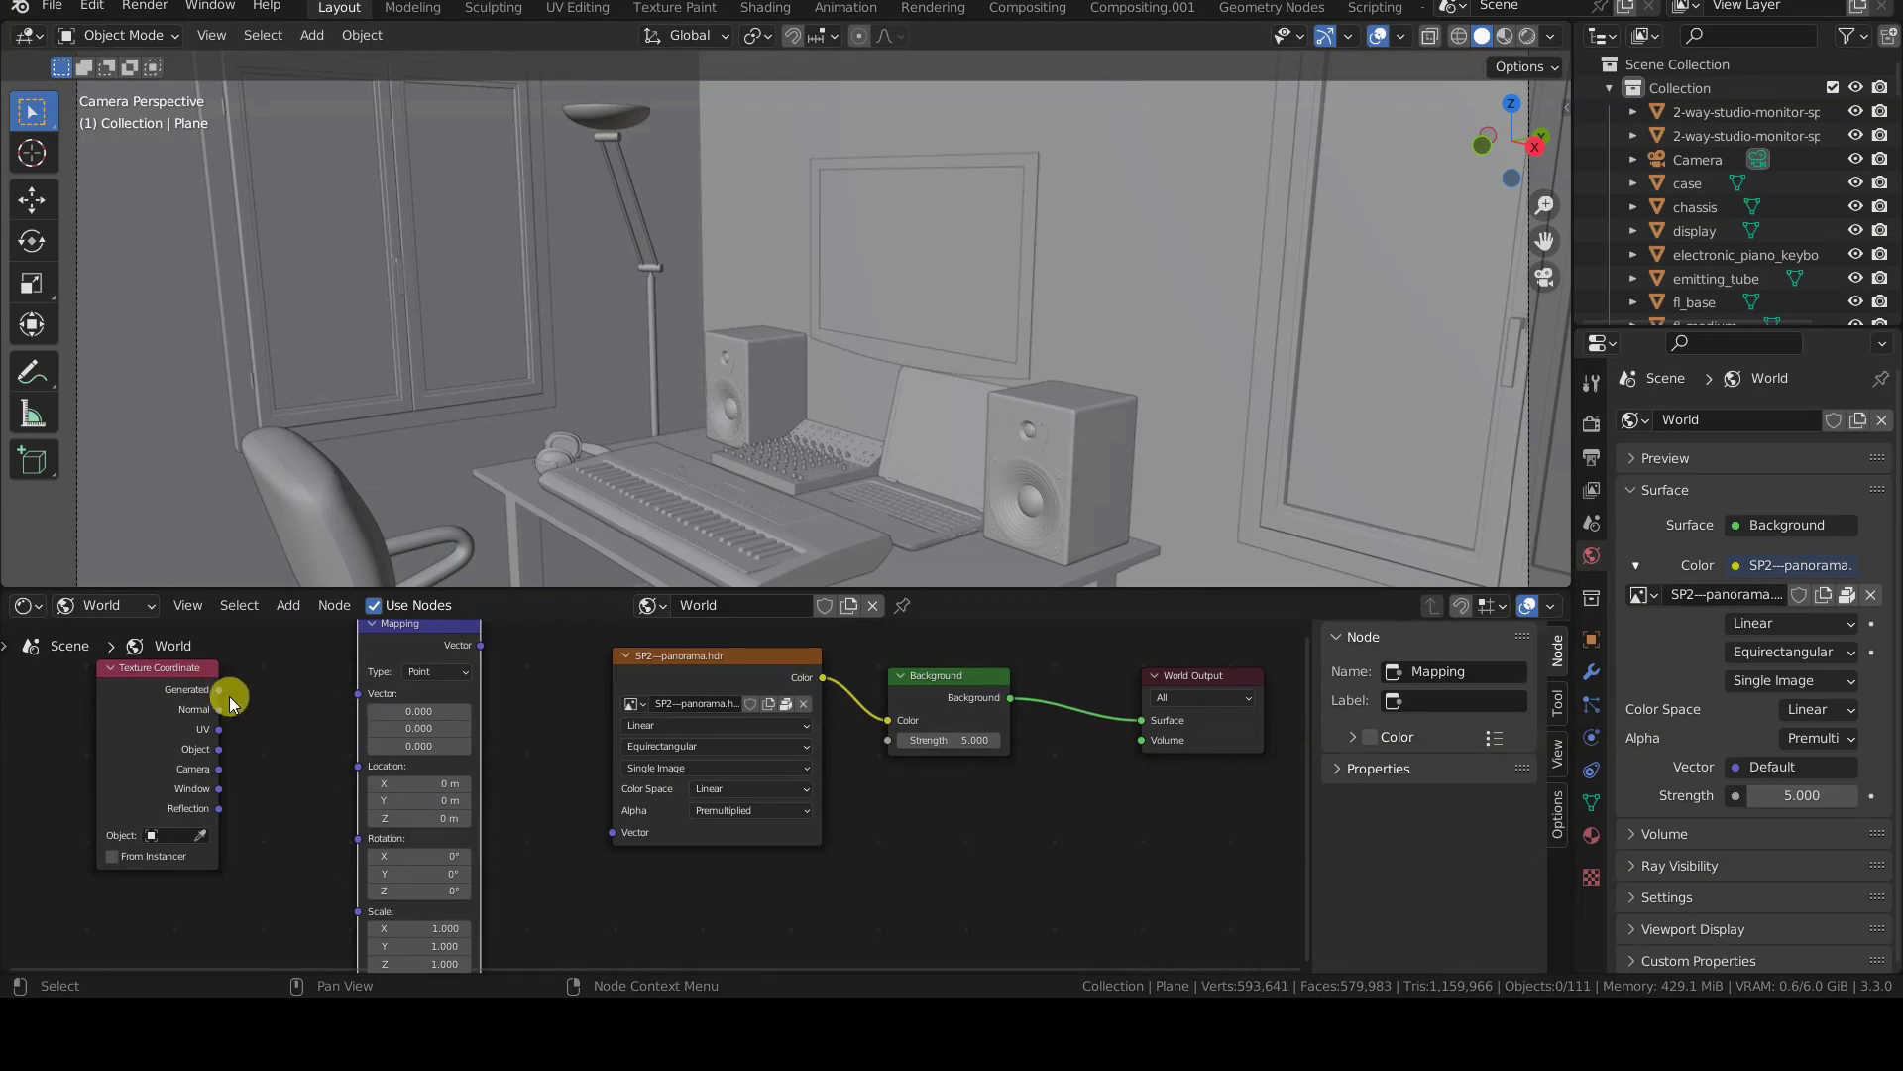
- Link Generated into the Mapping node, and Mapping's output into the panorama's Vector input
{"action": "left_click_drag", "start_coordinate": [218, 689], "coordinate": [359, 693]}
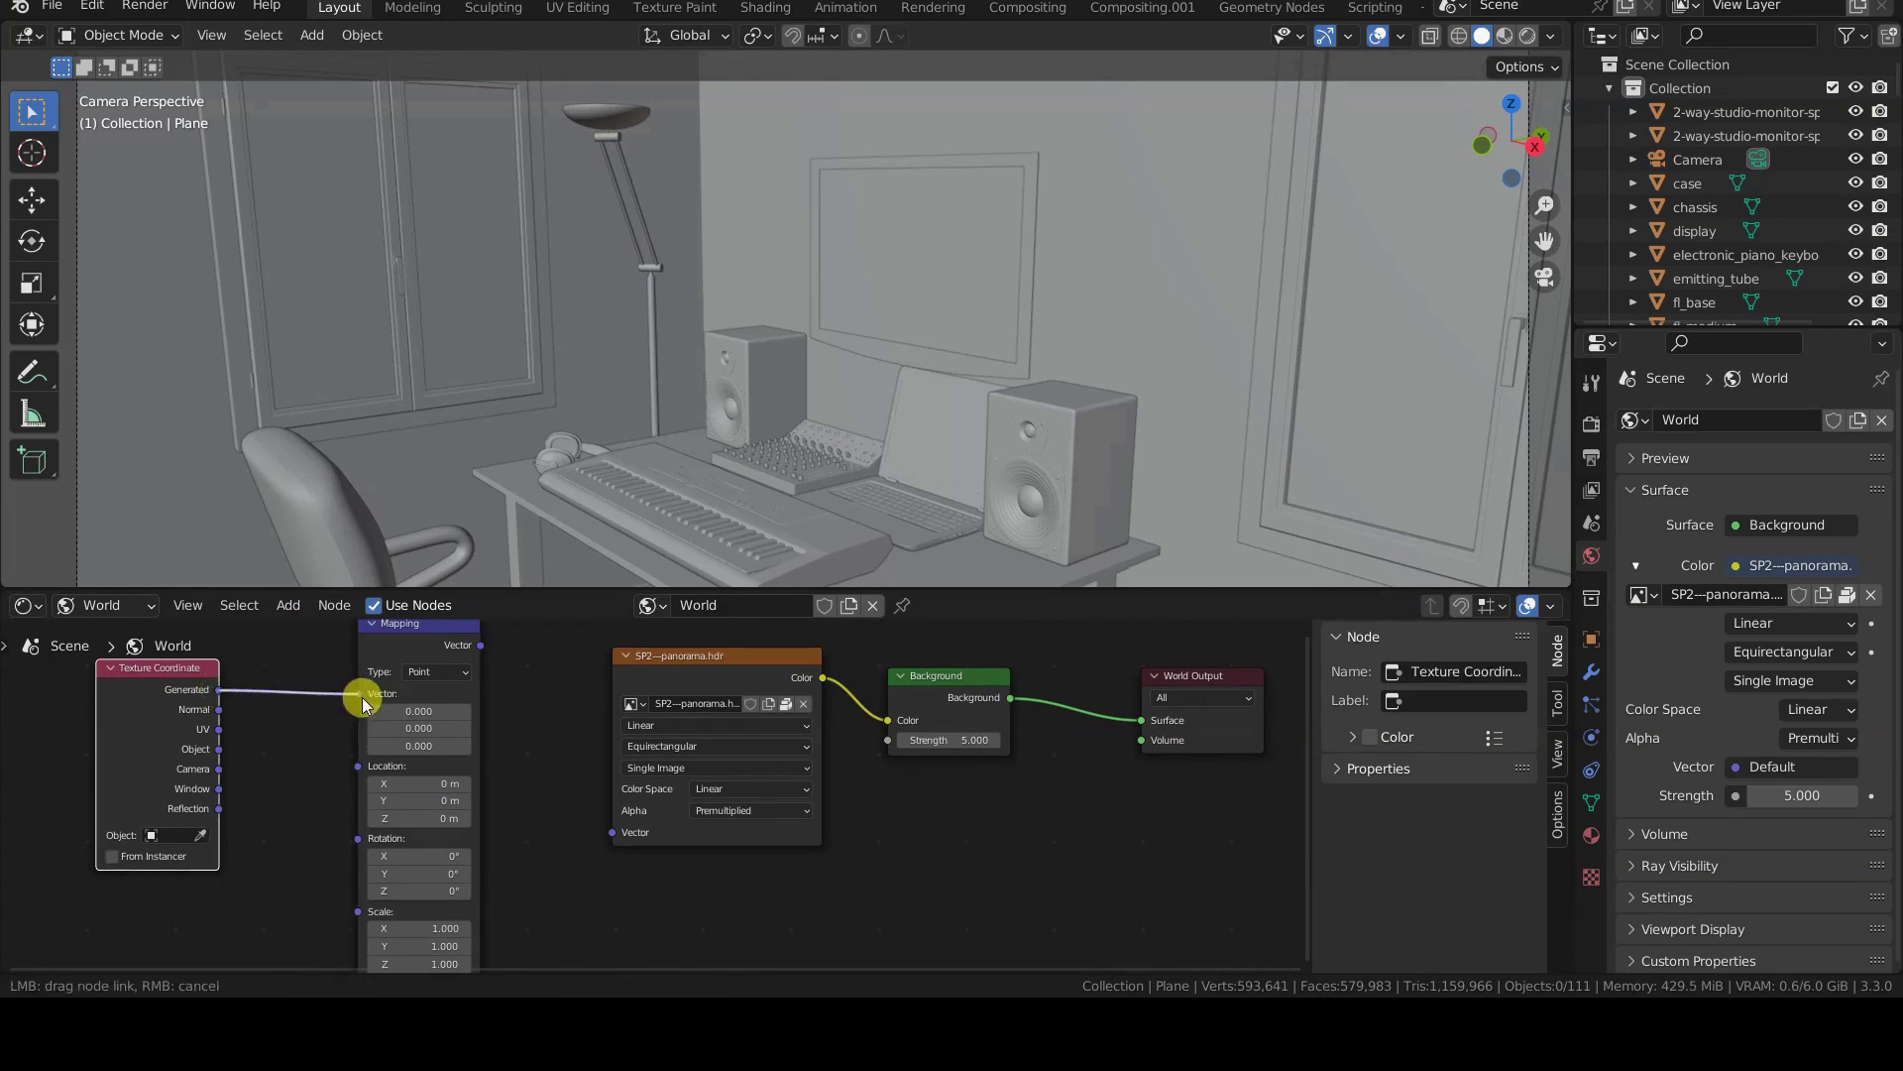
{"action": "scroll", "coordinate": [413, 788], "scroll_direction": "up", "scroll_amount": 1}
{"action": "scroll", "coordinate": [422, 808], "scroll_direction": "up", "scroll_amount": 2, "text": "shift"}
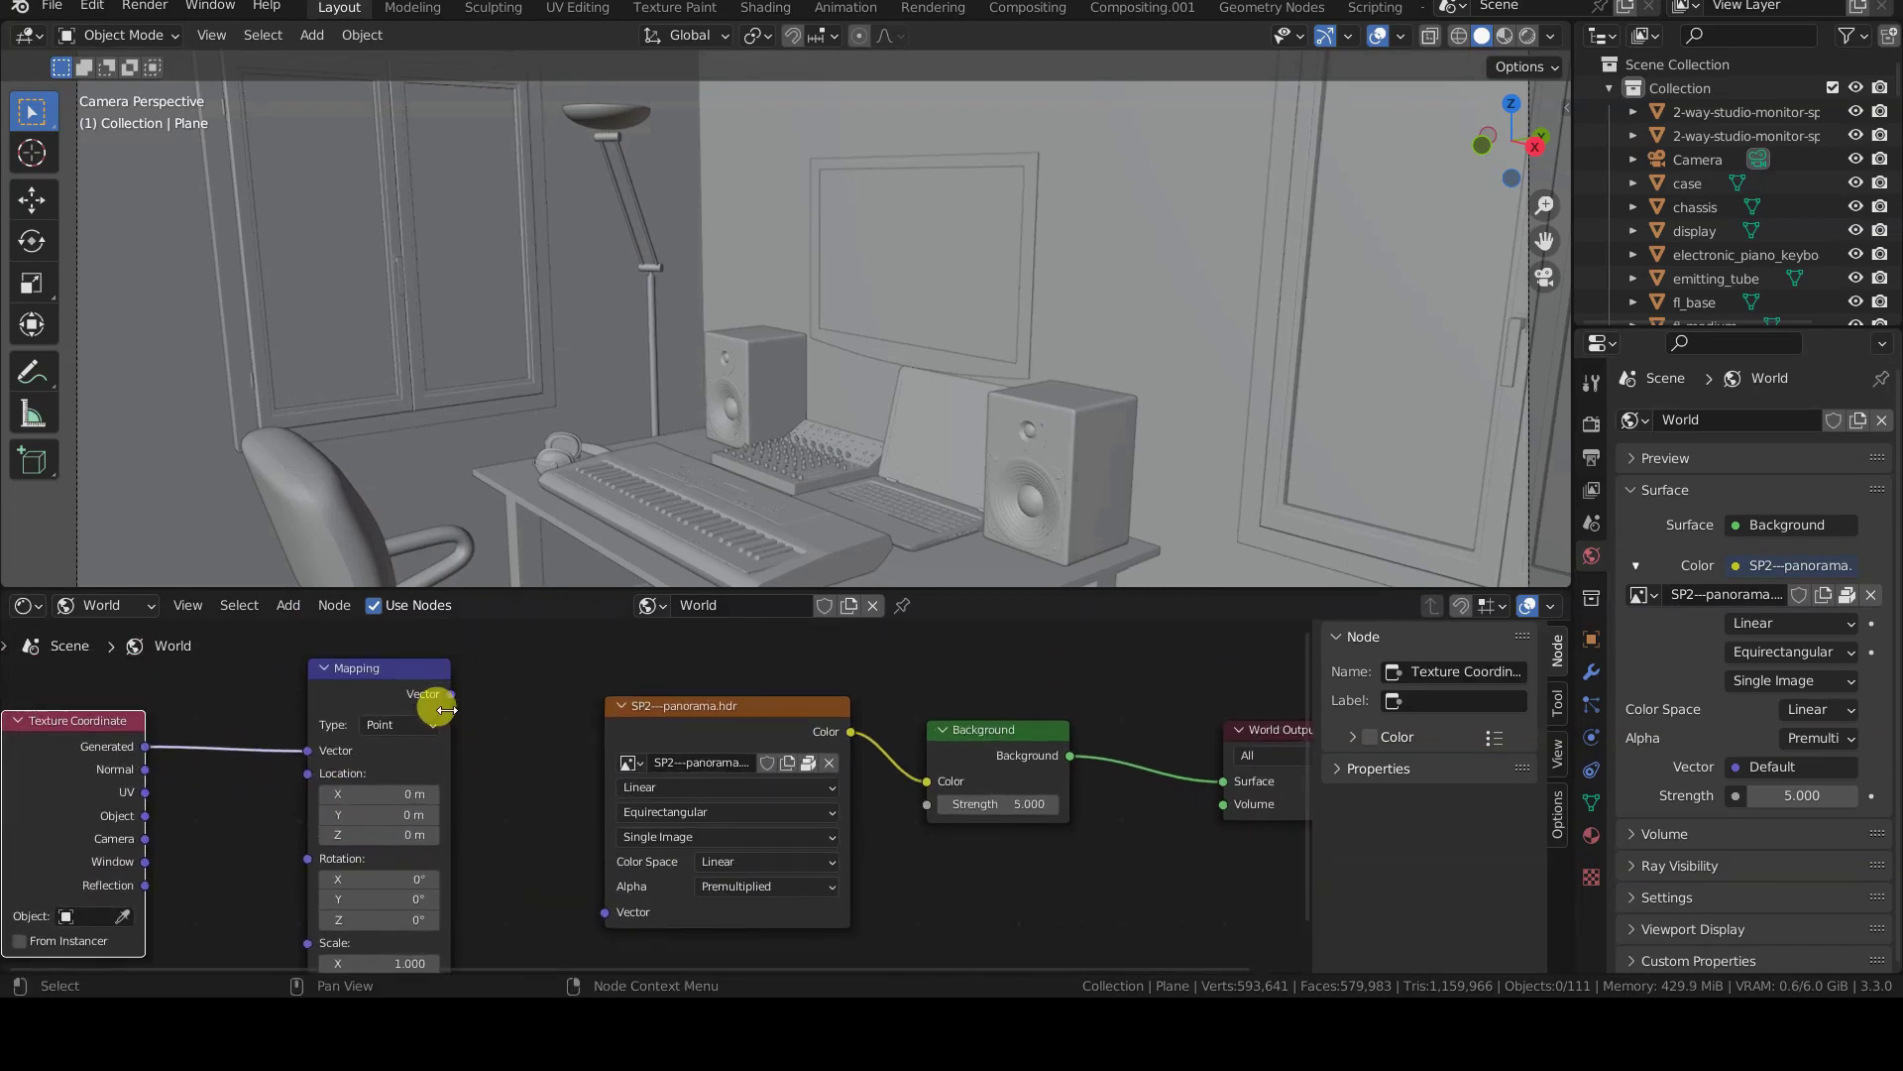
{"action": "left_click_drag", "start_coordinate": [451, 694], "coordinate": [605, 912]}
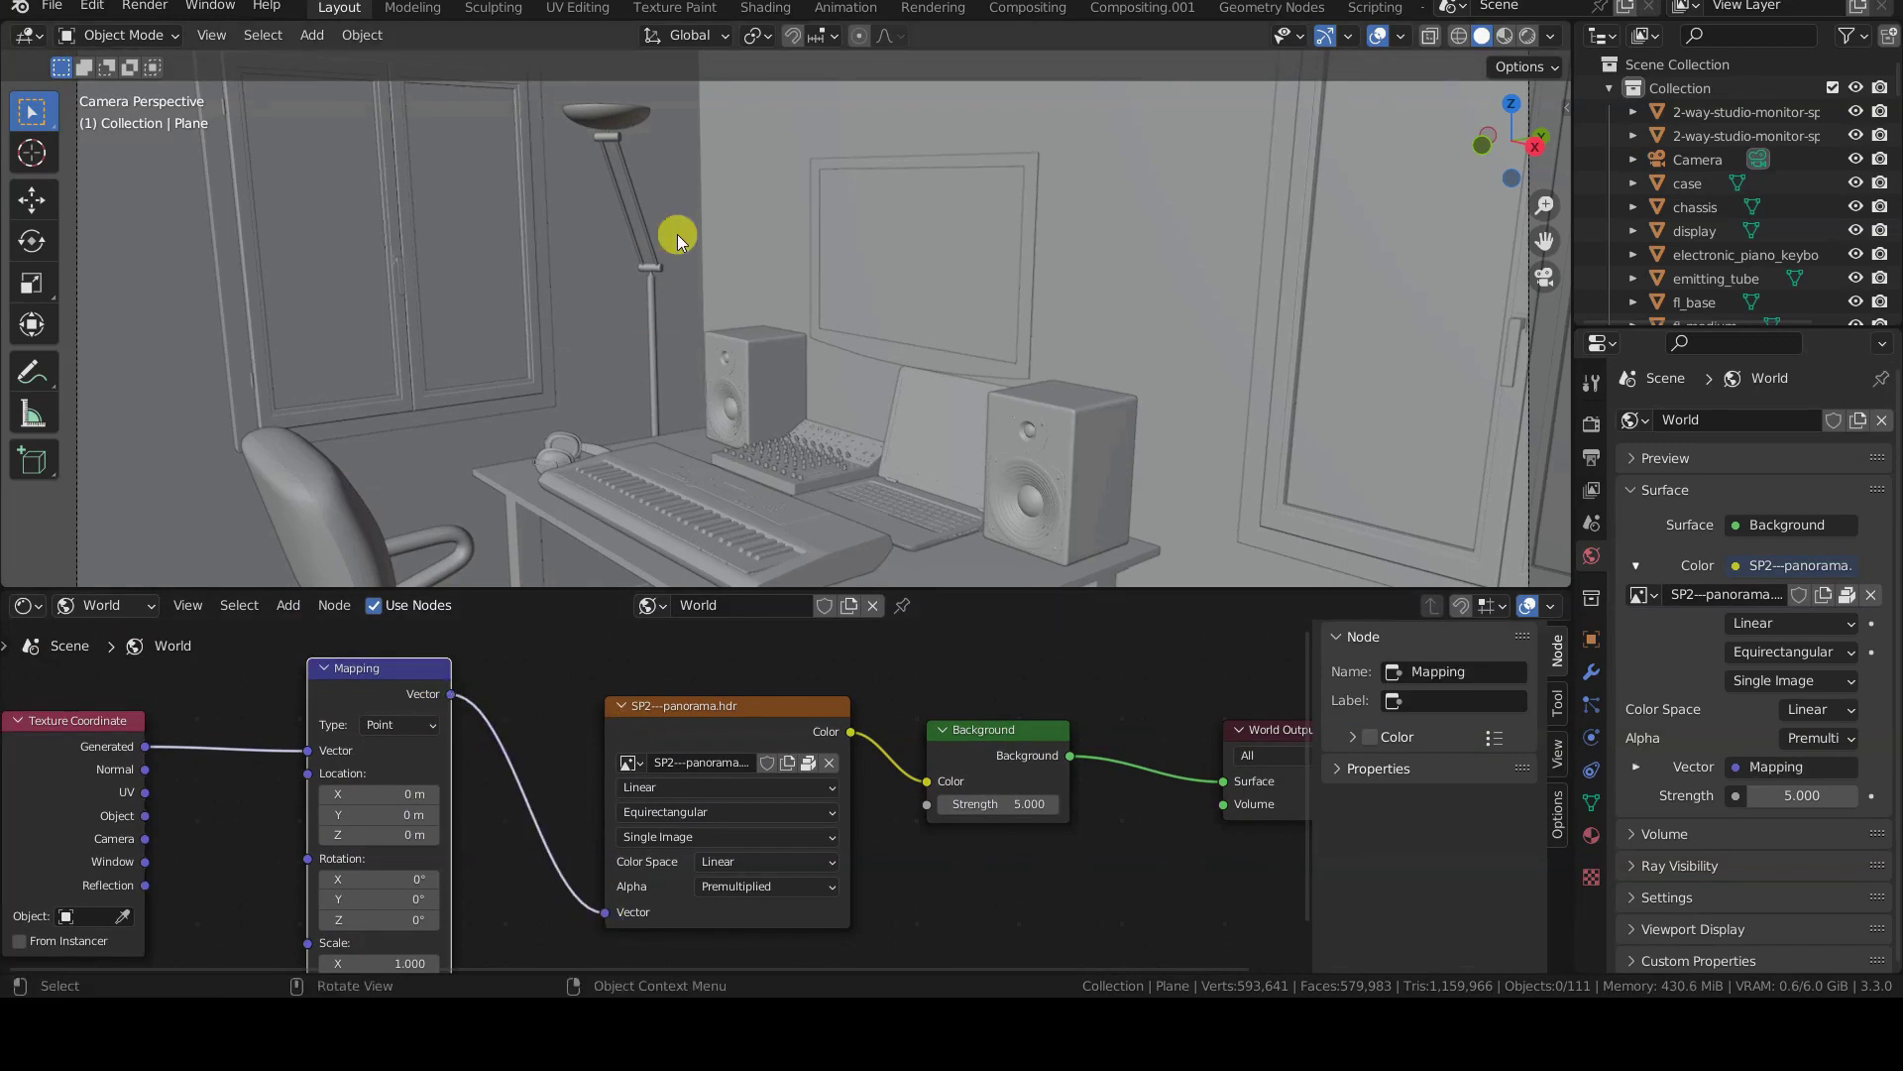
{"action": "key", "text": "z"}
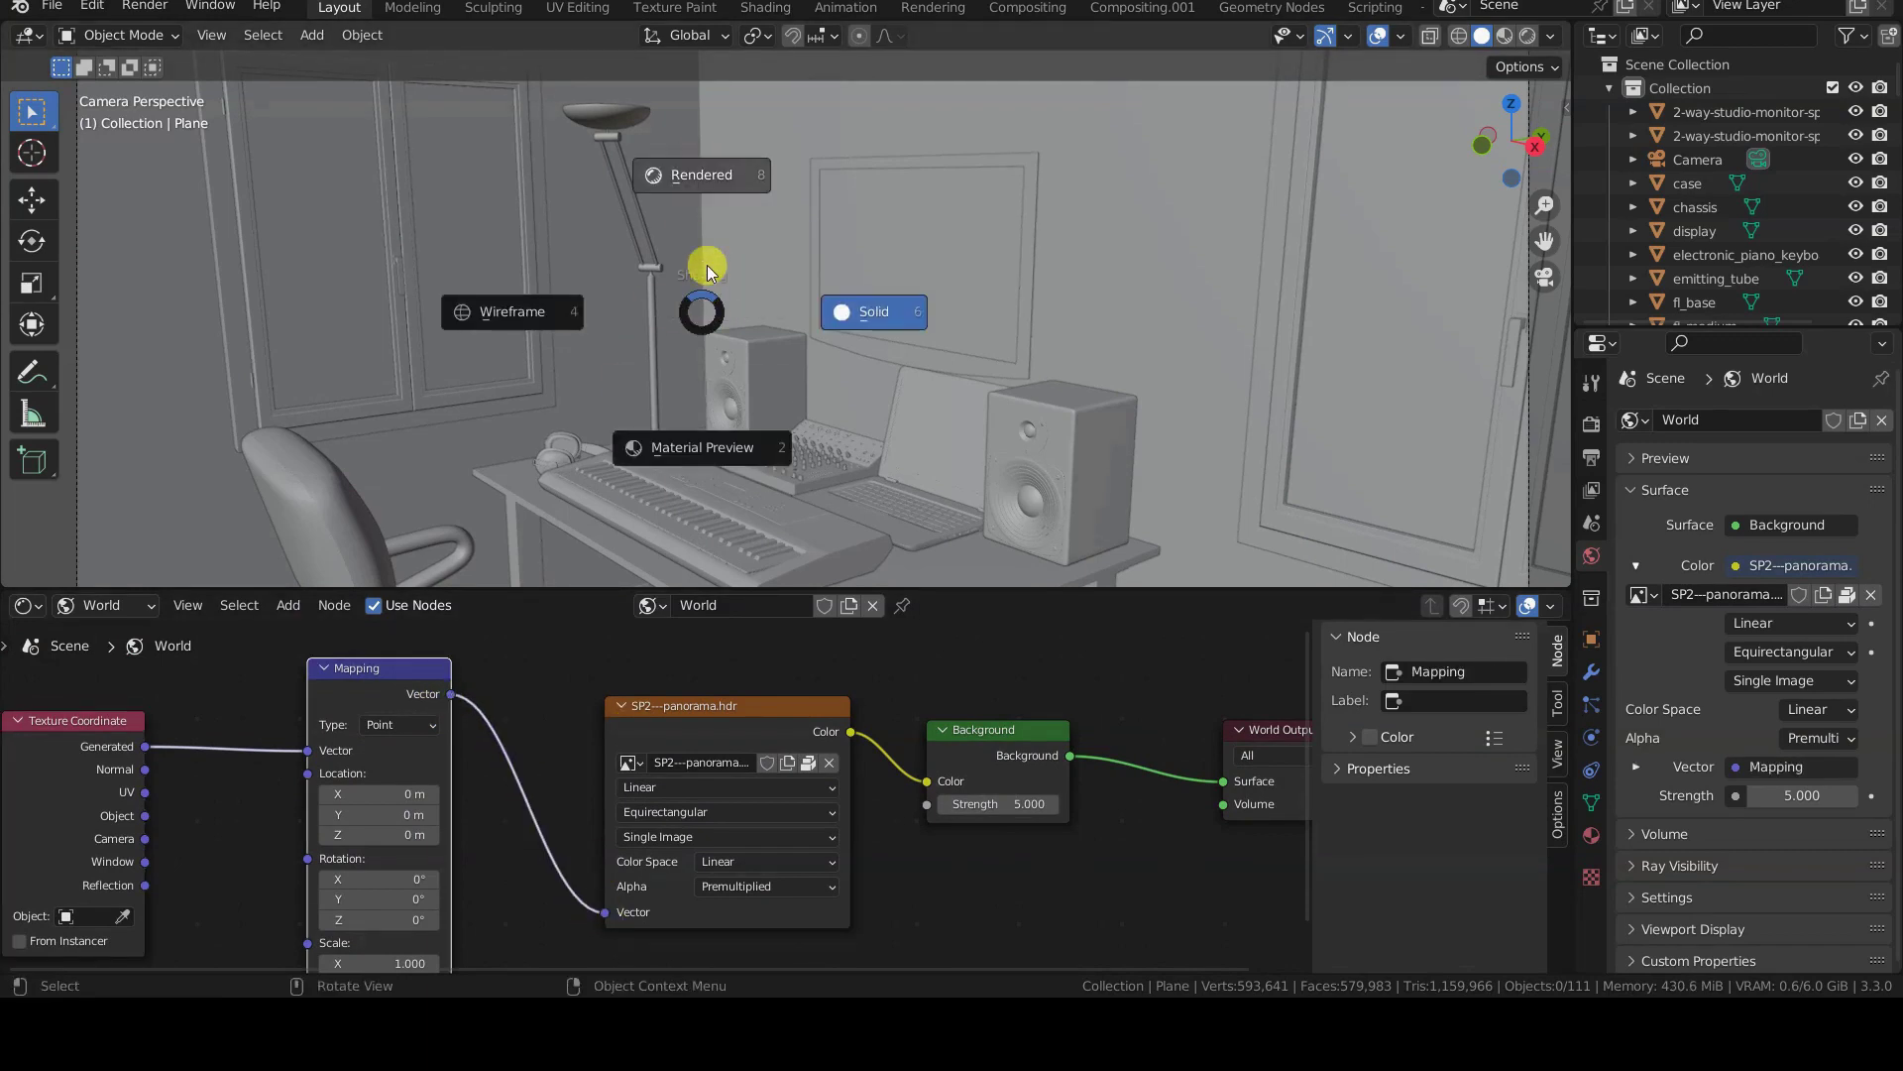
- Switch to Rendered shading and set the Mapping node's Z rotation to 50°
{"action": "left_click", "coordinate": [728, 177]}
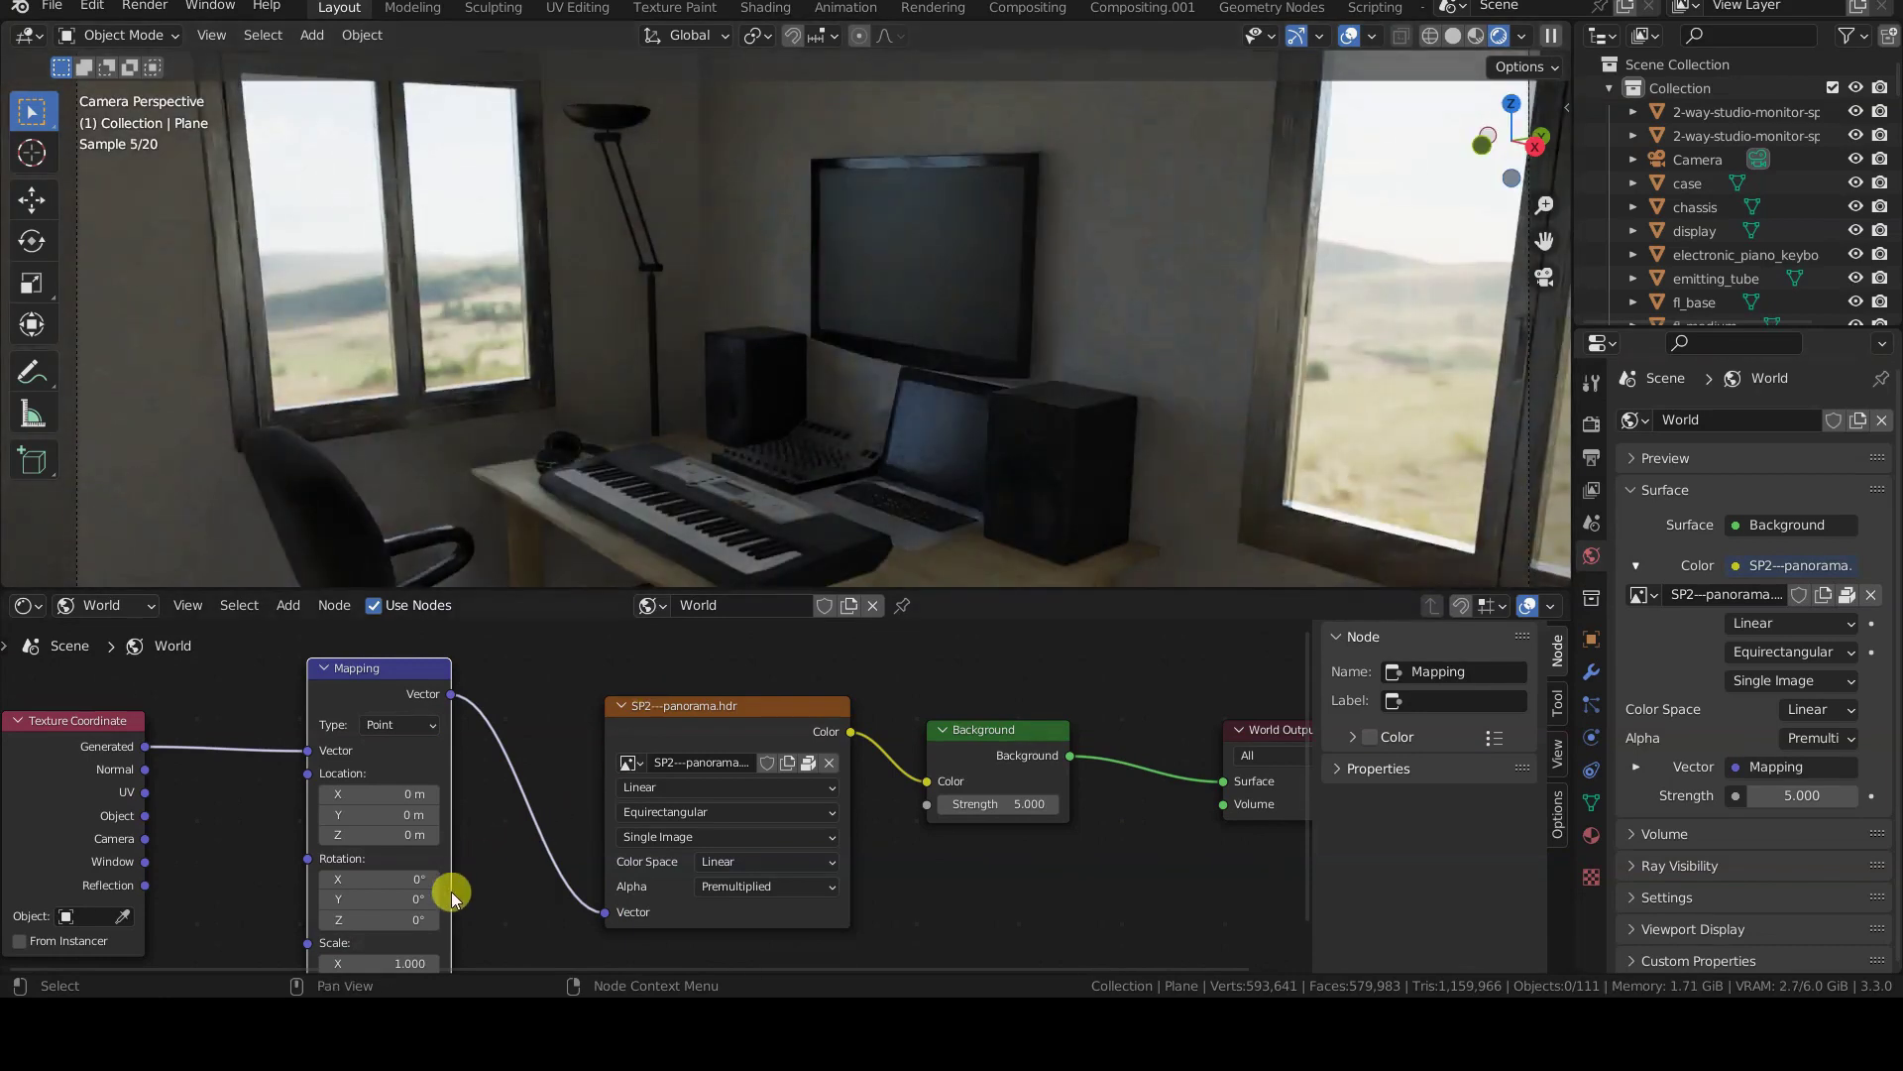
{"action": "left_click", "coordinate": [408, 919]}
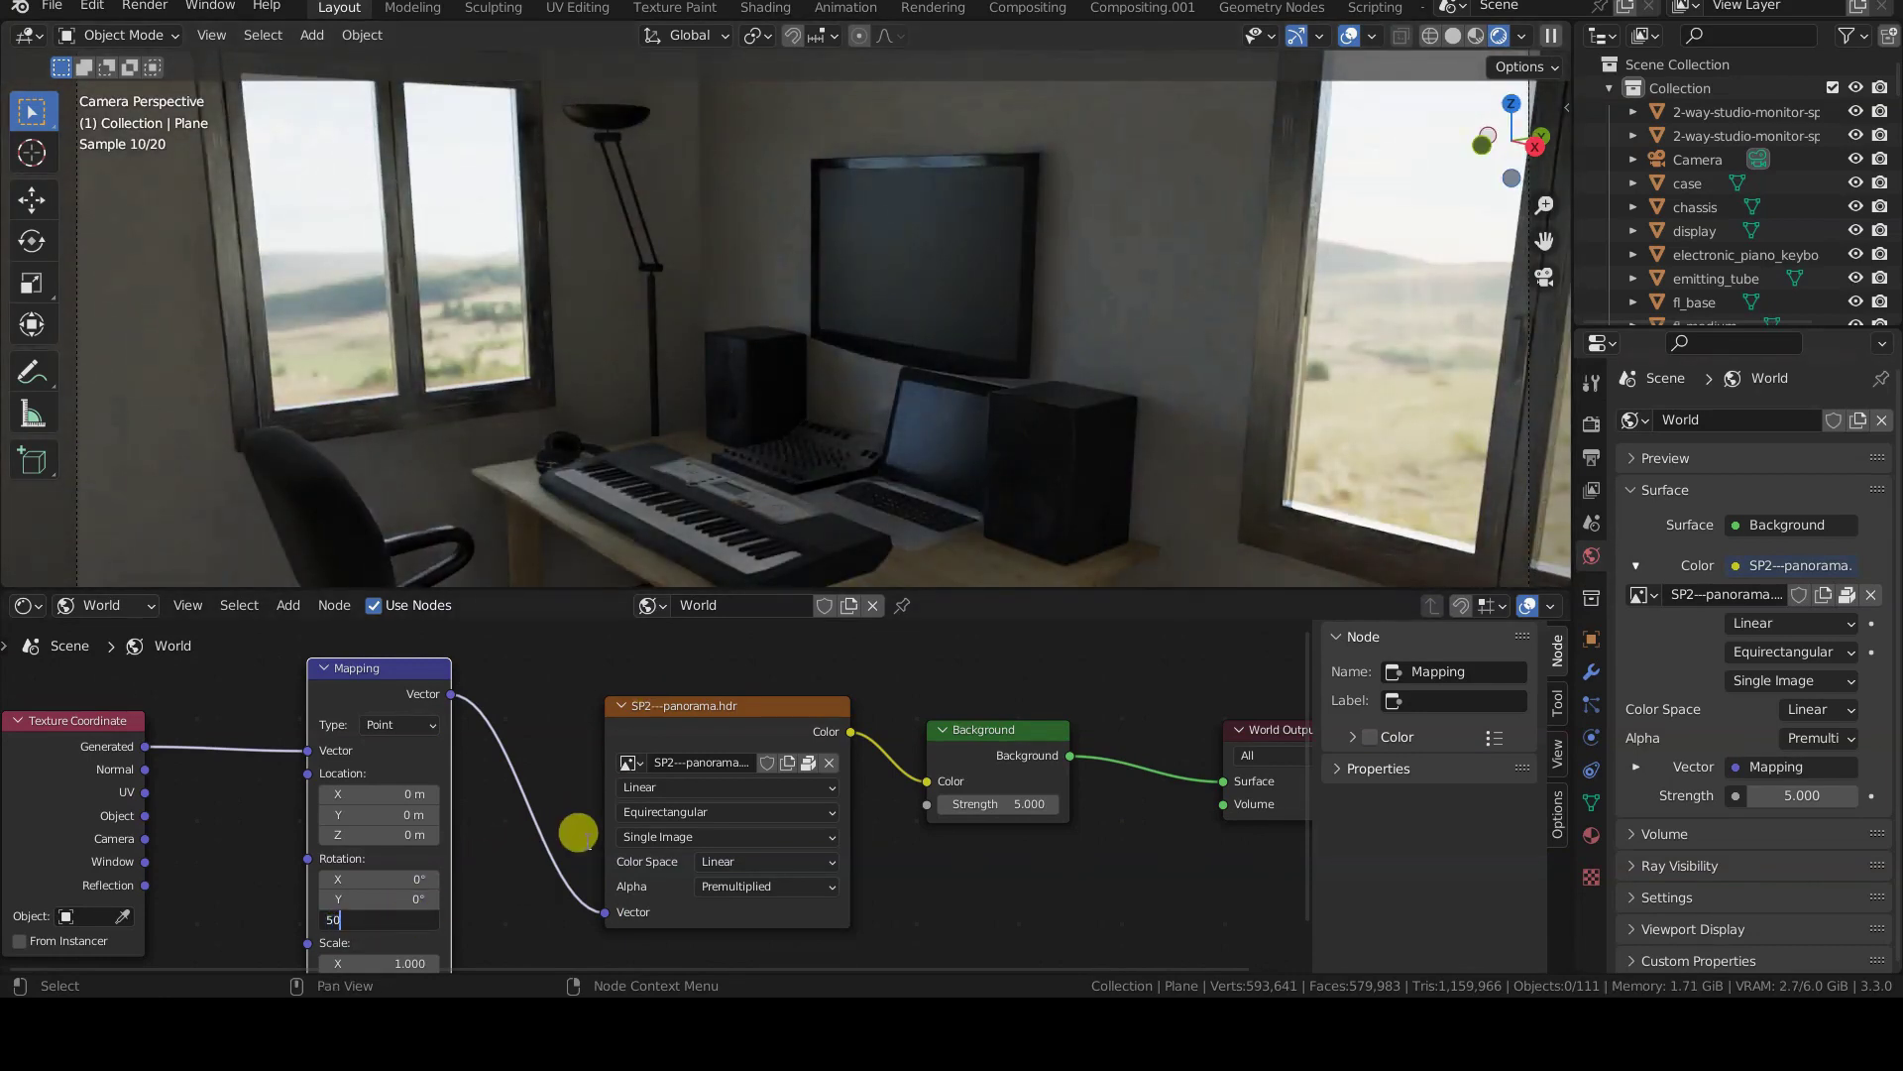
{"action": "type", "text": "50"}
{"action": "key", "text": "Return"}
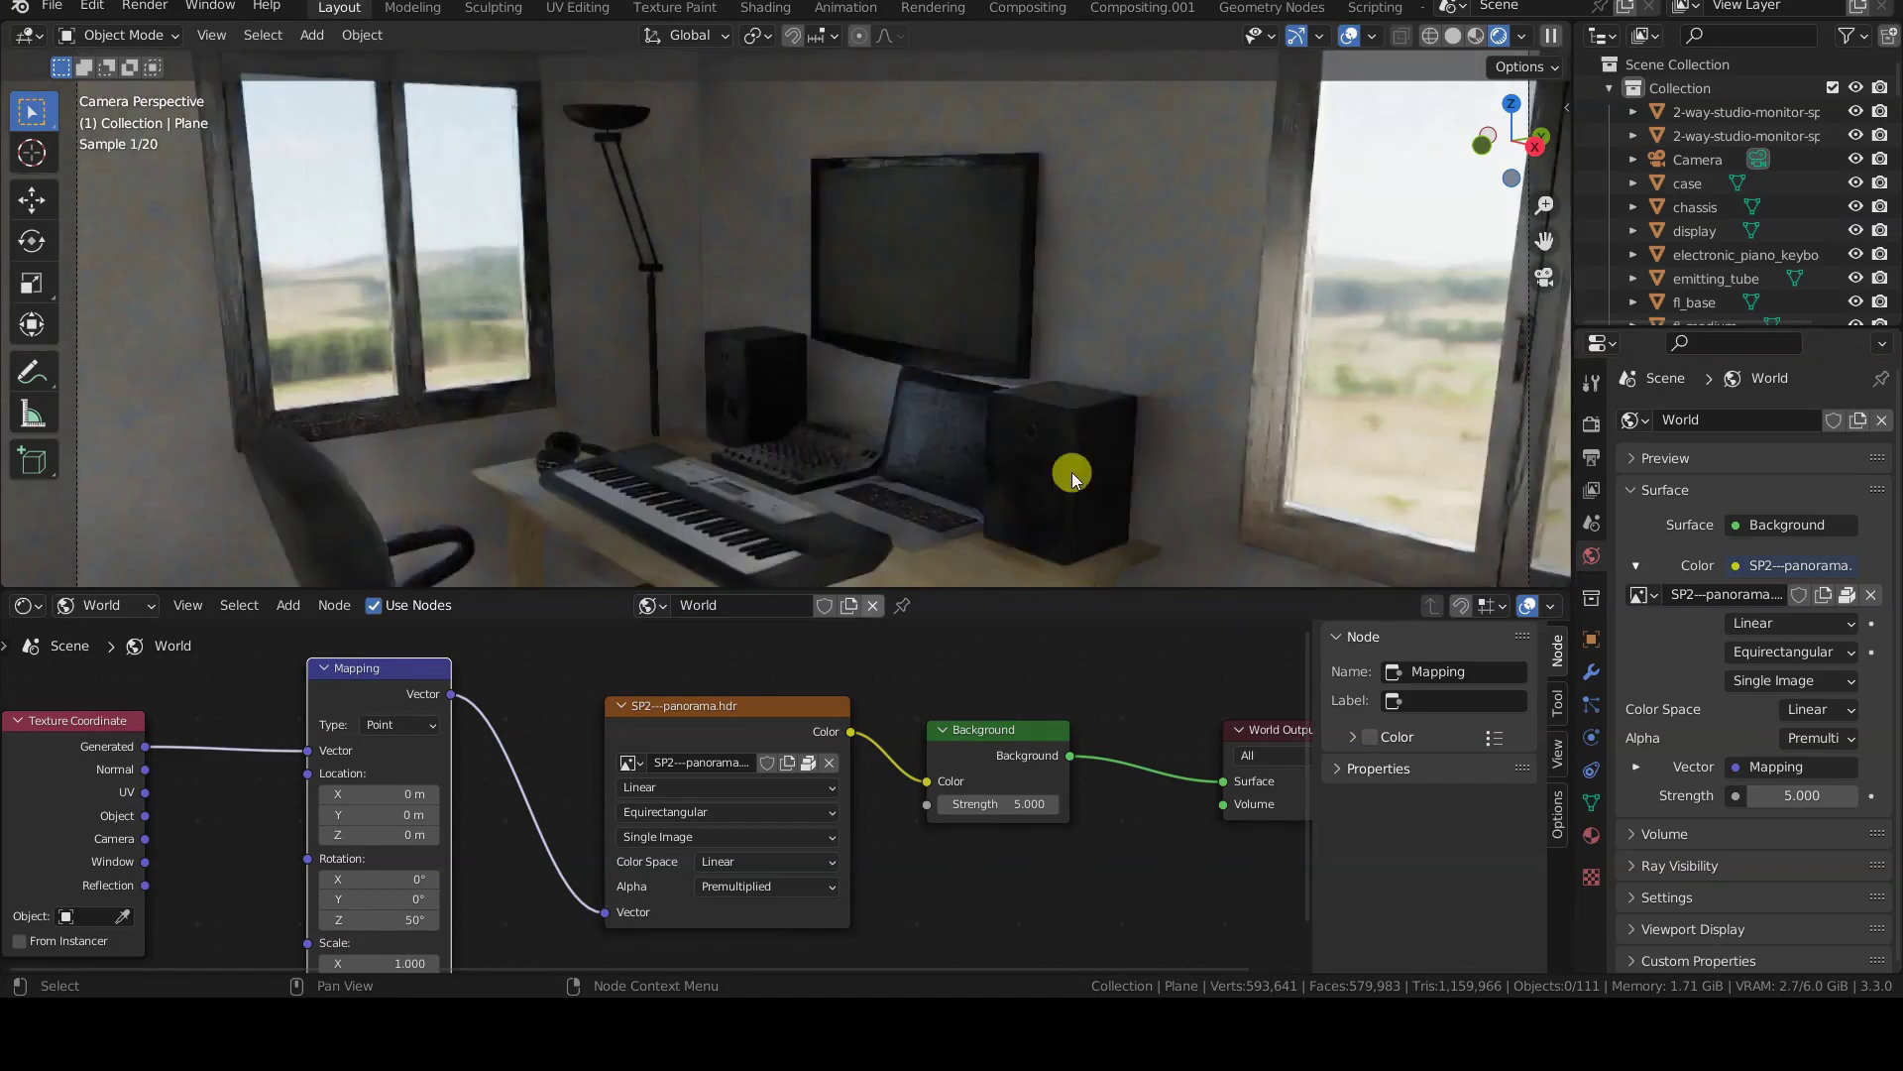
- Turn on the screencast keys on-screen key display
{"action": "left_click", "coordinate": [1566, 107]}
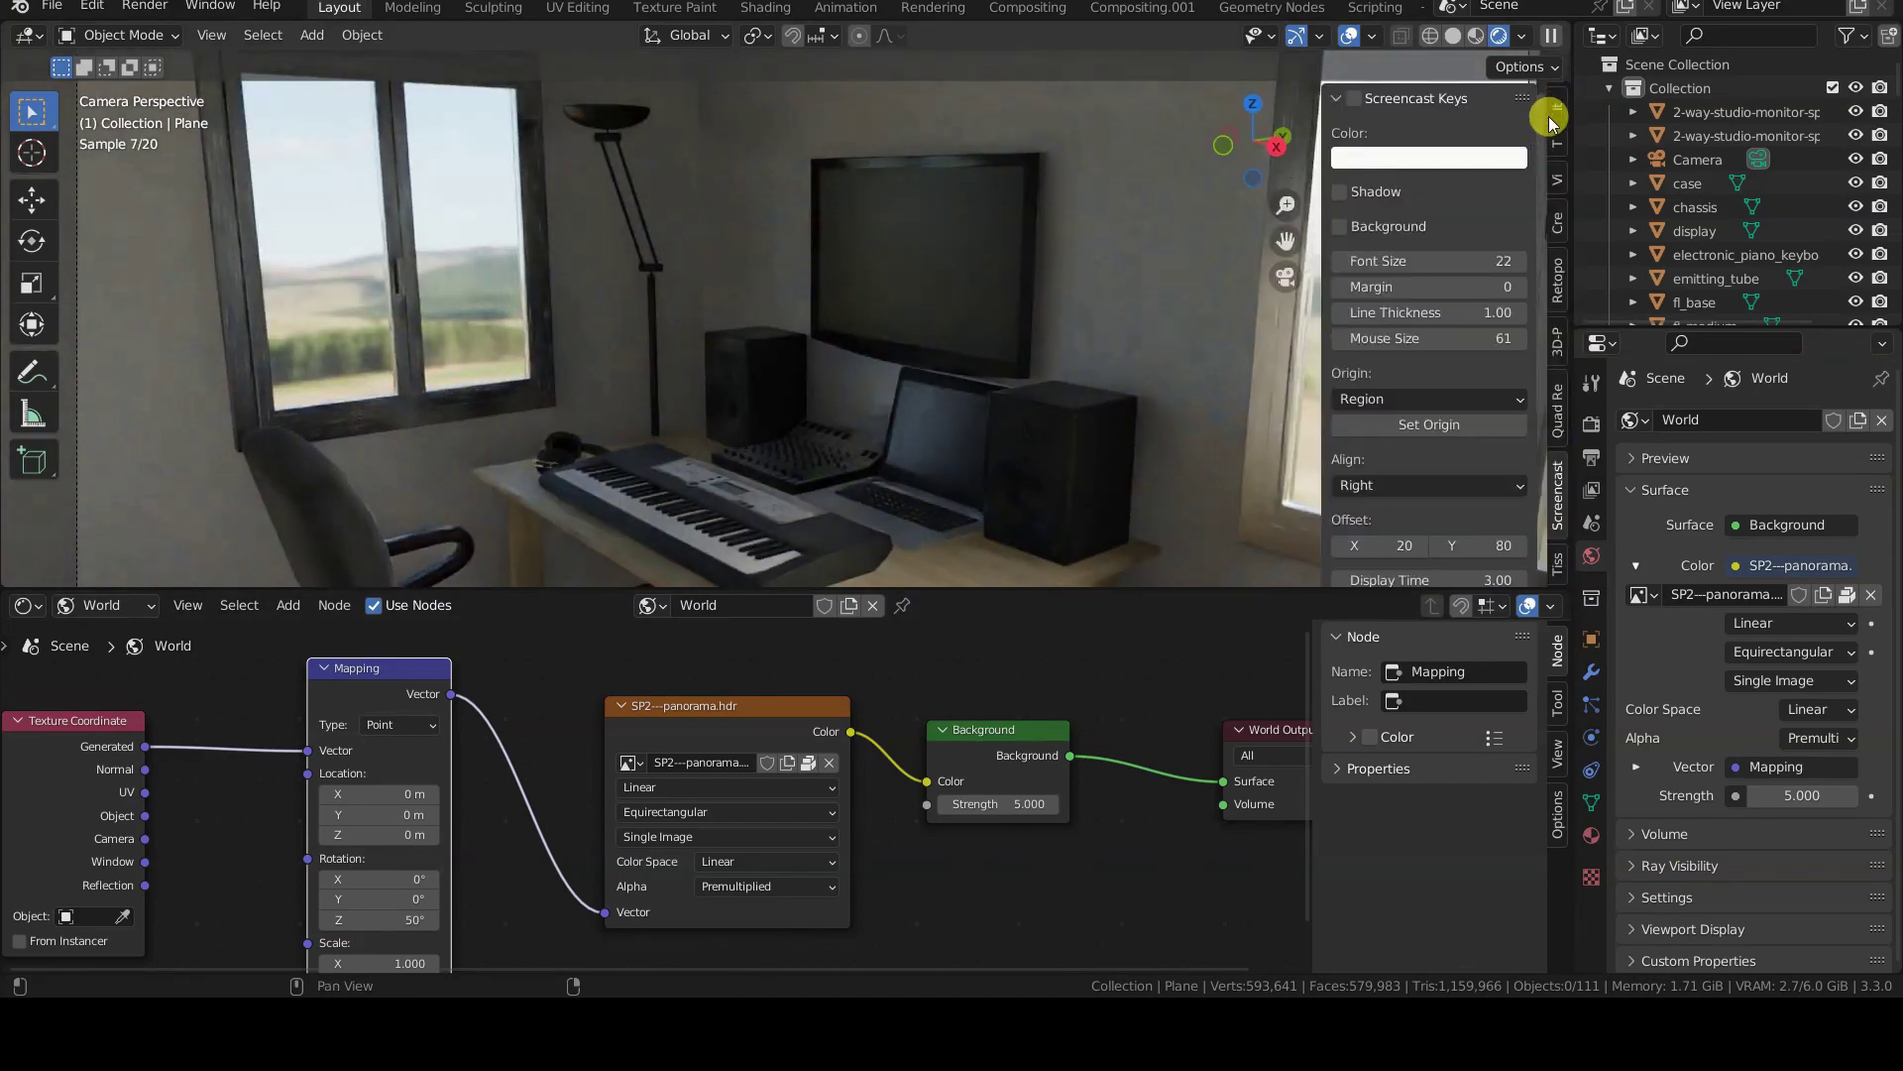
{"action": "left_click", "coordinate": [1354, 98]}
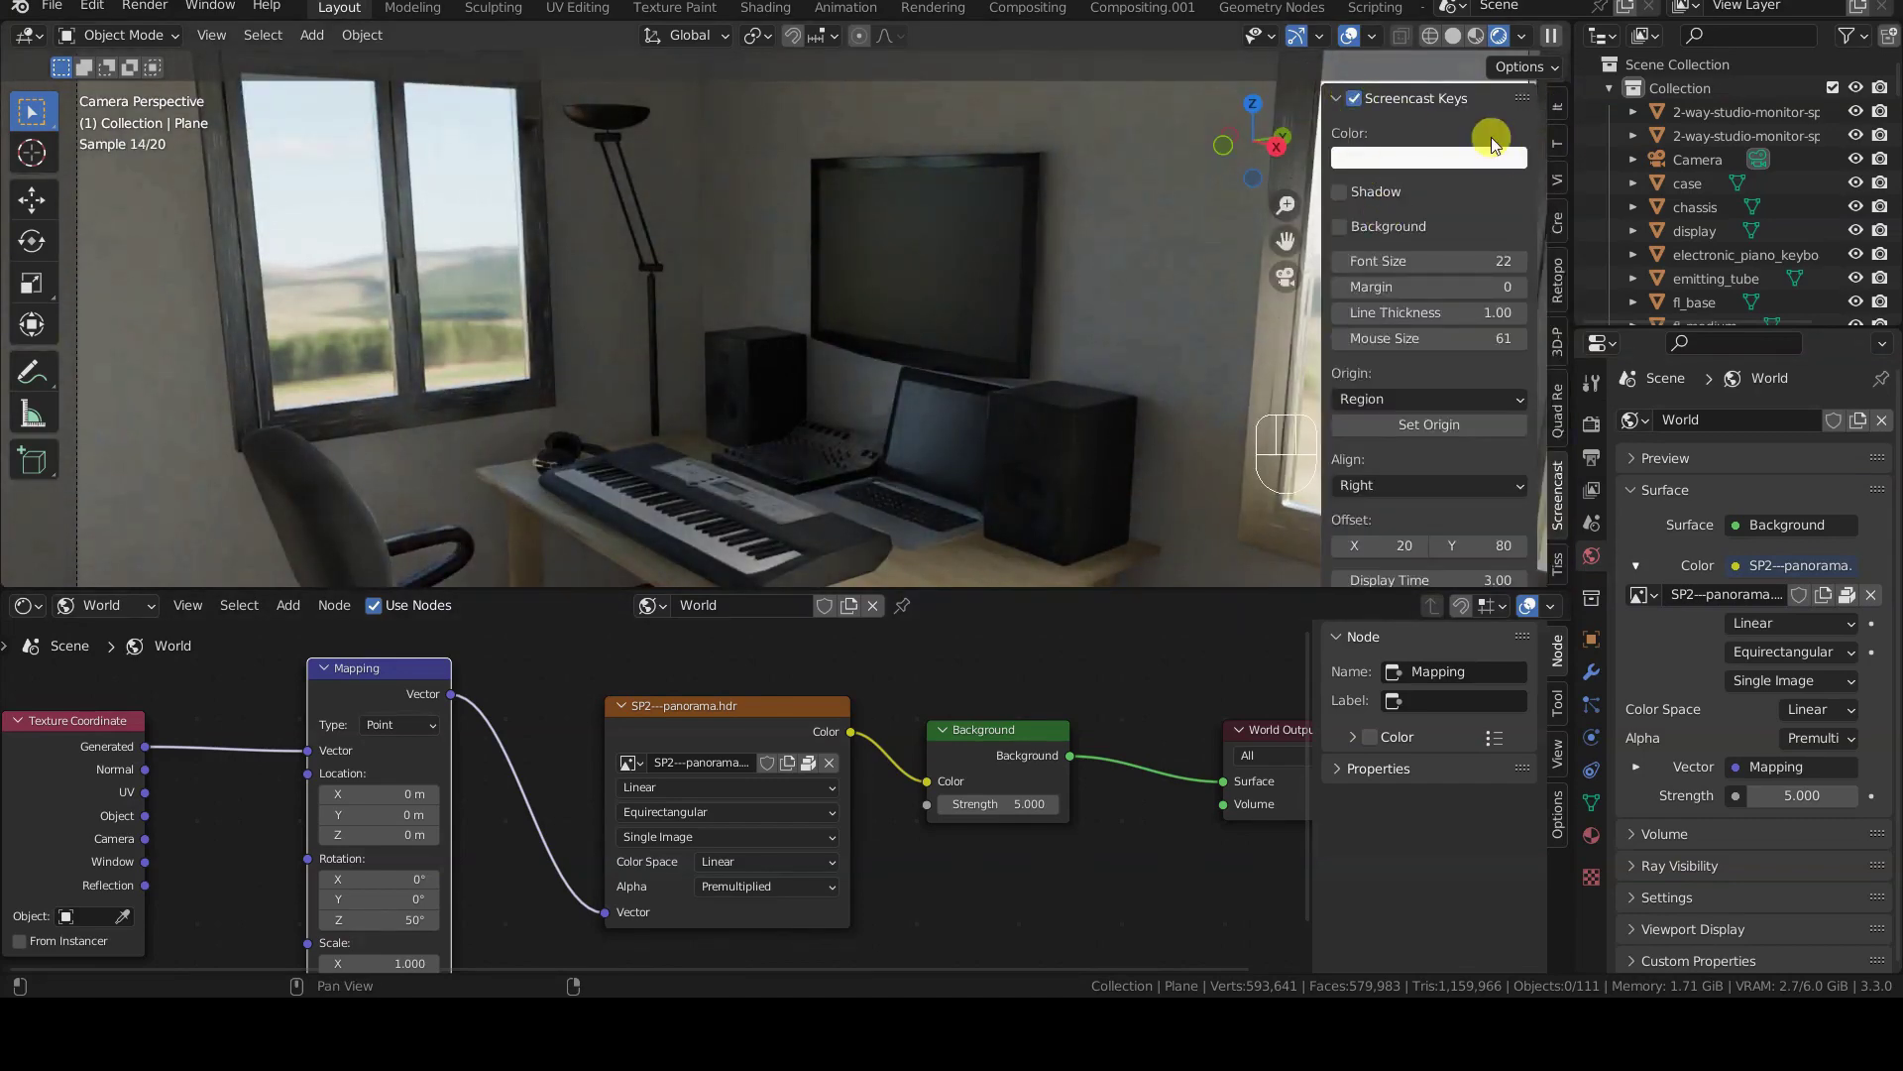
{"action": "left_click", "coordinate": [1346, 100]}
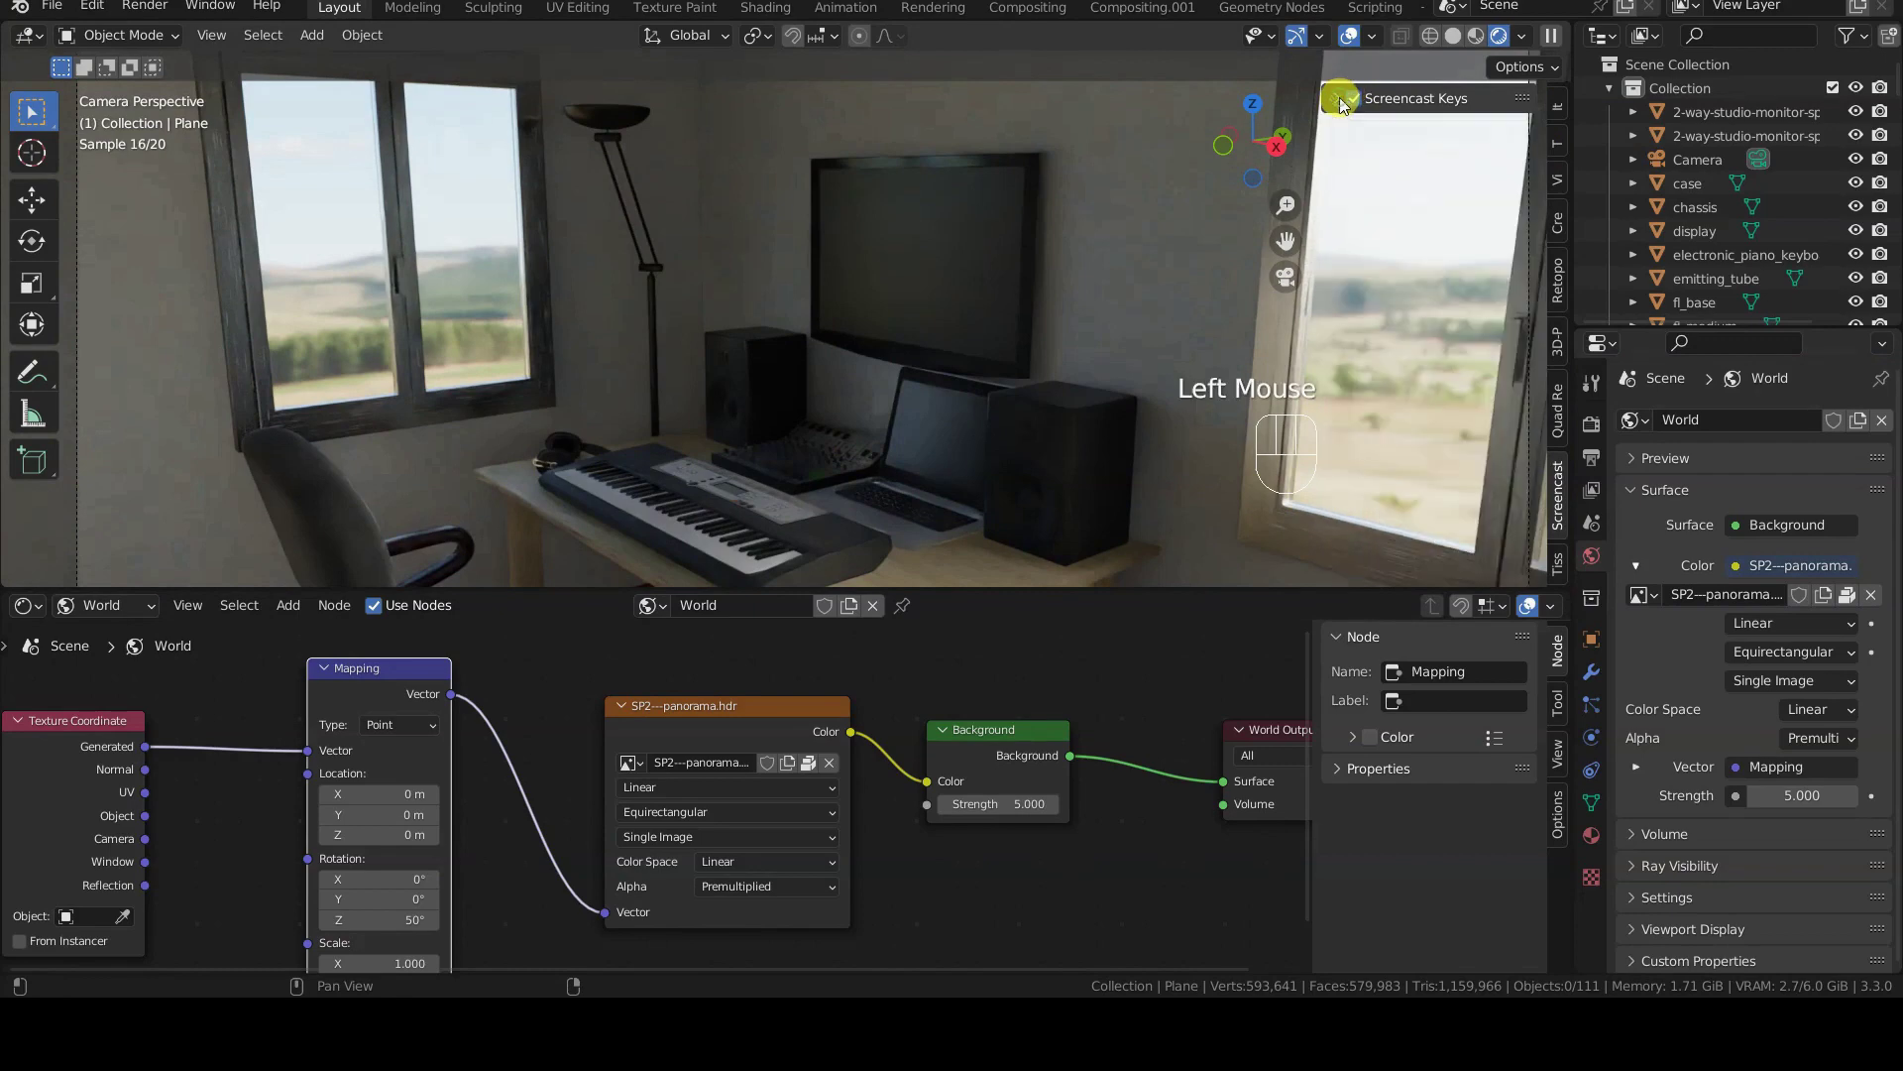
- Change the Mapping Z rotation to 100°, then to 250°
{"action": "double_click", "coordinate": [390, 918]}
{"action": "type", "text": "100"}
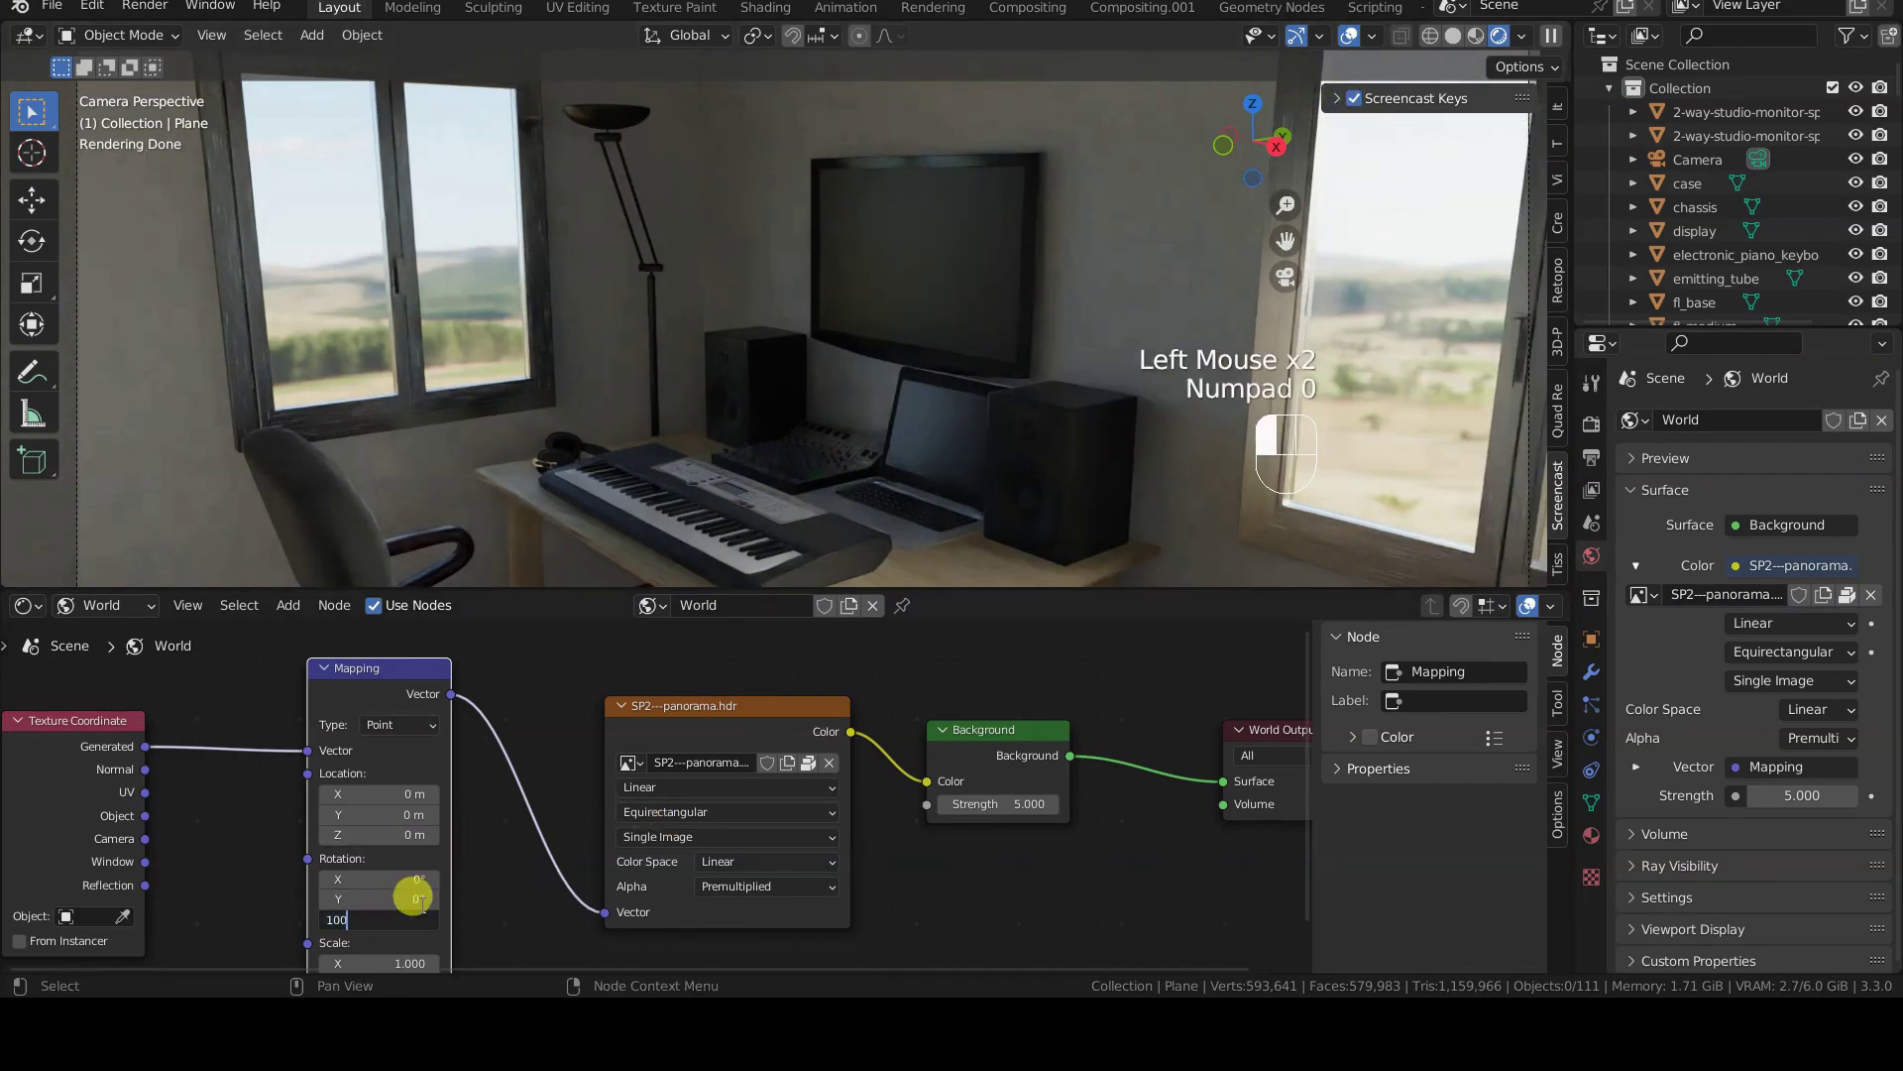
{"action": "key", "text": "Return"}
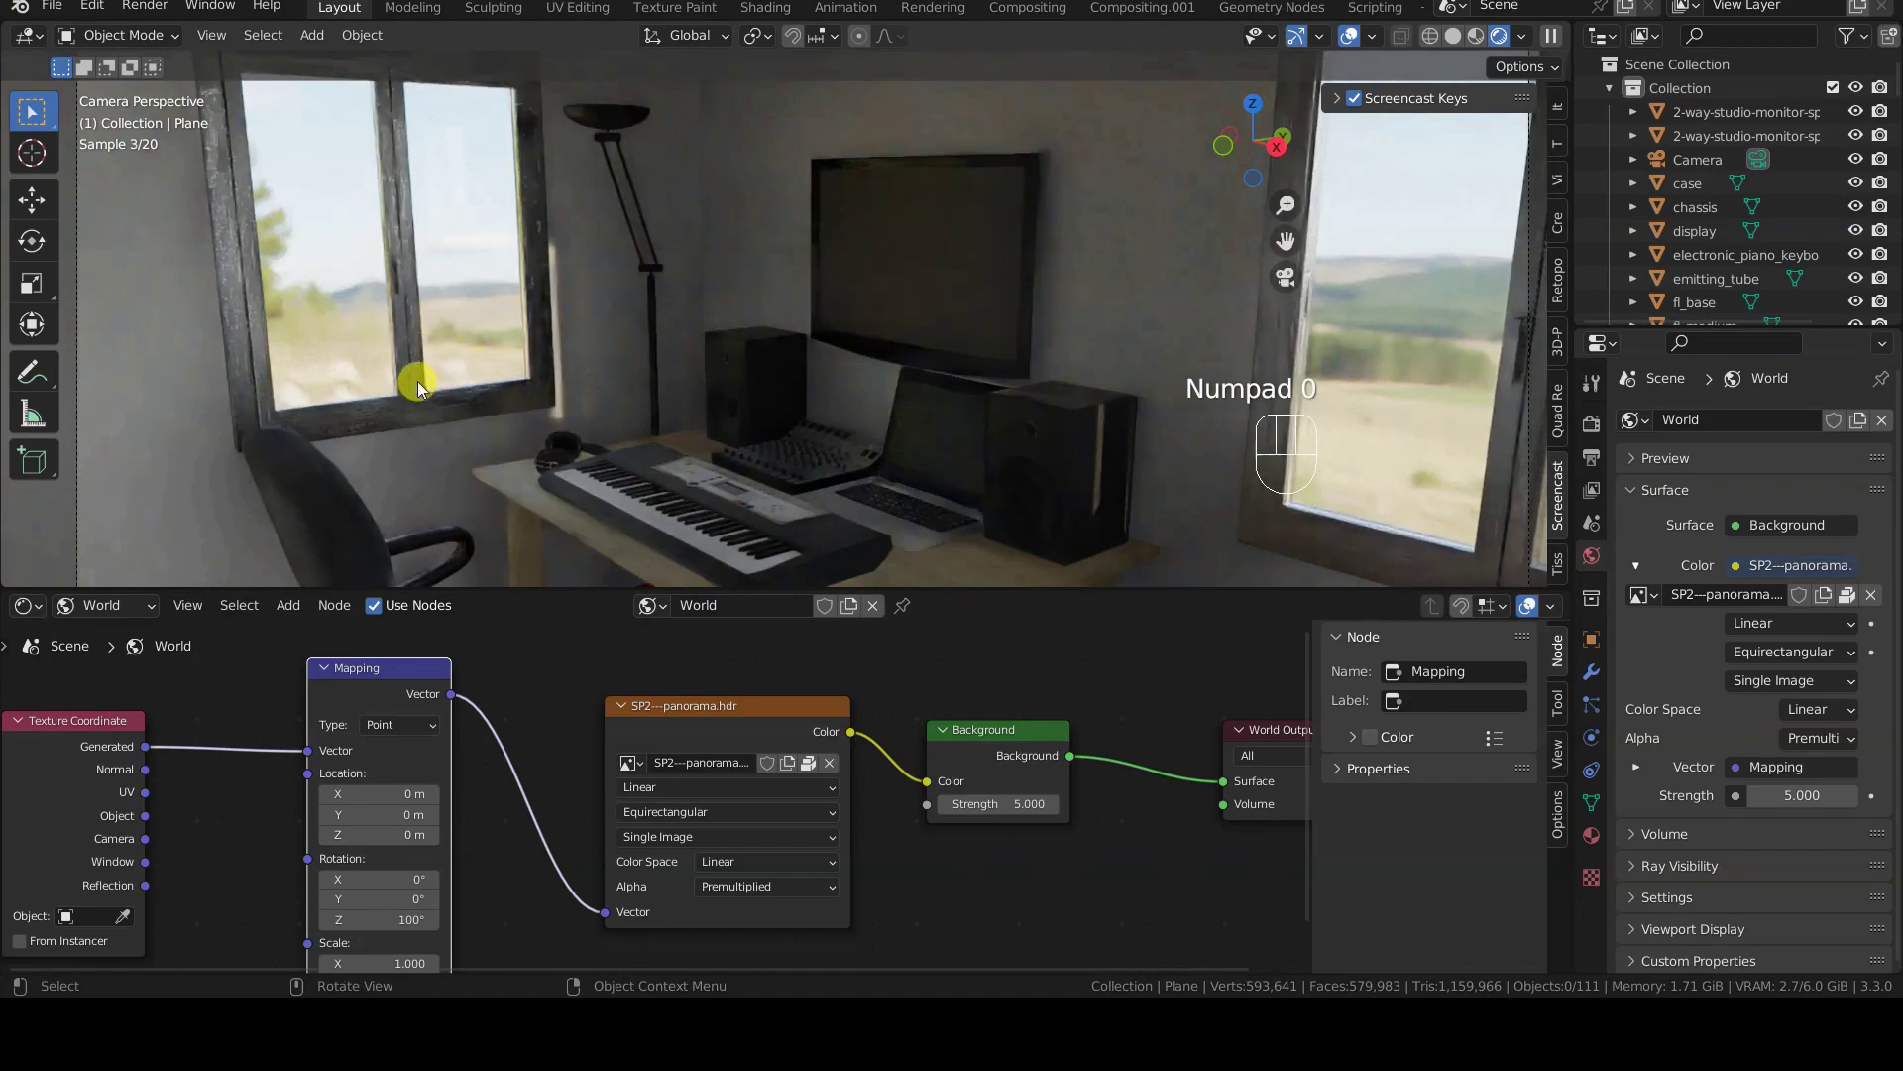
{"action": "left_click", "coordinate": [387, 918]}
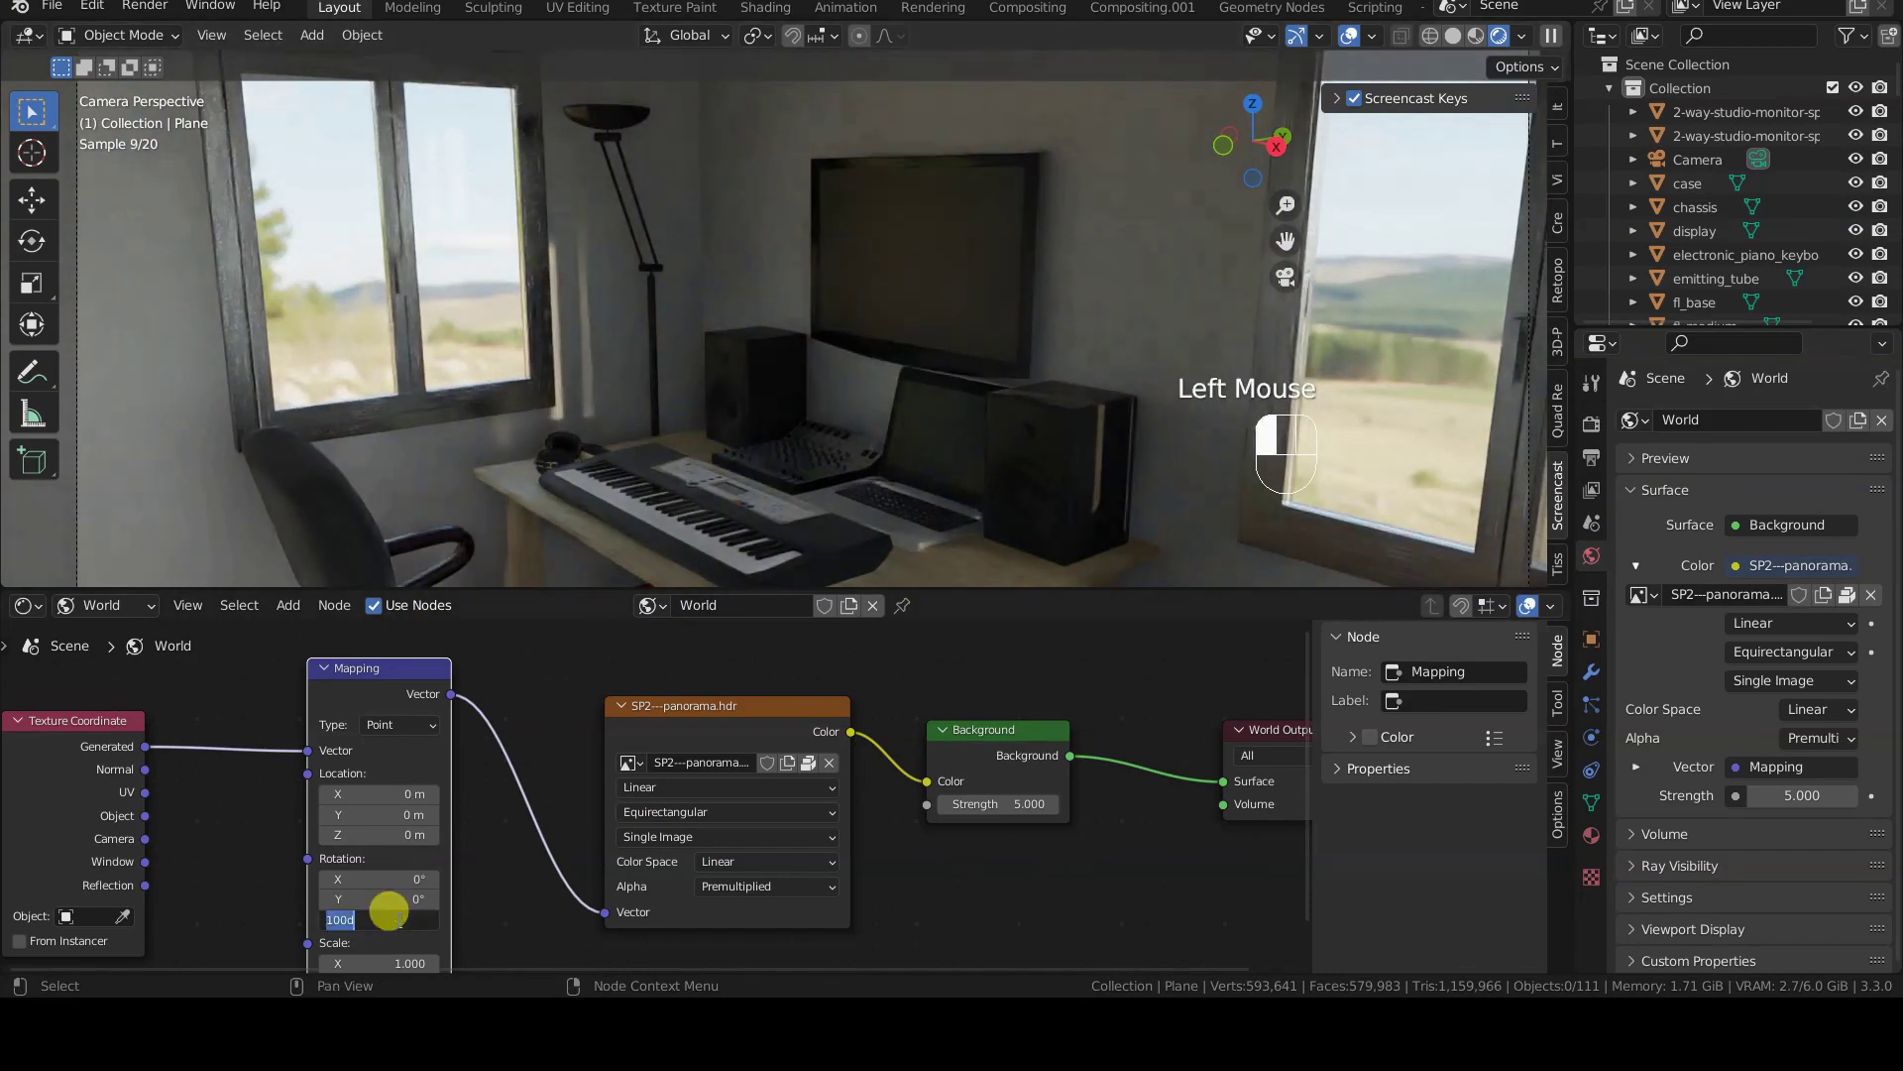
{"action": "key", "text": "Return"}
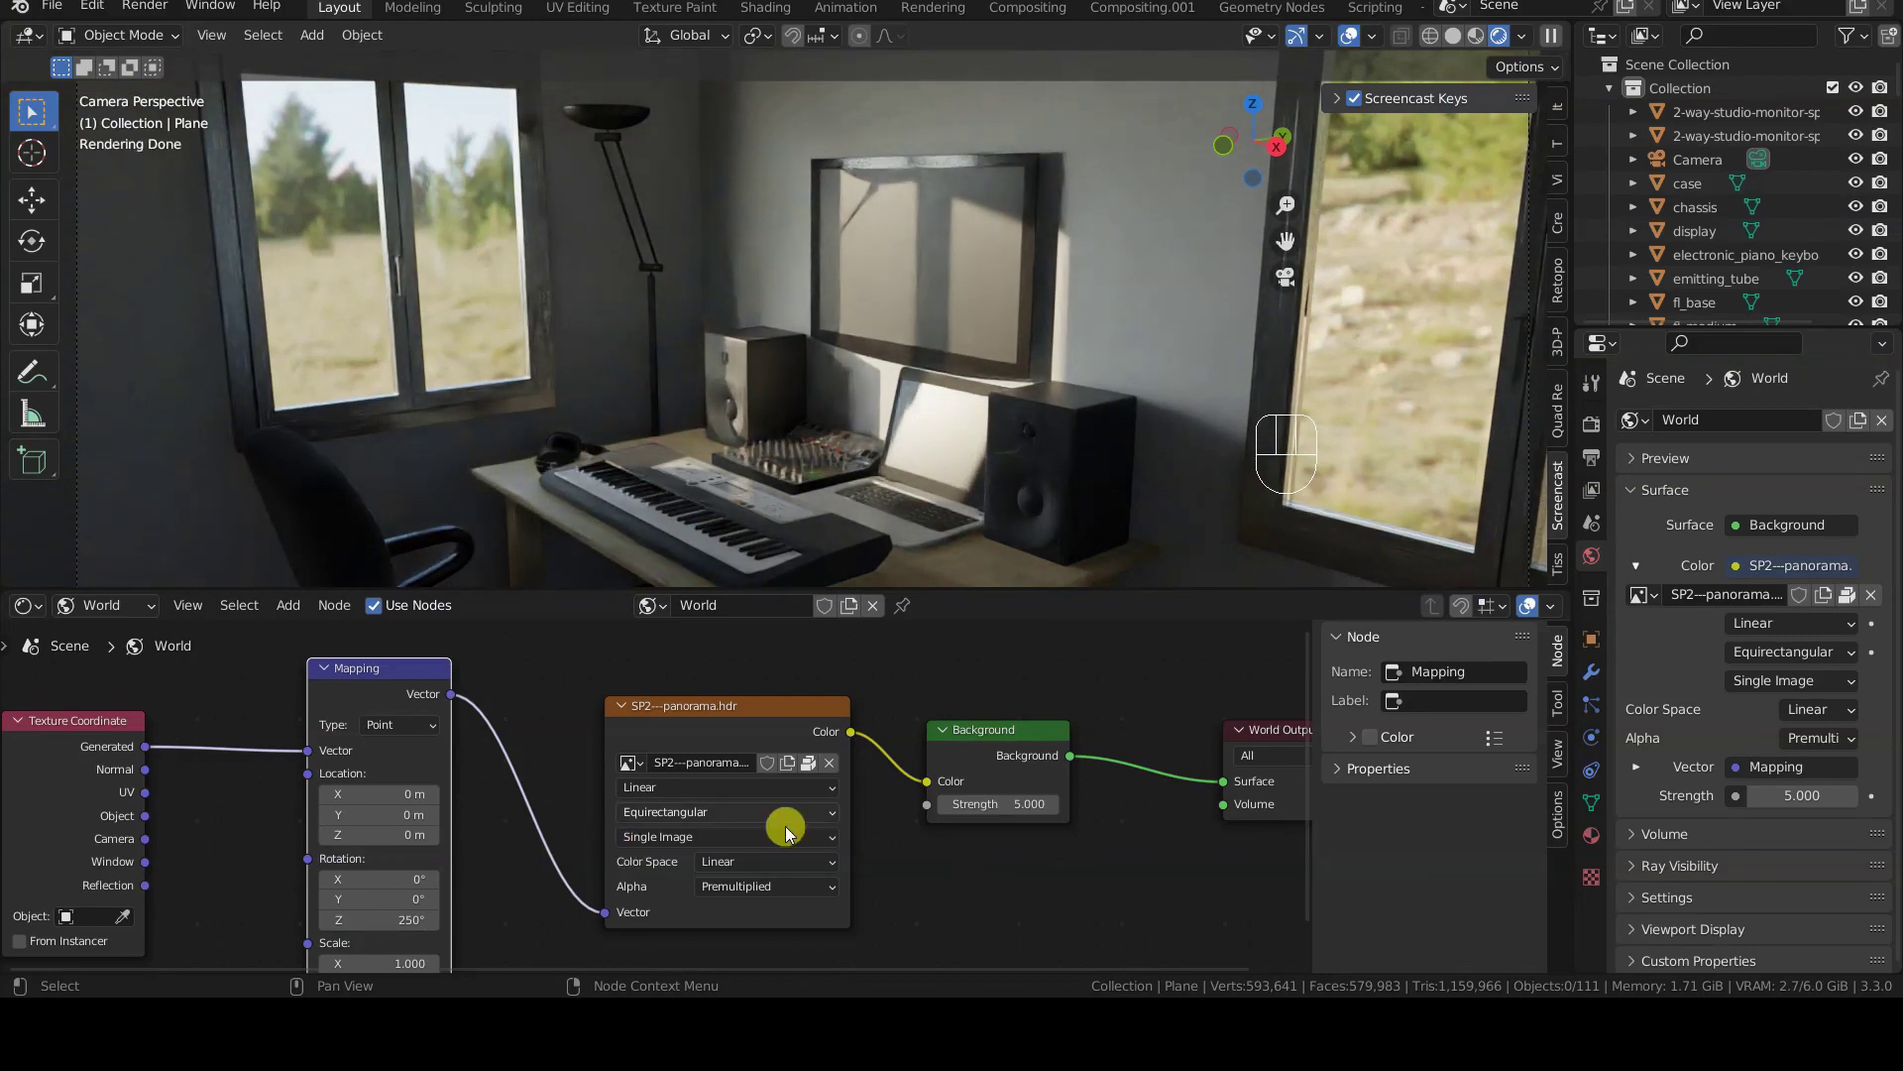
- Expand the world's Vector Mapping settings and lower the background Z rotation to 50°
{"action": "left_click", "coordinate": [1648, 759]}
{"action": "left_click", "coordinate": [1636, 766]}
{"action": "scroll", "coordinate": [1640, 764], "scroll_direction": "down", "scroll_amount": 5}
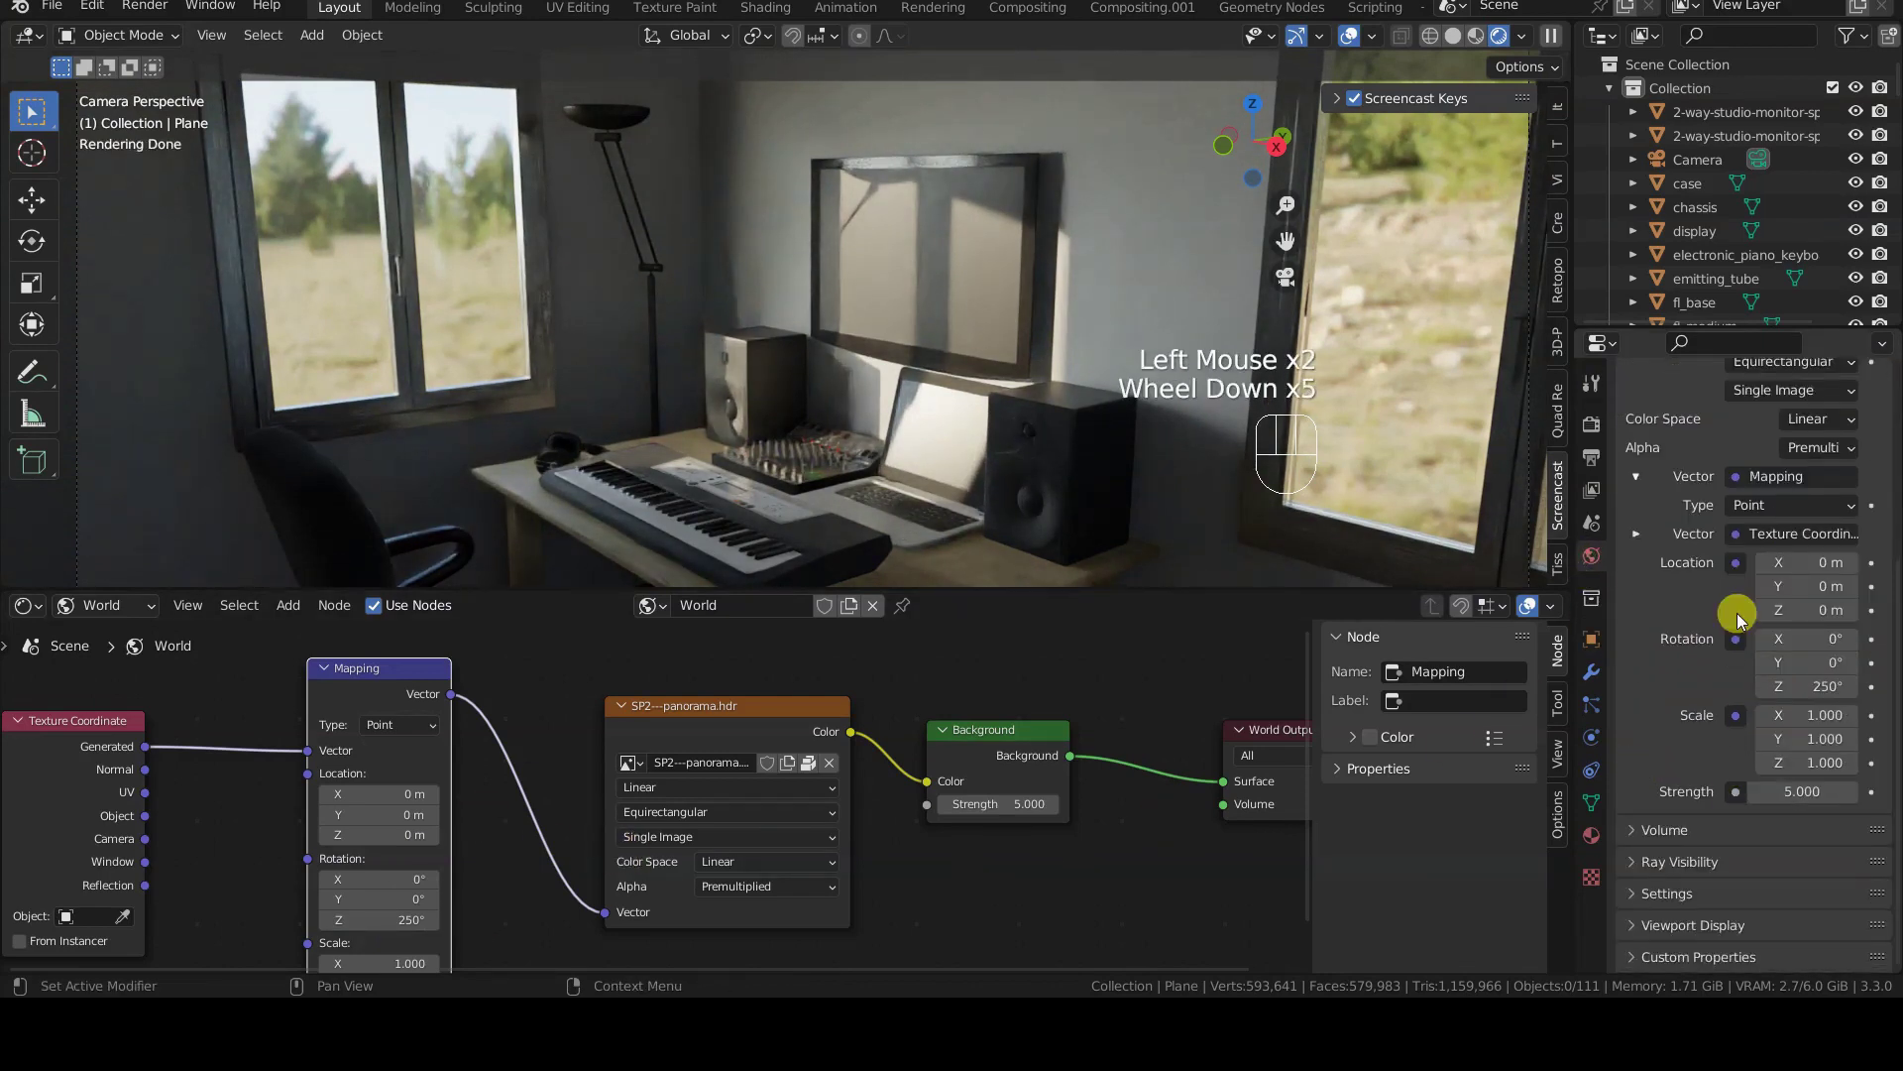
{"action": "mouse_move", "coordinate": [1797, 687]}
{"action": "left_mouse_down"}
{"action": "mouse_move", "coordinate": [1745, 684]}
{"action": "mouse_move", "coordinate": [1797, 686]}
{"action": "left_mouse_up"}
{"action": "left_click_drag", "start_coordinate": [1177, 592], "coordinate": [1178, 976]}
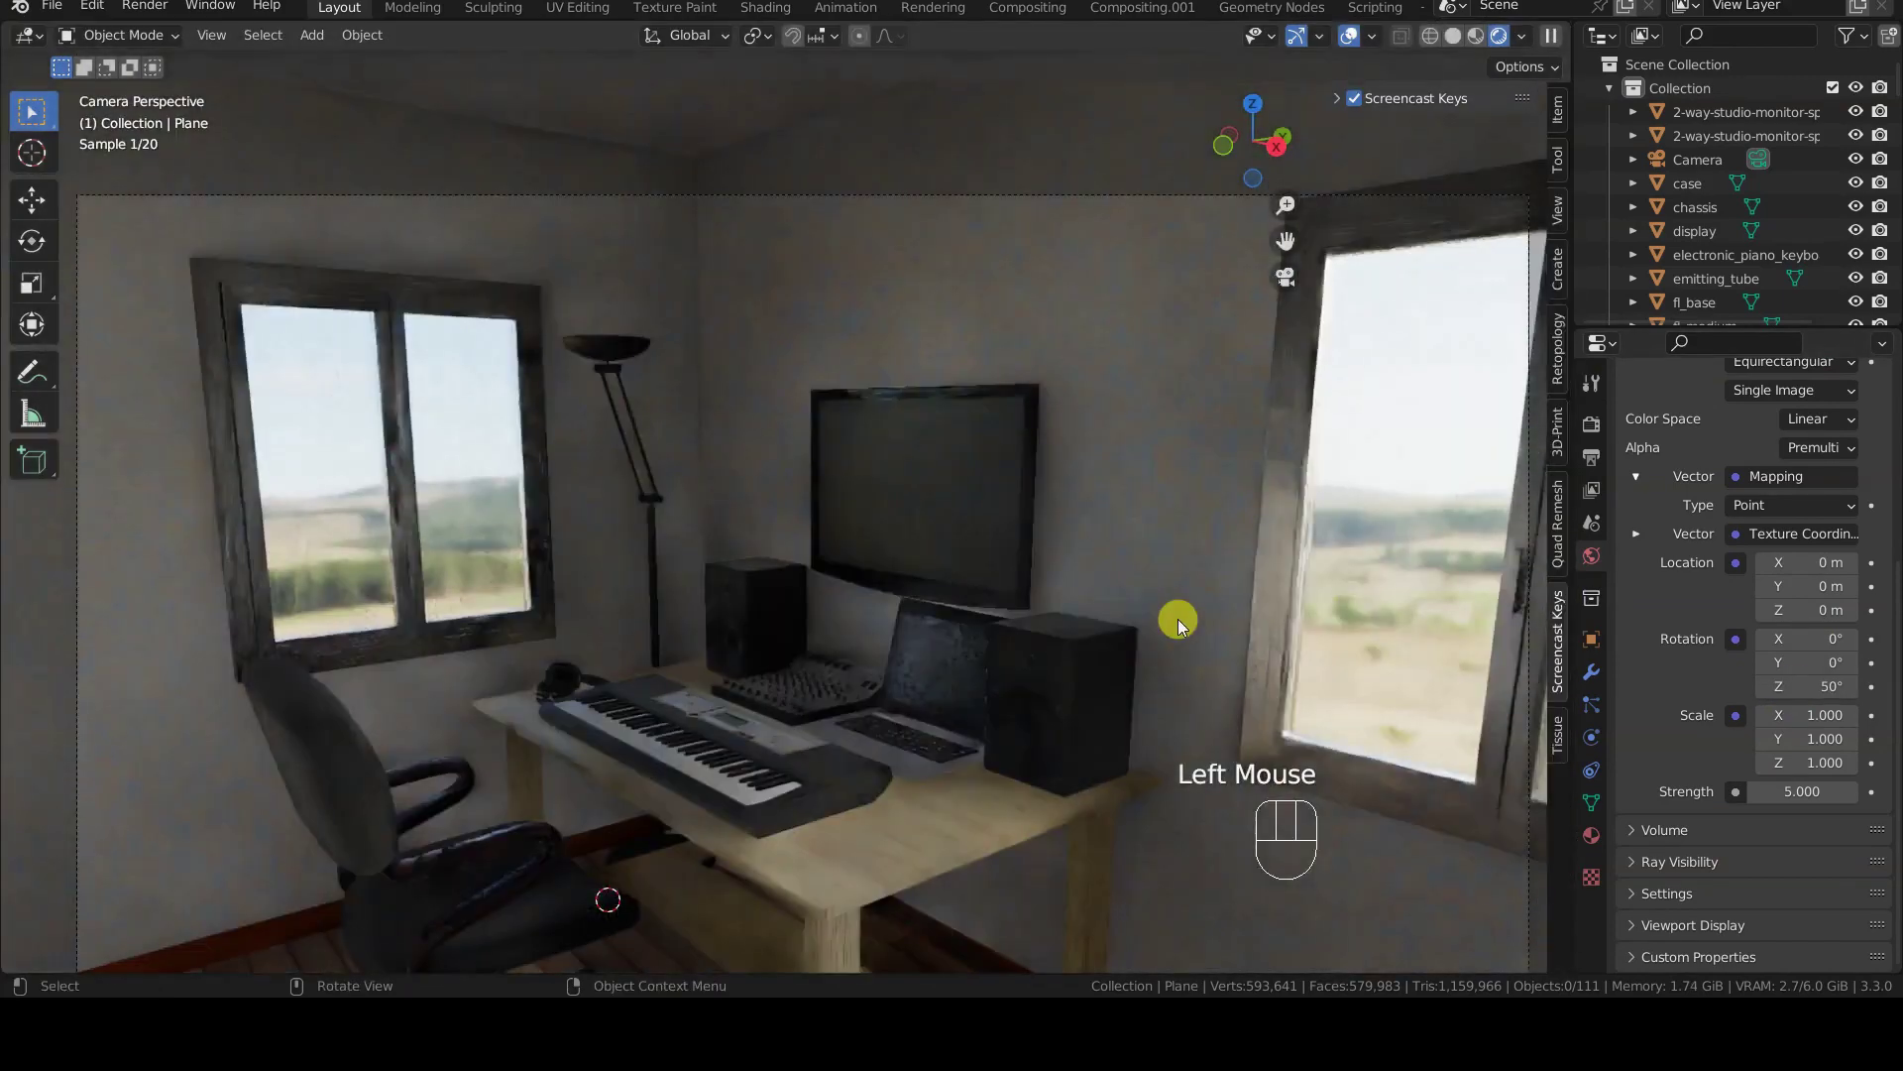
{"action": "scroll", "coordinate": [1178, 619], "scroll_direction": "down", "scroll_amount": 2}
{"action": "middle_click_drag", "start_coordinate": [1178, 619], "coordinate": [1170, 585], "text": "shift"}
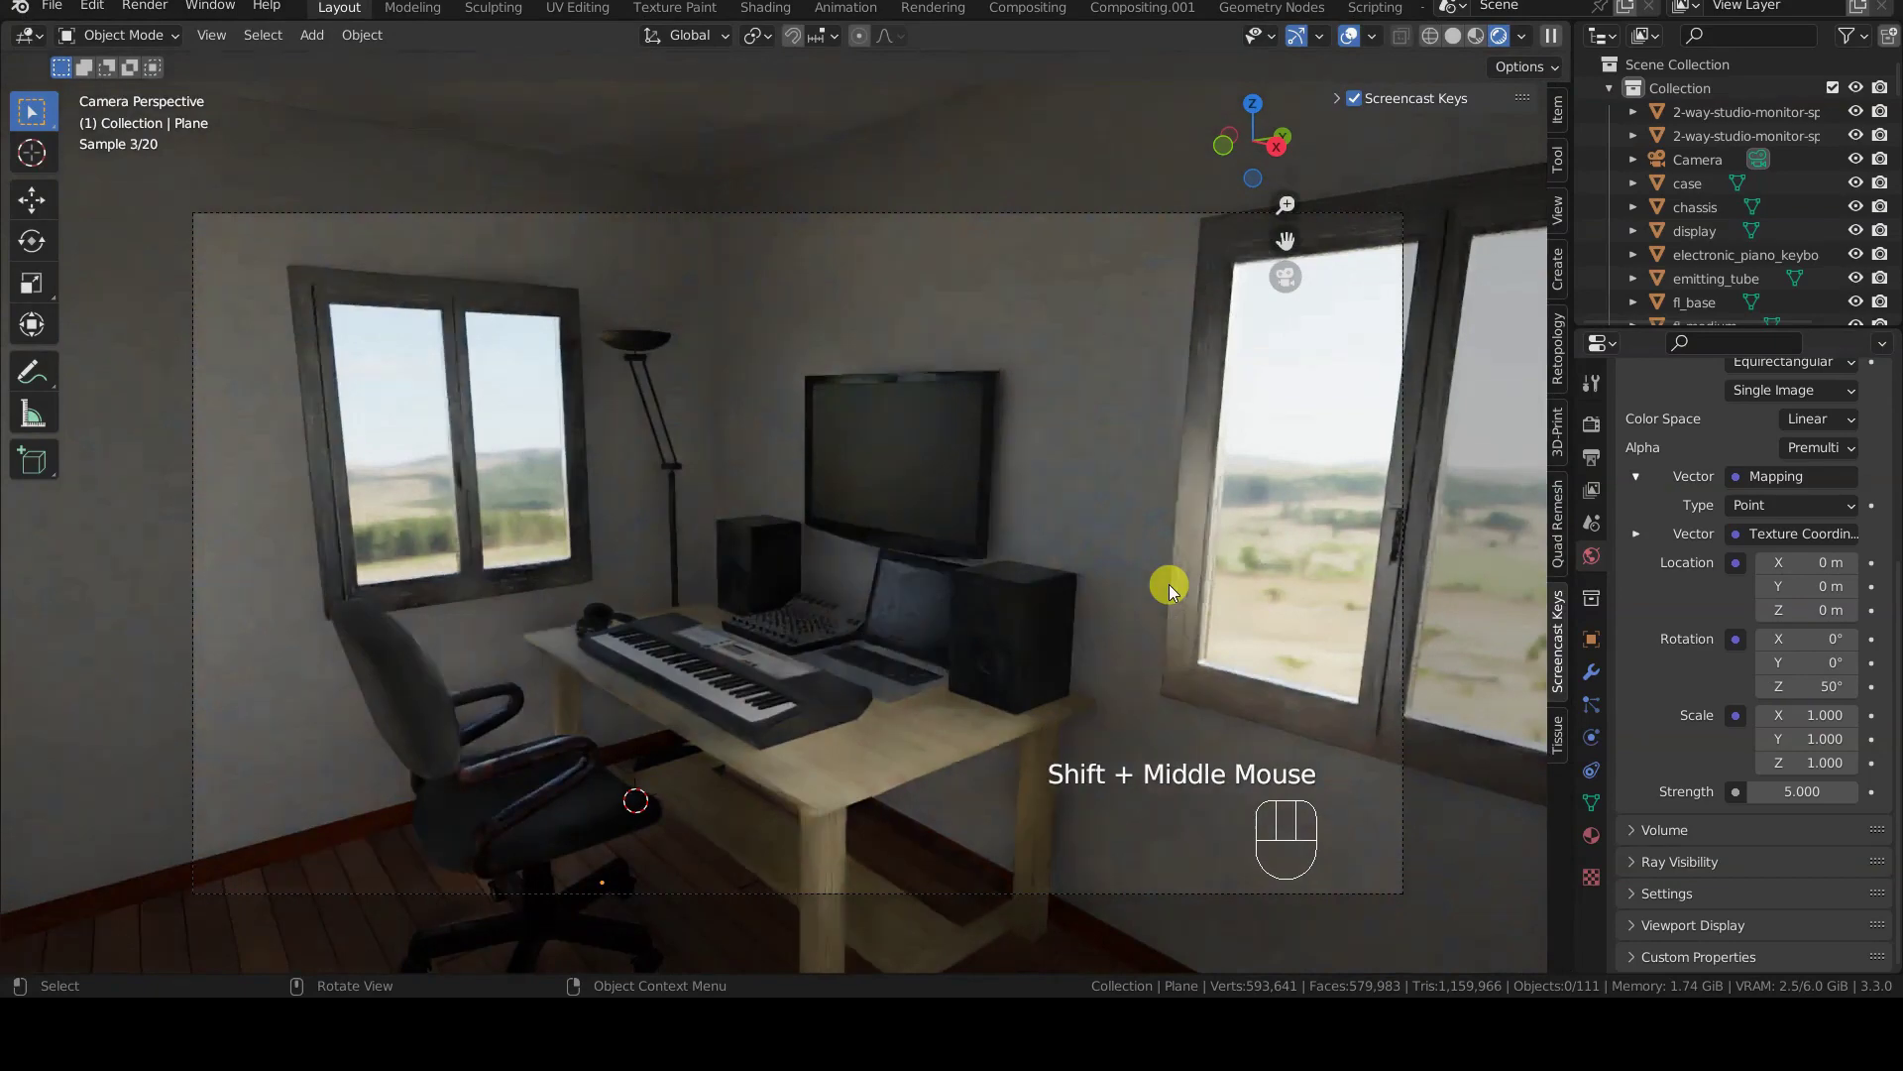
- Raise the background Z rotation to 120° and return to Solid shading
{"action": "left_click_drag", "start_coordinate": [1807, 678], "coordinate": [1767, 702]}
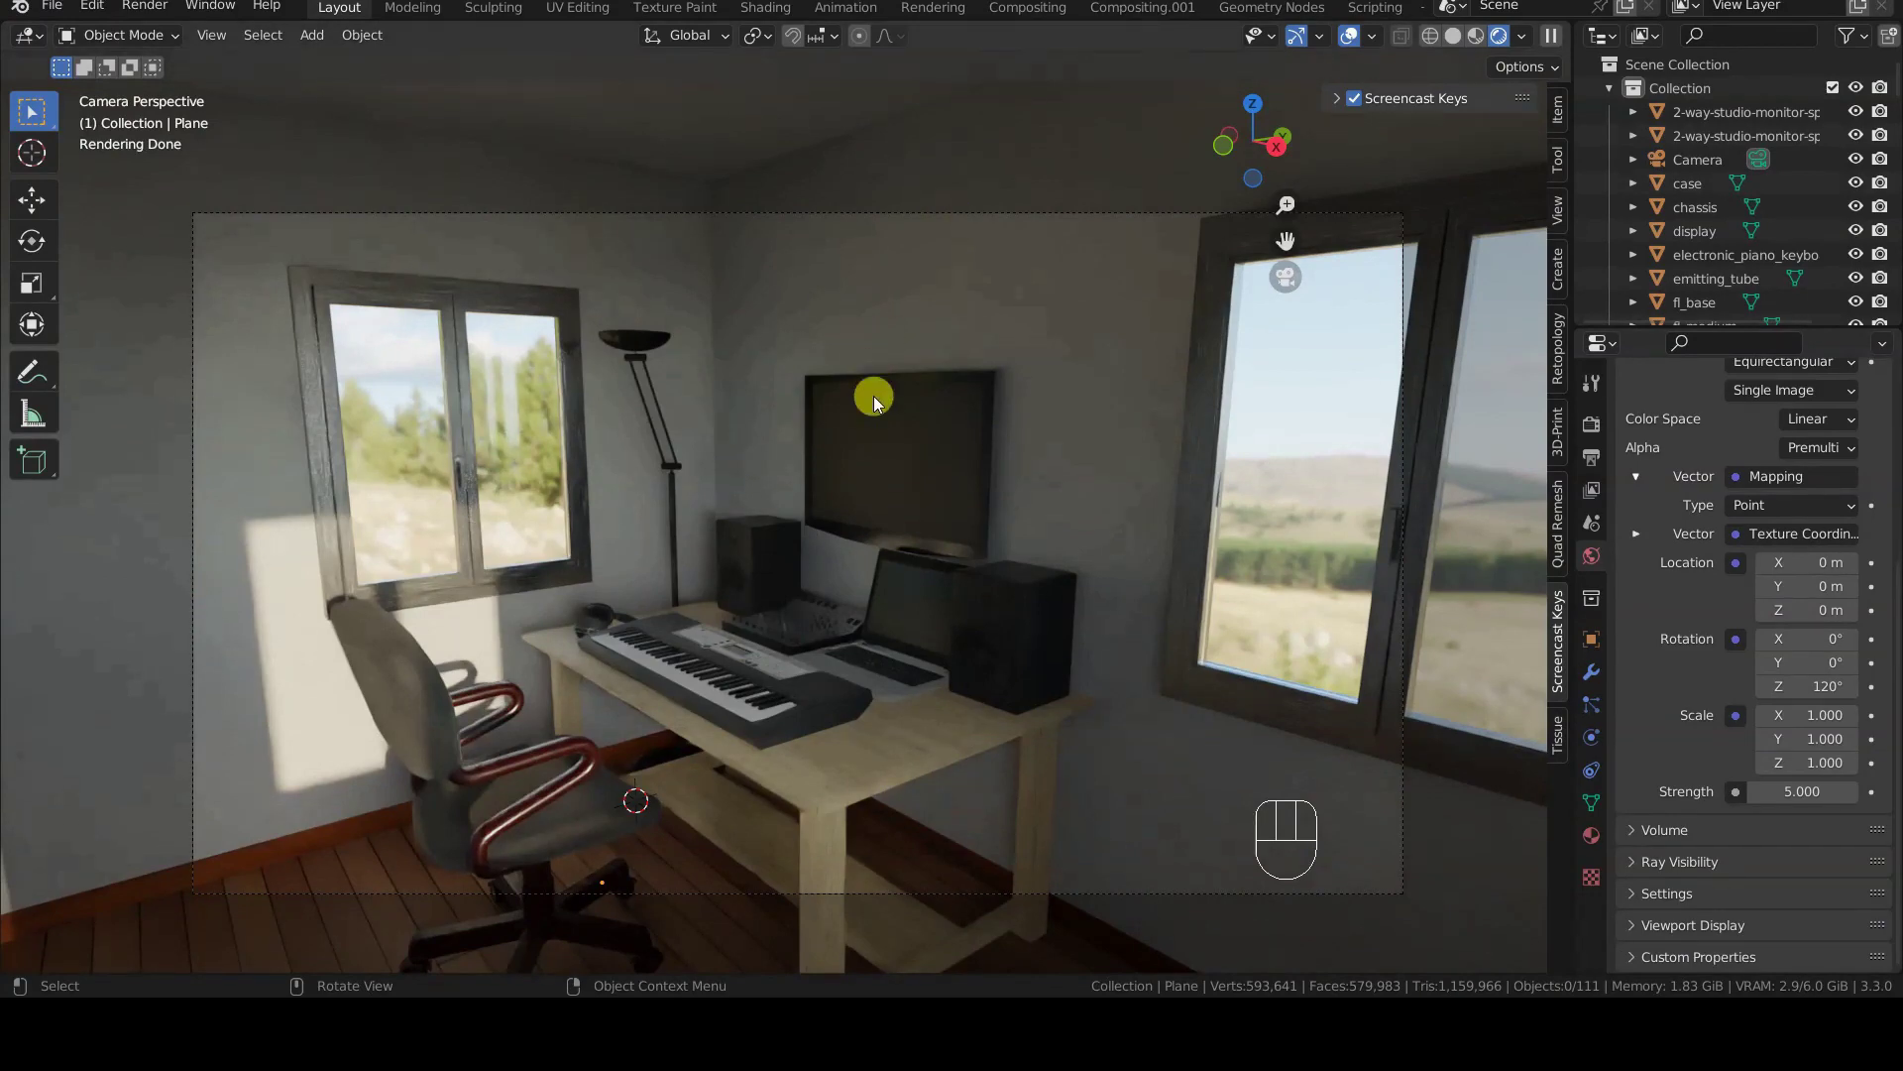
{"action": "key", "text": "z"}
{"action": "left_click", "coordinate": [1051, 397]}
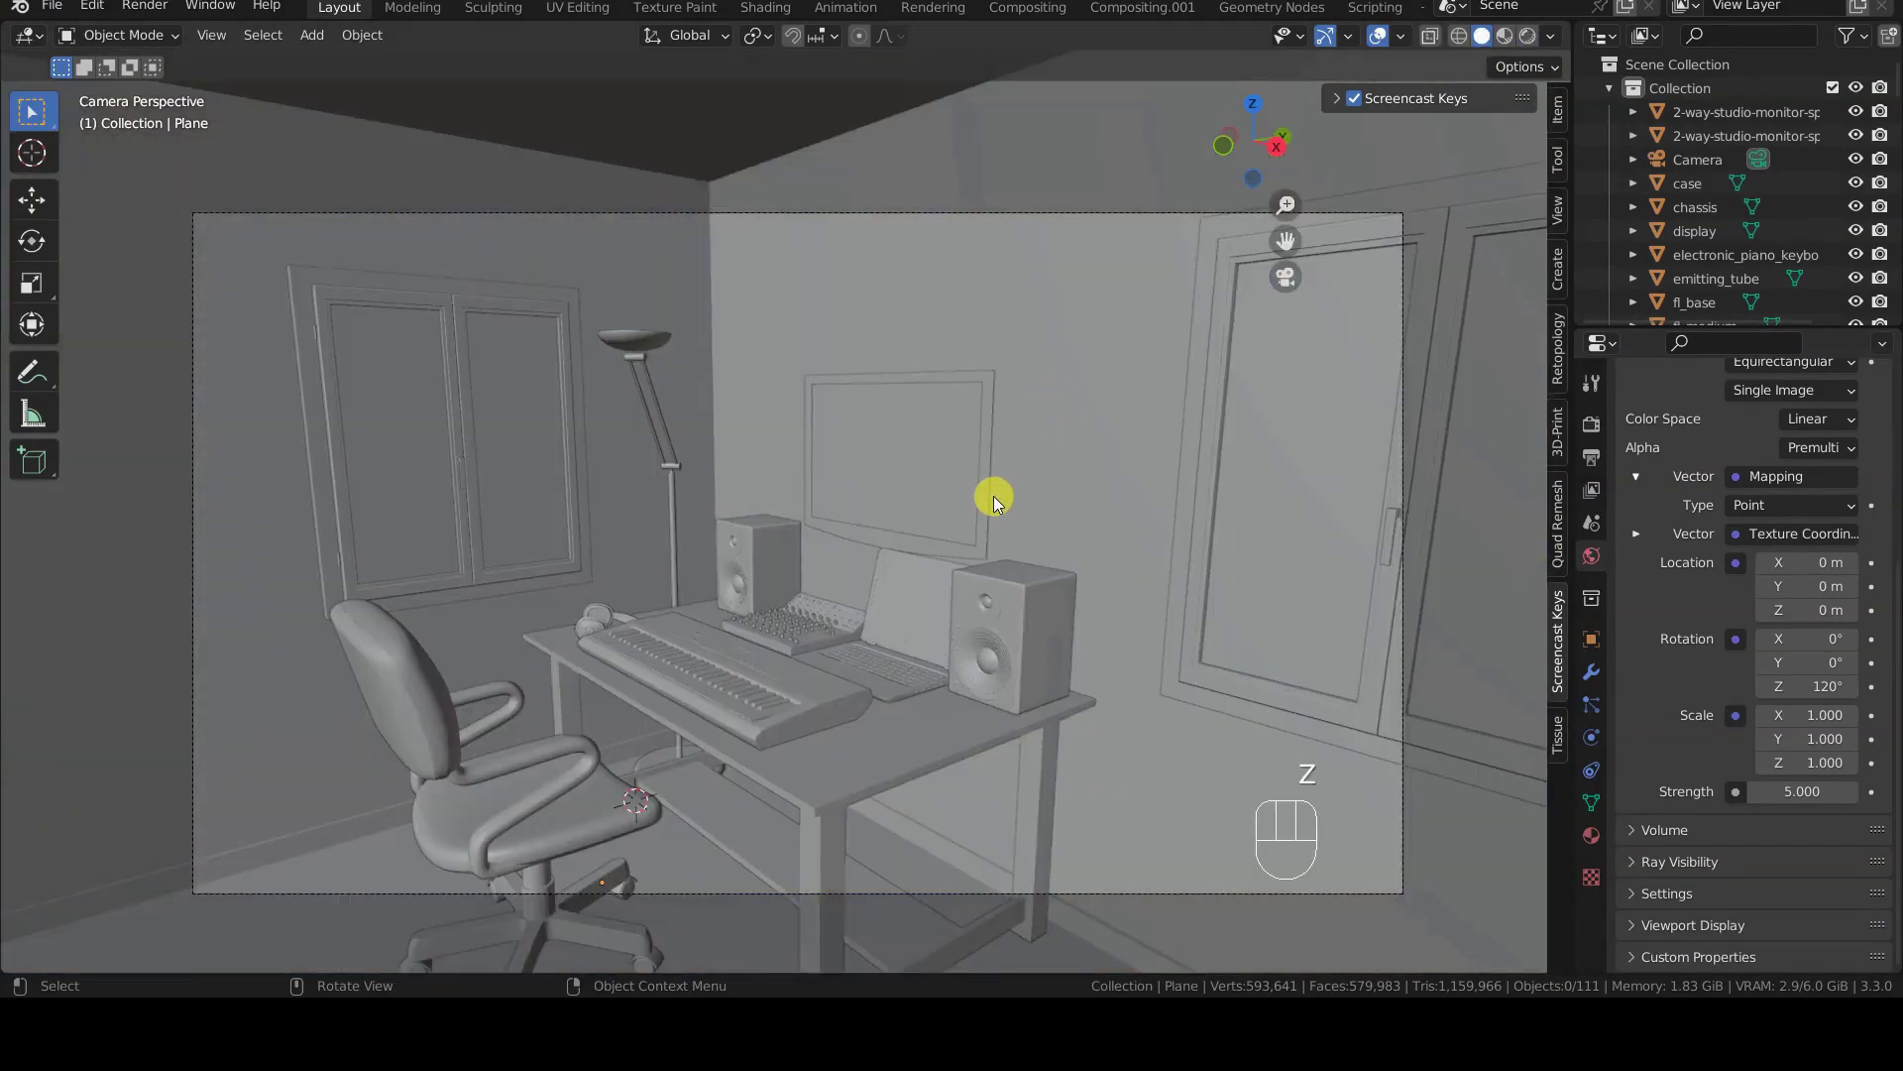
- Orbit out to the whole room box, deselect everything, and show the Add menu's Empty types
{"action": "middle_click_drag", "start_coordinate": [993, 496], "coordinate": [1023, 544]}
{"action": "scroll", "coordinate": [1023, 543], "scroll_direction": "down", "scroll_amount": 3}
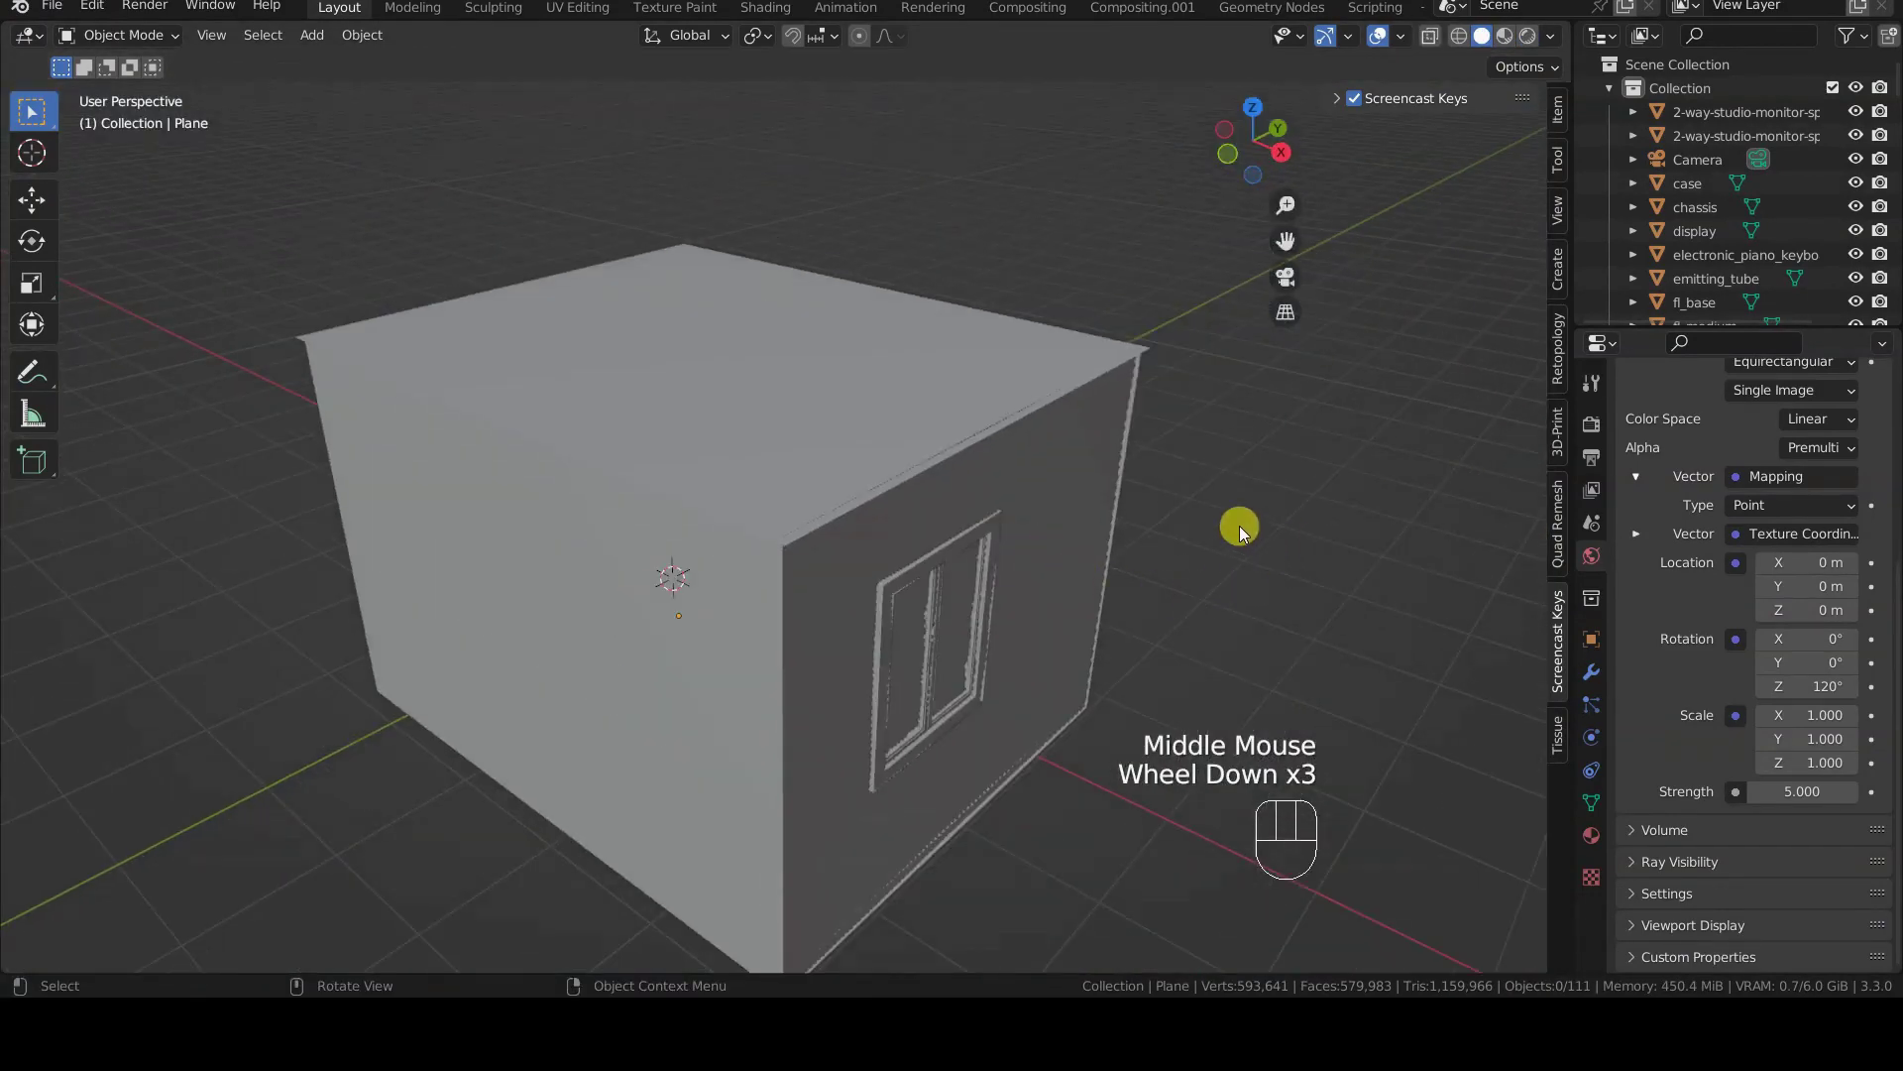
{"action": "left_click", "coordinate": [1238, 524]}
{"action": "key", "text": "shift+a"}
{"action": "mouse_move", "coordinate": [1238, 522]}
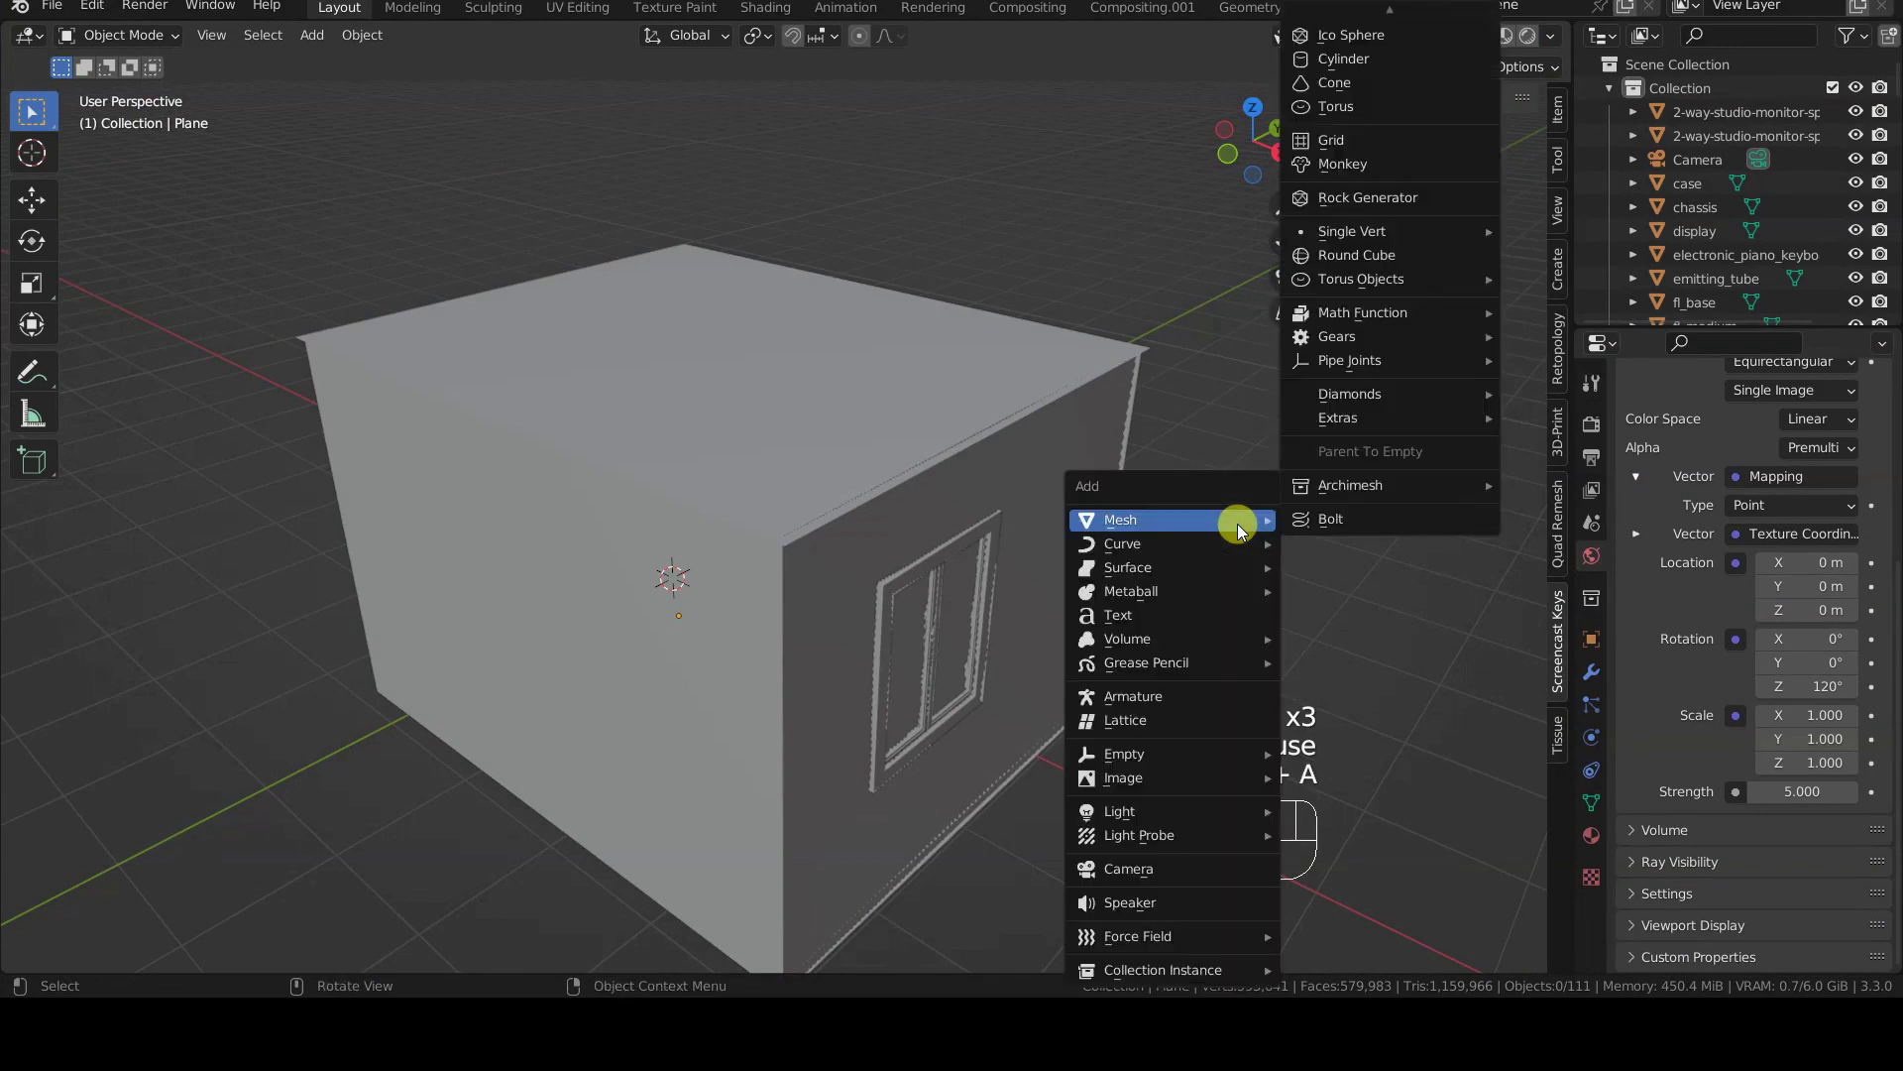
{"action": "mouse_move", "coordinate": [1182, 760]}
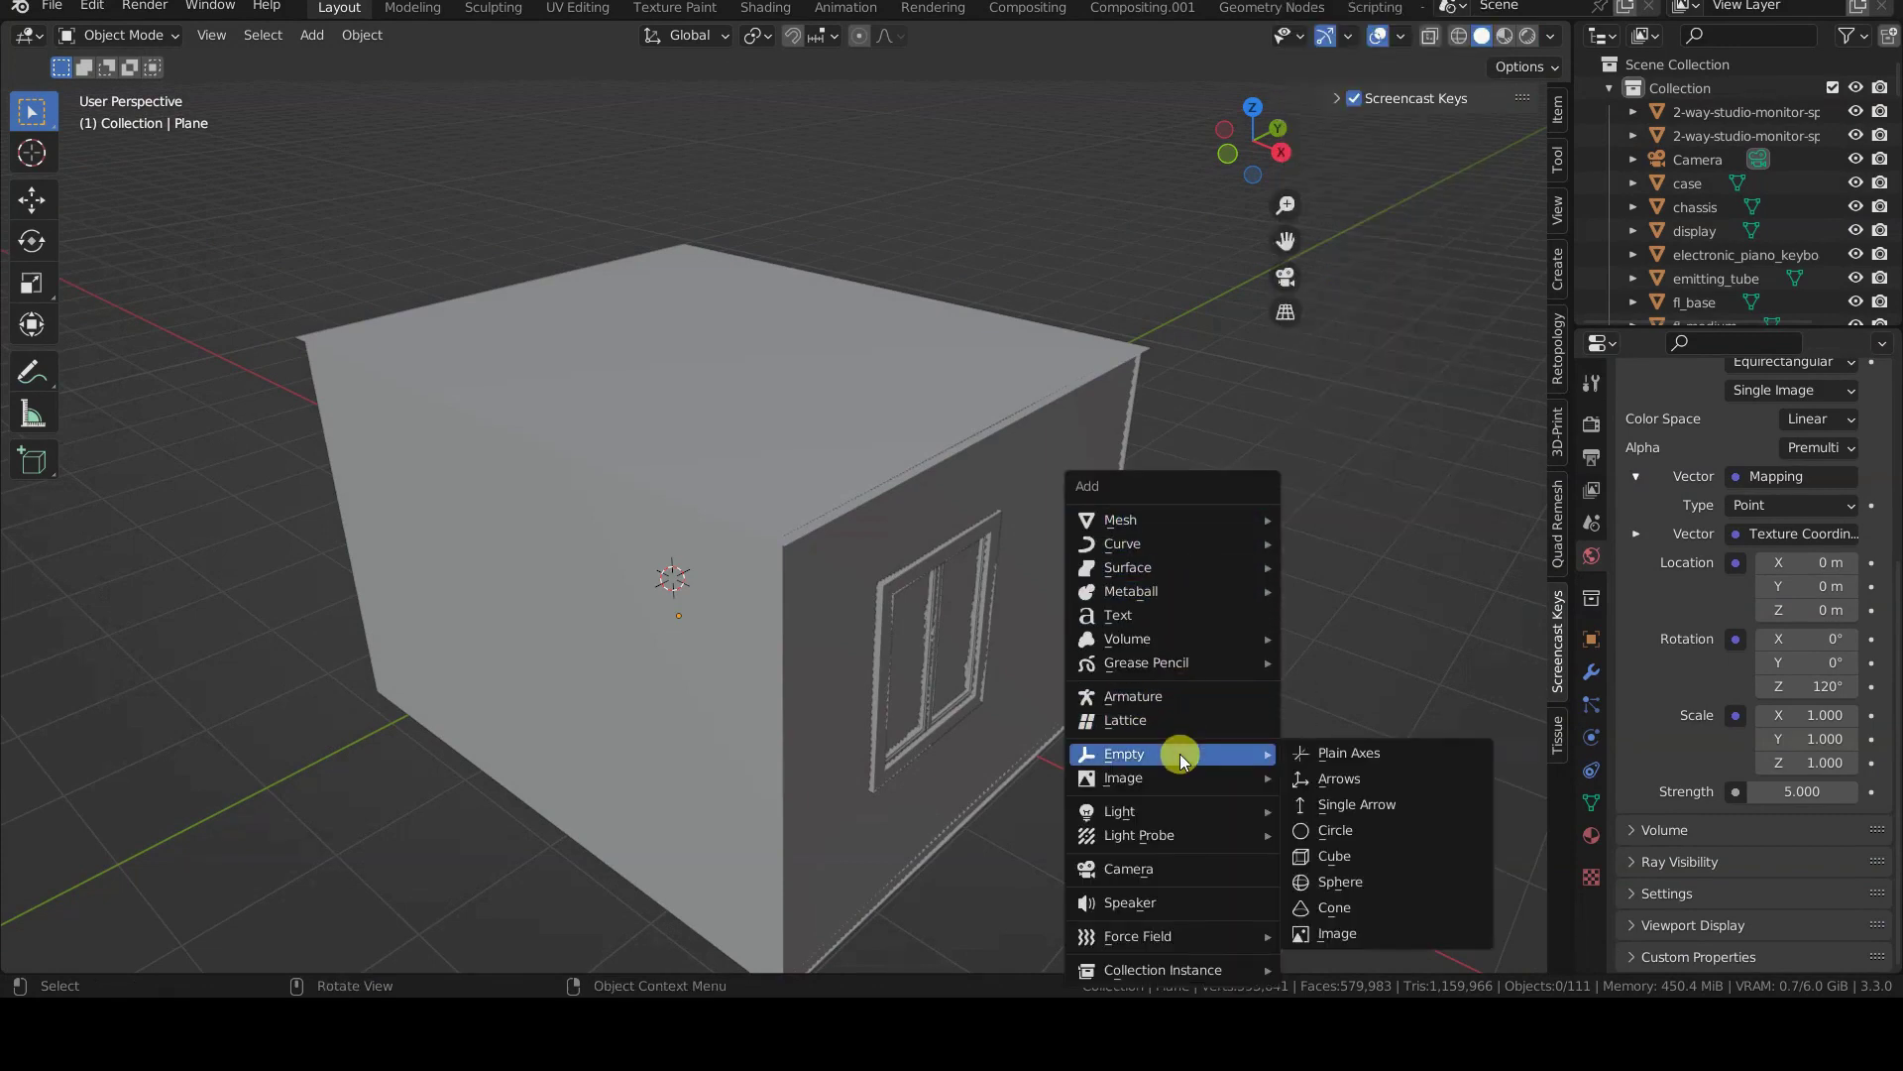
- Add a Plain Axes empty and rename it _background_rotation_ in the Outliner
{"action": "left_click", "coordinate": [1336, 763]}
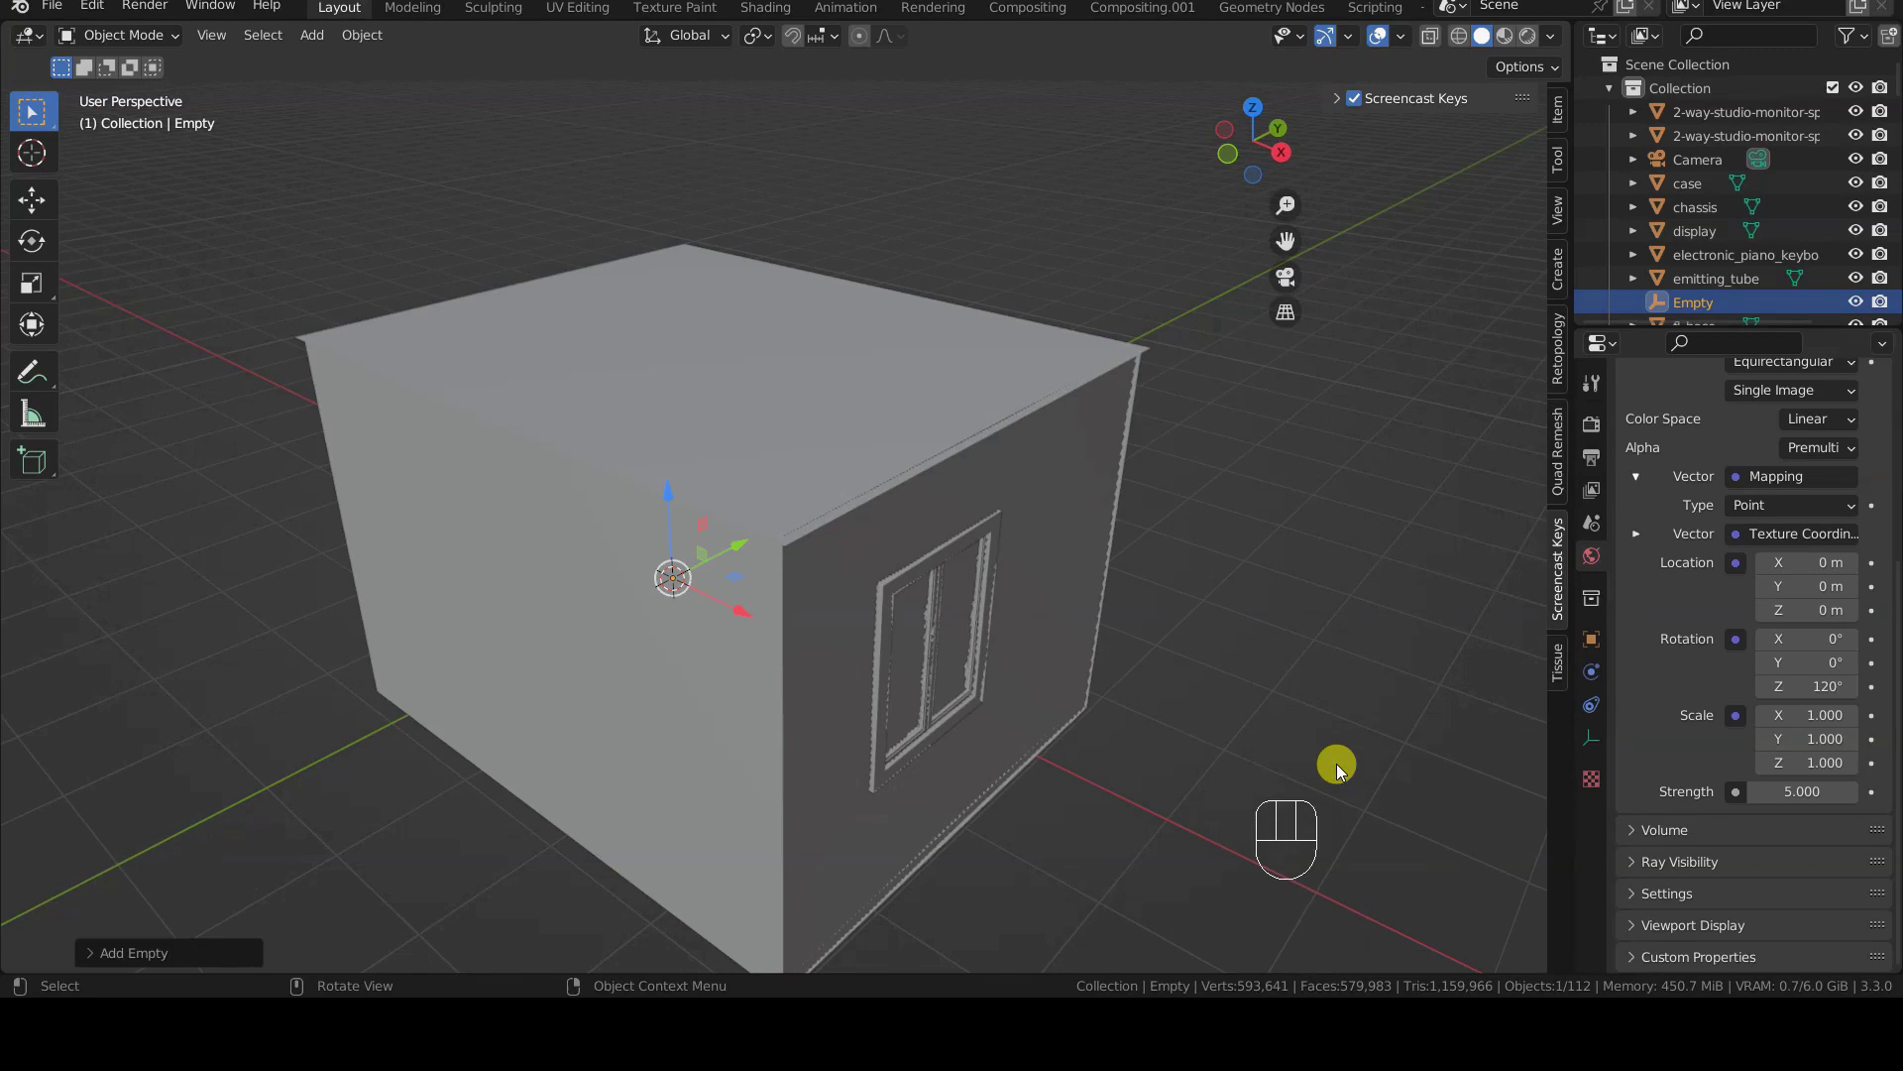
{"action": "middle_click_drag", "start_coordinate": [1175, 649], "coordinate": [765, 593]}
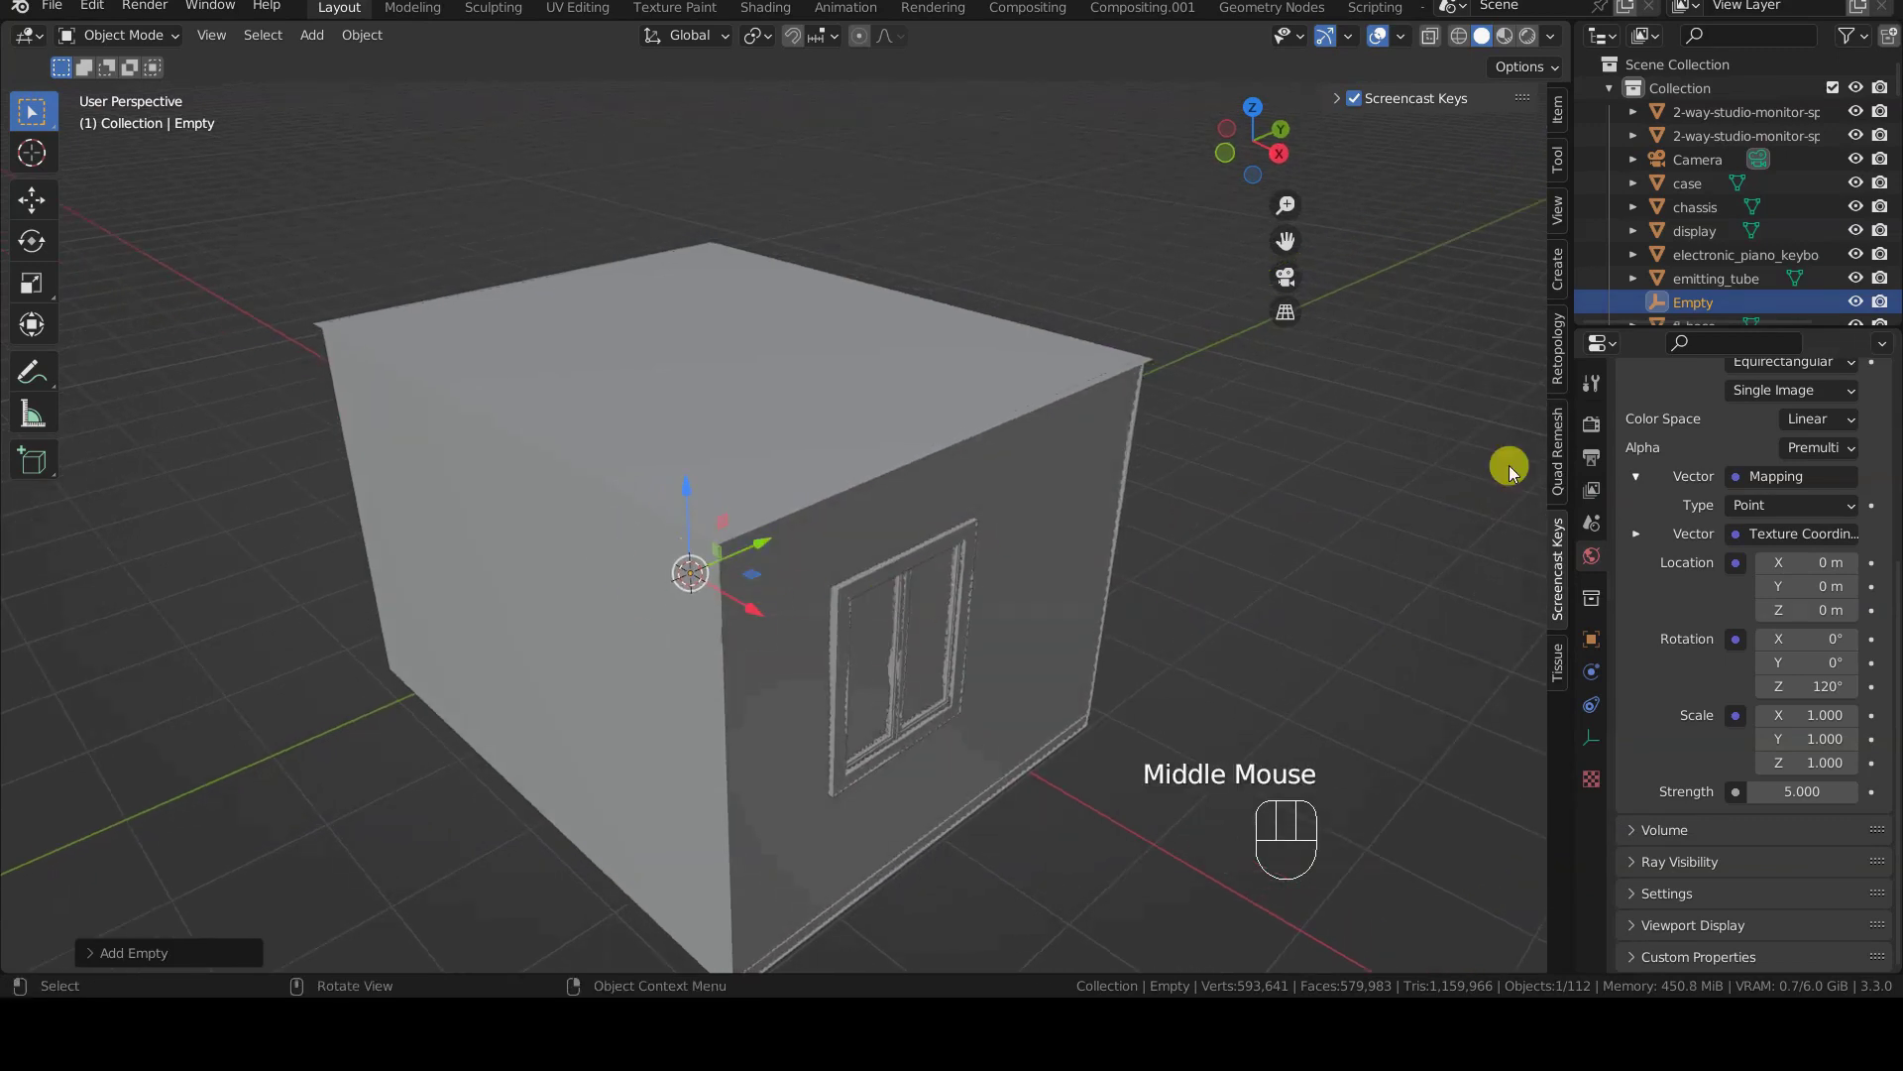
{"action": "double_click", "coordinate": [1689, 311]}
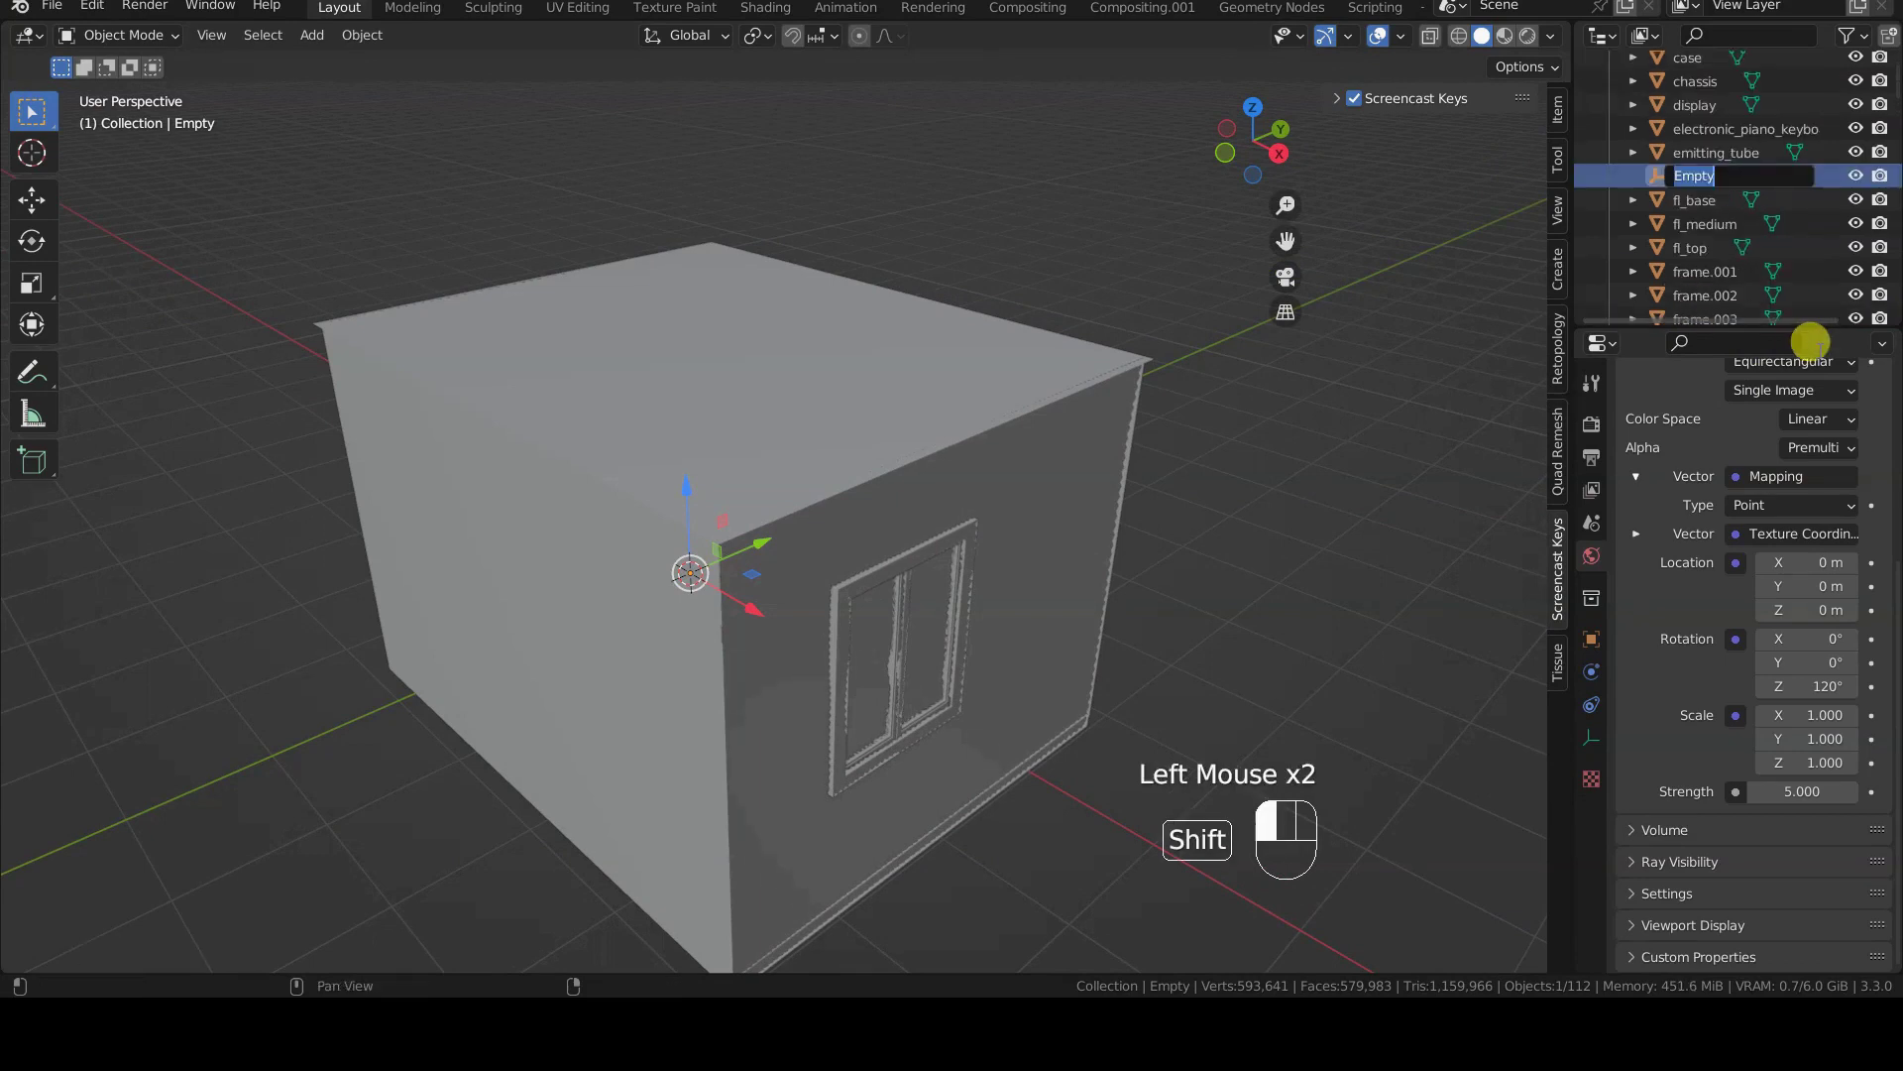
{"action": "type", "text": "_backgrou"}
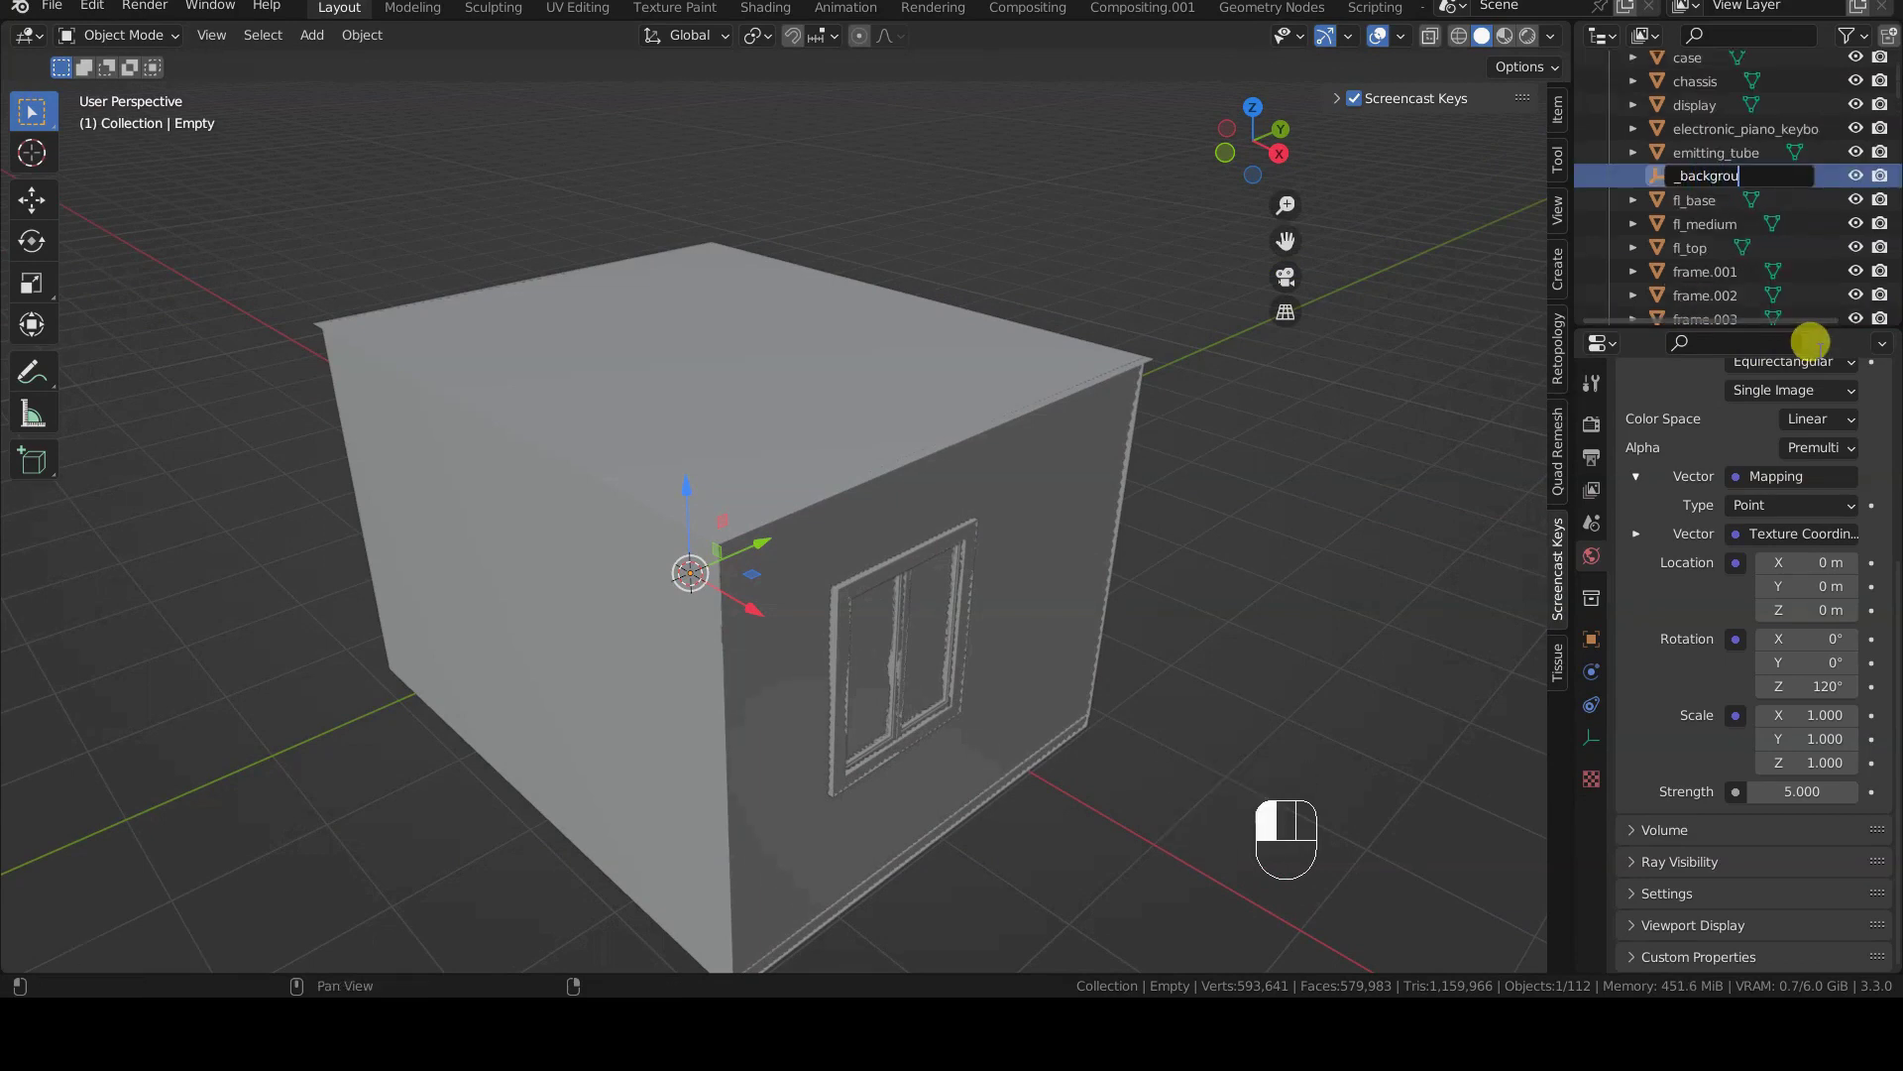
{"action": "type", "text": "nd_rotation_"}
{"action": "key", "text": "Return"}
- Drive the world vector from Texture Coordinate's Object output using _background_rotation_
{"action": "scroll", "coordinate": [1824, 248], "scroll_direction": "up", "scroll_amount": 7}
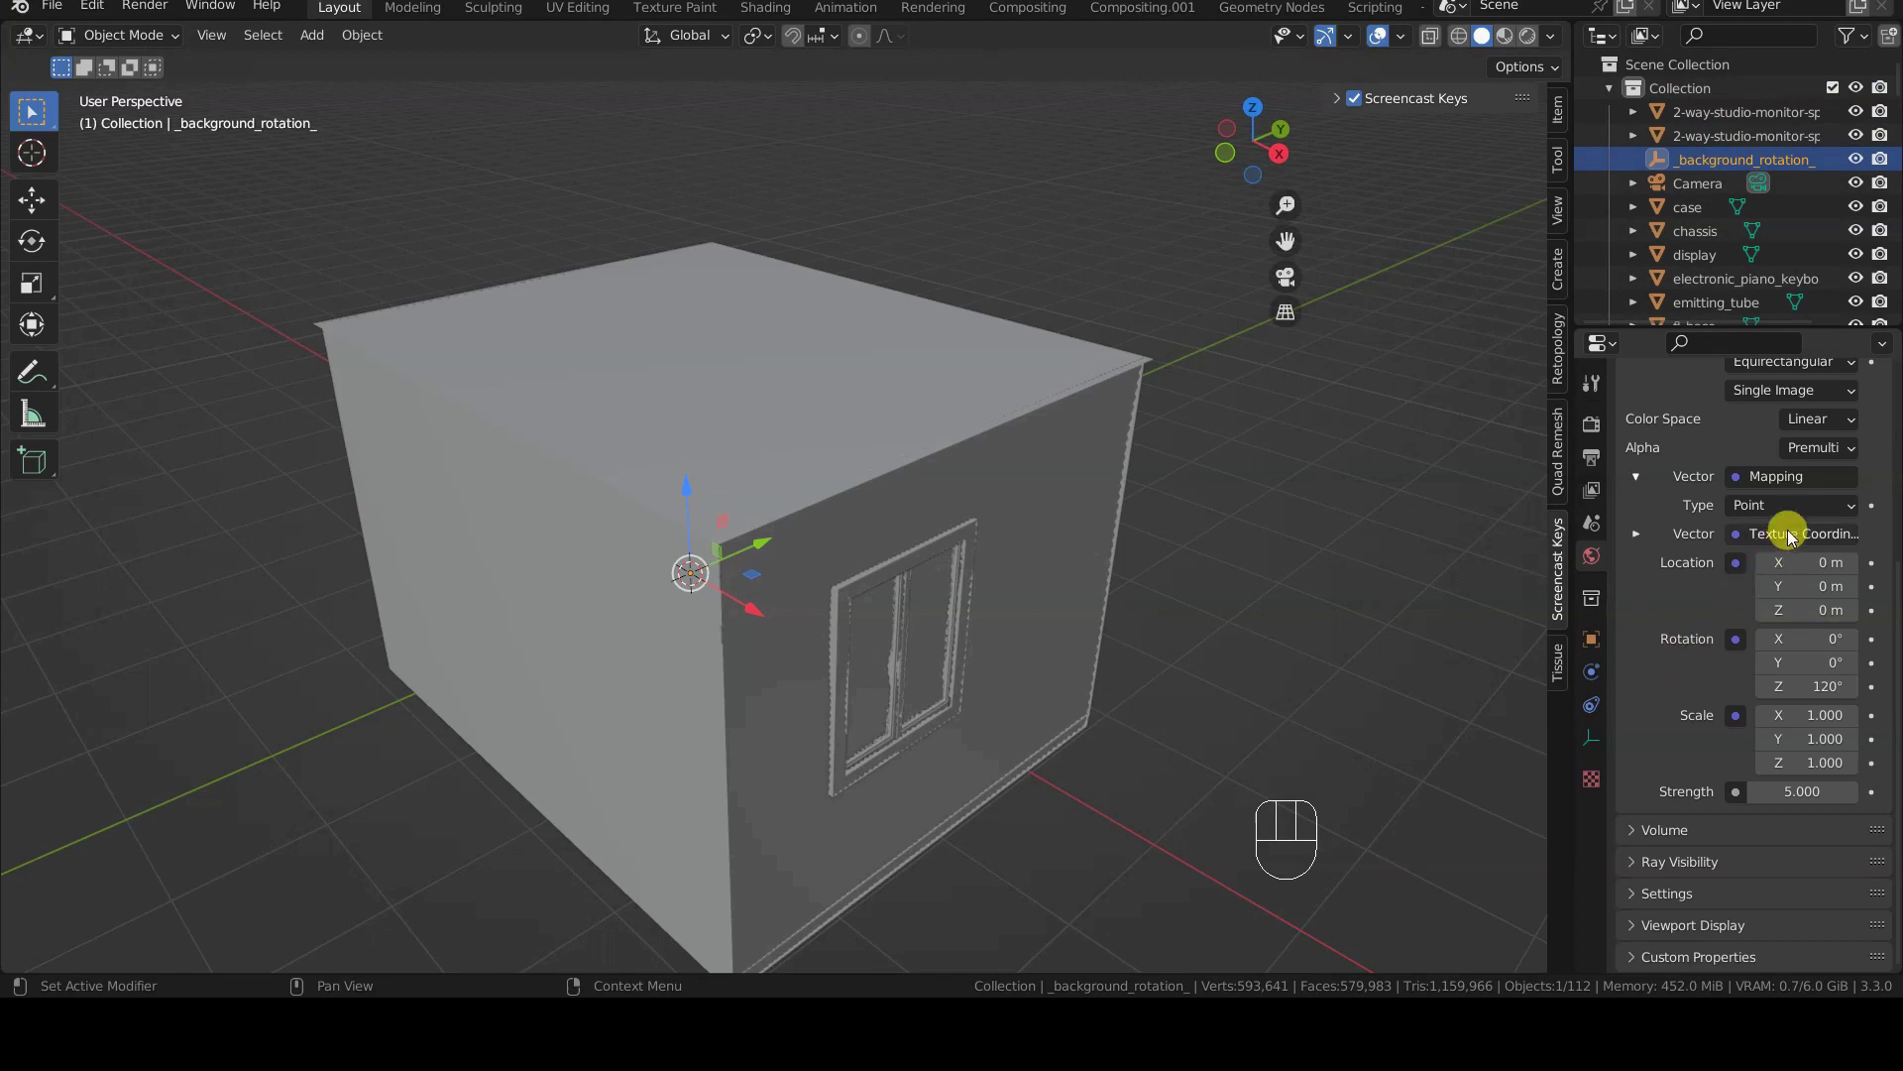
{"action": "left_click", "coordinate": [1638, 536]}
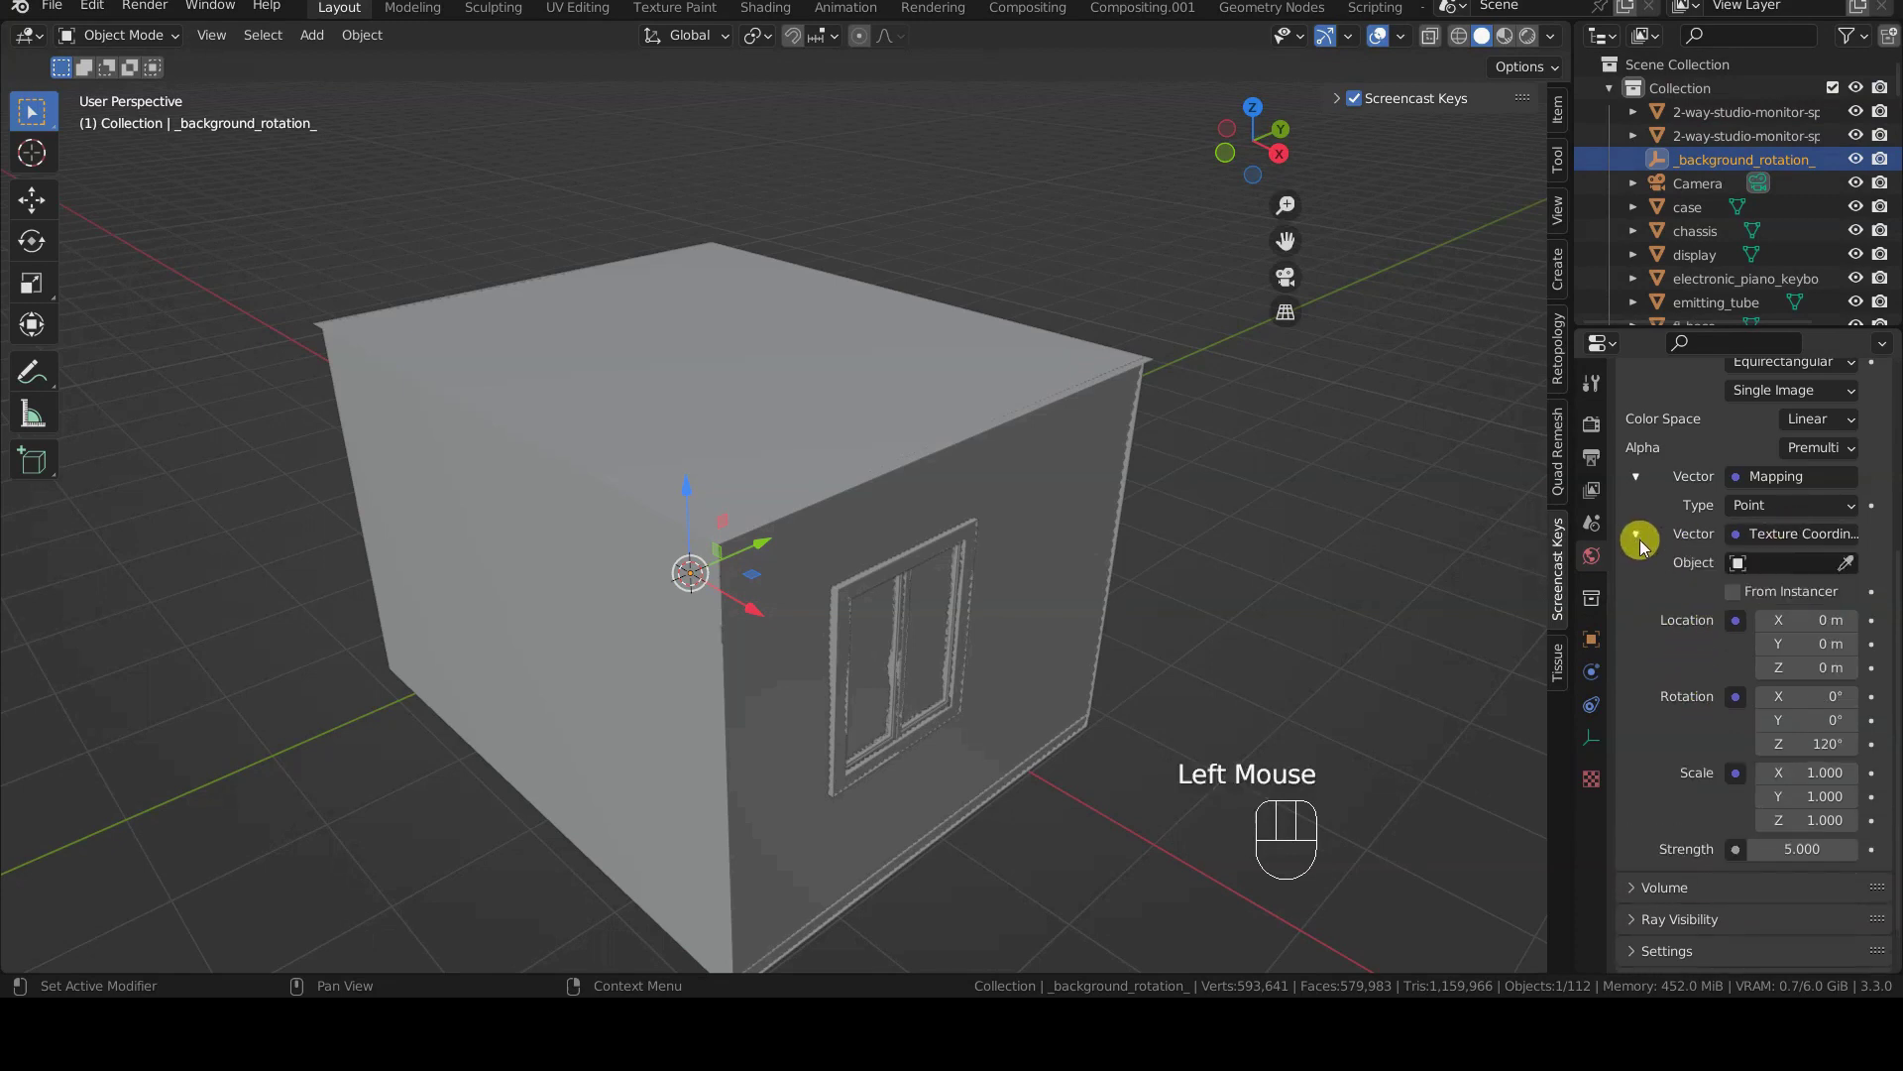
{"action": "left_click", "coordinate": [1808, 534]}
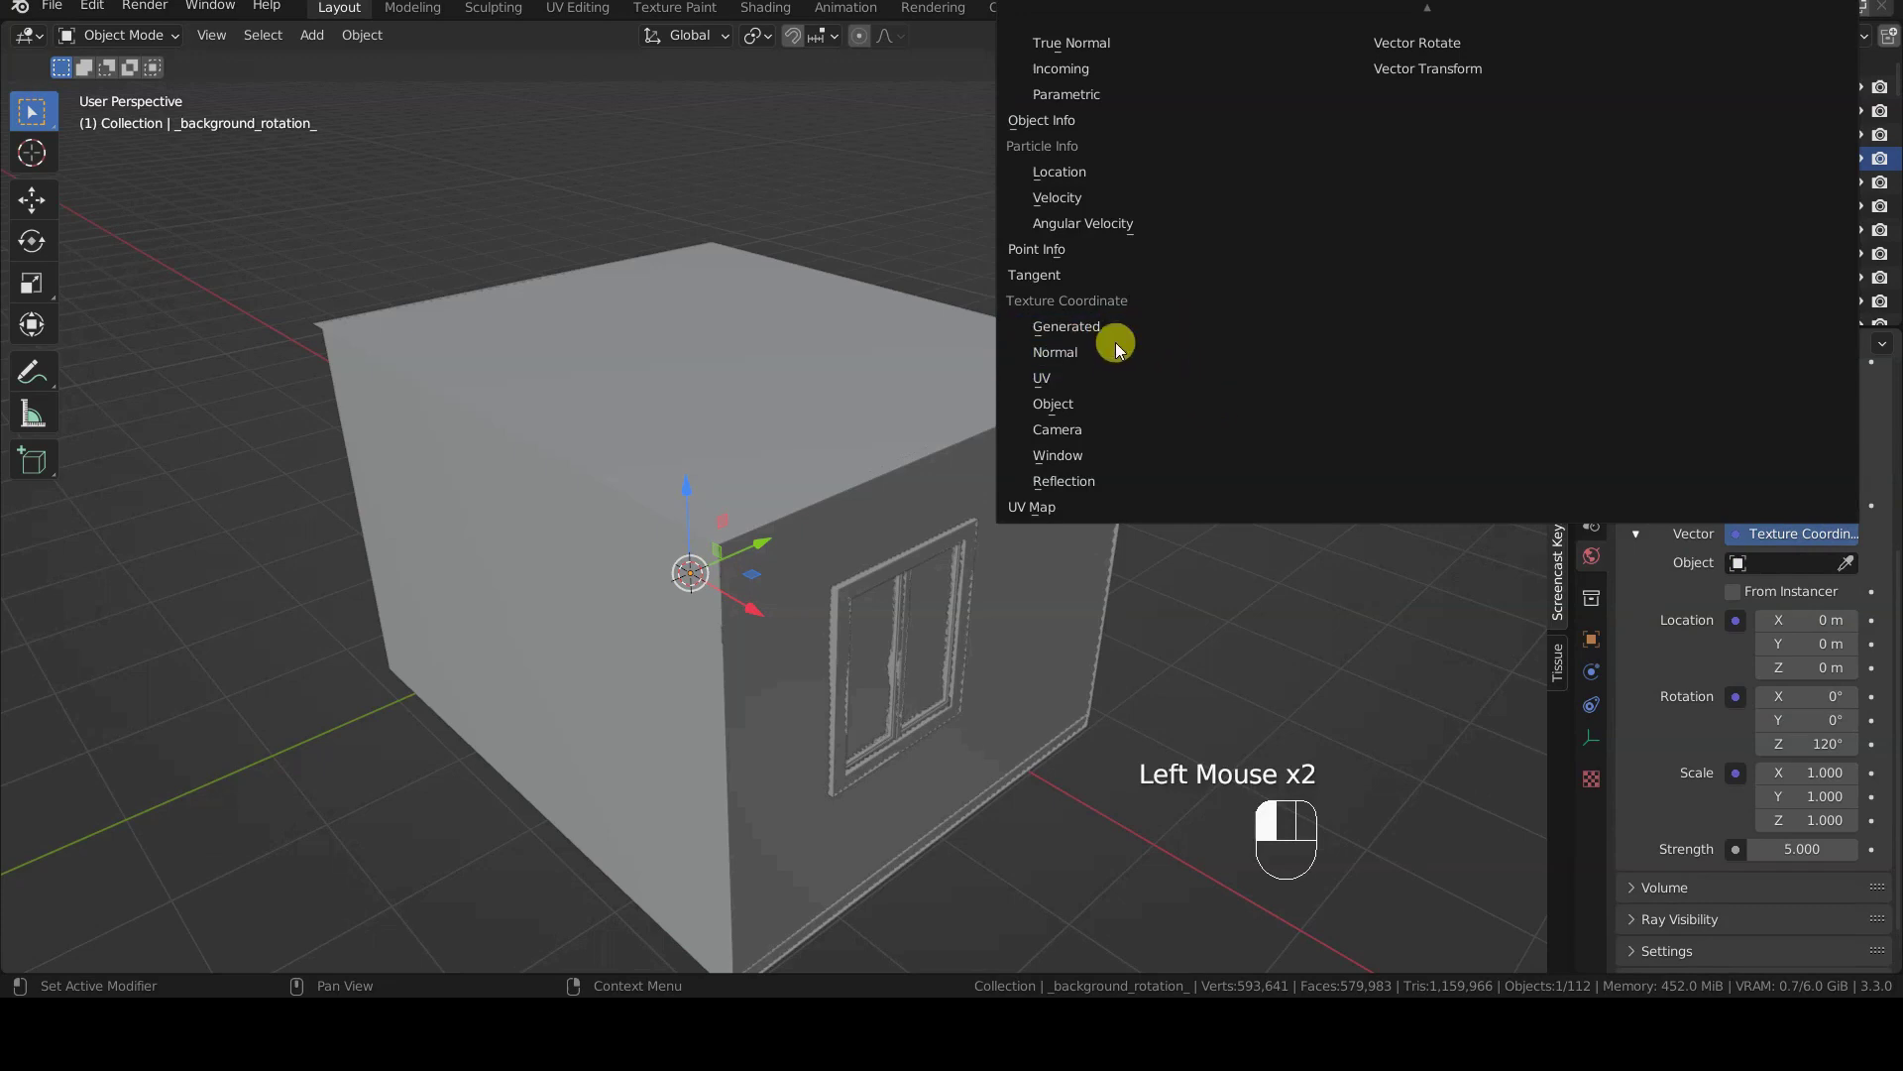
{"action": "left_click", "coordinate": [1109, 403]}
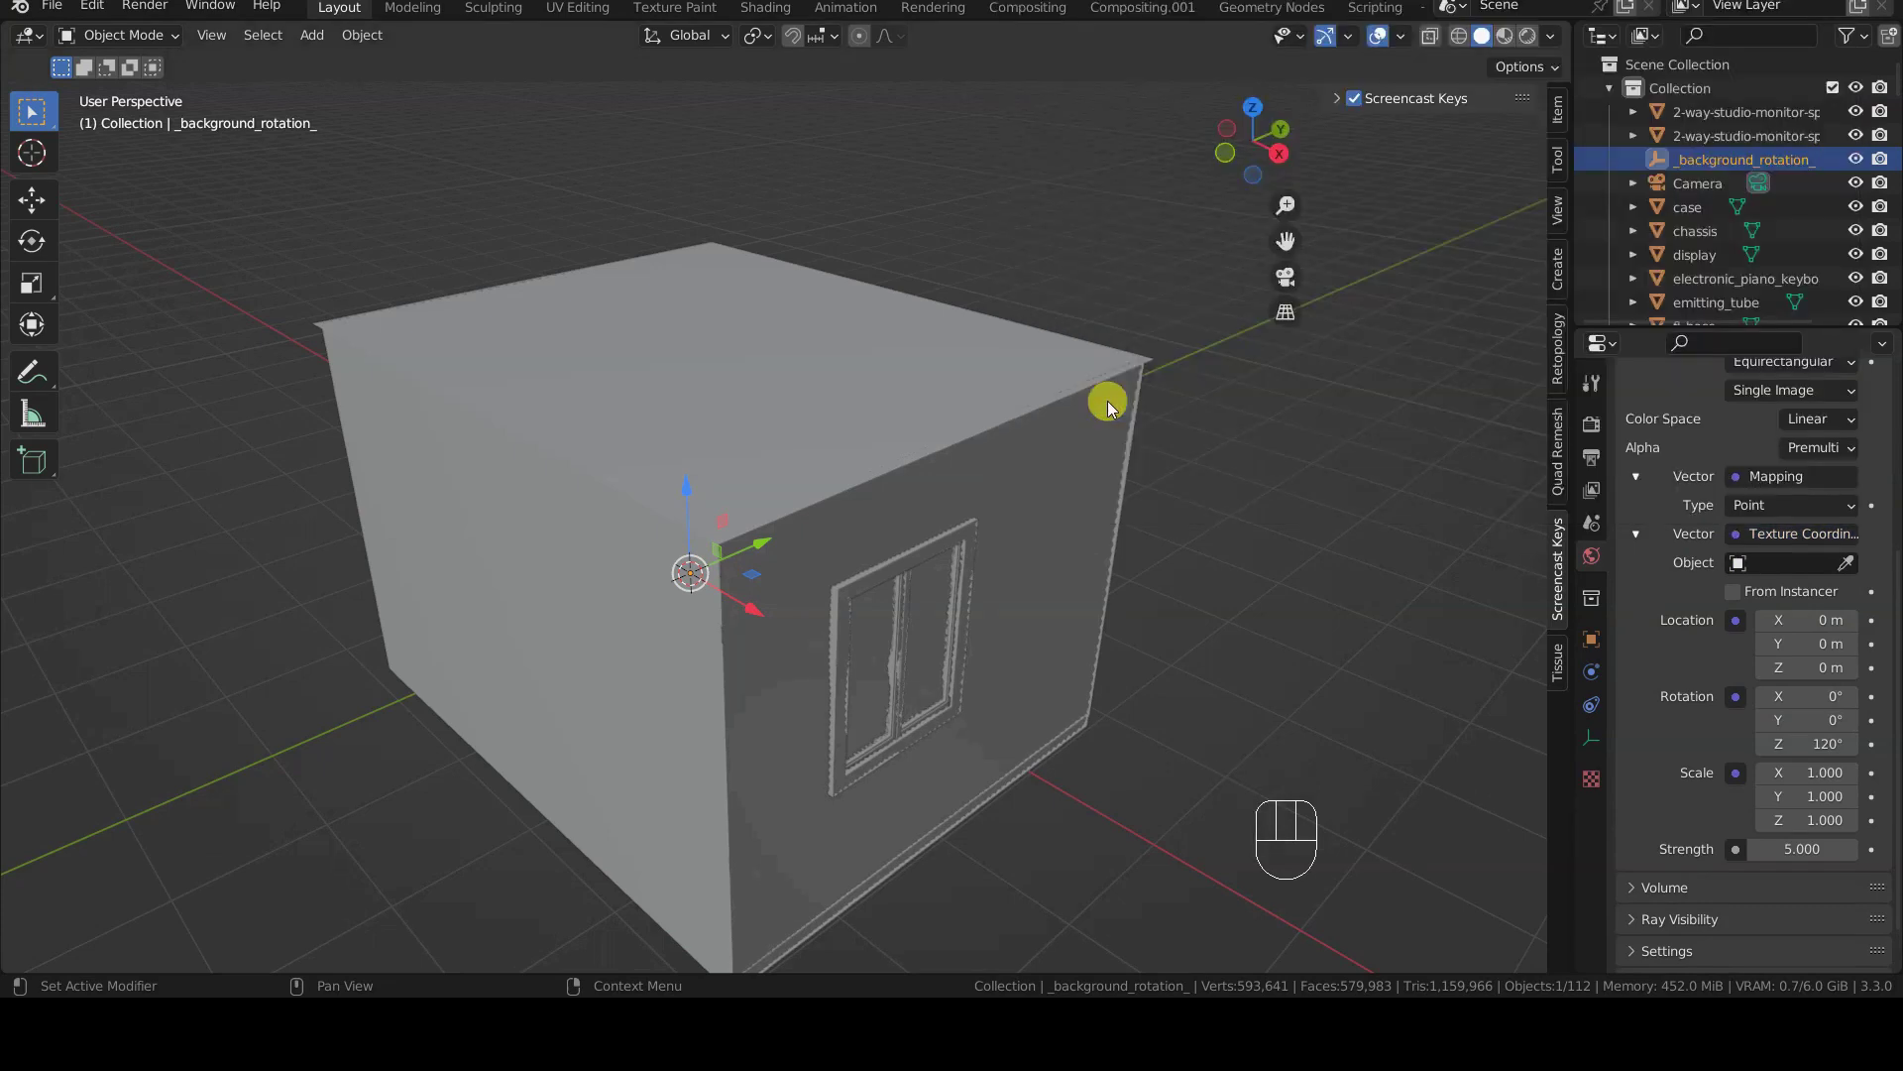
{"action": "left_click", "coordinate": [1794, 563]}
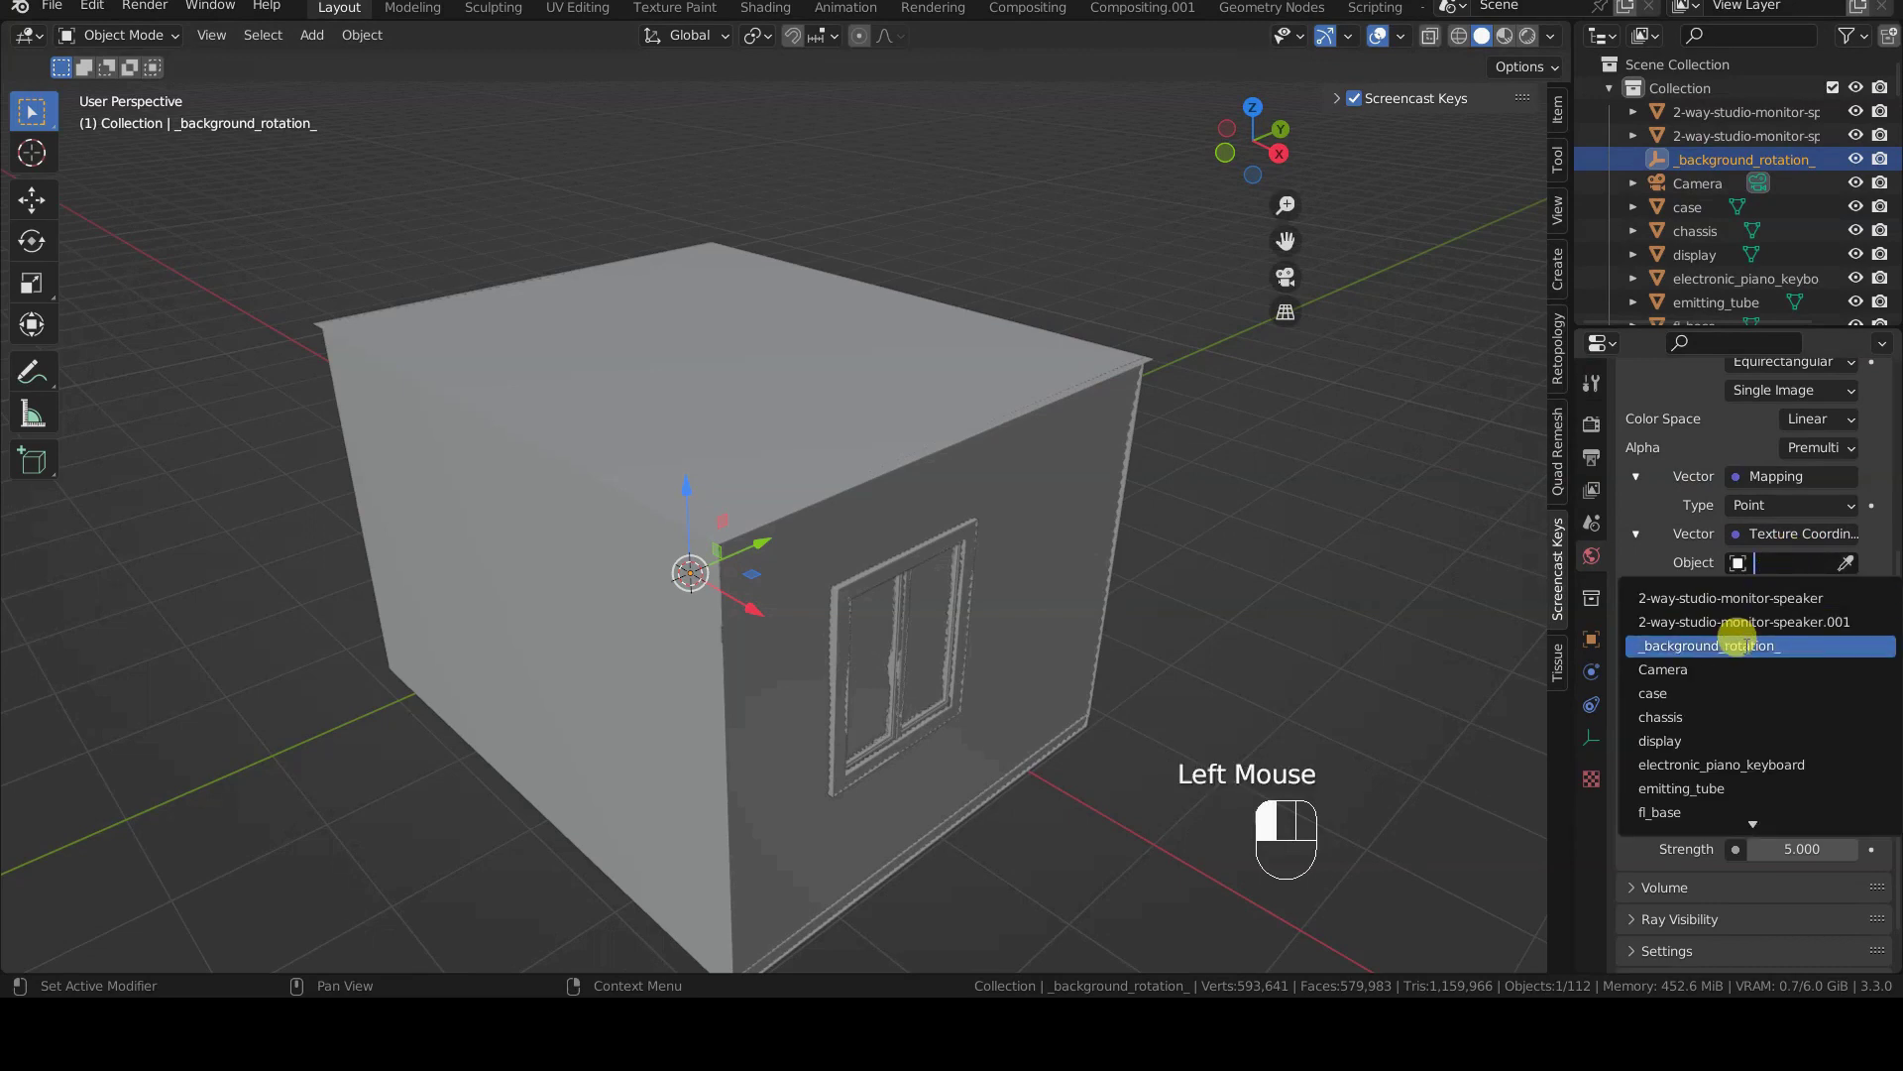
{"action": "left_click", "coordinate": [1737, 642]}
- View through the camera in Rendered shading with the sidebar hidden
{"action": "key", "text": "KP_0"}
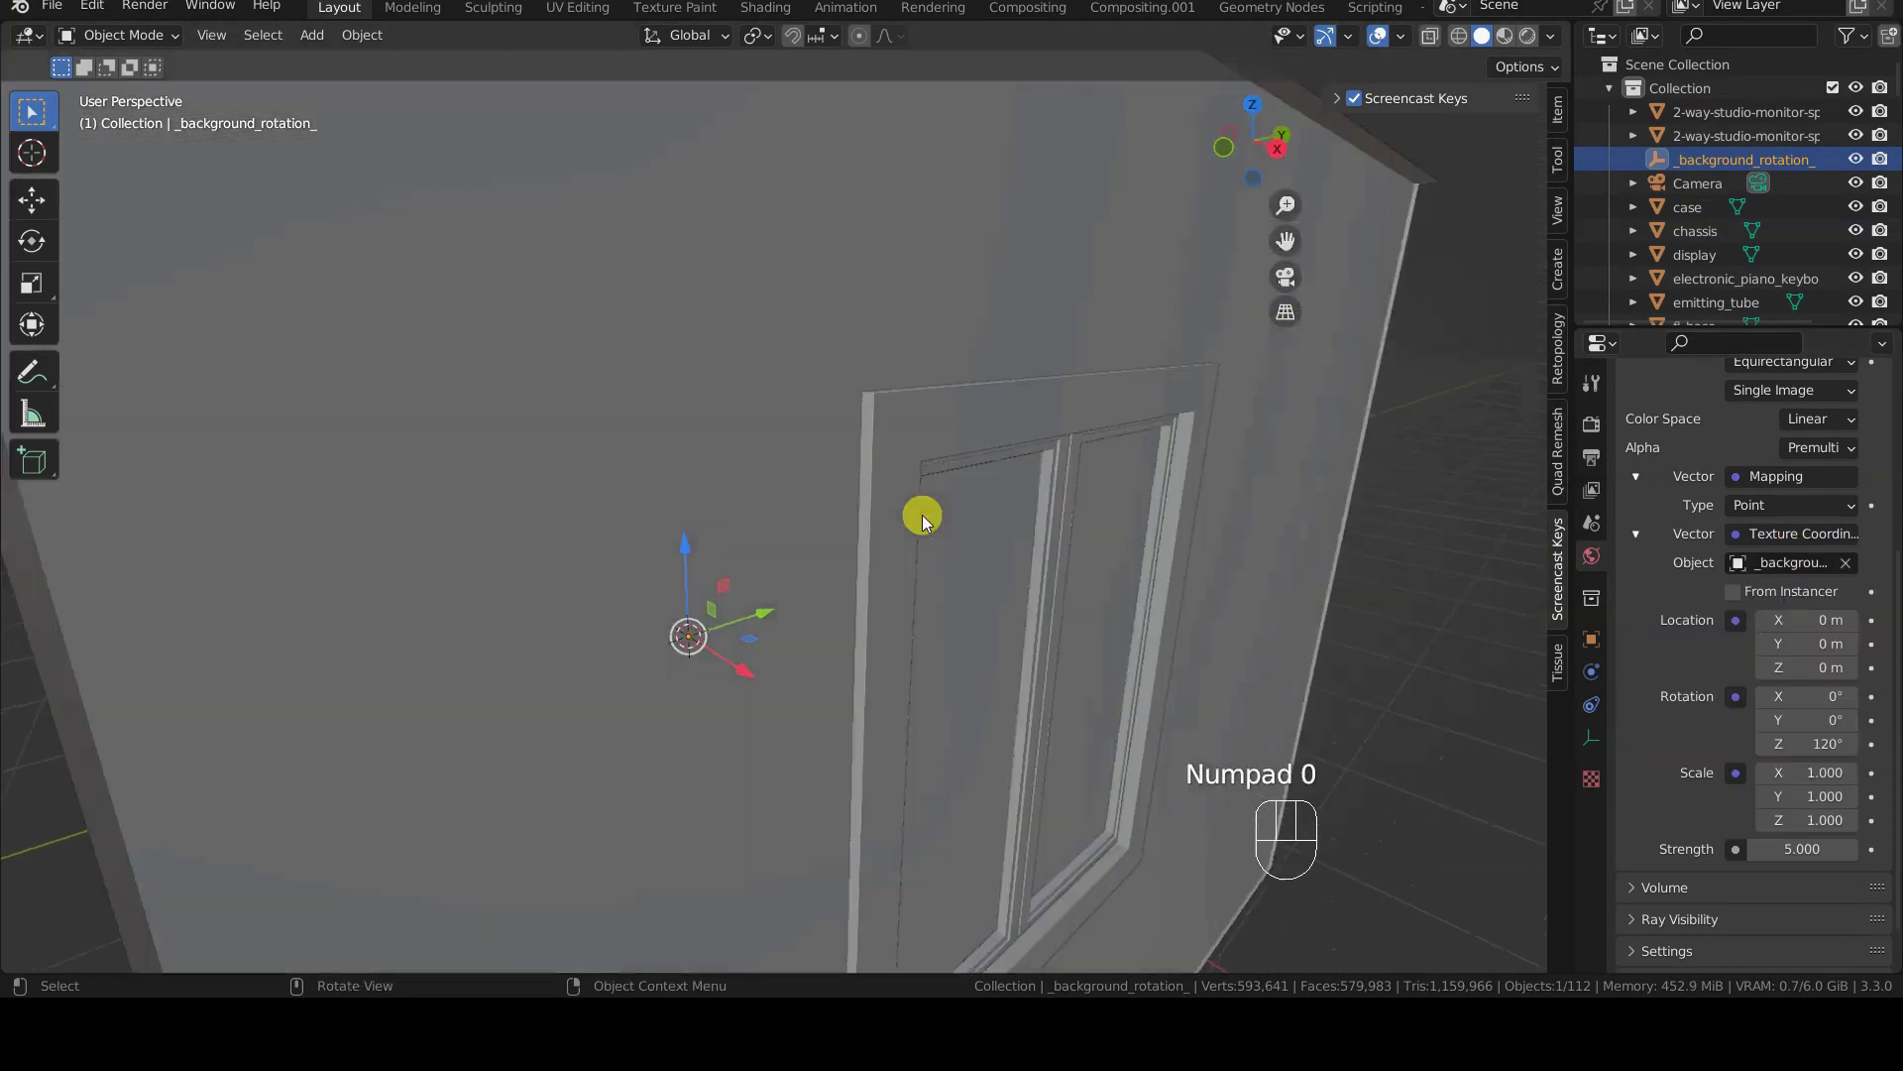
{"action": "key", "text": "z"}
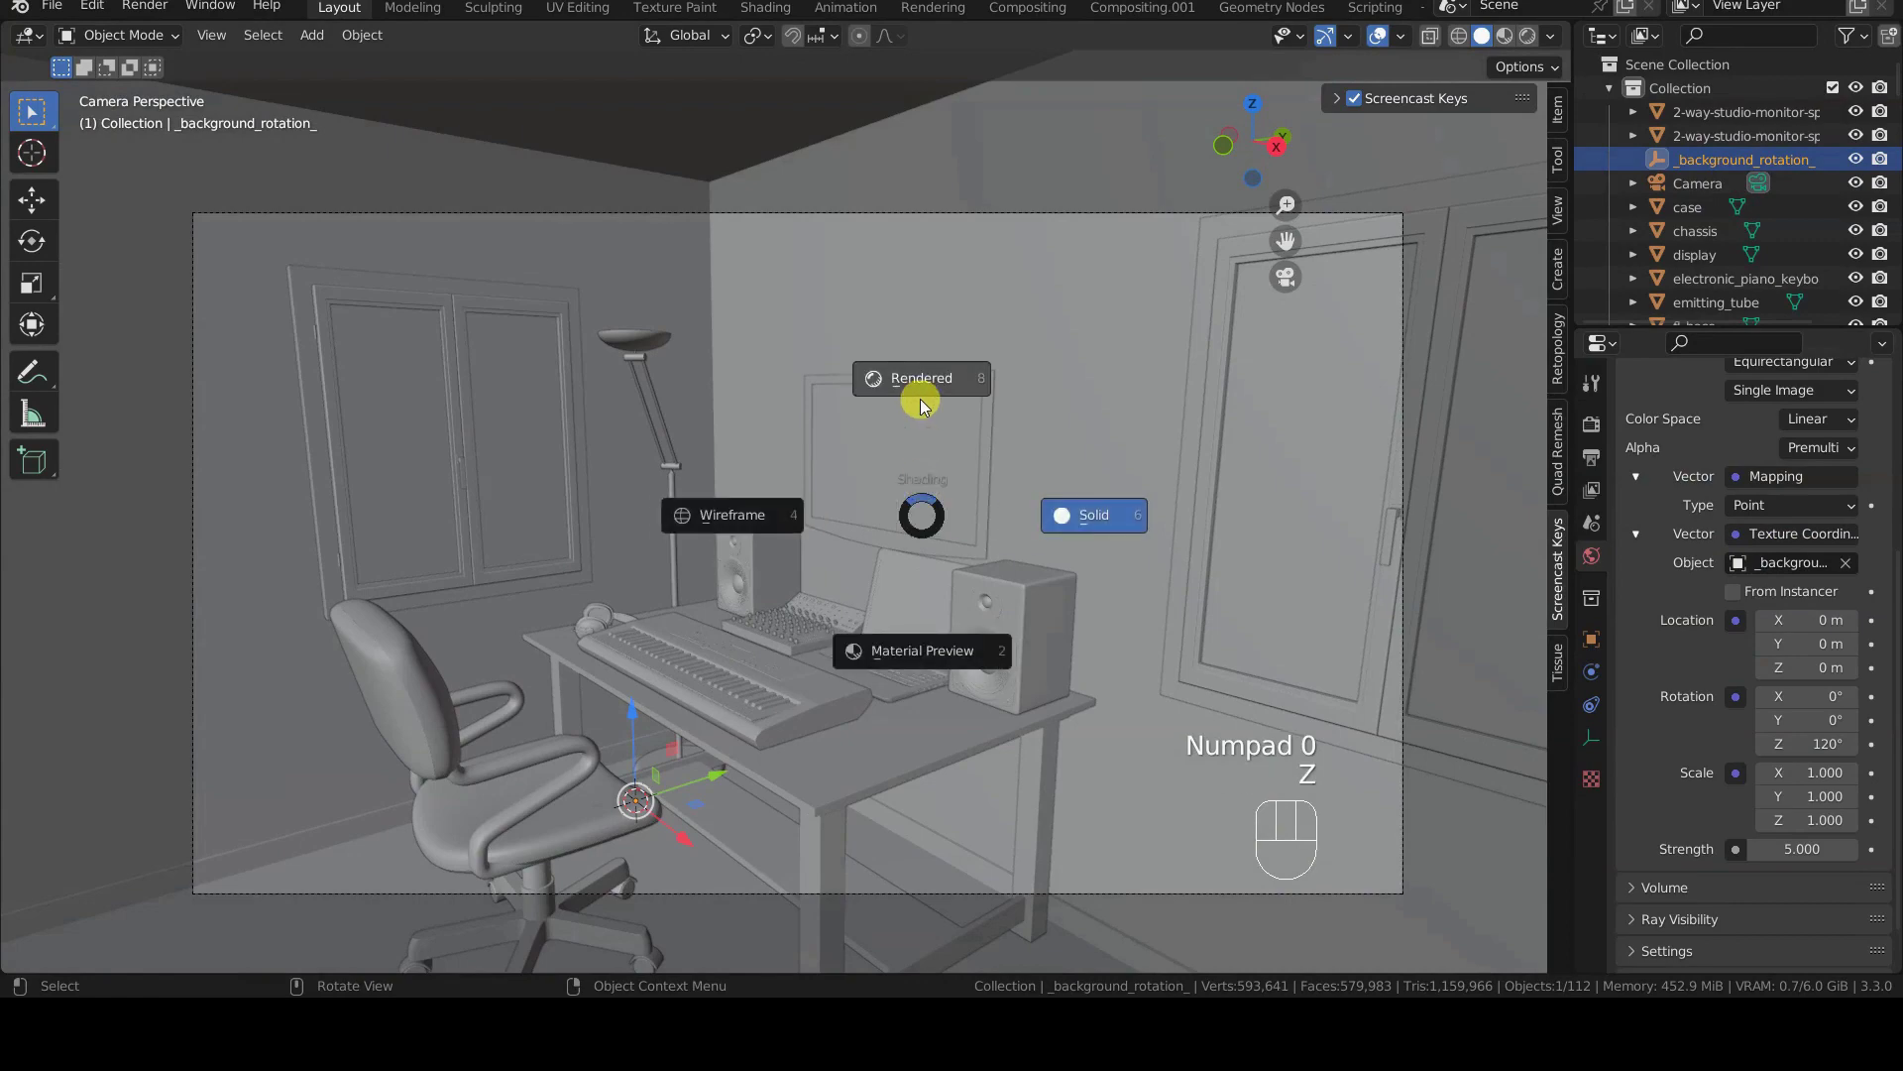
{"action": "left_click", "coordinate": [920, 398]}
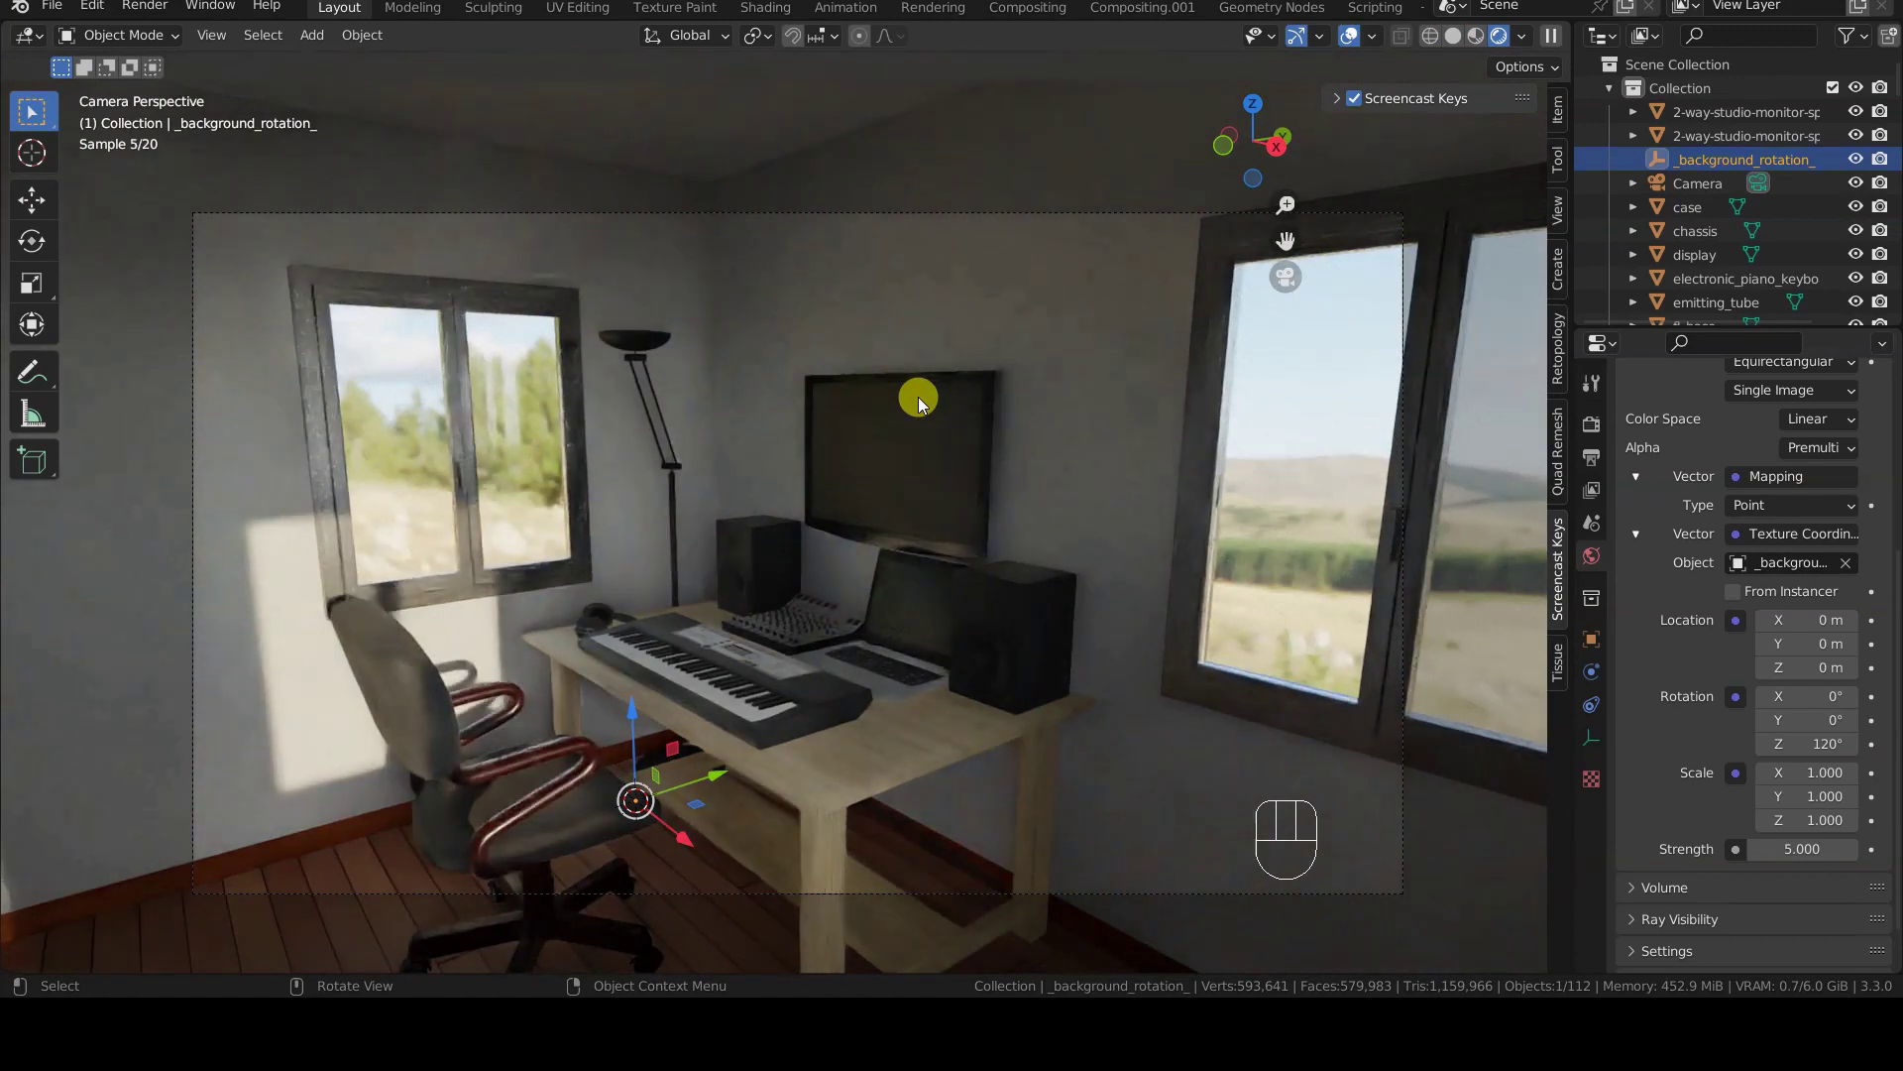
{"action": "key", "text": "n"}
{"action": "key", "text": "n"}
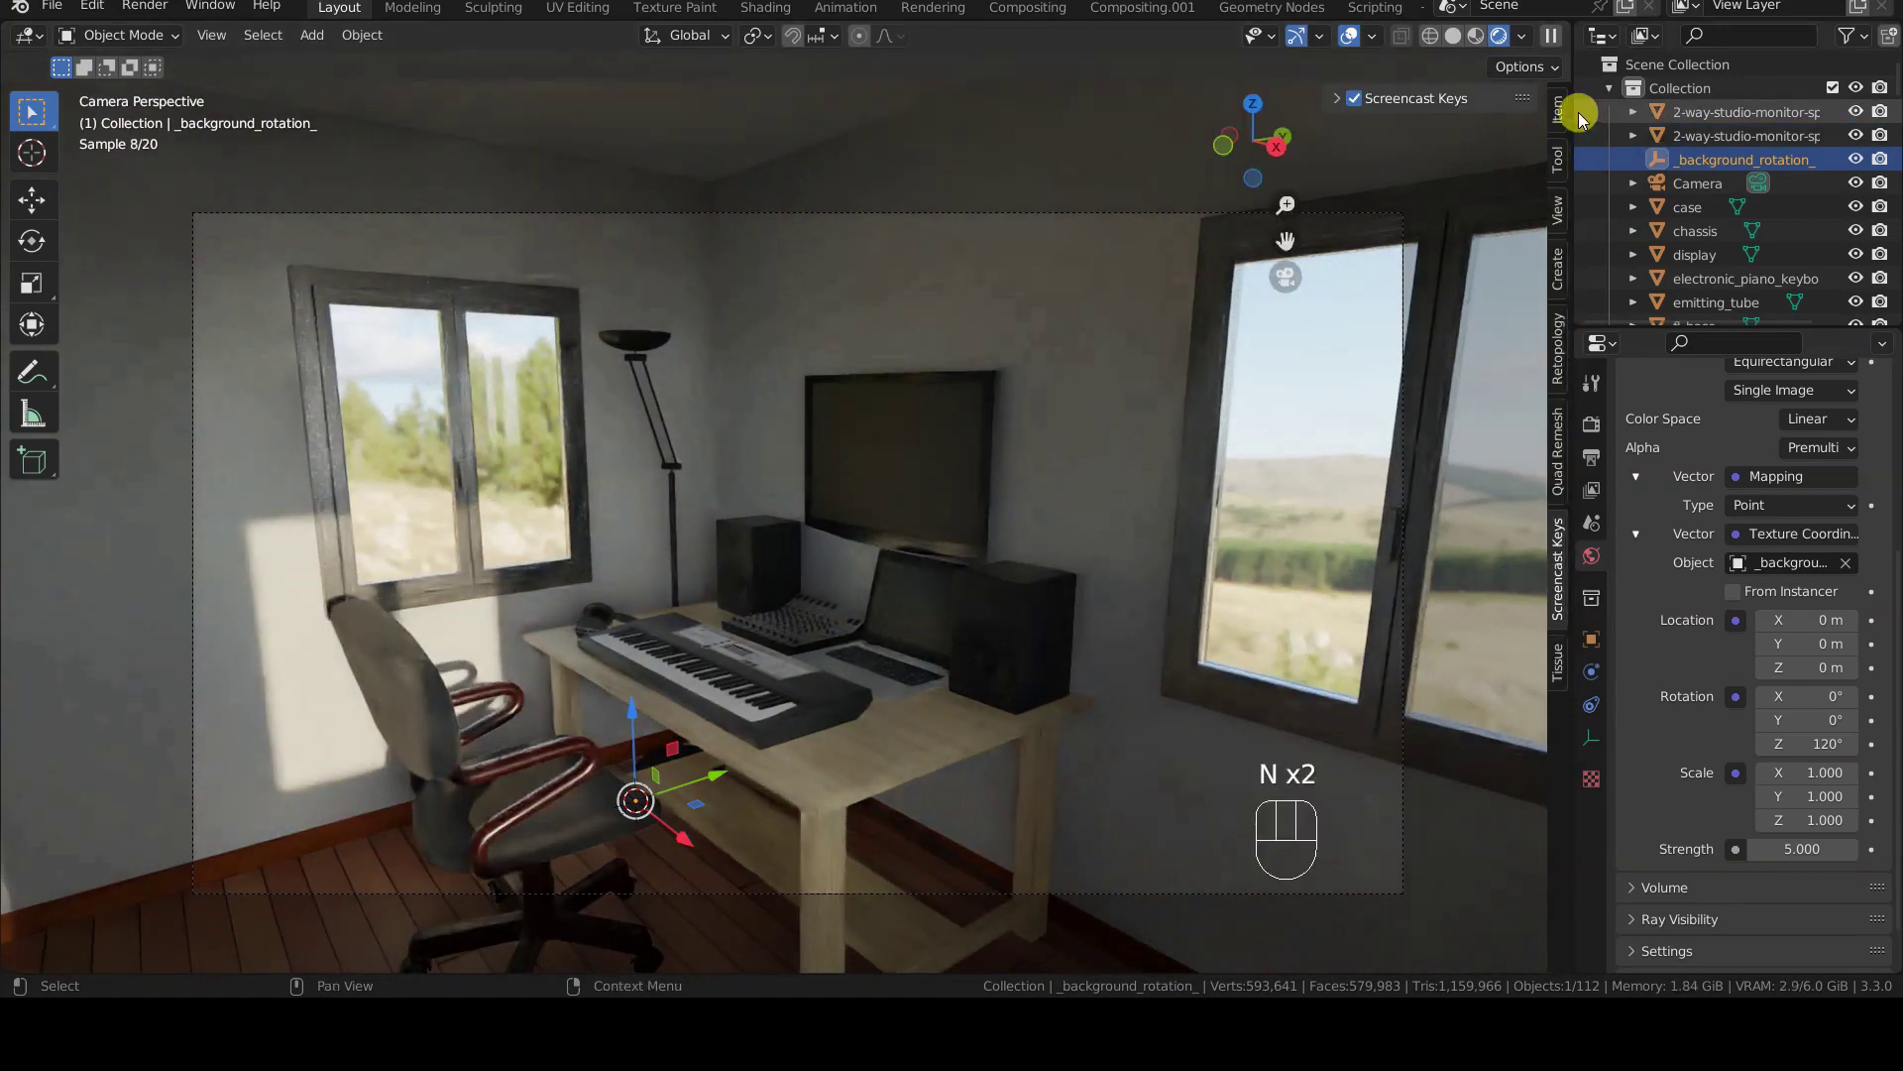
- Set the _background_rotation_ empty's Z rotation to 50°, then 120°
{"action": "left_click", "coordinate": [1599, 161]}
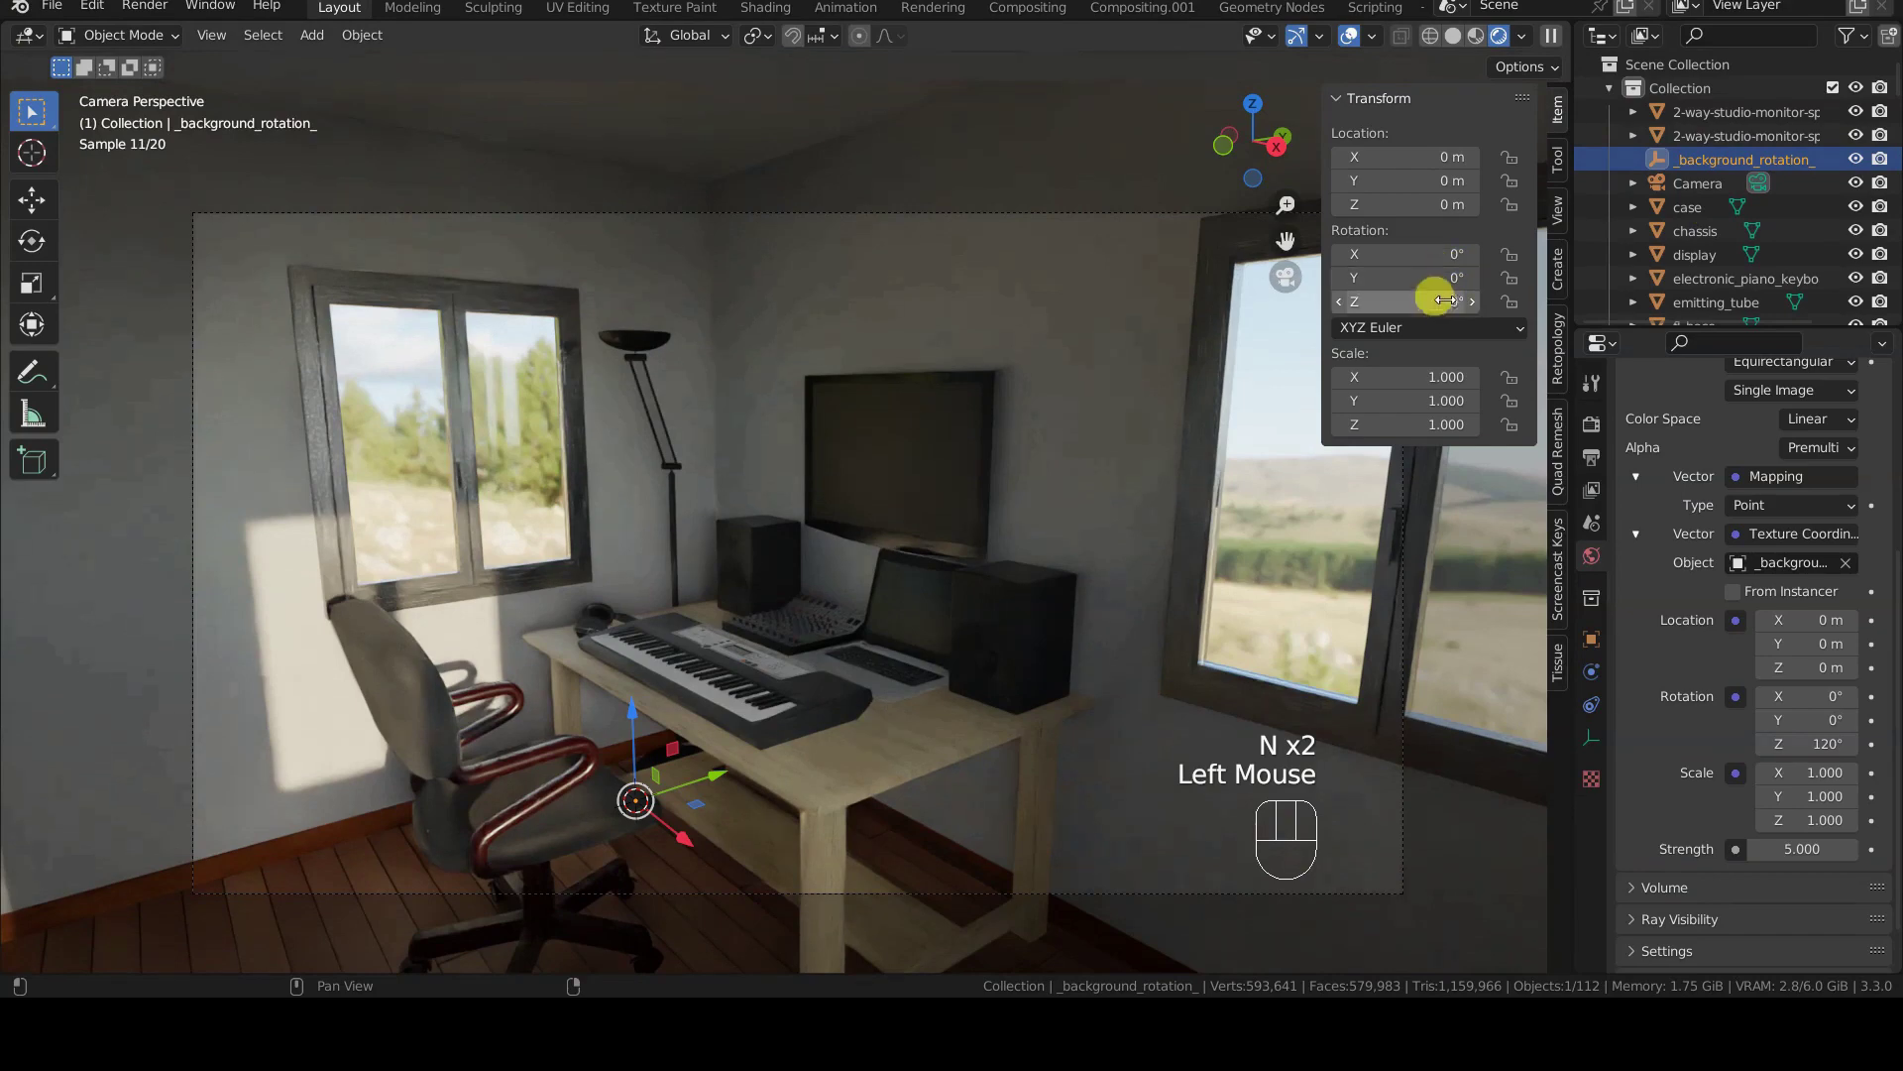
{"action": "double_click", "coordinate": [1434, 299]}
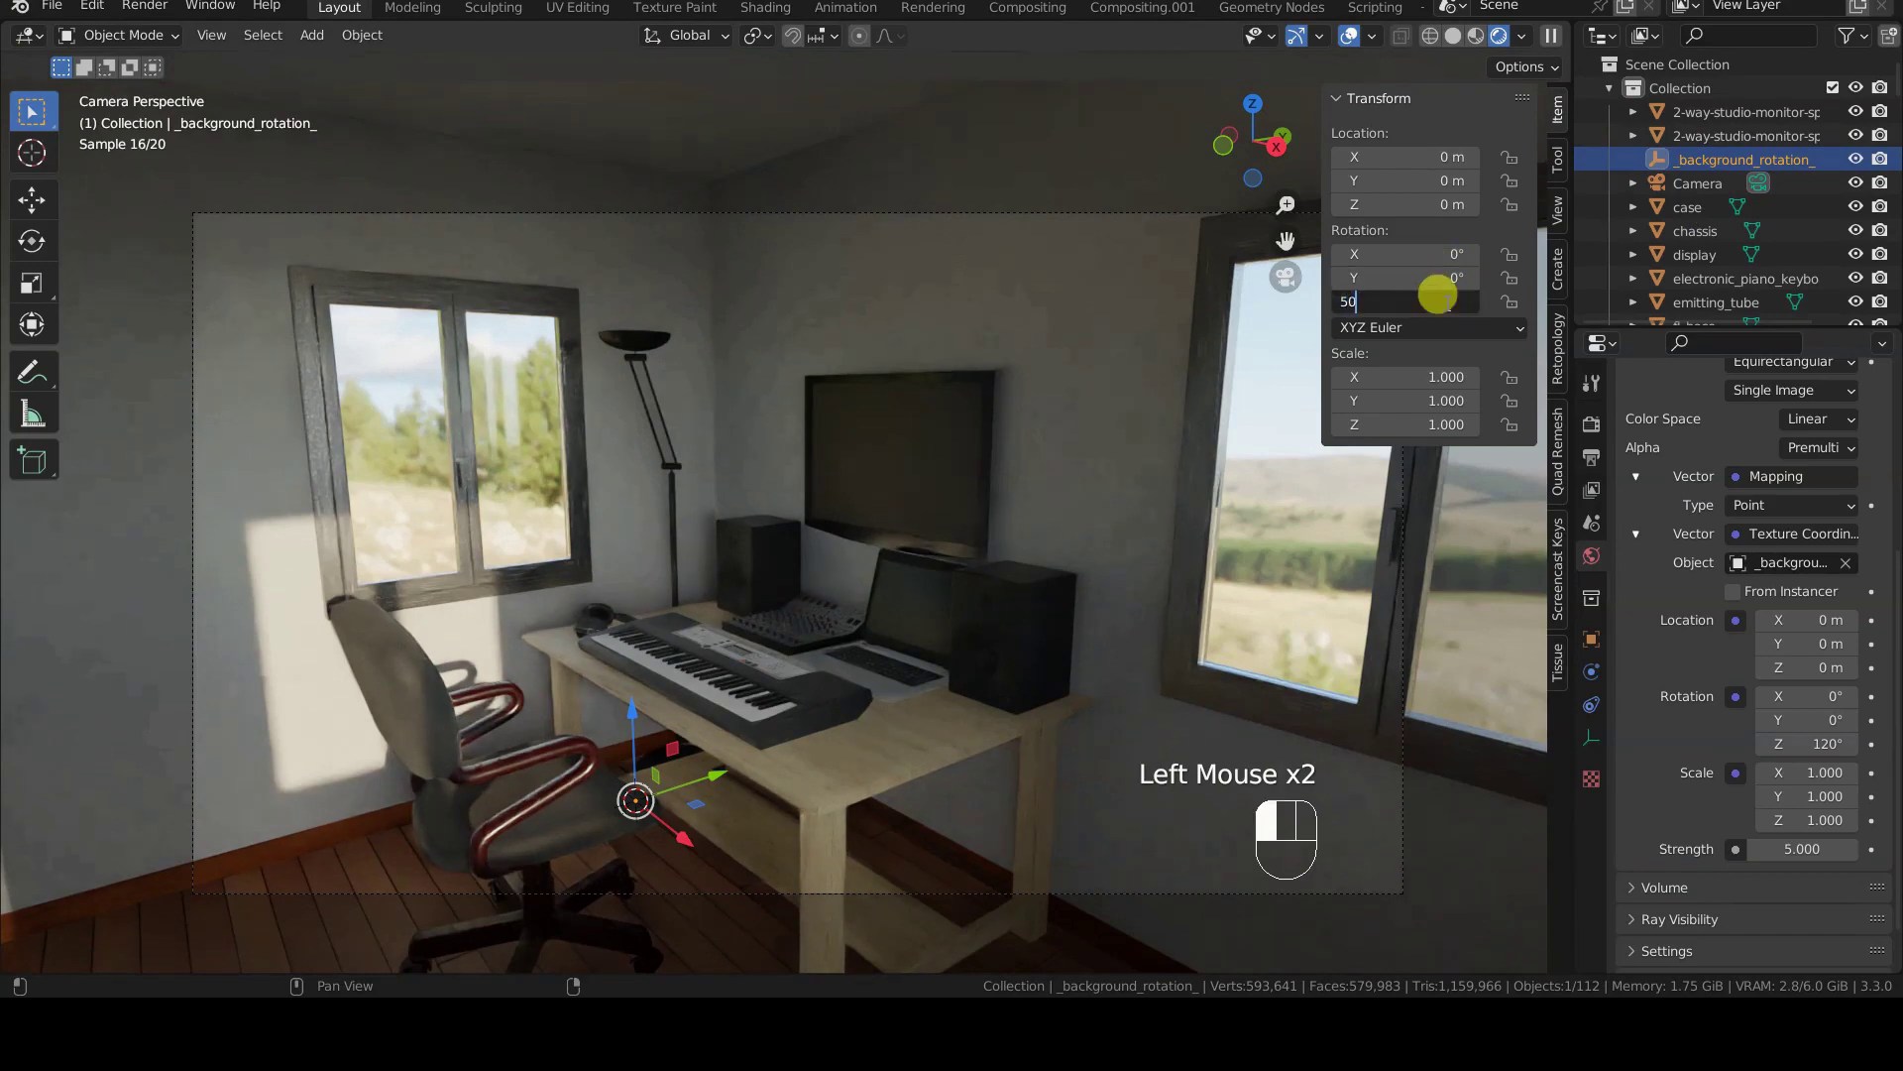
{"action": "key", "text": "Return"}
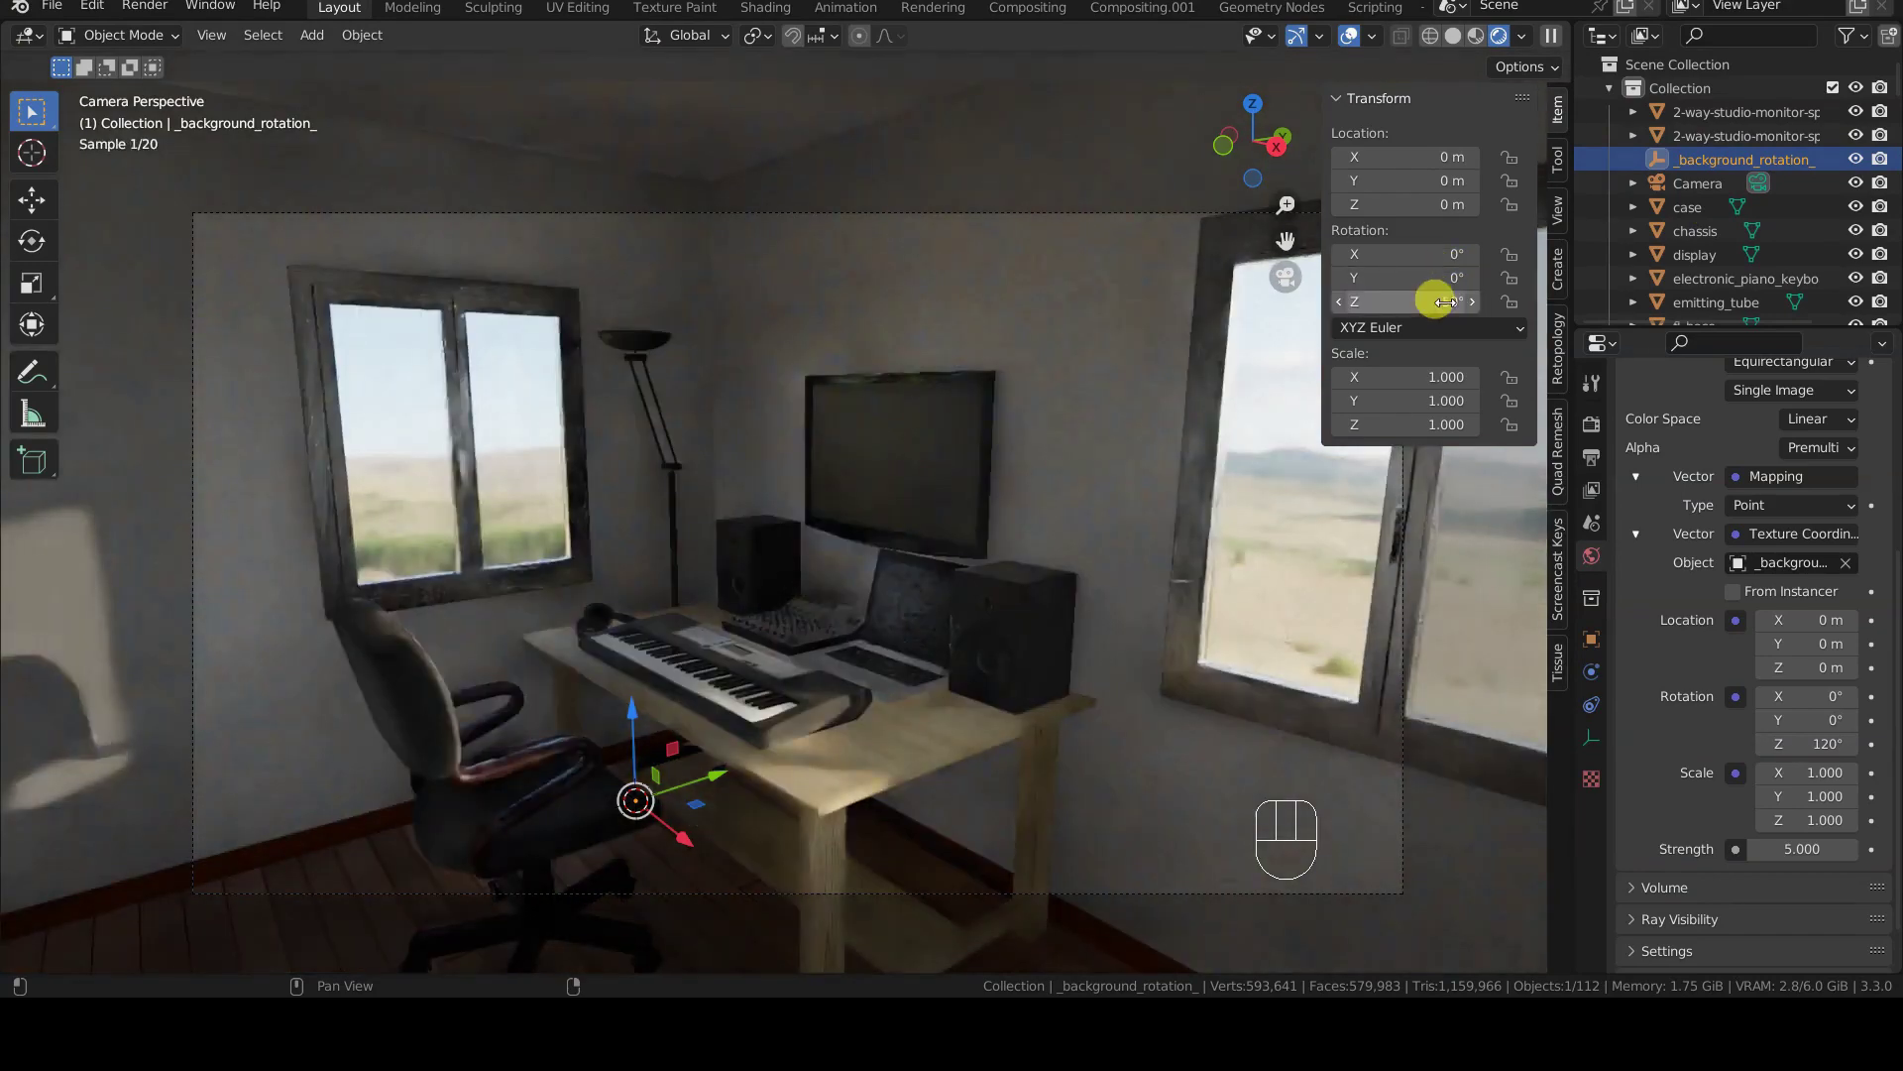
{"action": "left_click", "coordinate": [1435, 300]}
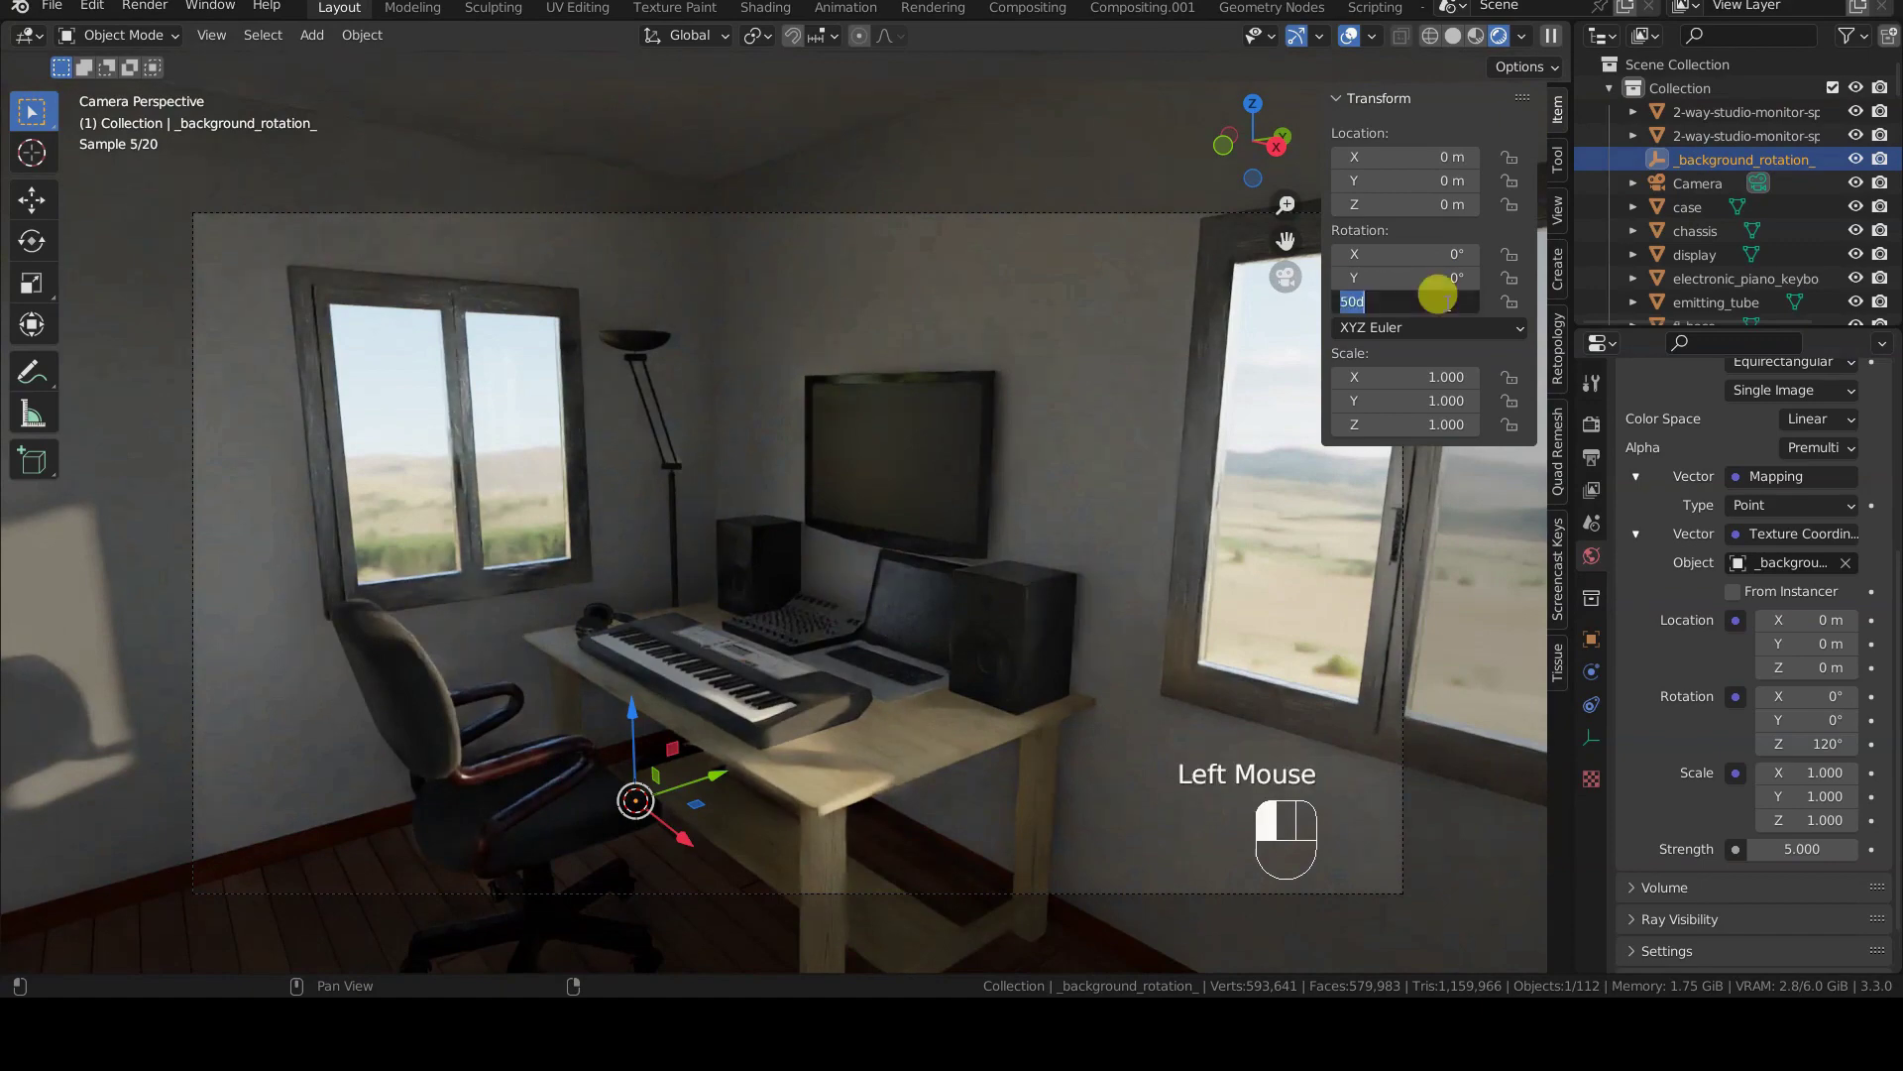
{"action": "type", "text": "120"}
{"action": "key", "text": "Return"}
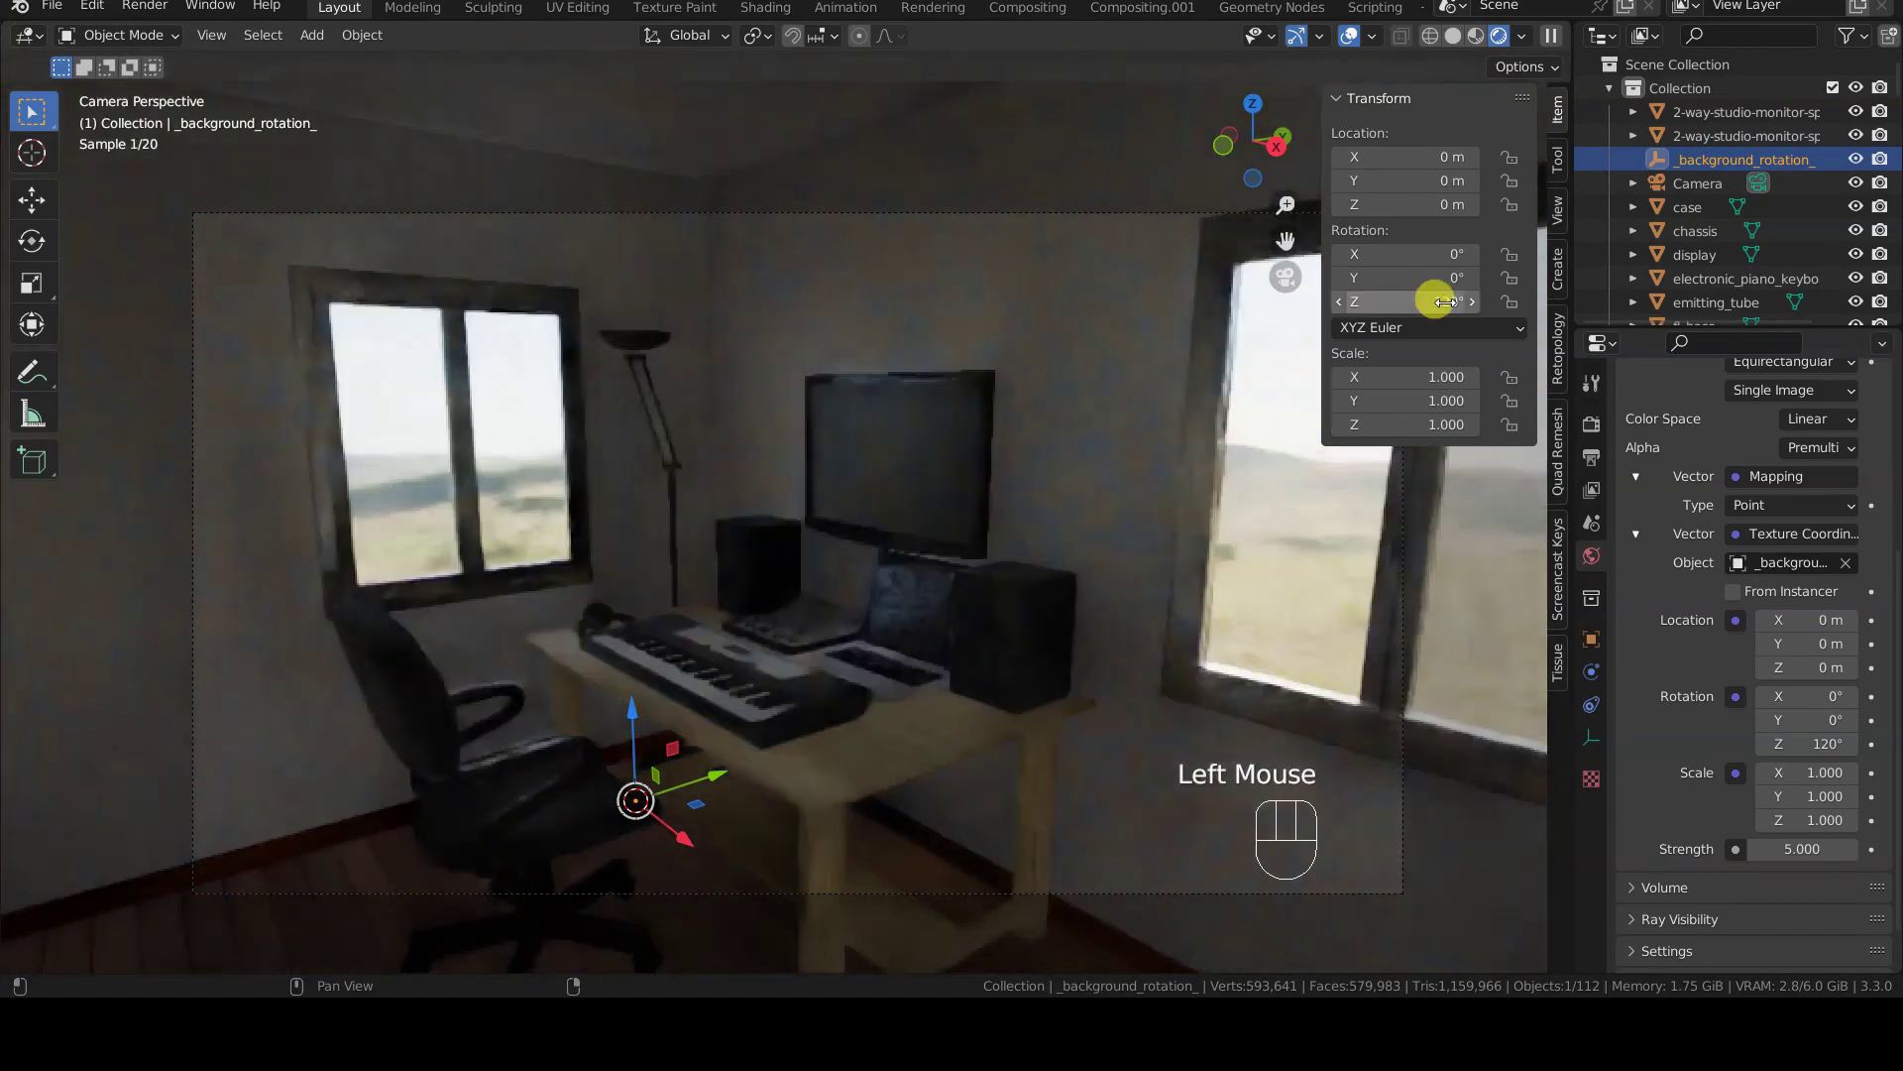
- Rotate the empty around global Z to 180°, then start rotating it further
{"action": "key", "text": "r"}
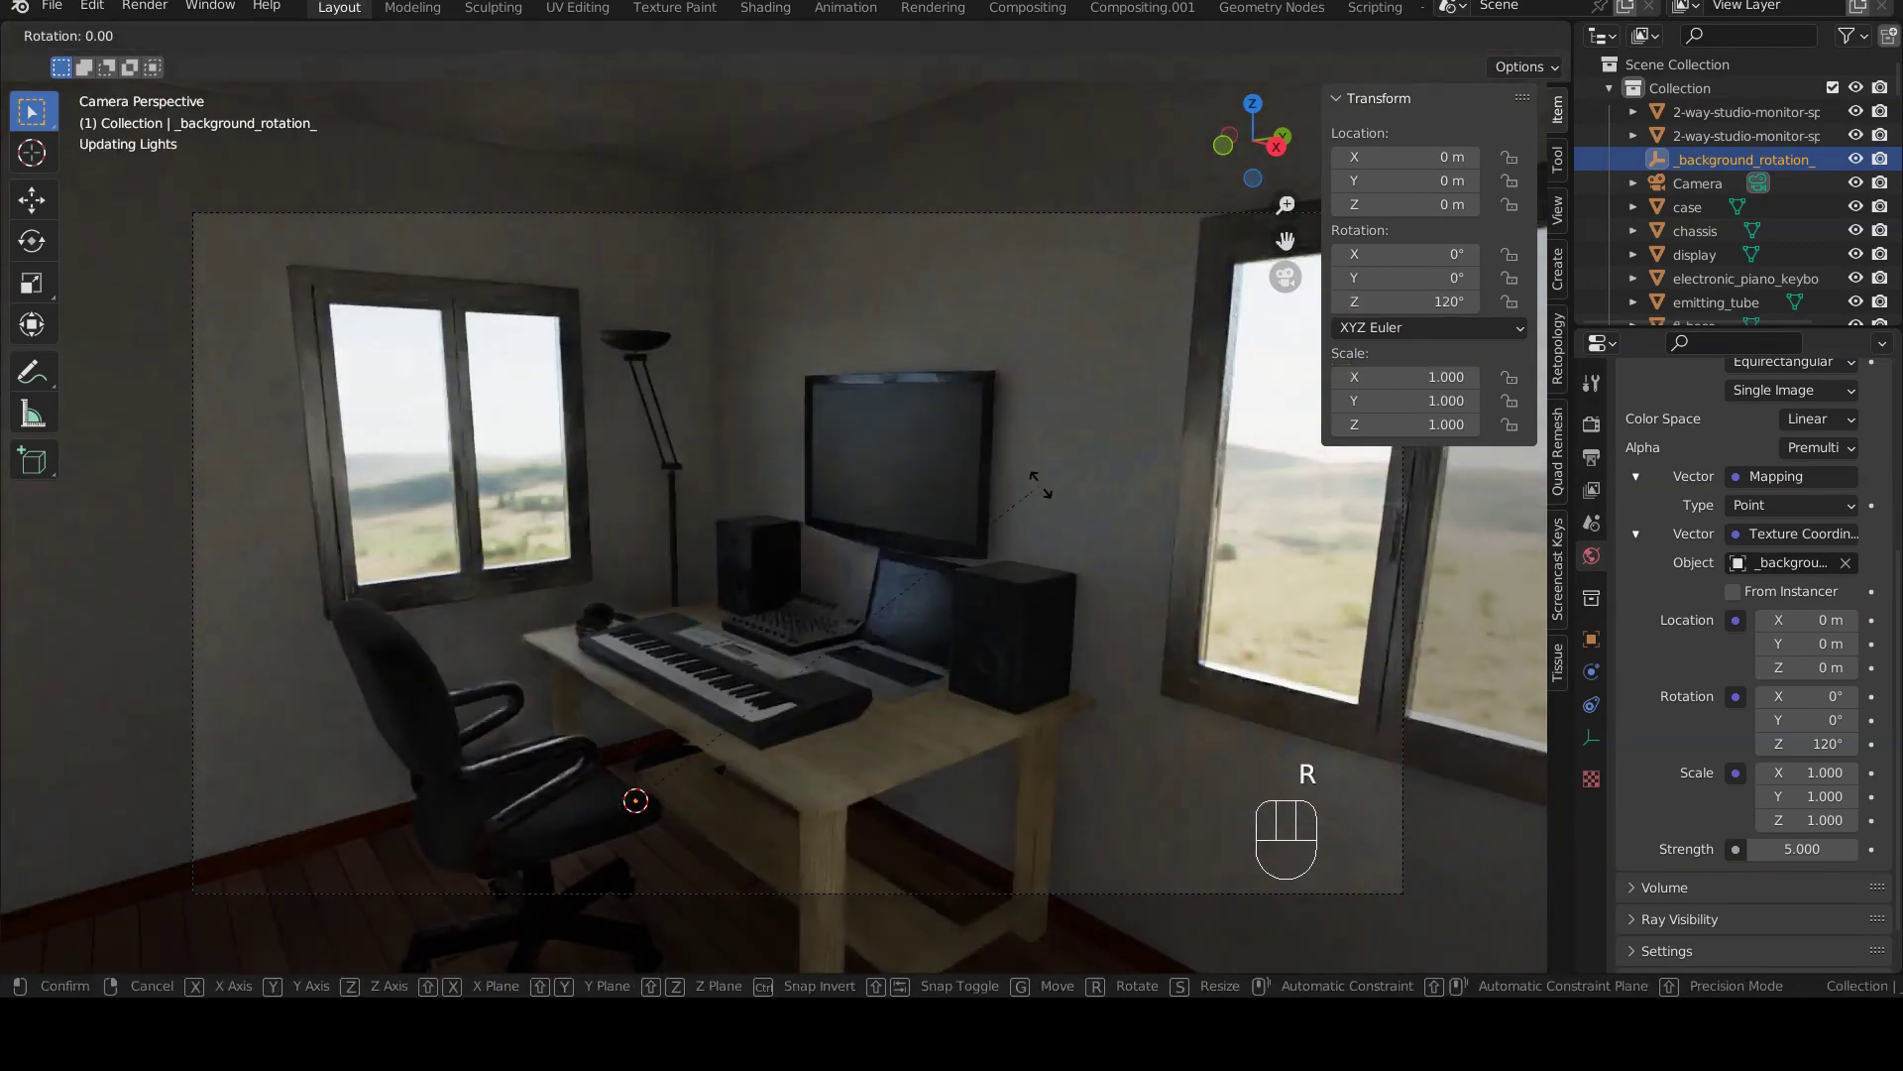
{"action": "key", "text": "z"}
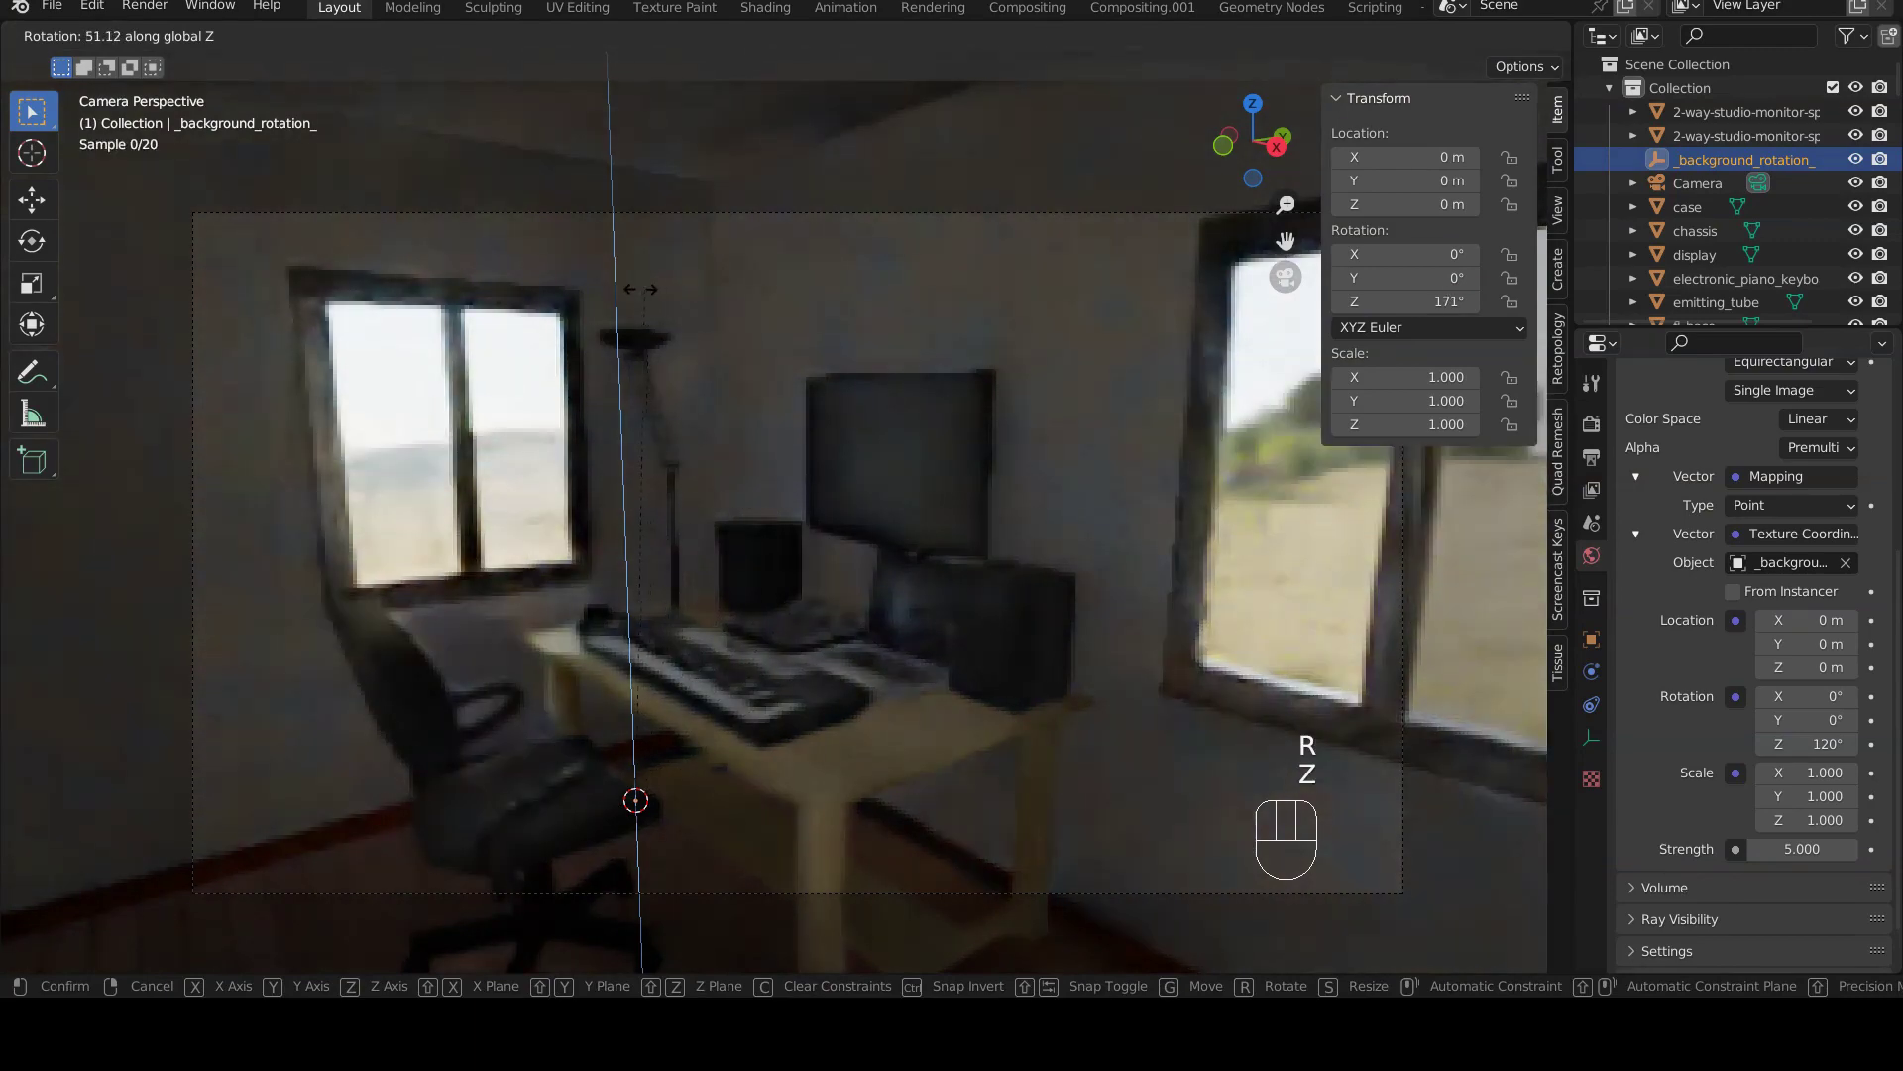
{"action": "left_click", "coordinate": [562, 292]}
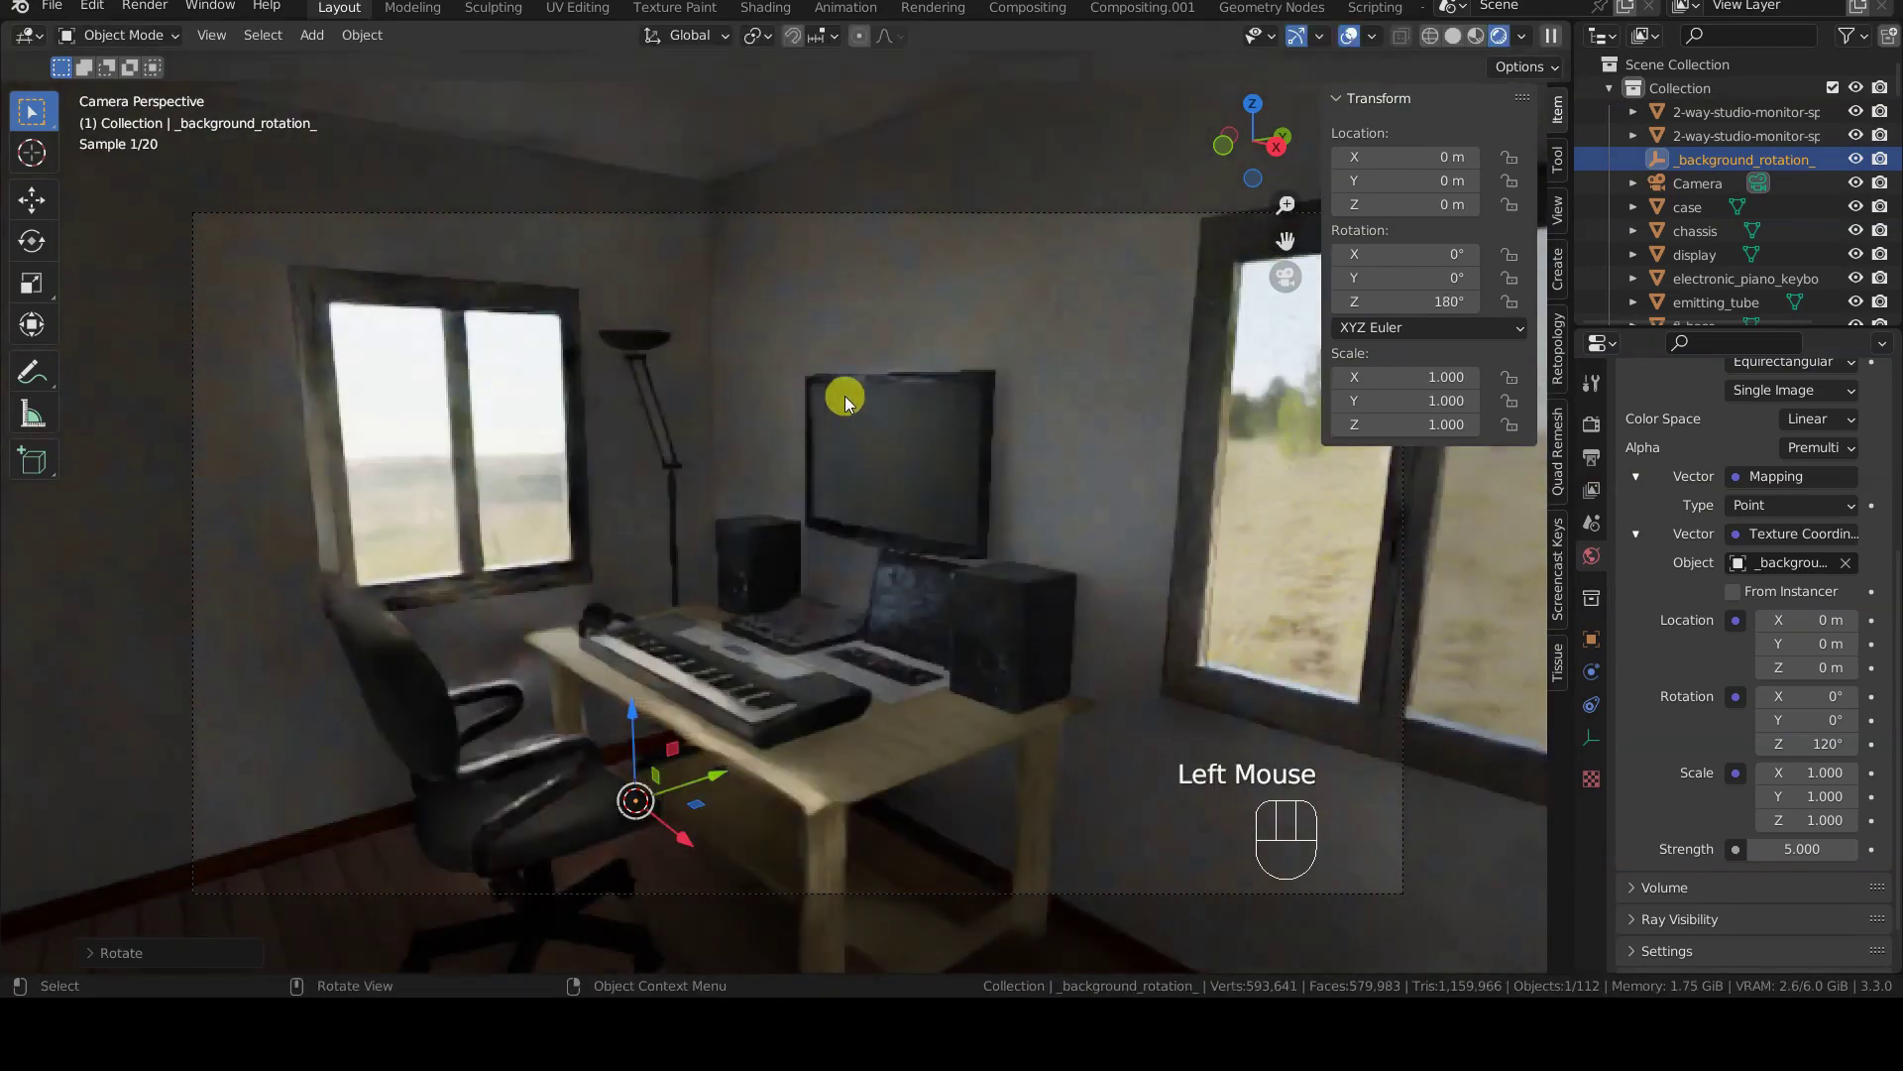
{"action": "key", "text": "r"}
{"action": "key", "text": "z"}
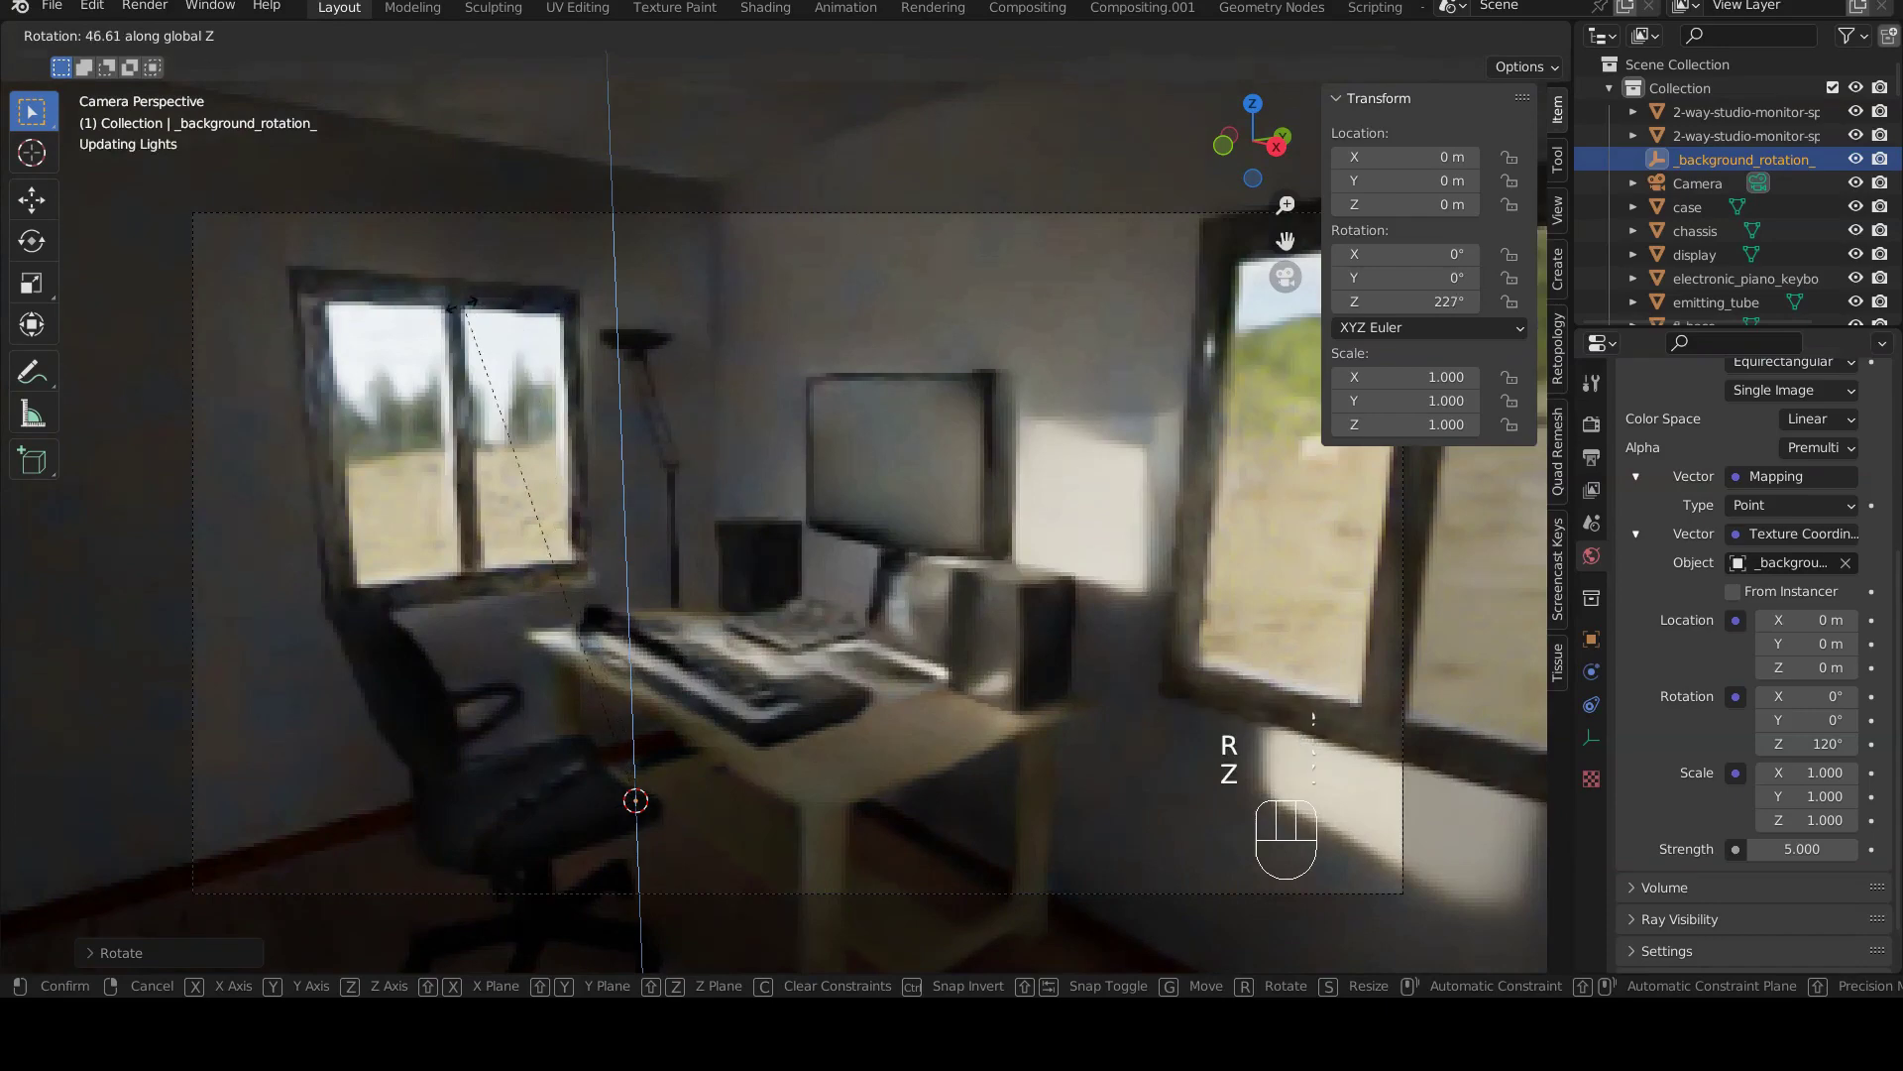
- Confirm the empty's rotation near 251° and fine-tune Rotation Z to about 250°
{"action": "left_click", "coordinate": [211, 347]}
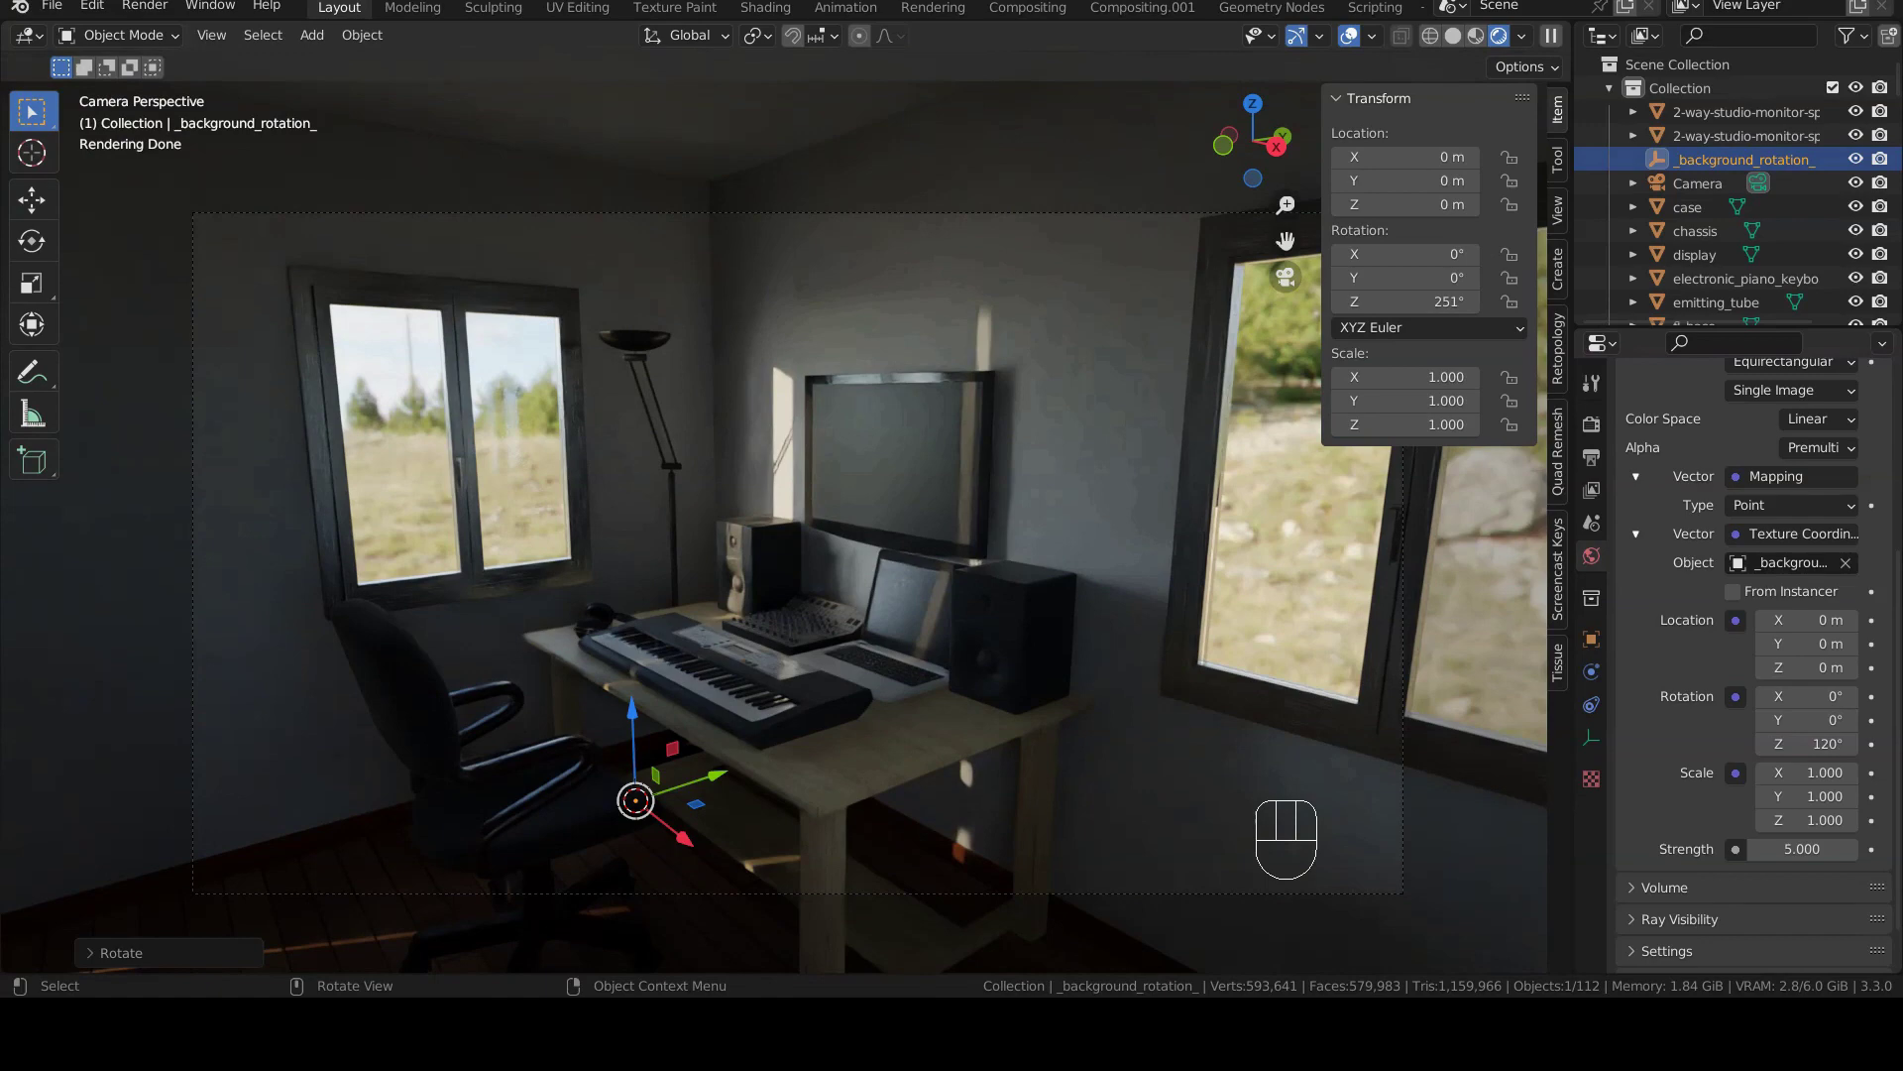
{"action": "left_click_drag", "start_coordinate": [1416, 298], "coordinate": [1428, 299]}
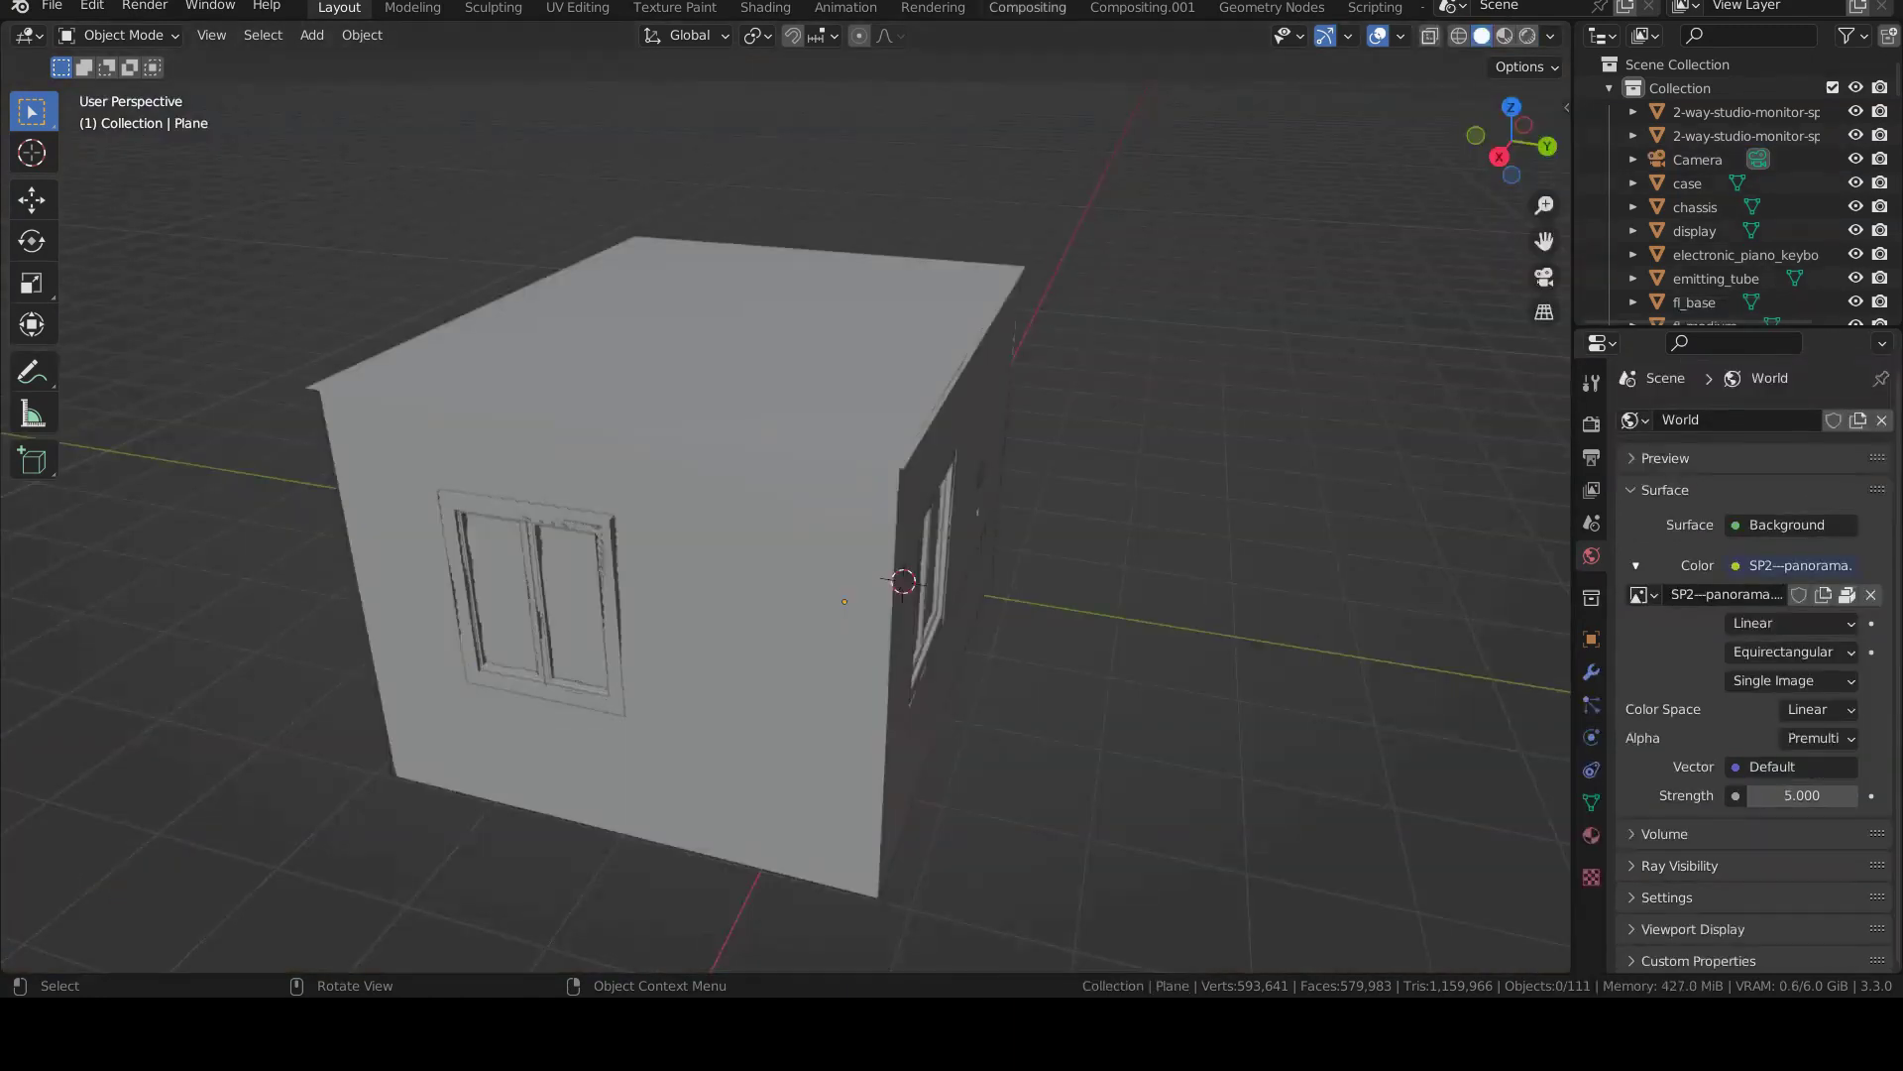
- Add a plain empty at the world origin and name it _JOKE_
{"action": "key", "text": "shift+s"}
{"action": "left_click", "coordinate": [1070, 619]}
{"action": "key", "text": "shift+a"}
{"action": "mouse_move", "coordinate": [1172, 561]}
{"action": "left_click", "coordinate": [1281, 582]}
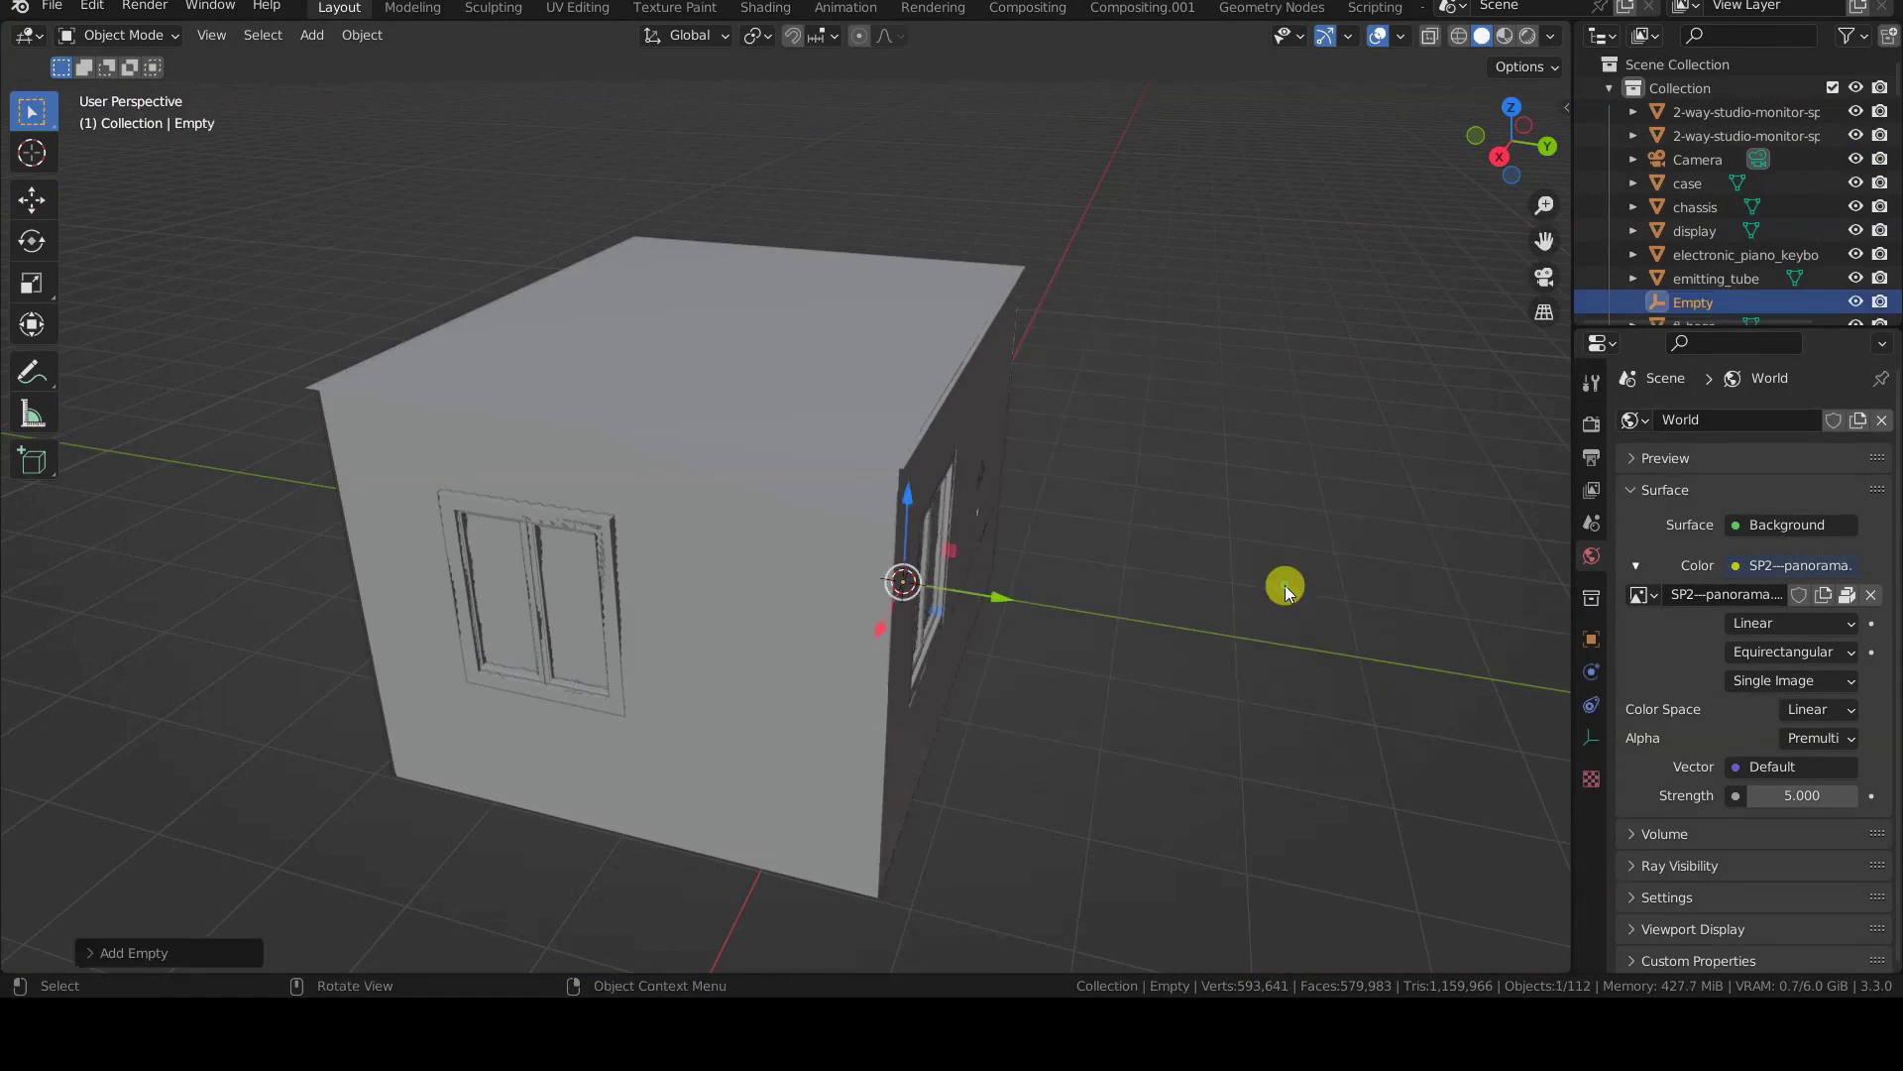
{"action": "double_click", "coordinate": [1682, 299]}
{"action": "type", "text": "_JOKE_"}
{"action": "key", "text": "Return"}
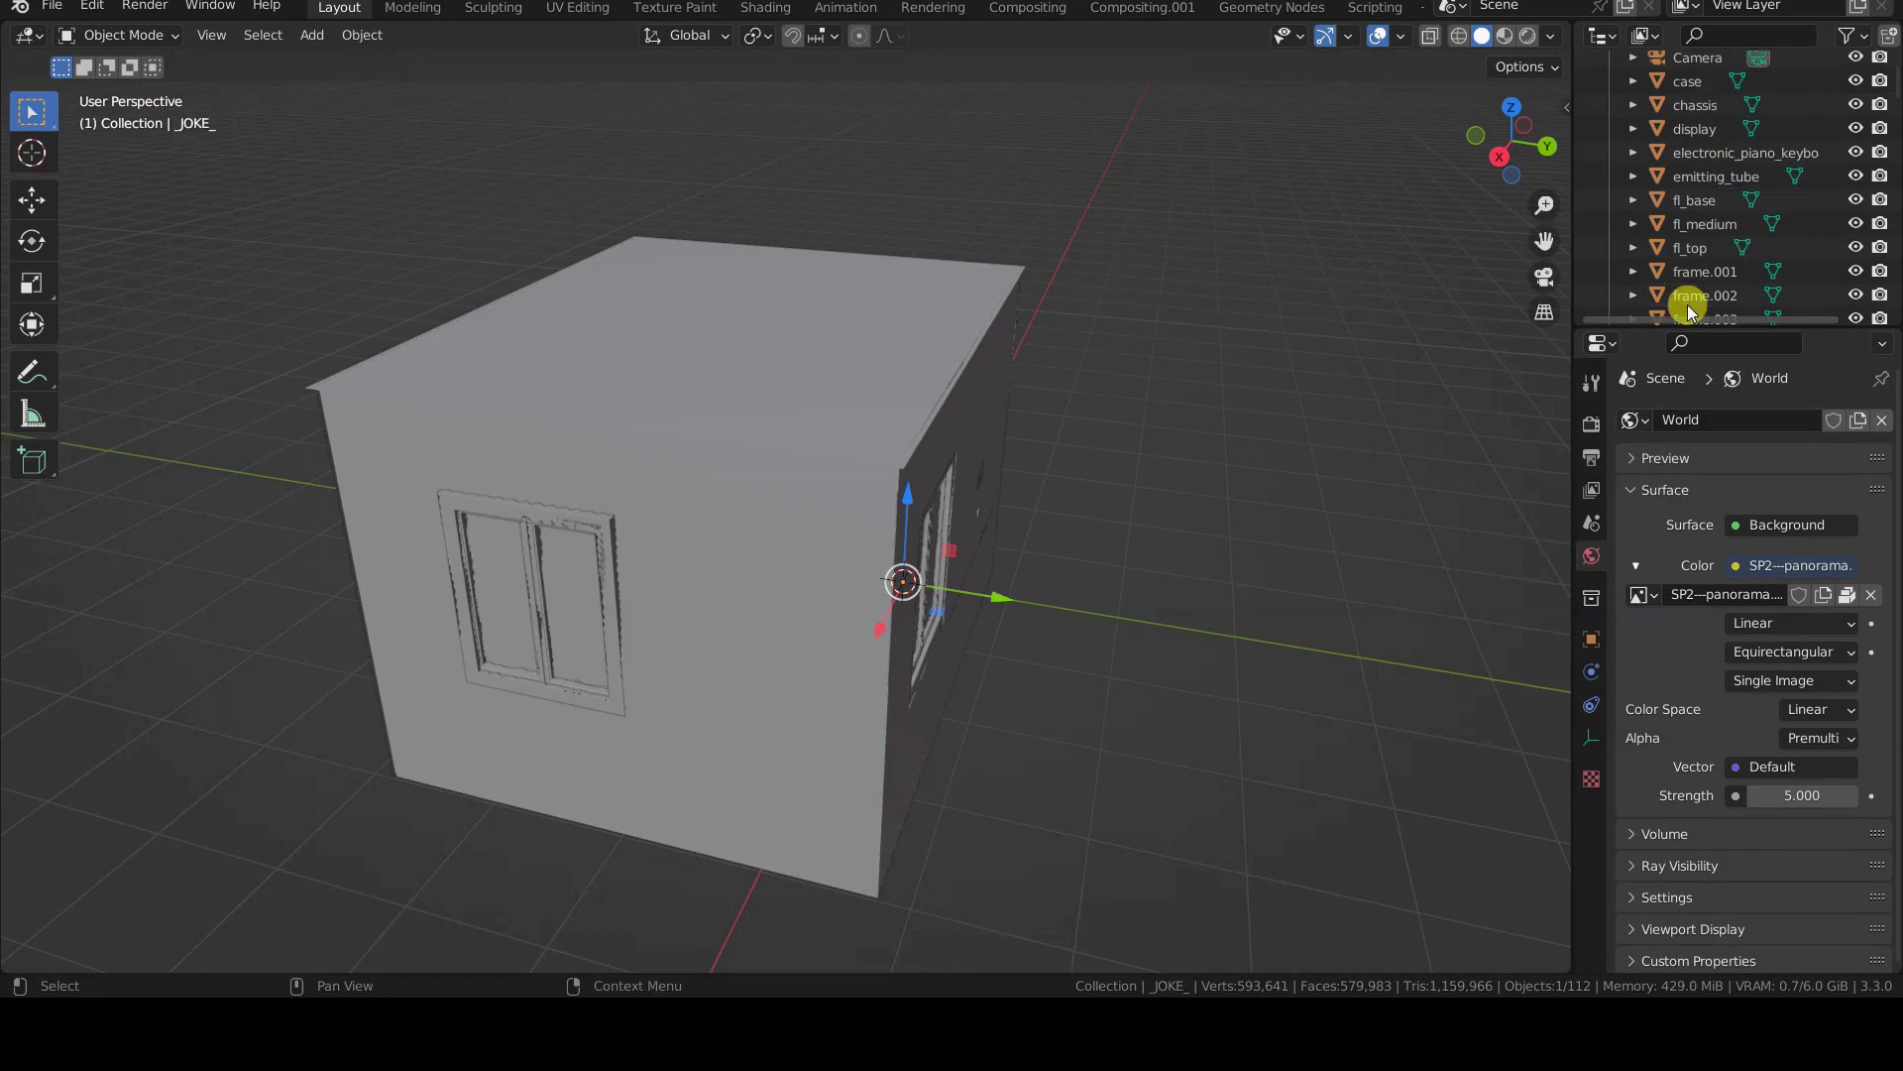
- Parent every other scene object to _JOKE_ as Object, working in wireframe
{"action": "scroll", "coordinate": [1695, 293], "scroll_direction": "up", "scroll_amount": 4}
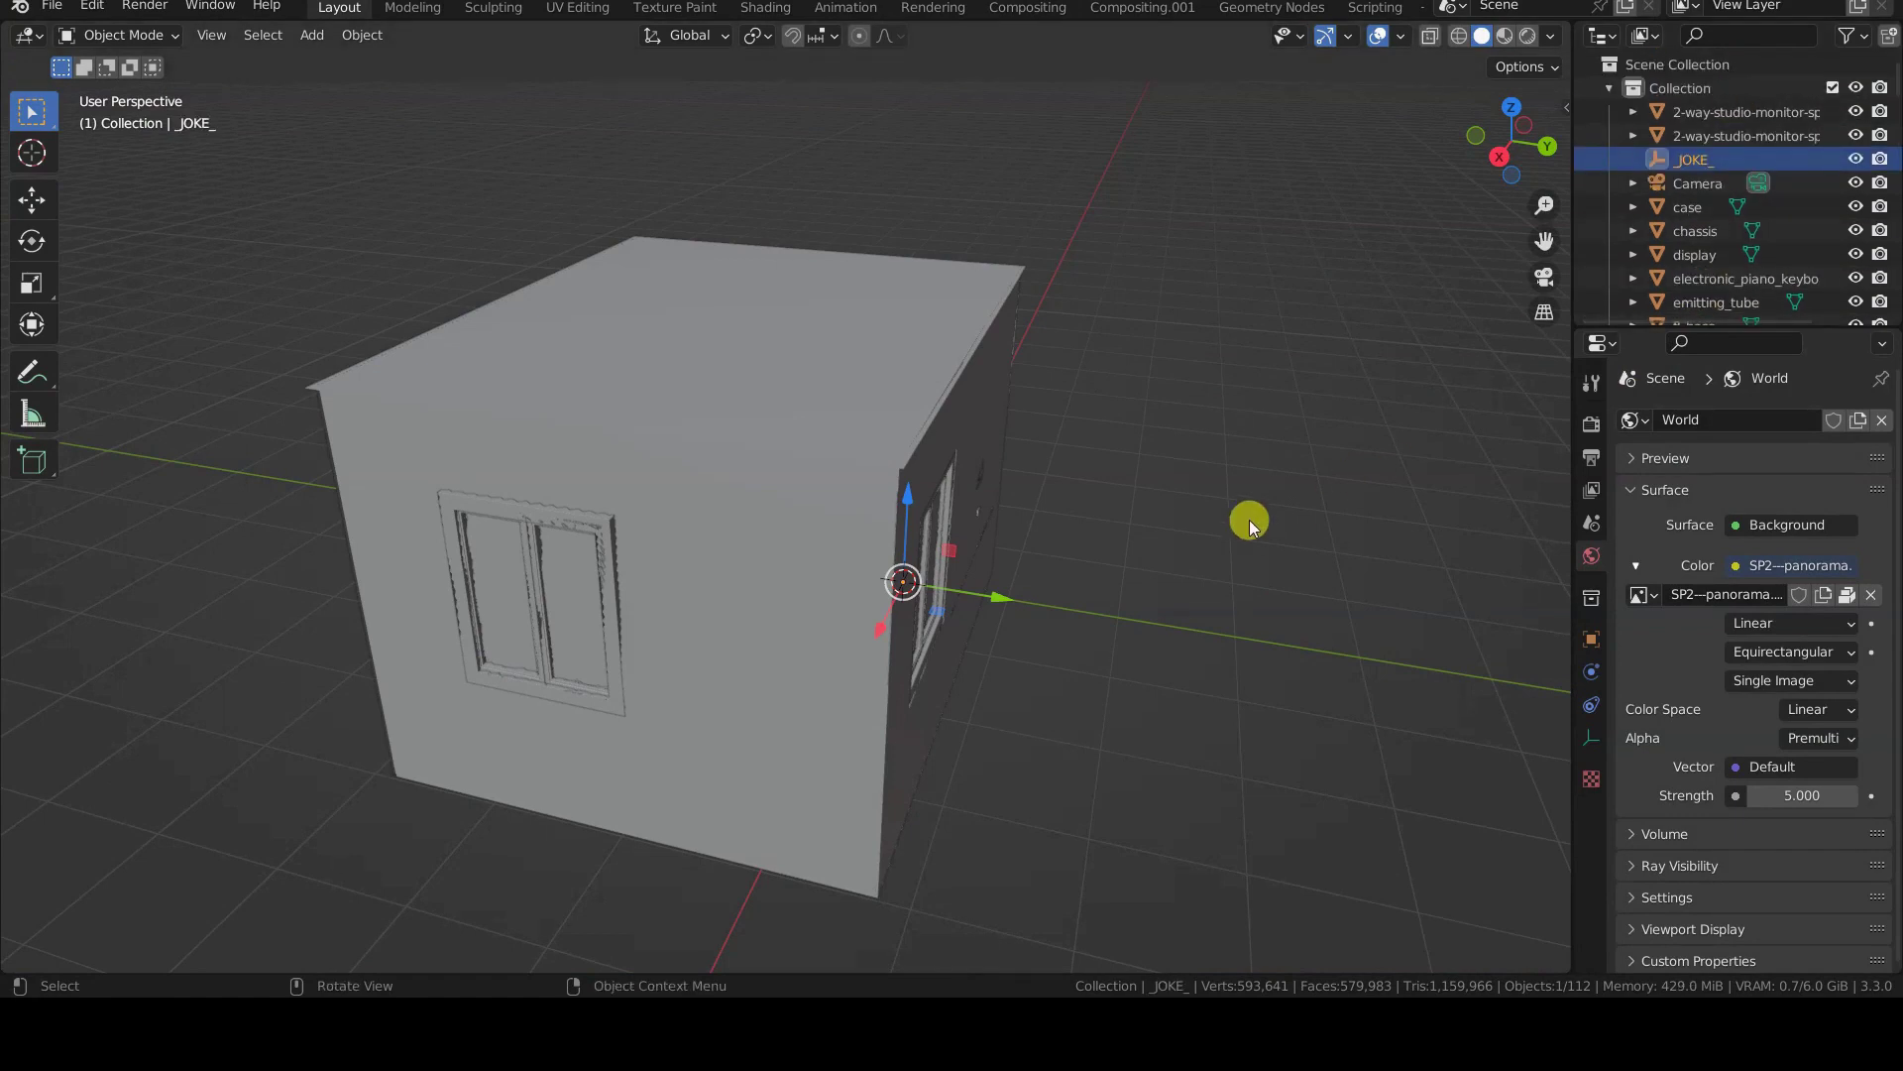
{"action": "key", "text": "ctrl+i"}
{"action": "key", "text": "z"}
{"action": "left_click", "coordinate": [1044, 583]}
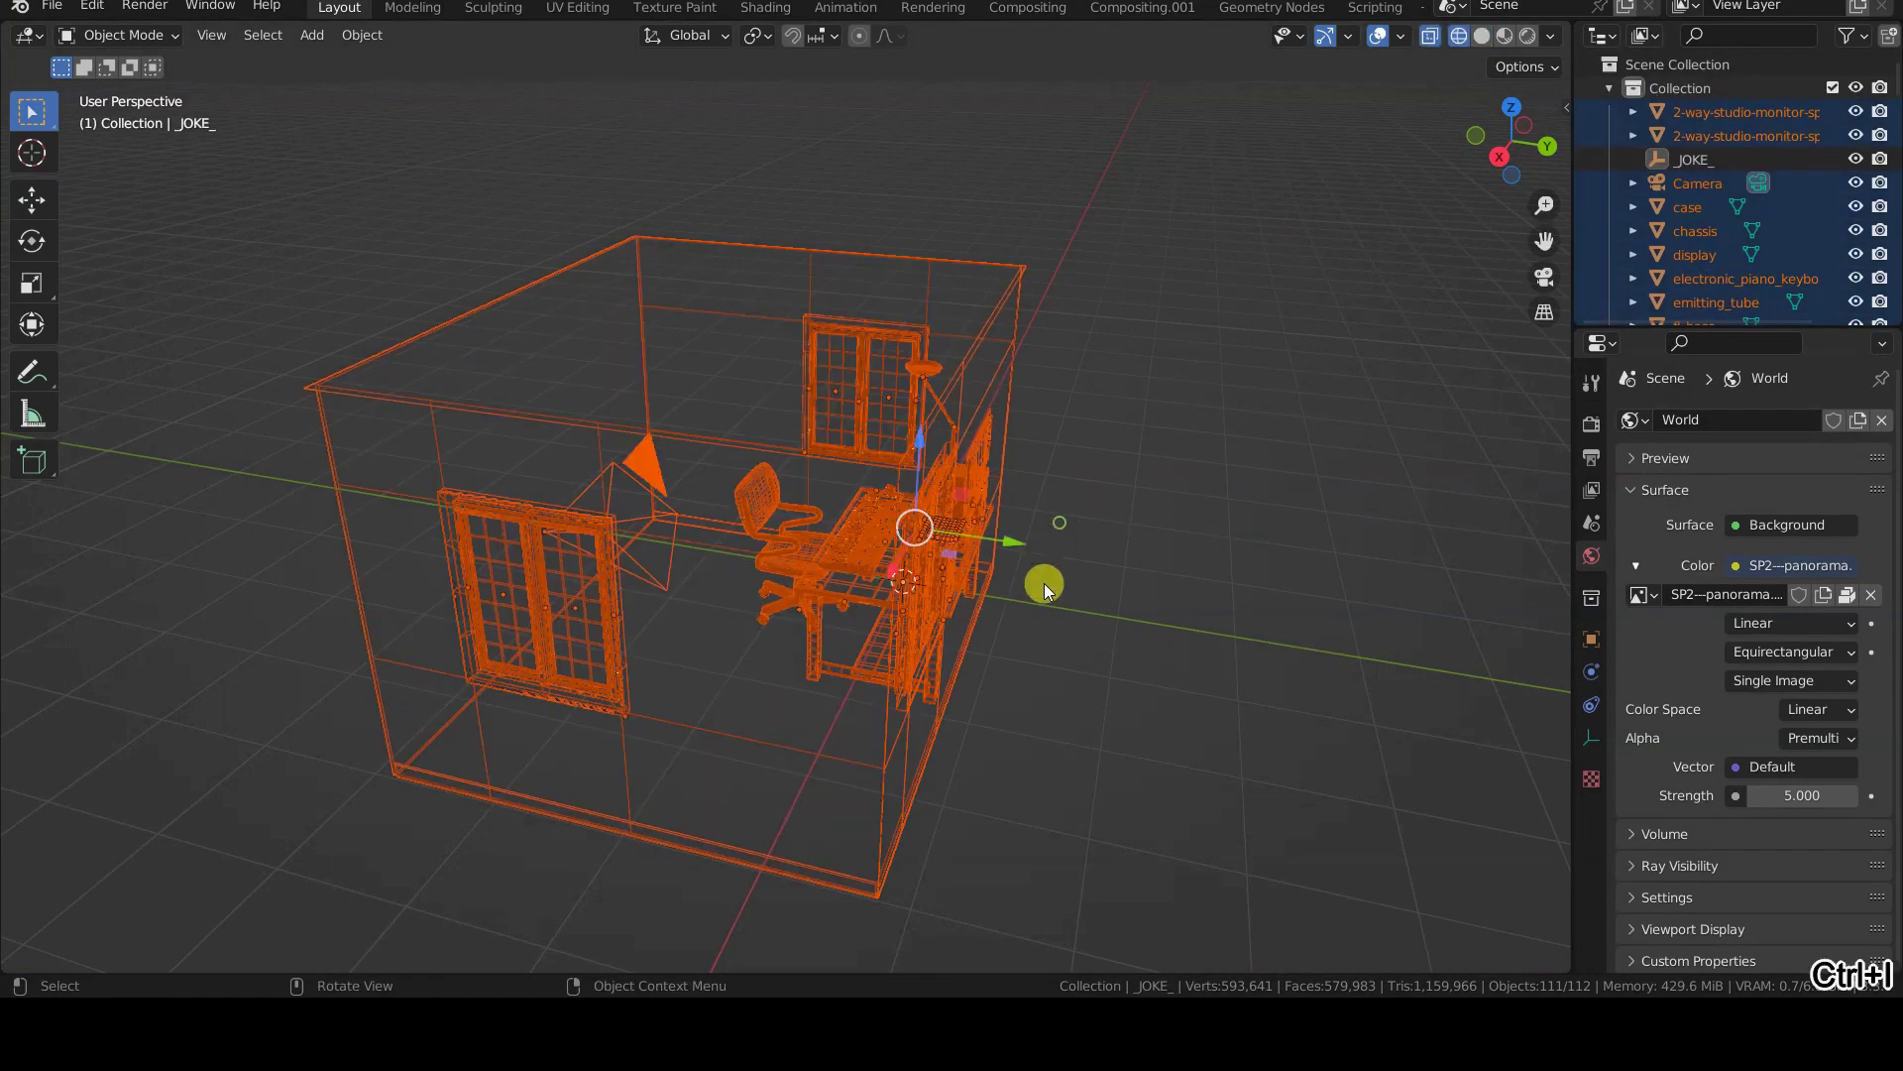
{"action": "left_click", "coordinate": [1698, 159], "text": "ctrl"}
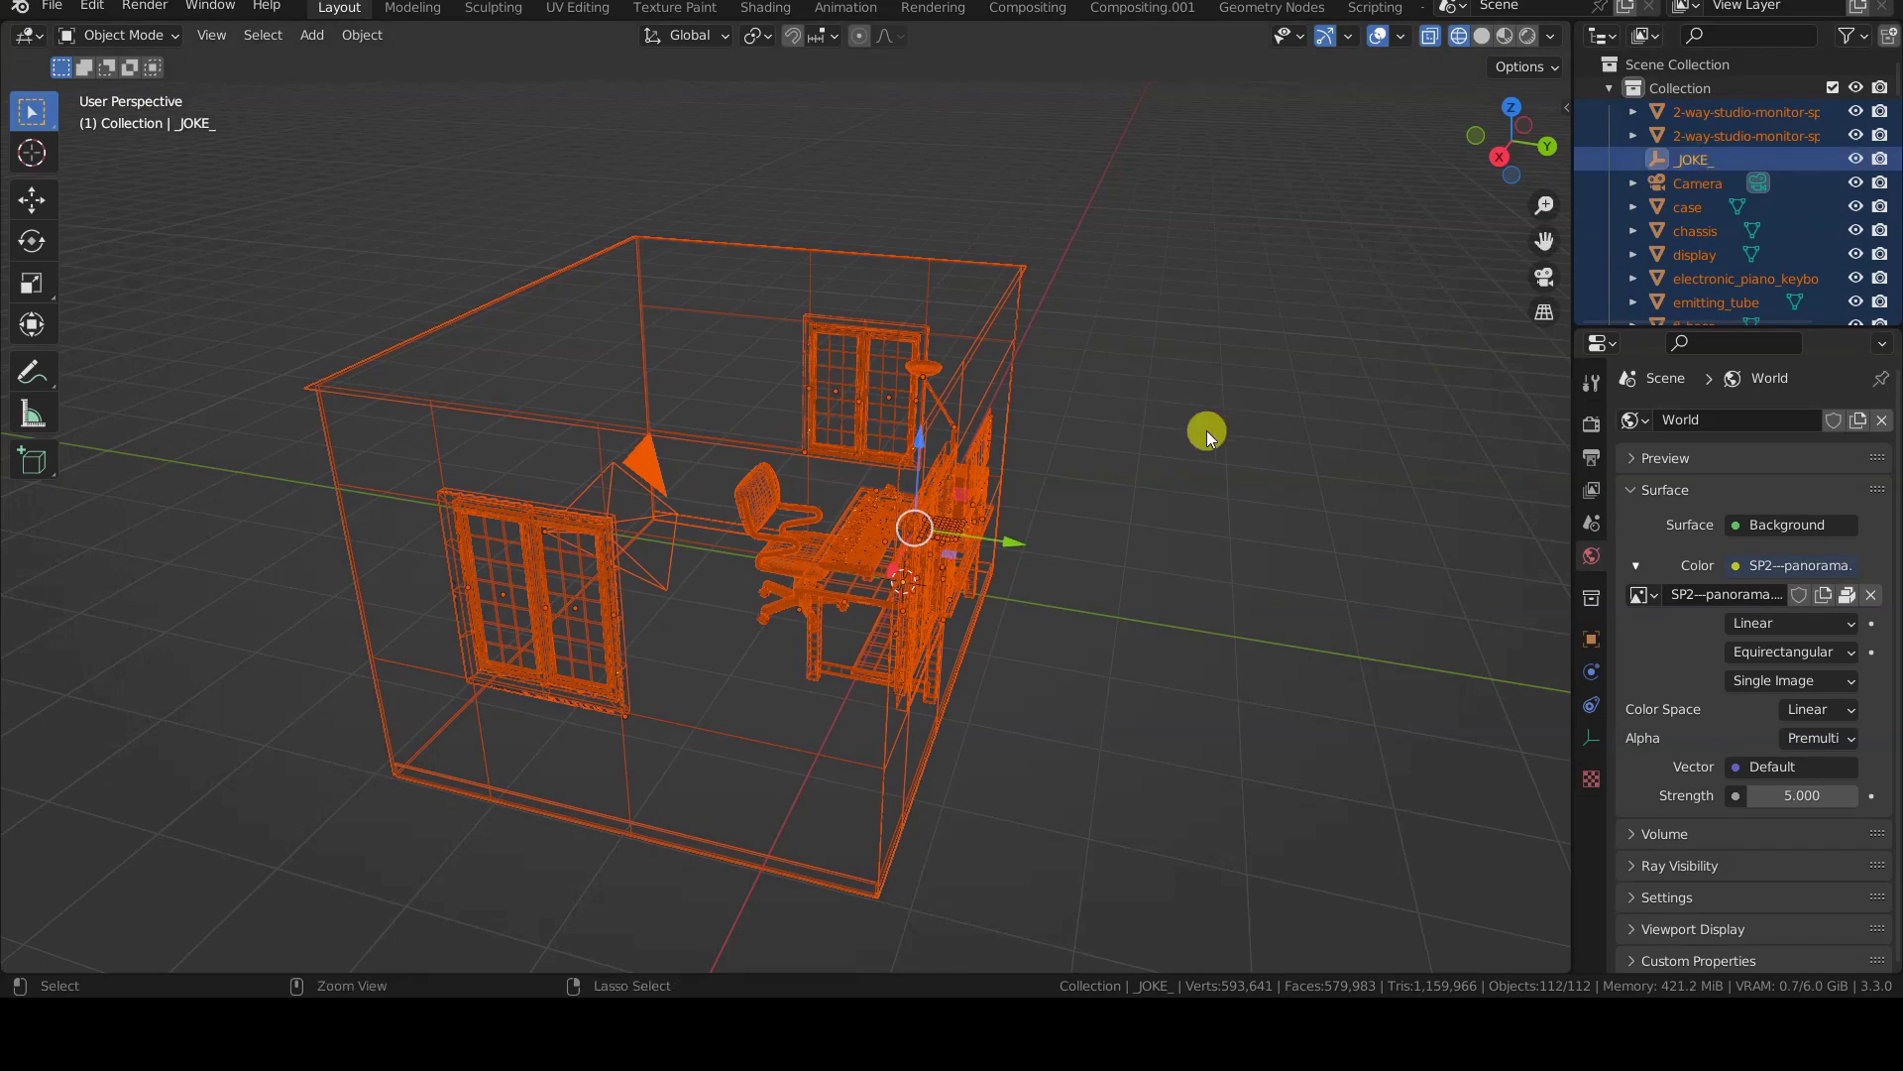
{"action": "key", "text": "ctrl+p"}
{"action": "left_click", "coordinate": [1205, 430]}
- Expand _JOKE_'s children in the Outliner and switch to Rendered shading
{"action": "left_click", "coordinate": [1631, 113]}
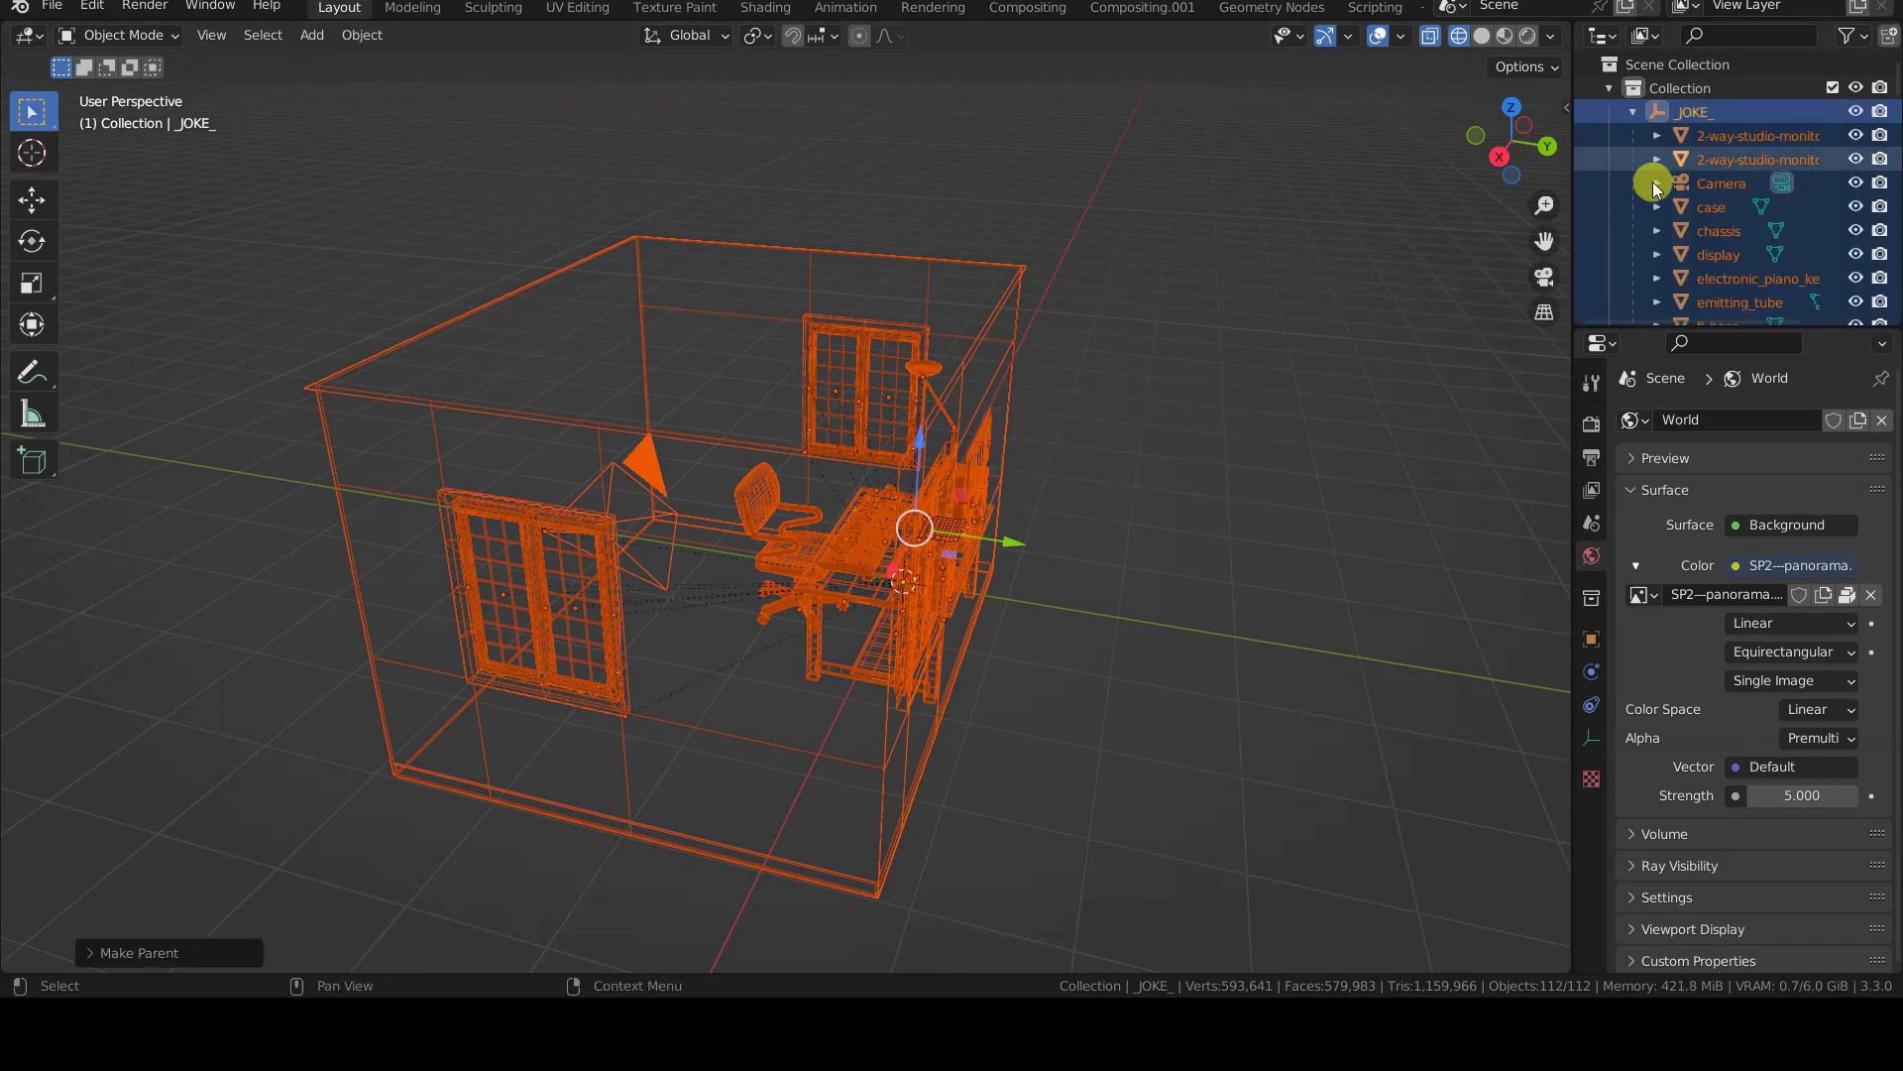
{"action": "key", "text": "z"}
{"action": "left_click", "coordinate": [1368, 362]}
- From the camera view, turn the _JOKE_ hierarchy around Z, then another 90°
{"action": "key", "text": "KP_0"}
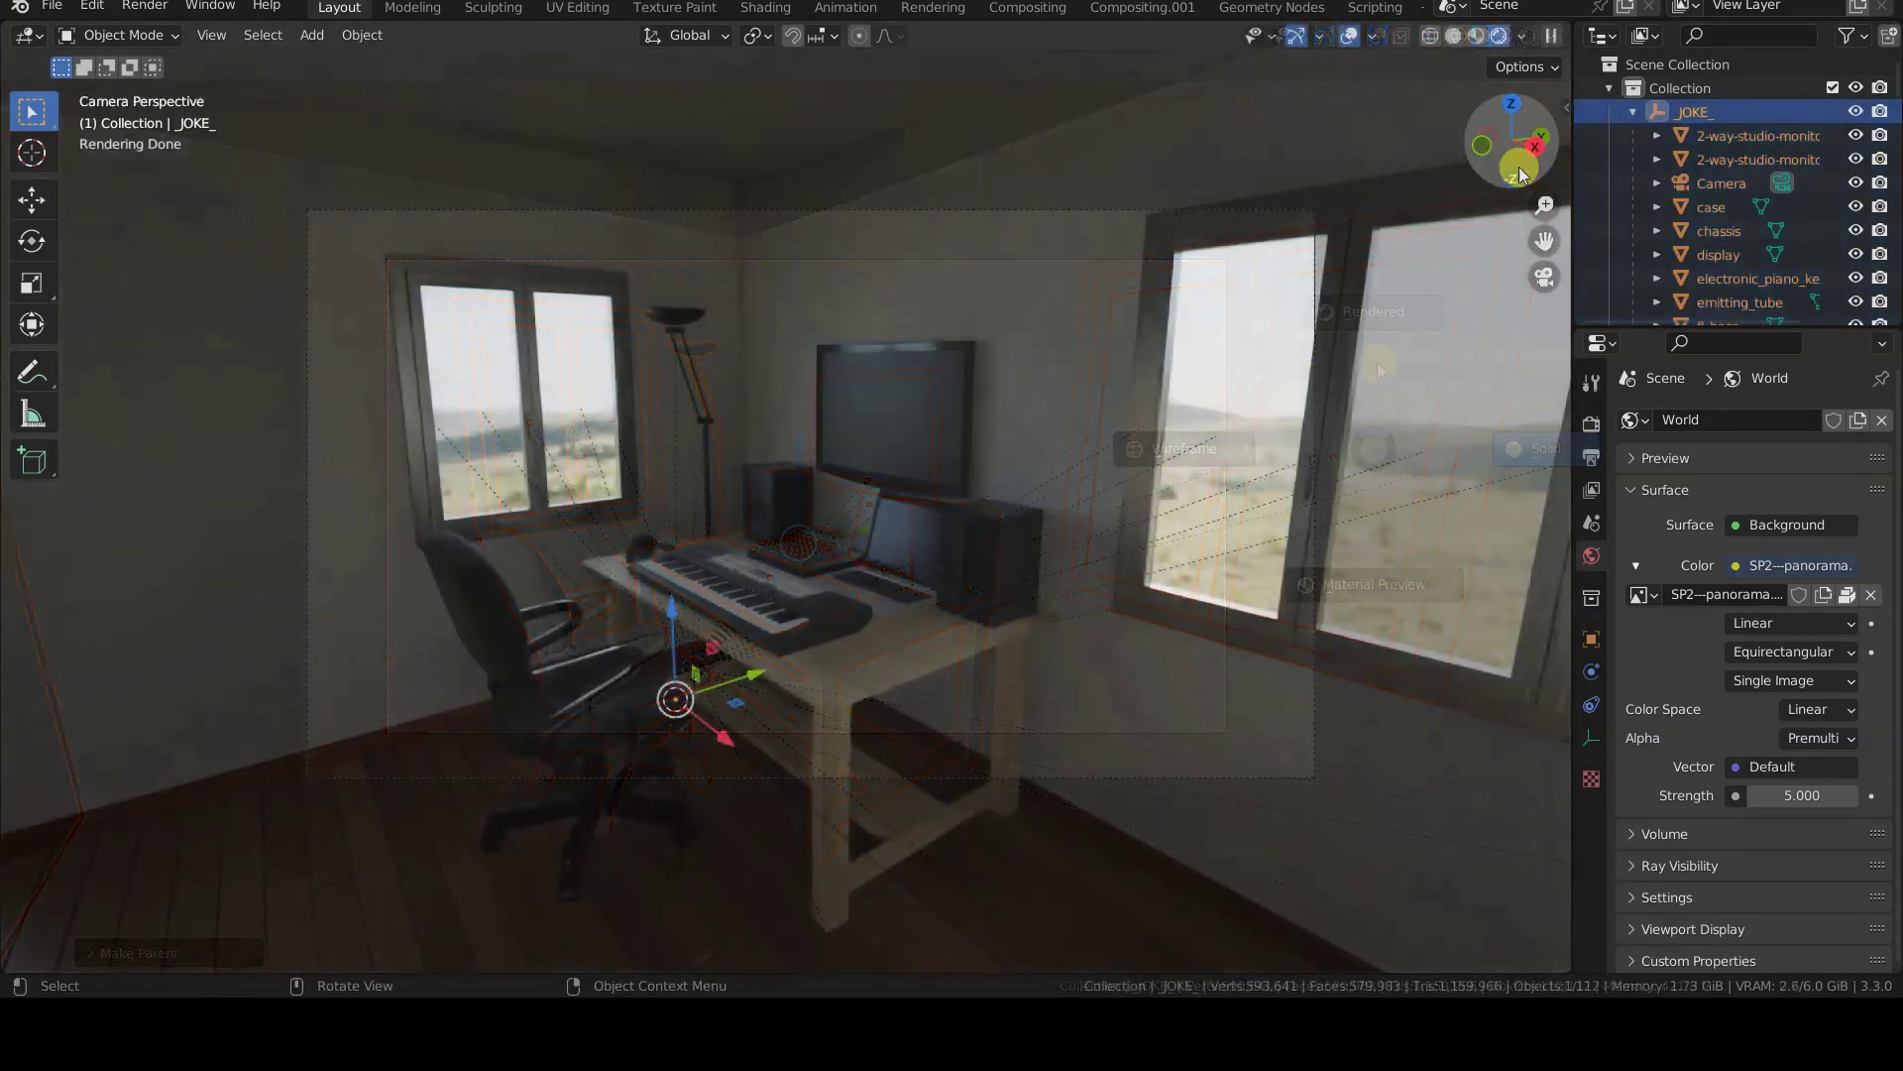
{"action": "key", "text": "r"}
{"action": "key", "text": "z"}
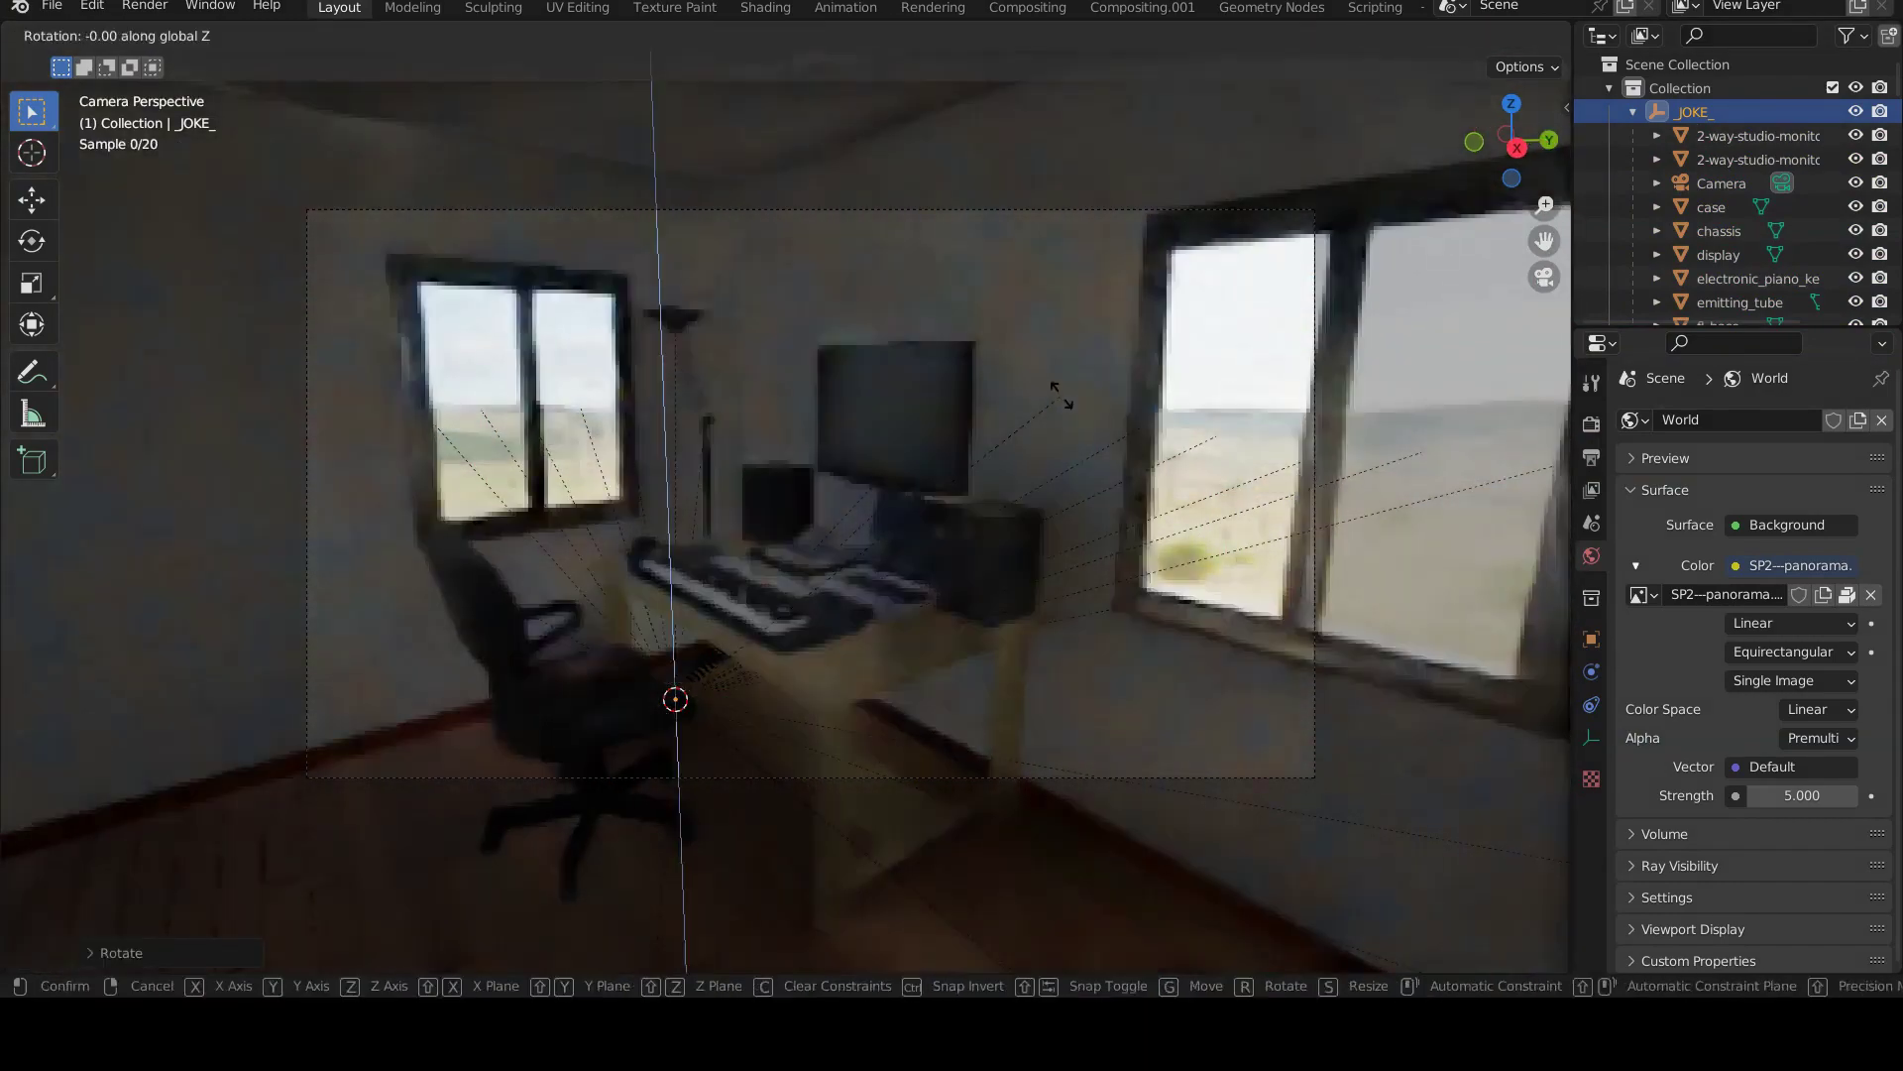
{"action": "left_click", "coordinate": [1062, 399]}
{"action": "type", "text": "rz90"}
{"action": "key", "text": "Return"}
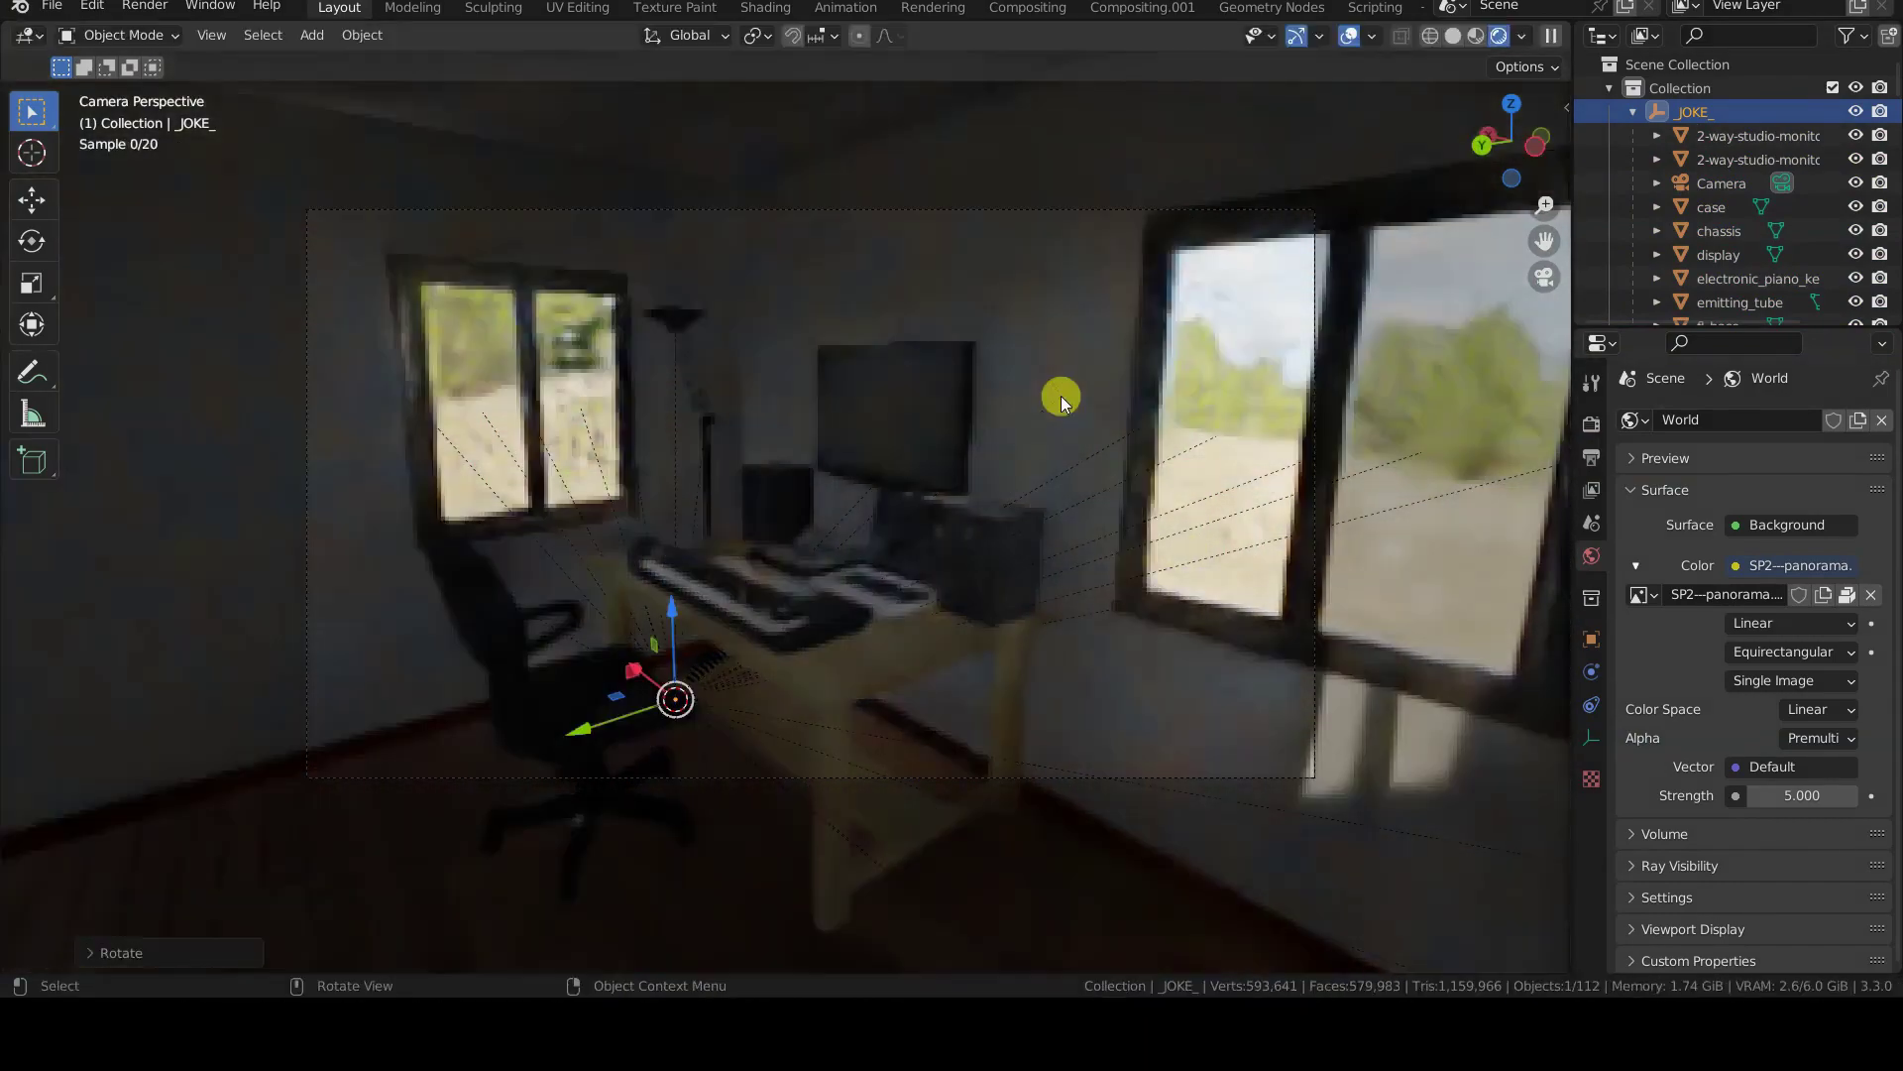
- Zoom out in Solid shading and rotate the house around Z again
{"action": "middle_click_drag", "start_coordinate": [1220, 489], "coordinate": [1127, 557]}
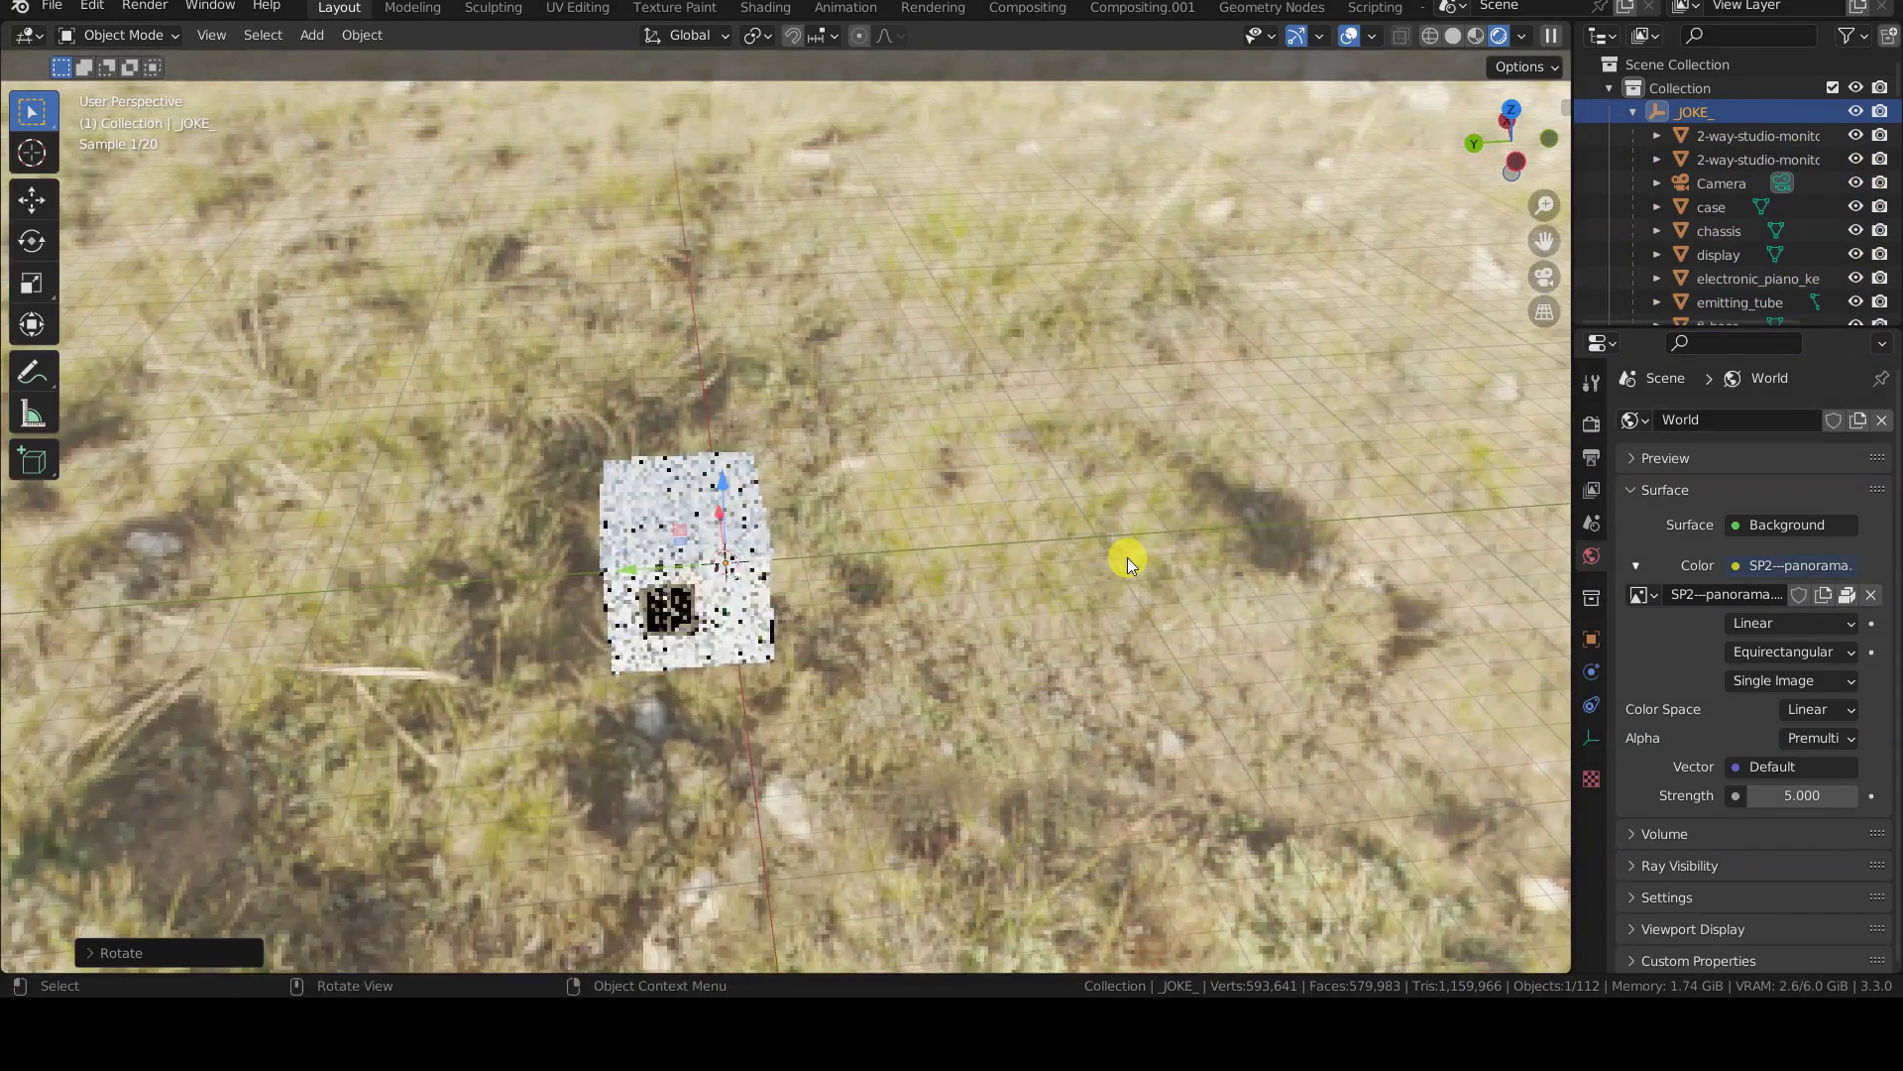
{"action": "key", "text": "z"}
{"action": "left_click", "coordinate": [1285, 552]}
{"action": "key", "text": "r"}
{"action": "key", "text": "z"}
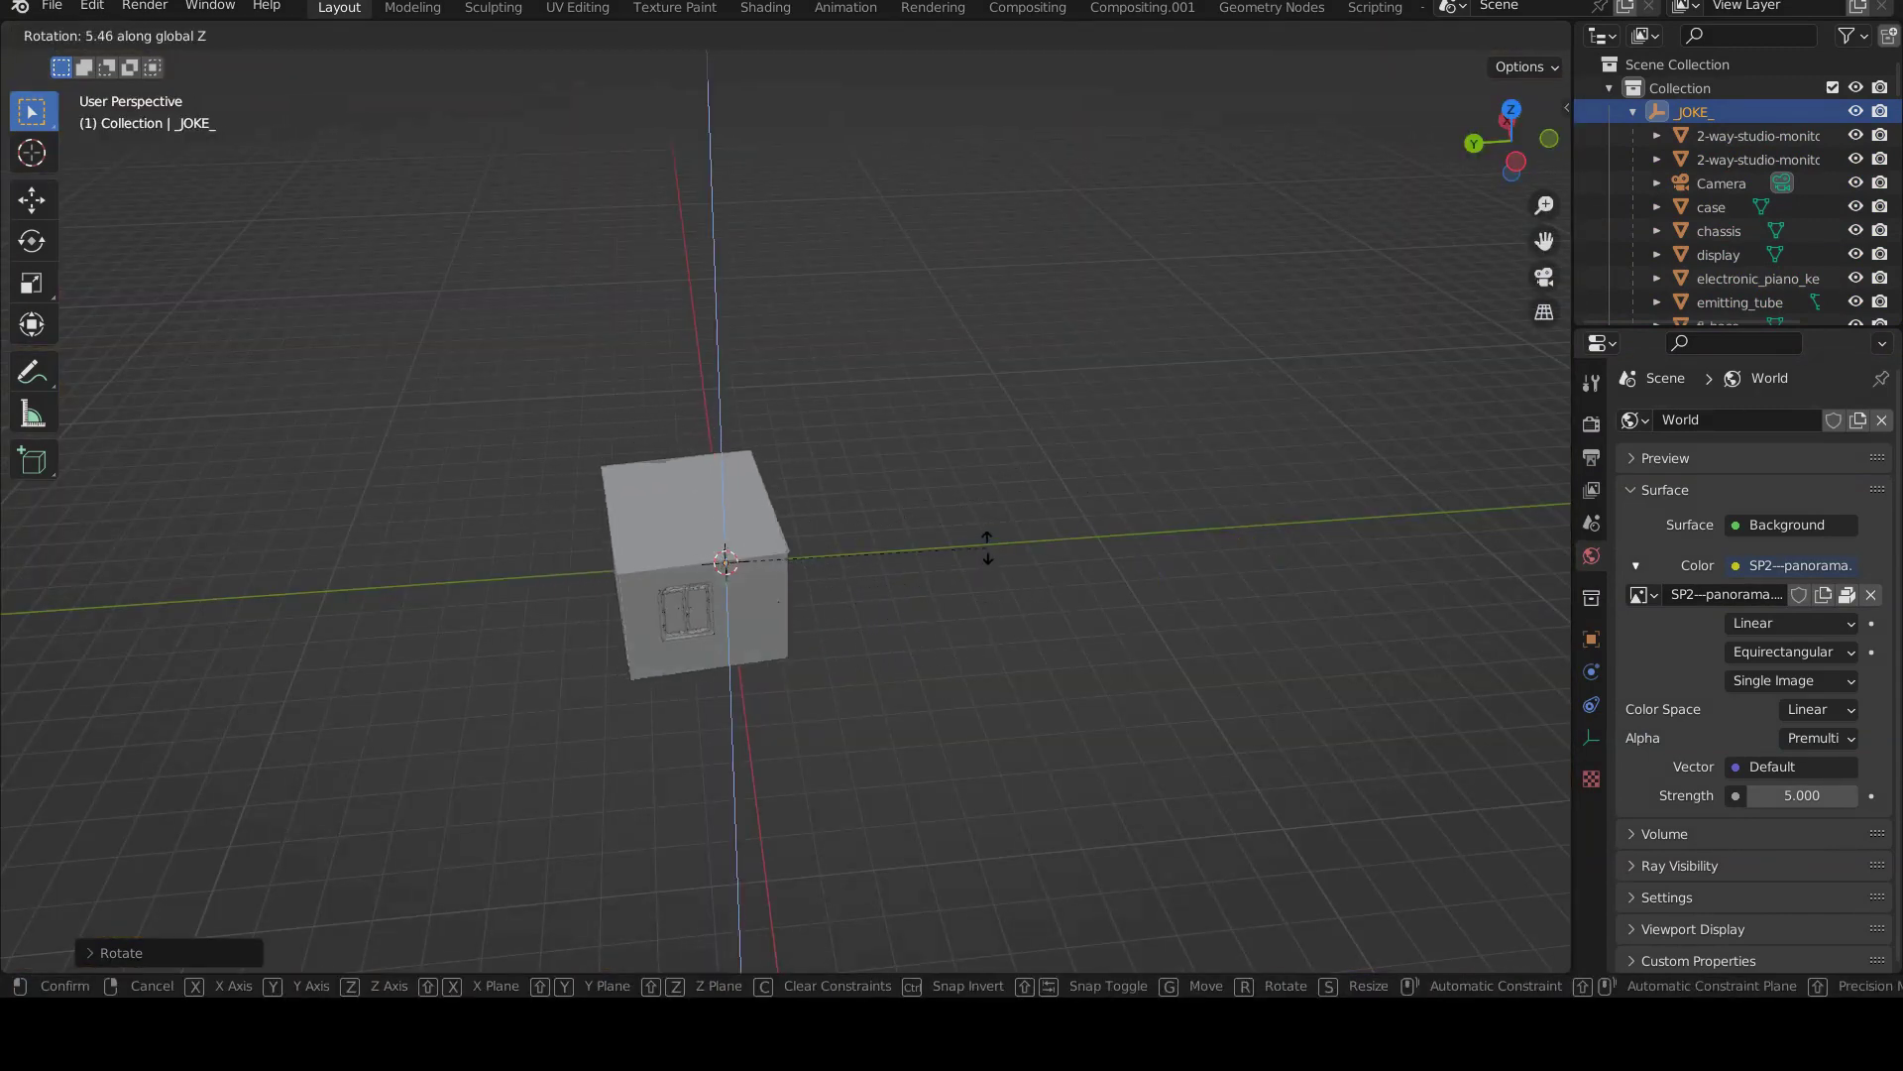
{"action": "left_click", "coordinate": [744, 980]}
- View the room rendered through the scene camera
{"action": "key", "text": "z"}
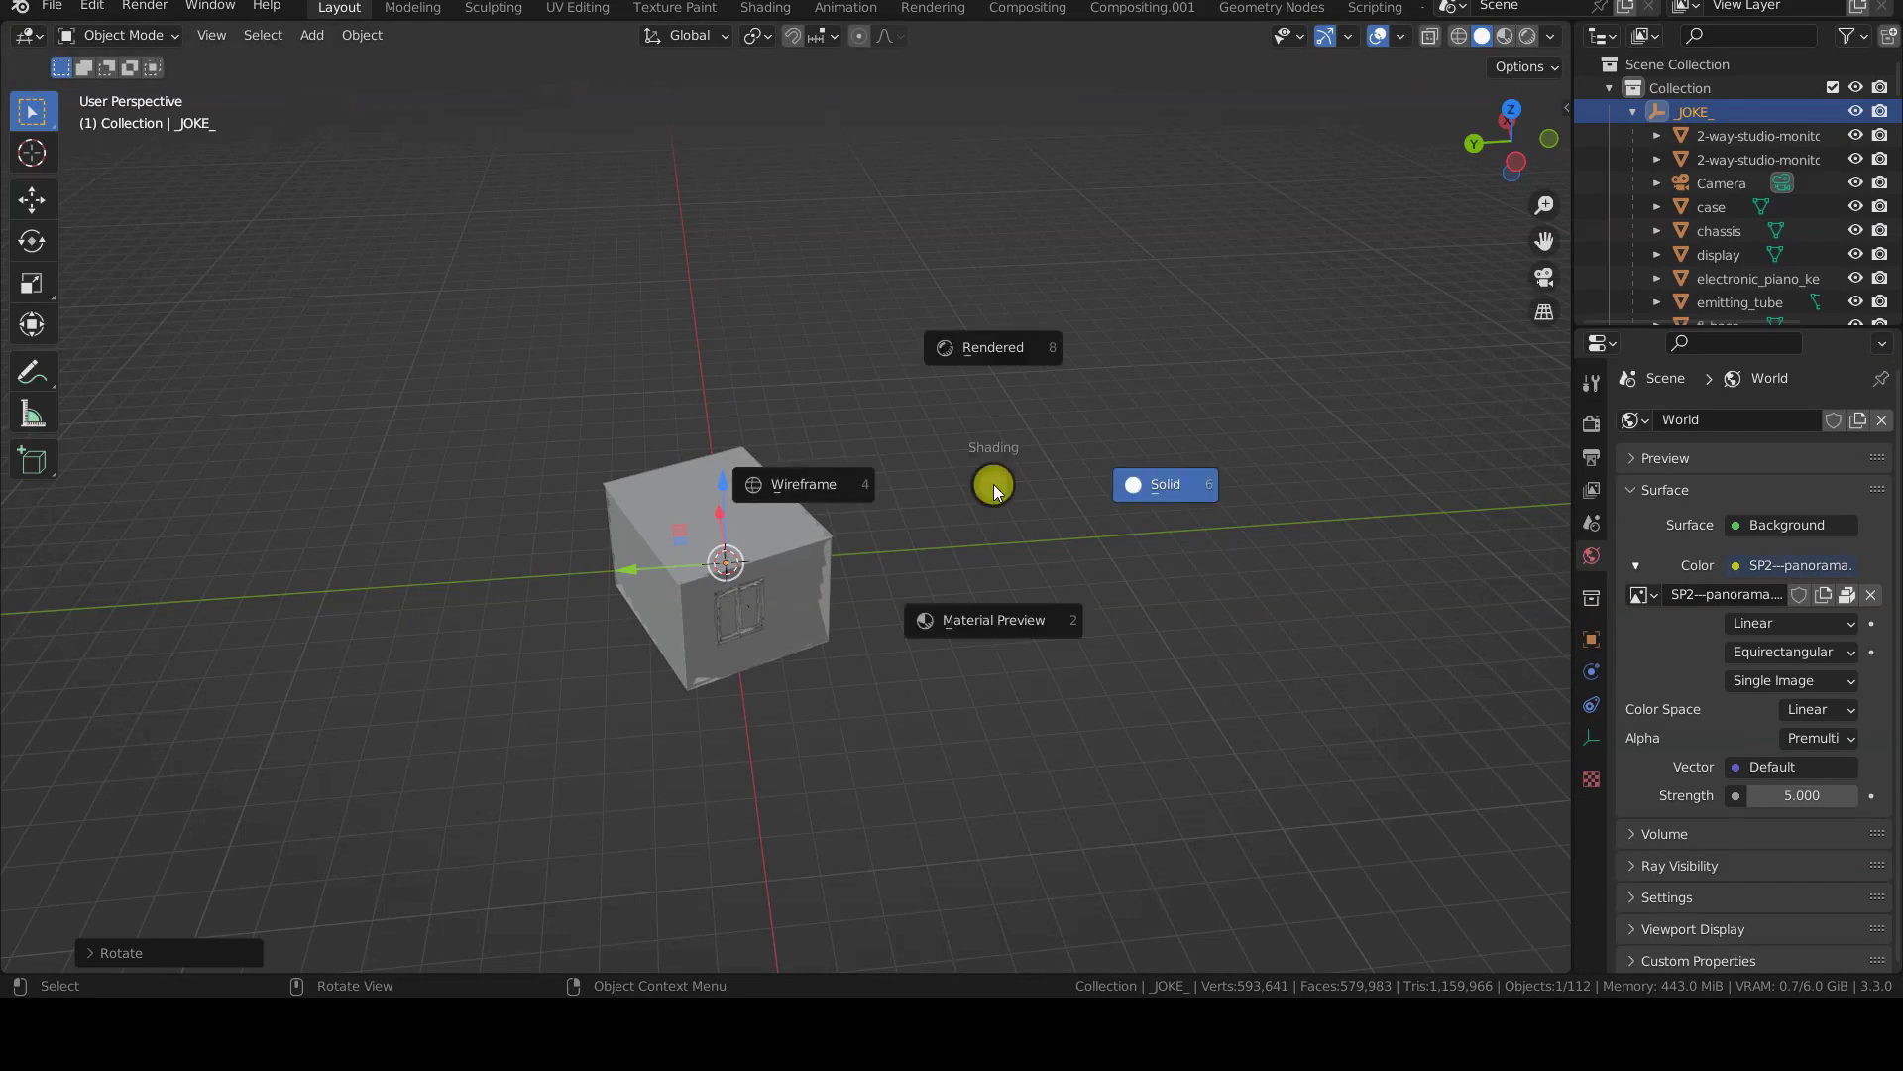
{"action": "left_click", "coordinate": [992, 347]}
{"action": "key", "text": "KP_0"}
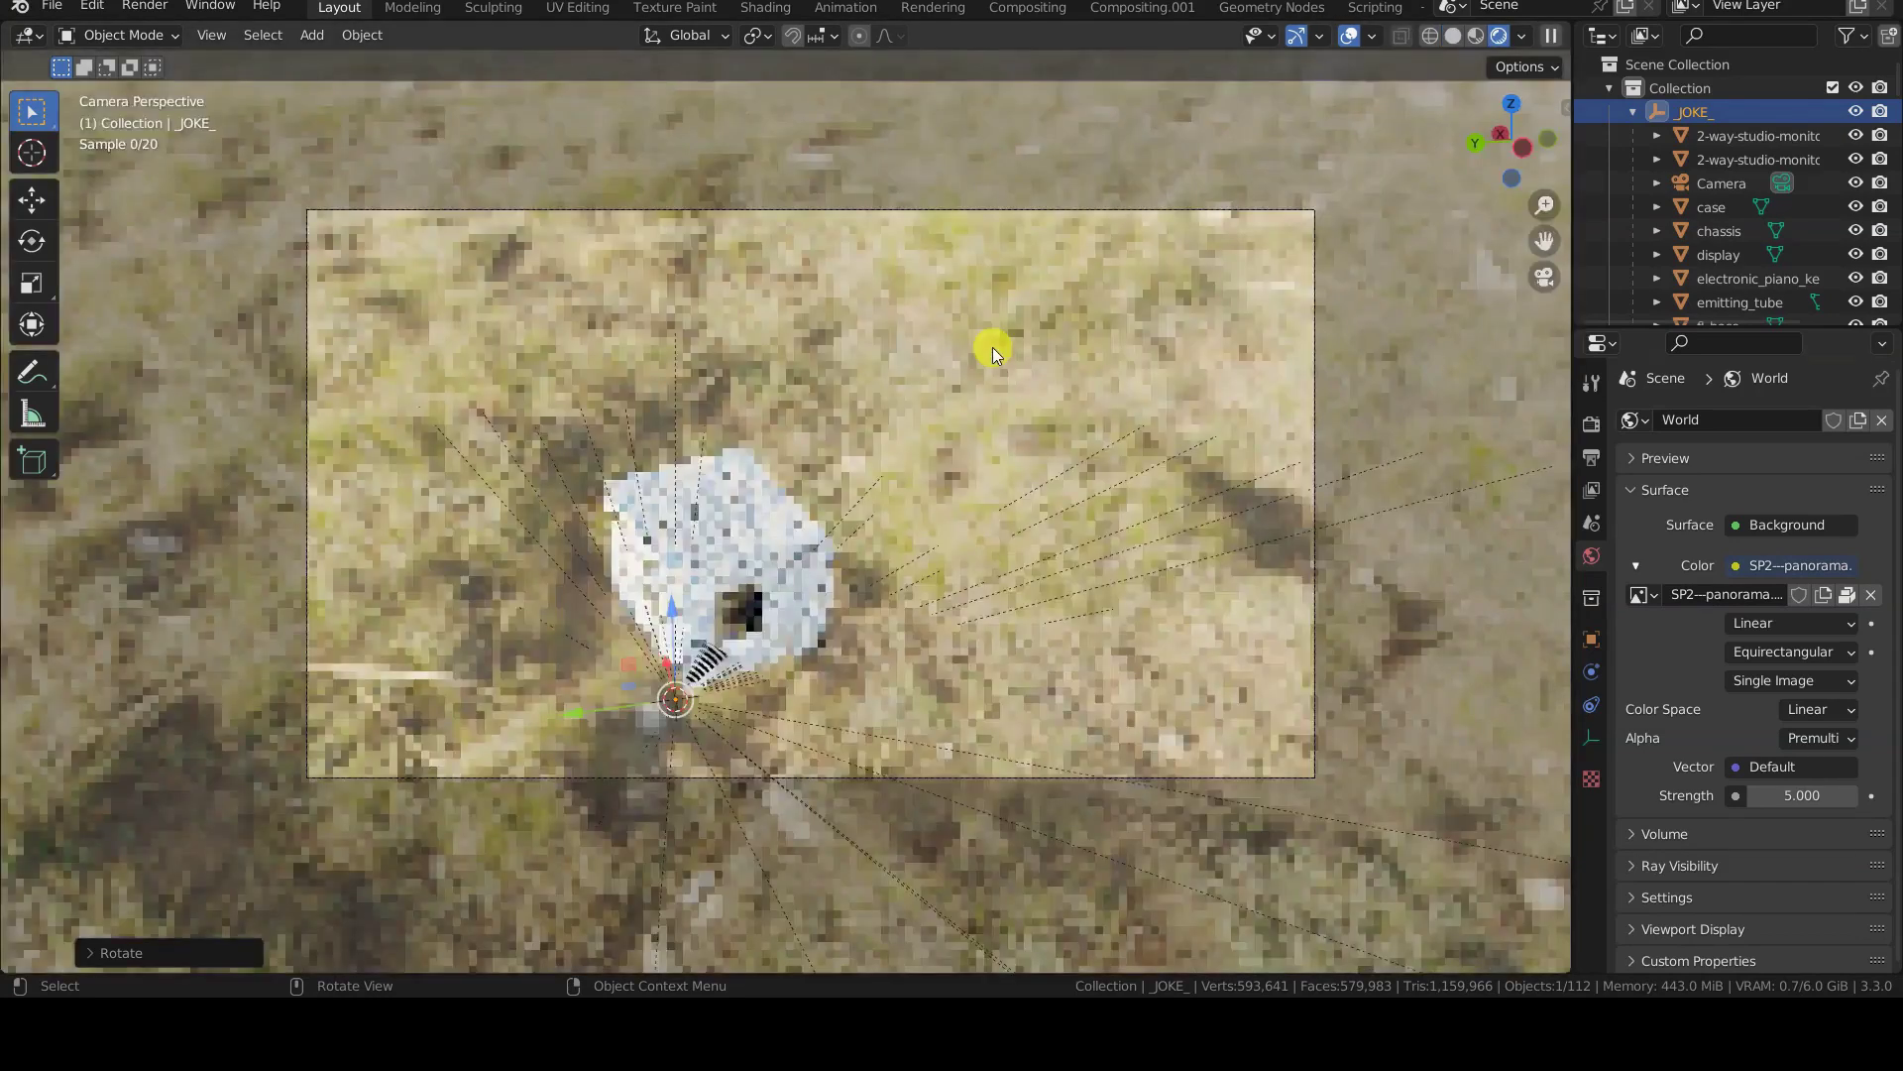